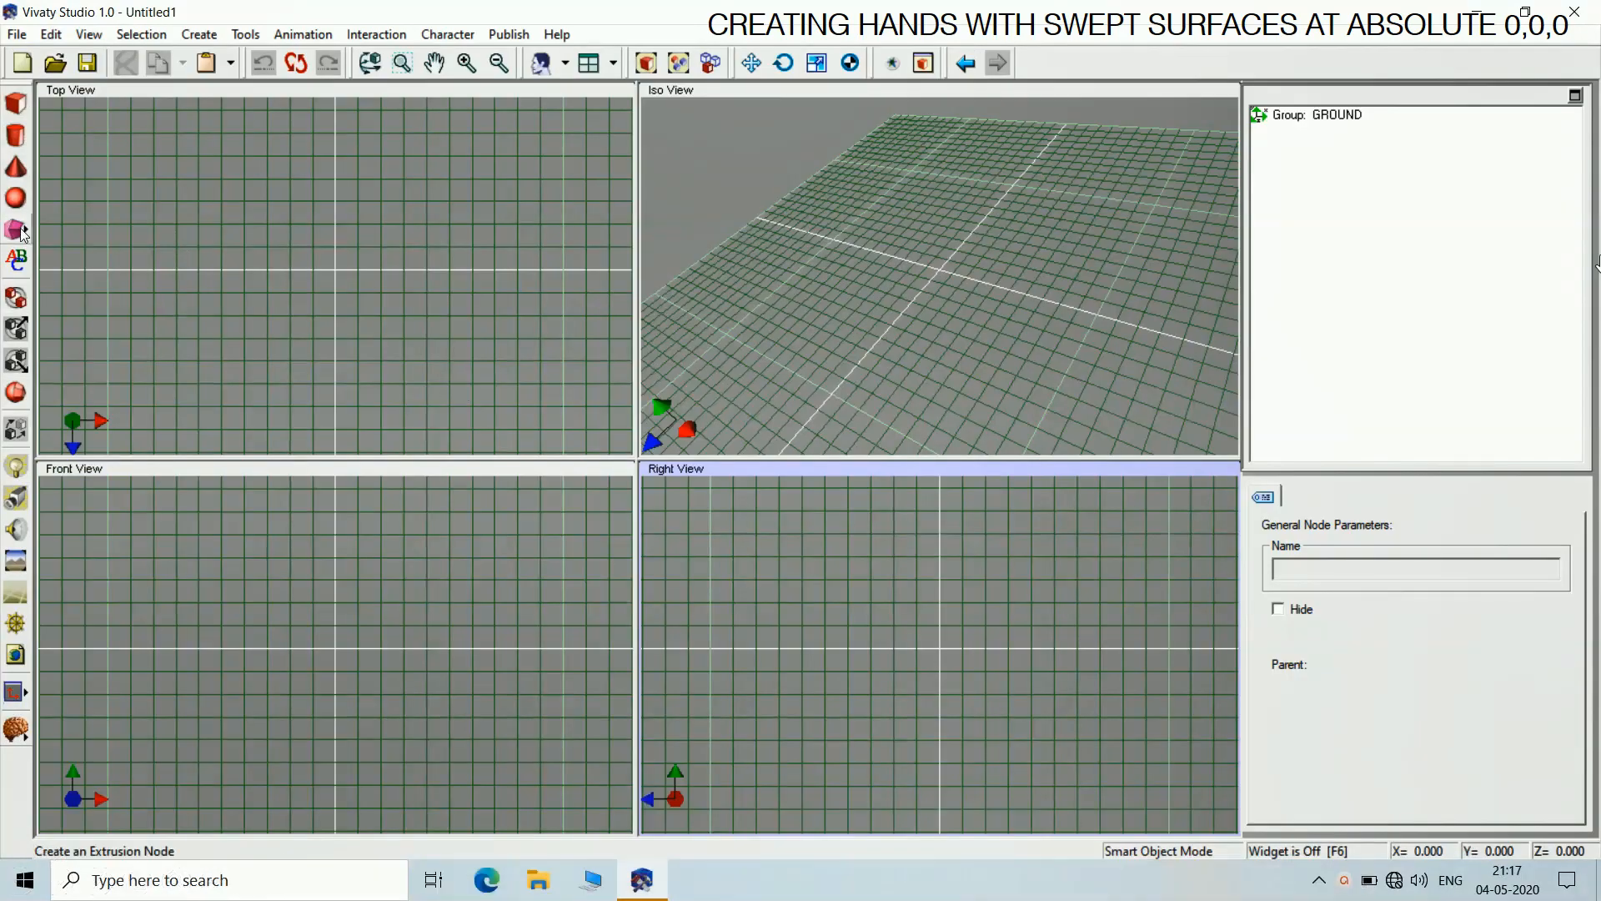
Create a new swept surface in the Iso view and zero its translation on all axes
left_click(24, 234)
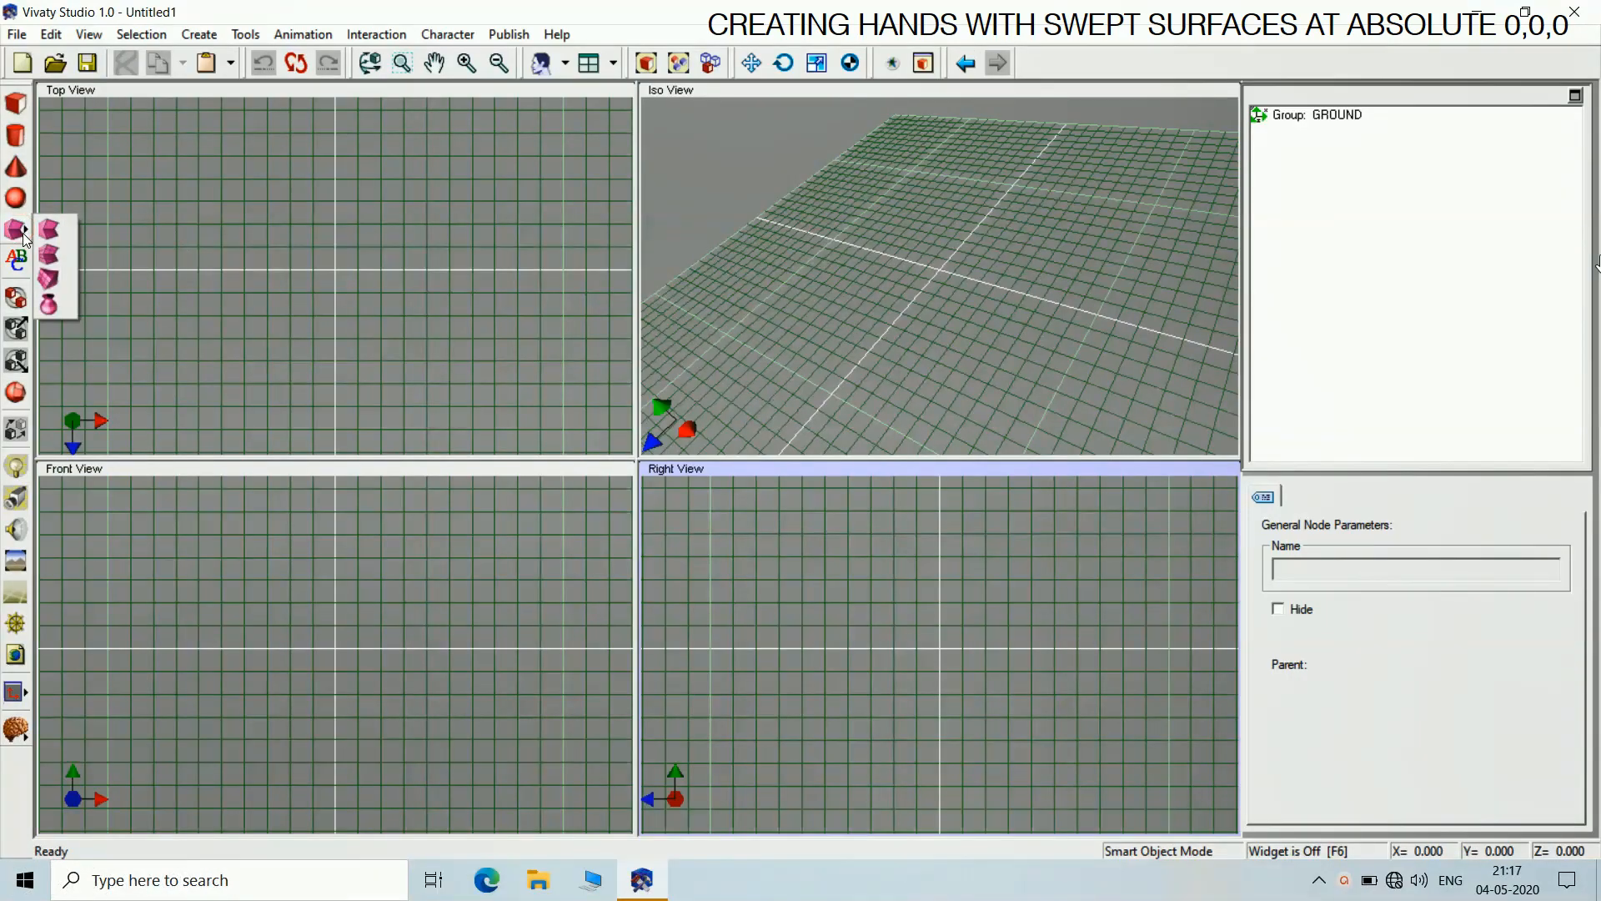
left_click(49, 256)
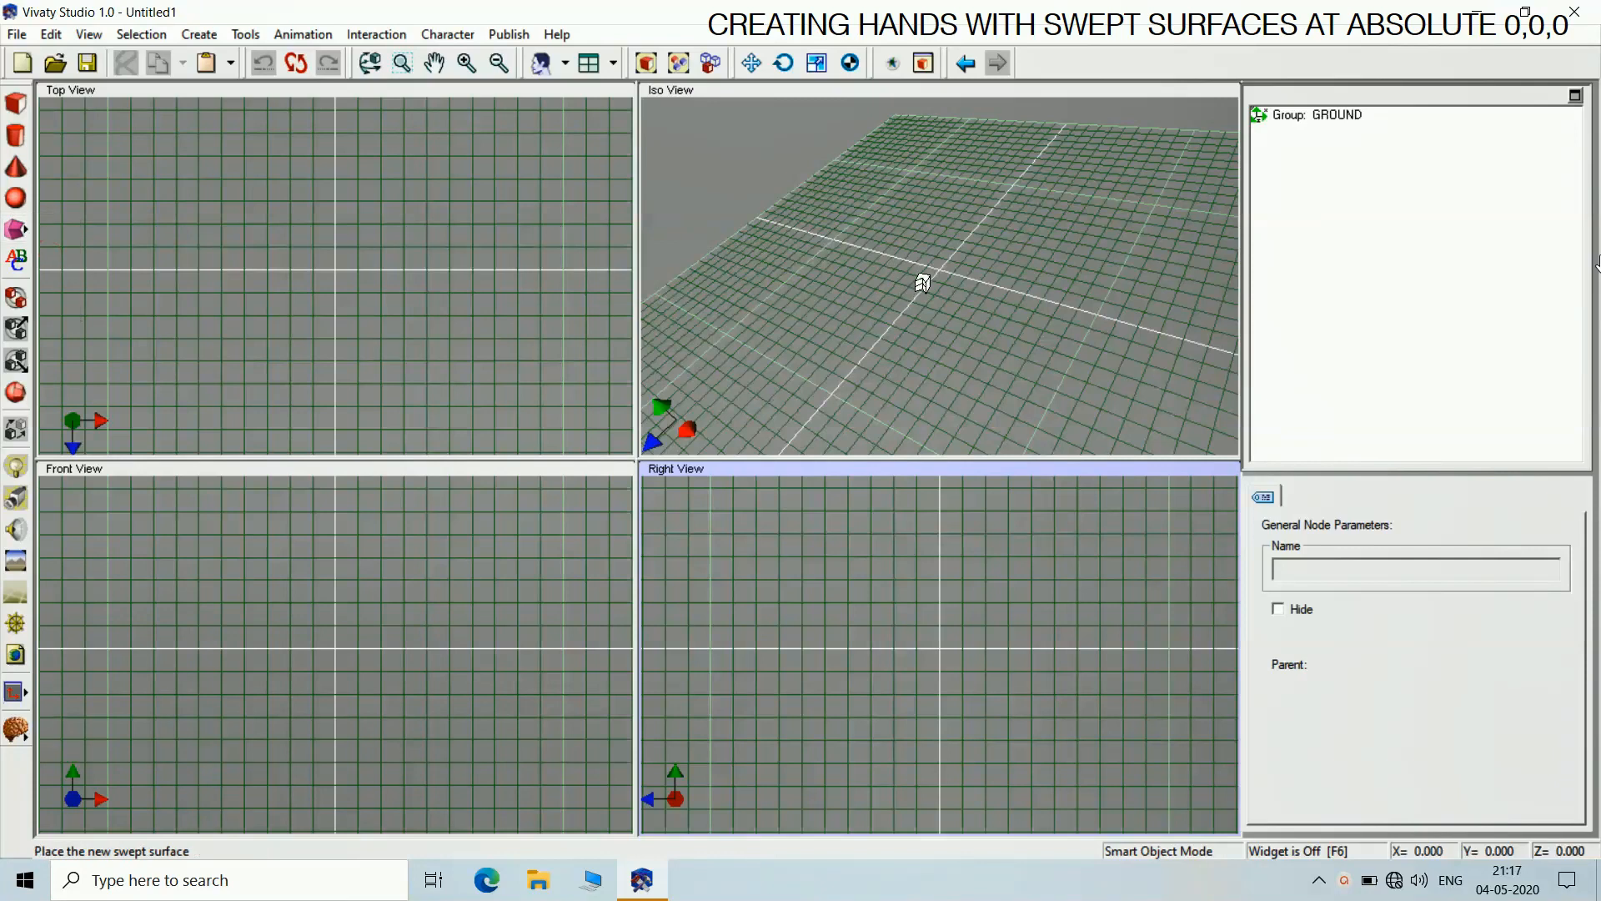
left_click(922, 283)
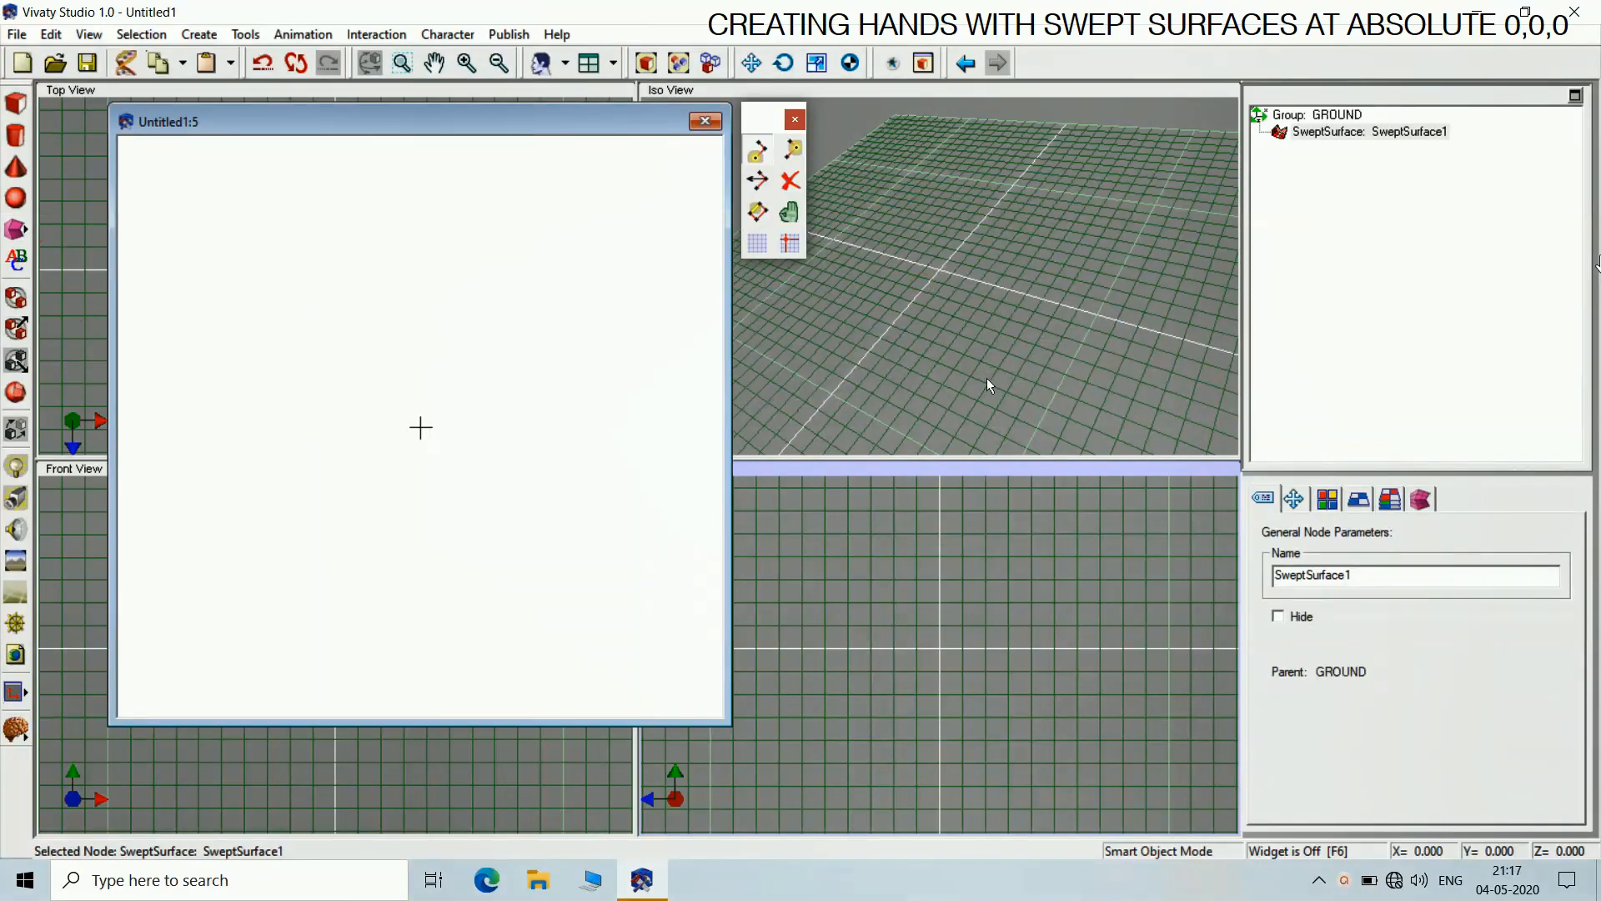
left_click(1294, 499)
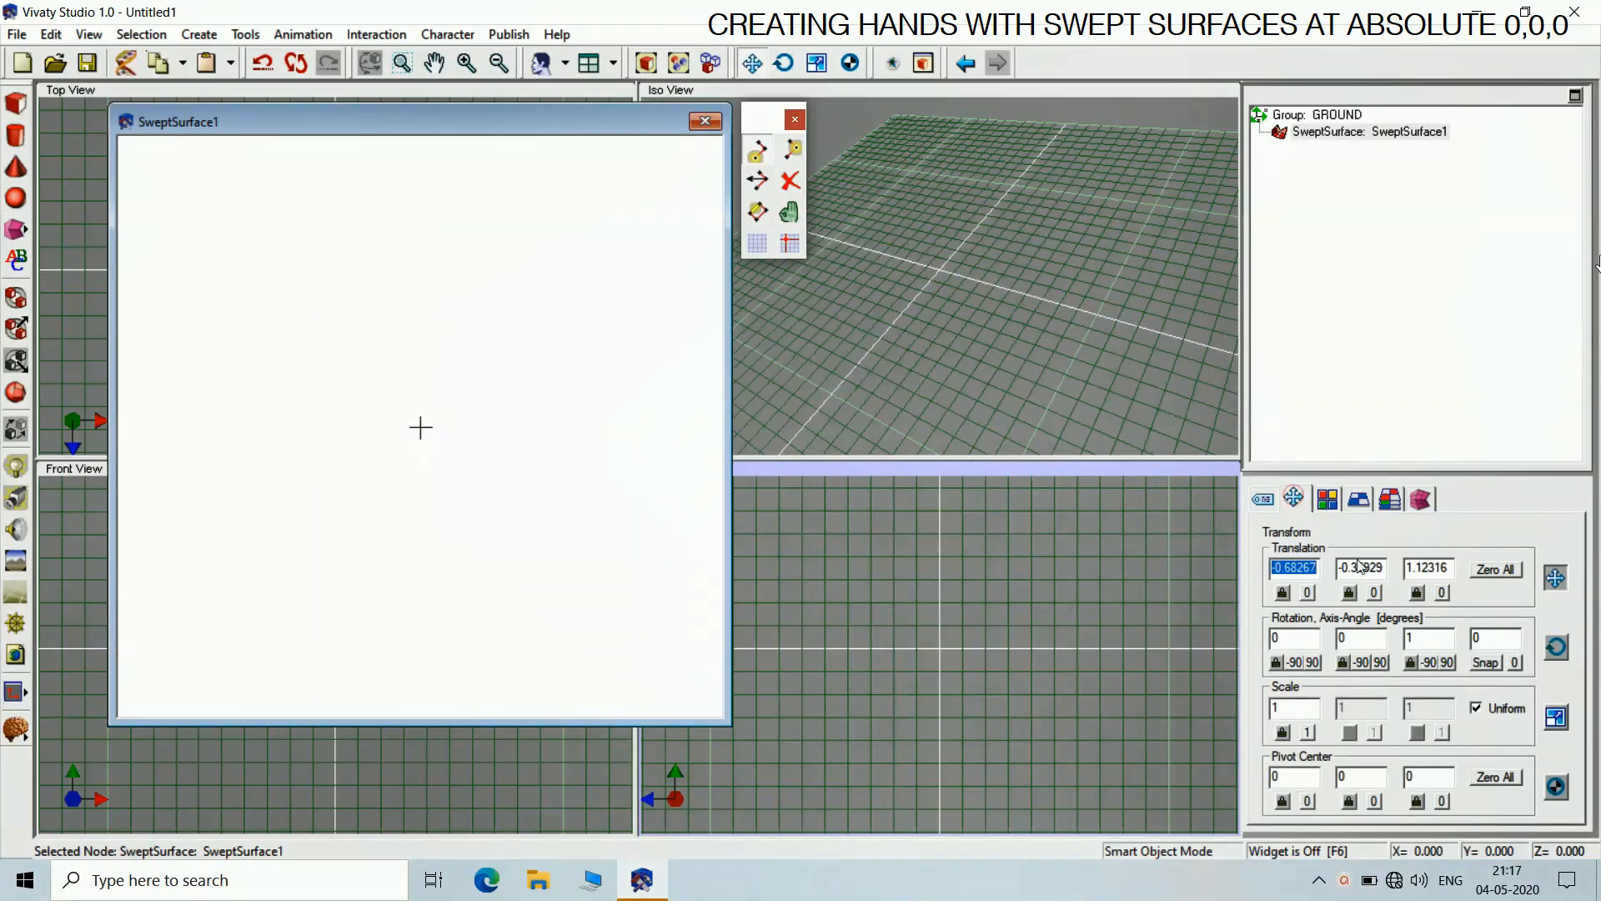
left_click(1498, 570)
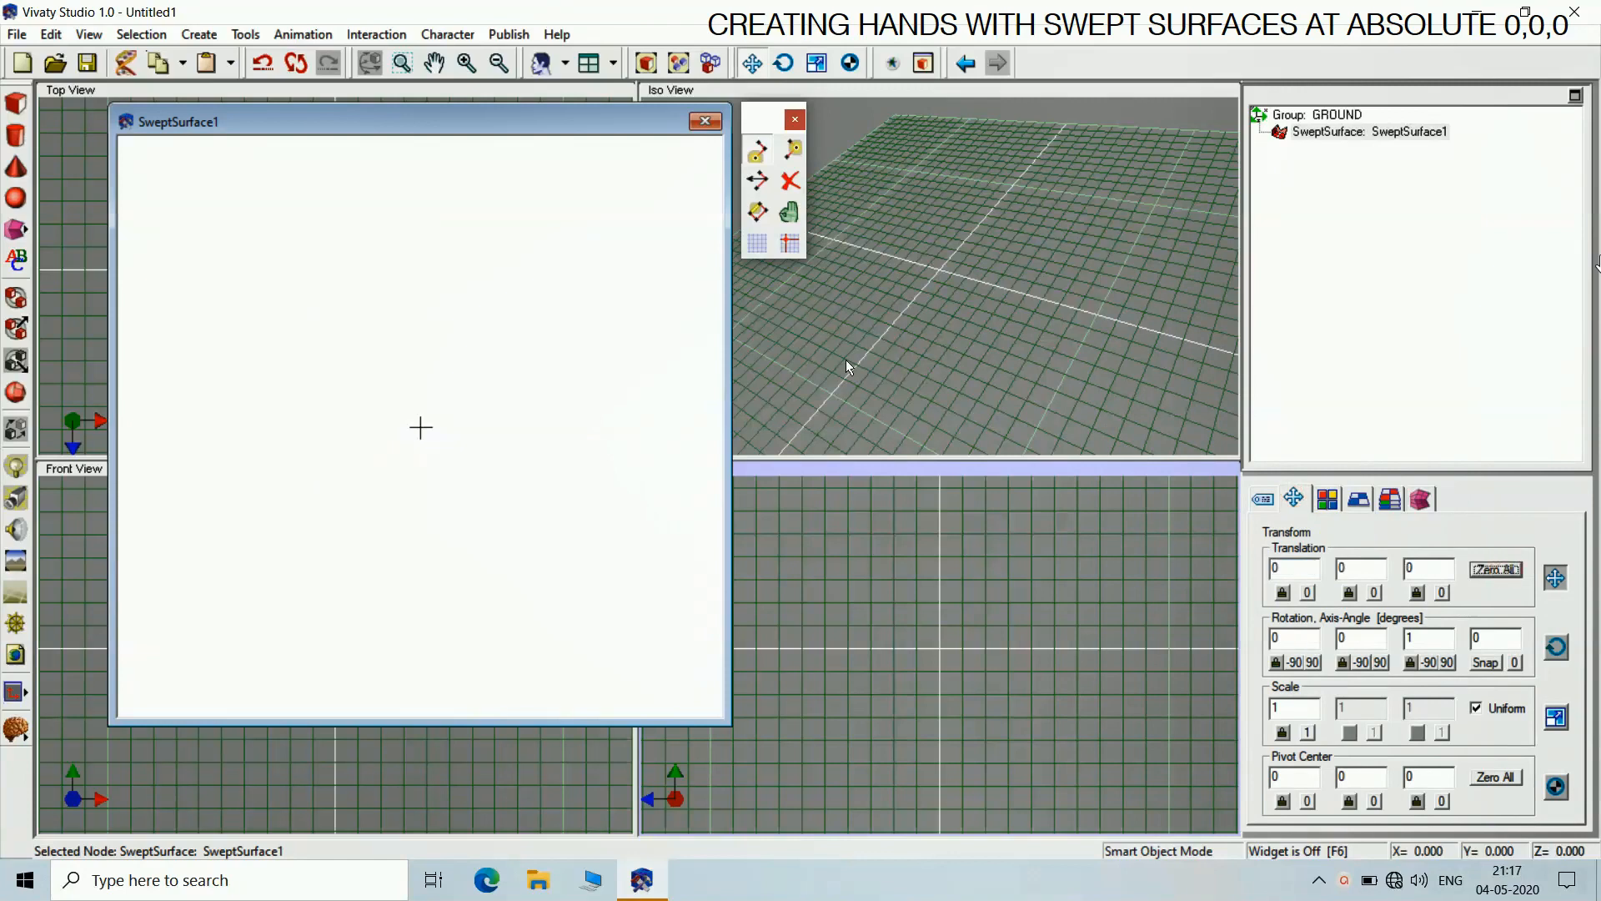
Show the cross-section grid and draw a narrow triangle about 2 units tall with its short base centred on the origin, completing the cross section
left_click(759, 250)
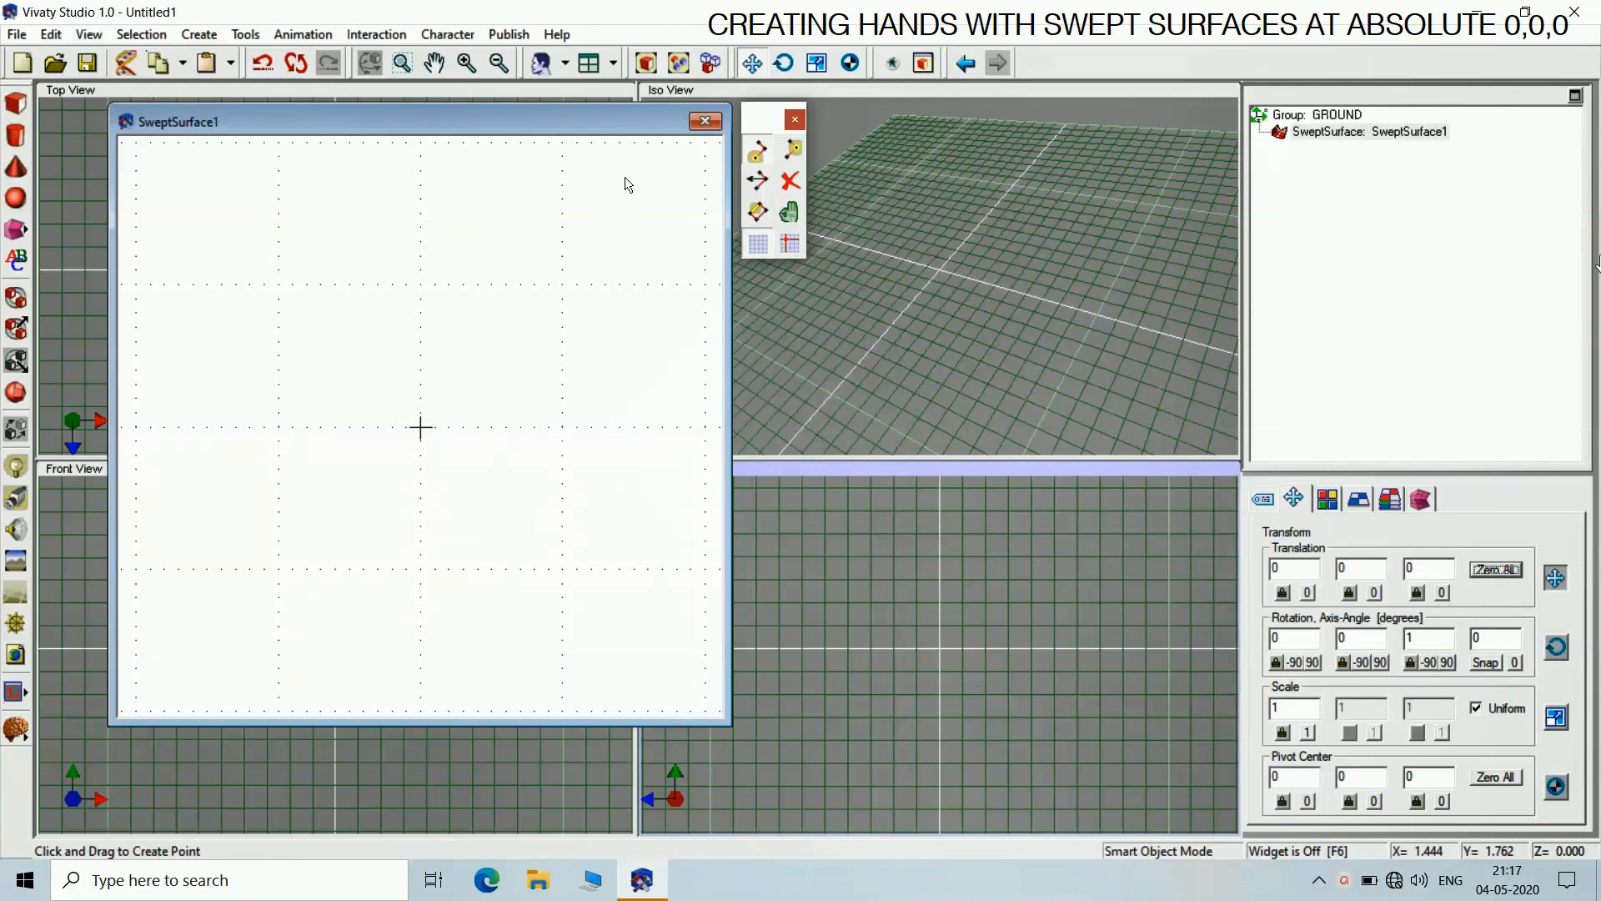
left_click(410, 427)
left_click(421, 427)
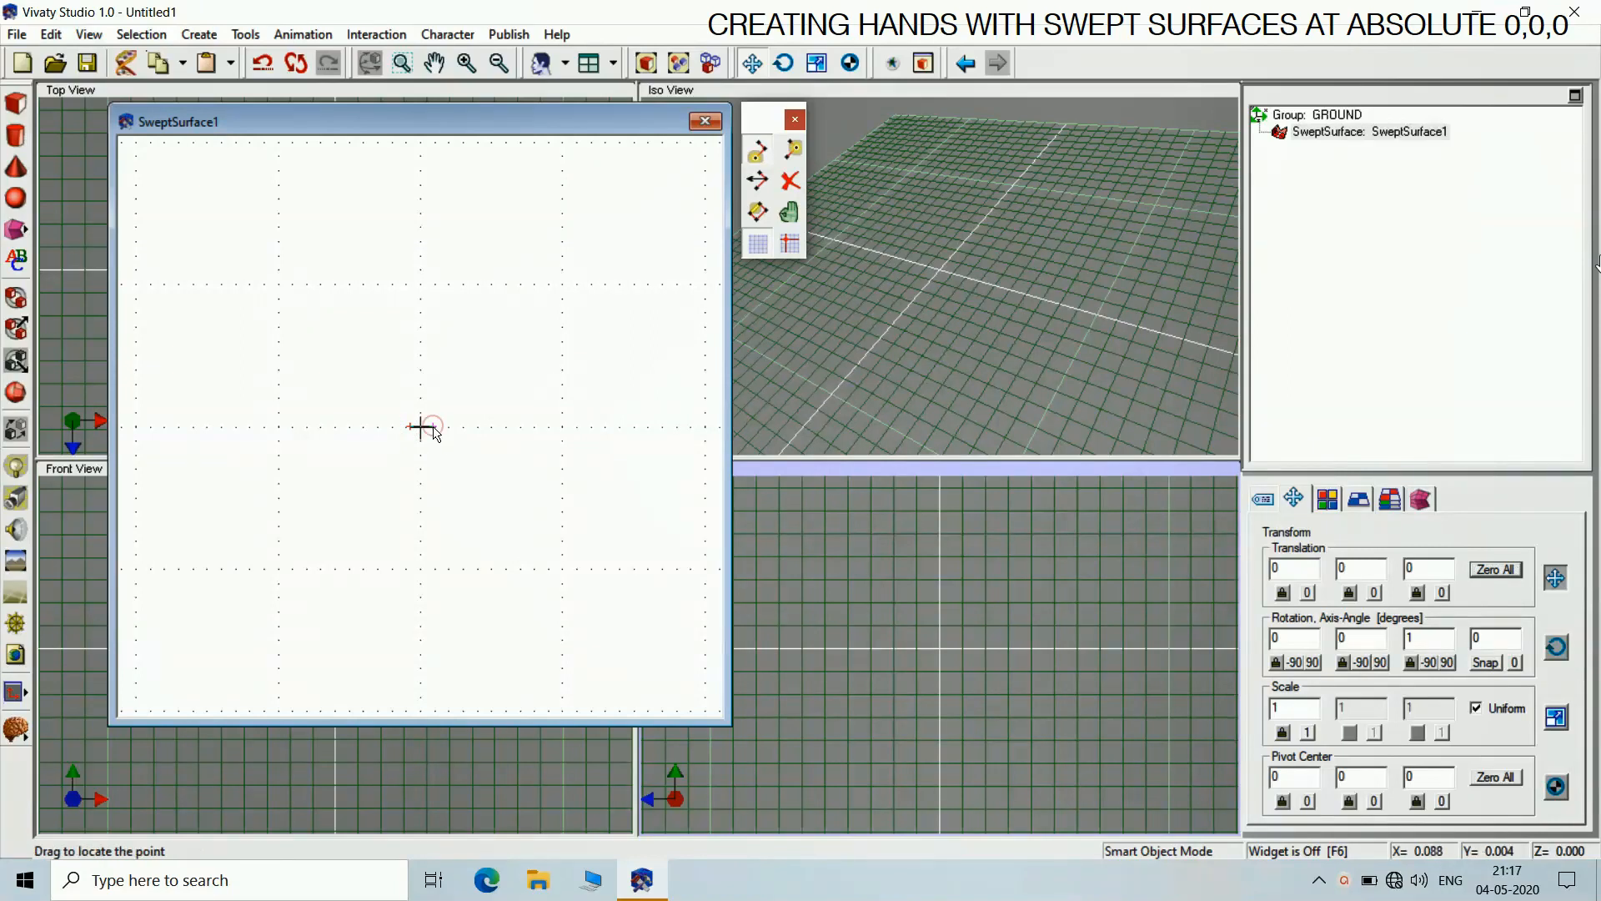
left_click_drag(433, 426, 433, 430)
left_click_drag(434, 433, 422, 429)
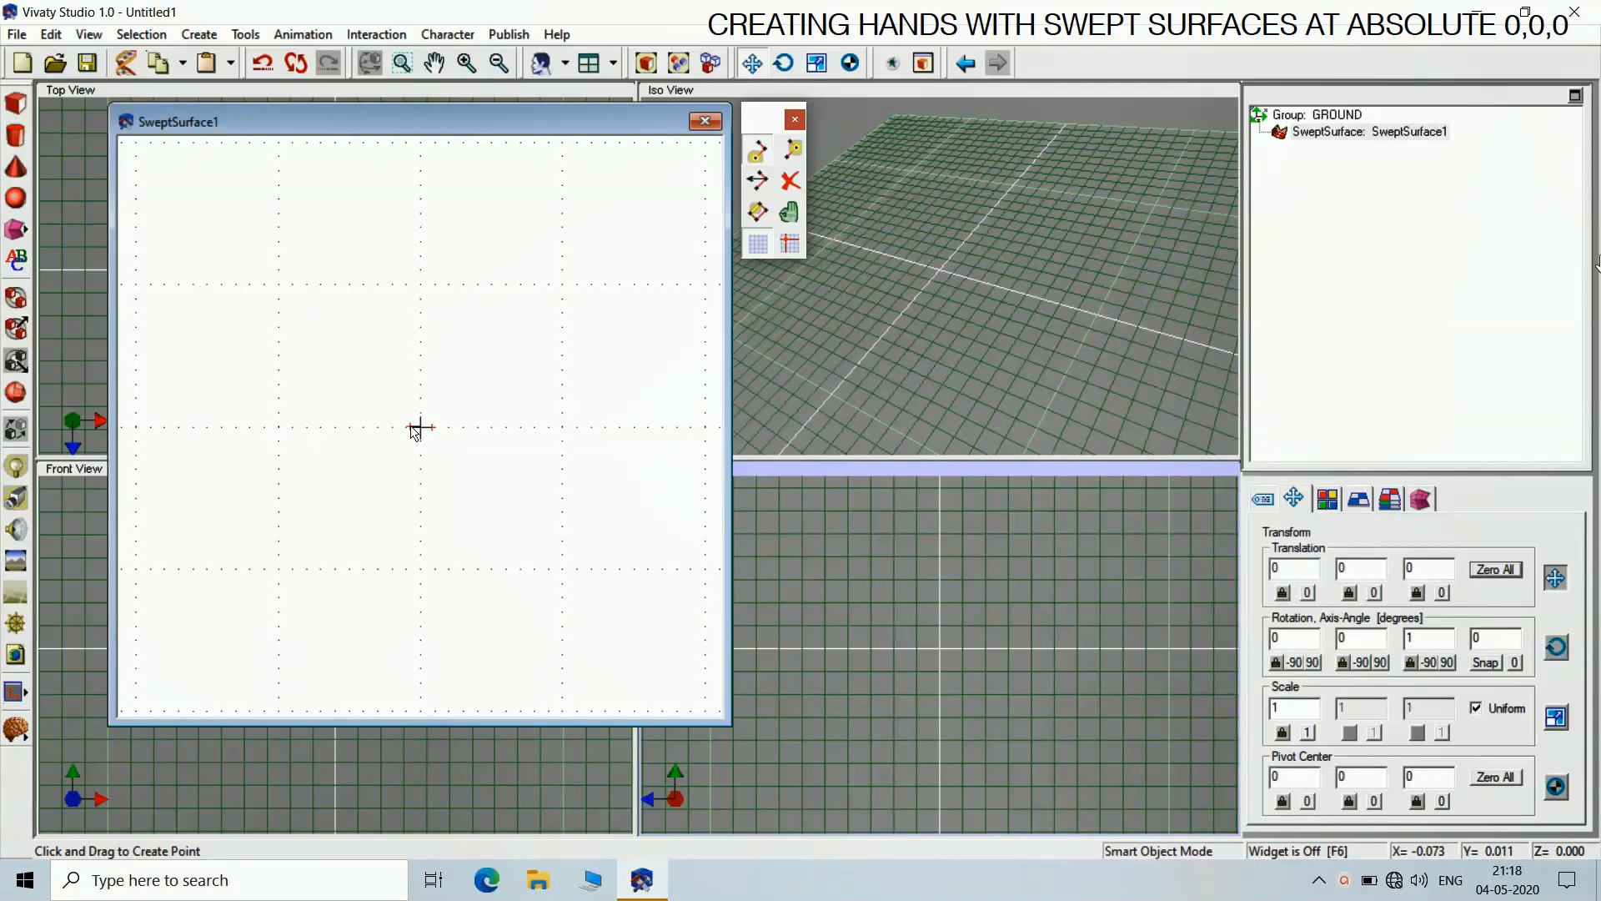
left_click_drag(422, 250, 421, 147)
left_click_drag(420, 426, 440, 436)
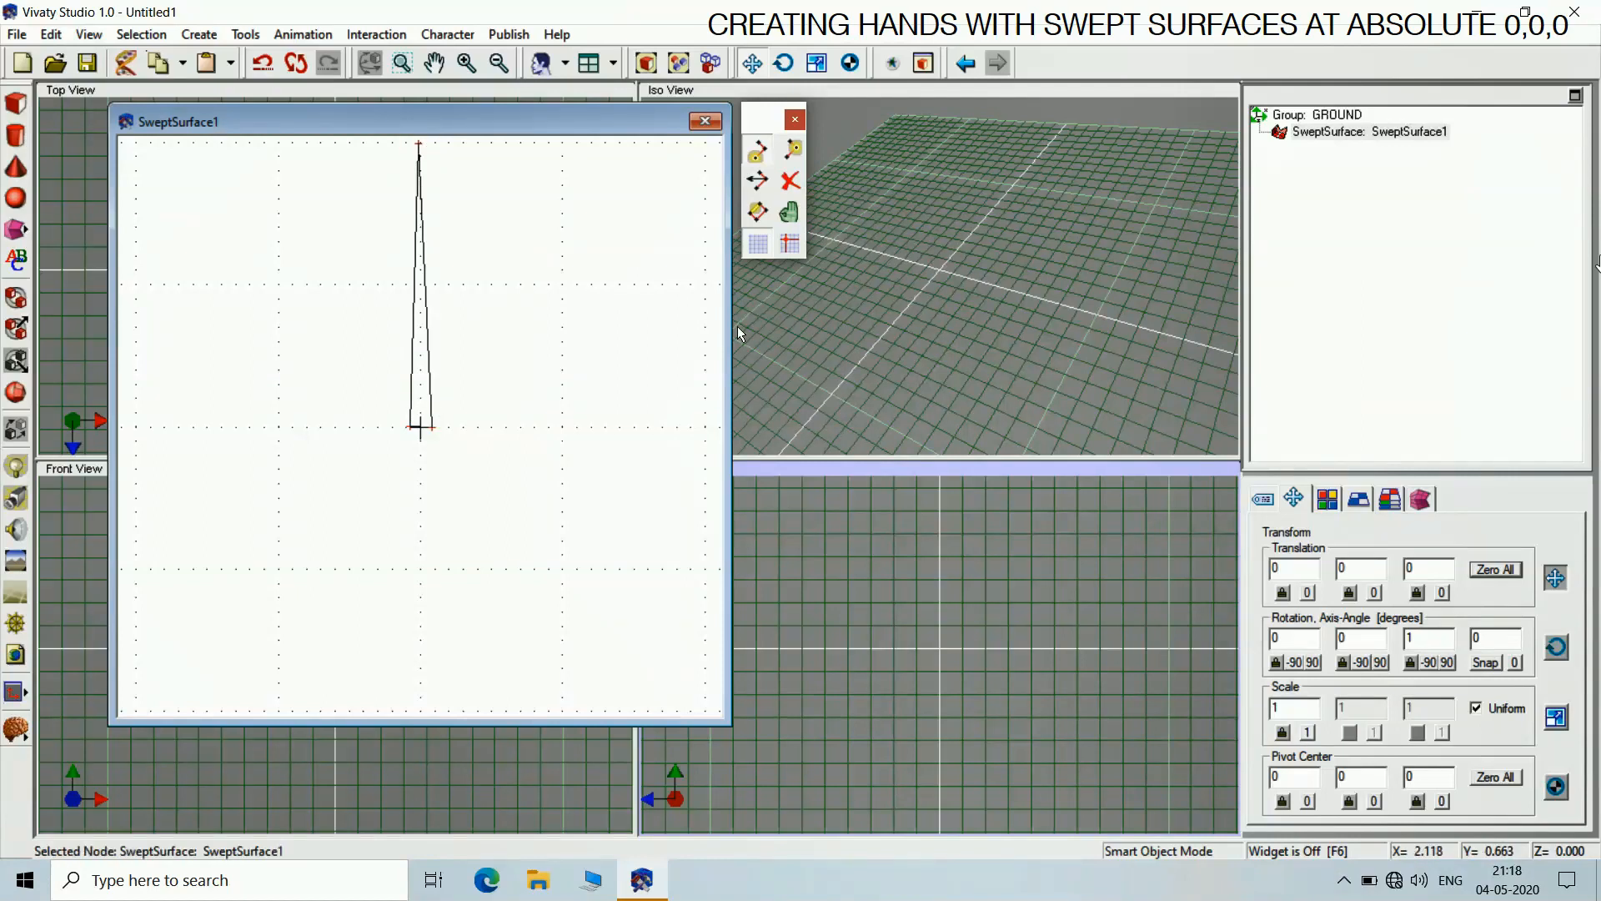
left_click(792, 205)
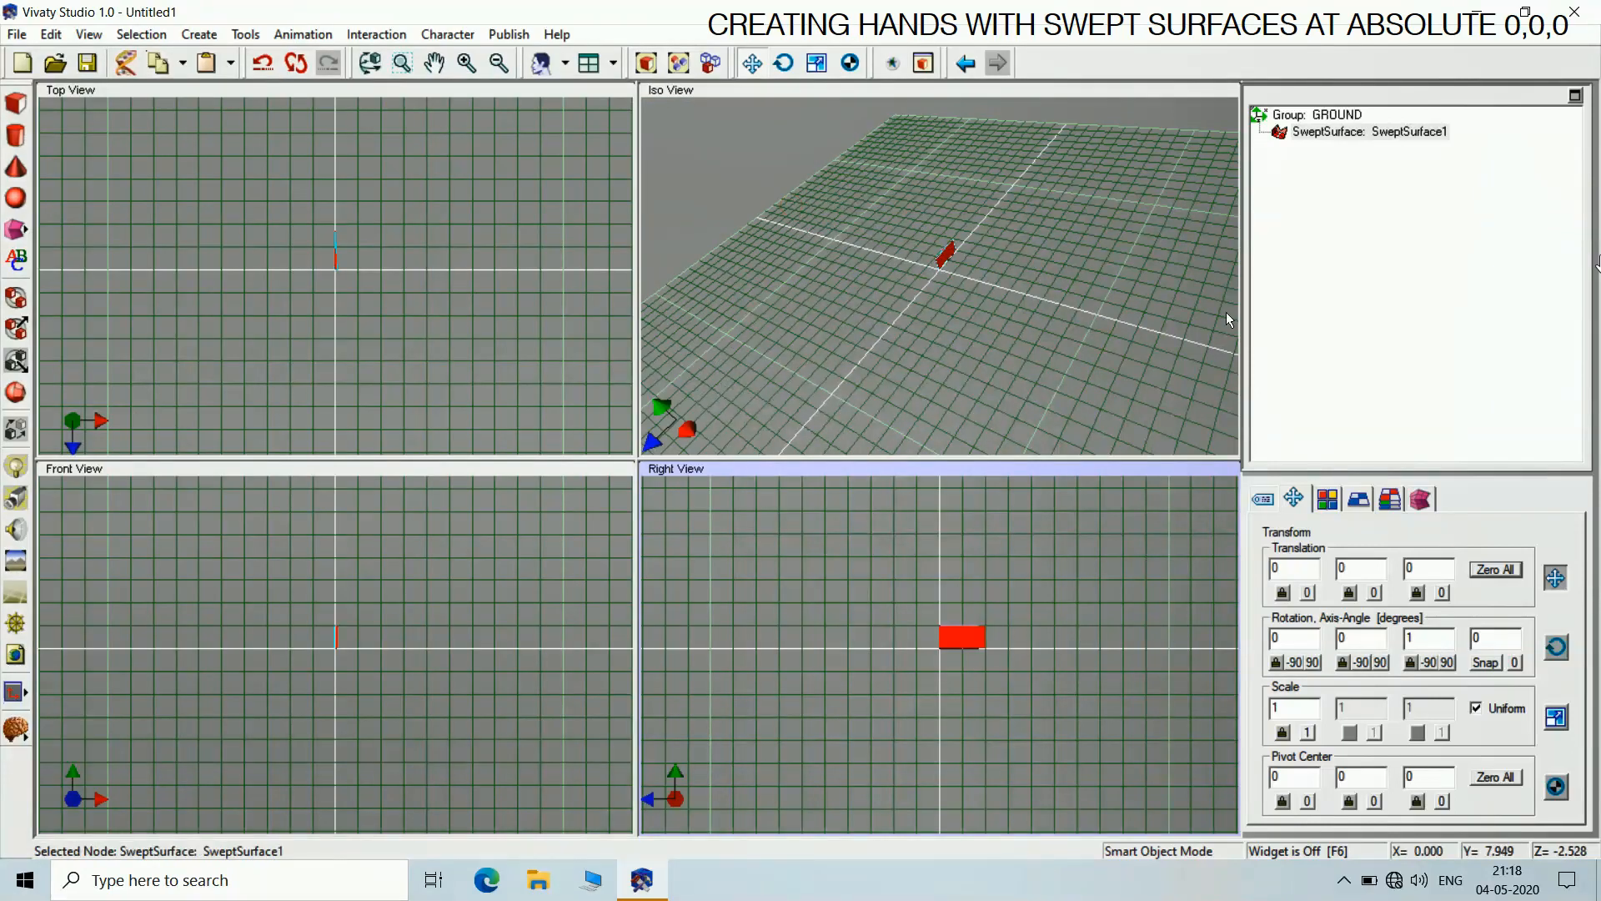
Frame the swept surface in the Iso, Top, Front and Right views to examine its shape
left_click(702, 85)
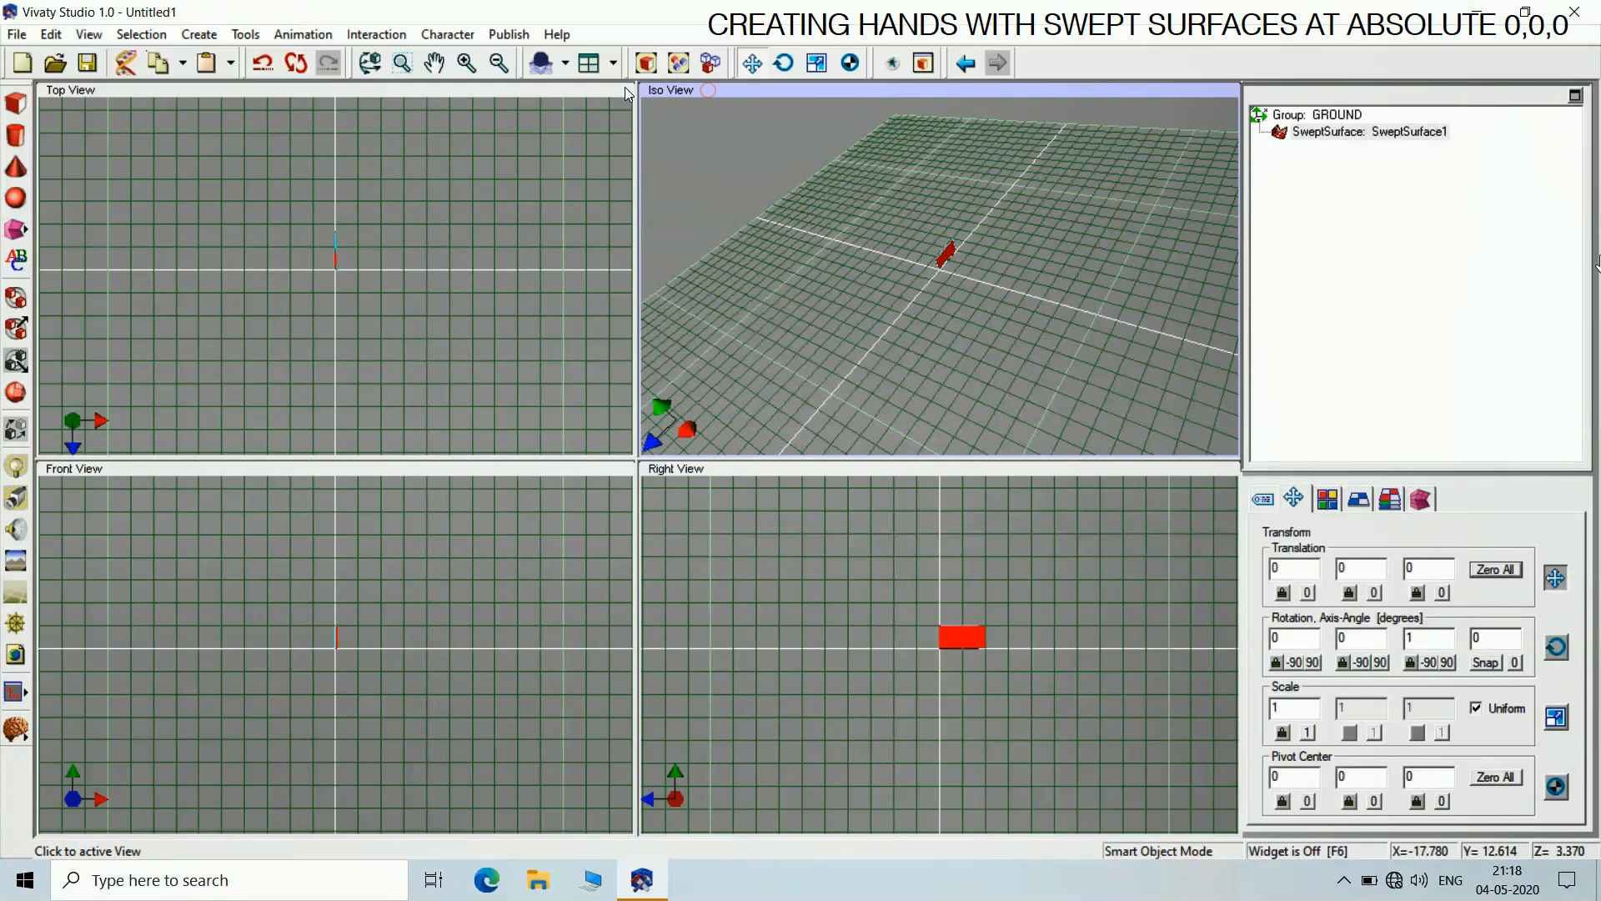
left_click(644, 65)
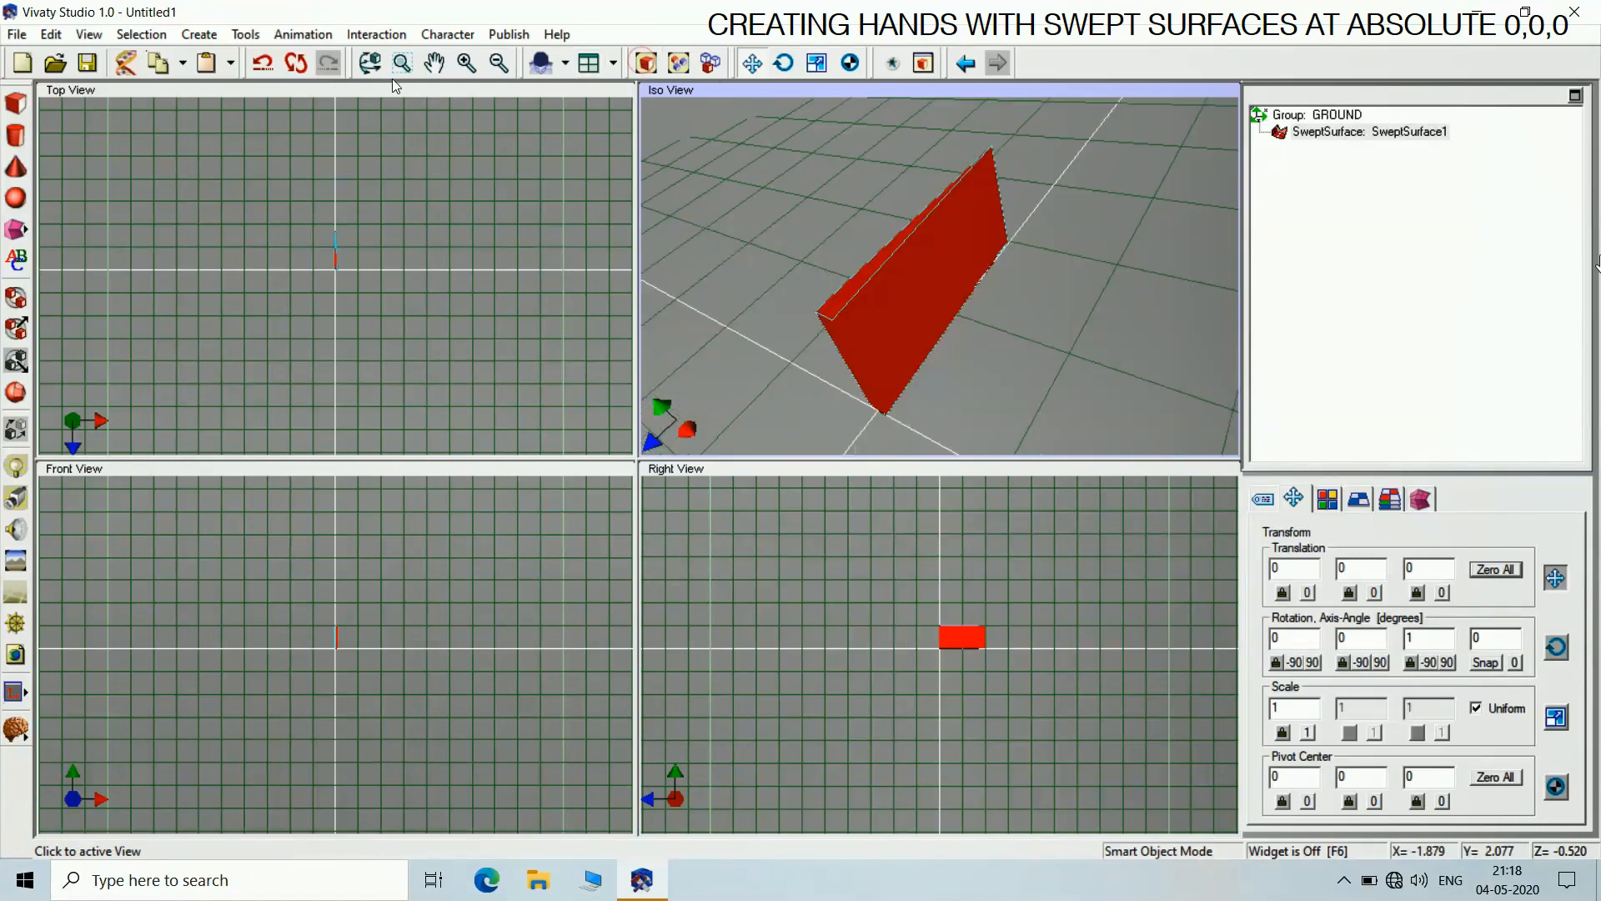
left_click(594, 88)
left_click(646, 65)
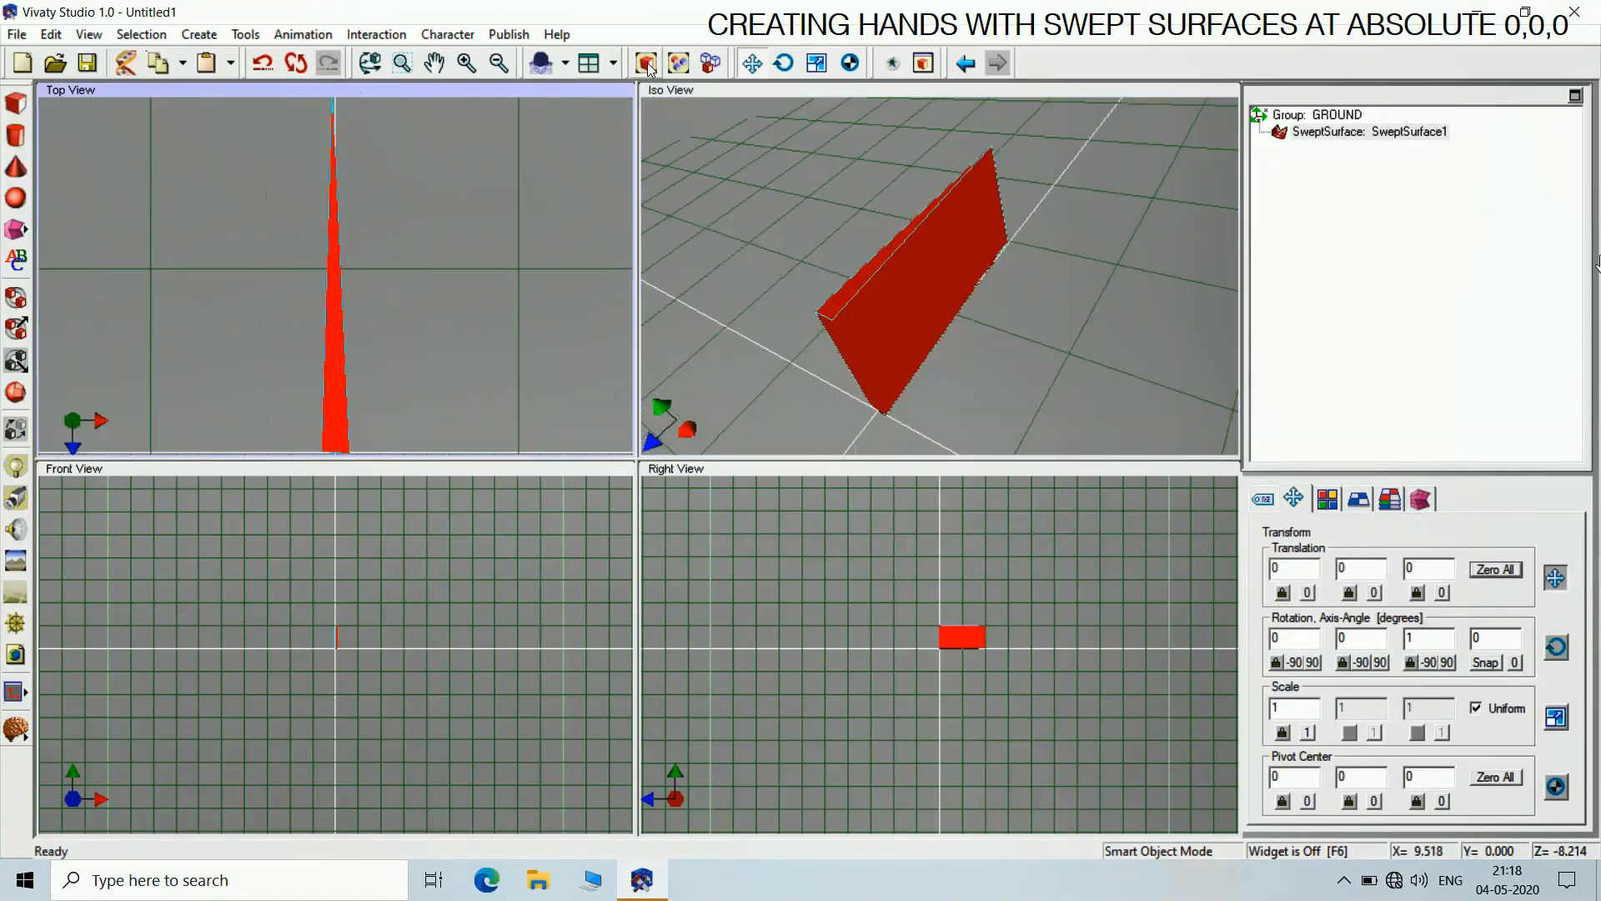
left_click(454, 468)
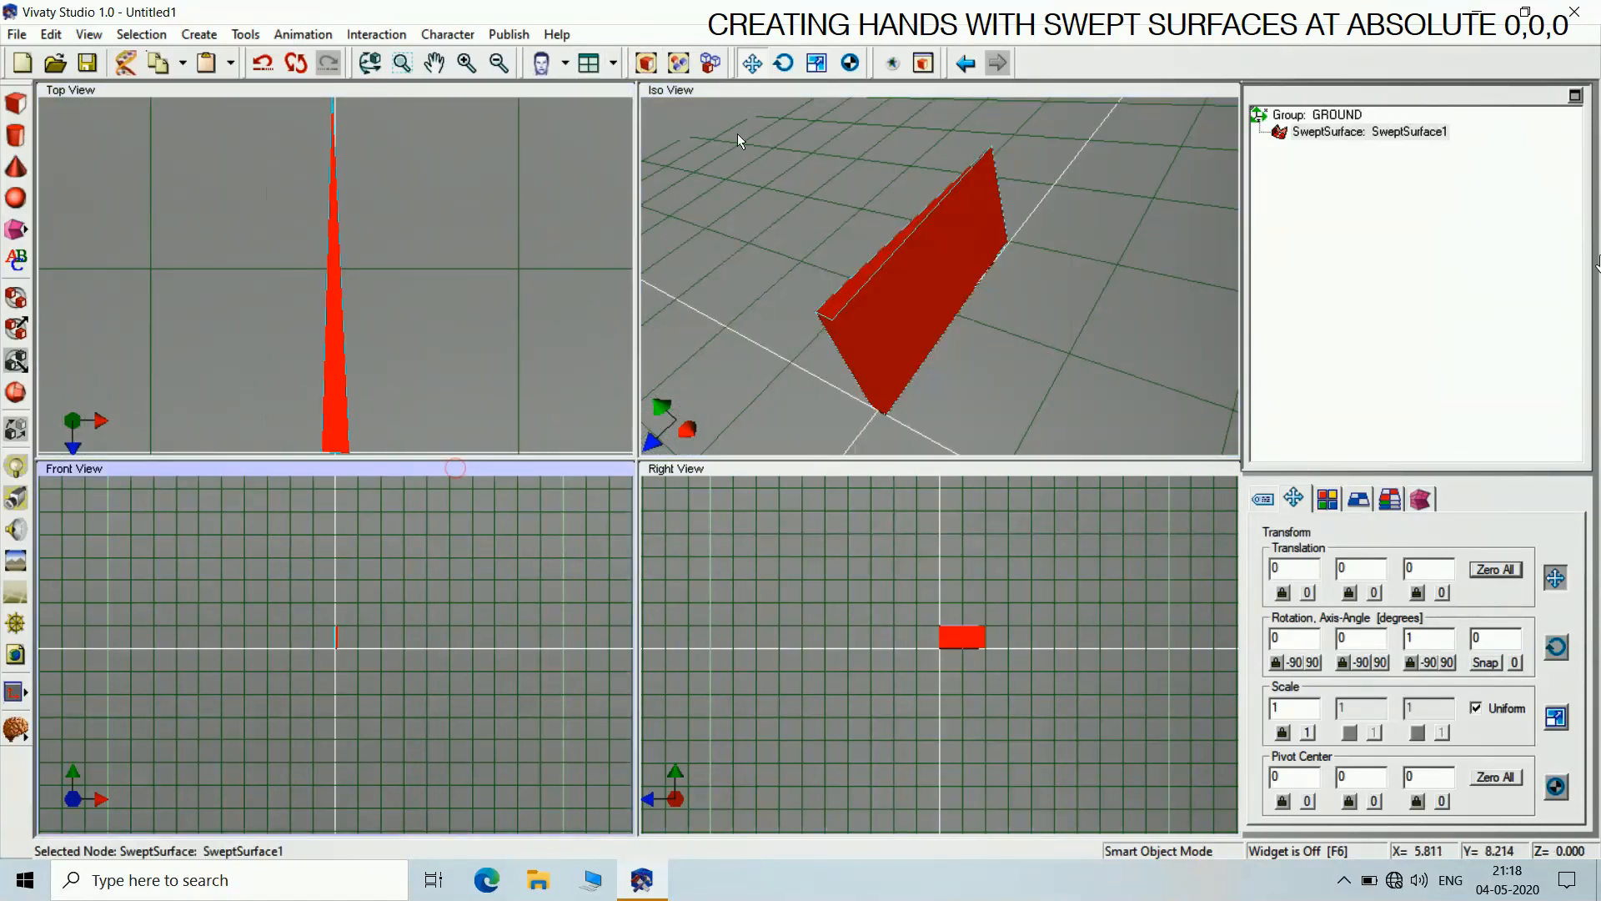
left_click(647, 65)
left_click(817, 469)
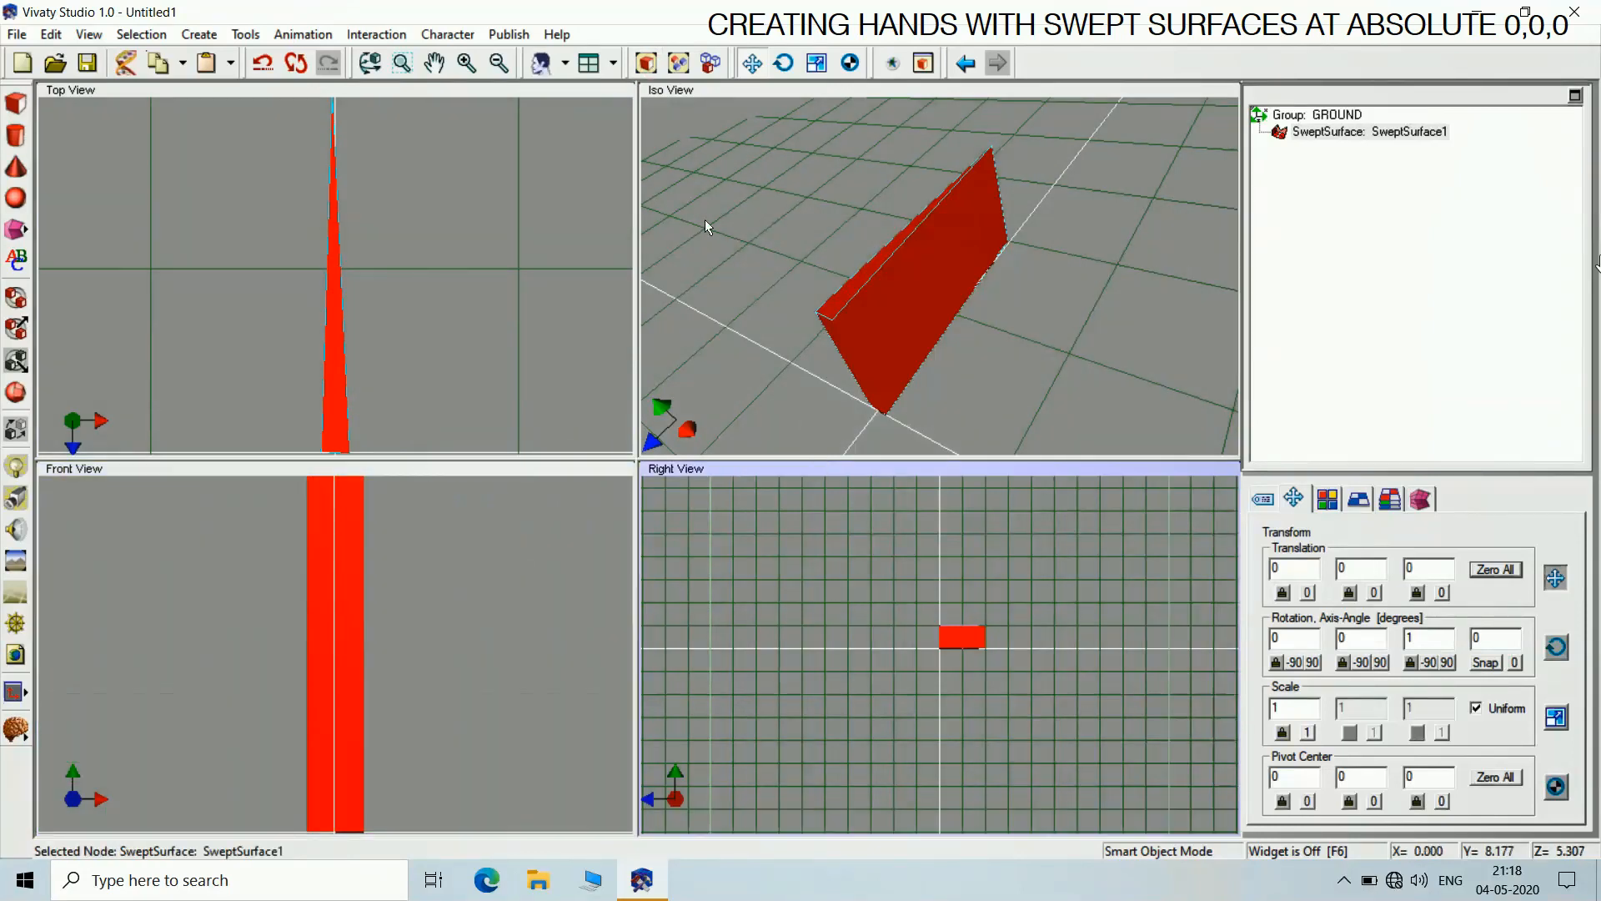
left_click(683, 87)
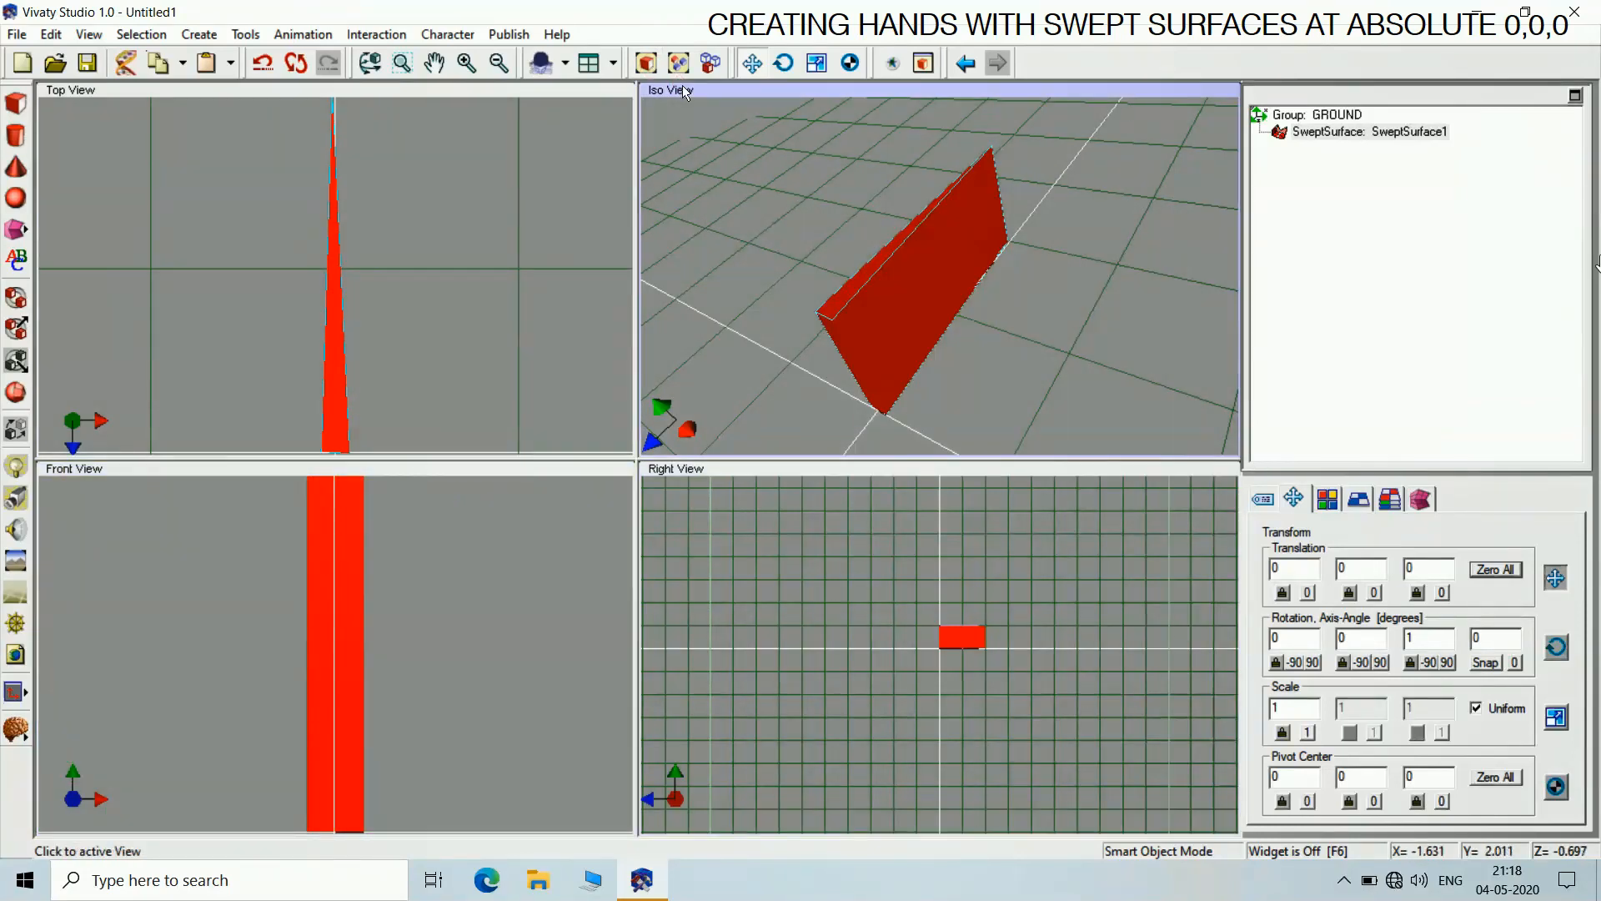
left_click(709, 470)
left_click(647, 65)
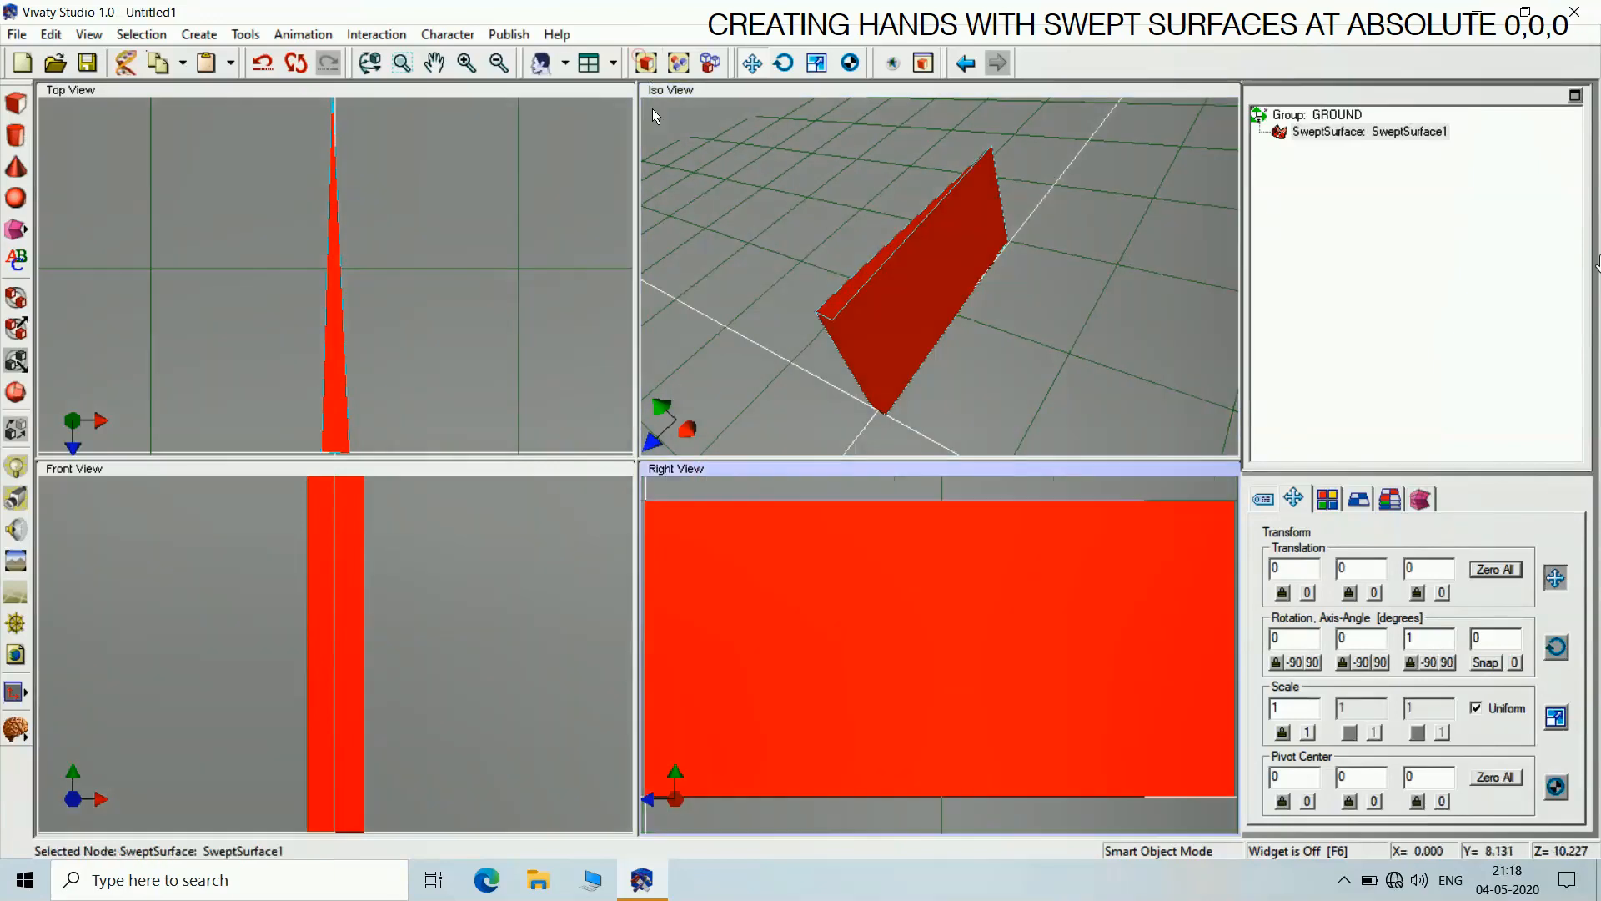
Zoom out the Right, Top and Front views to see the whole swept surface against the grid
left_click(499, 64)
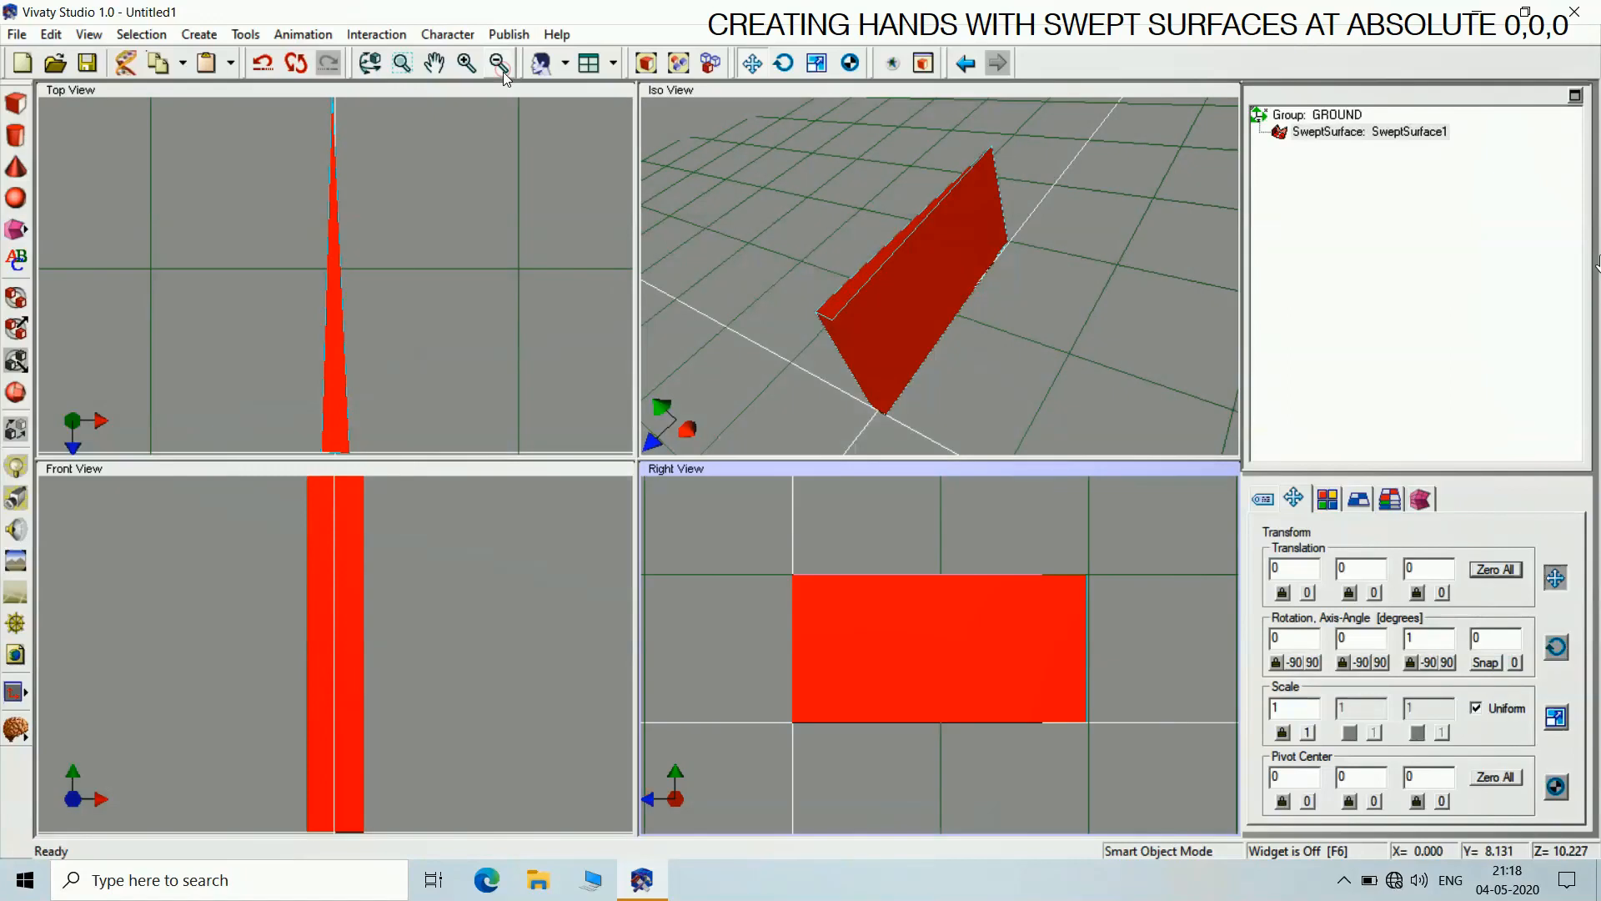
left_click(442, 88)
left_click(497, 66)
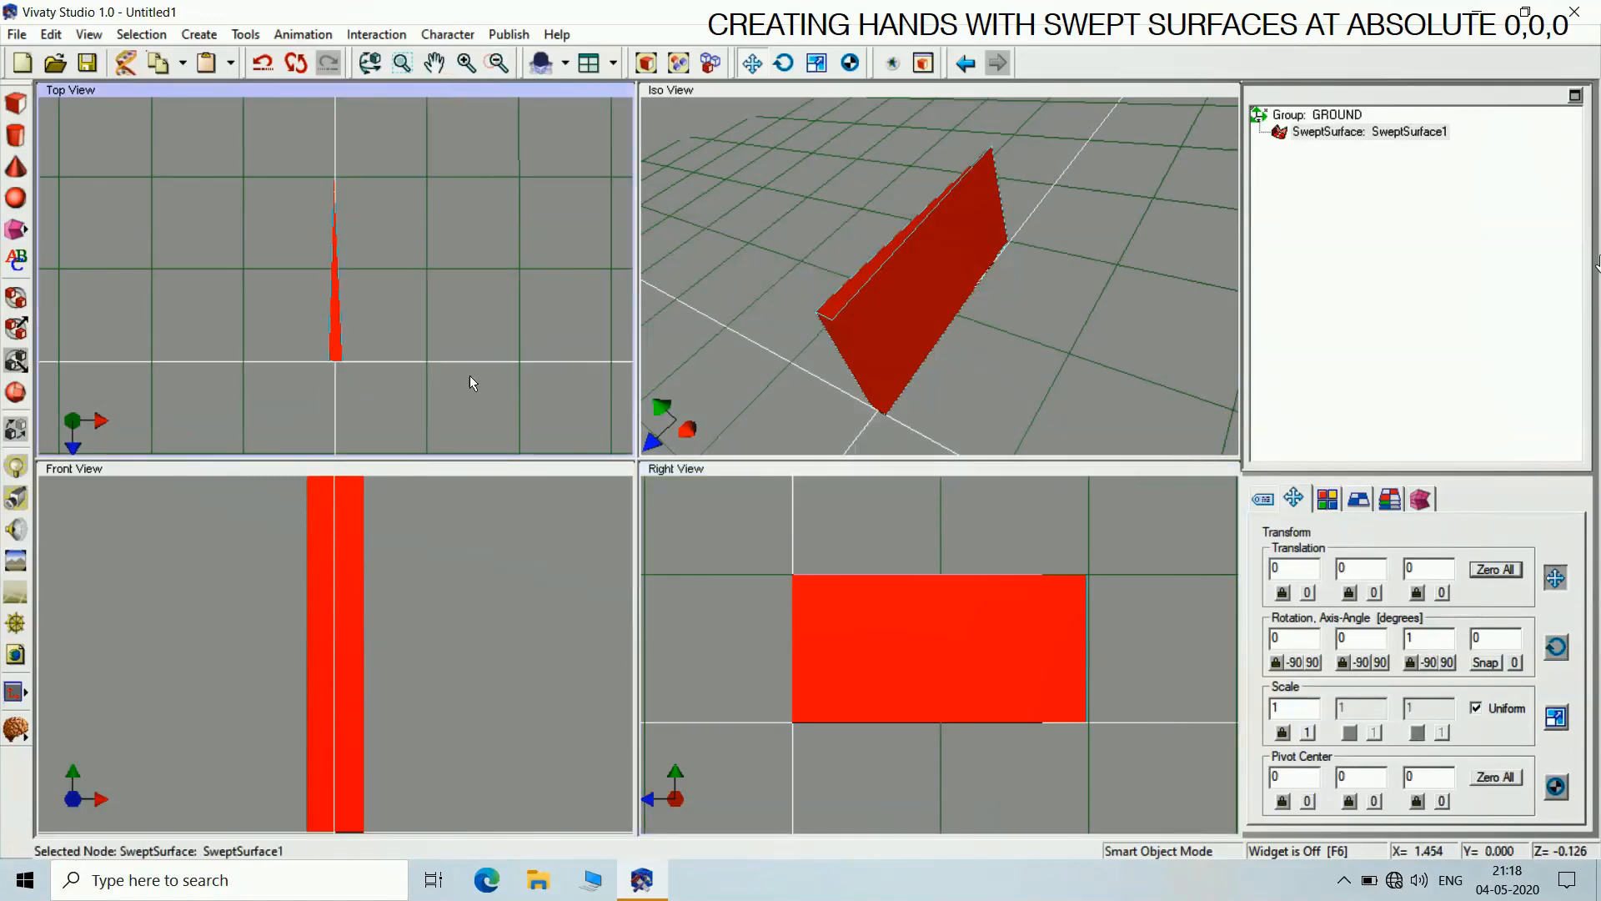
left_click(458, 463)
left_click(498, 64)
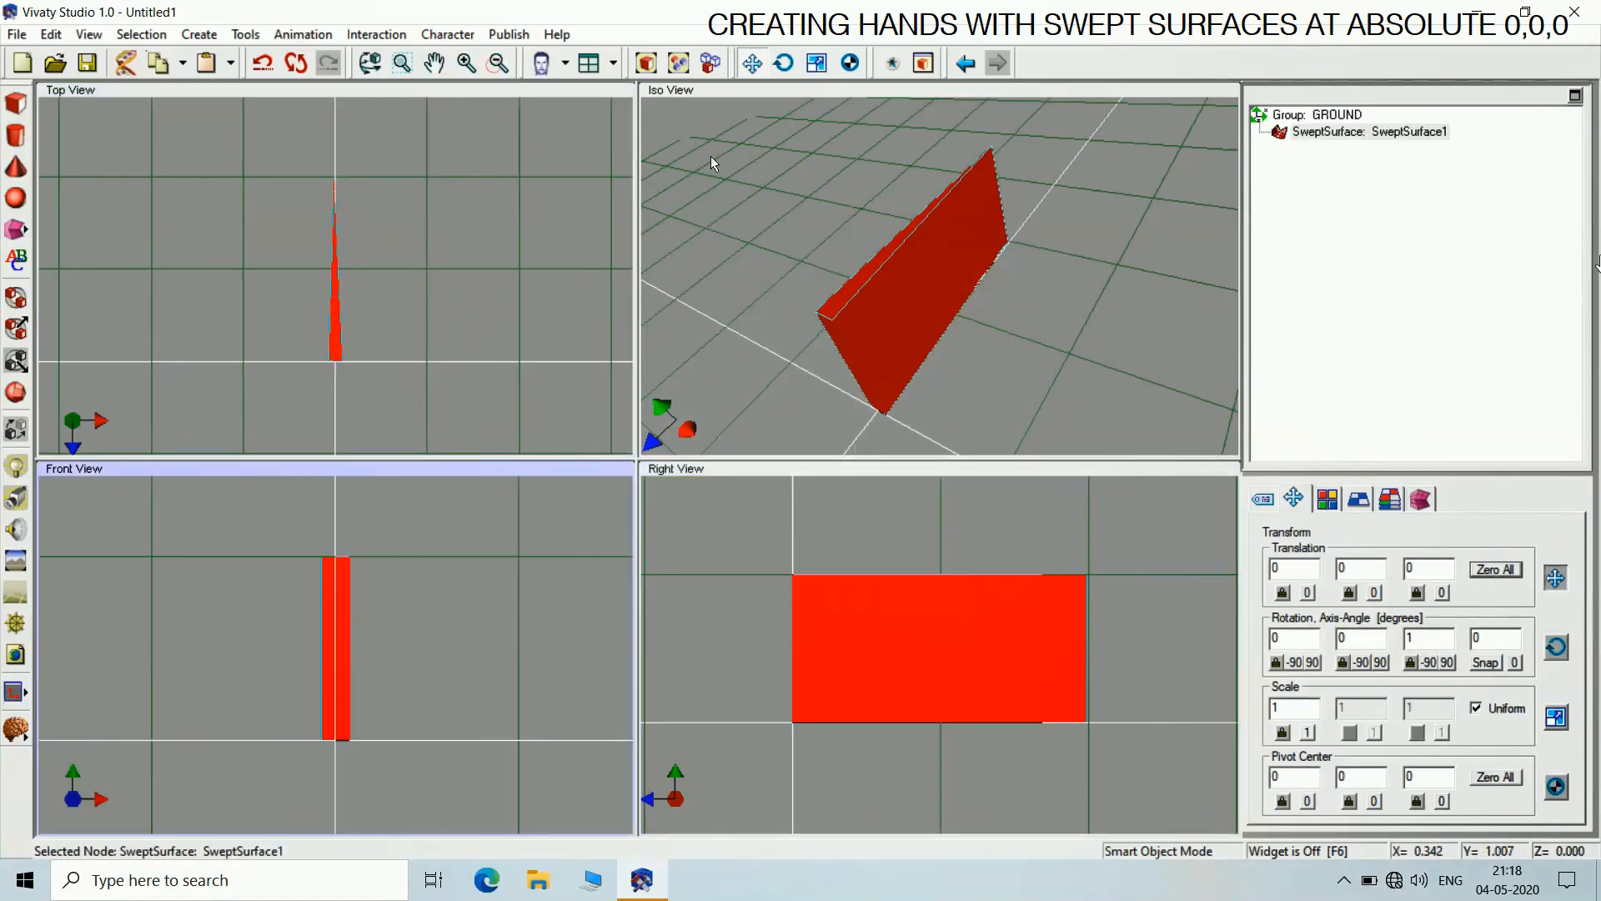
Edit the swept surface's spine, set its first vertebra's Y translation to 0.95 and finish spine editing
left_click(1096, 244)
left_click(1321, 133)
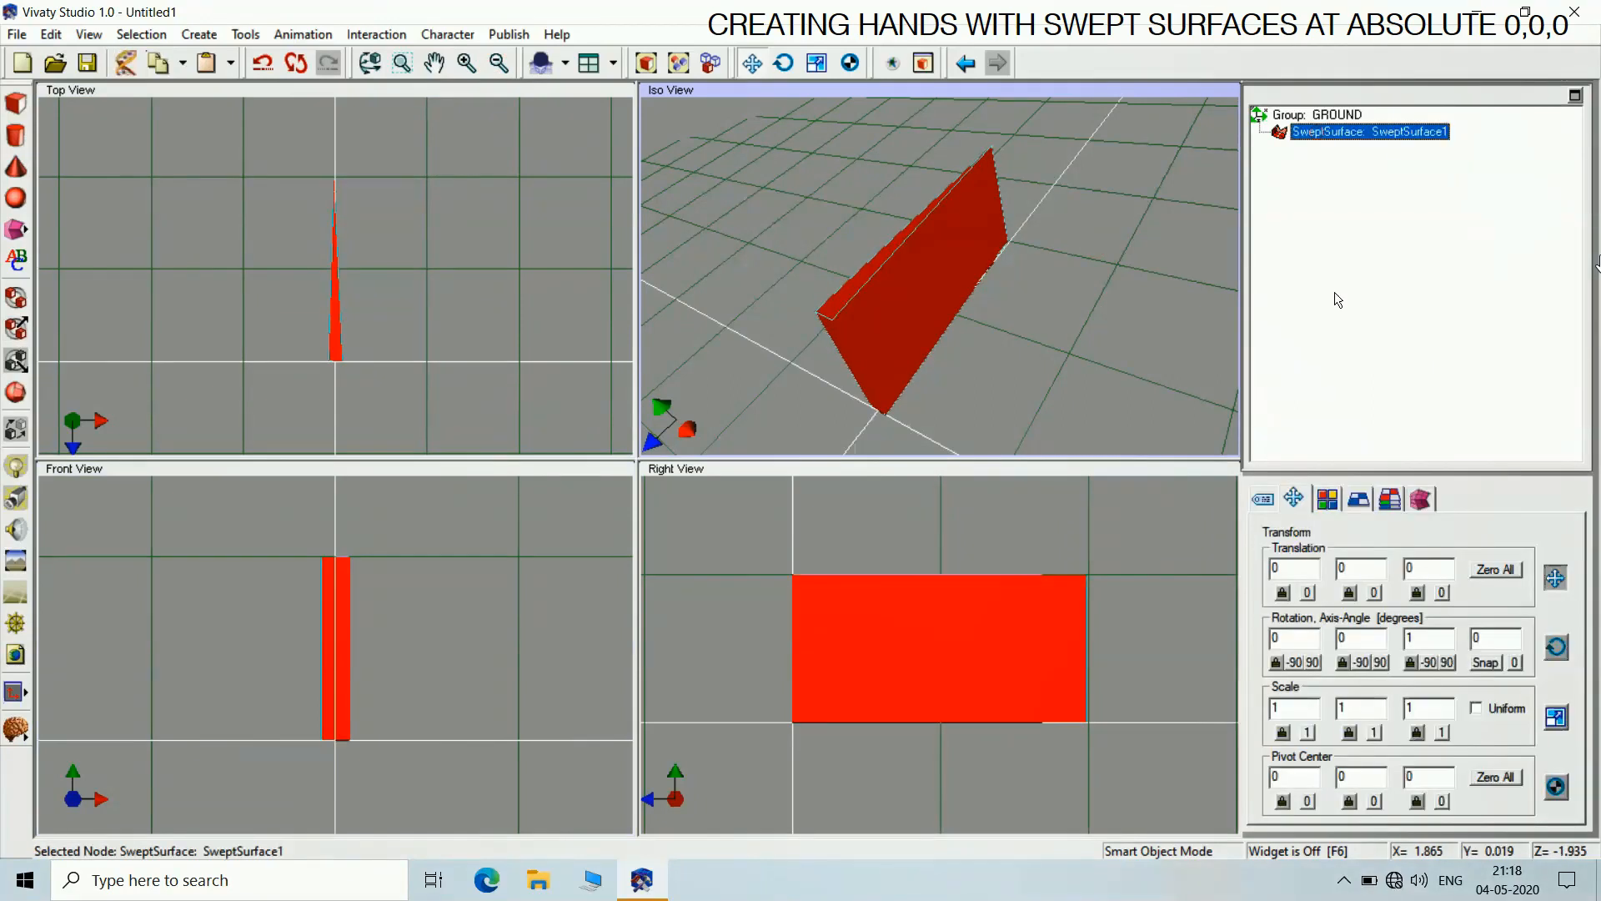
left_click(1420, 501)
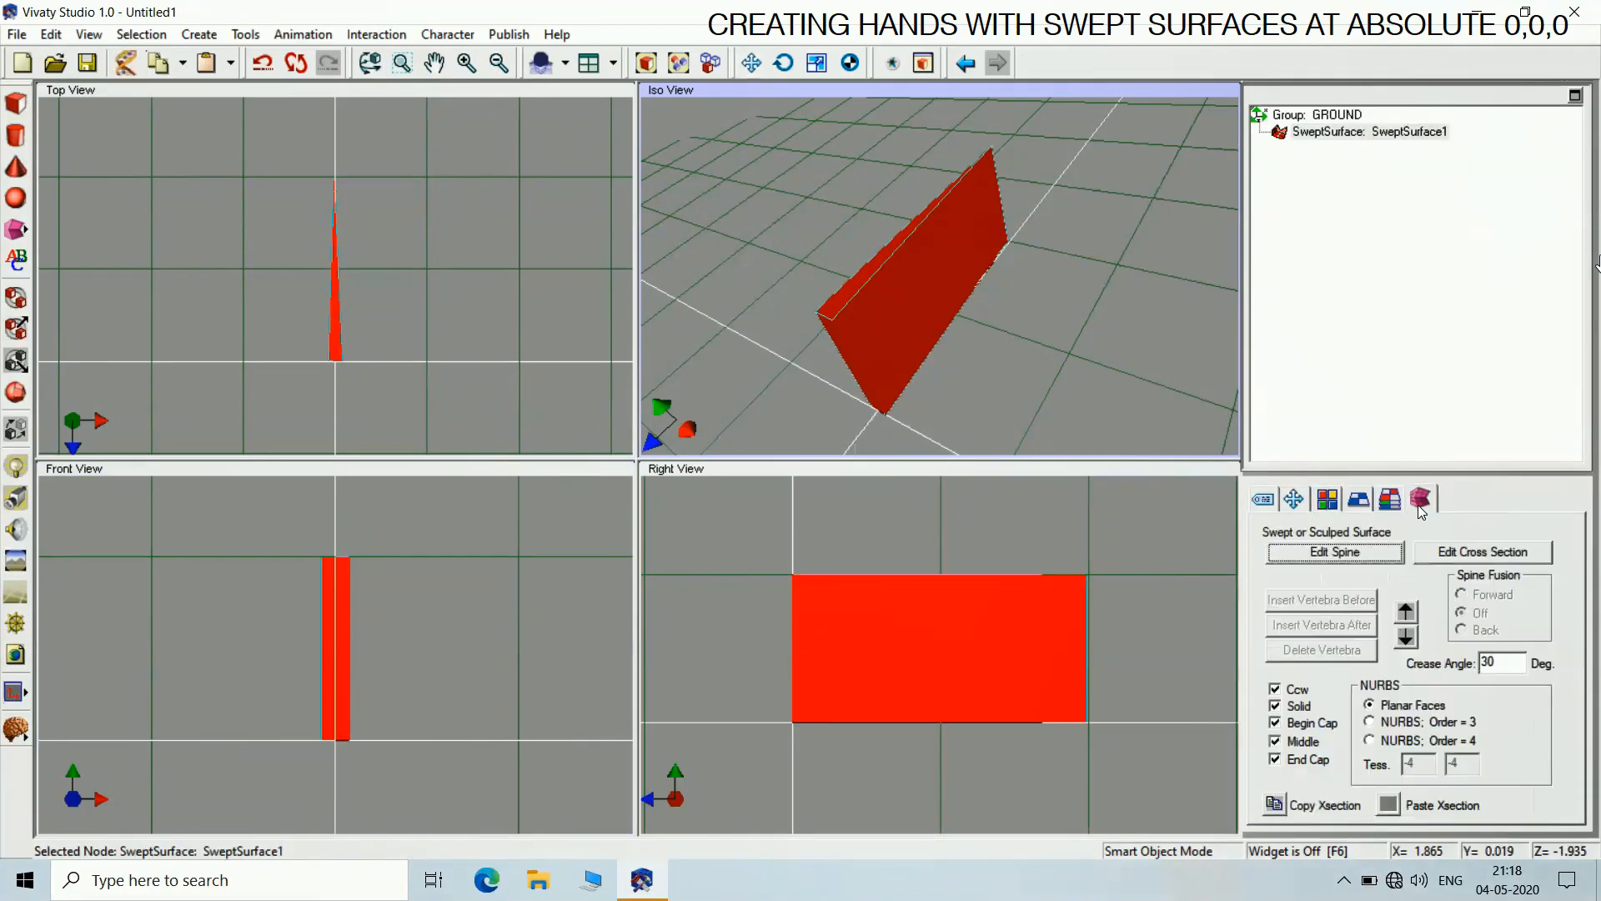
left_click(1377, 551)
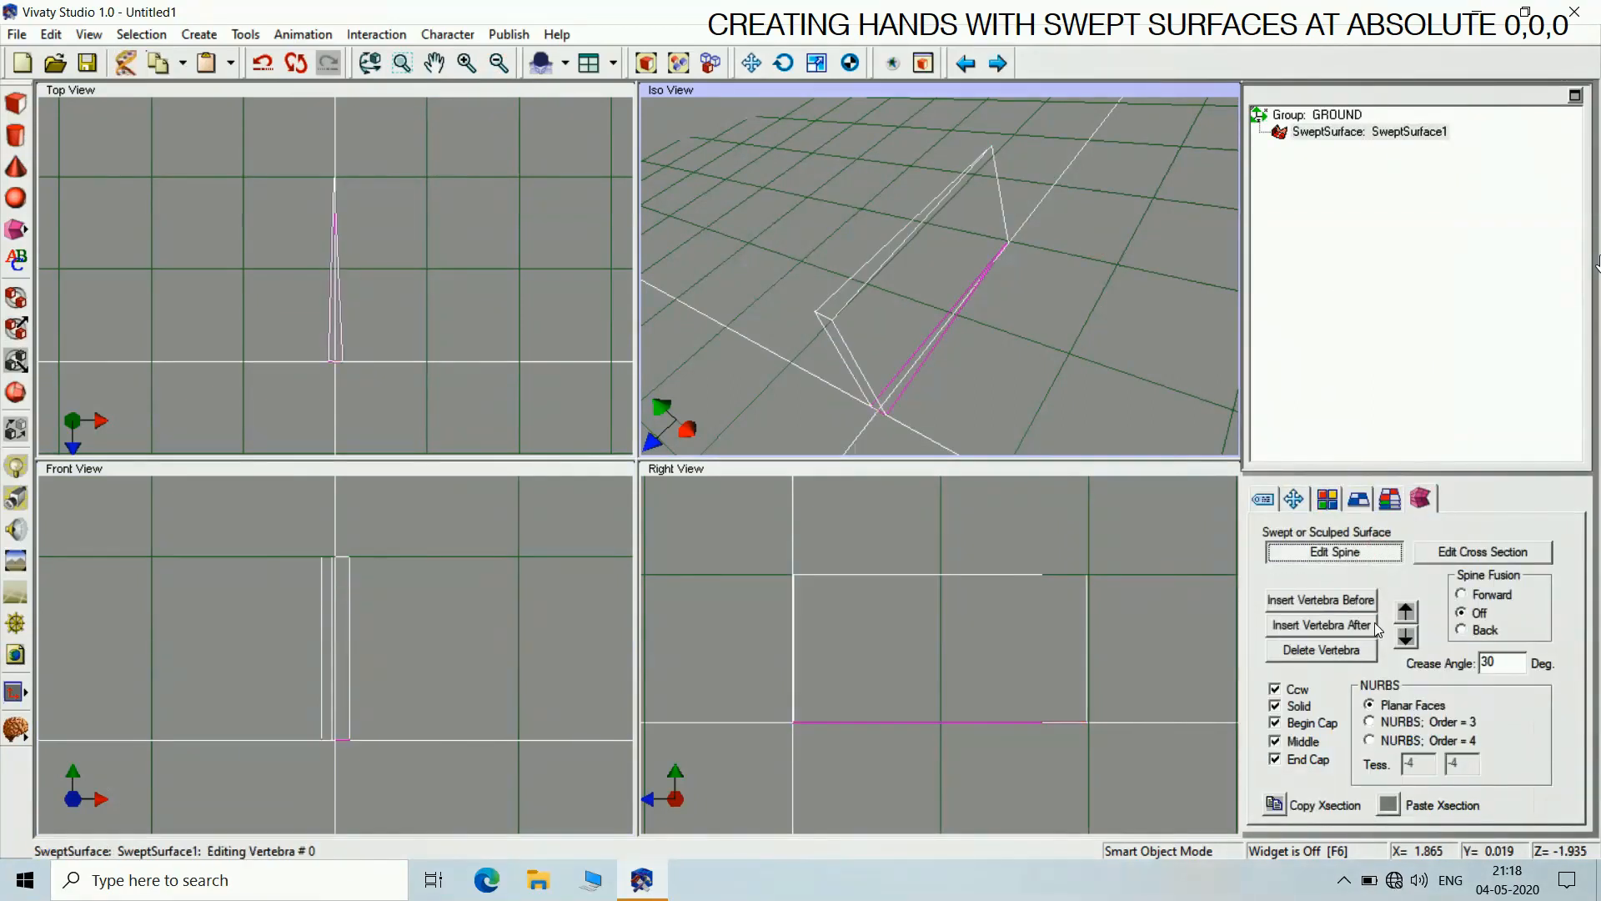
left_click(1293, 498)
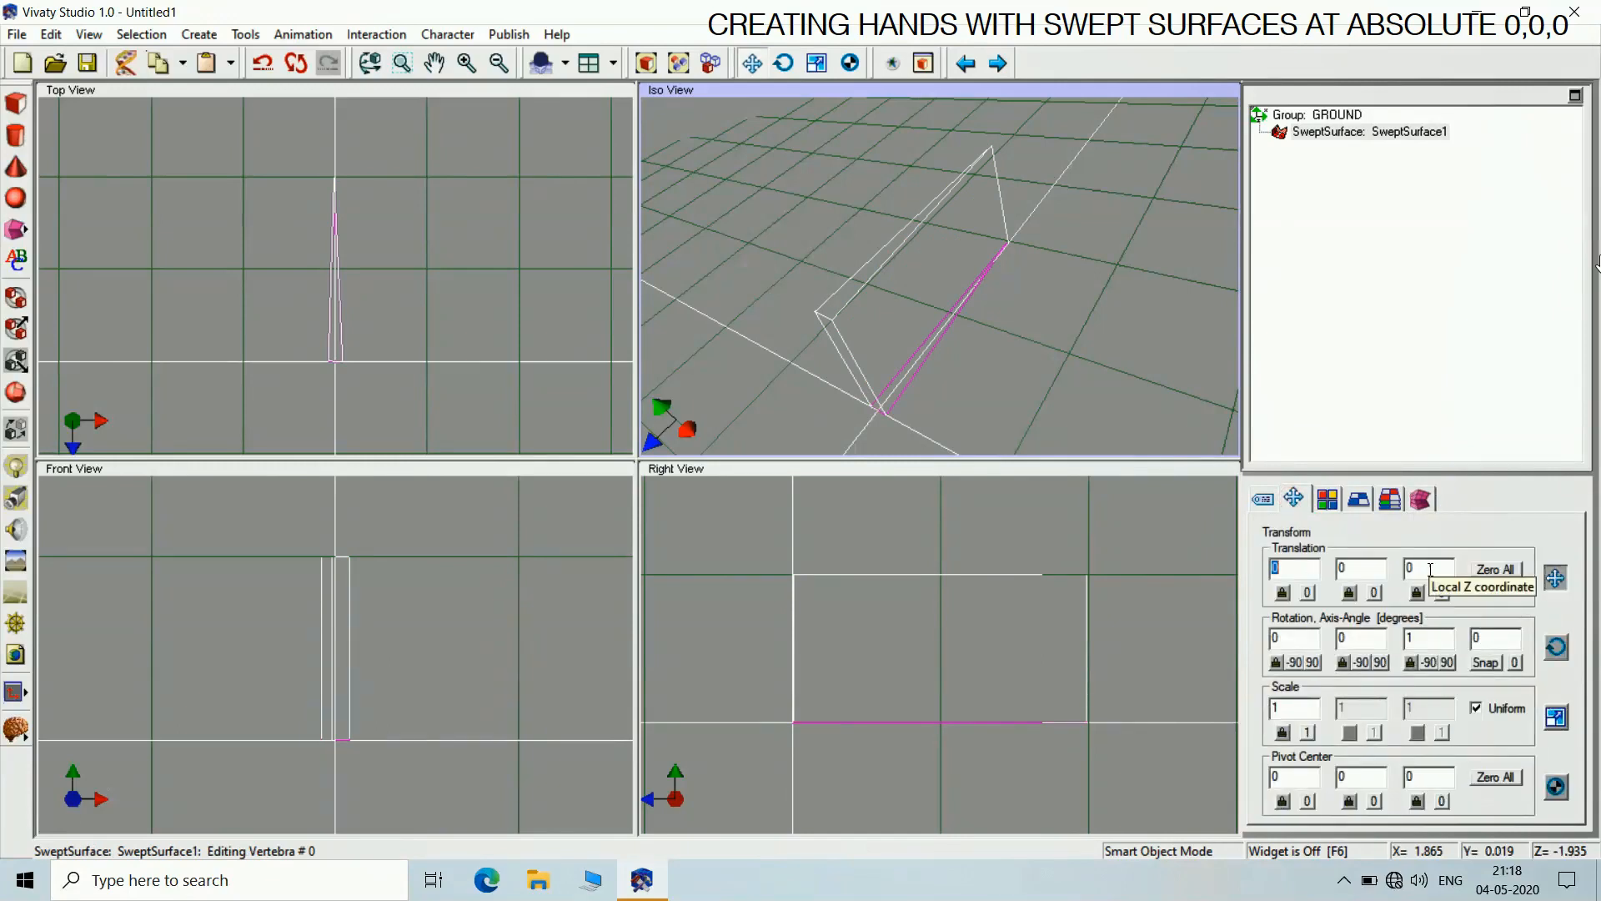
left_click(1359, 571)
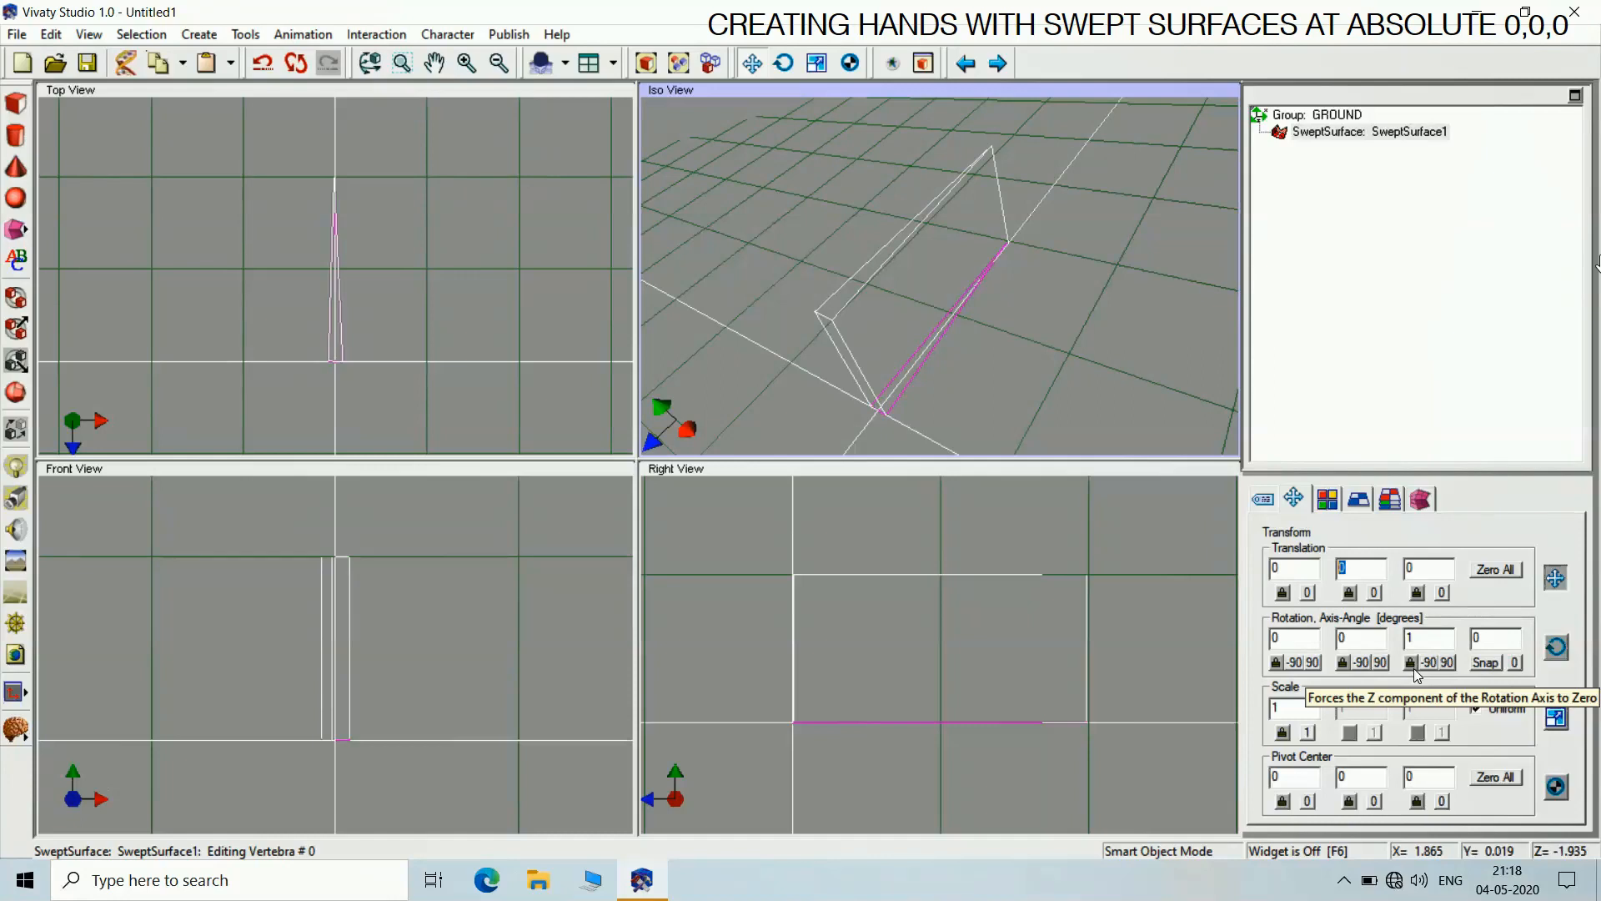
type("0")
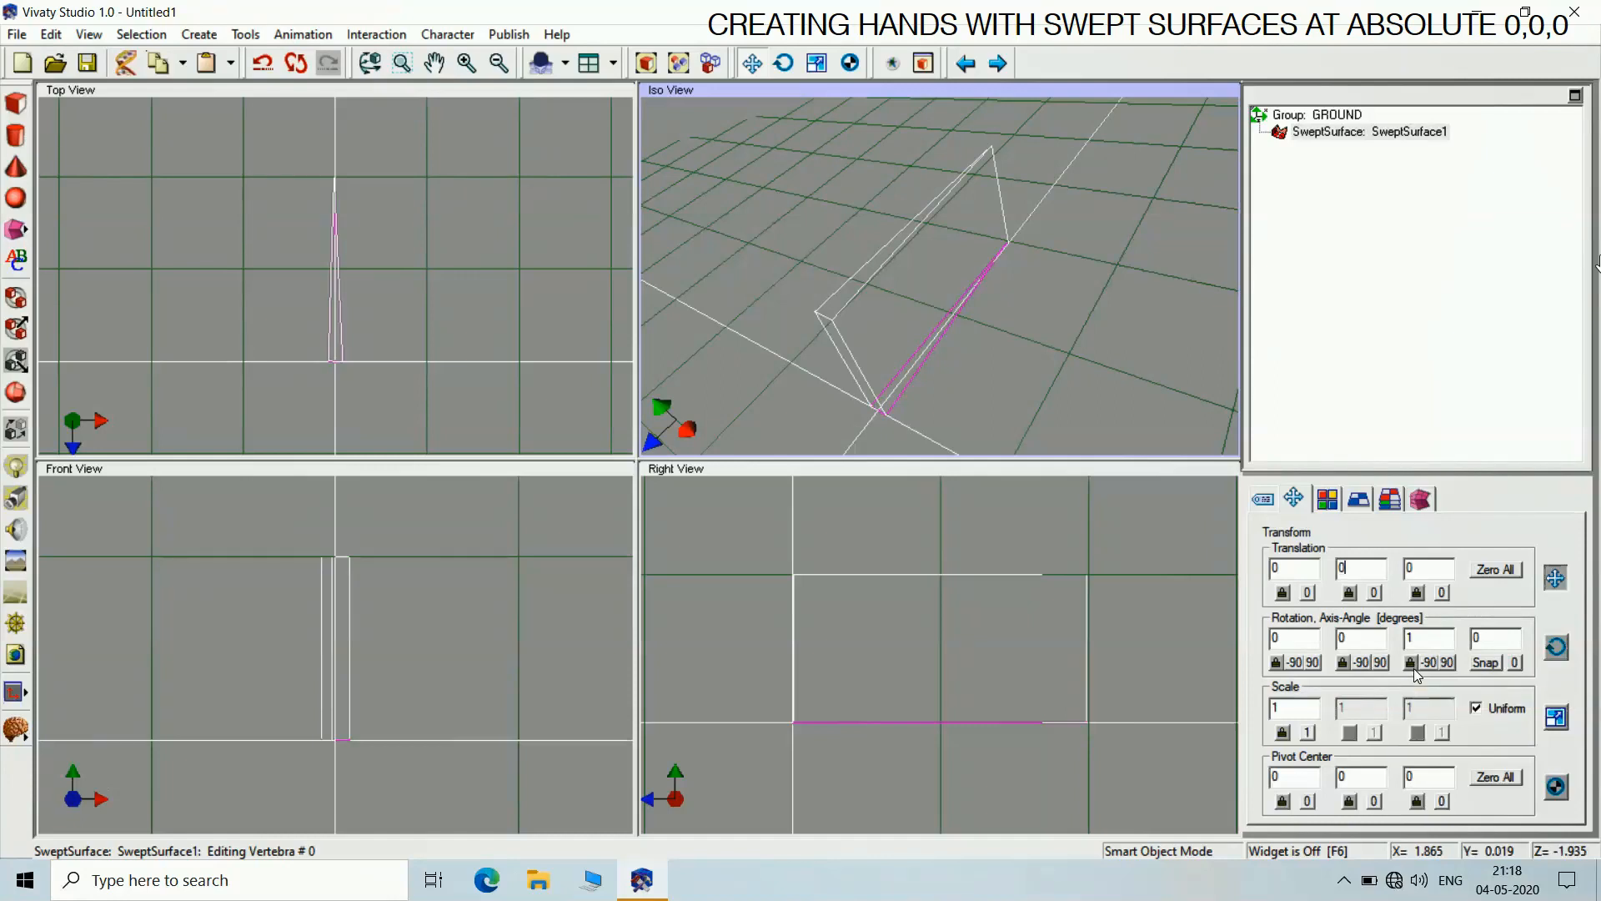
type(".9")
key("Return")
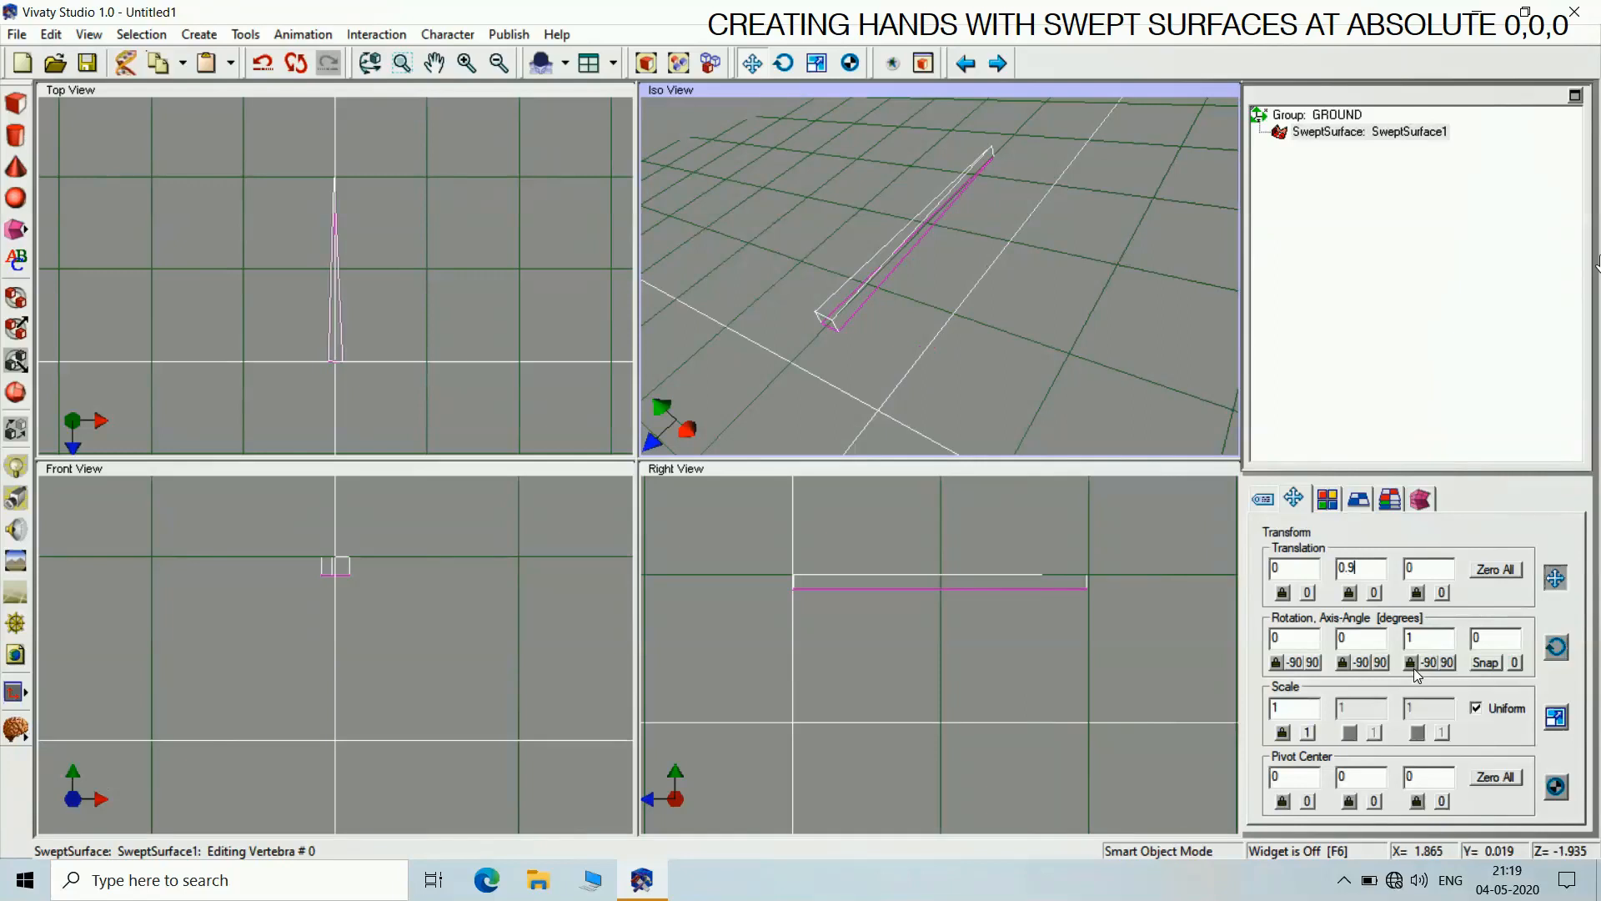
type("5")
key("Return")
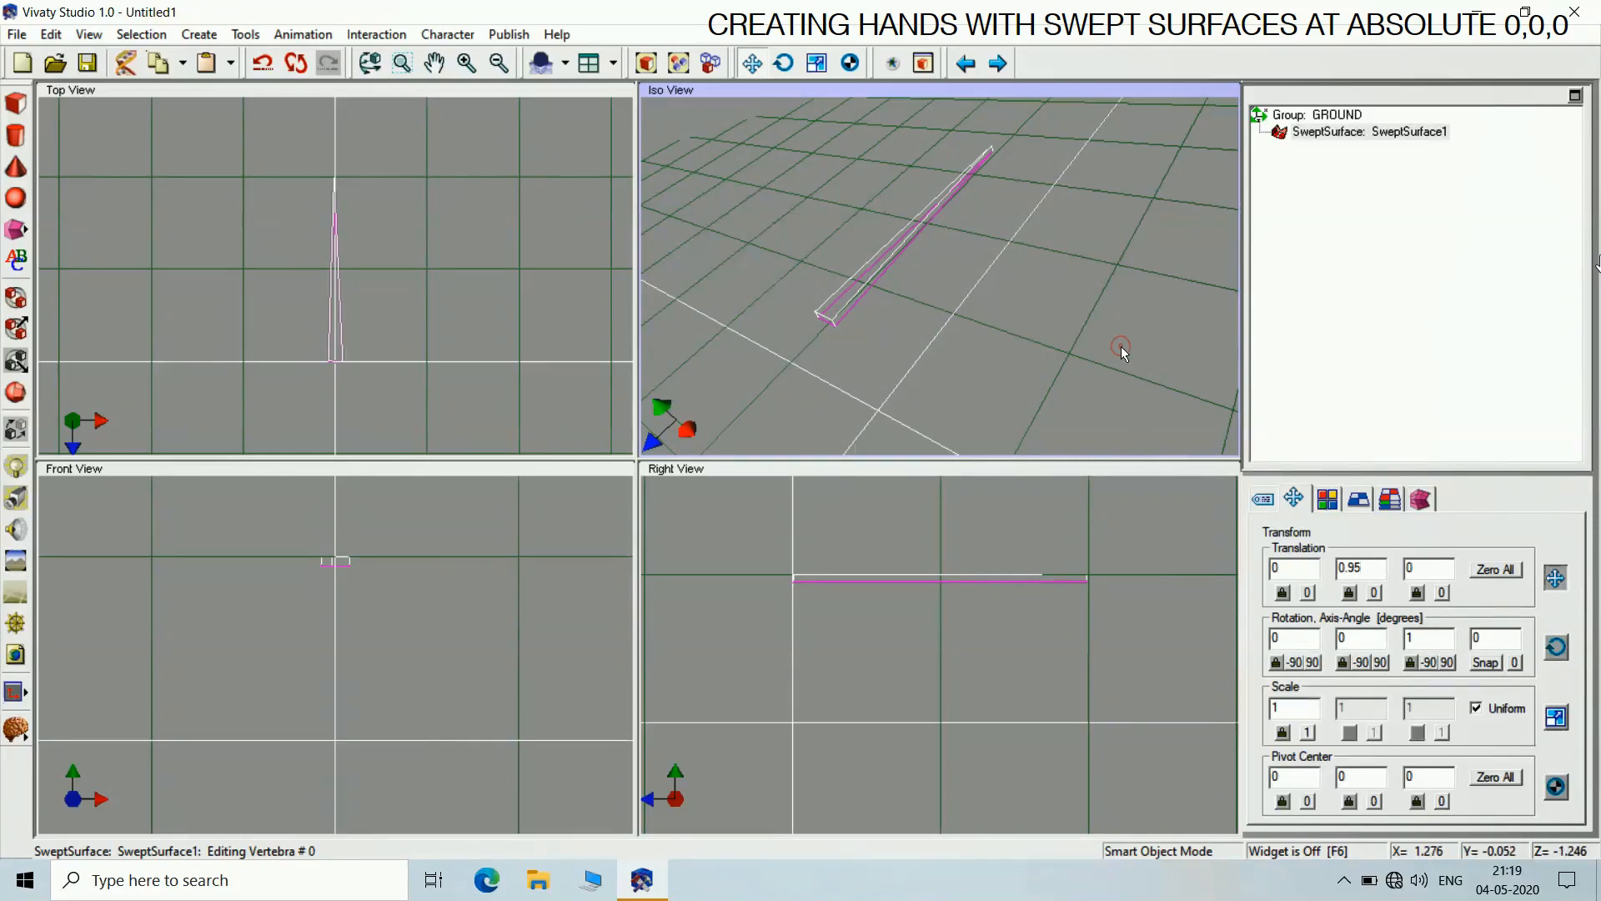
left_click(1421, 498)
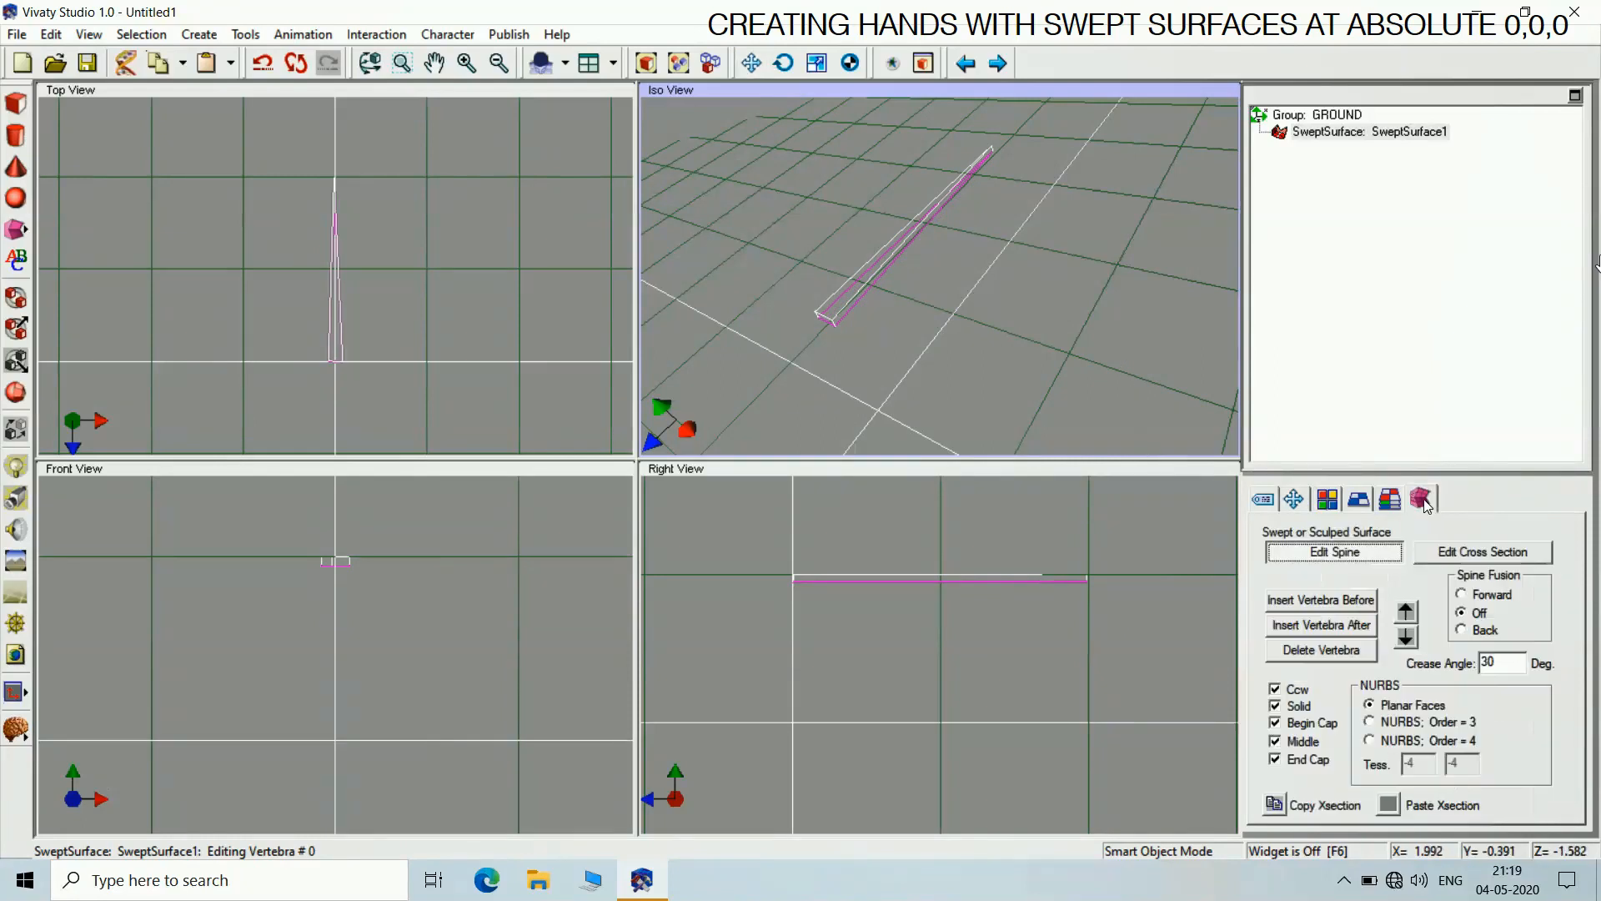
left_click(1366, 556)
left_click(1080, 273)
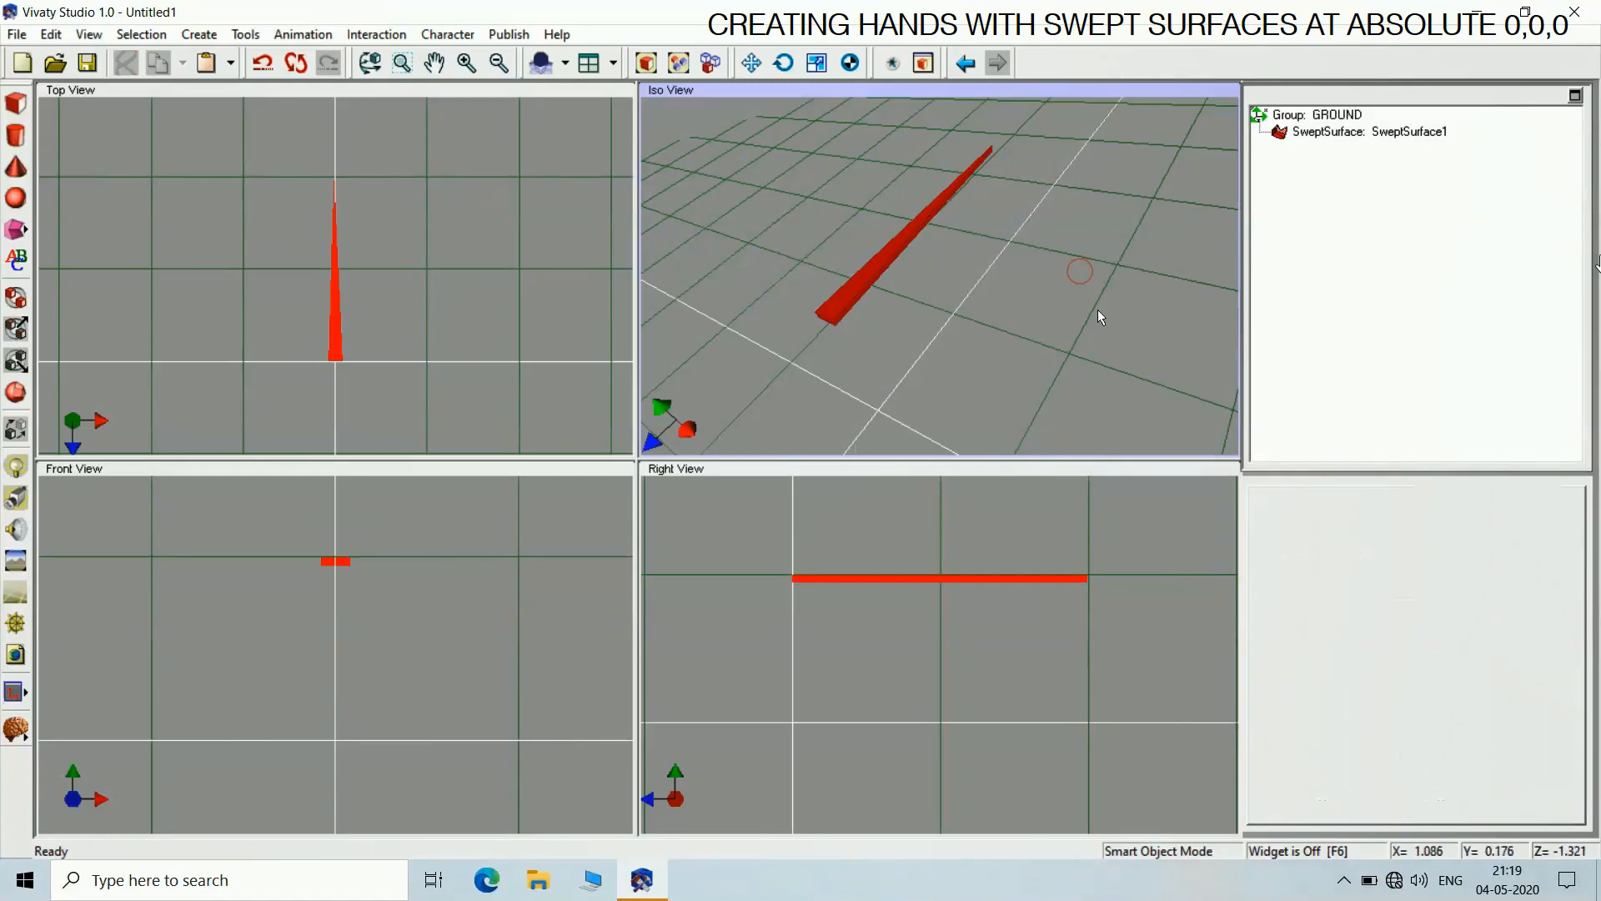
Lower the flattened swept surface to the ground grid by setting its Y translation to -0.95
left_click(1311, 134)
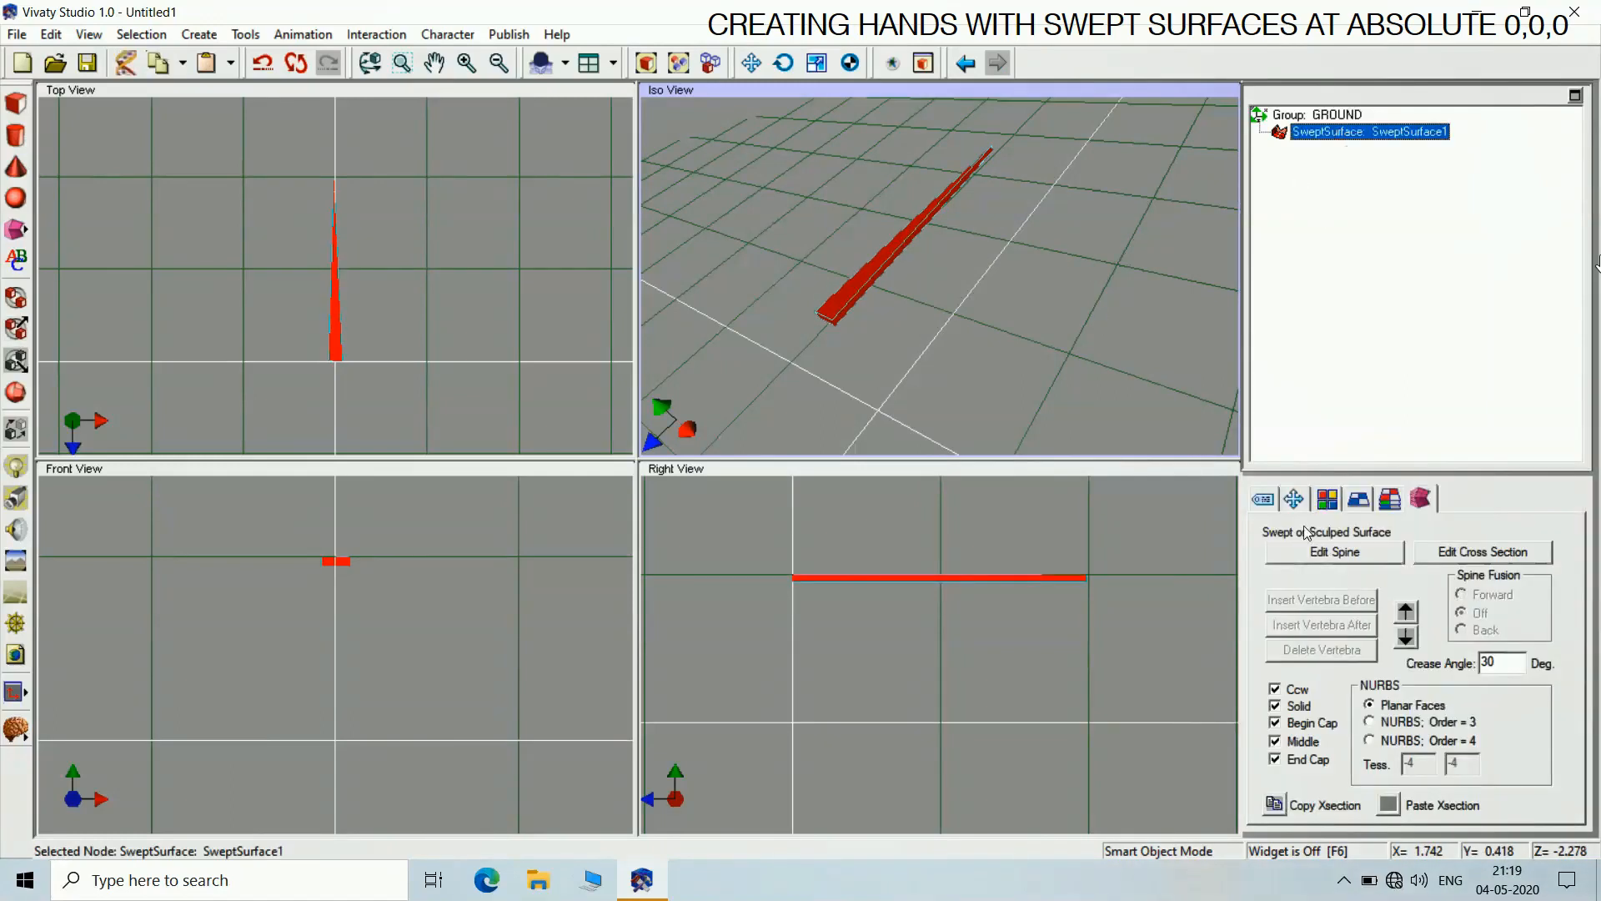
left_click(1295, 498)
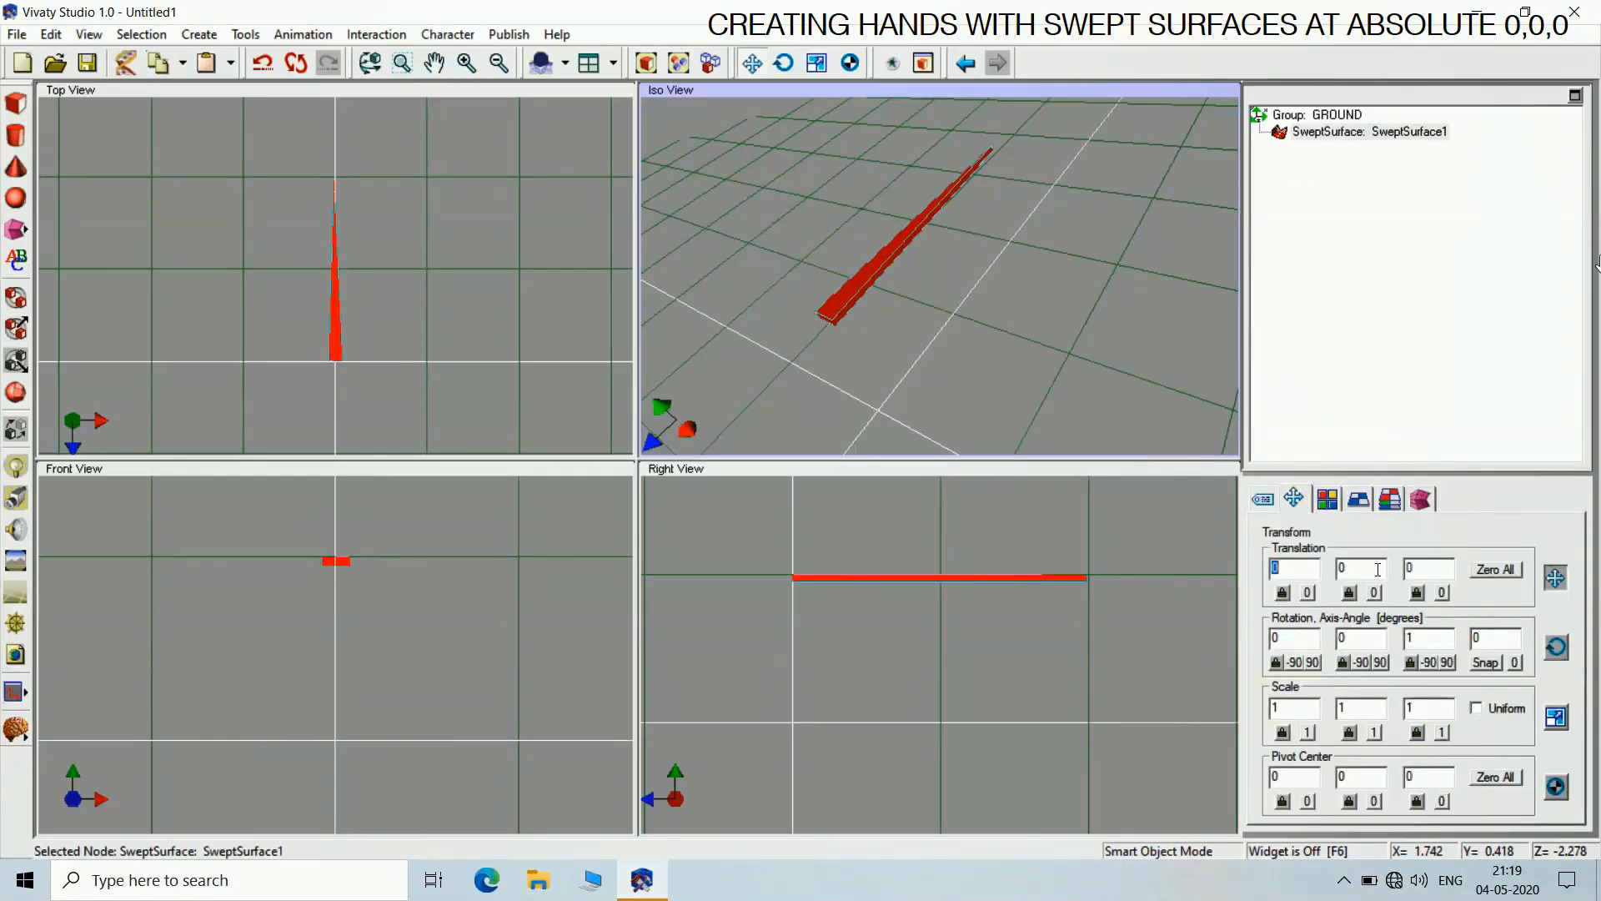
key("Tab")
type("-.95")
key("Return")
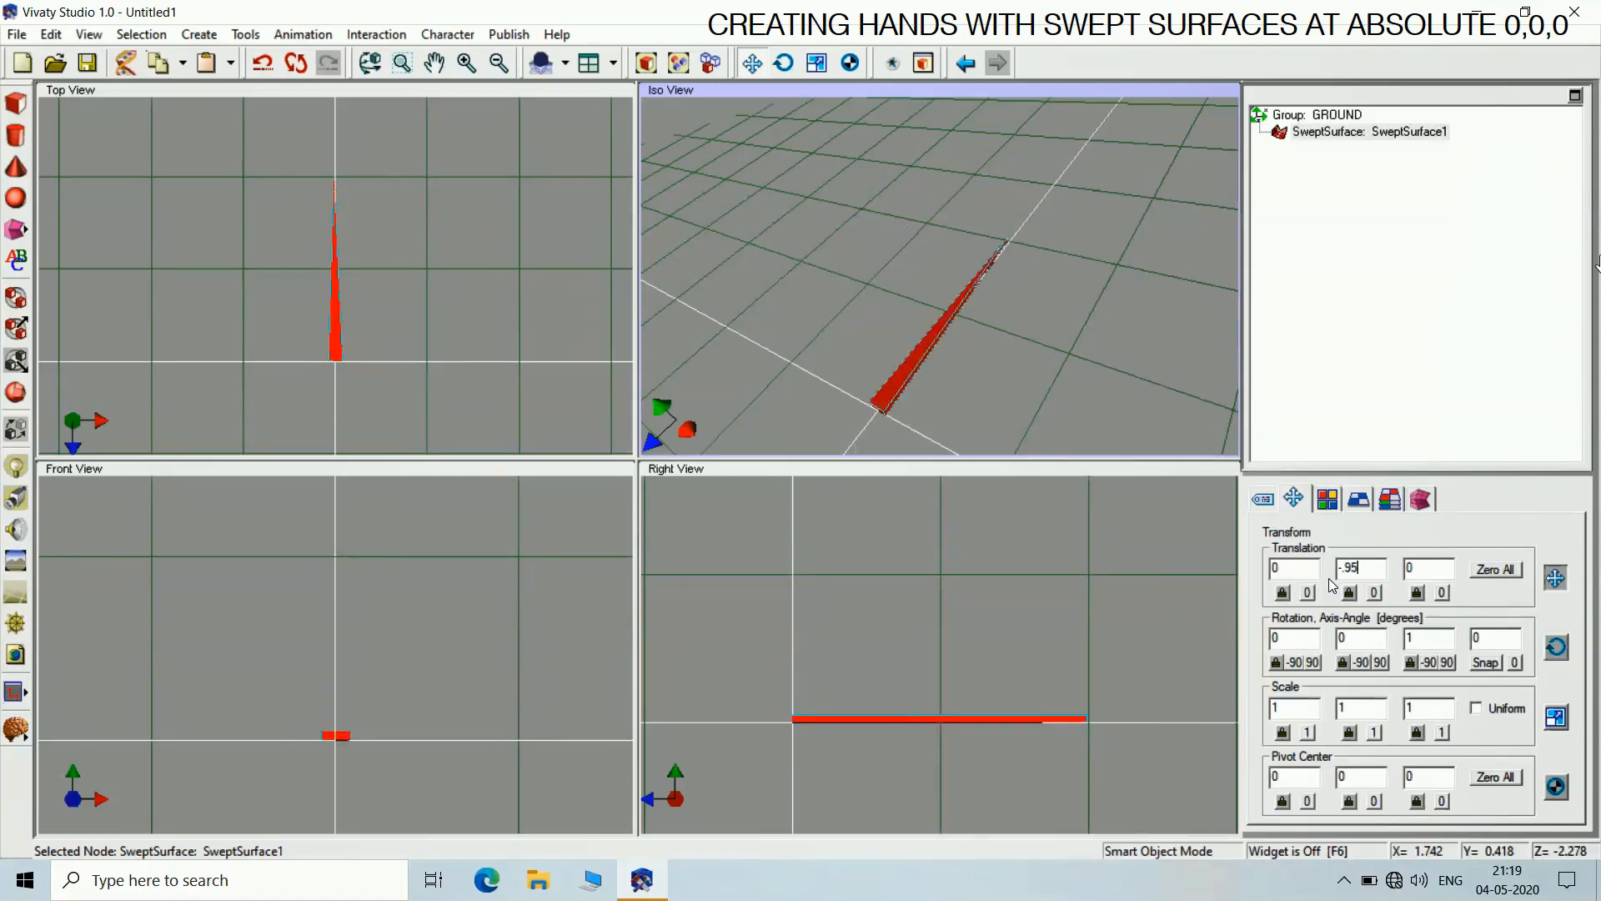
left_click(954, 384)
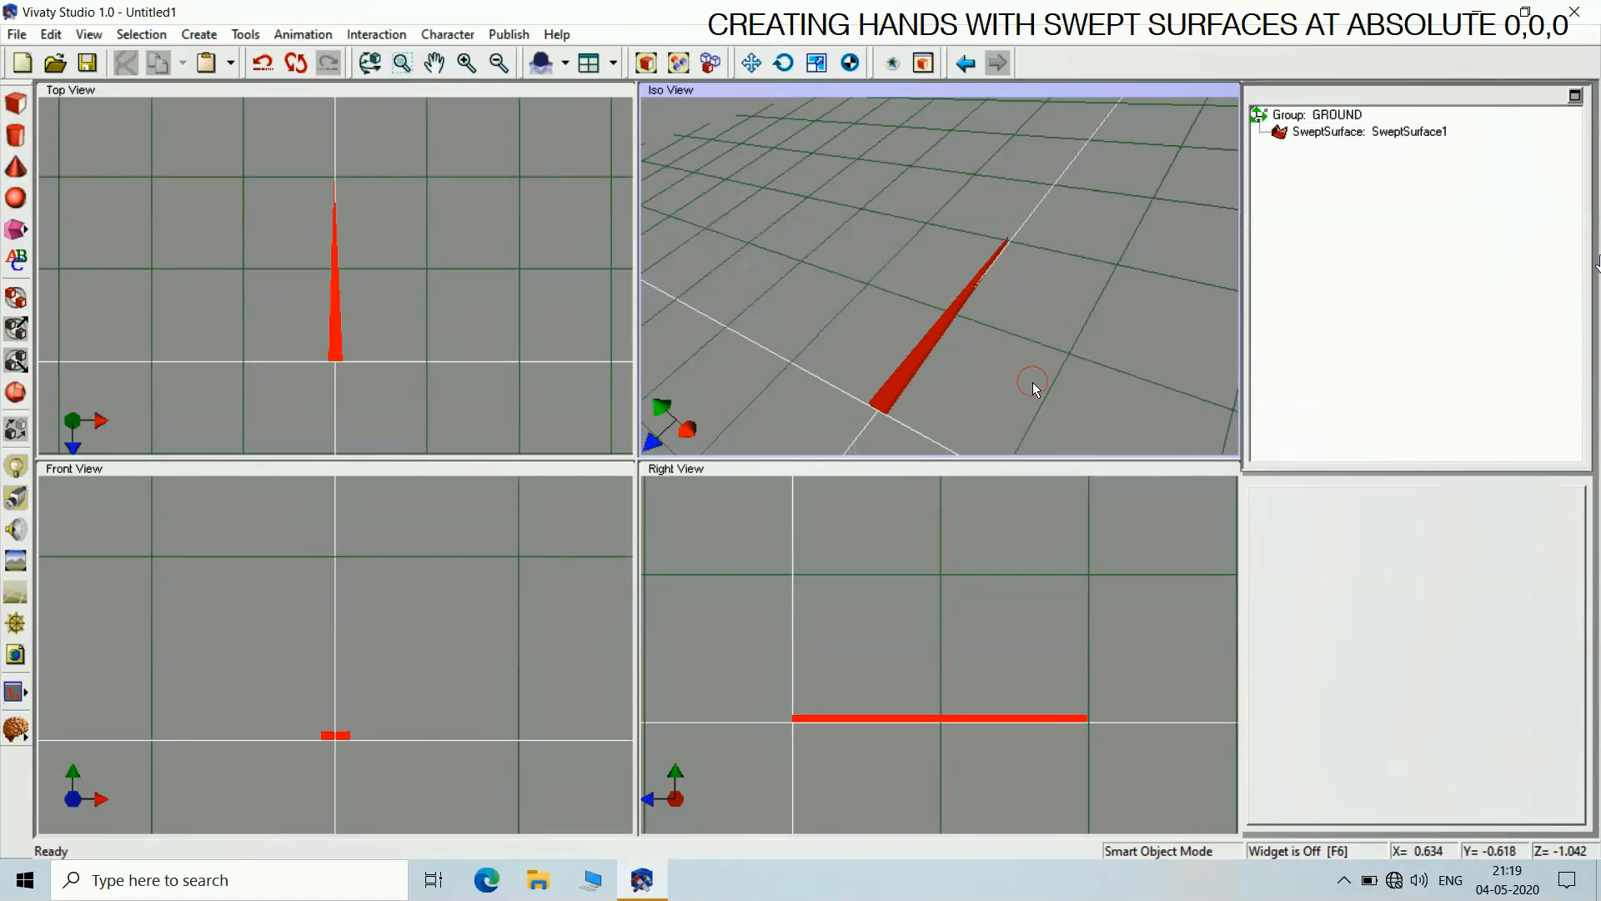
left_click(1345, 133)
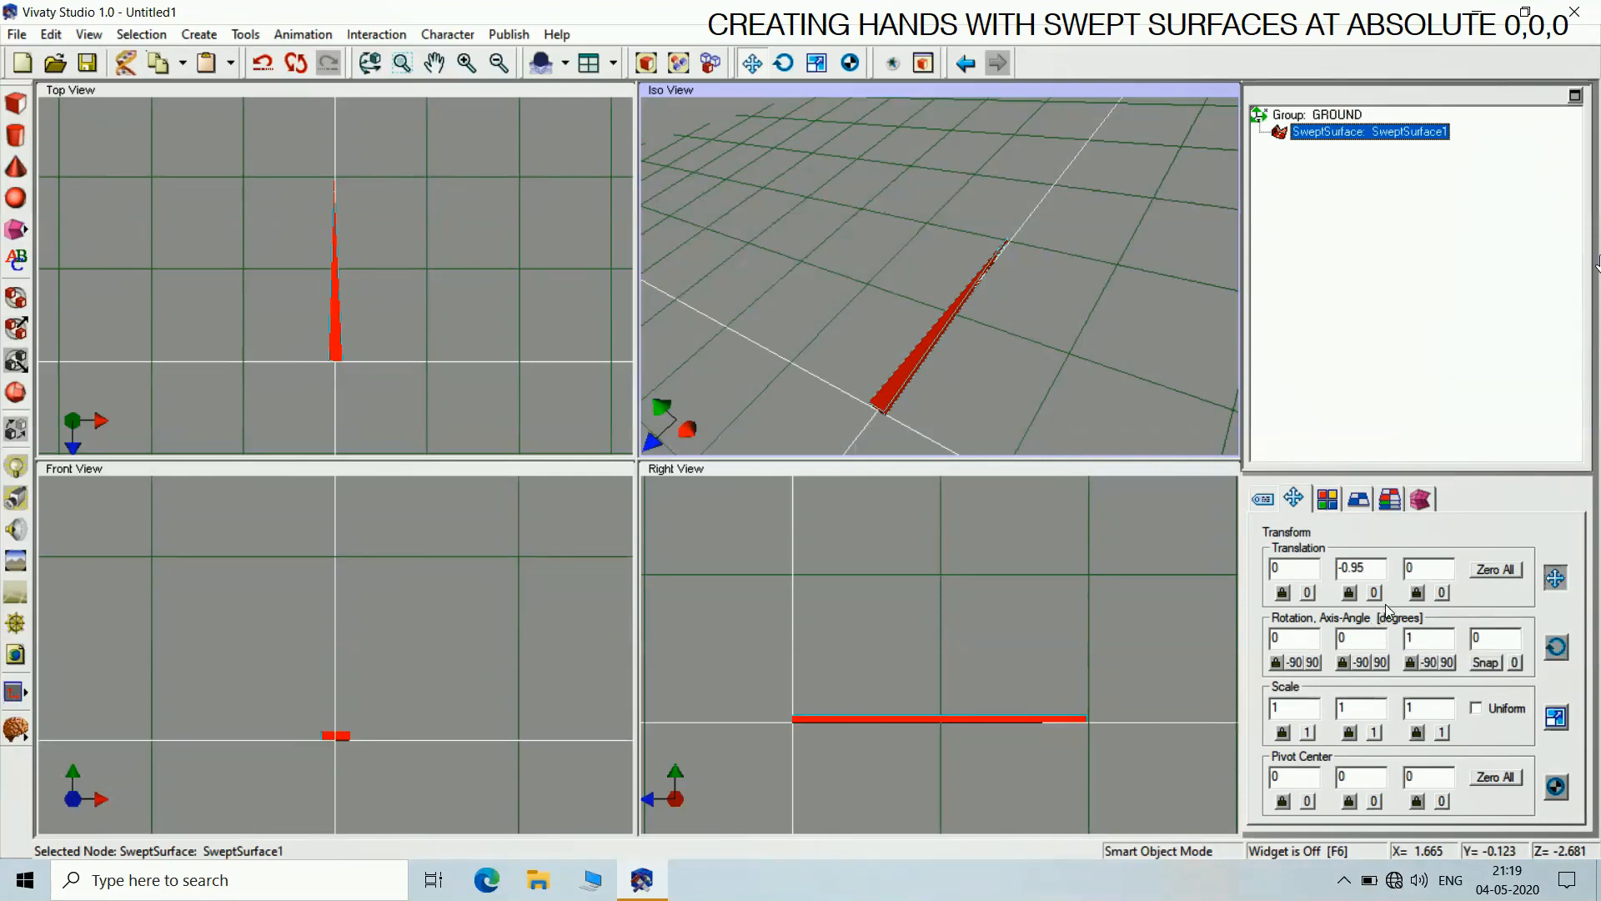
Rename the swept surface as SECOND_HAND
left_click(1263, 499)
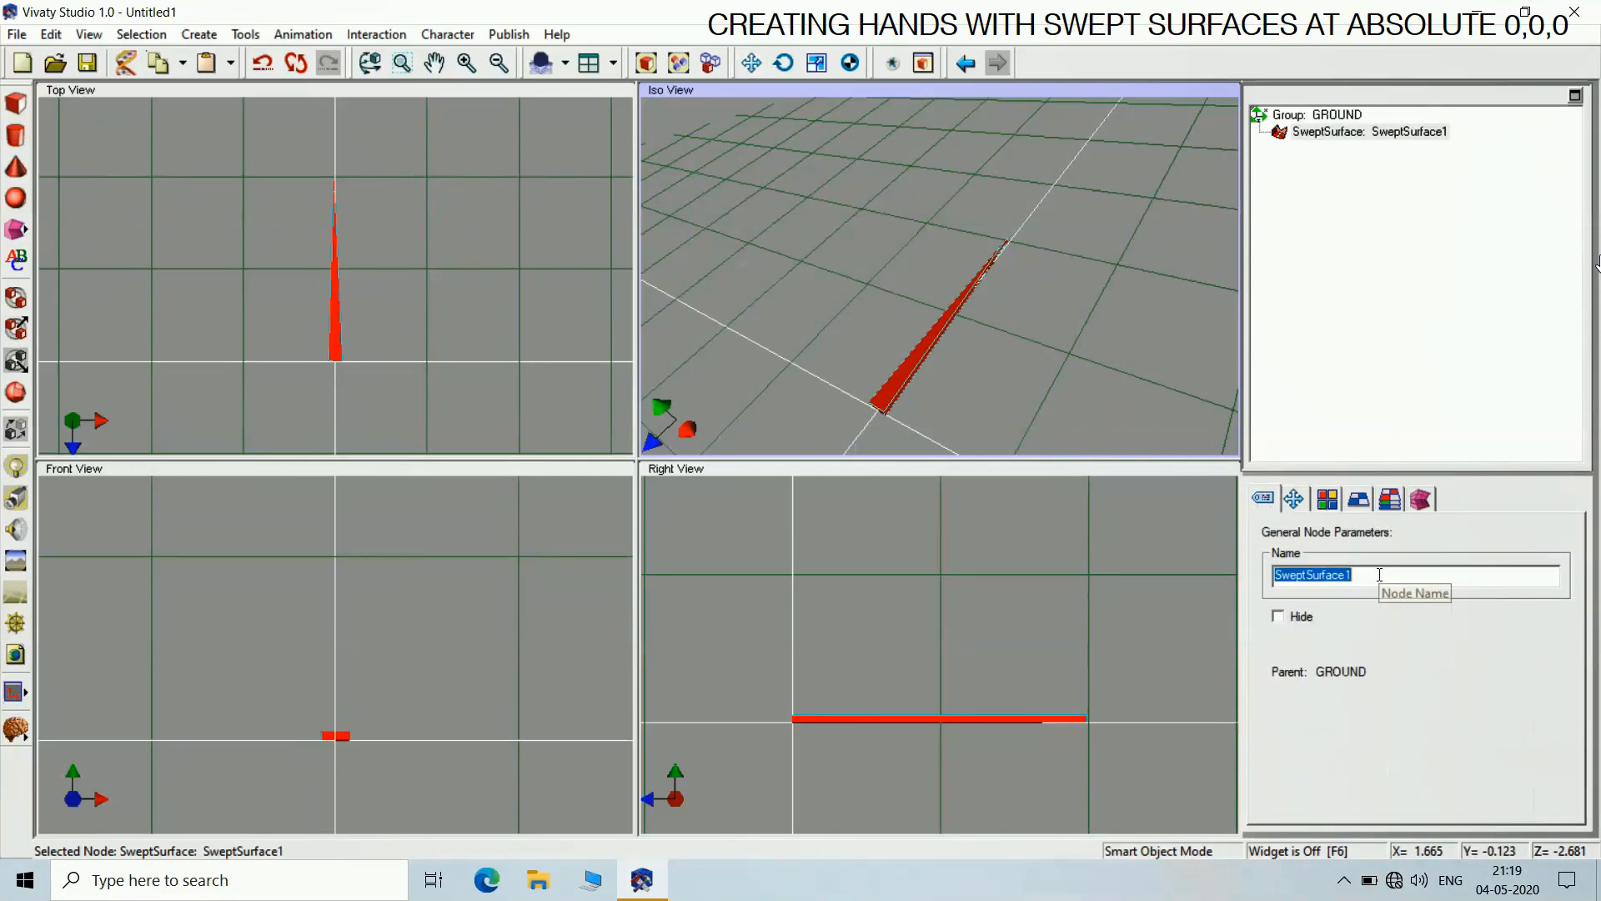
type("SEC")
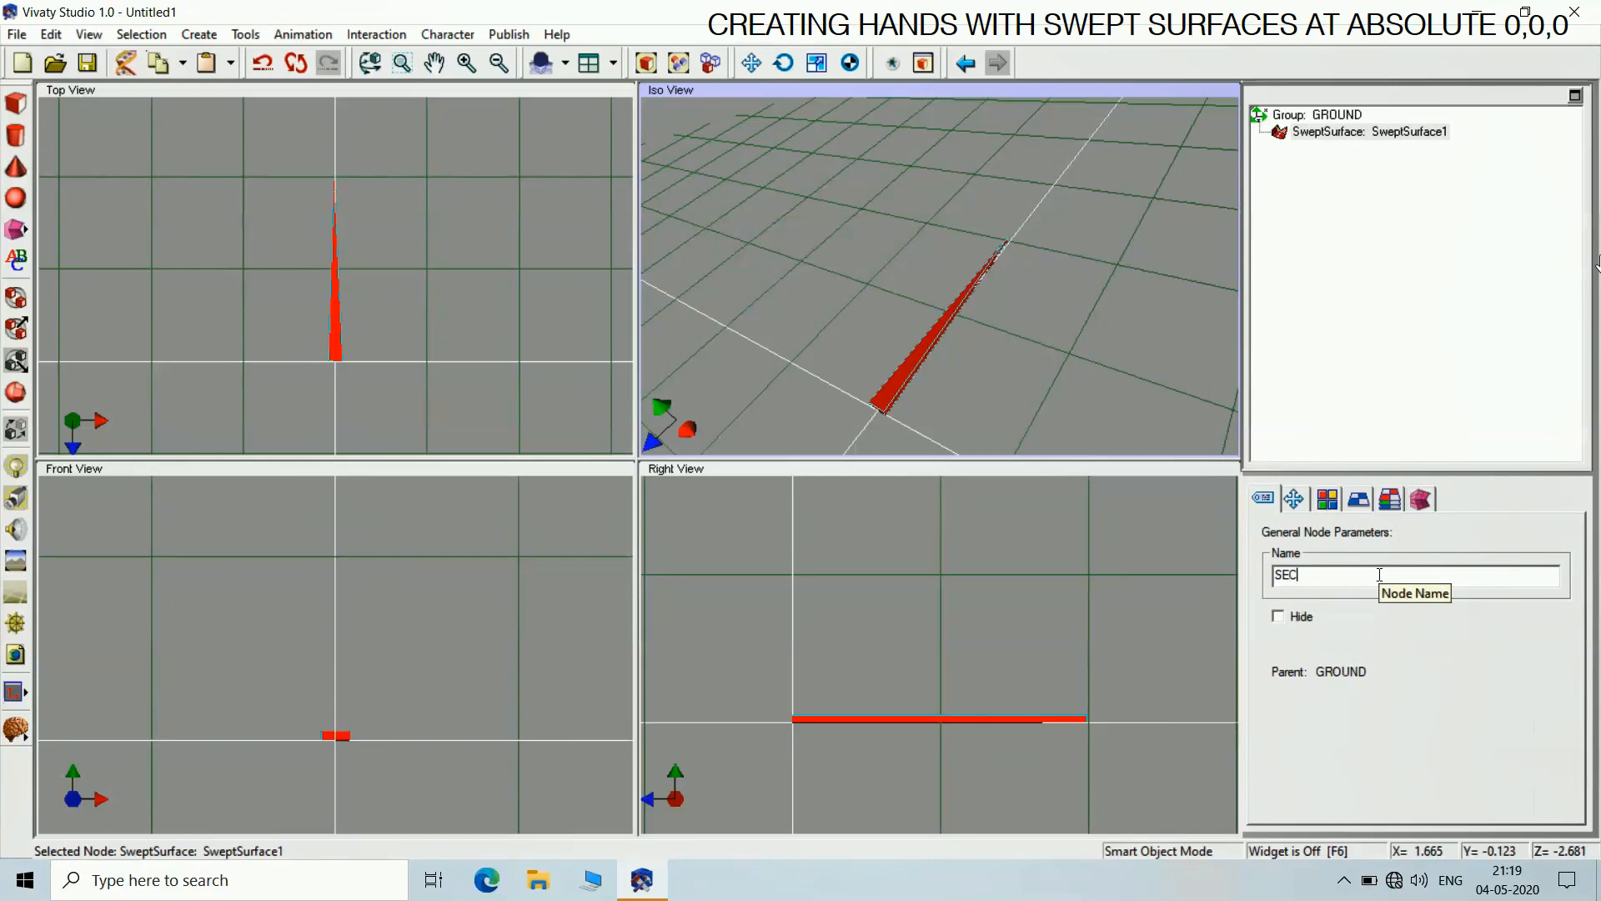
type("OND_HAND")
key("Return")
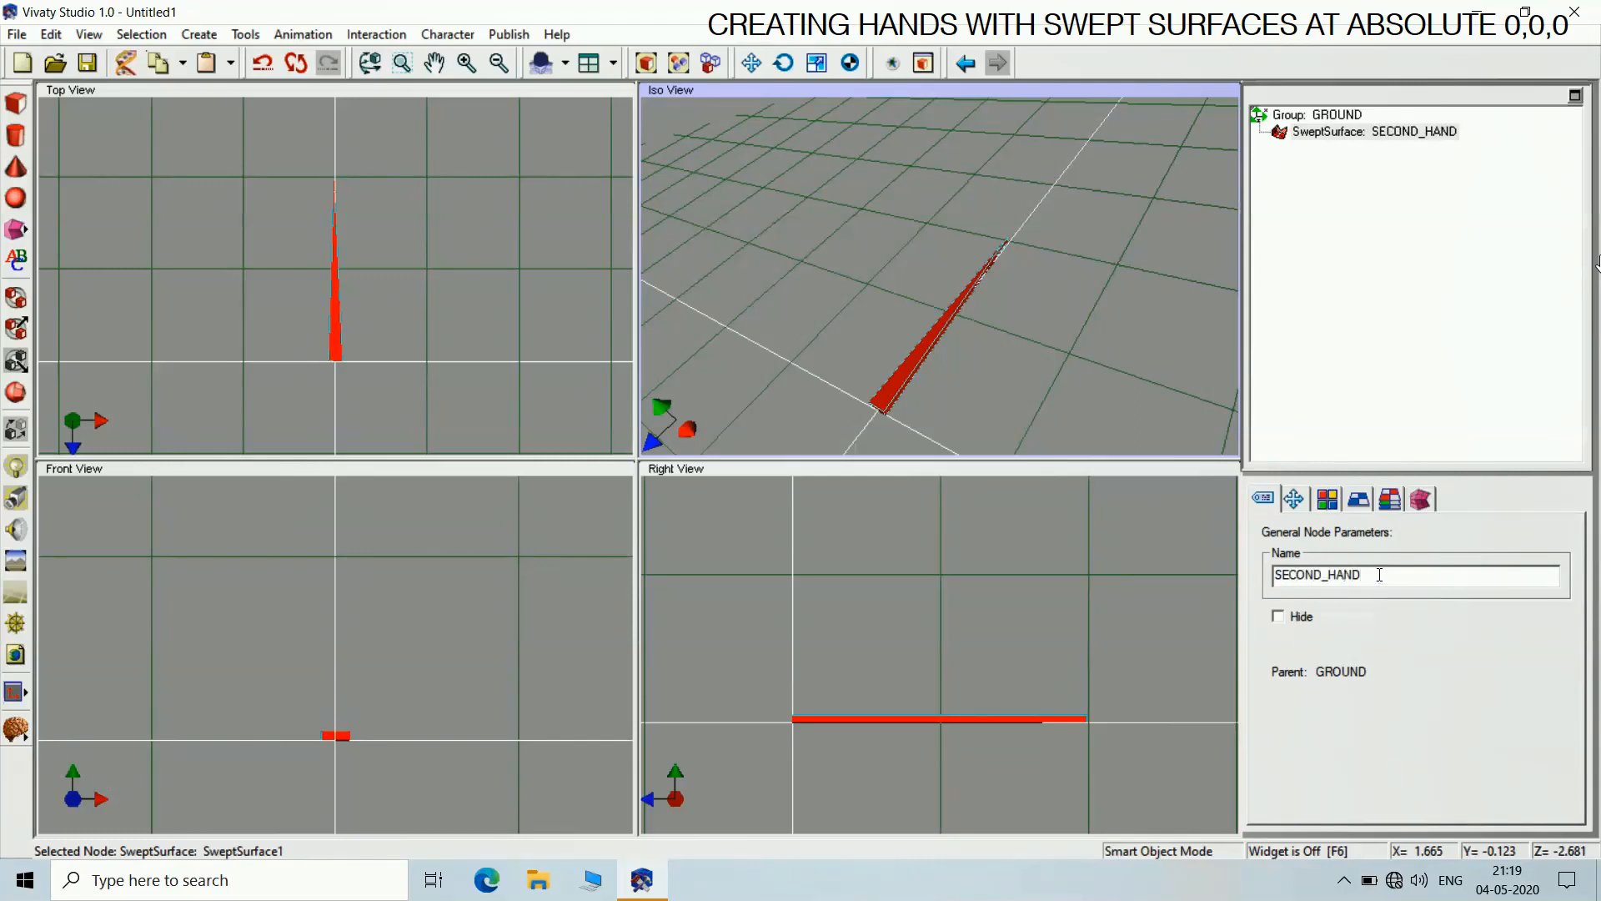
left_click(1100, 324)
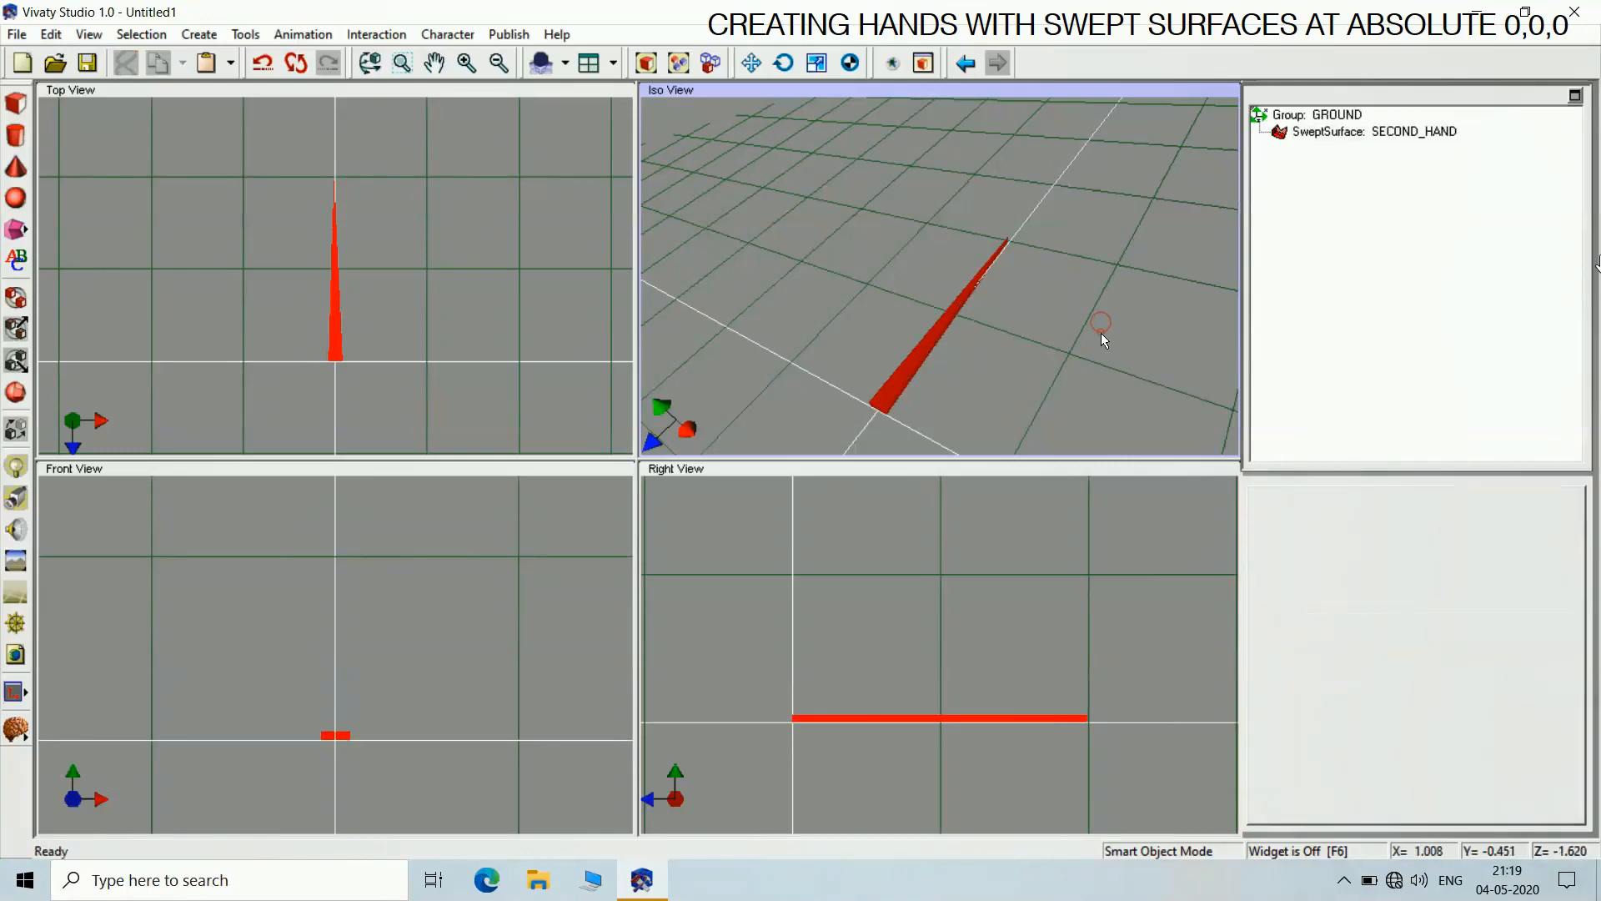
left_click(1101, 333)
Rotate SECOND_HAND 90 degrees about the X axis so that it stands upright
left_click(1373, 131)
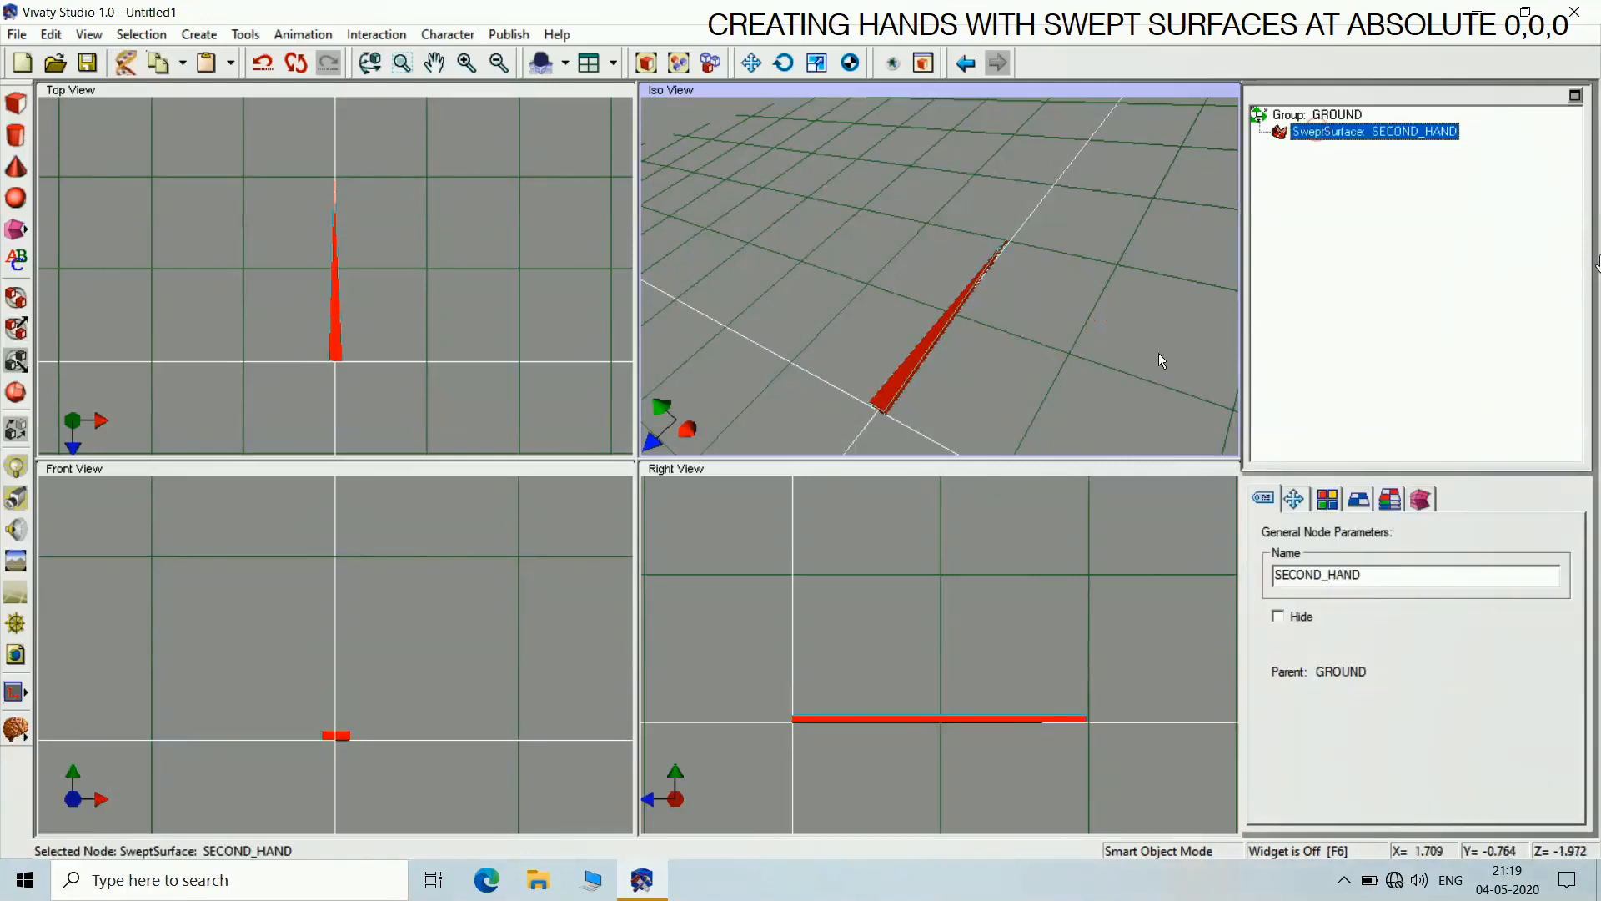
left_click(1294, 500)
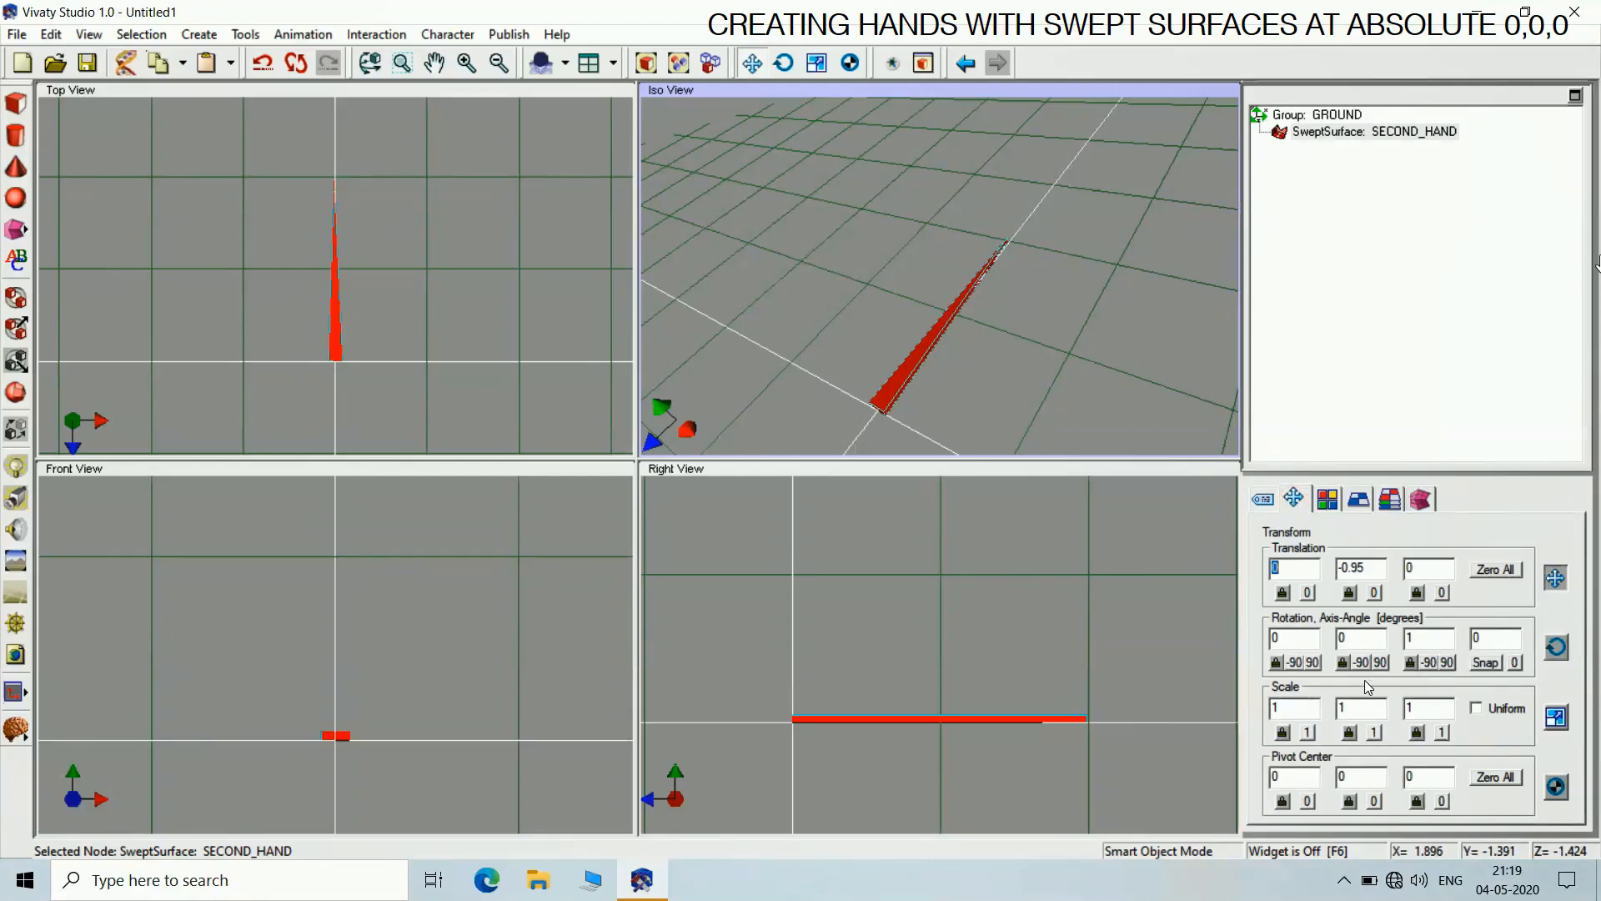
left_click(1294, 663)
left_click(1311, 662)
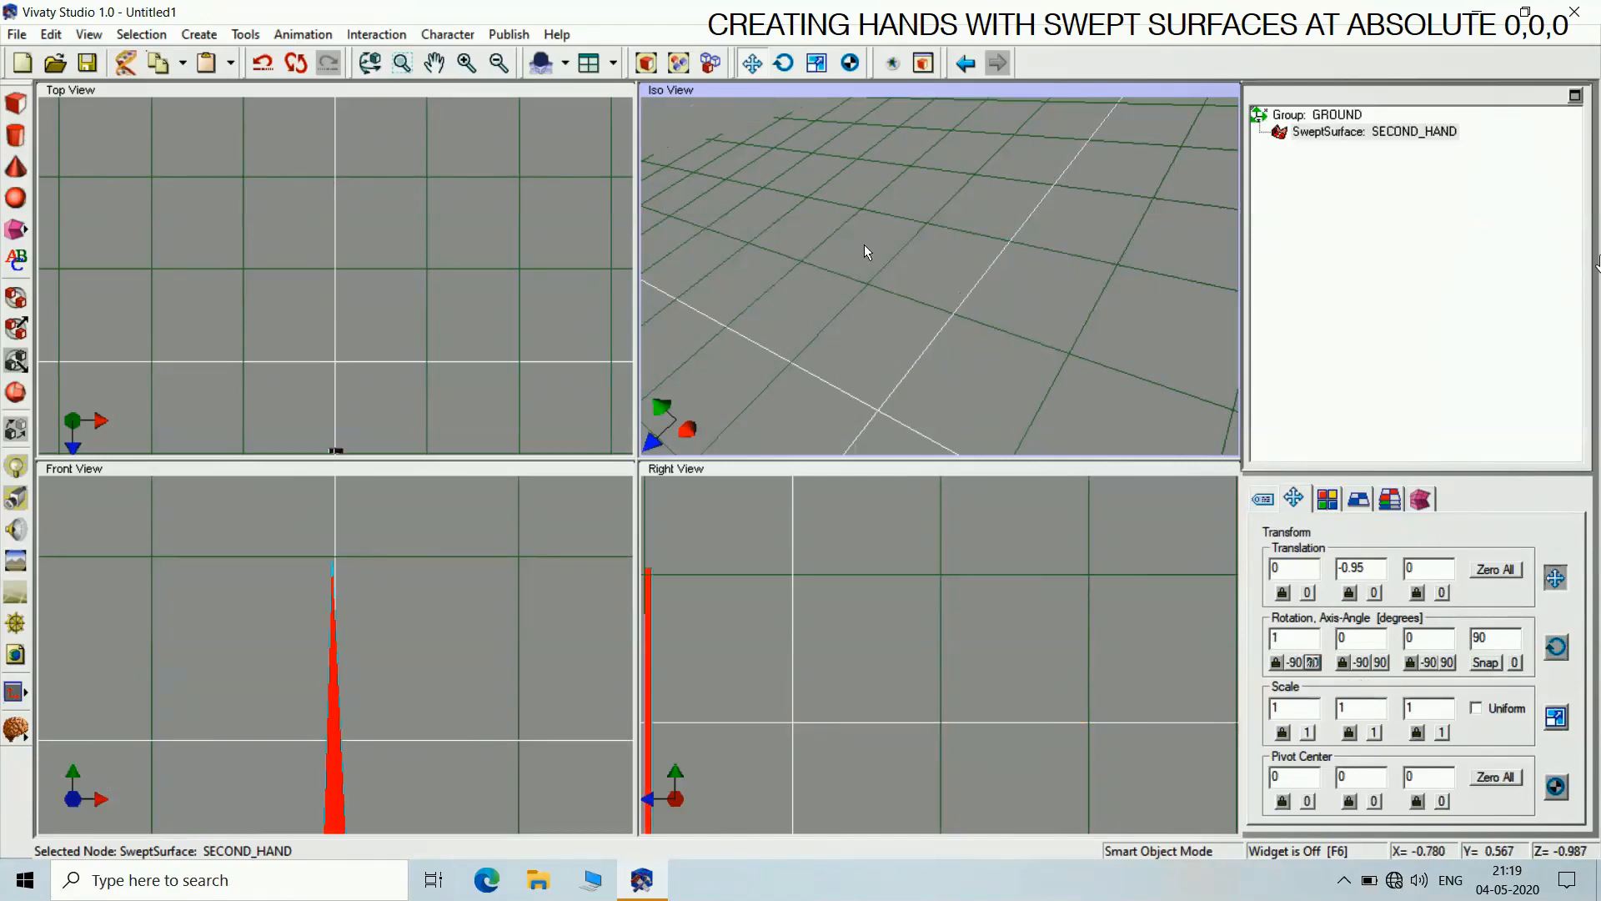
left_click(647, 65)
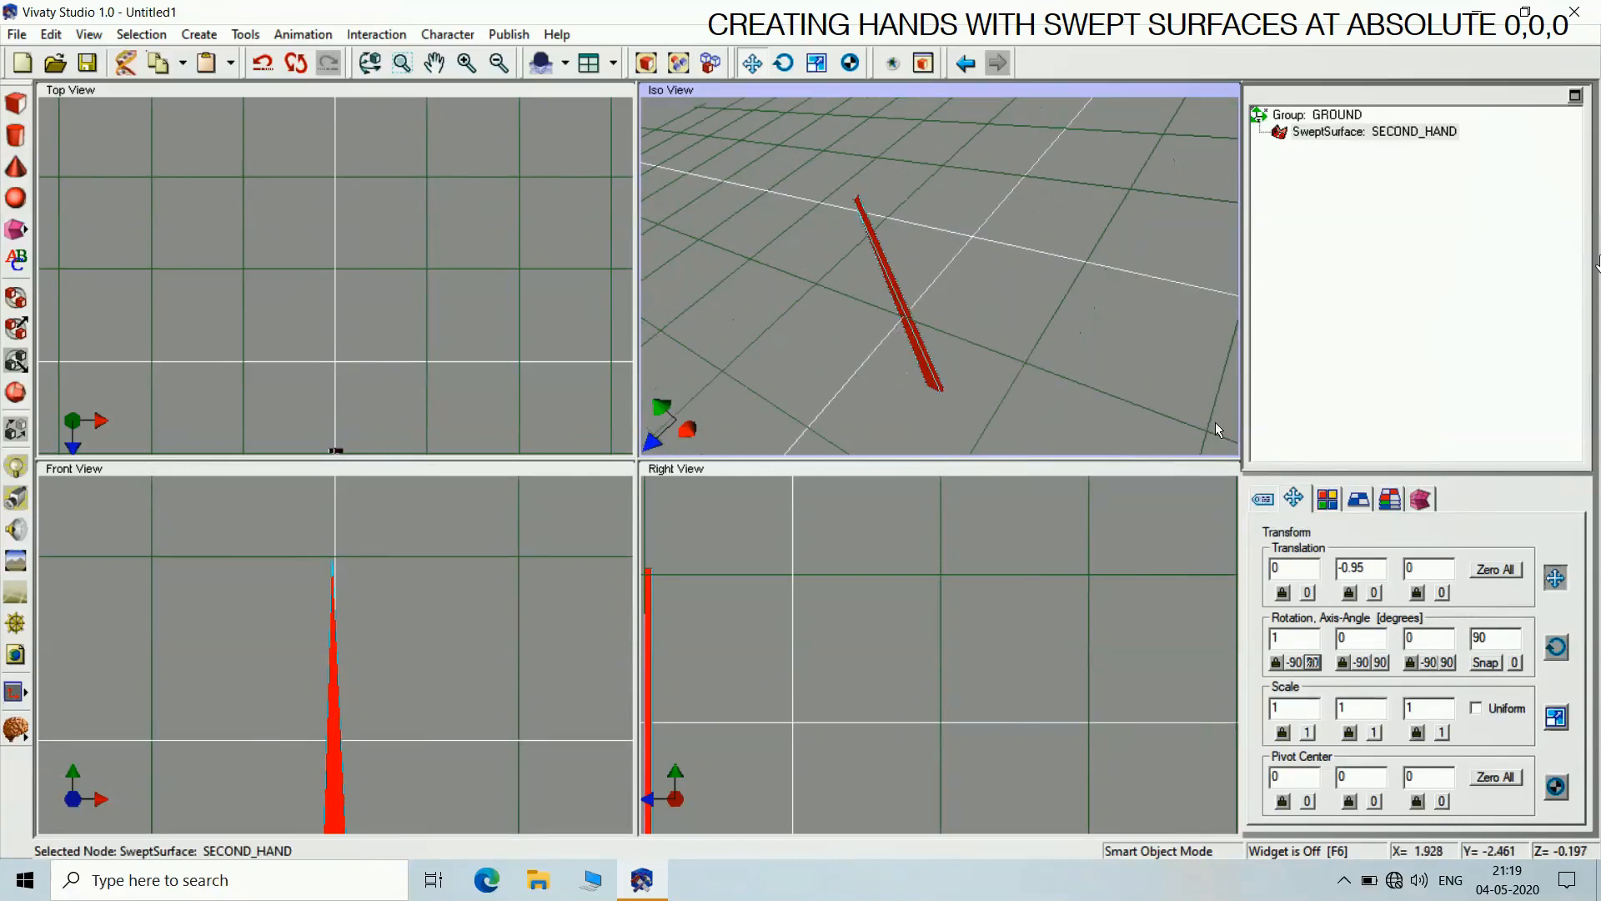
left_click(1157, 333)
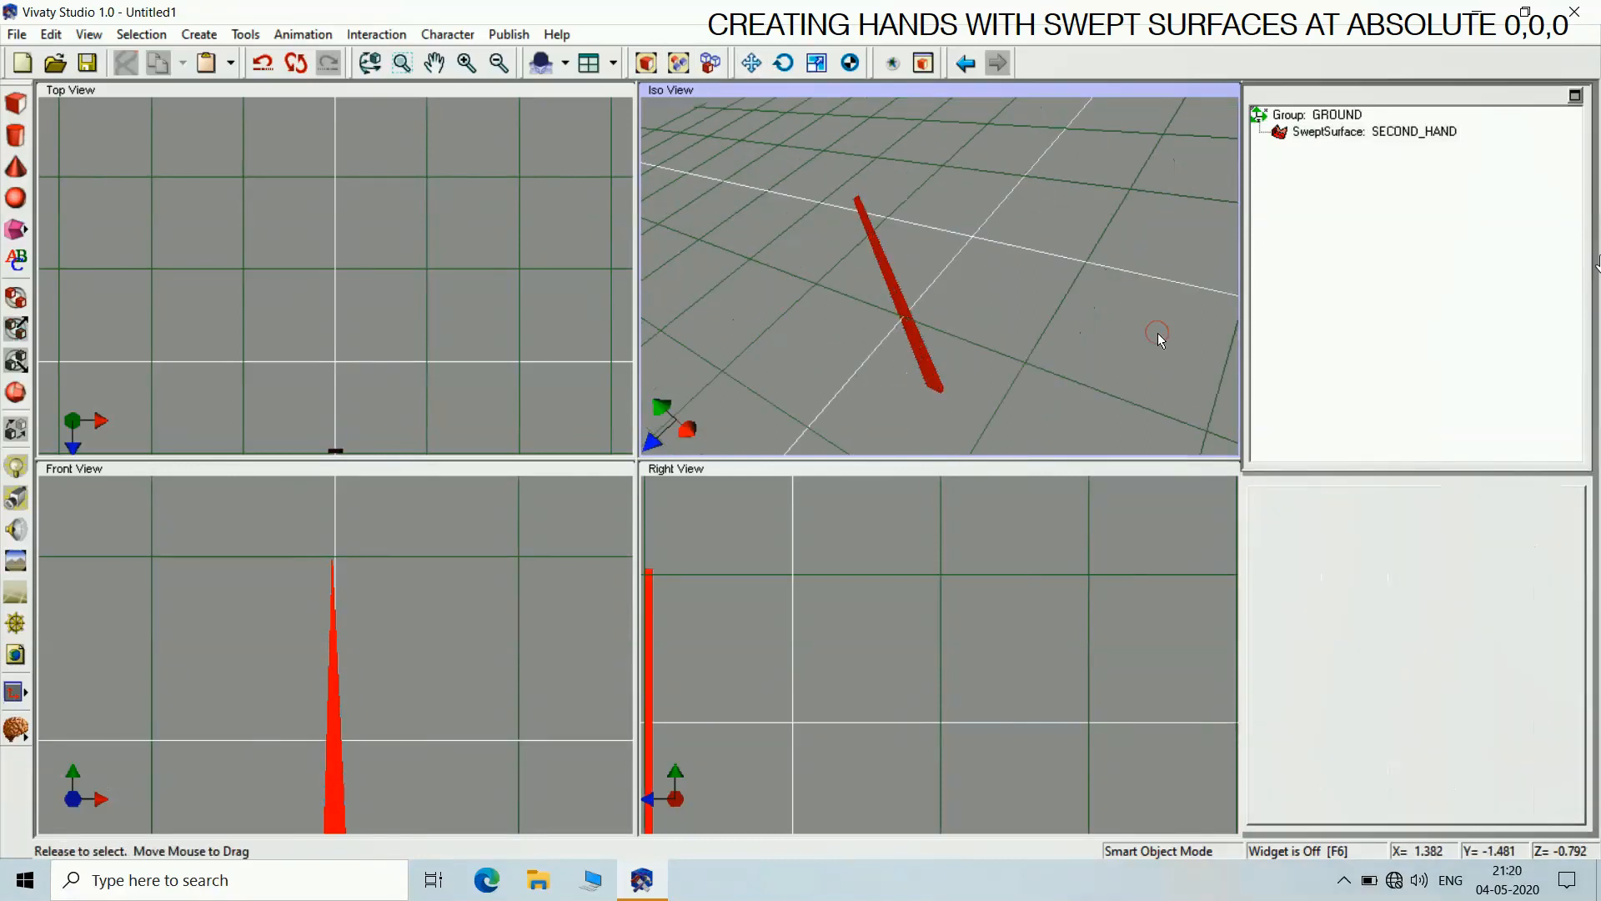
left_click(1335, 132)
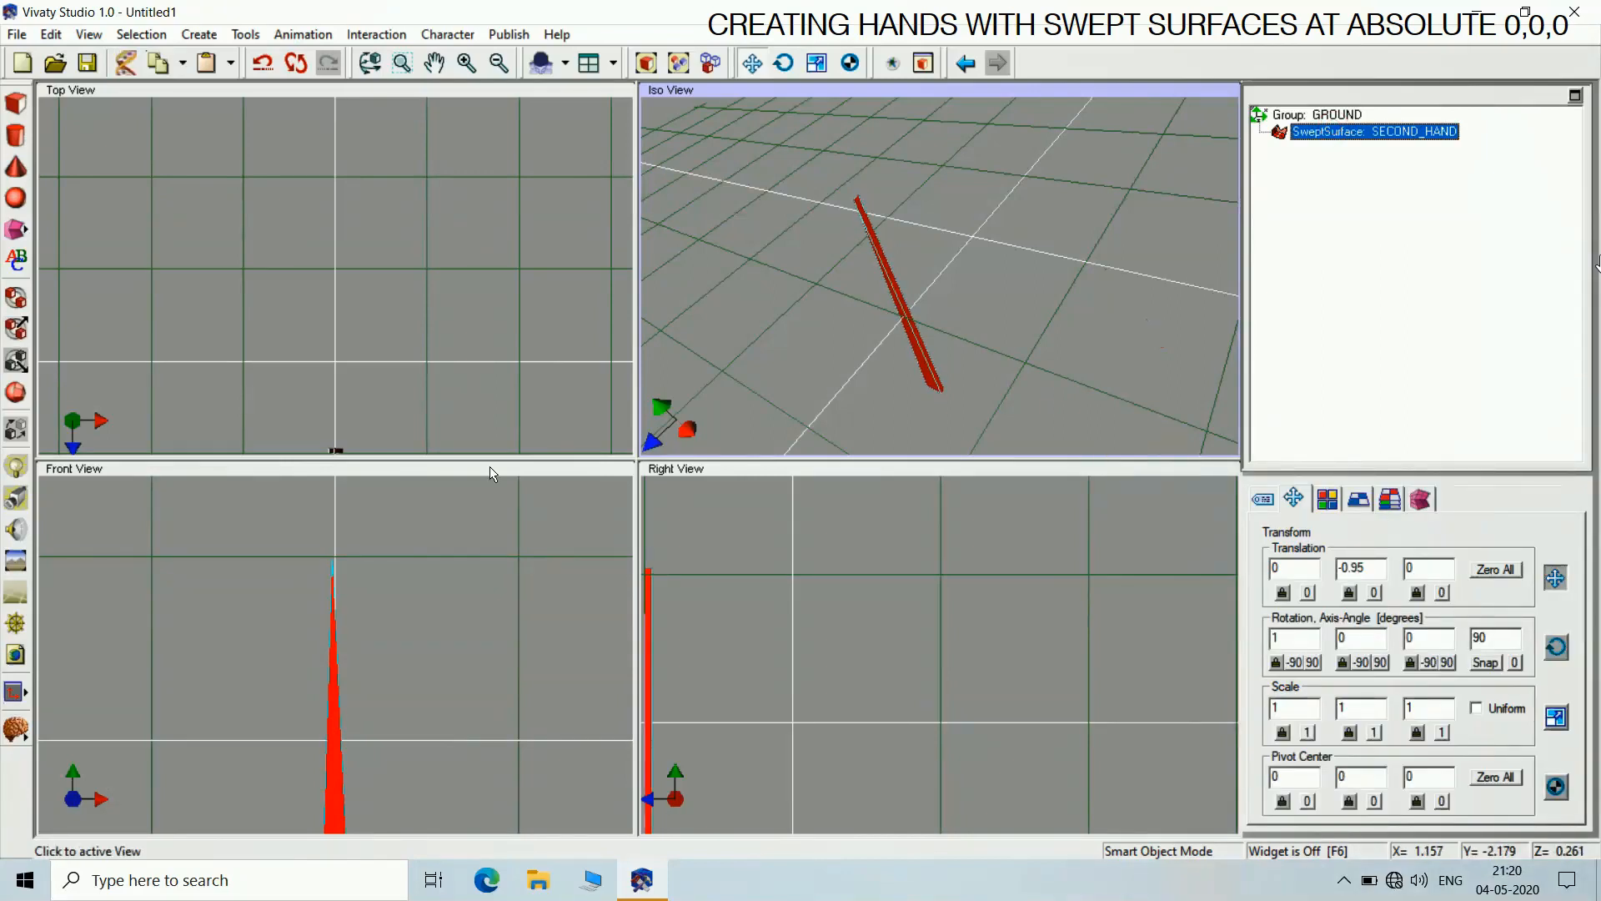
Move SECOND_HAND freehand in the Right view to the origin, to about Y -0.005 and Z -0.987
left_click(914, 460)
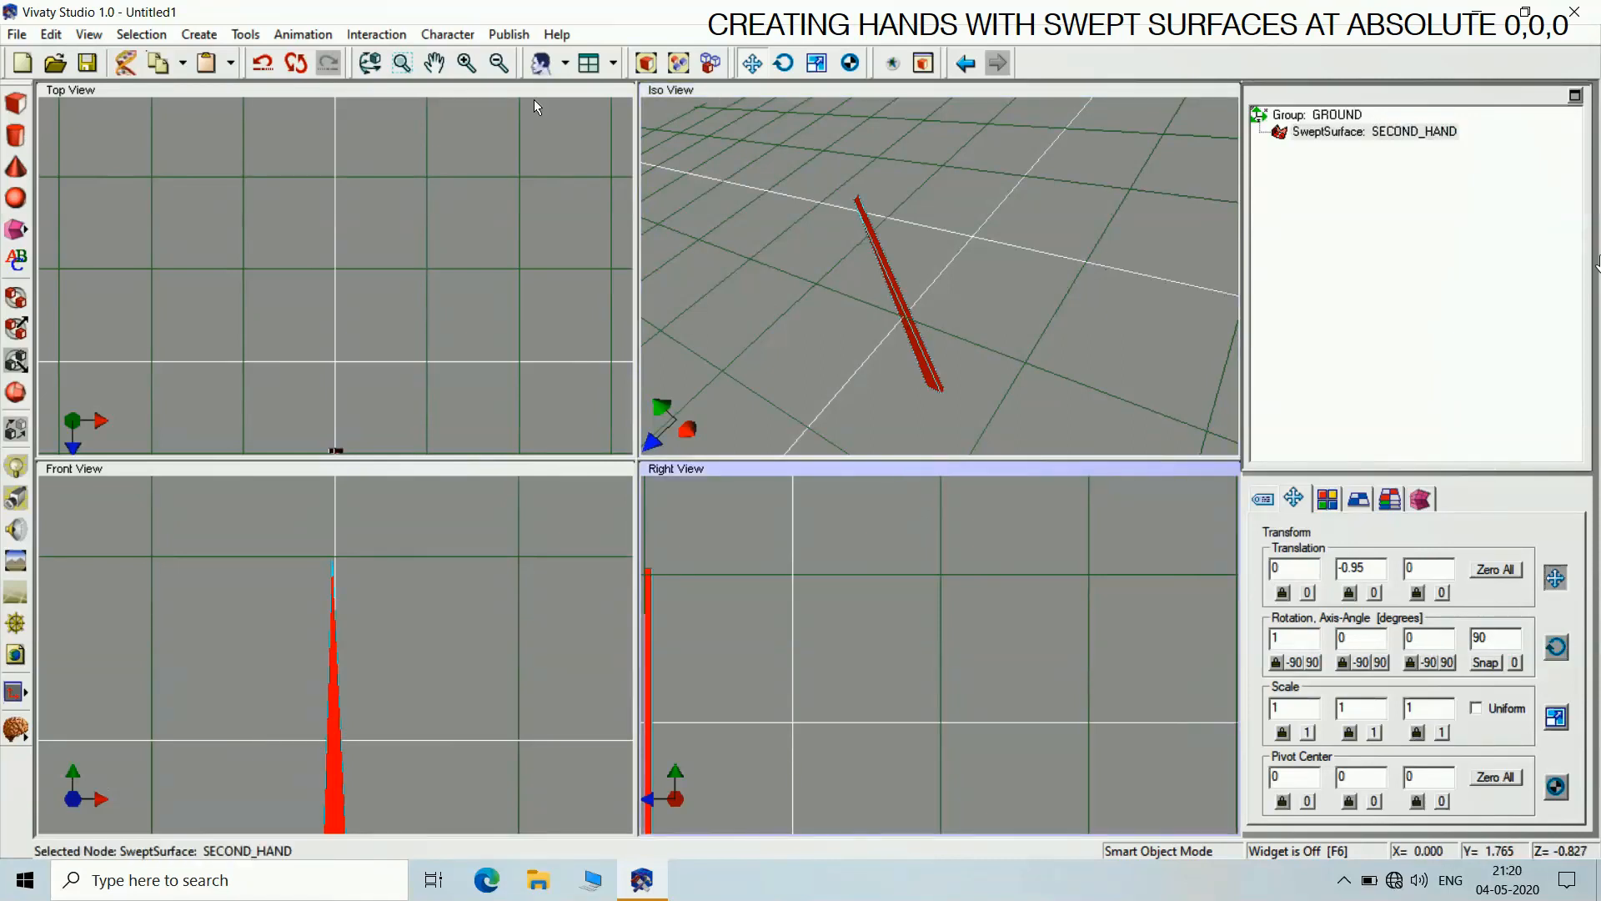
left_click(492, 468)
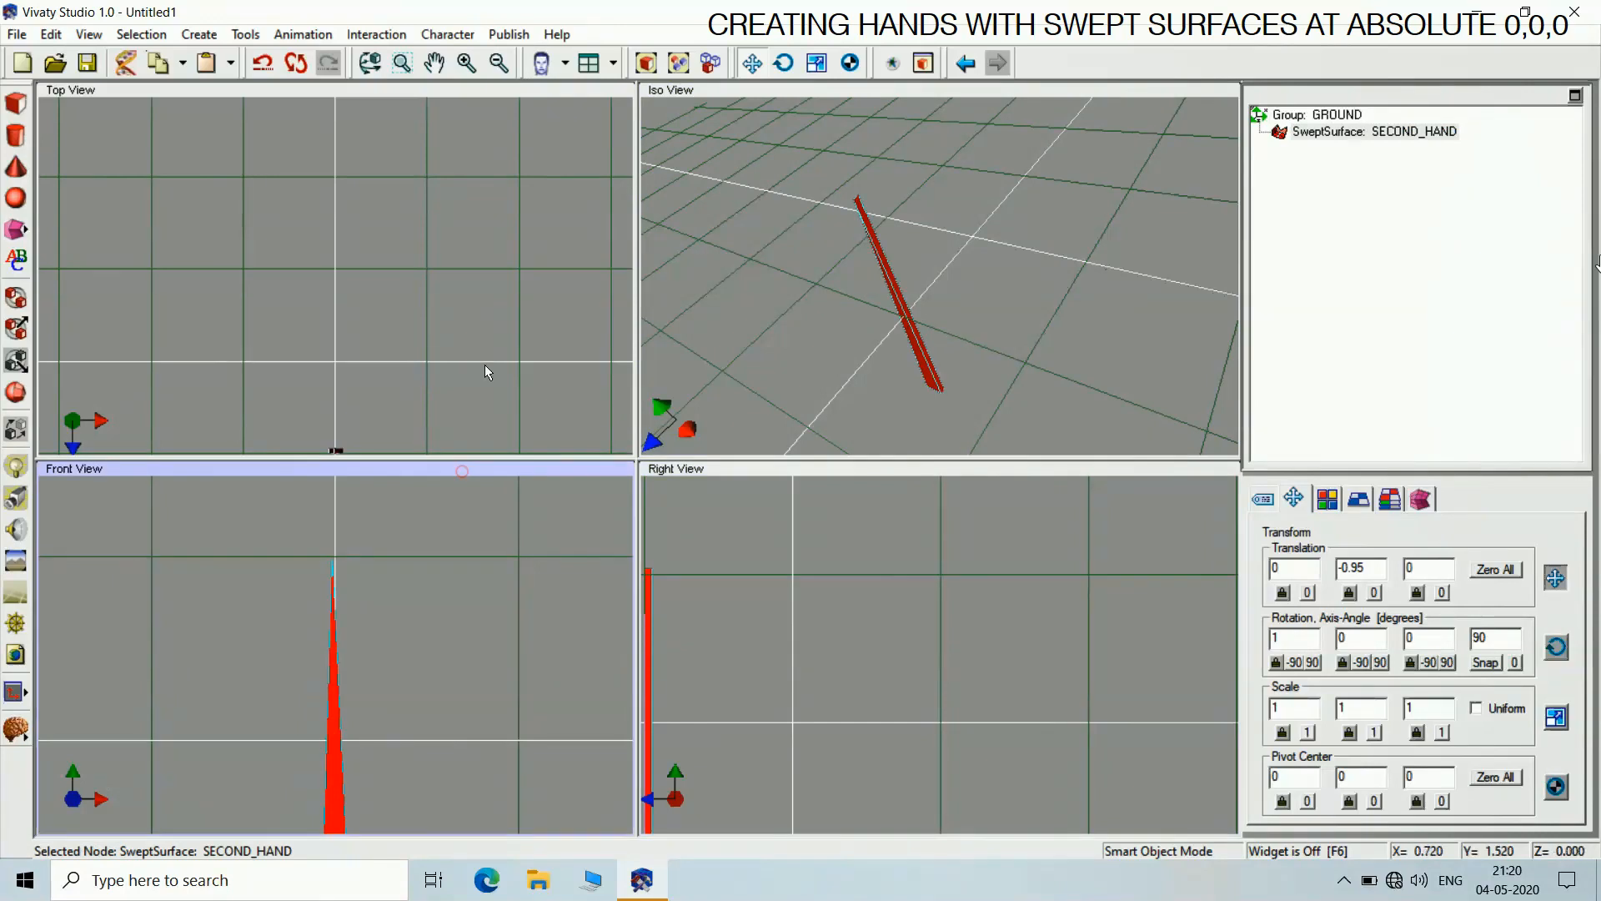
left_click(647, 63)
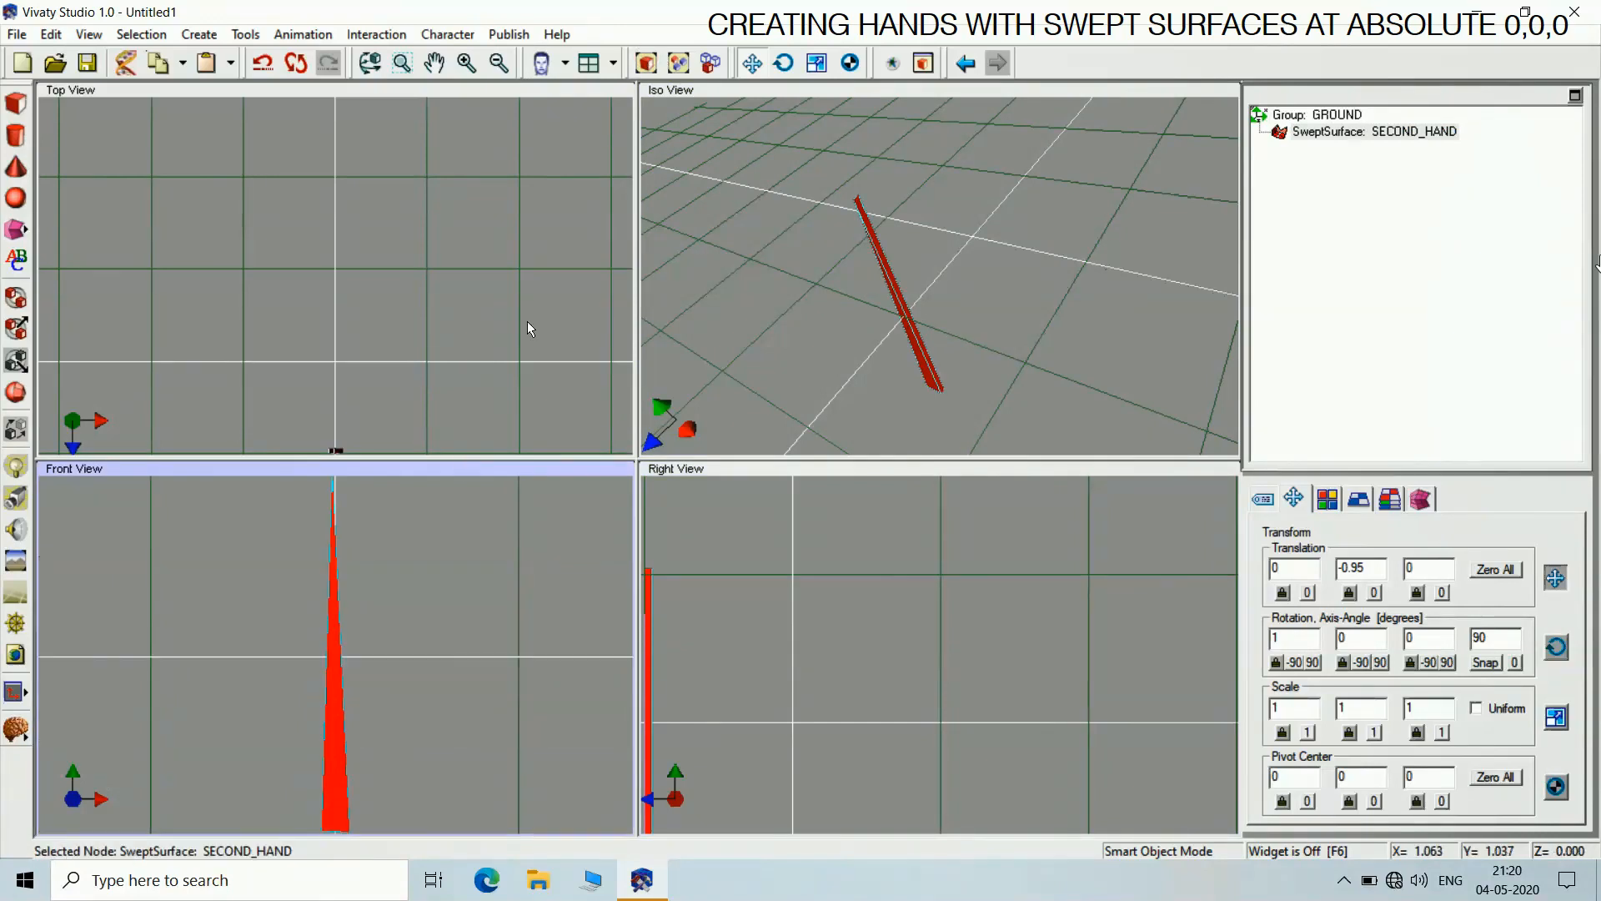
left_click(498, 62)
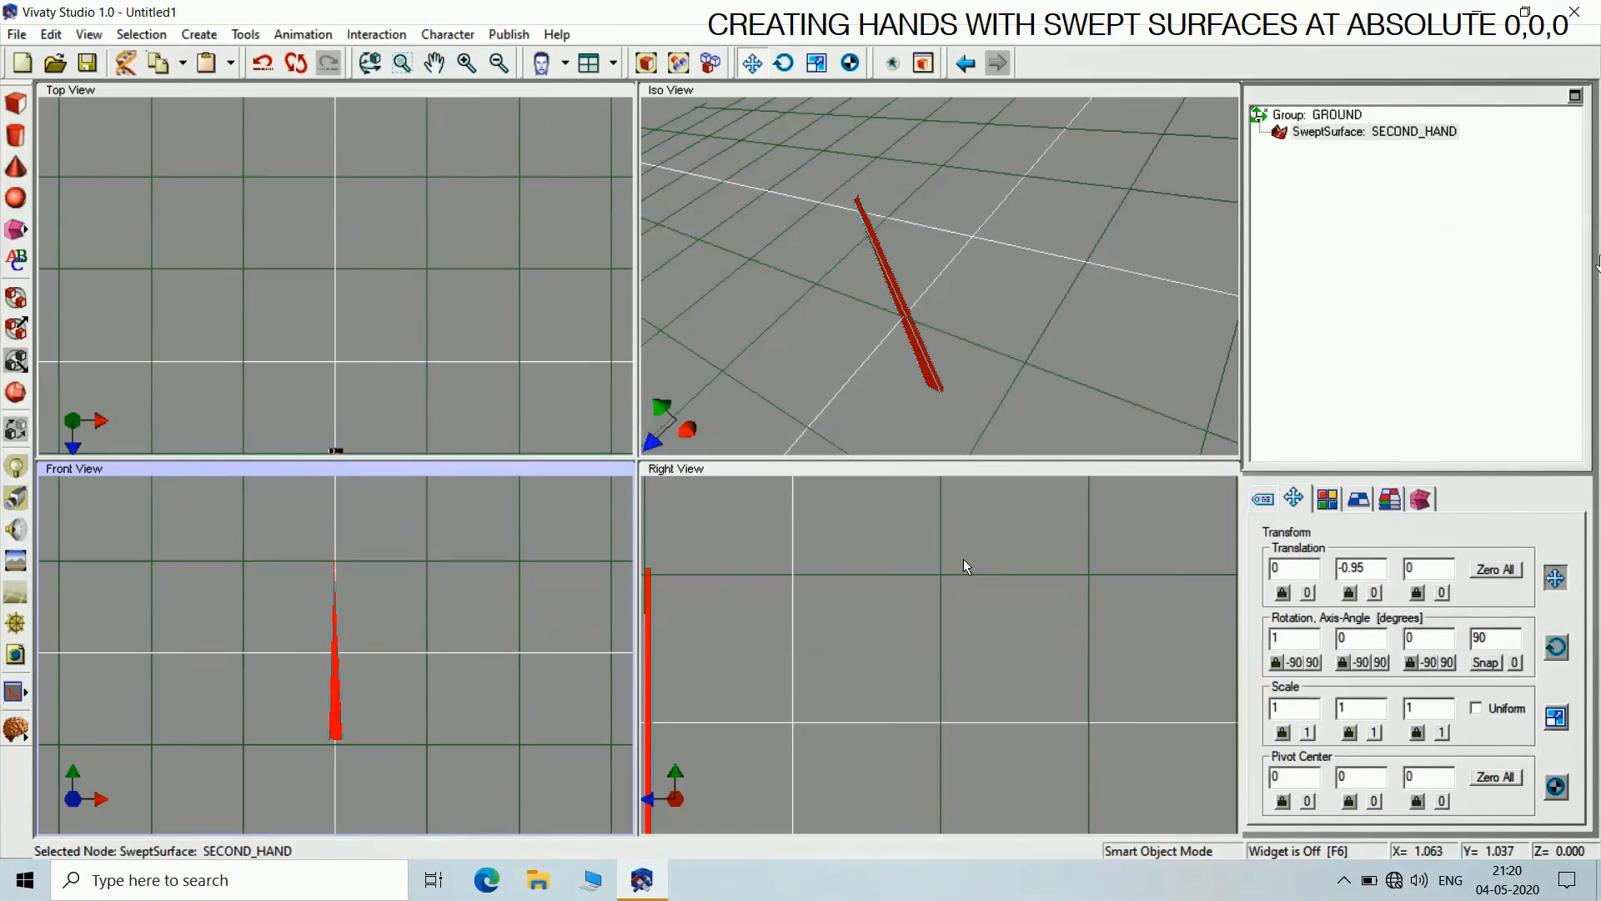
left_click(812, 469)
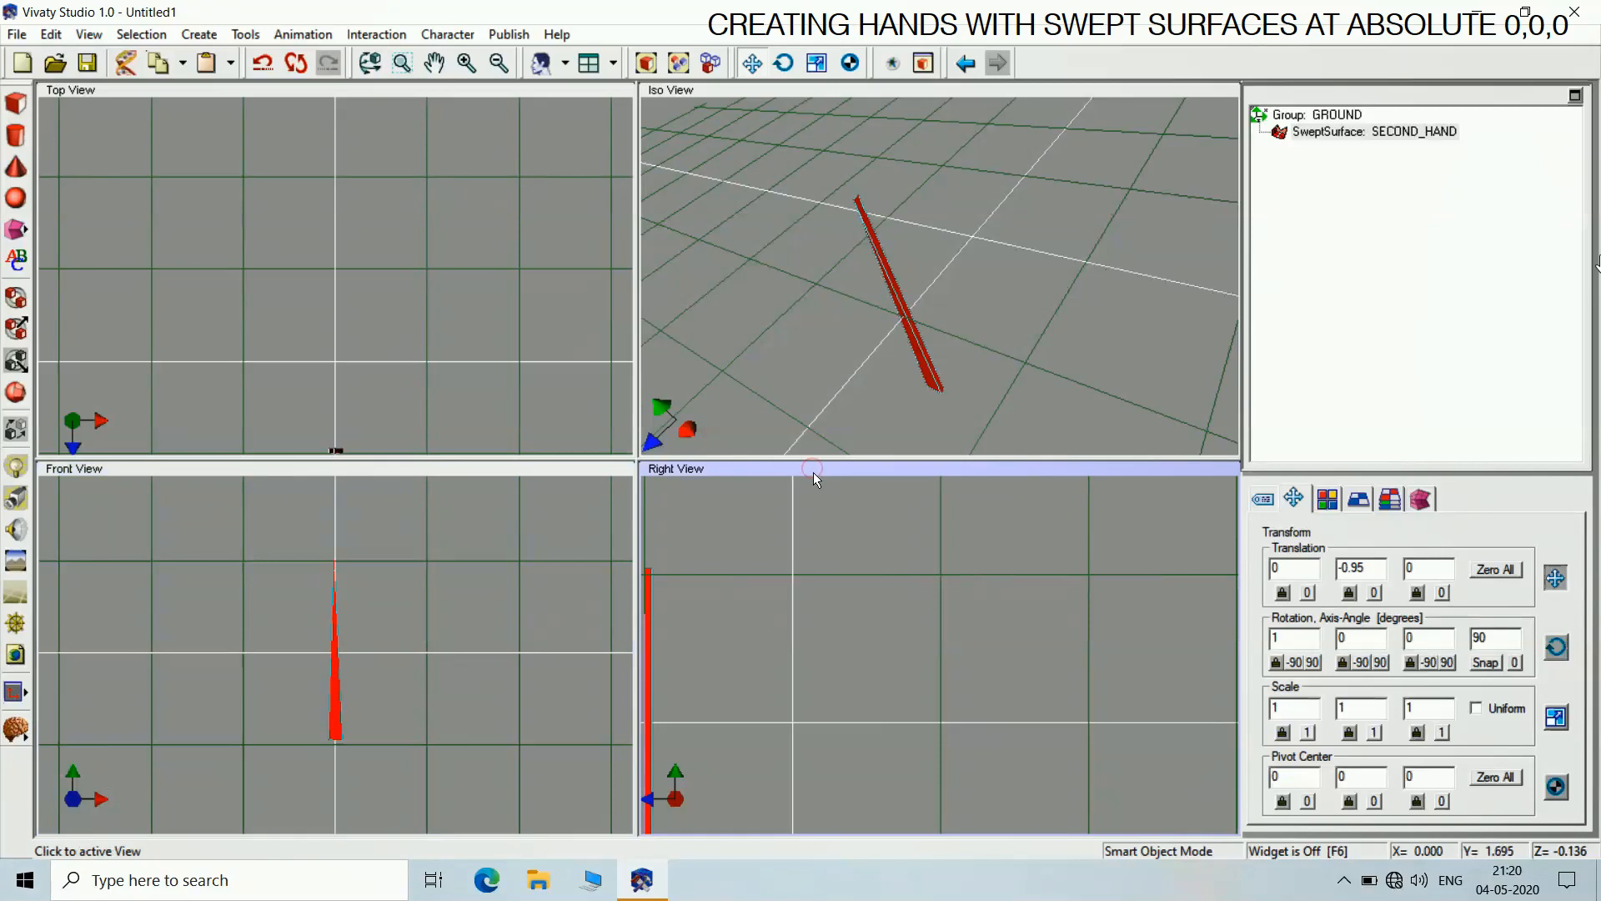
left_click_drag(872, 578, 1030, 530)
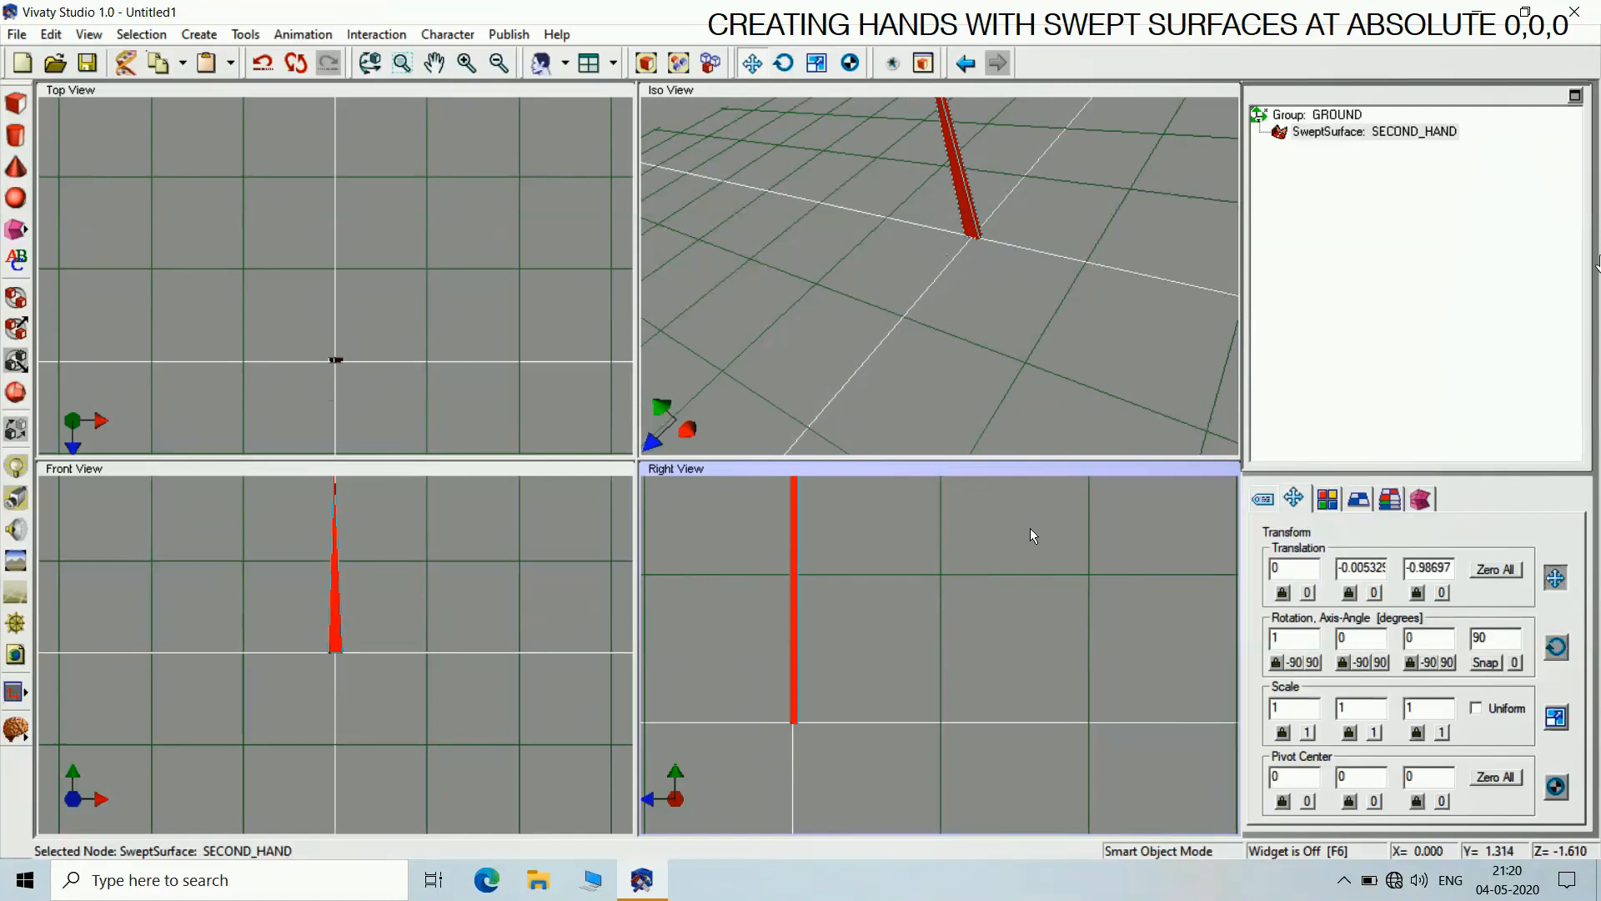
Reset all translation values of SECOND_HAND to zero
left_click(1375, 593)
left_click(1496, 569)
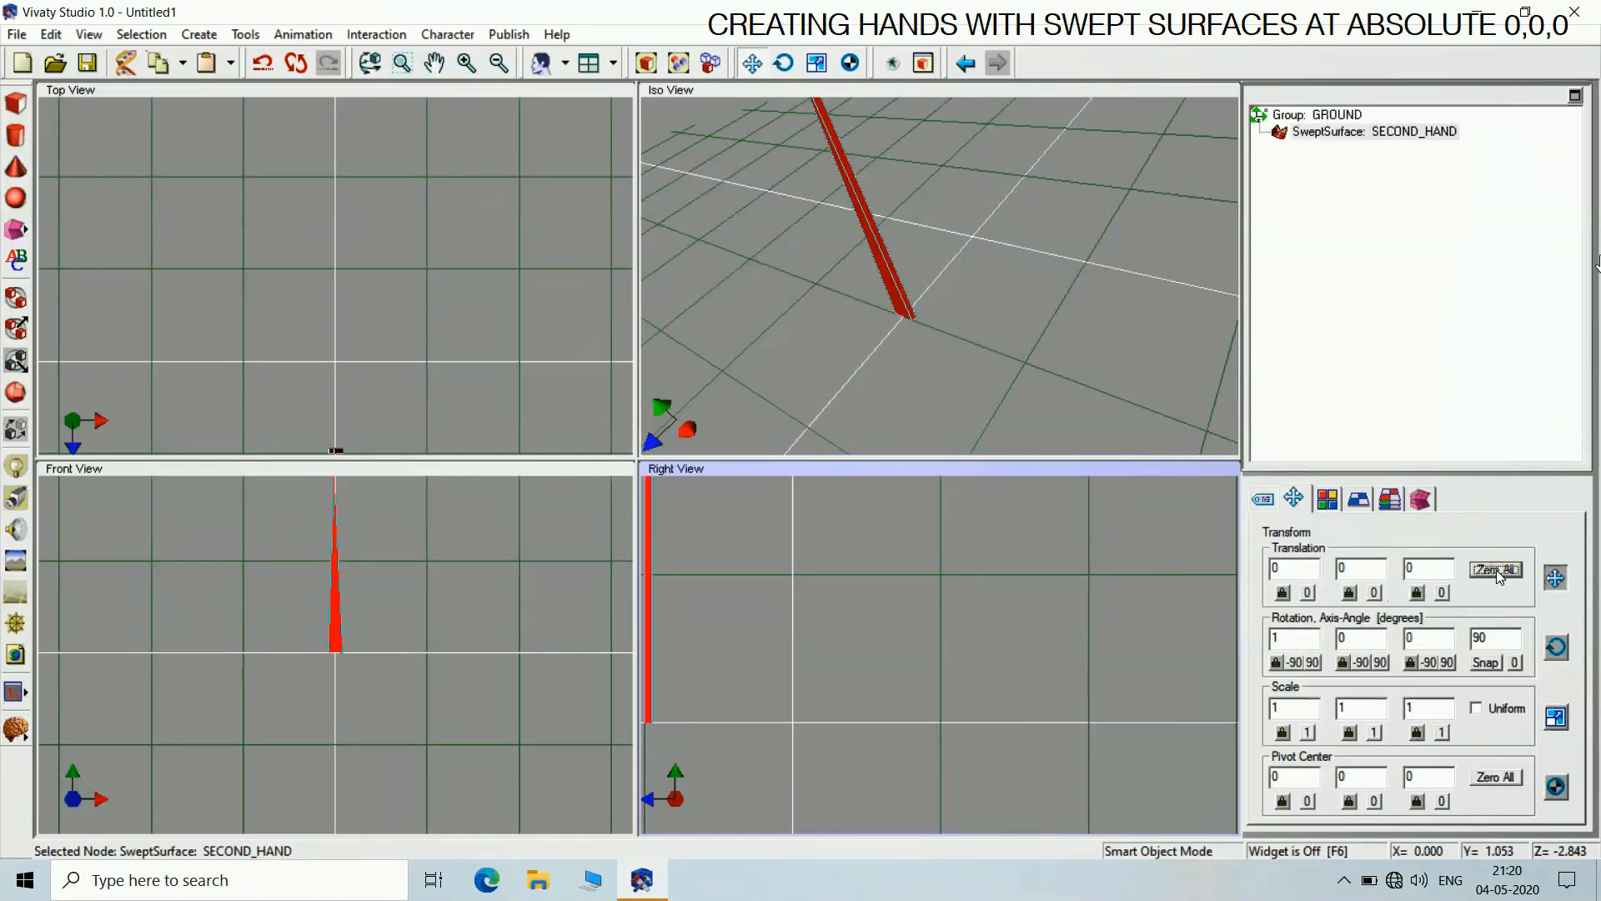
left_click(982, 624)
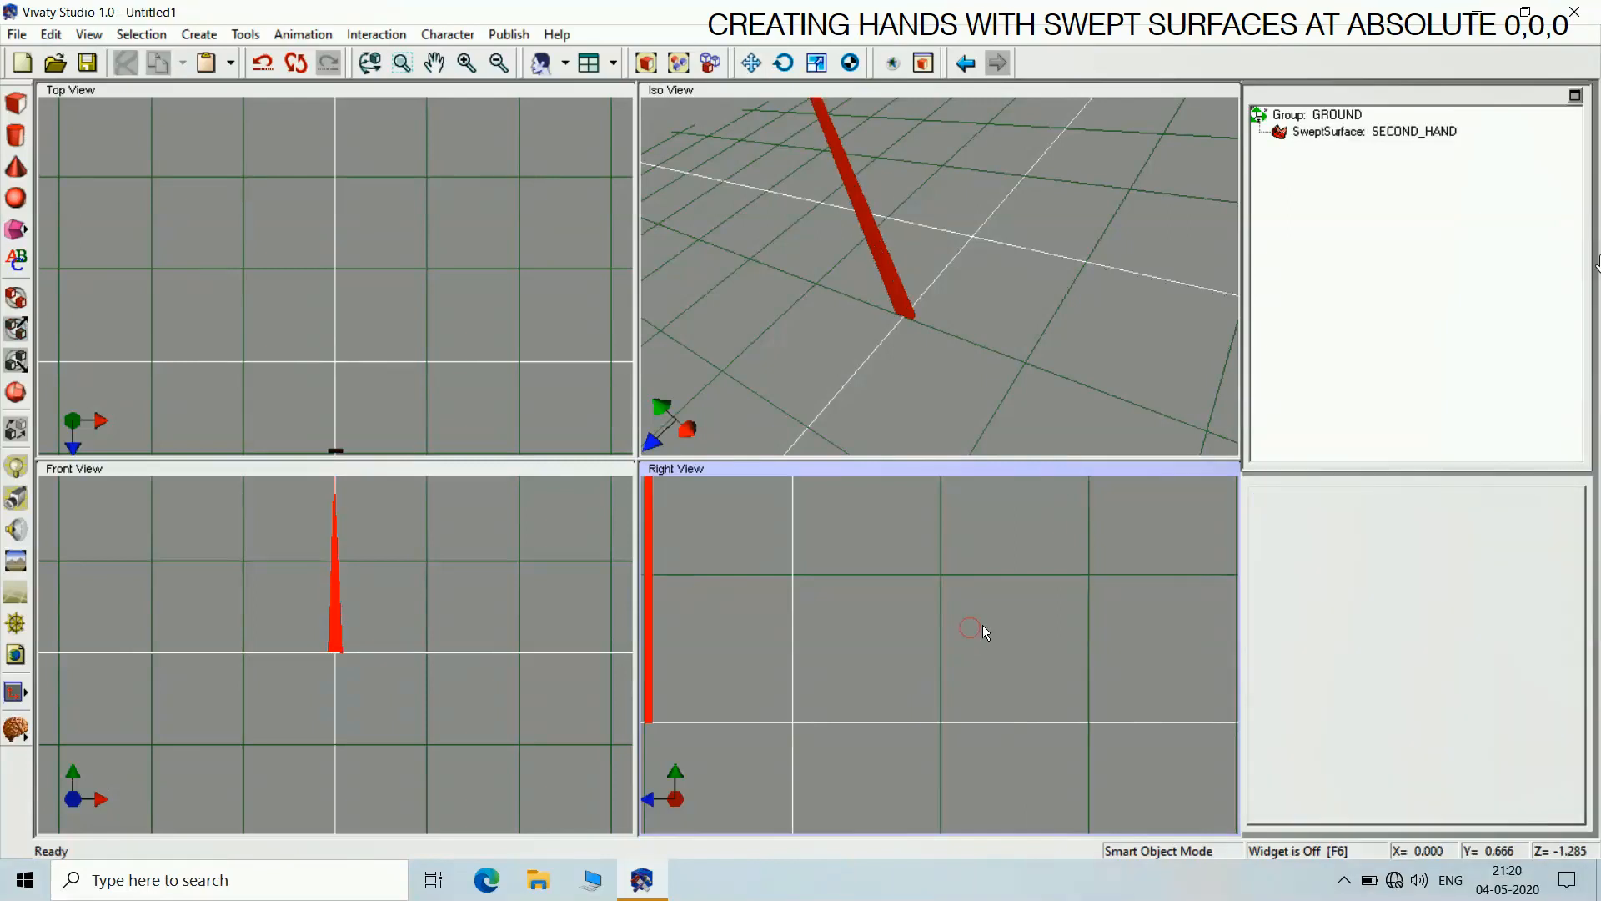
Set the Z translation of SECOND_HAND to -1 to bring its base to the origin
left_click(1341, 132)
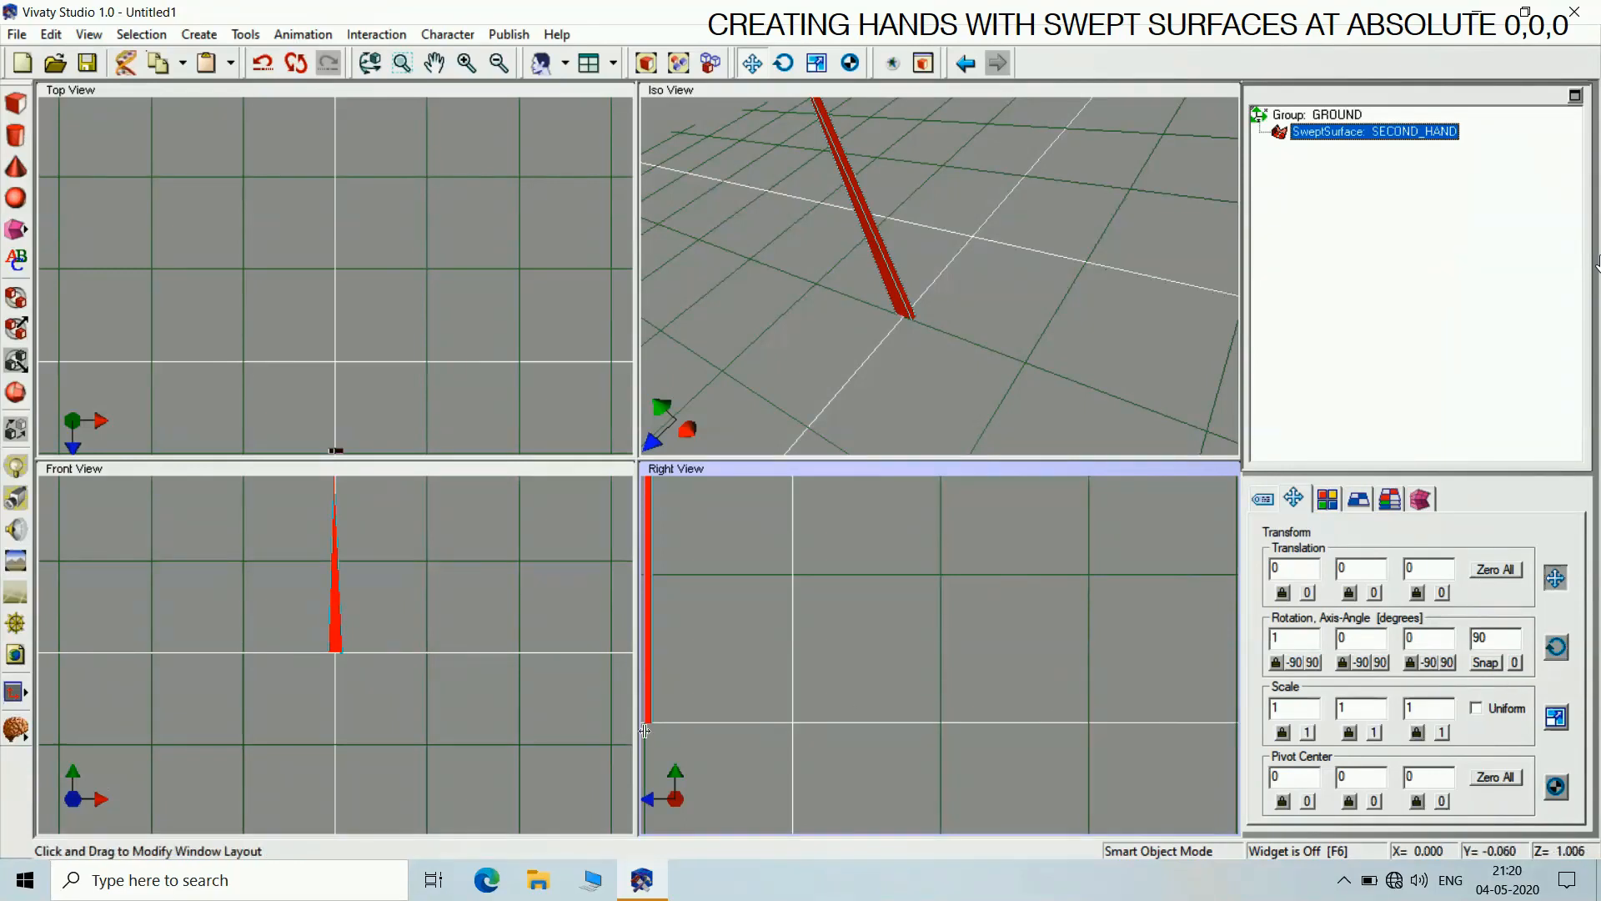
left_click(1426, 567)
double_click(1427, 567)
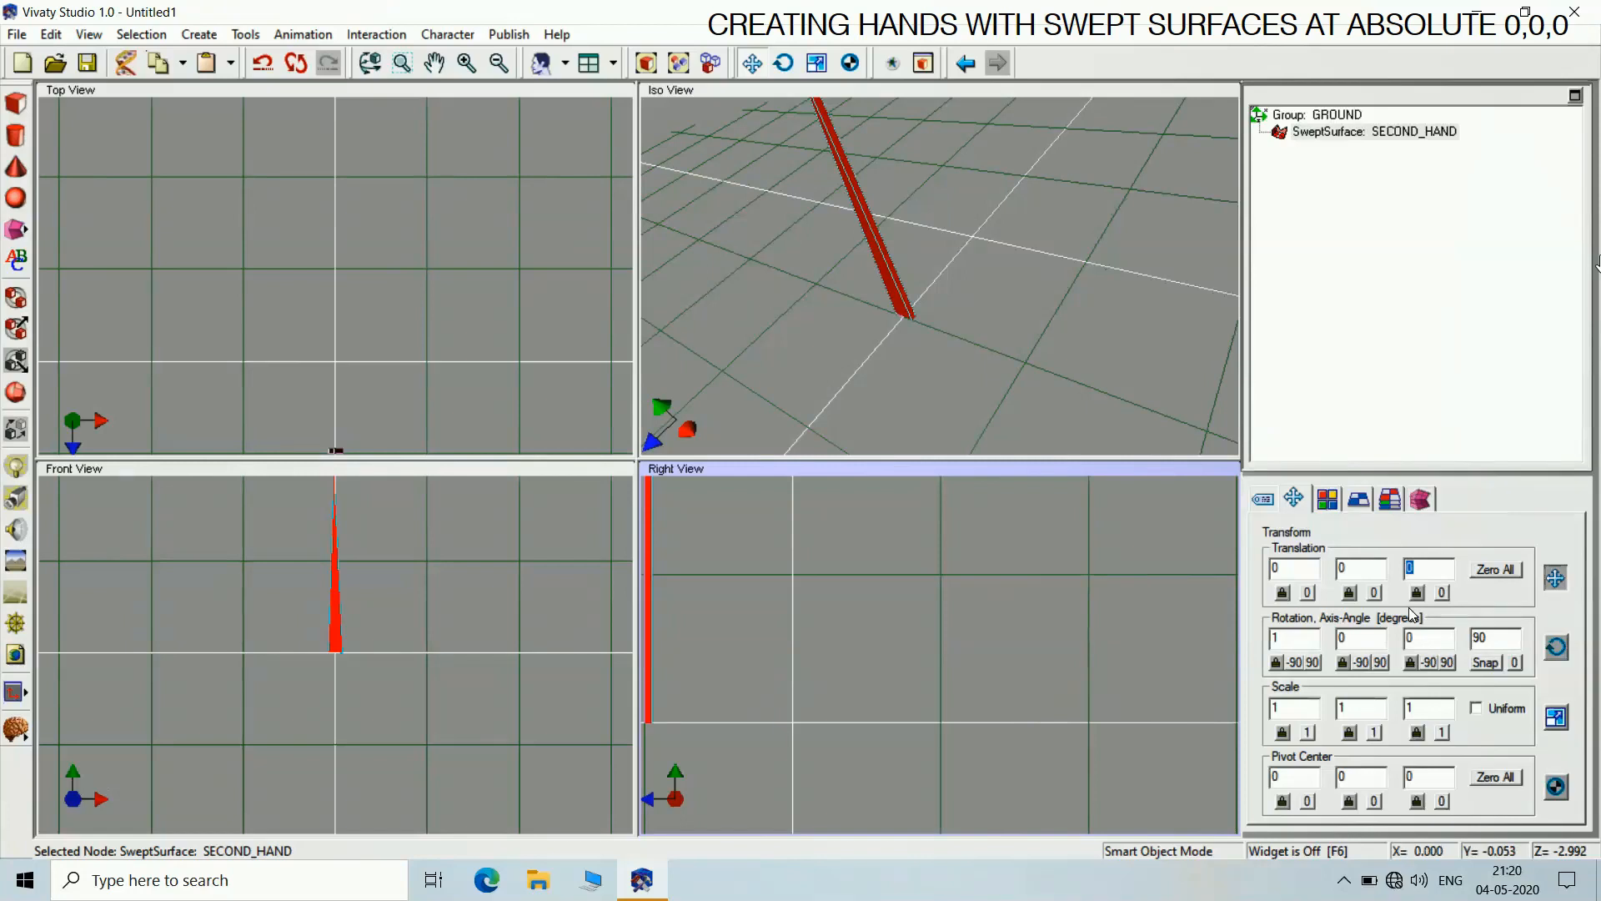
type("-1")
key("Return")
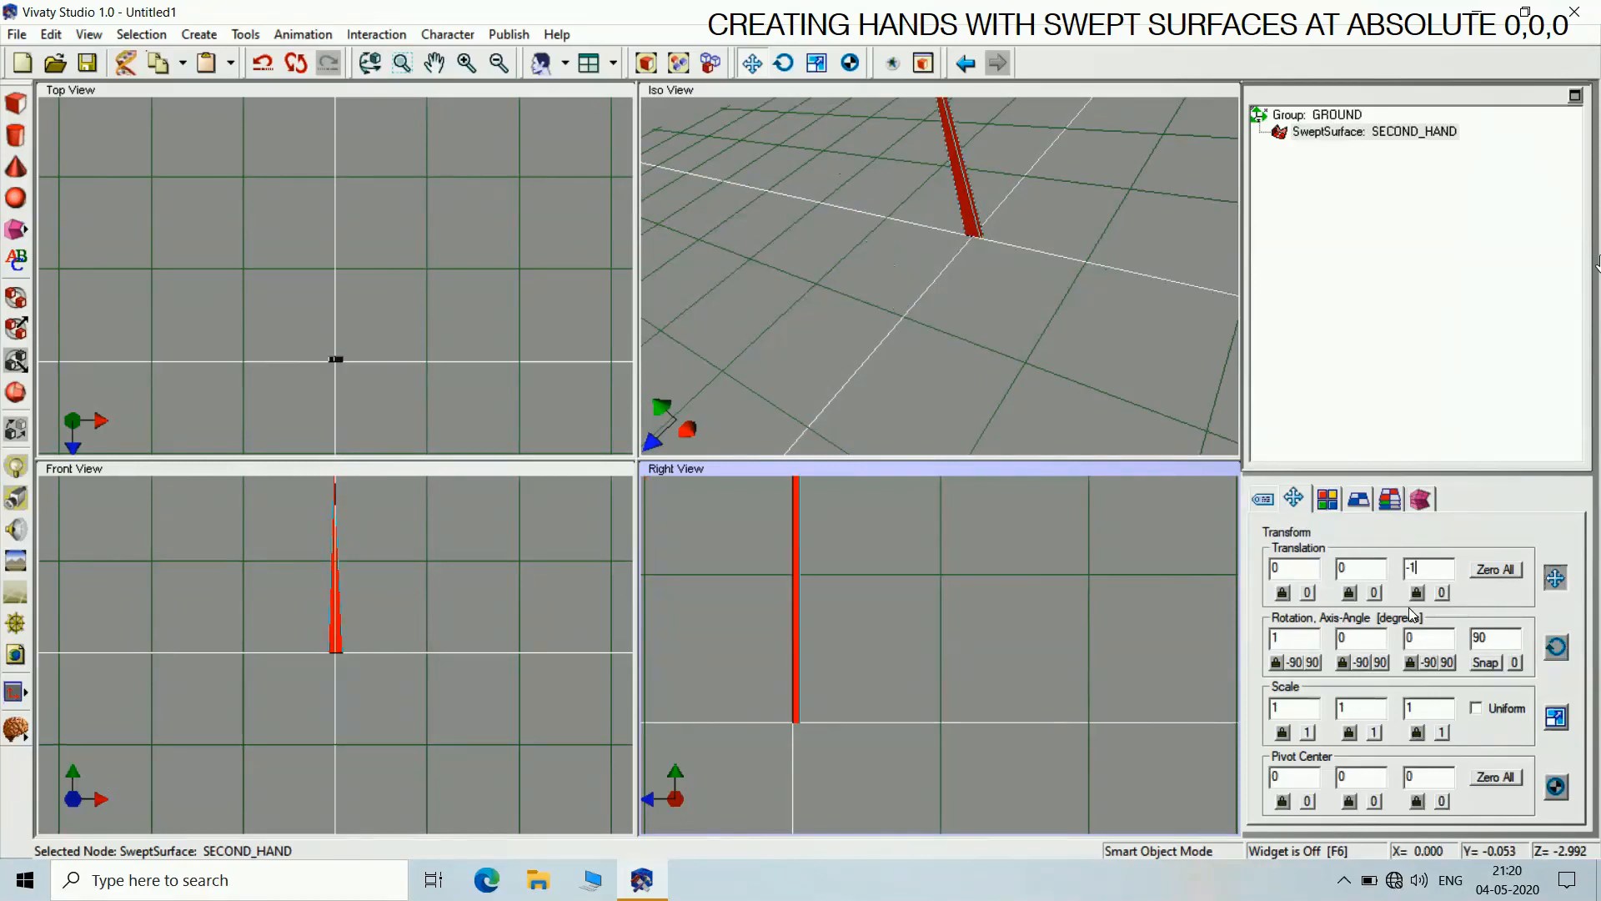
left_click(1165, 346)
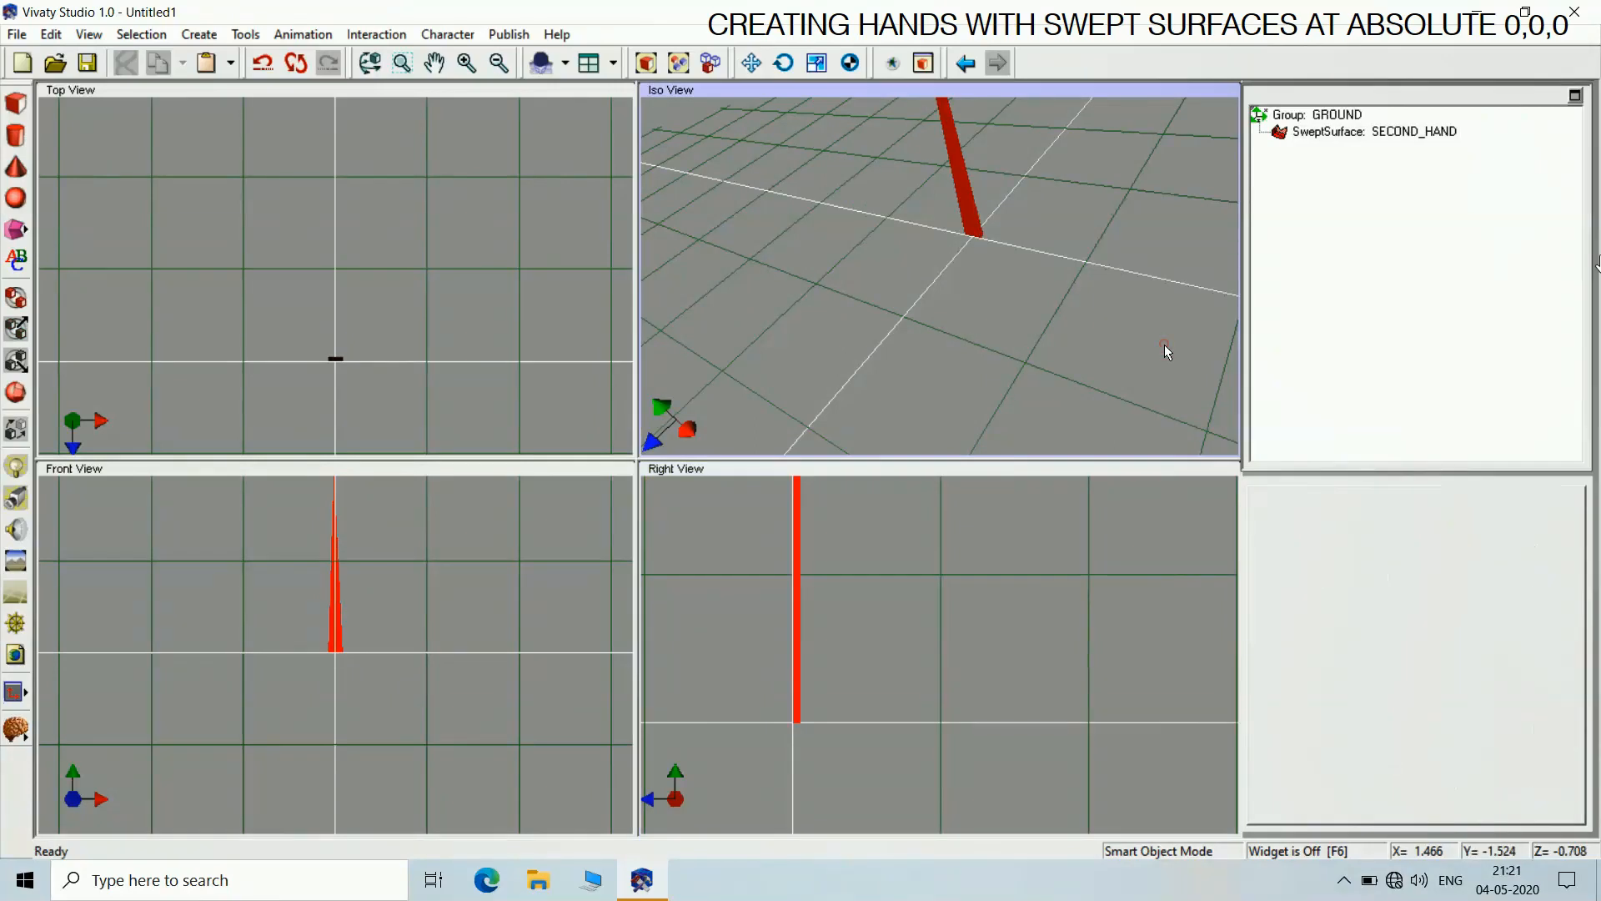
left_click(1357, 132)
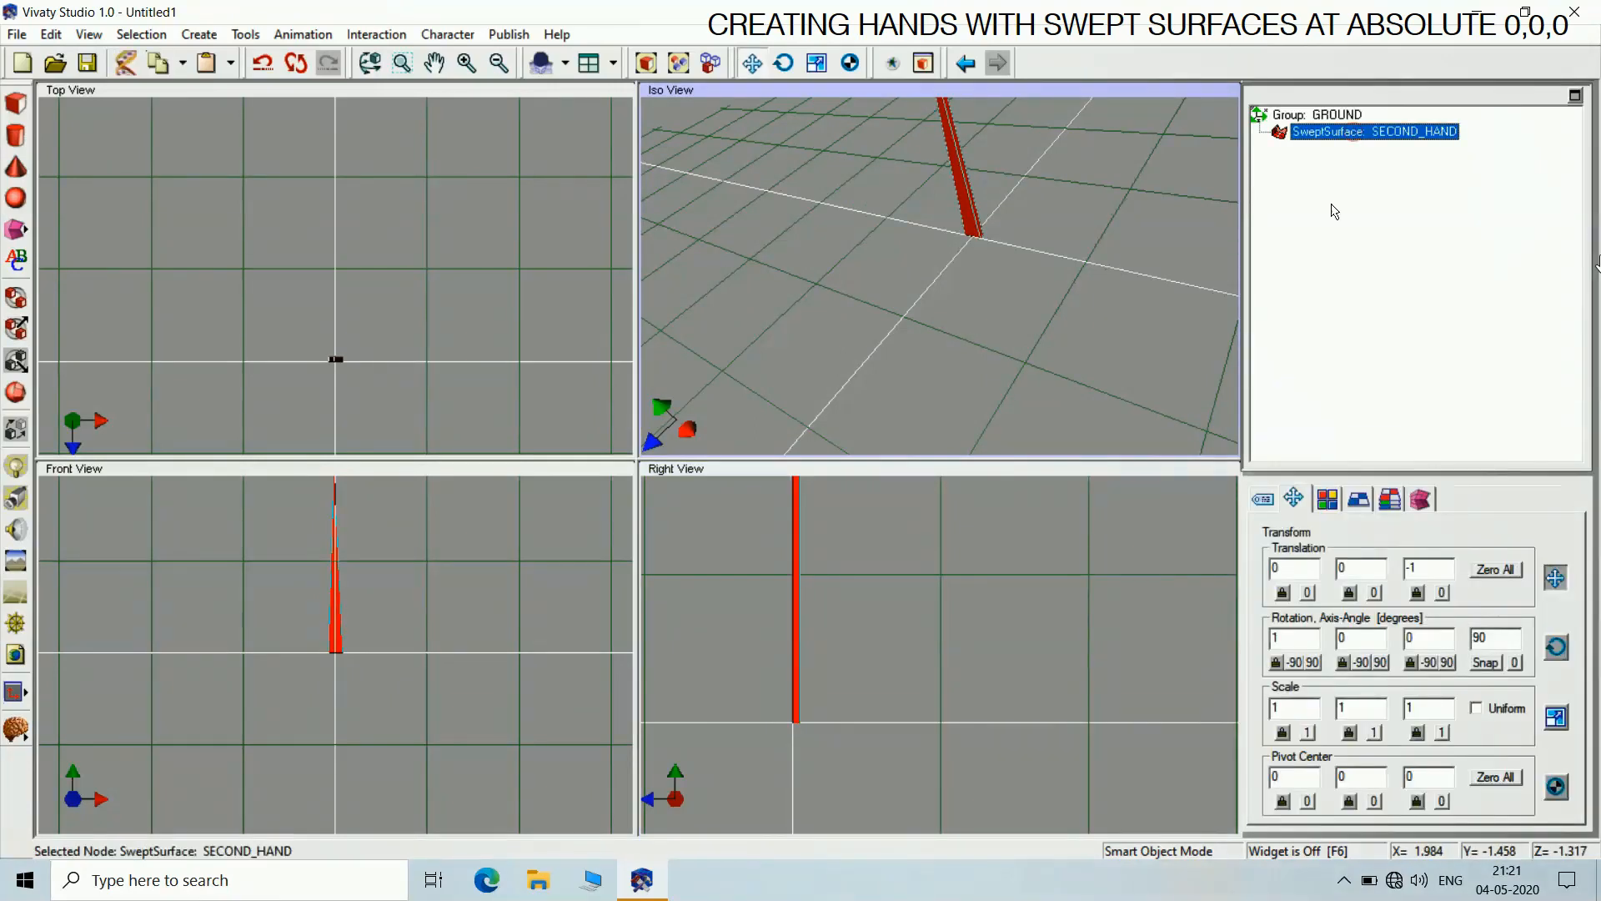
left_click(1162, 337)
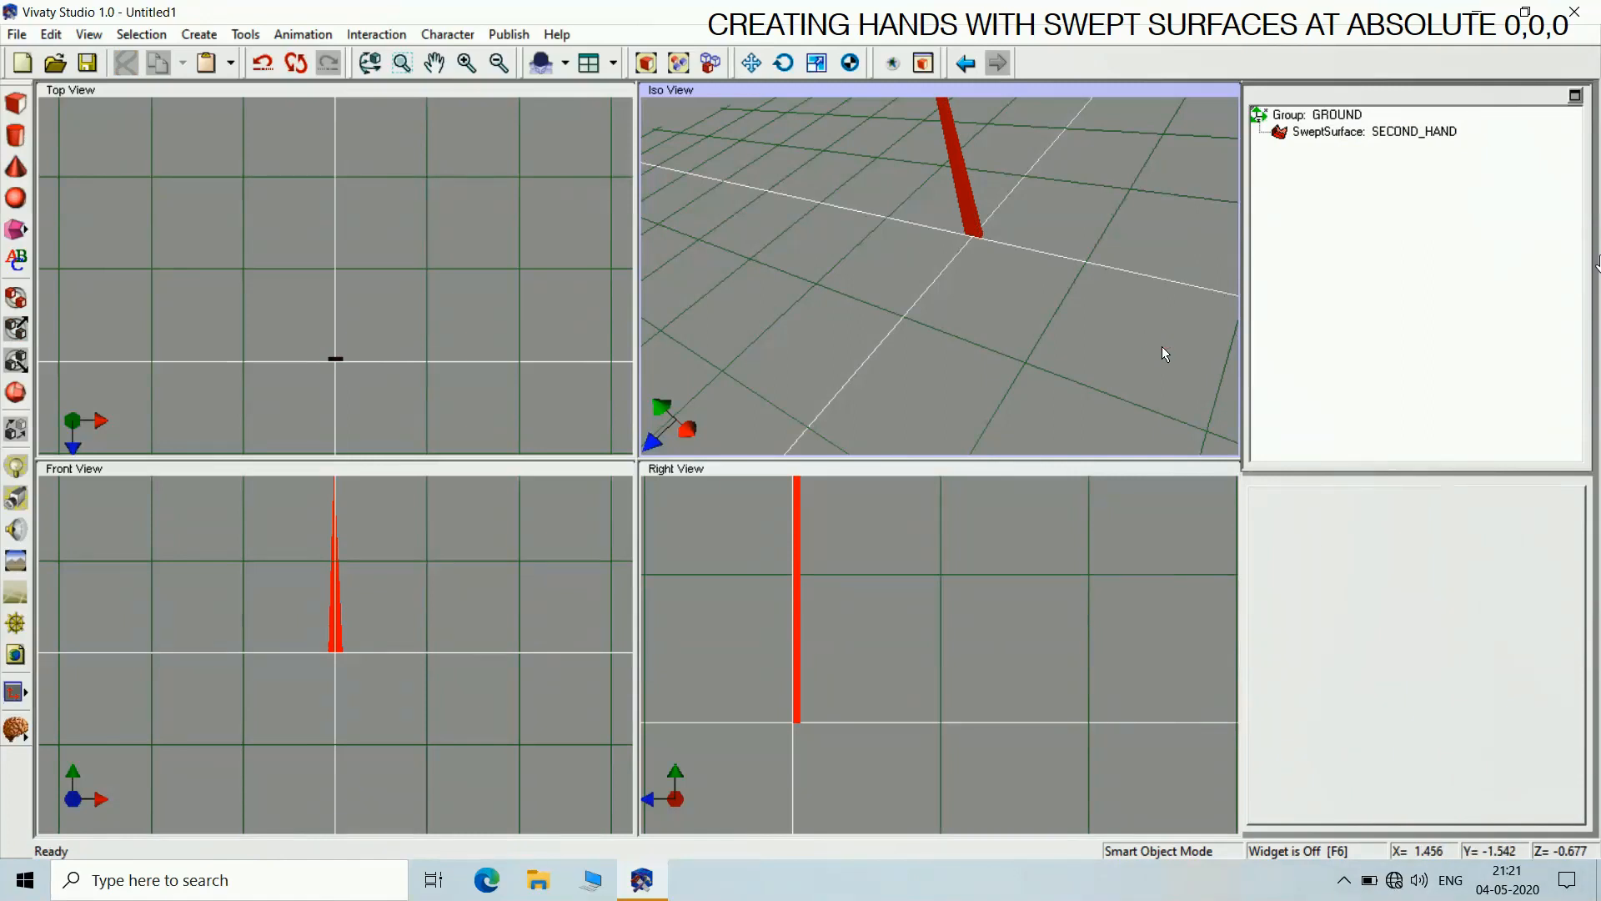
Enlarge the Front view and zoom in on SECOND_HAND to check its alignment with the axes
double_click(407, 472)
left_click(402, 63)
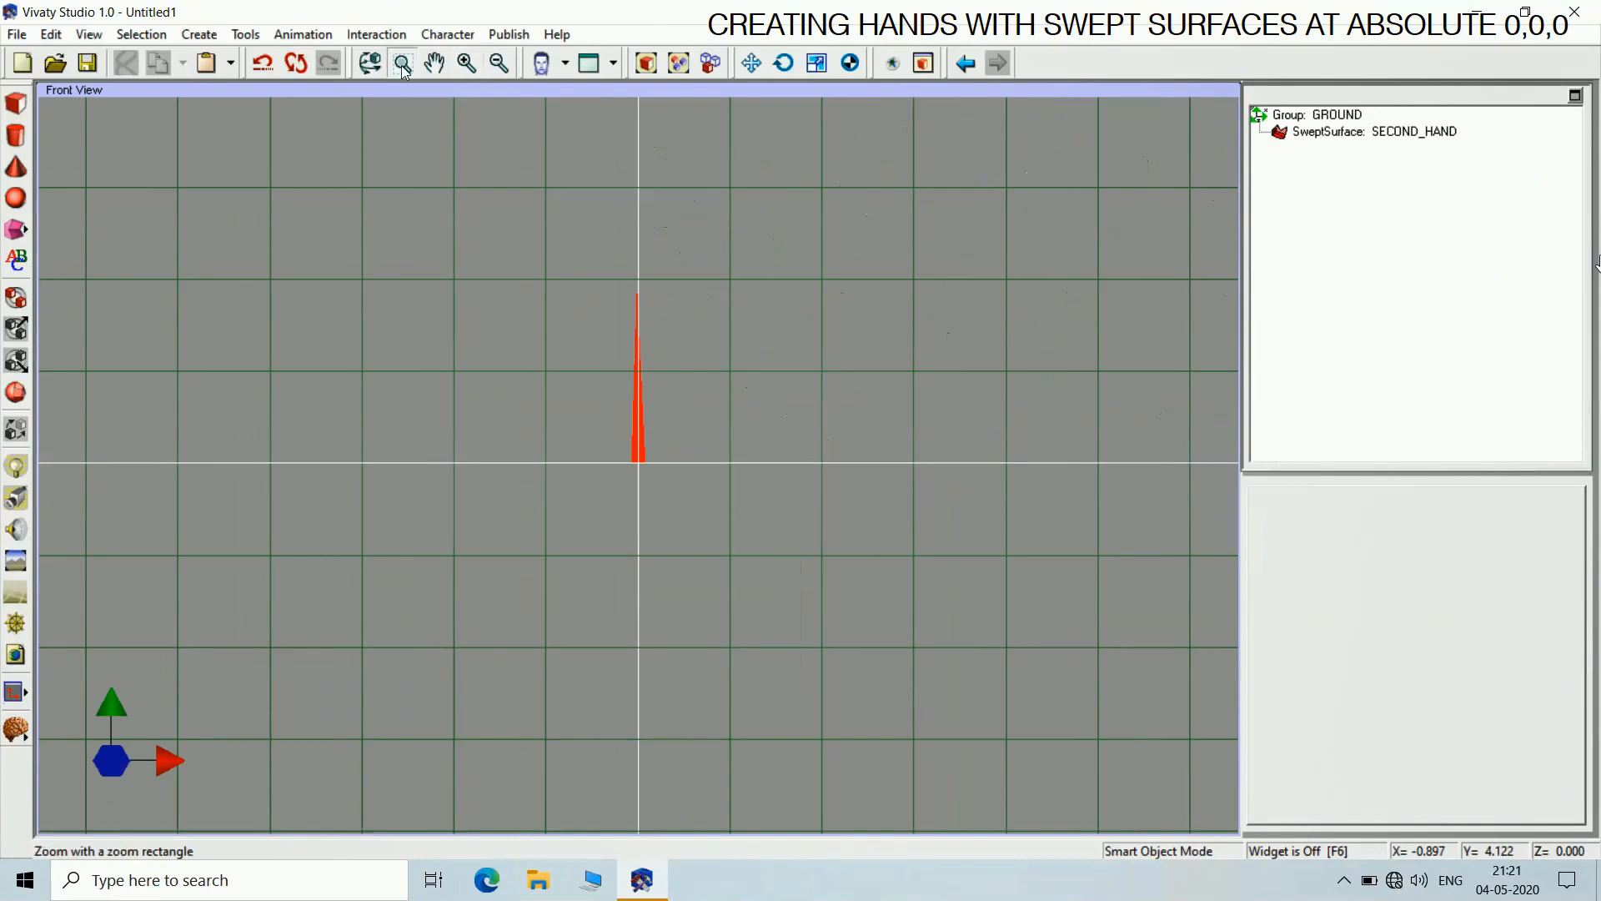
left_click_drag(607, 276, 677, 483)
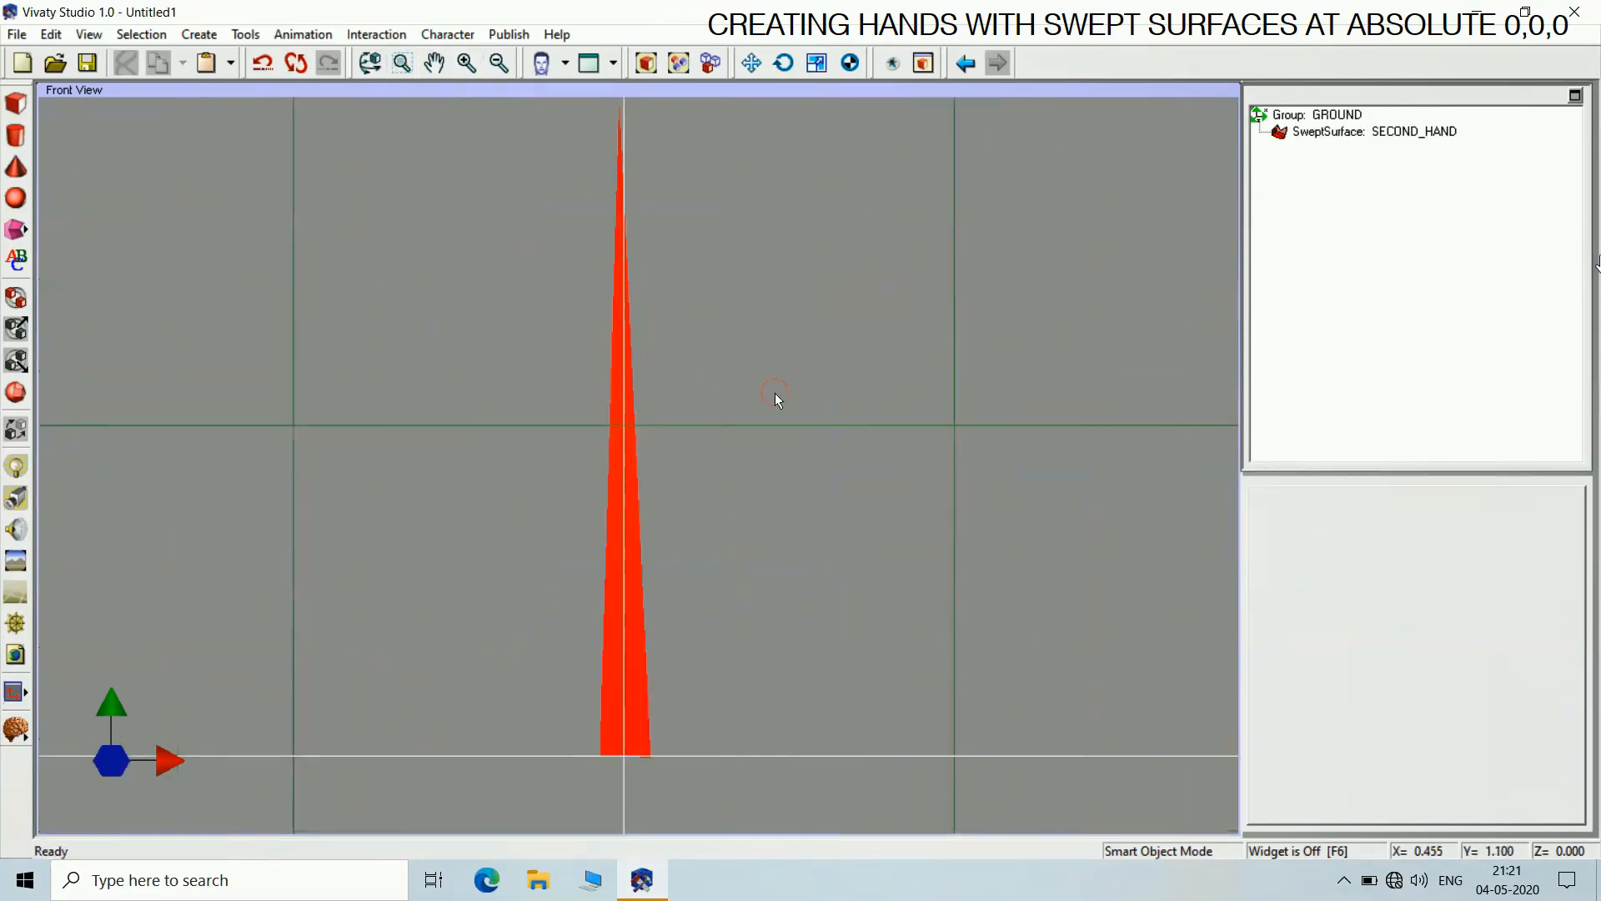
double_click(819, 90)
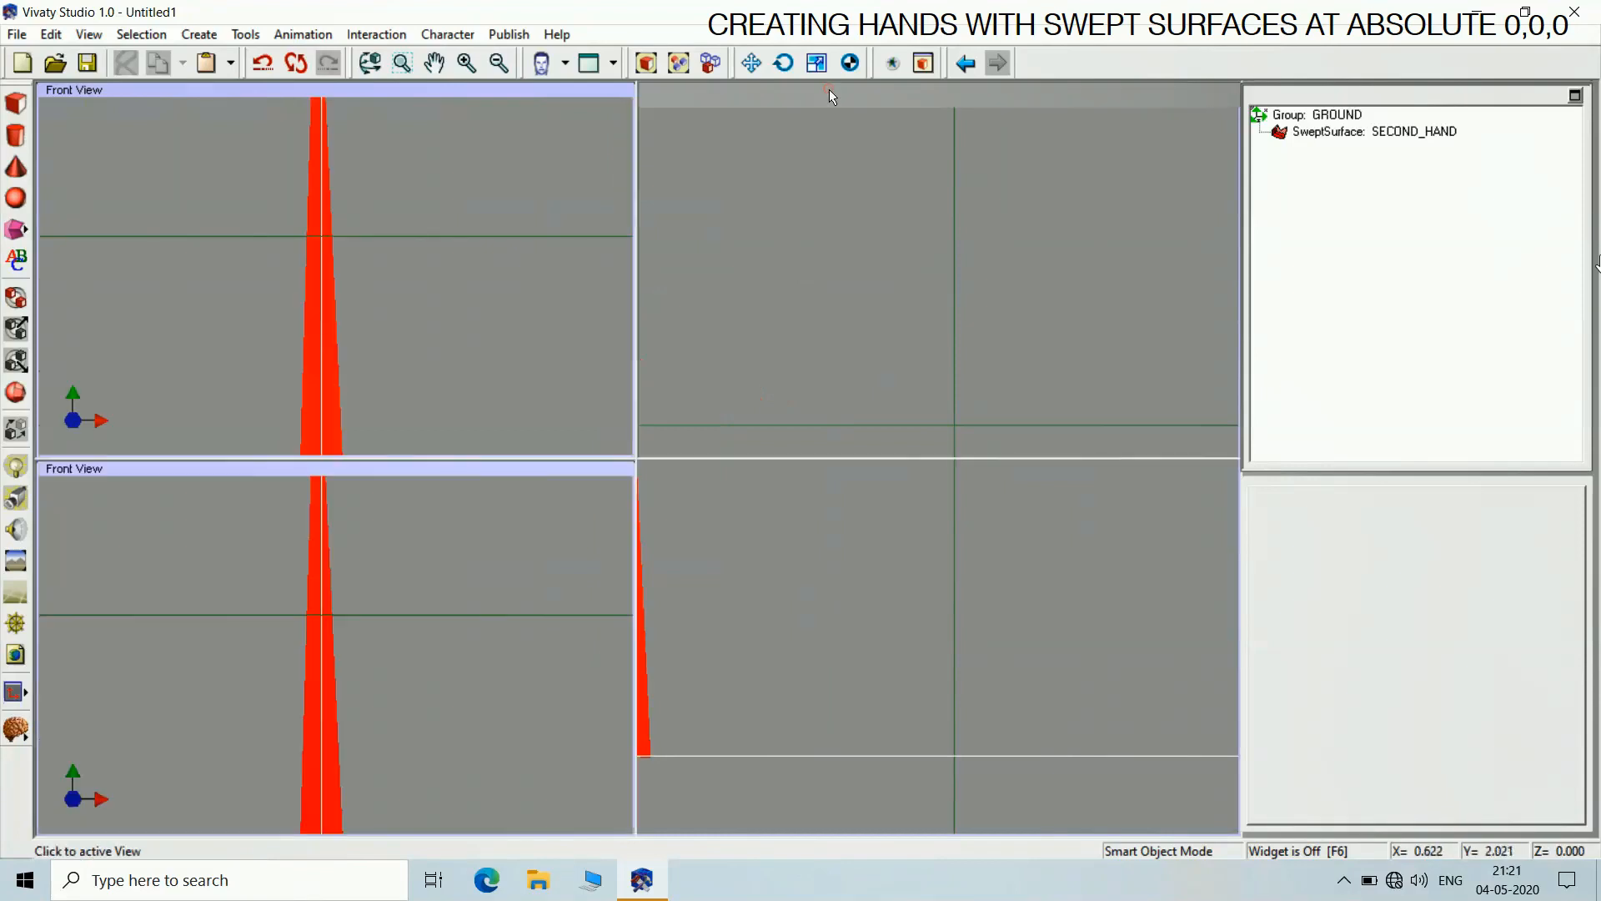
Frame SECOND_HAND in the Front, Top, Iso and Right views to examine its position against the origin
left_click(467, 464)
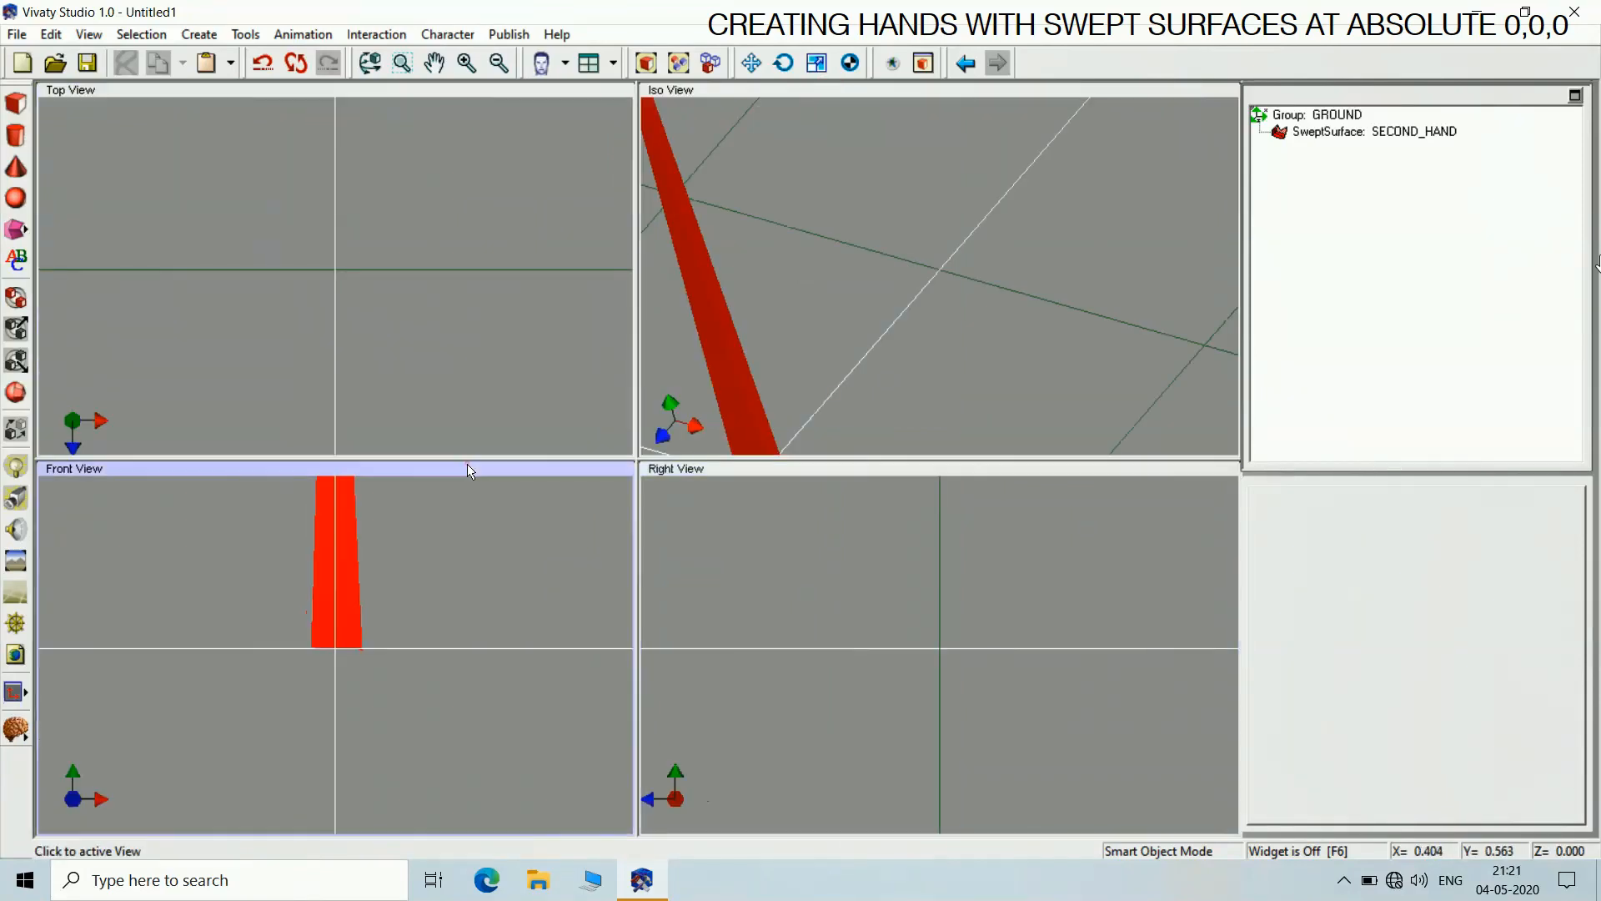
left_click(678, 62)
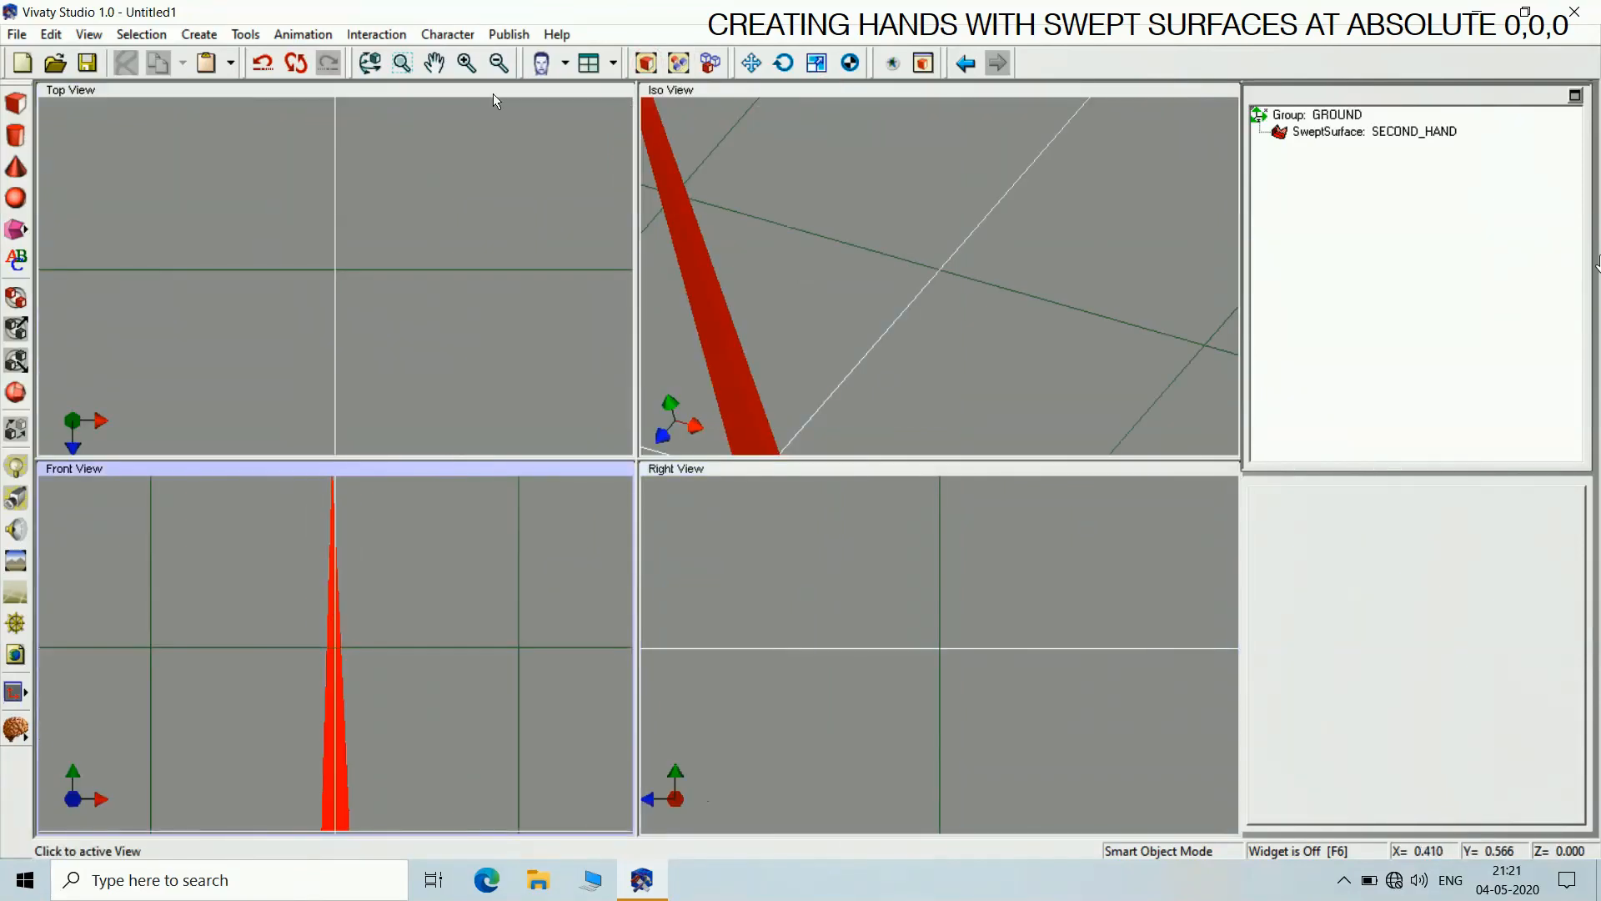
left_click(493, 94)
left_click(678, 63)
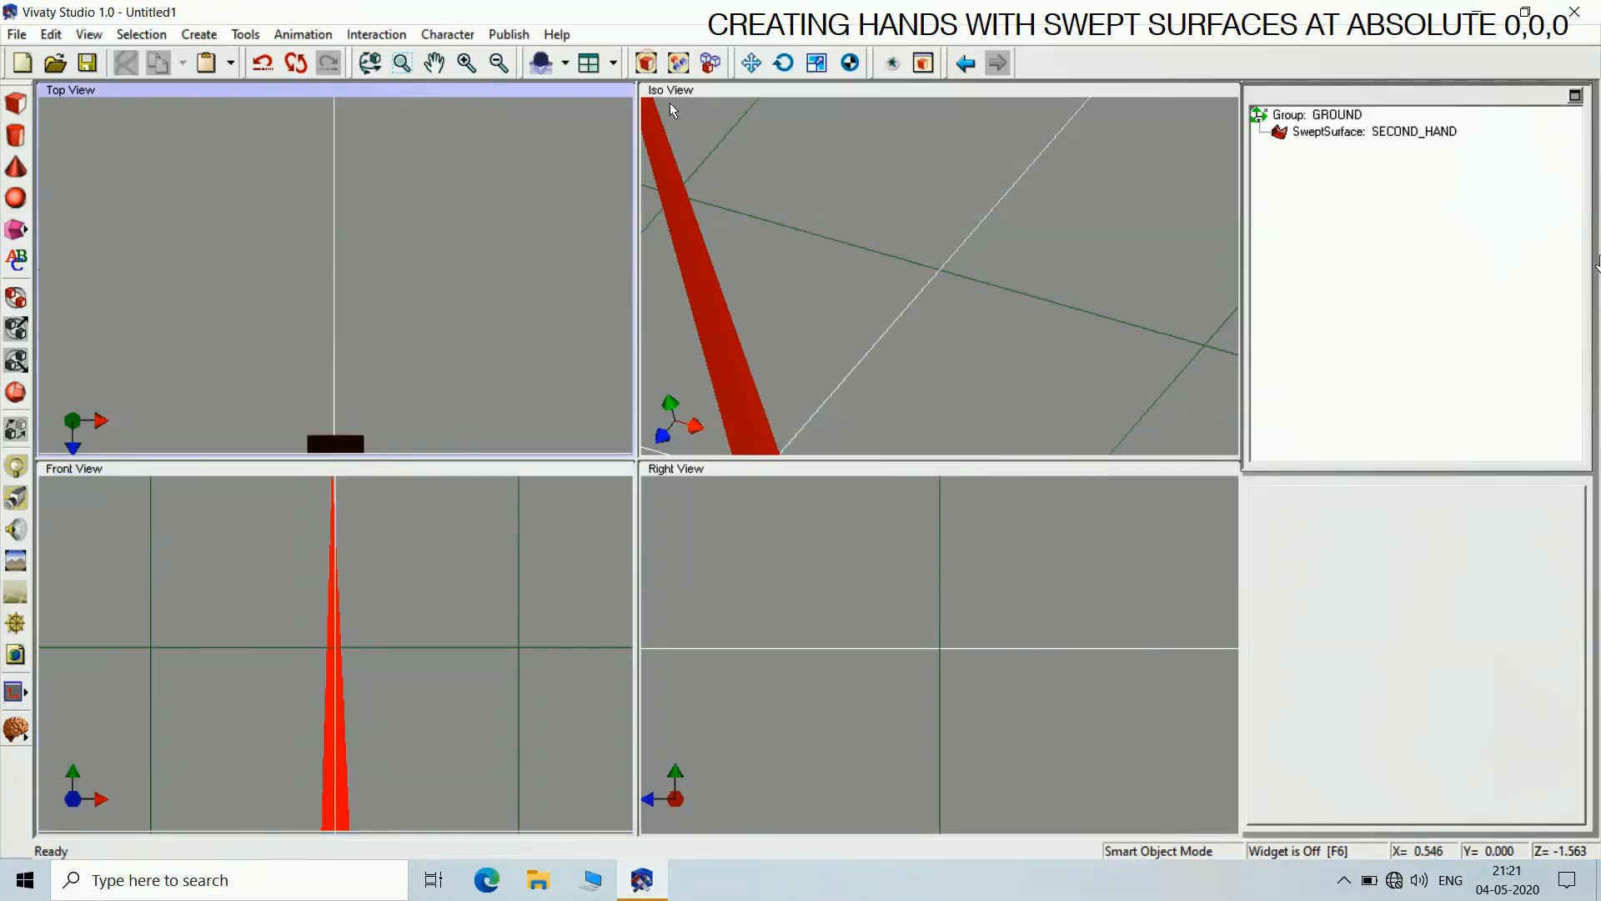
left_click(434, 63)
left_click_drag(491, 378, 501, 243)
left_click(794, 88)
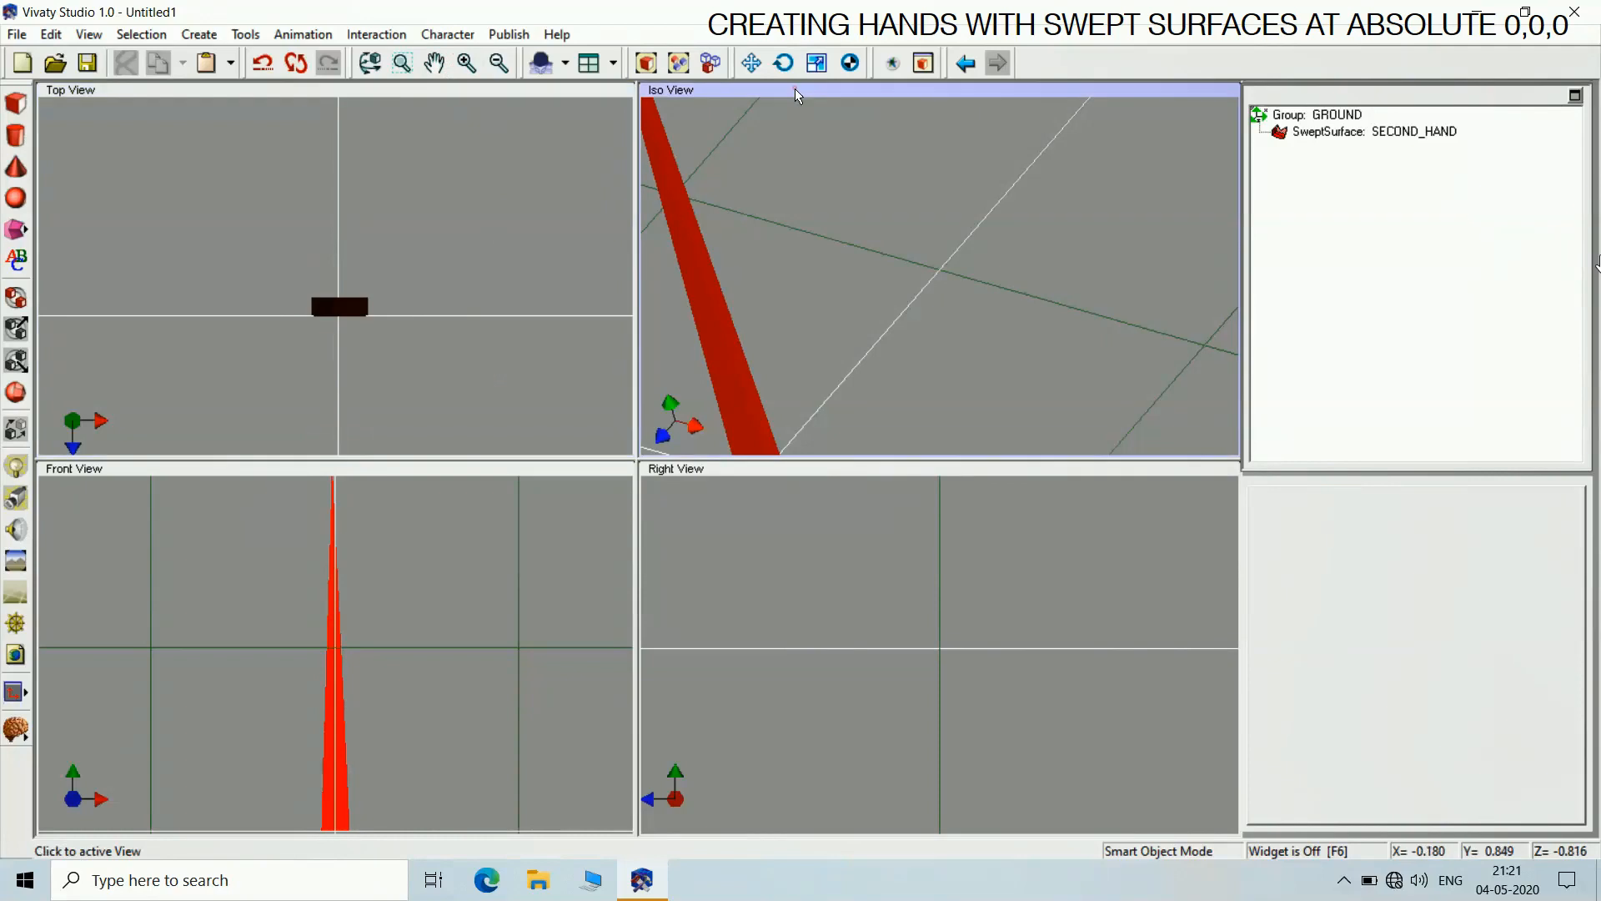
left_click(656, 65)
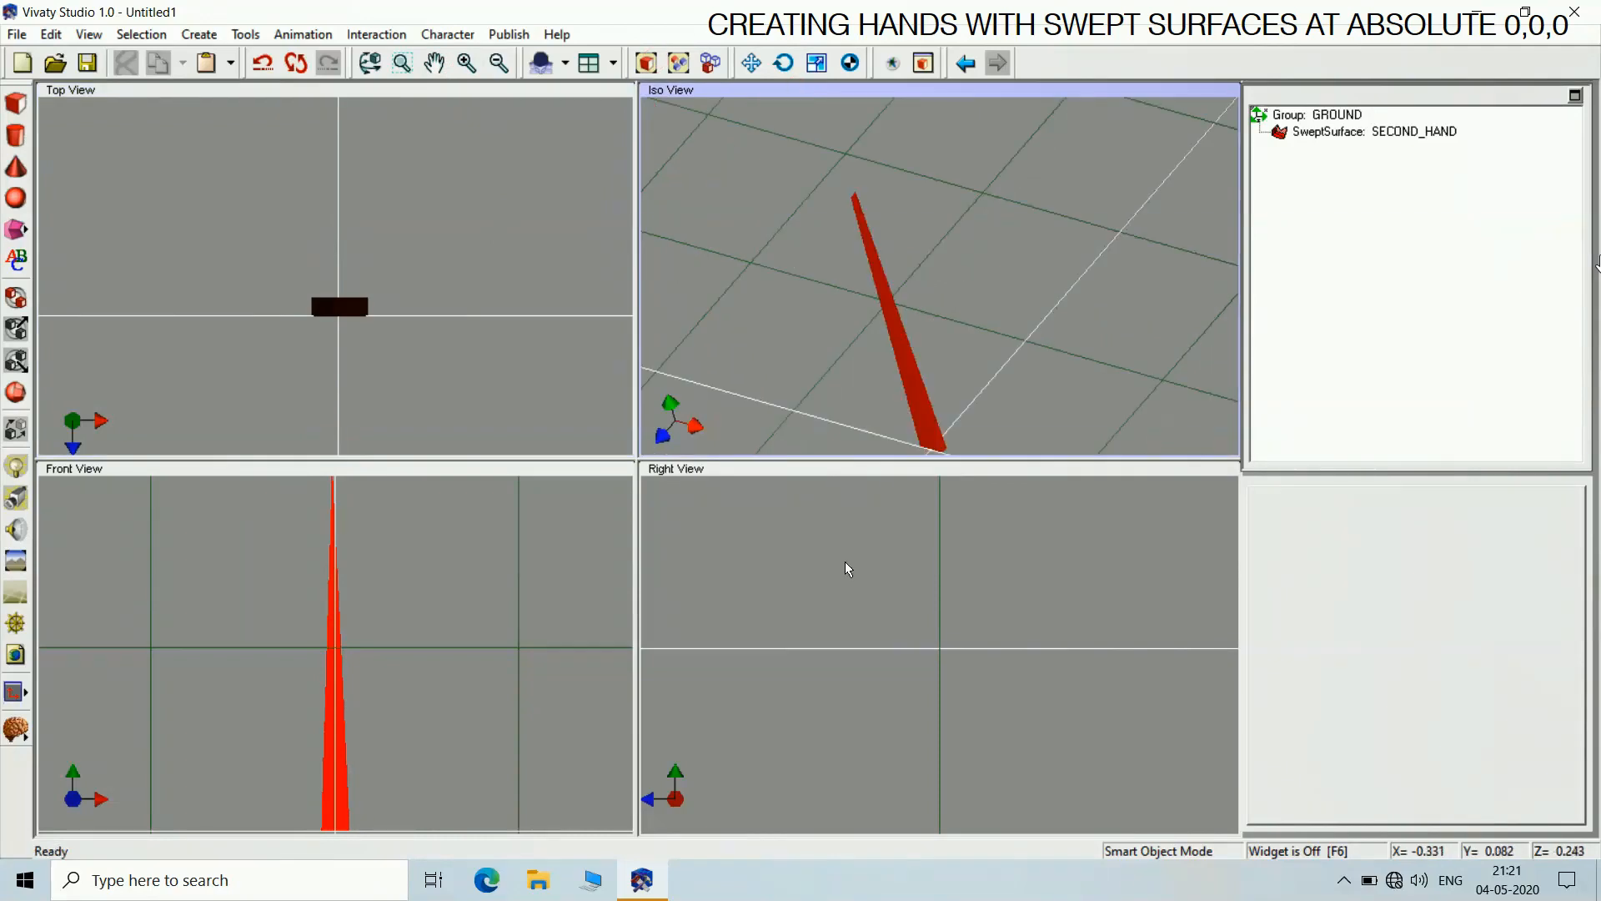
left_click(842, 468)
left_click(650, 71)
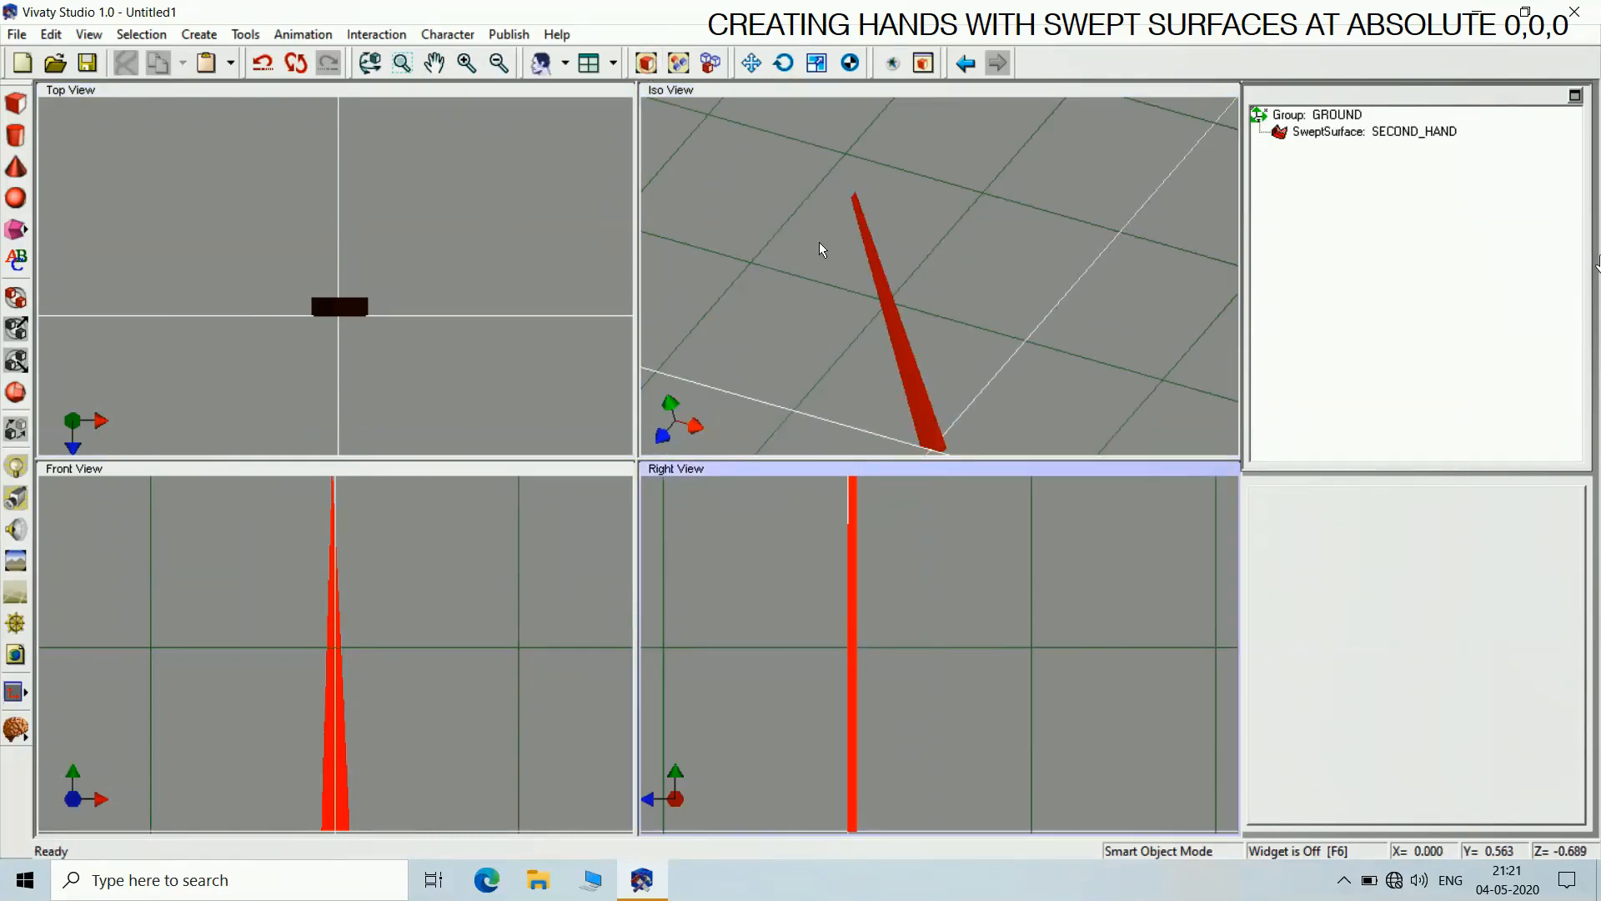
left_click(1047, 400)
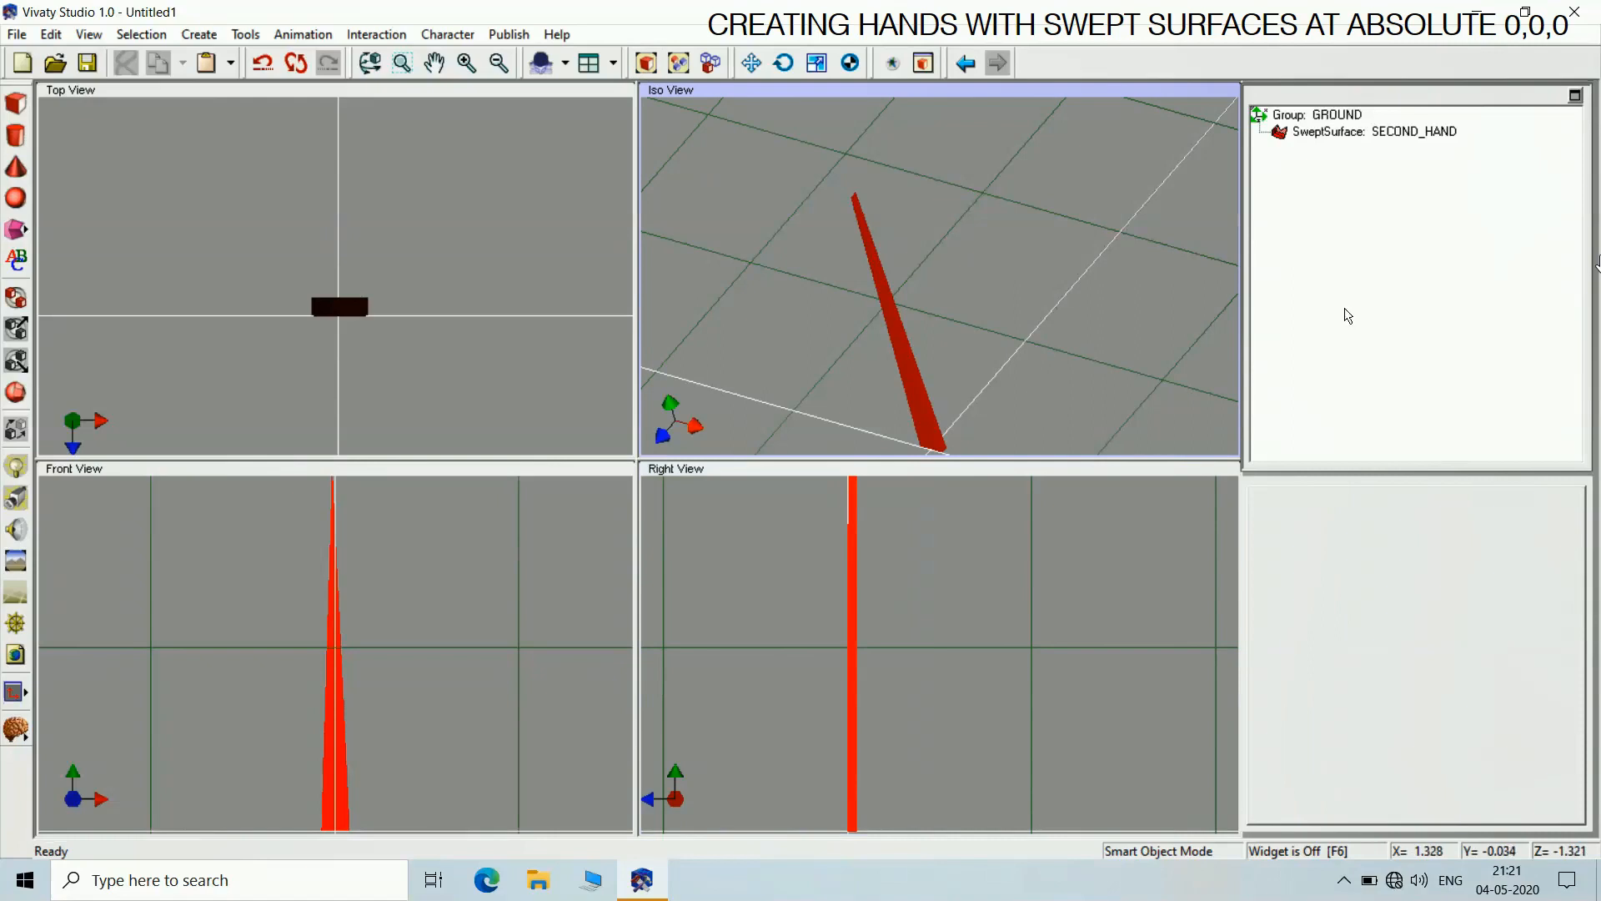
left_click(1316, 132)
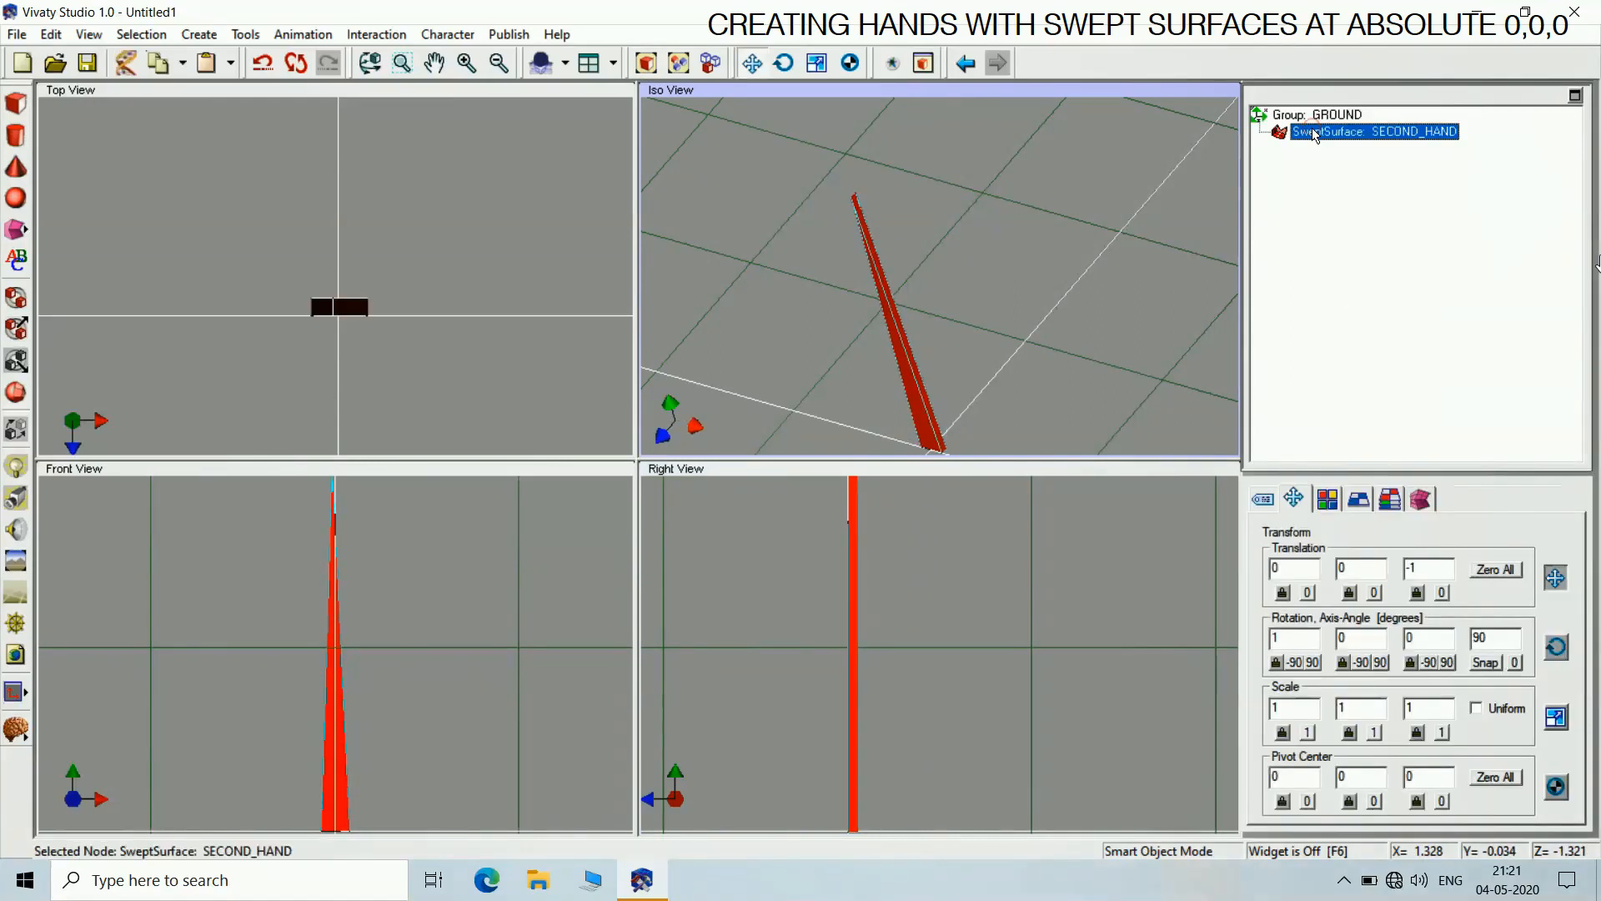
Duplicate SECOND_HAND and rename the copy MINUTE_HAND
right_click(1314, 132)
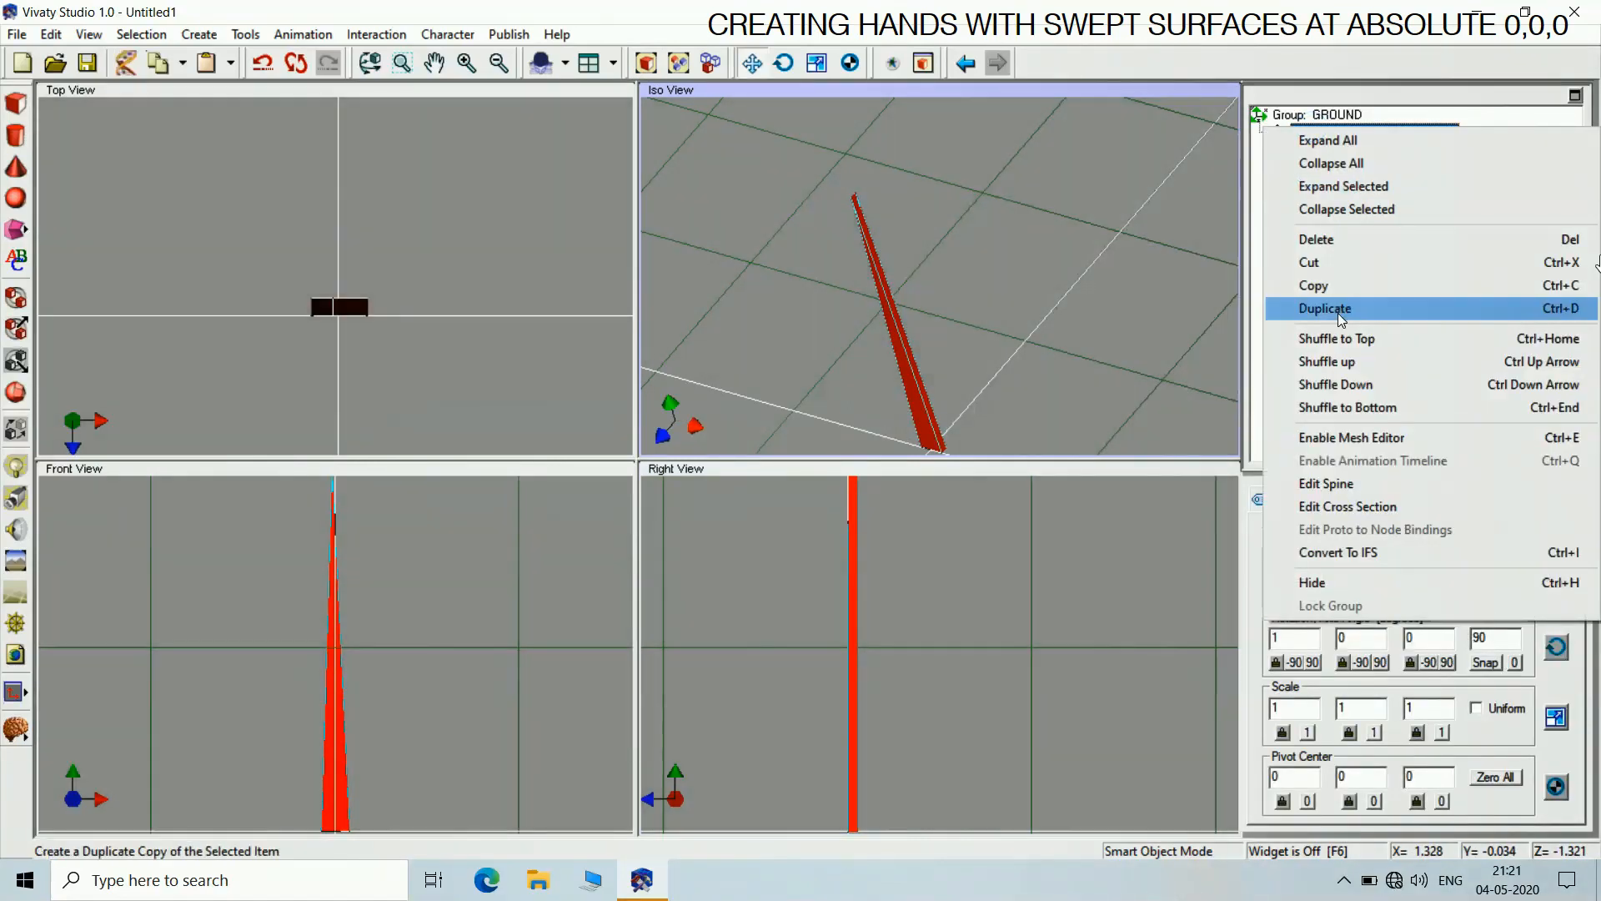
left_click(1338, 311)
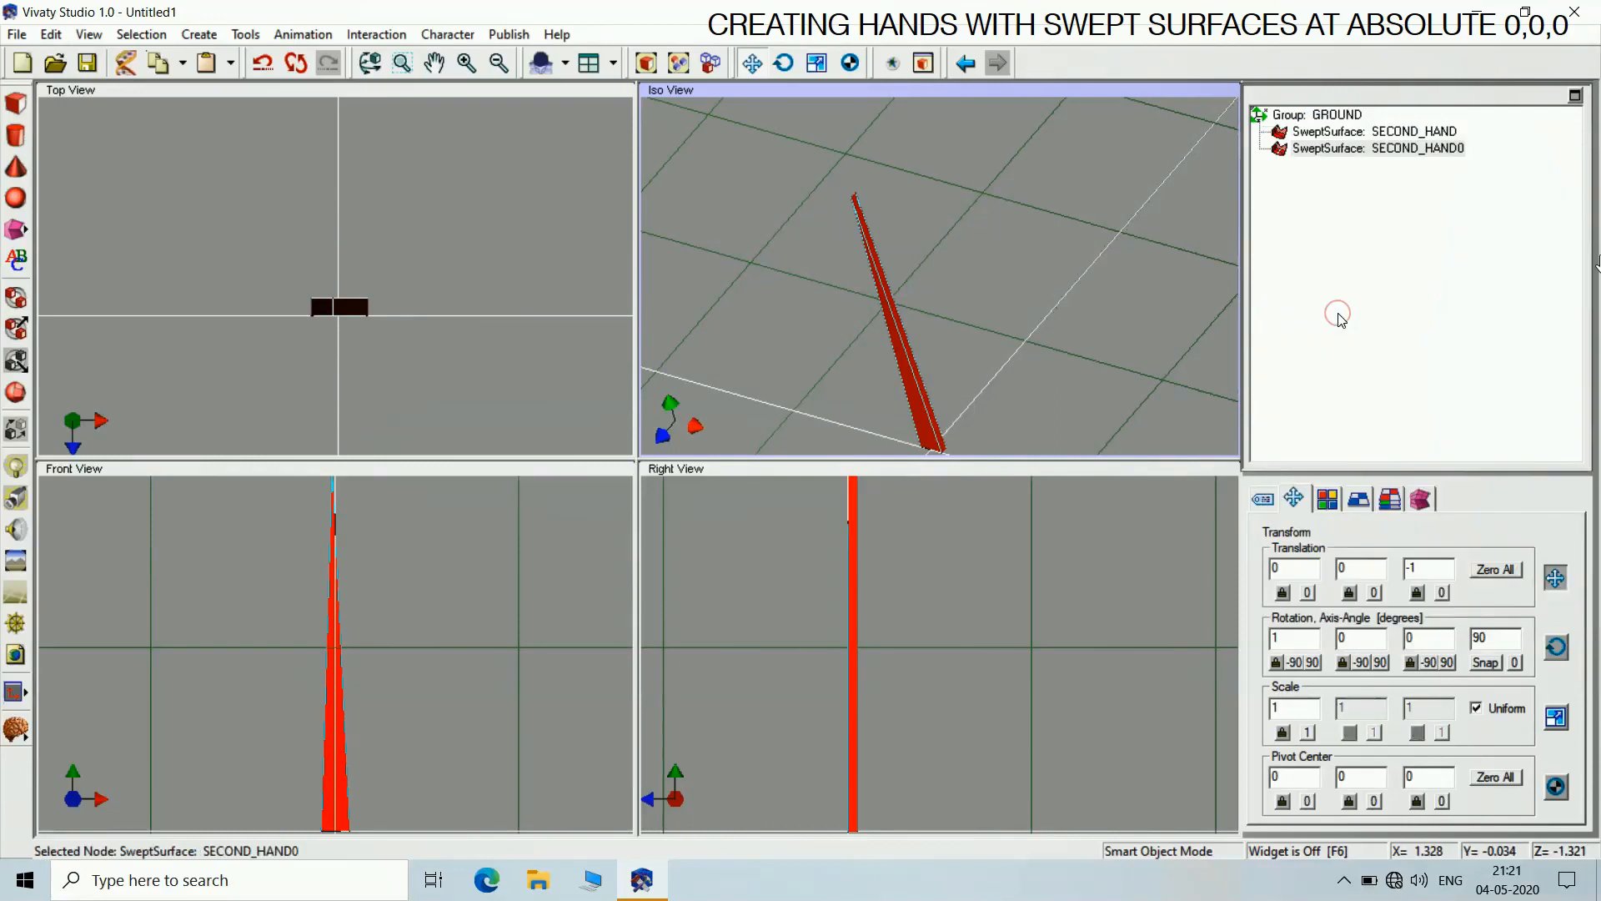
left_click(1266, 503)
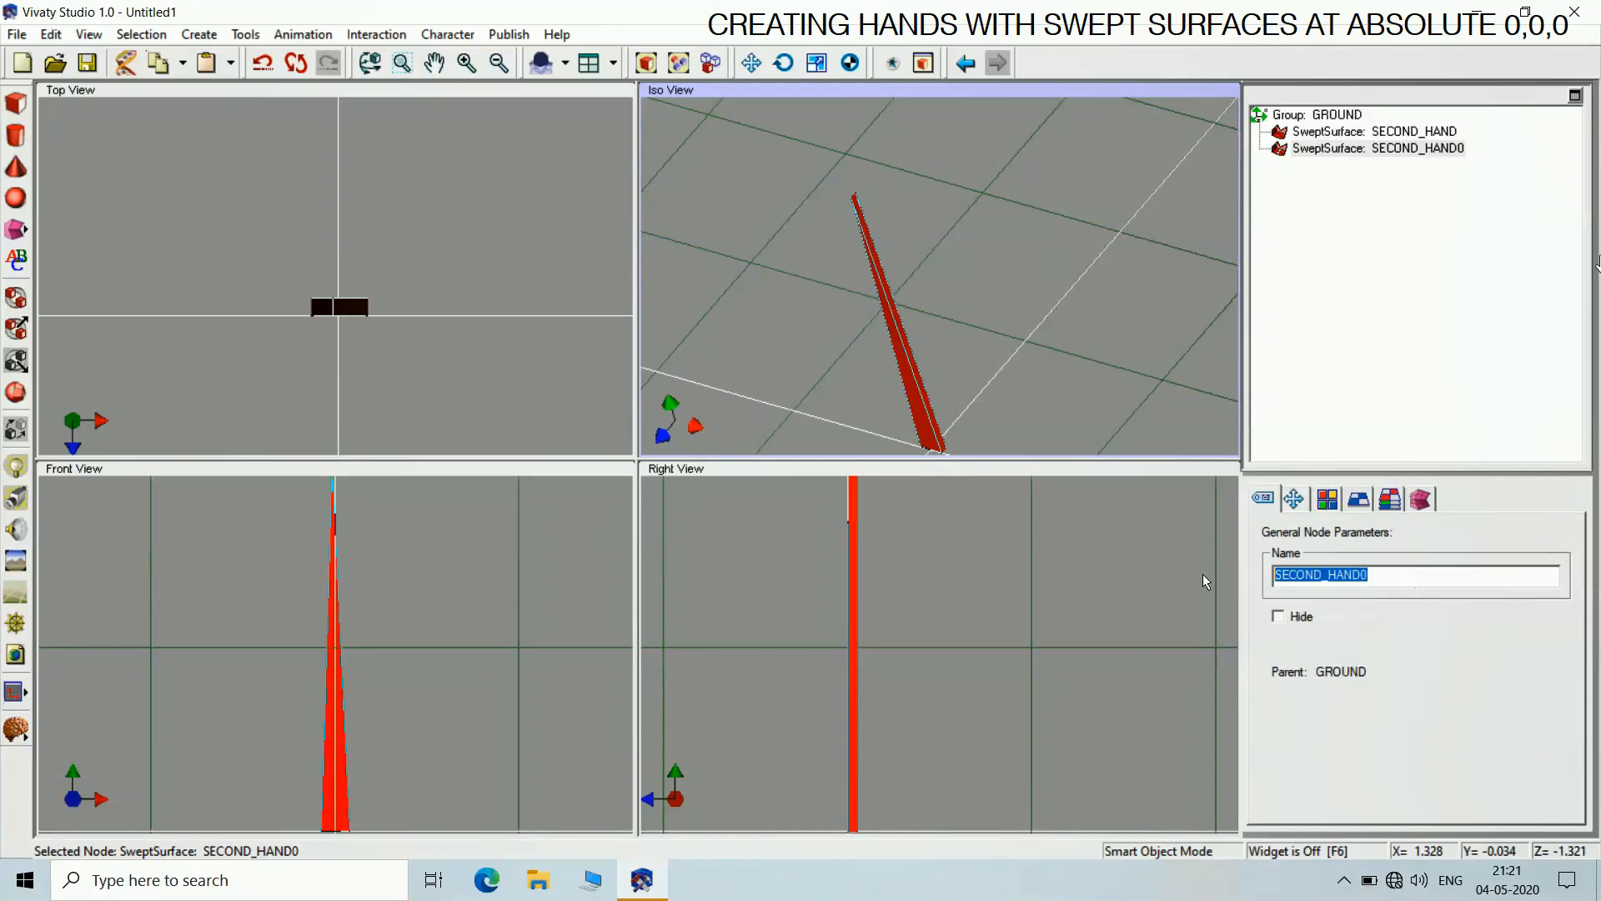
type("MINUTE")
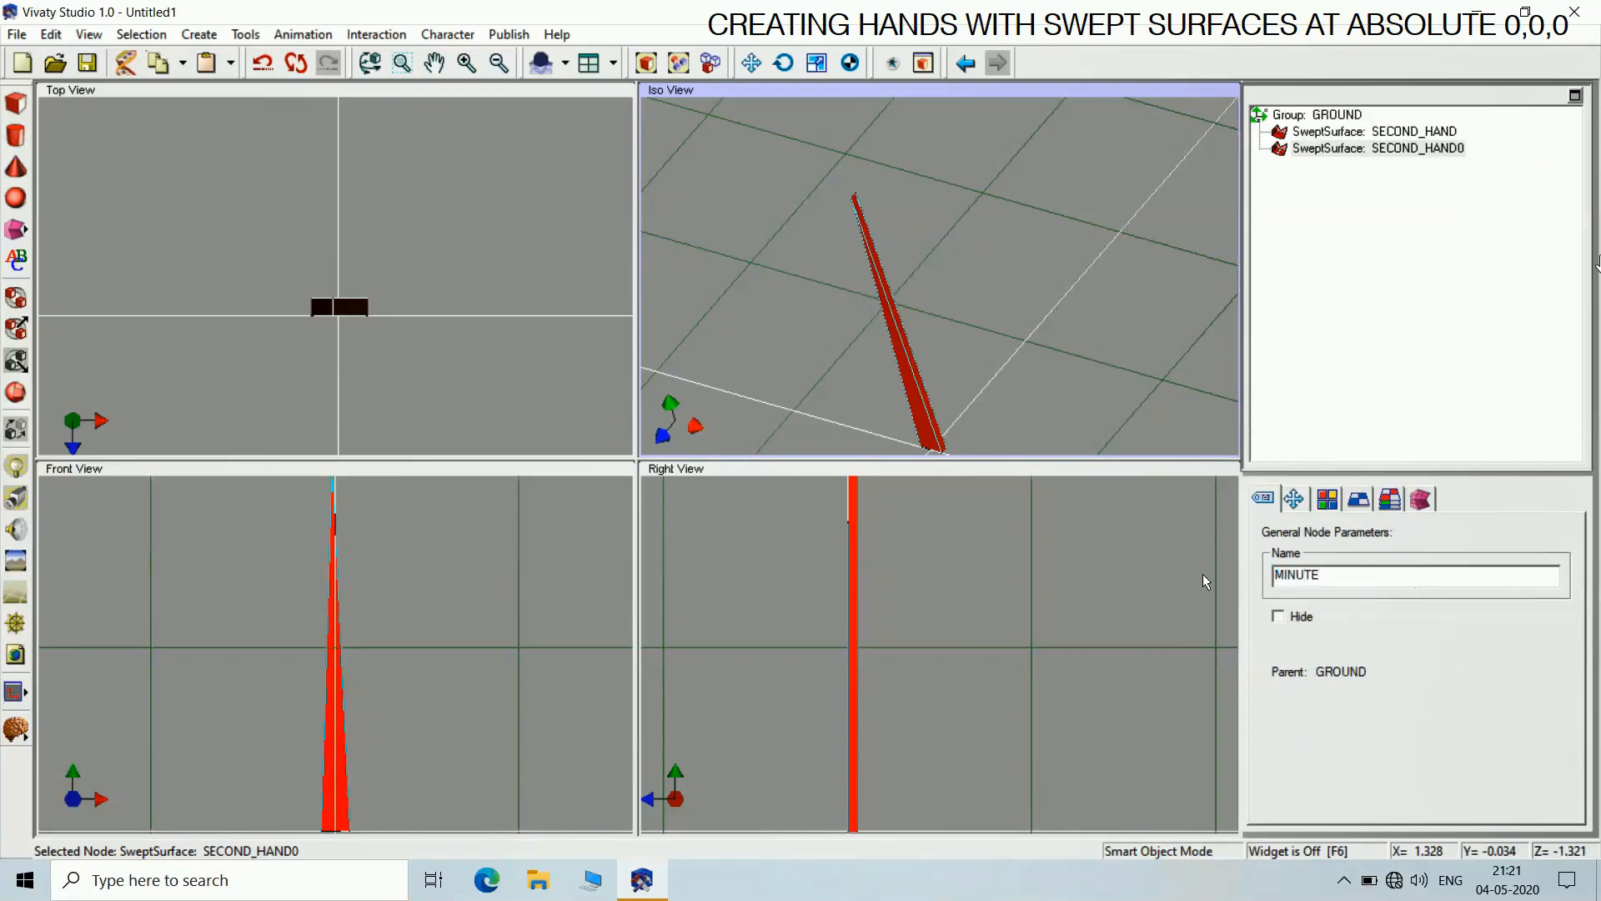
type("_HAND")
key("Return")
Apply the Yellow material to MINUTE_HAND
left_click(1327, 498)
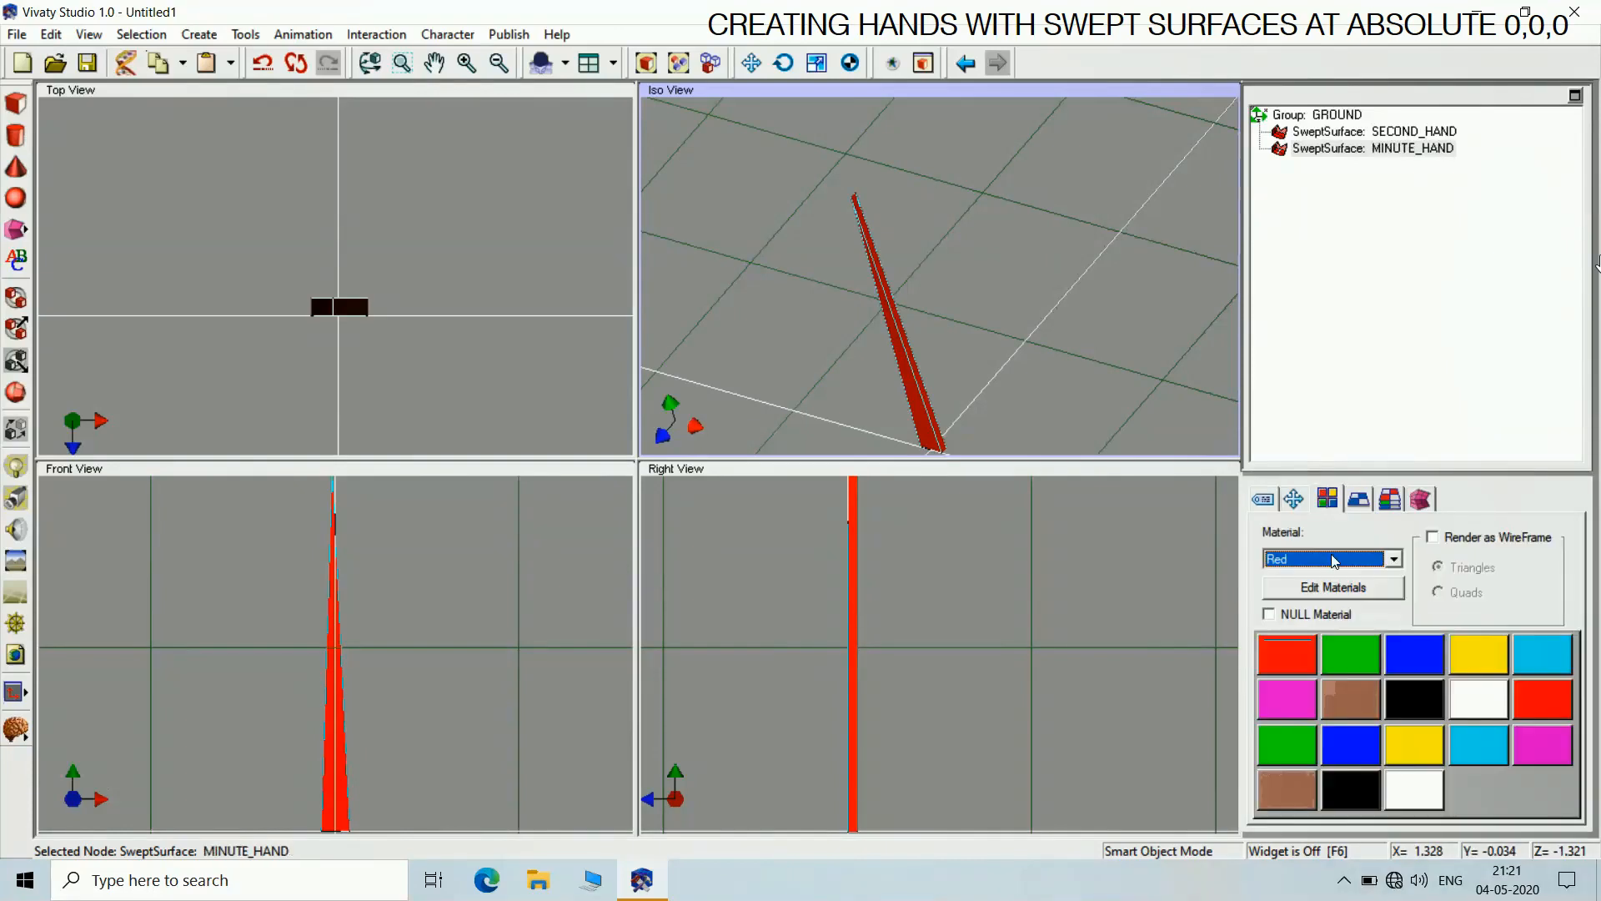
left_click(1465, 652)
left_click(1101, 353)
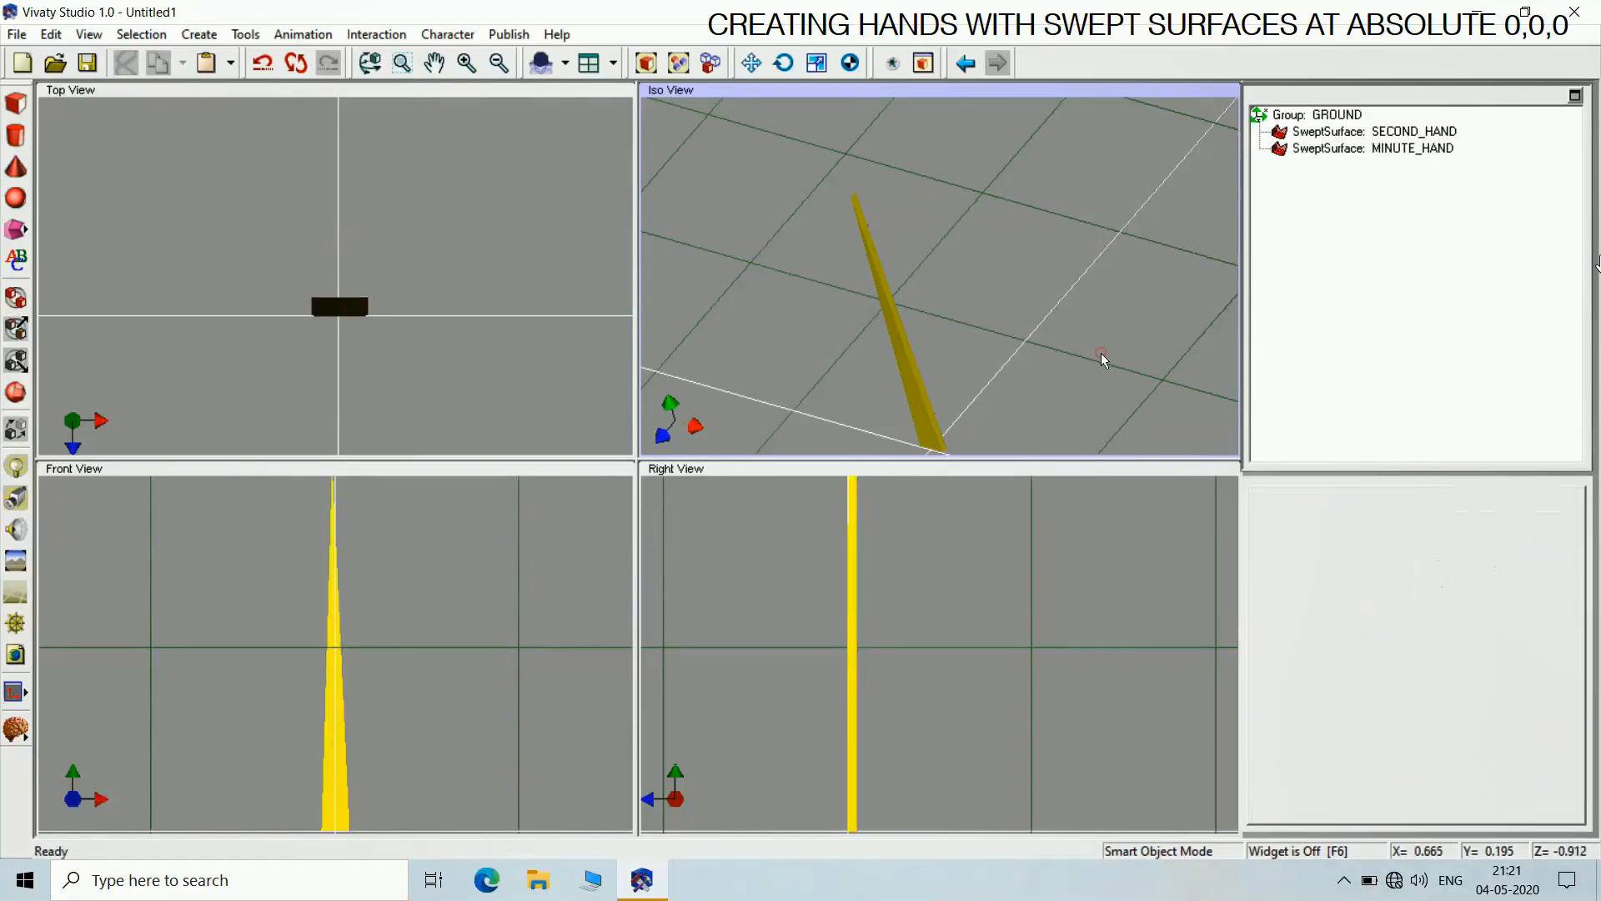
Enable uniform scaling for MINUTE_HAND and set its scale to 0.3
left_click(1311, 150)
left_click(1294, 498)
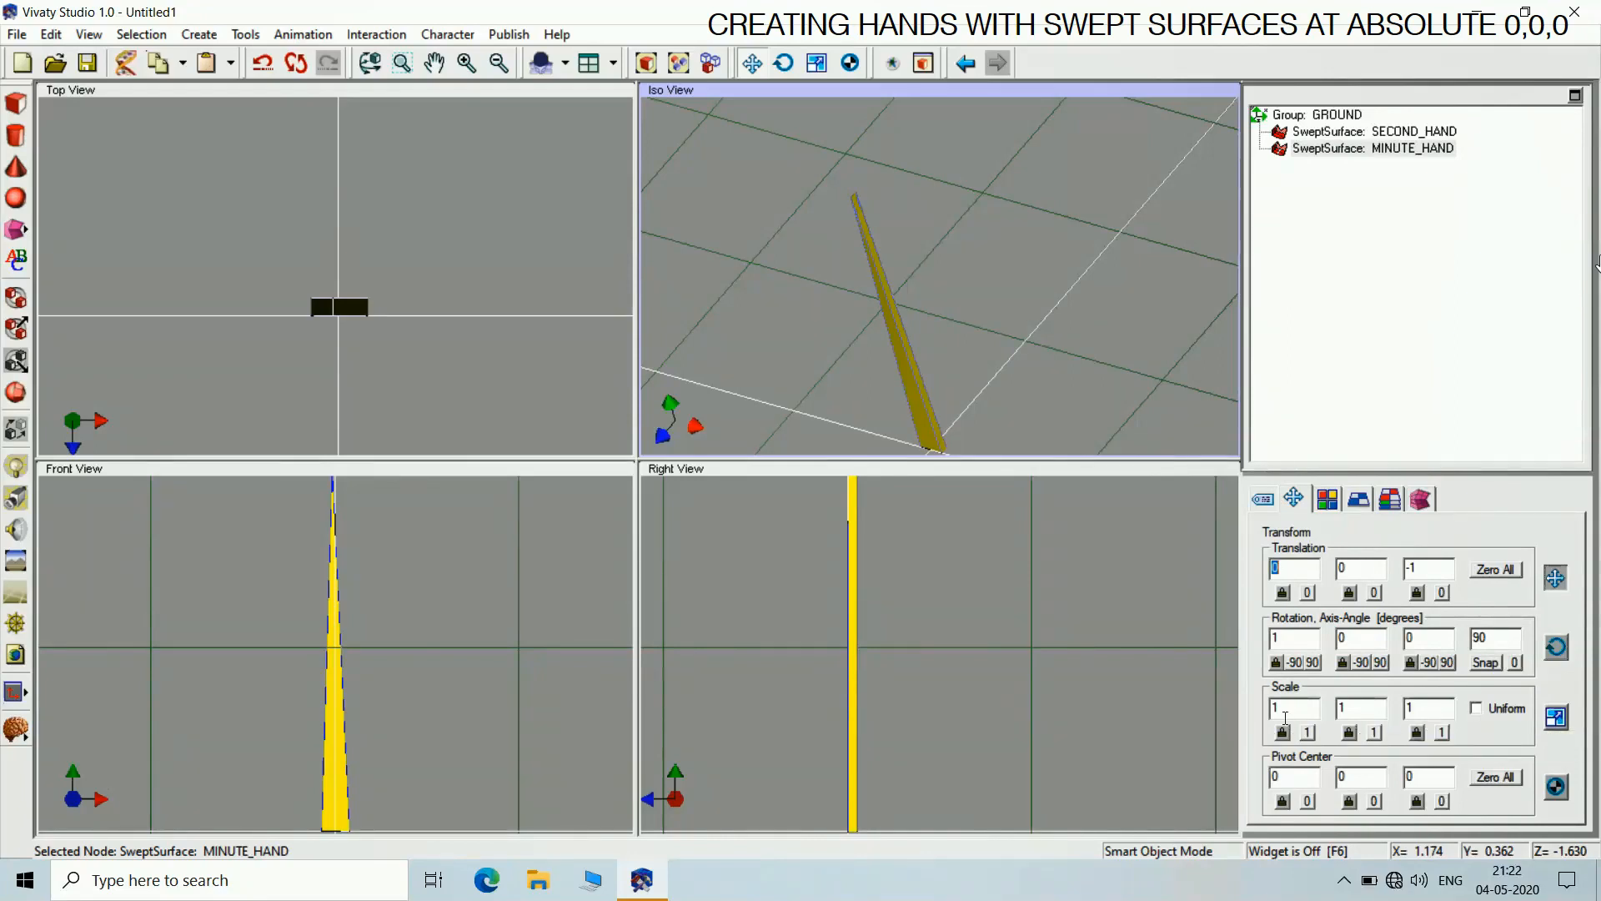
left_click(1513, 715)
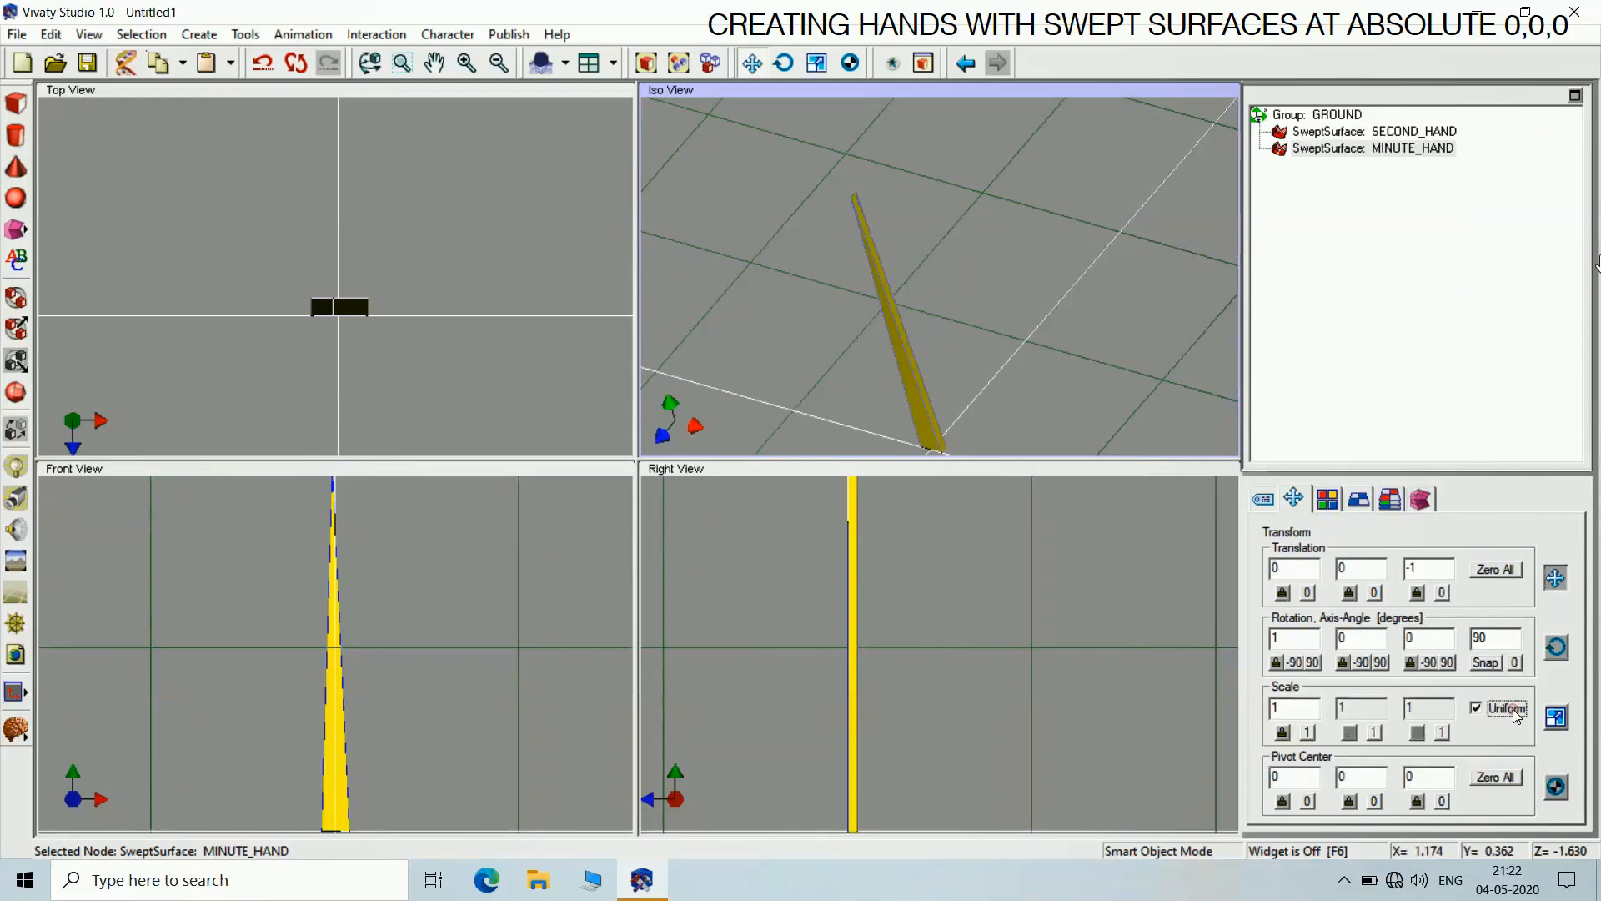
left_click(1310, 706)
type("0.3")
key("Return")
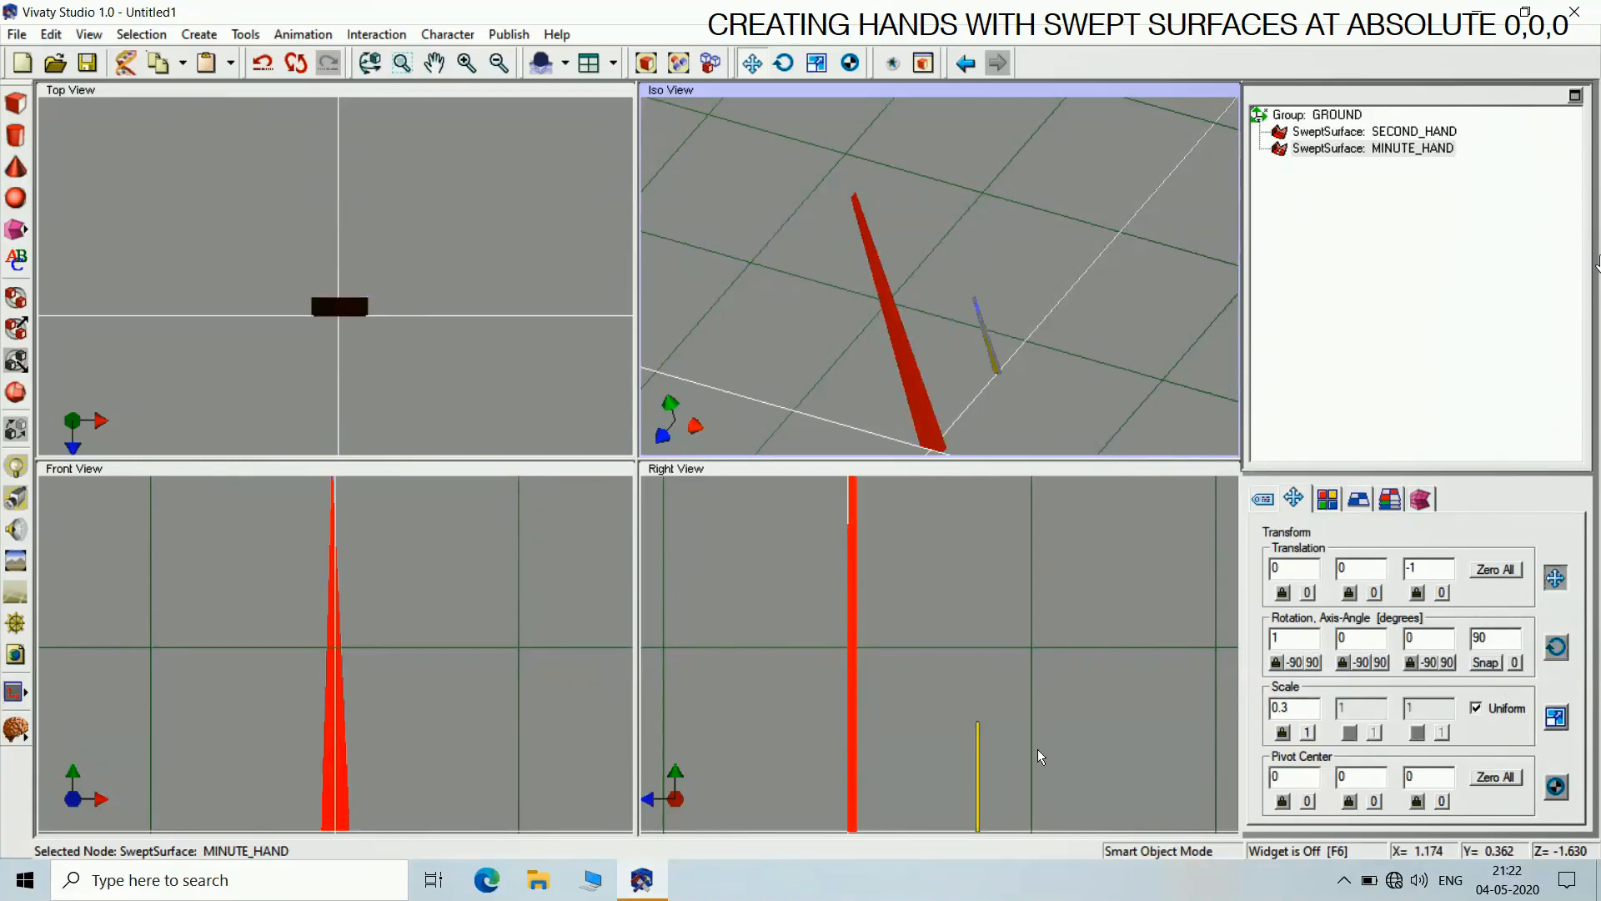
left_click(1140, 362)
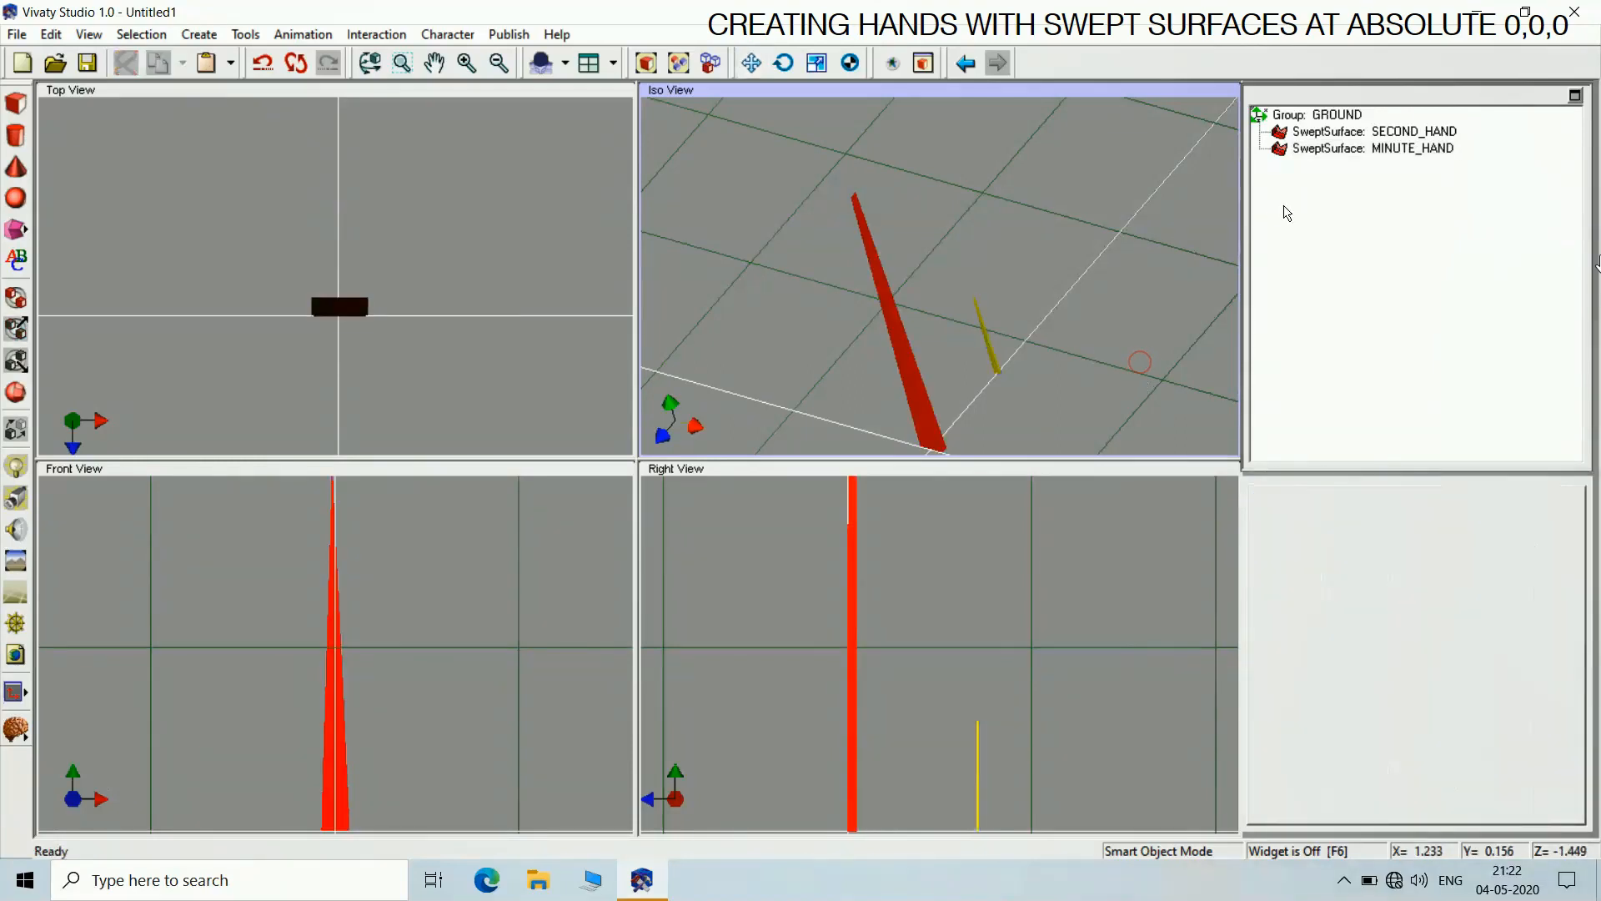
Reset all translation values of MINUTE_HAND to zero and set its Z translation to -1
left_click(1318, 148)
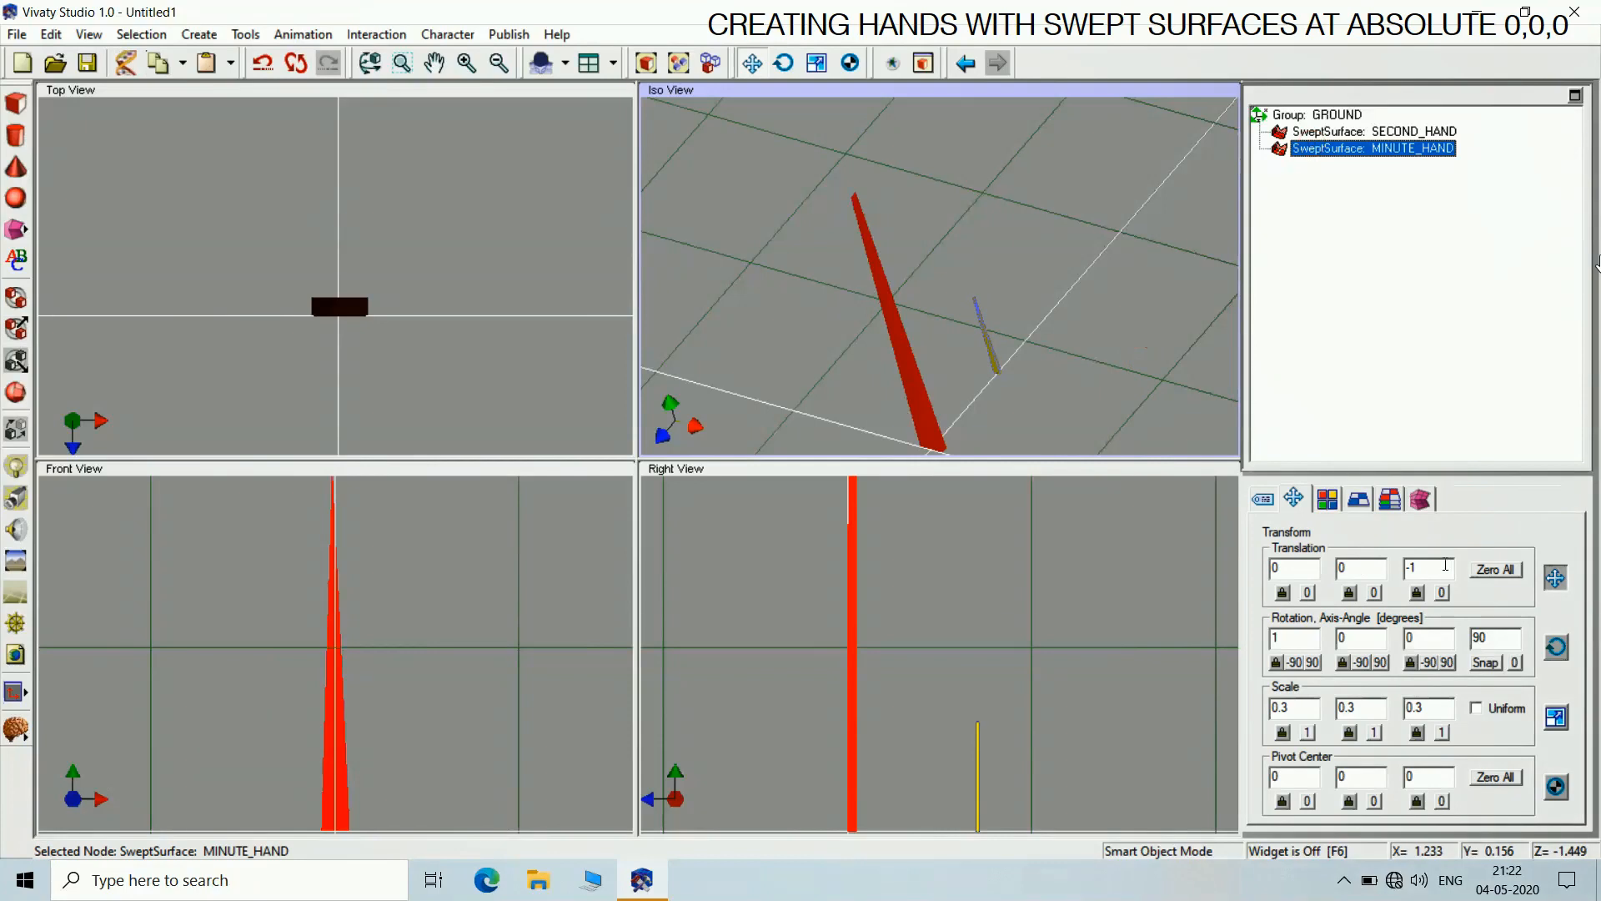
left_click(1495, 569)
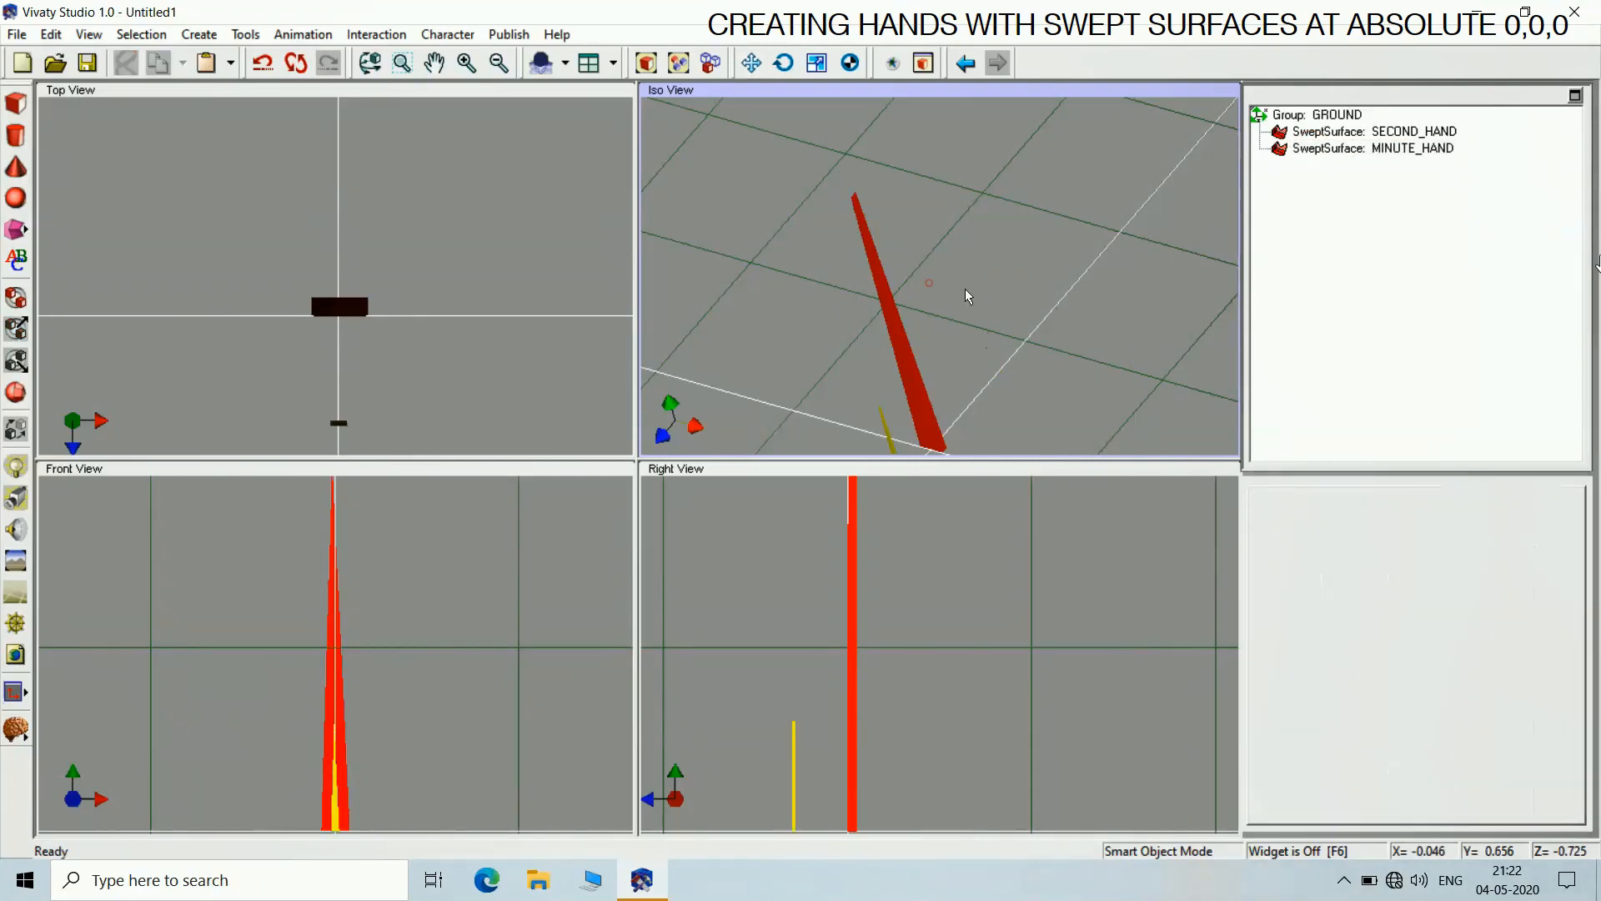
left_click(1332, 151)
left_click(1332, 152)
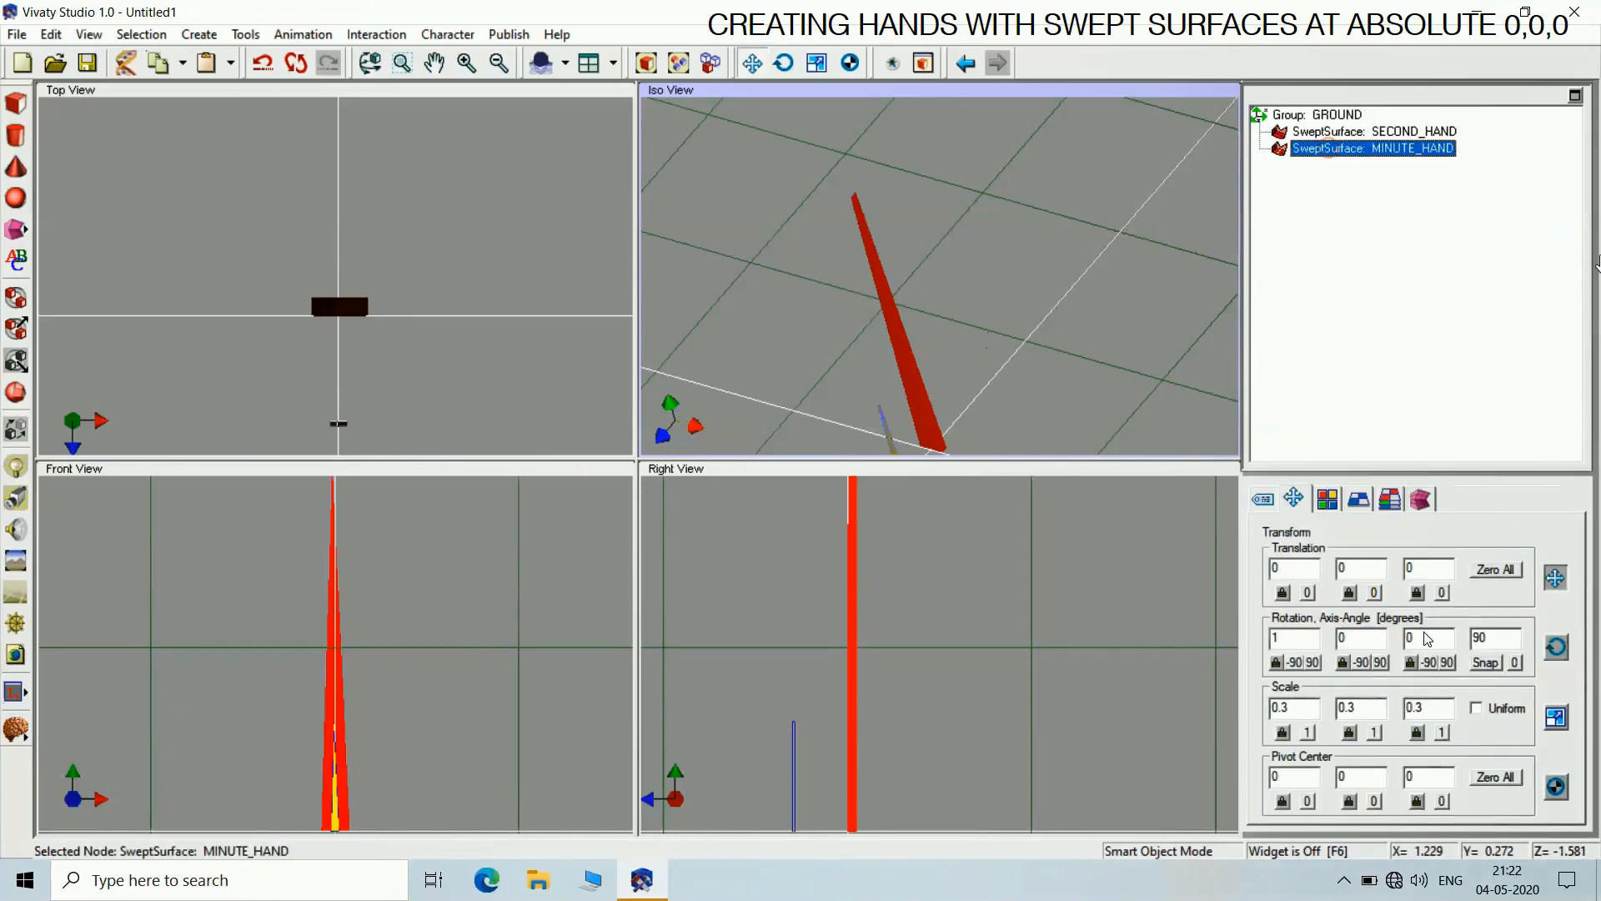
left_click(1443, 571)
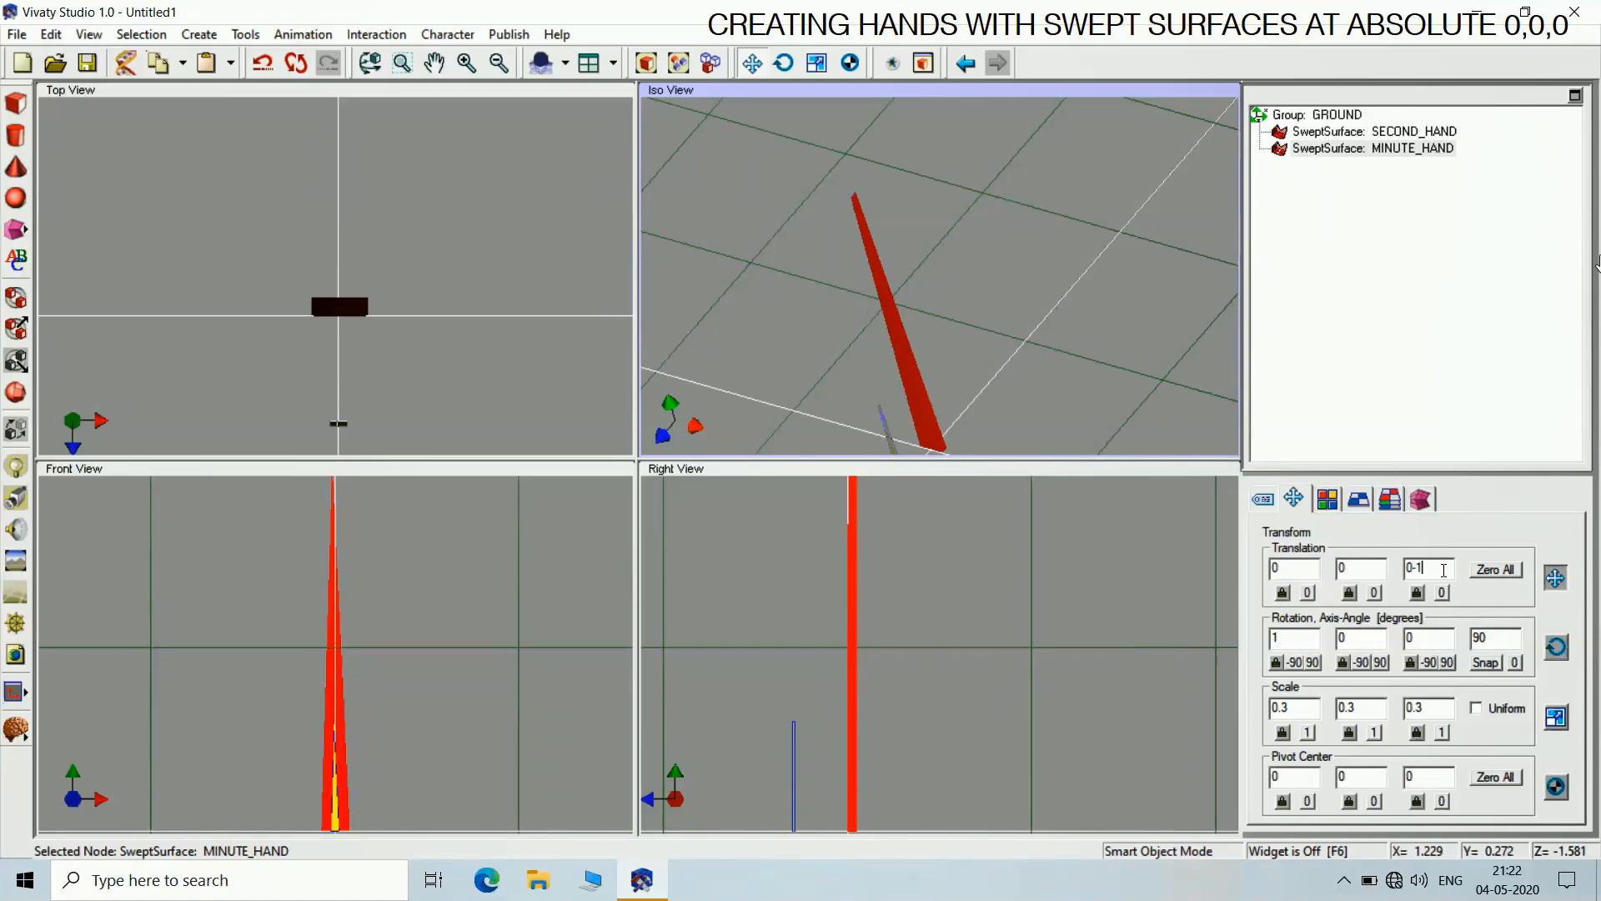
type("-1")
key("Left")
key("Left")
key("BackSpace")
key("Return")
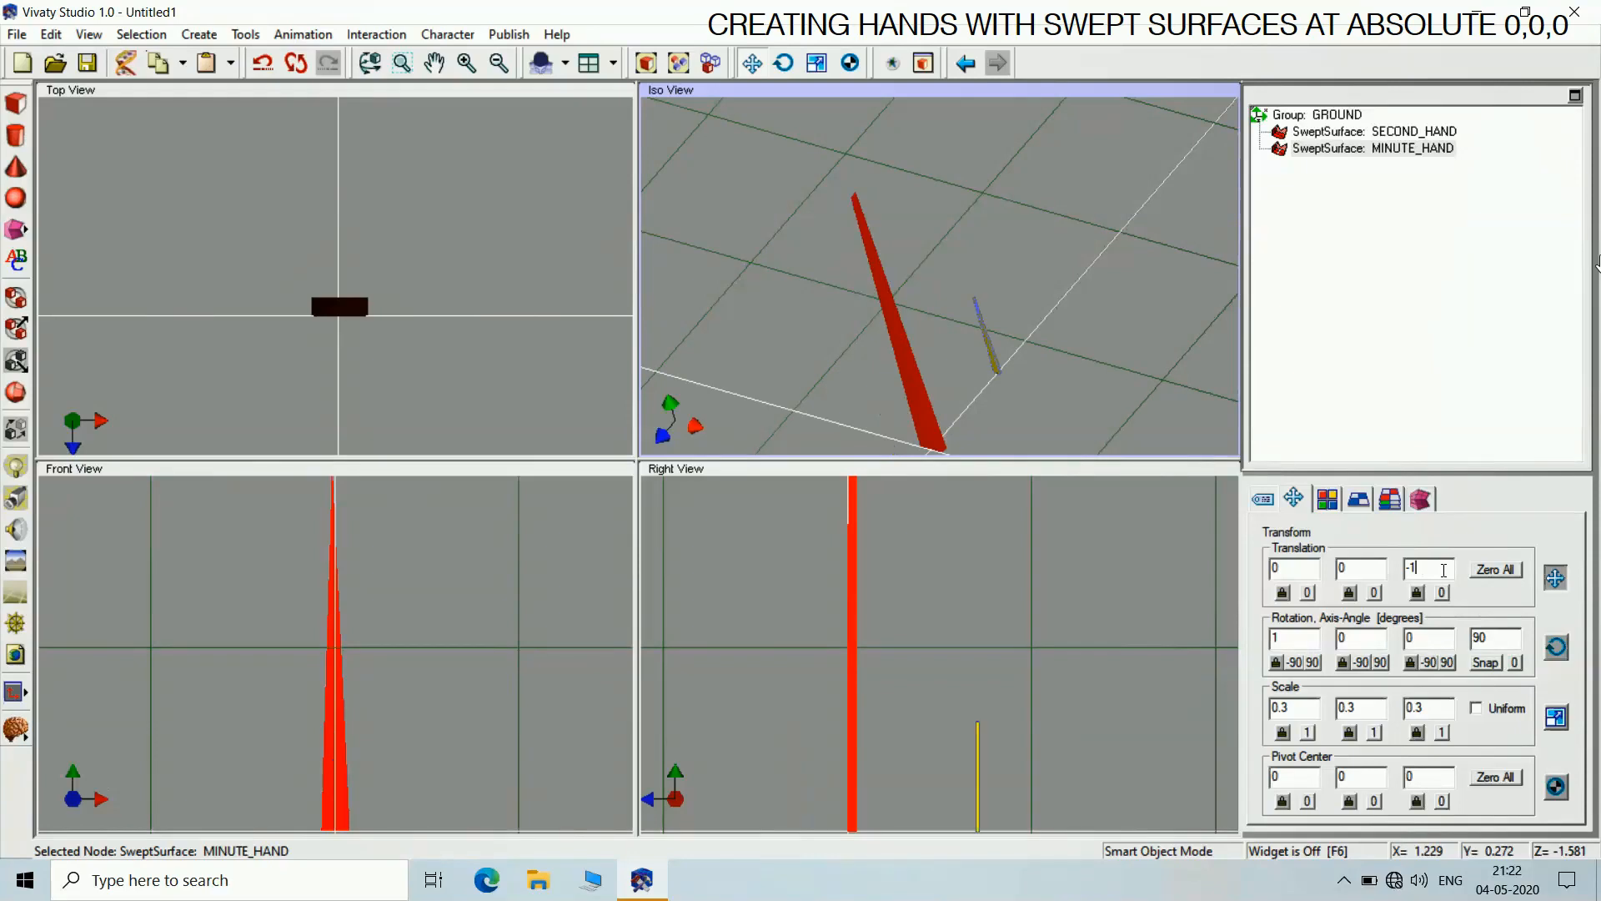
Try a Z translation of -0.5 for MINUTE_HAND
key("BackSpace")
key("BackSpace")
type("-5")
key("Return")
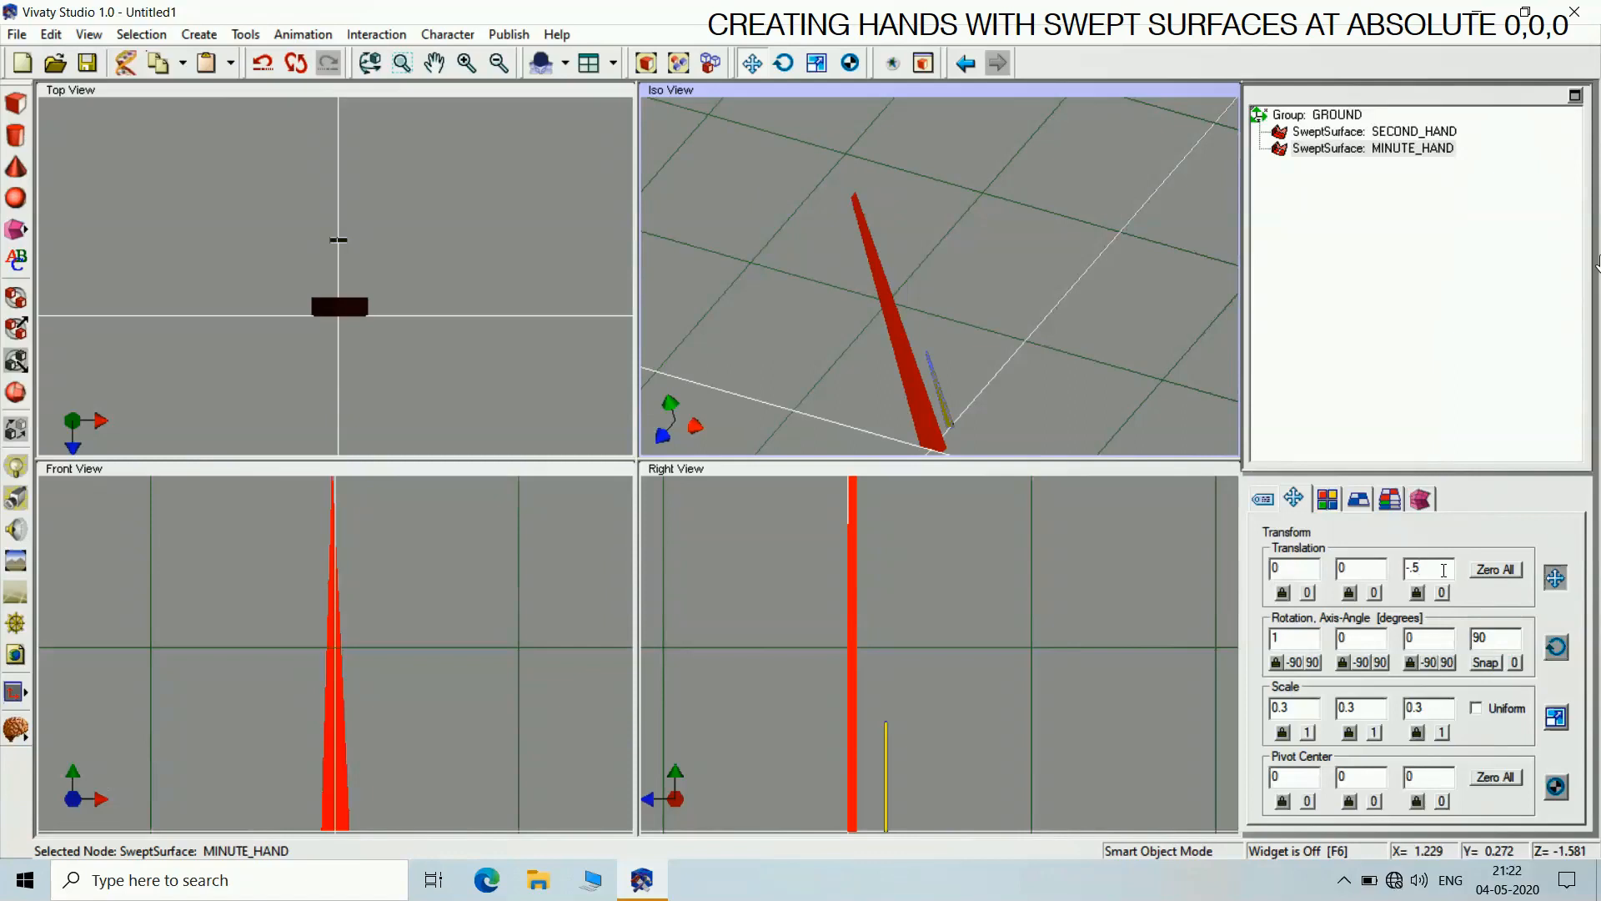
Set the Z translation of MINUTE_HAND to -0.3 to bring its base to the origin
key("BackSpace")
type(".3")
key("Return")
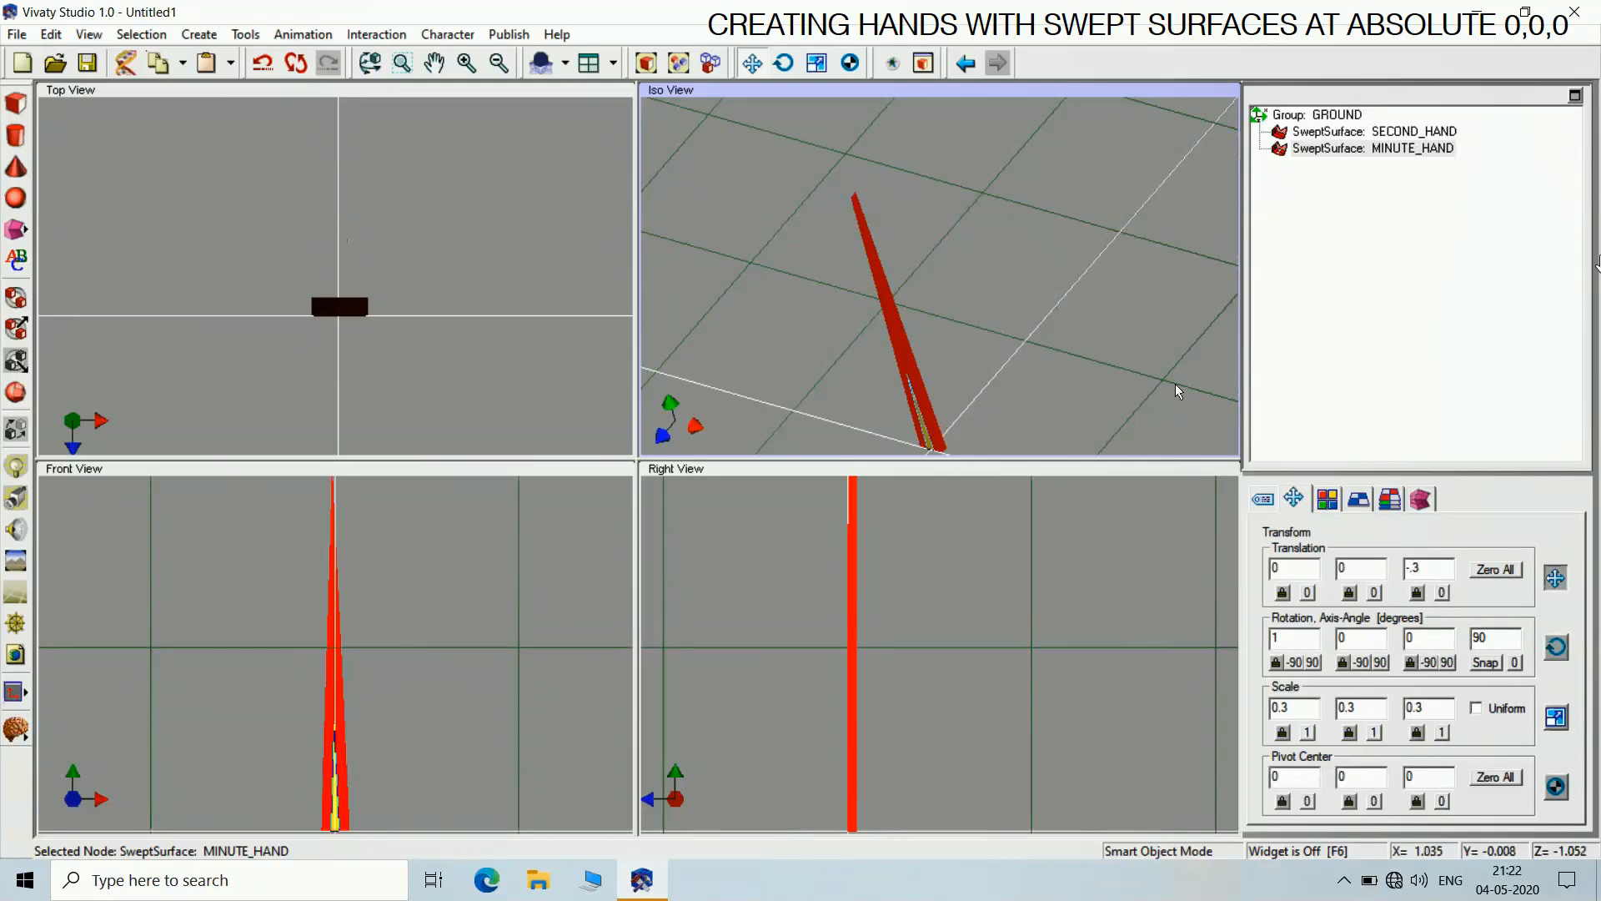
left_click(1069, 372)
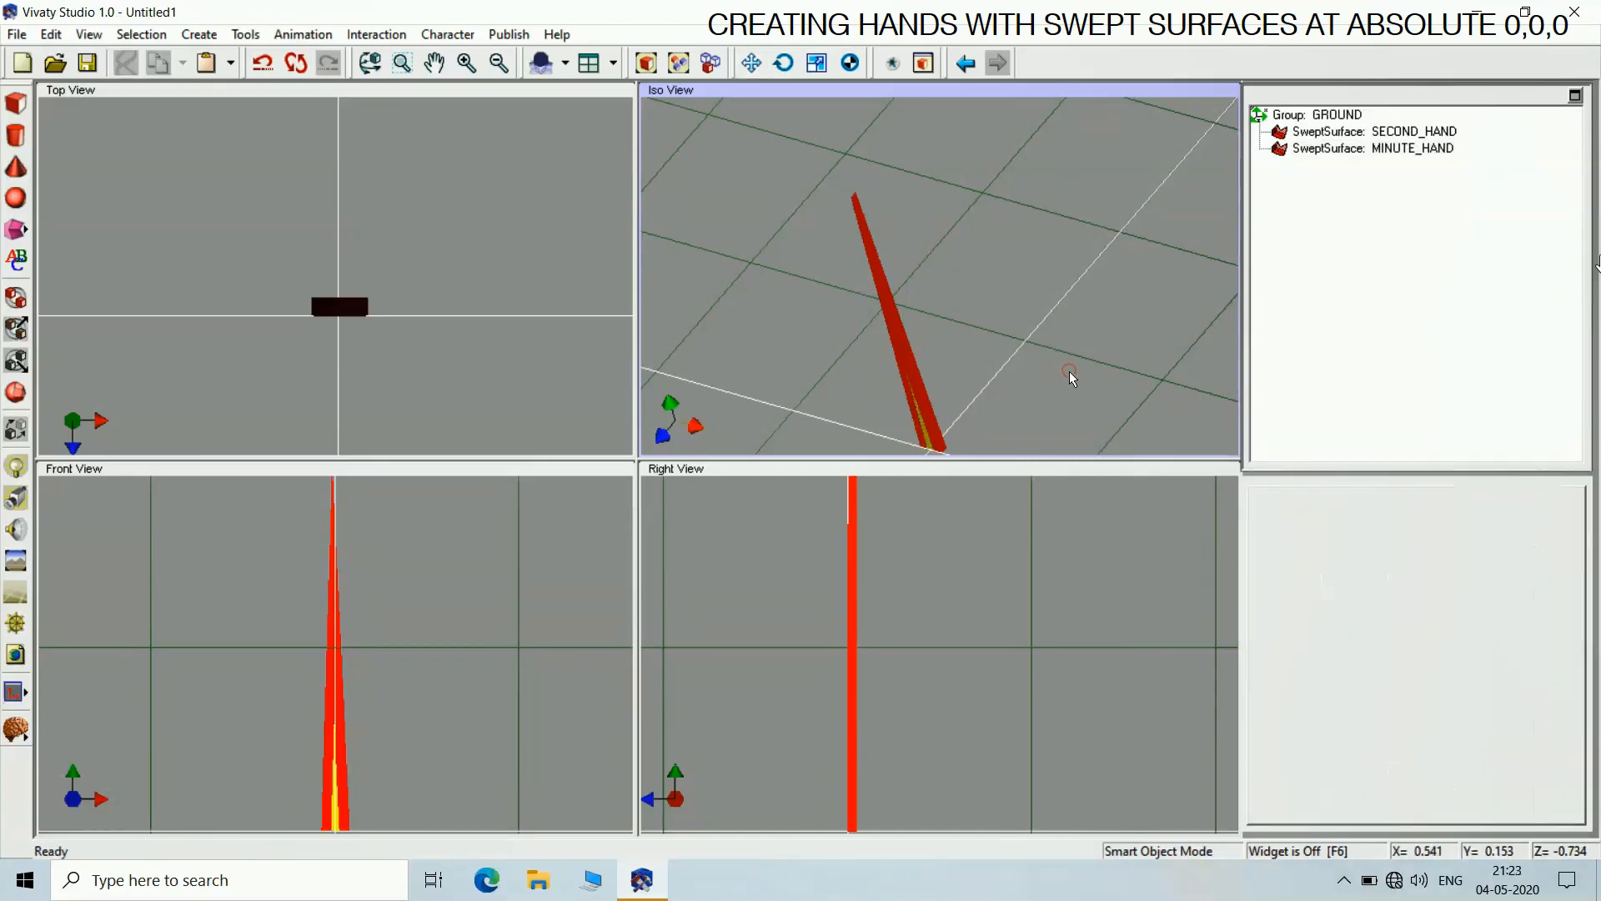
Zoom in on the base of the hands in the Iso view to check MINUTE_HAND against the origin
left_click(466, 63)
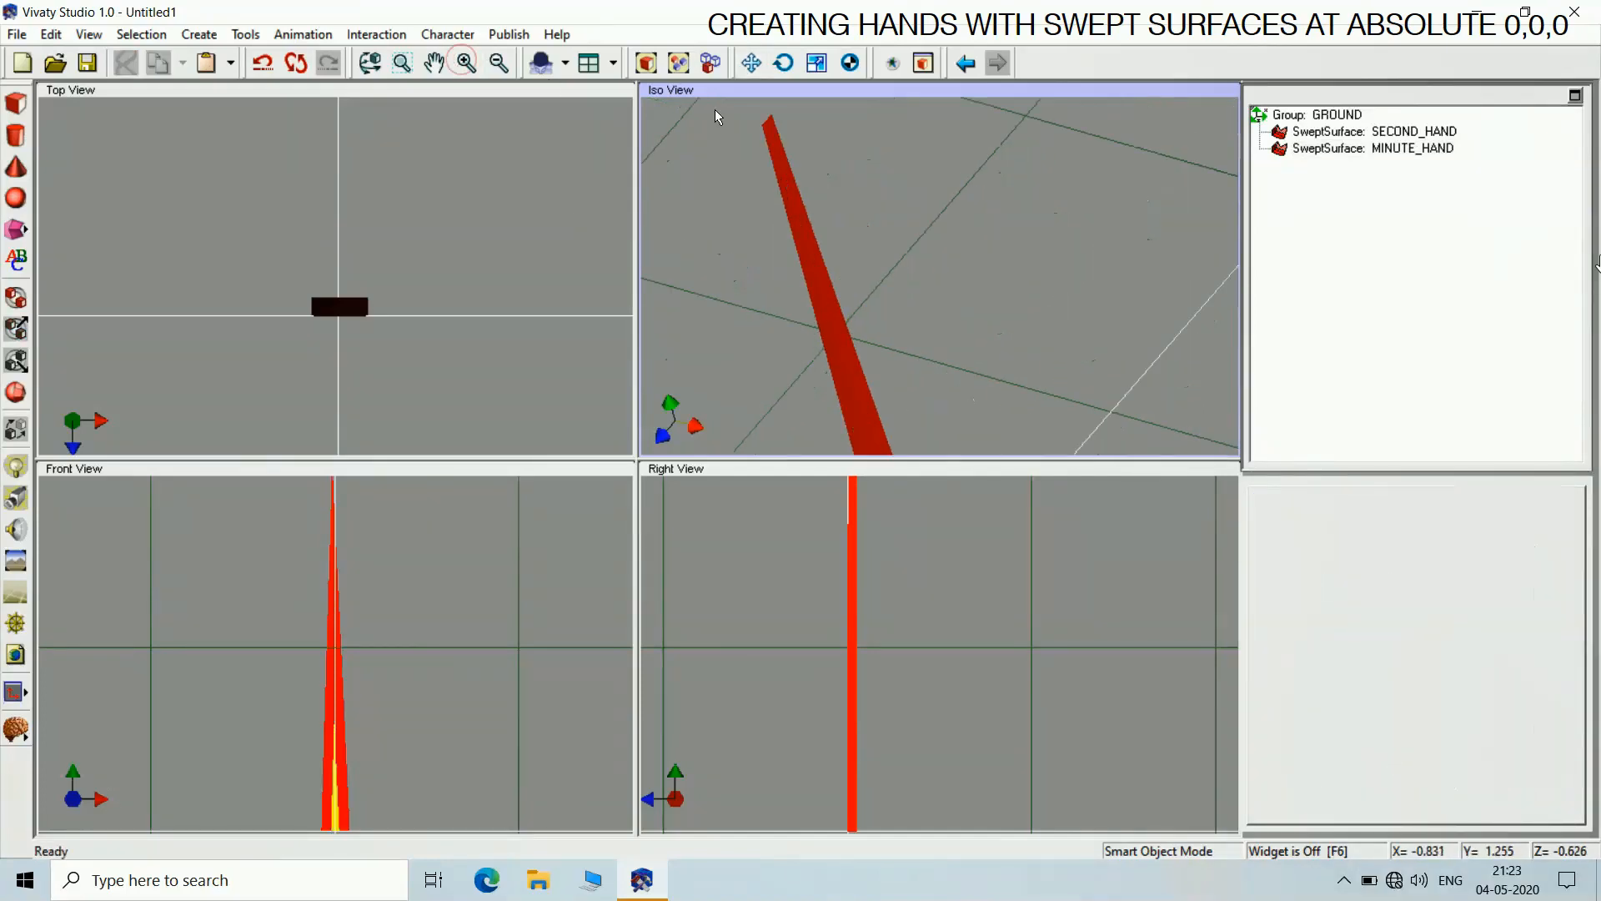
left_click(507, 67)
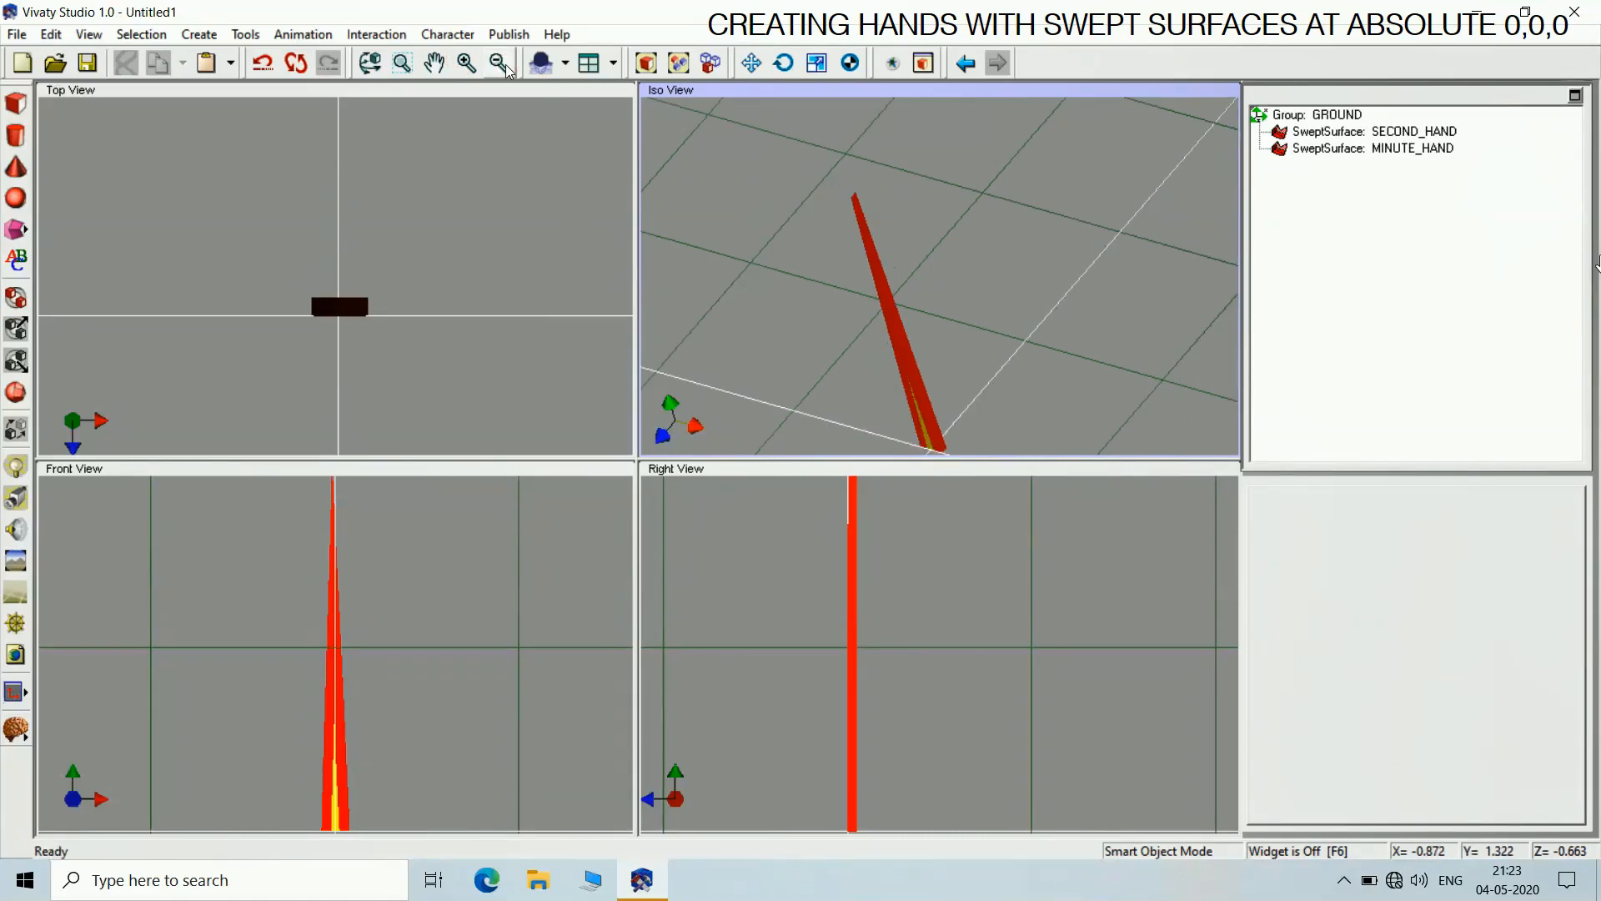
left_click(401, 63)
left_click_drag(835, 378, 948, 456)
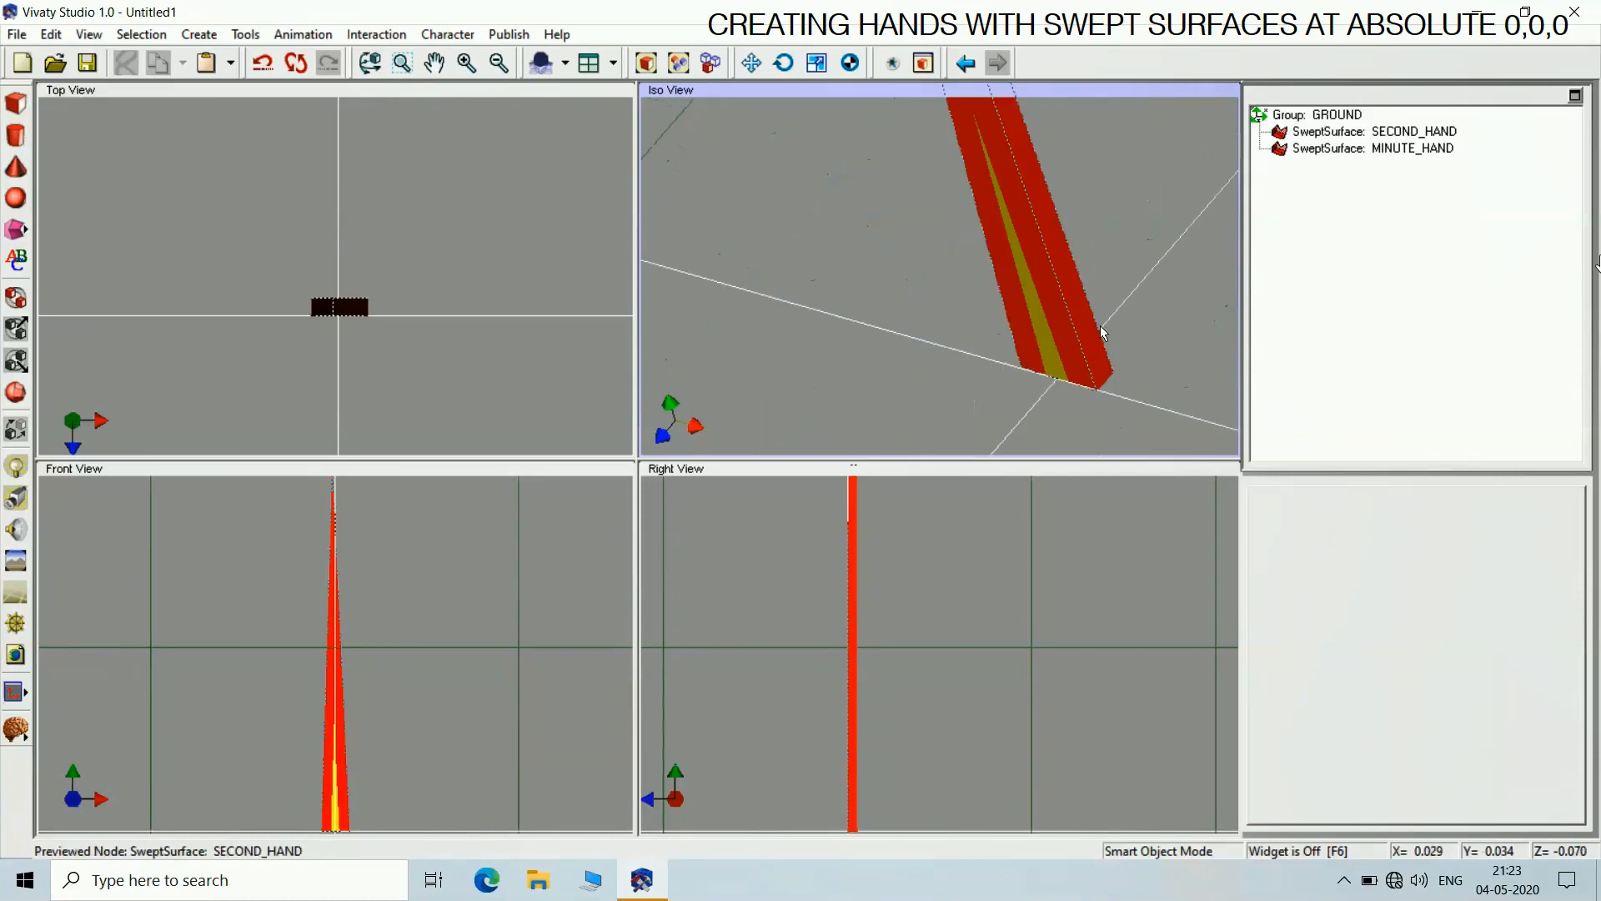
left_click(1141, 282)
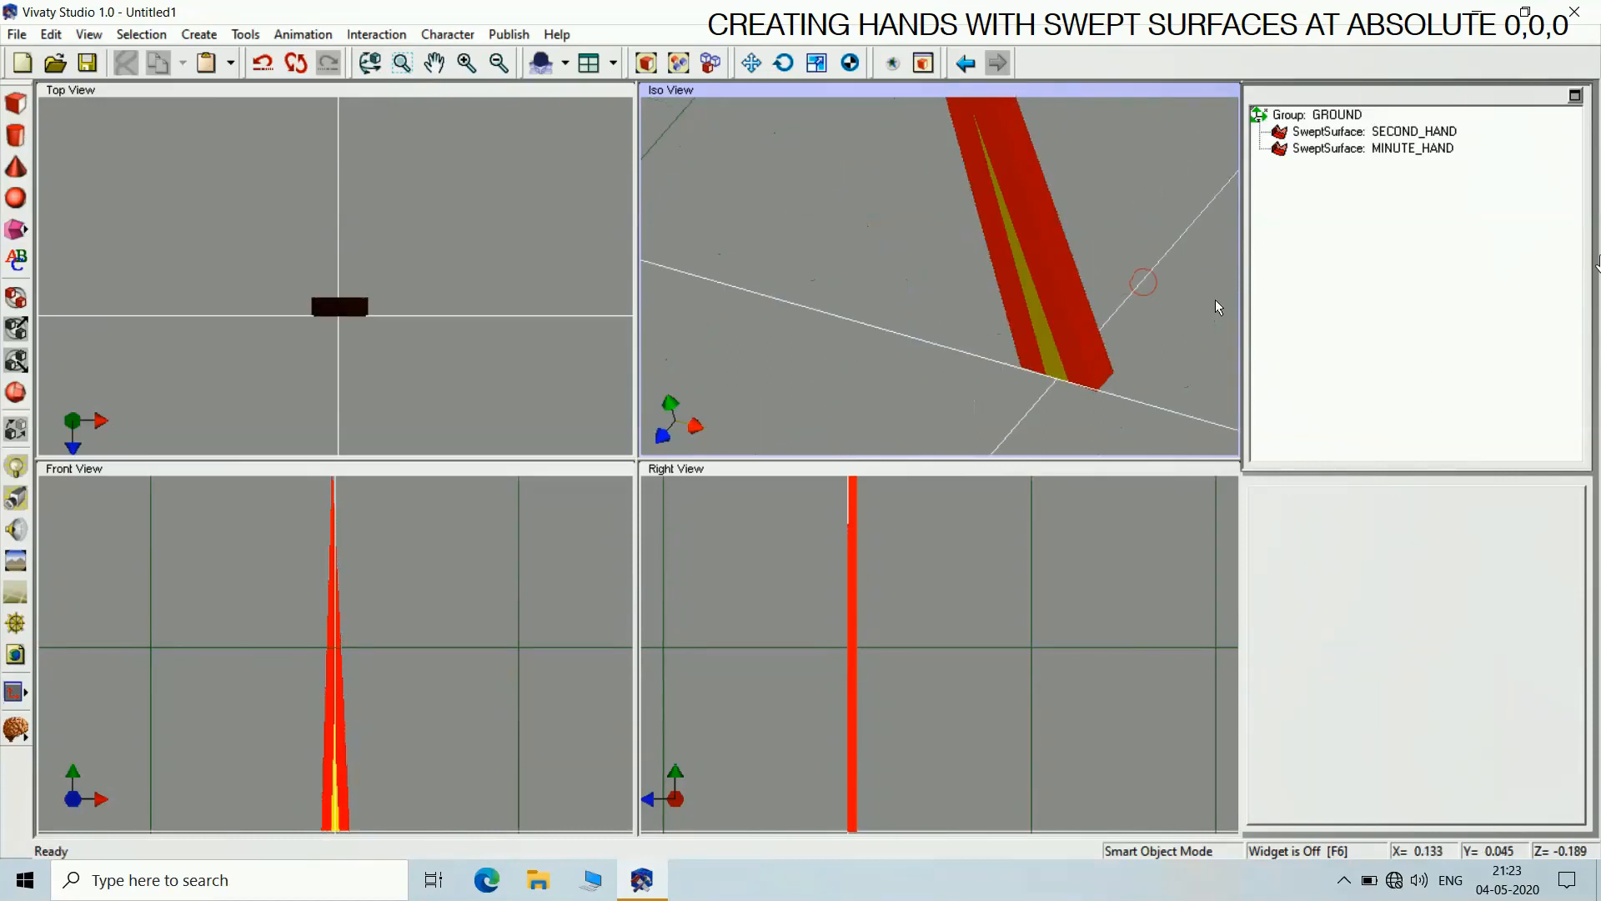
Duplicate MINUTE_HAND and apply the Black material to the copy
left_click(1361, 150)
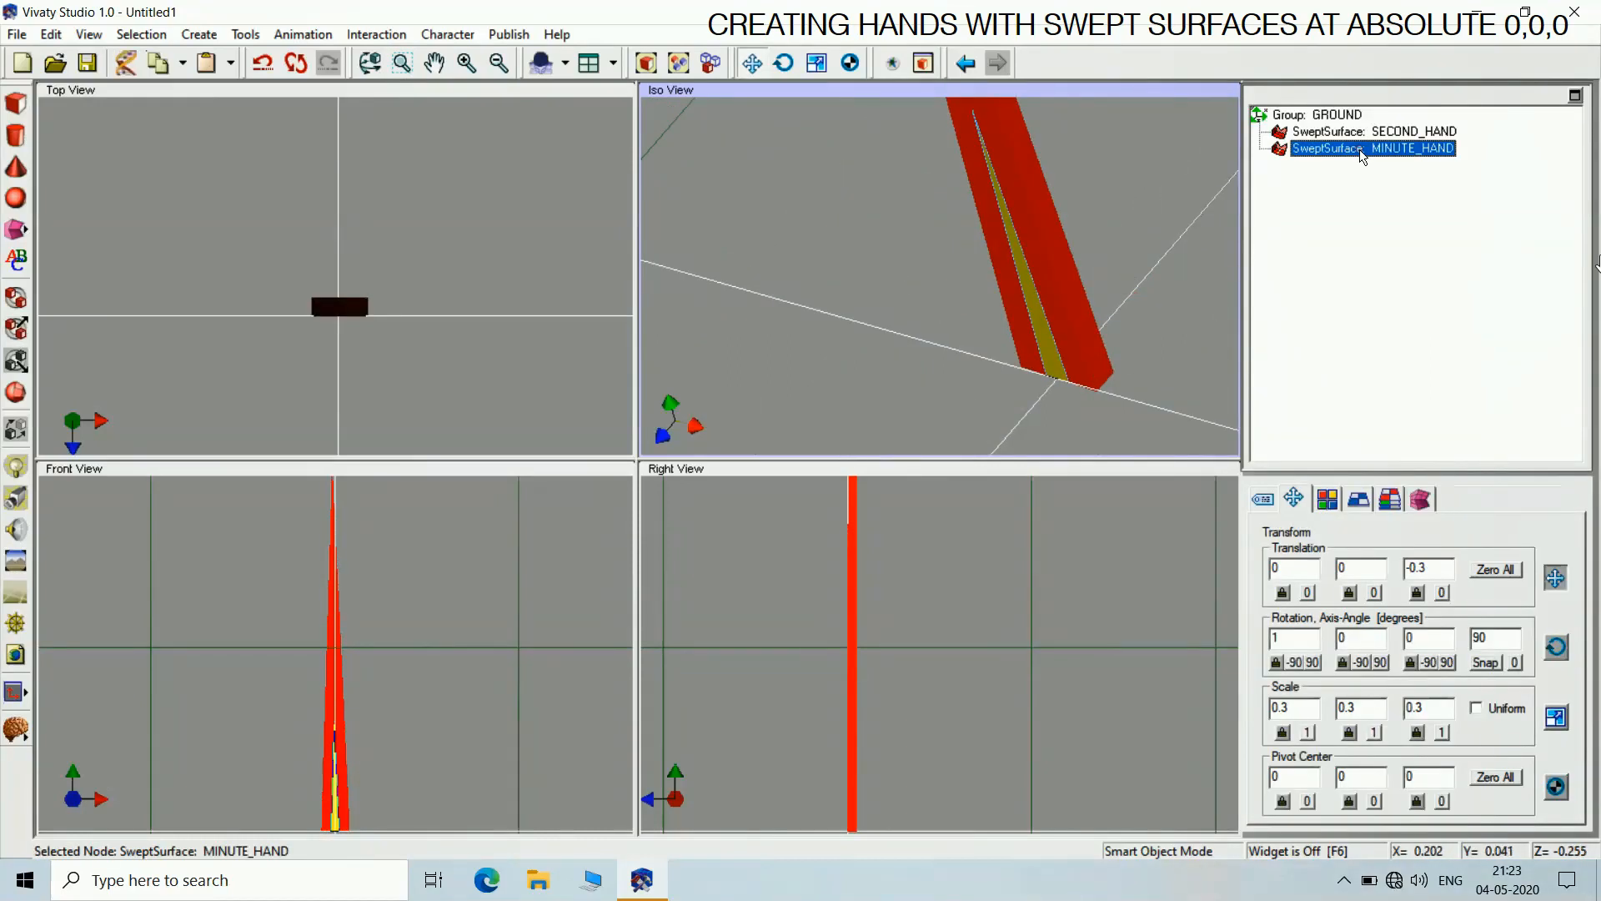
right_click(1363, 157)
left_click(1348, 334)
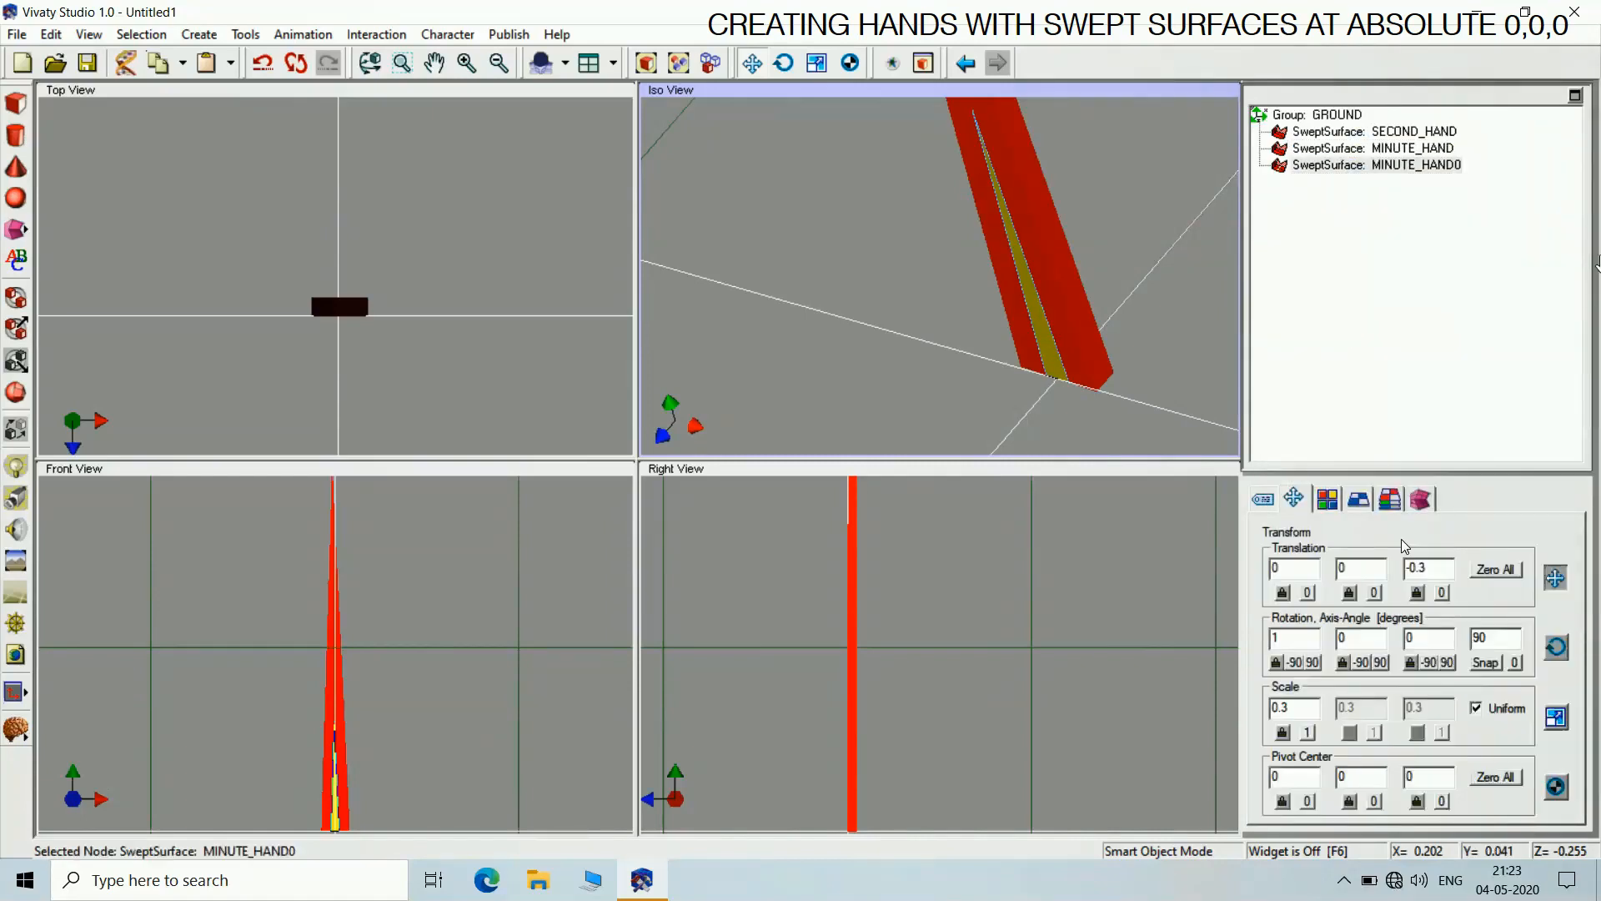
left_click(1327, 498)
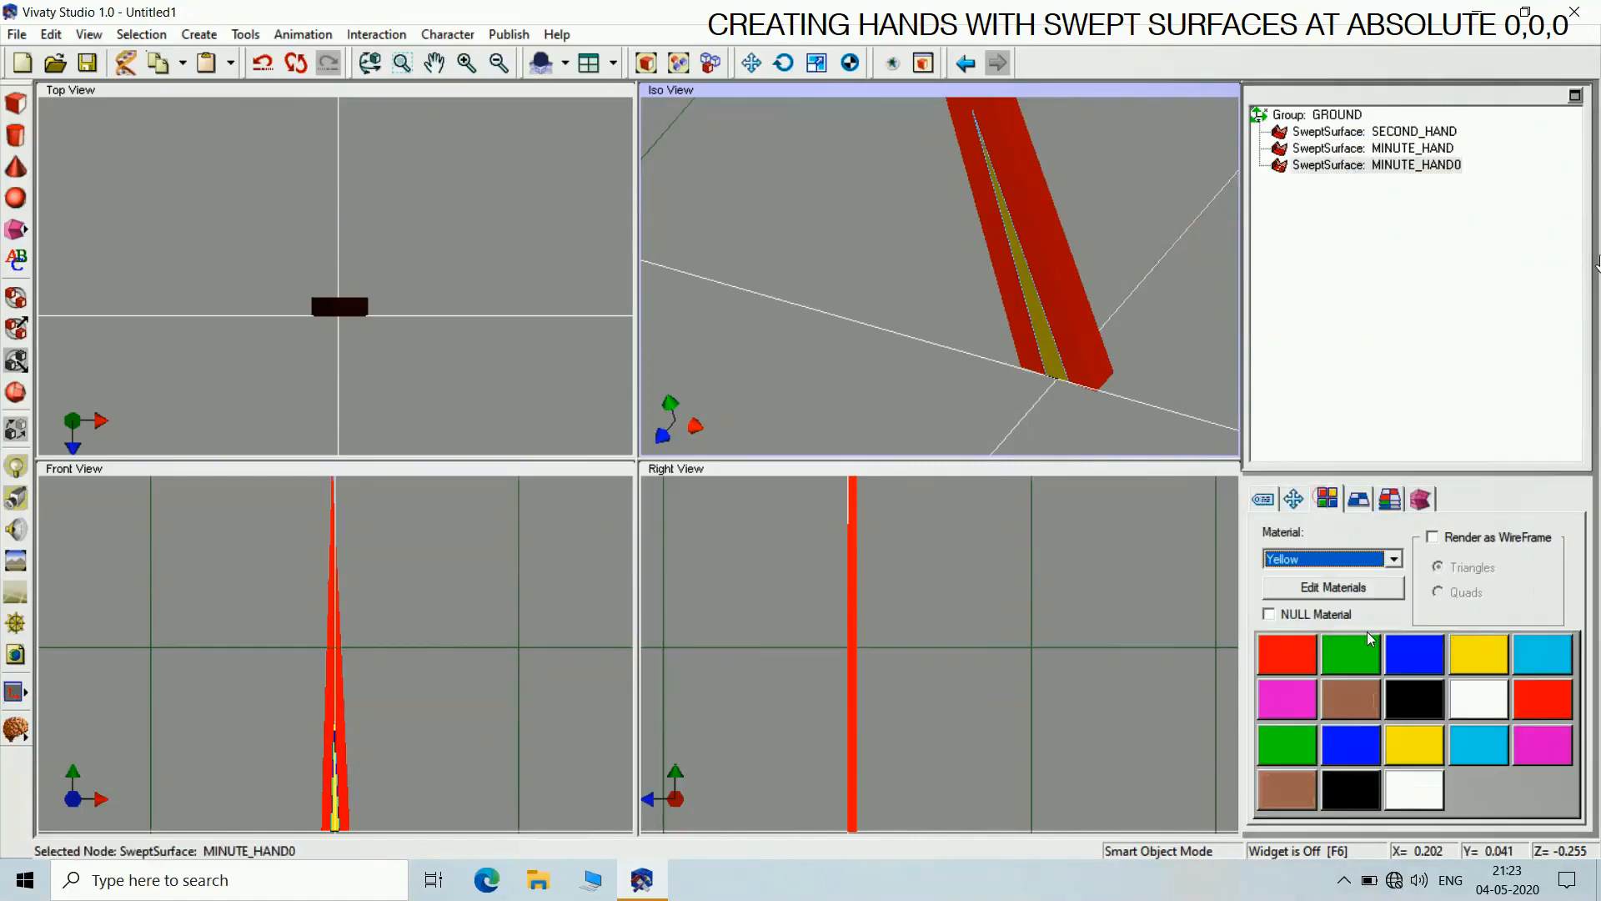
left_click(1412, 696)
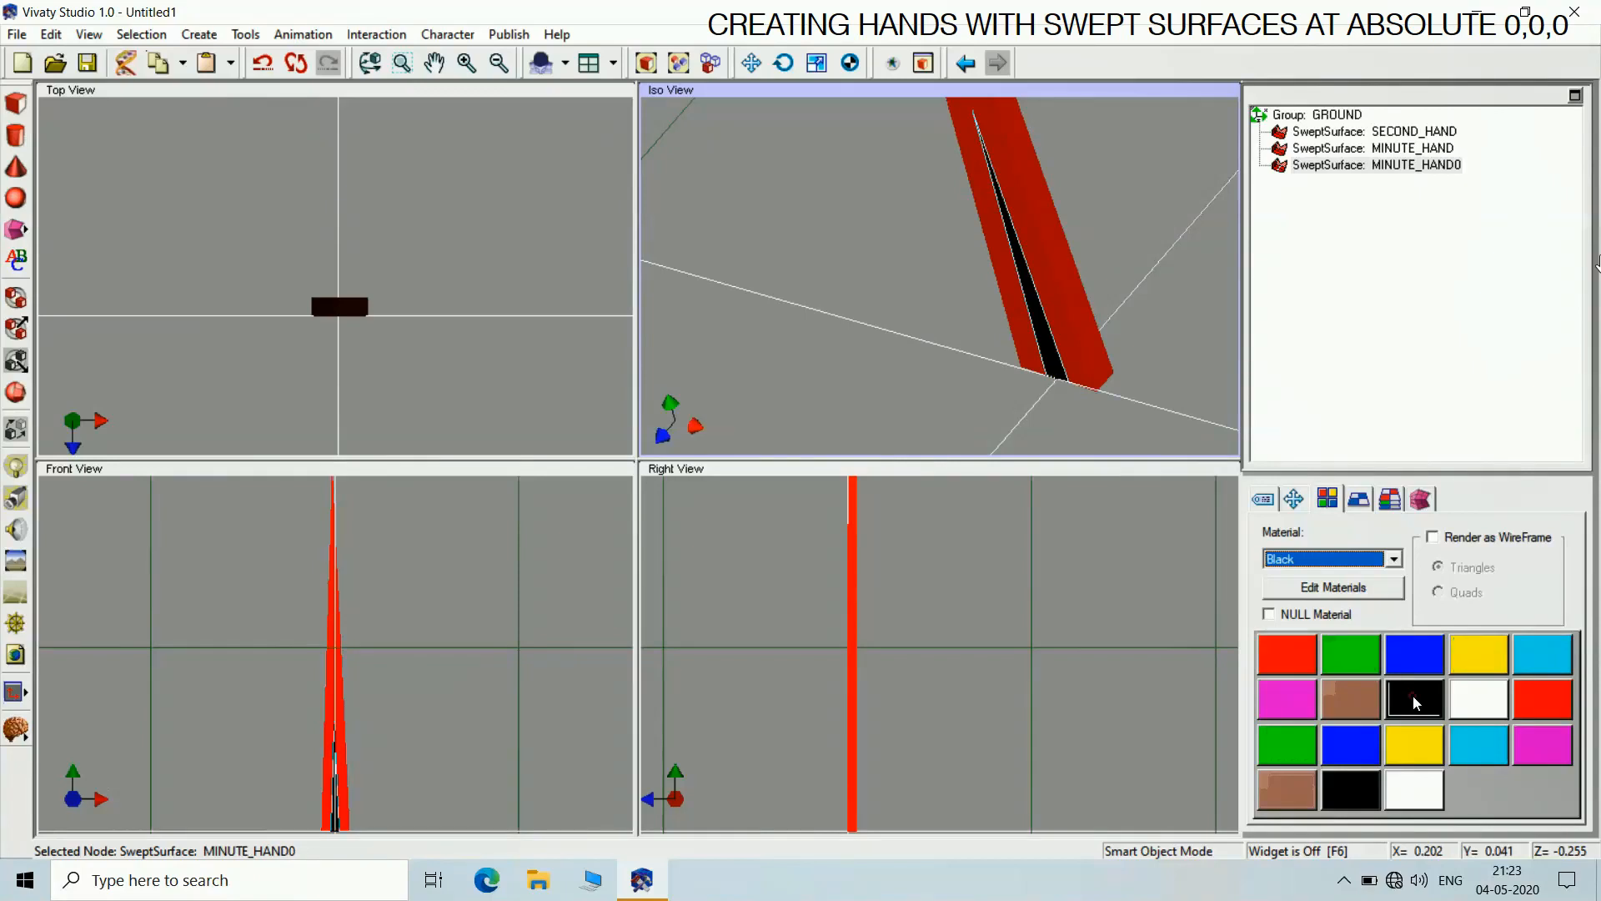
left_click(1388, 364)
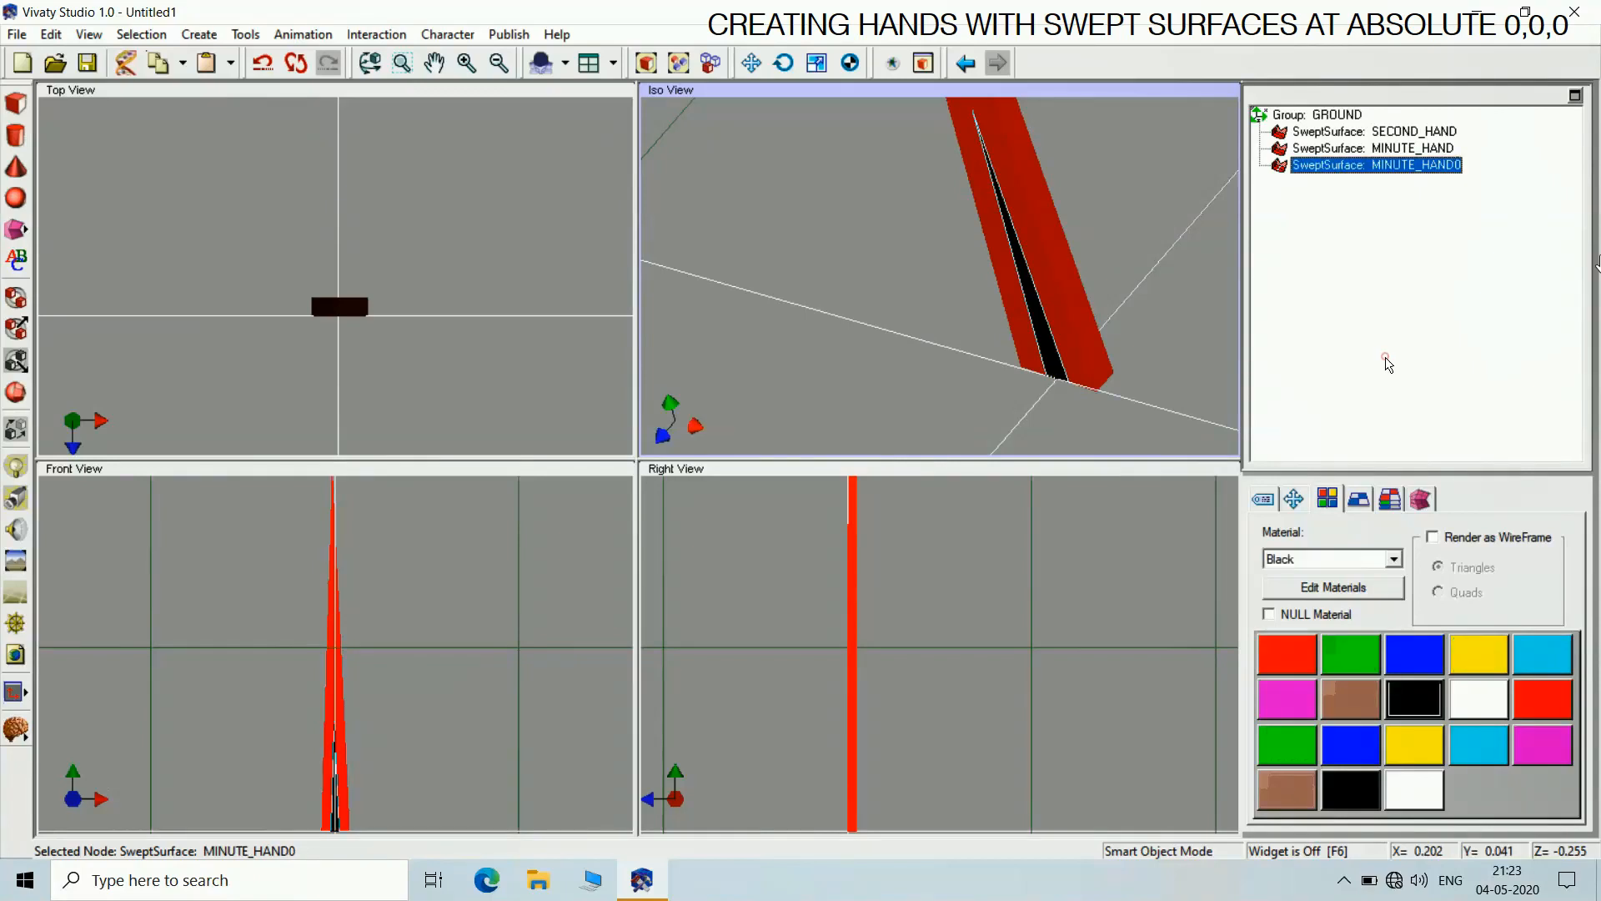
Rename the black copy of the minute hand HOUR_HAND
left_click(1264, 500)
left_click(1399, 576)
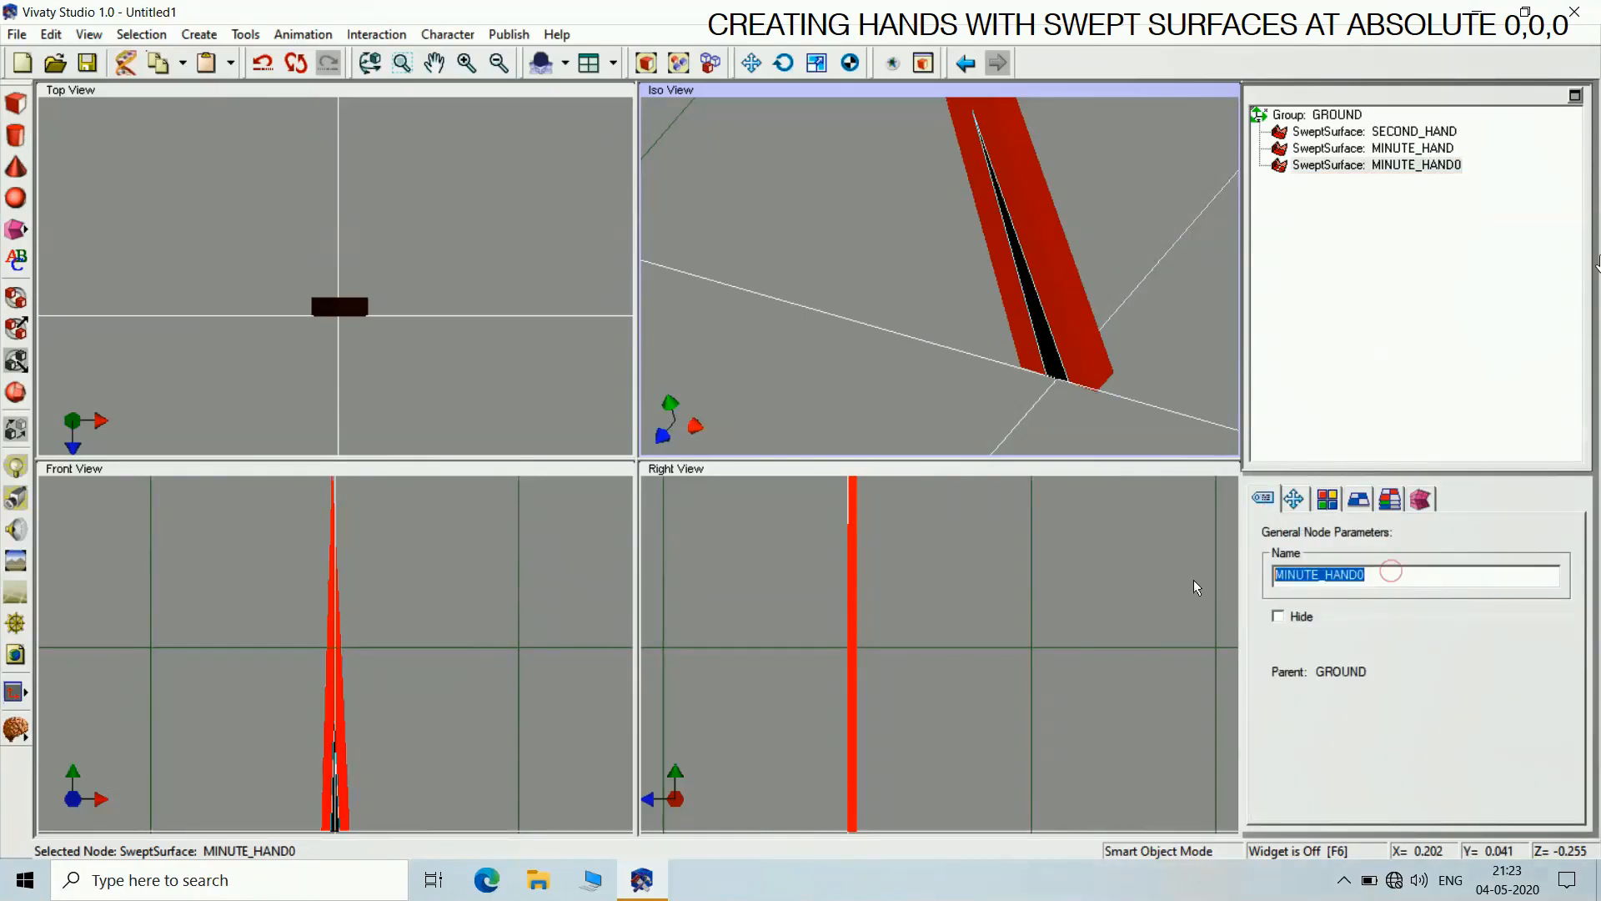
type("H")
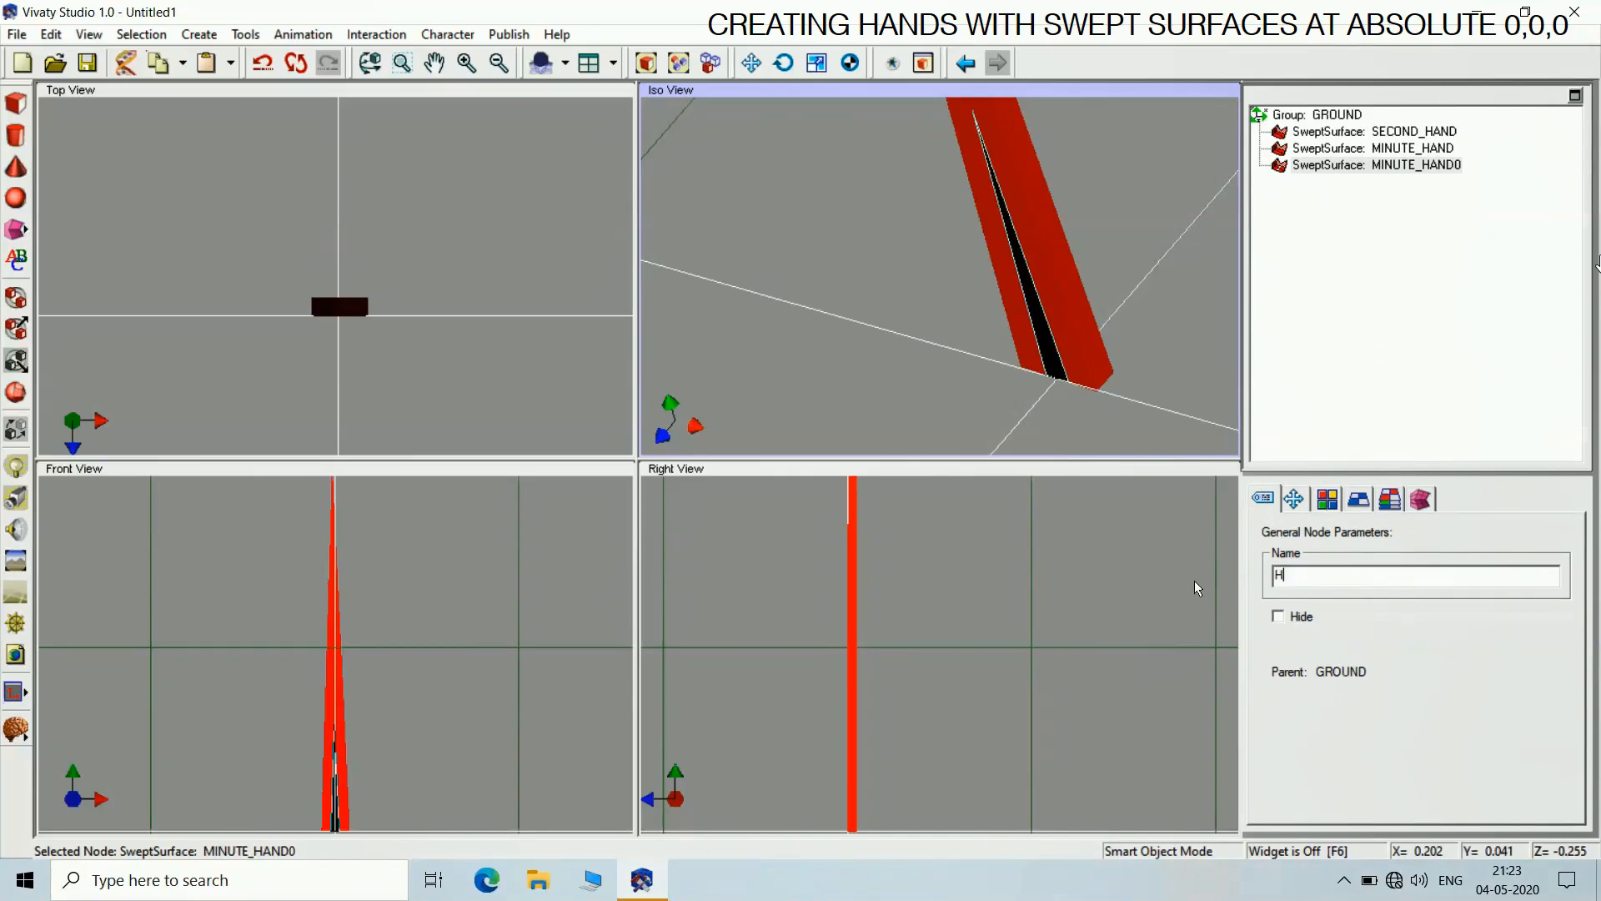
type("OUR_HAND")
key("Return")
left_click(906, 265)
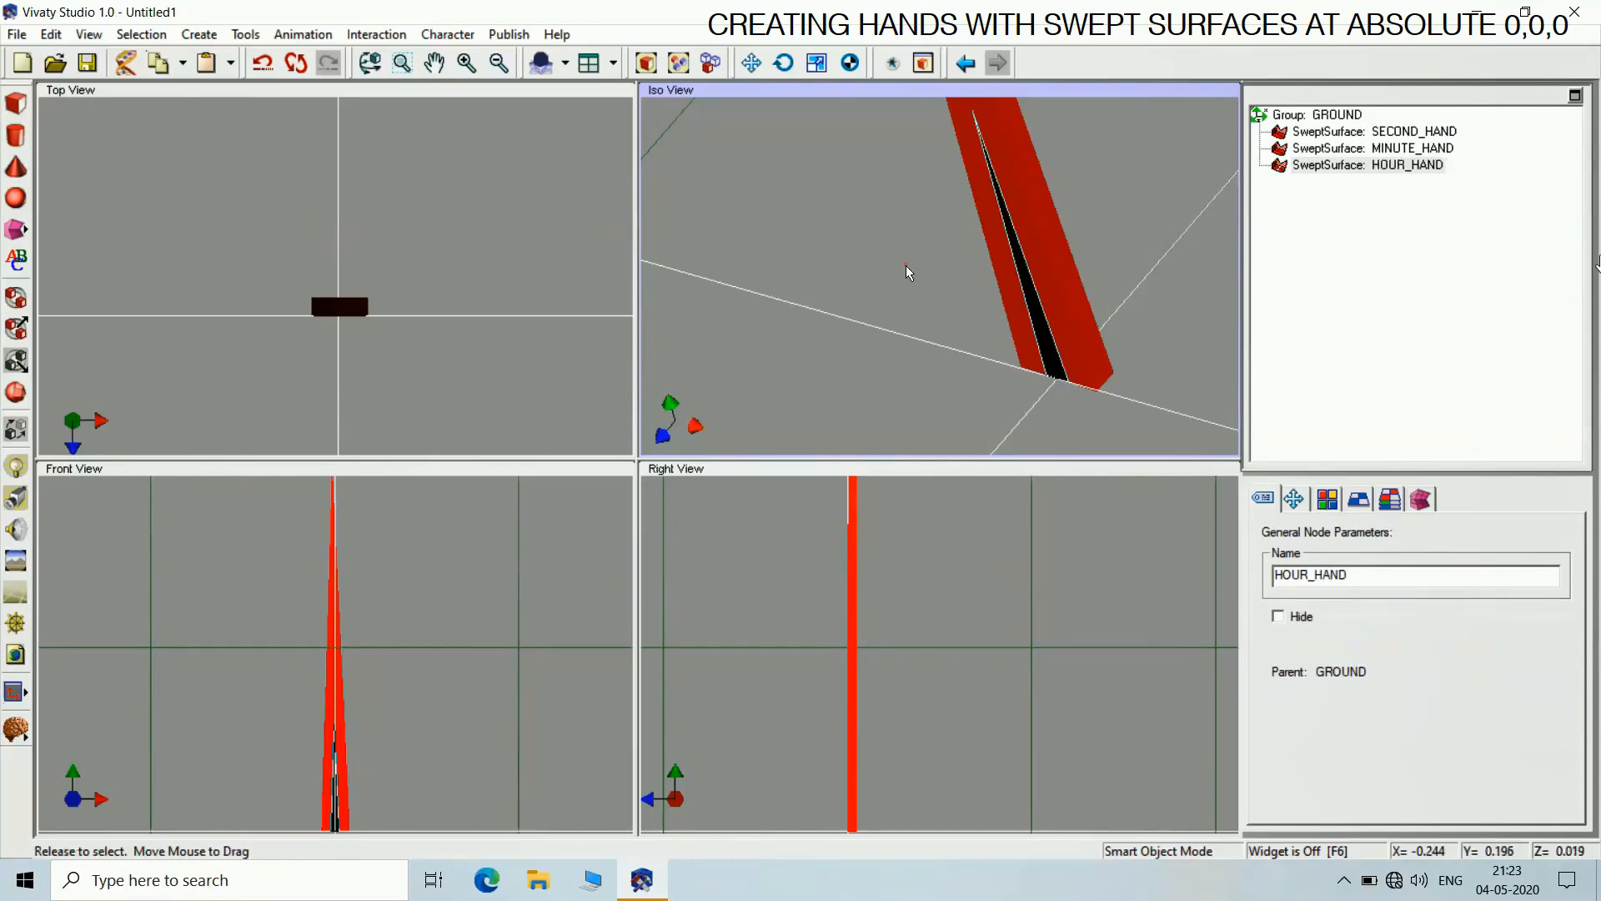
left_click(1173, 283)
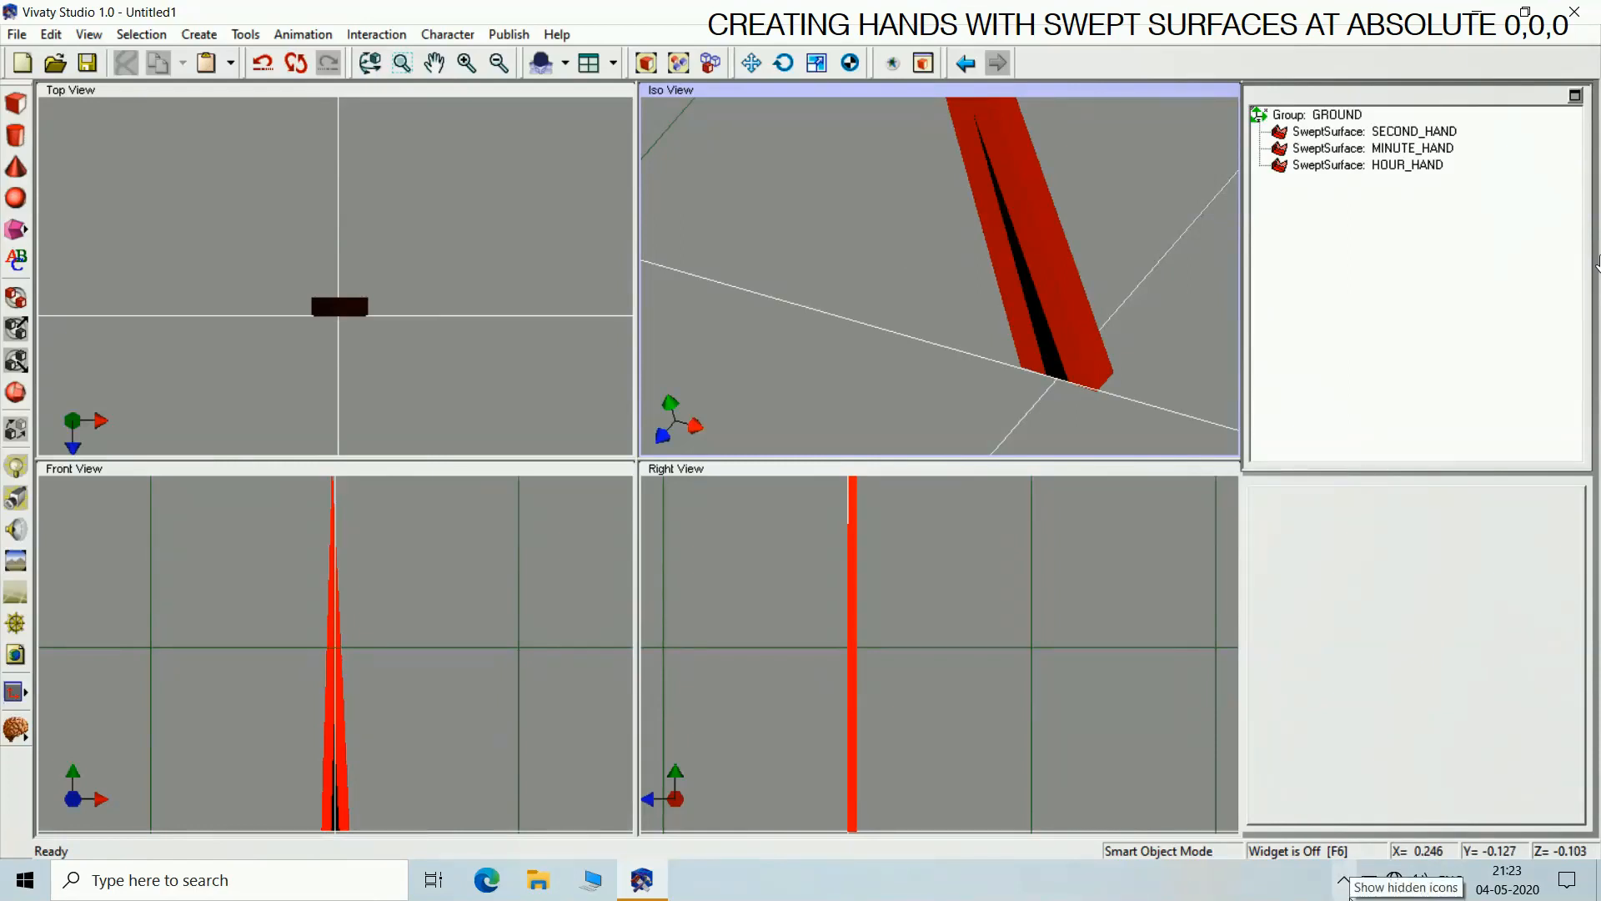
left_click(1349, 894)
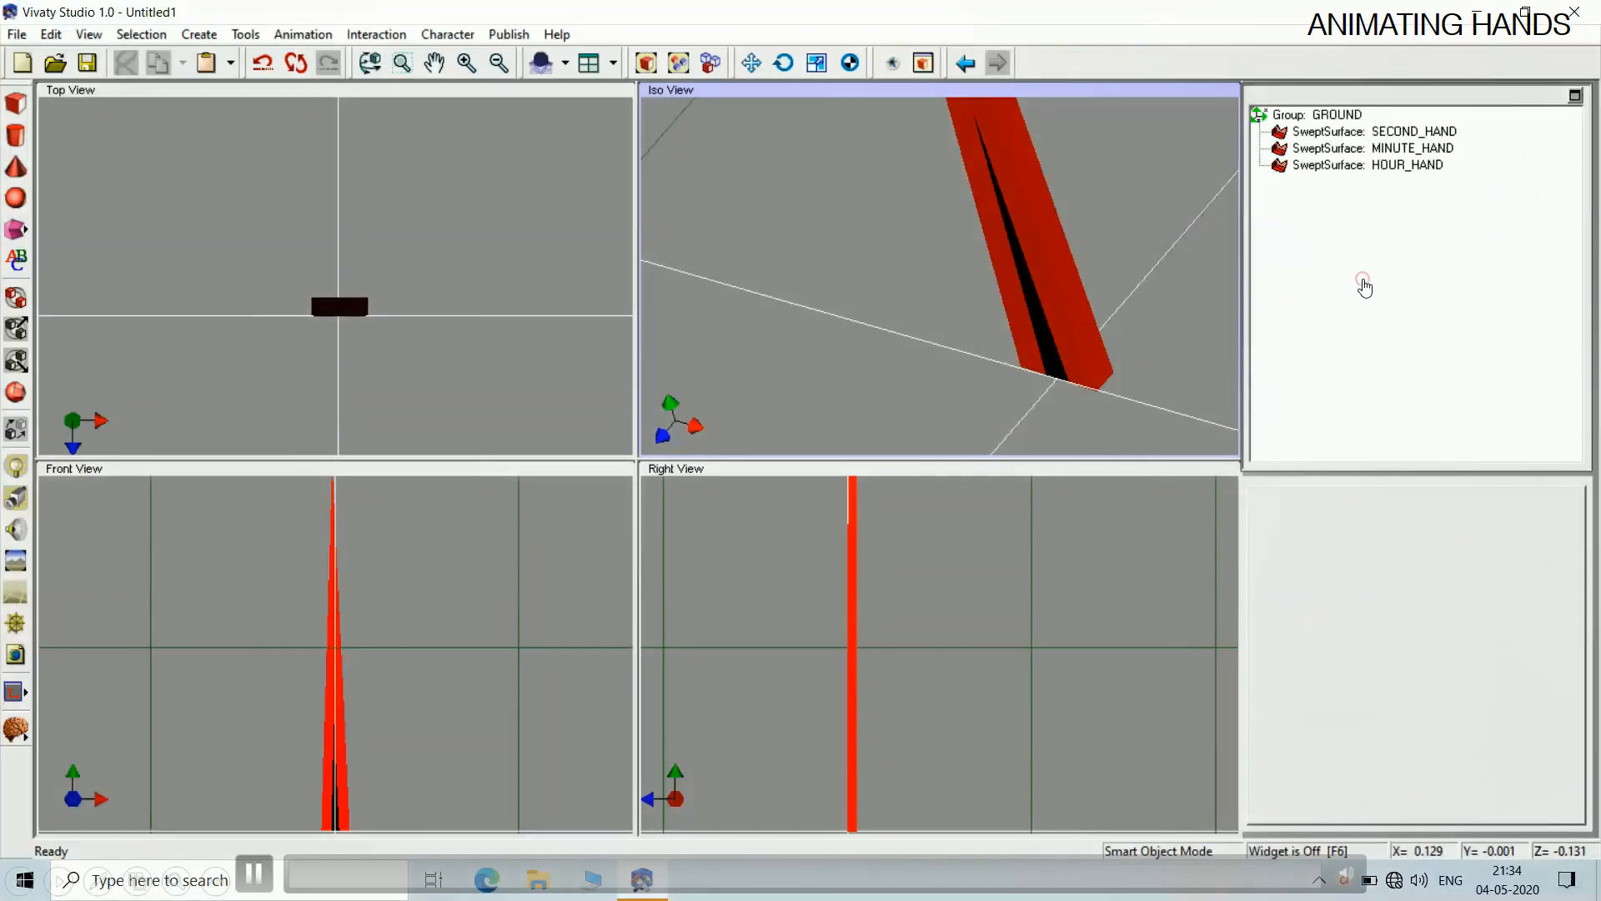
left_click(1363, 280)
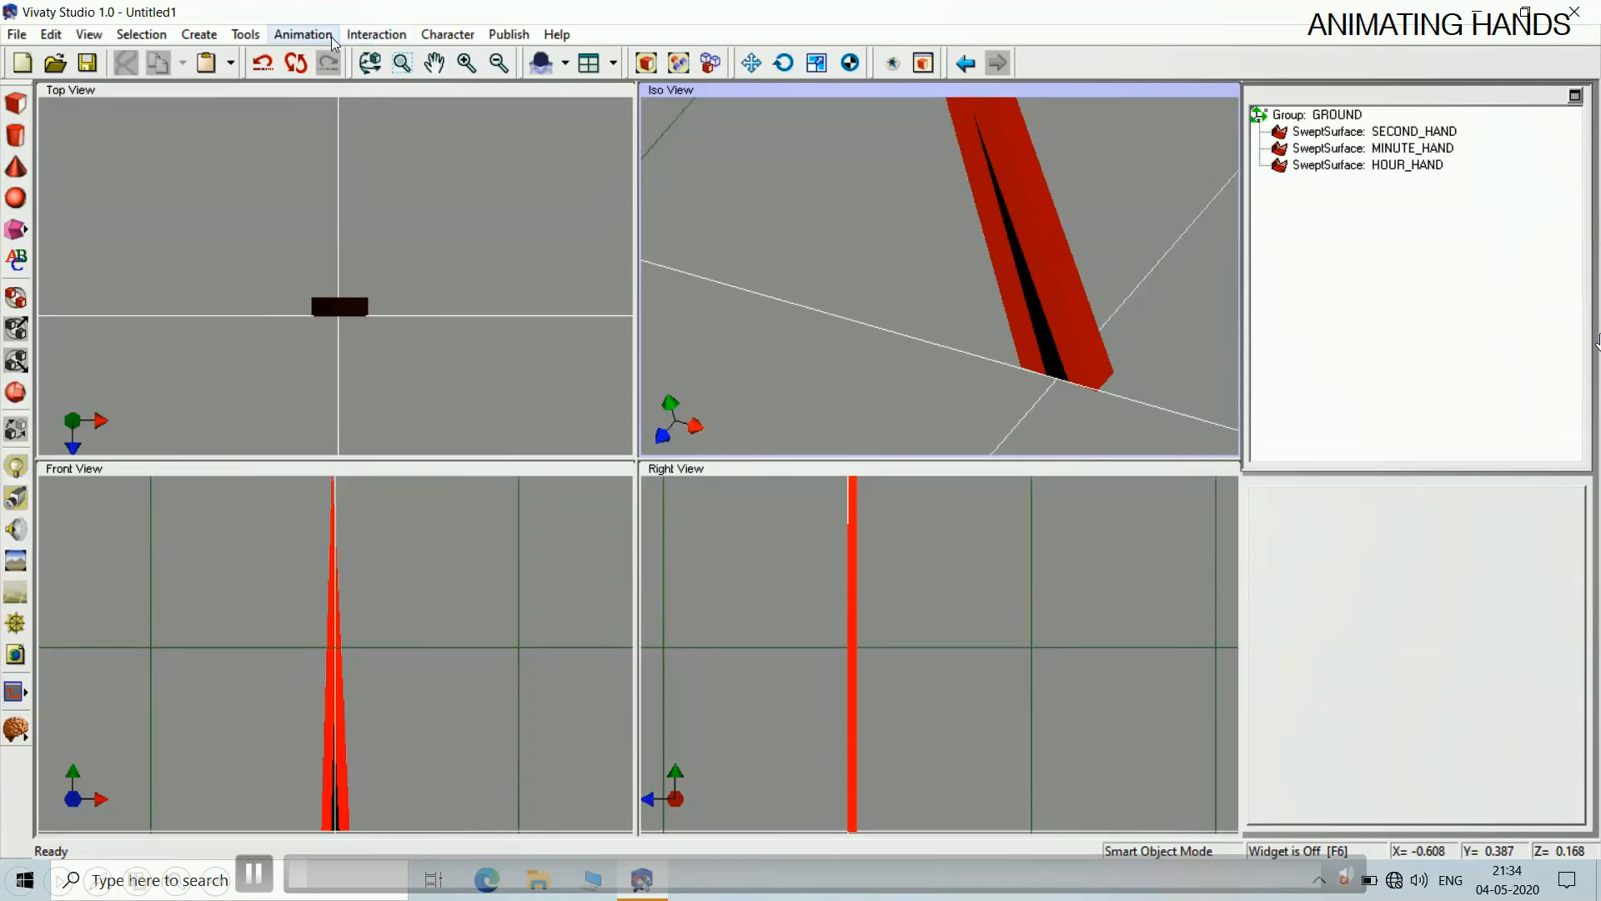
Add a TimeSensor to the GROUND group by placing it in the Iso view
left_click(302, 34)
left_click(322, 142)
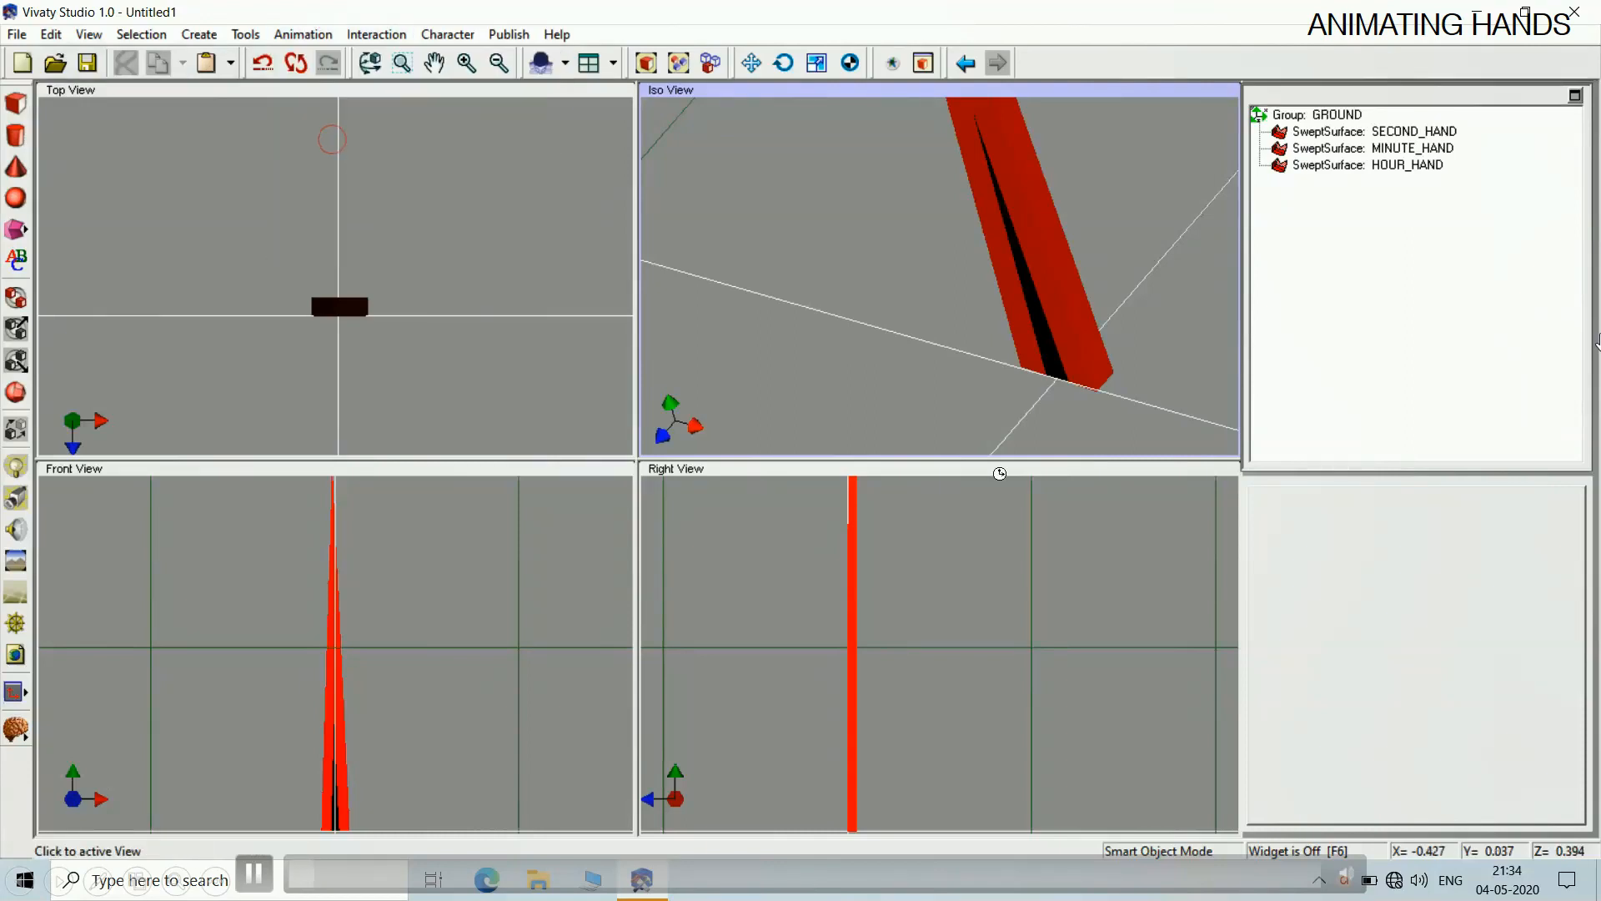
left_click(1143, 363)
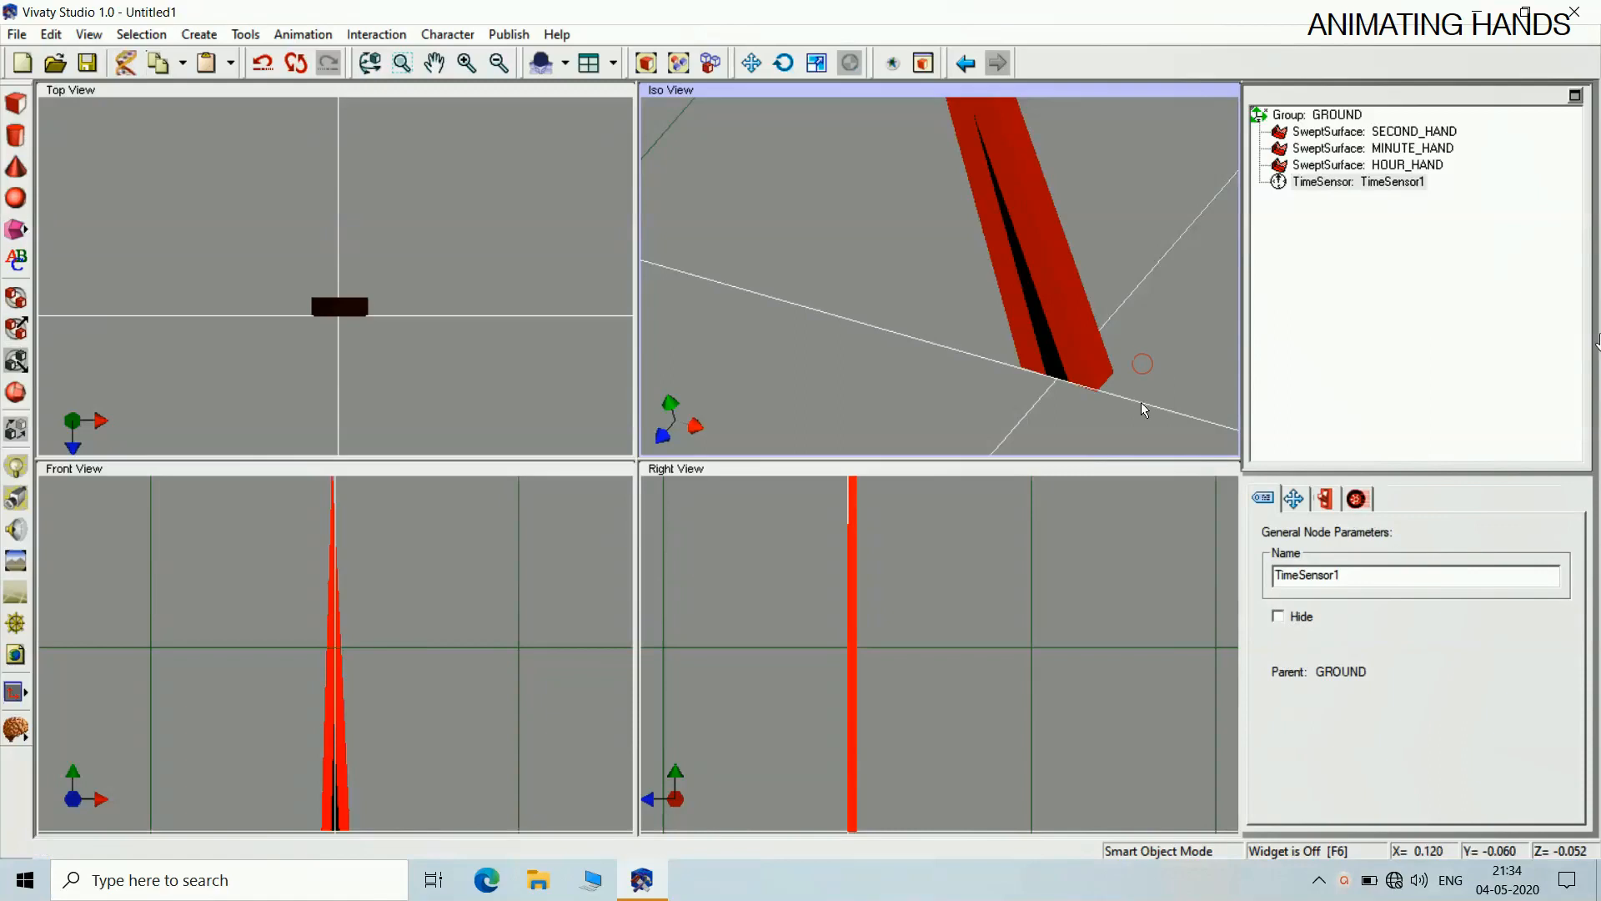
Zero the translation of the new TimeSensor on all axes
left_click(1294, 497)
left_click(1515, 569)
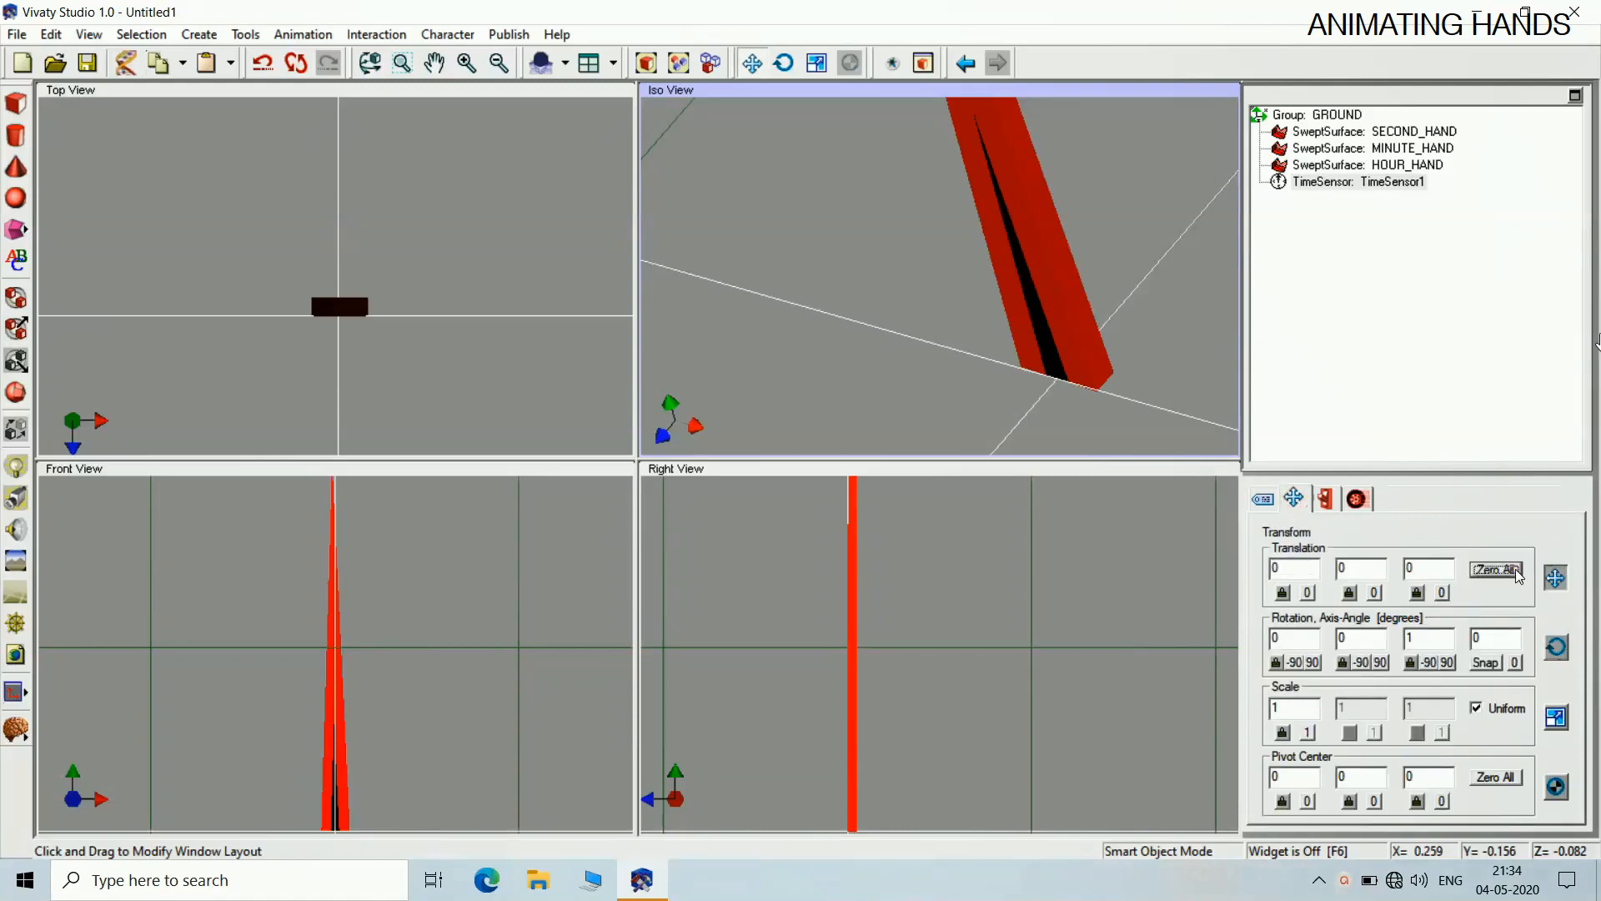
left_click(1359, 357)
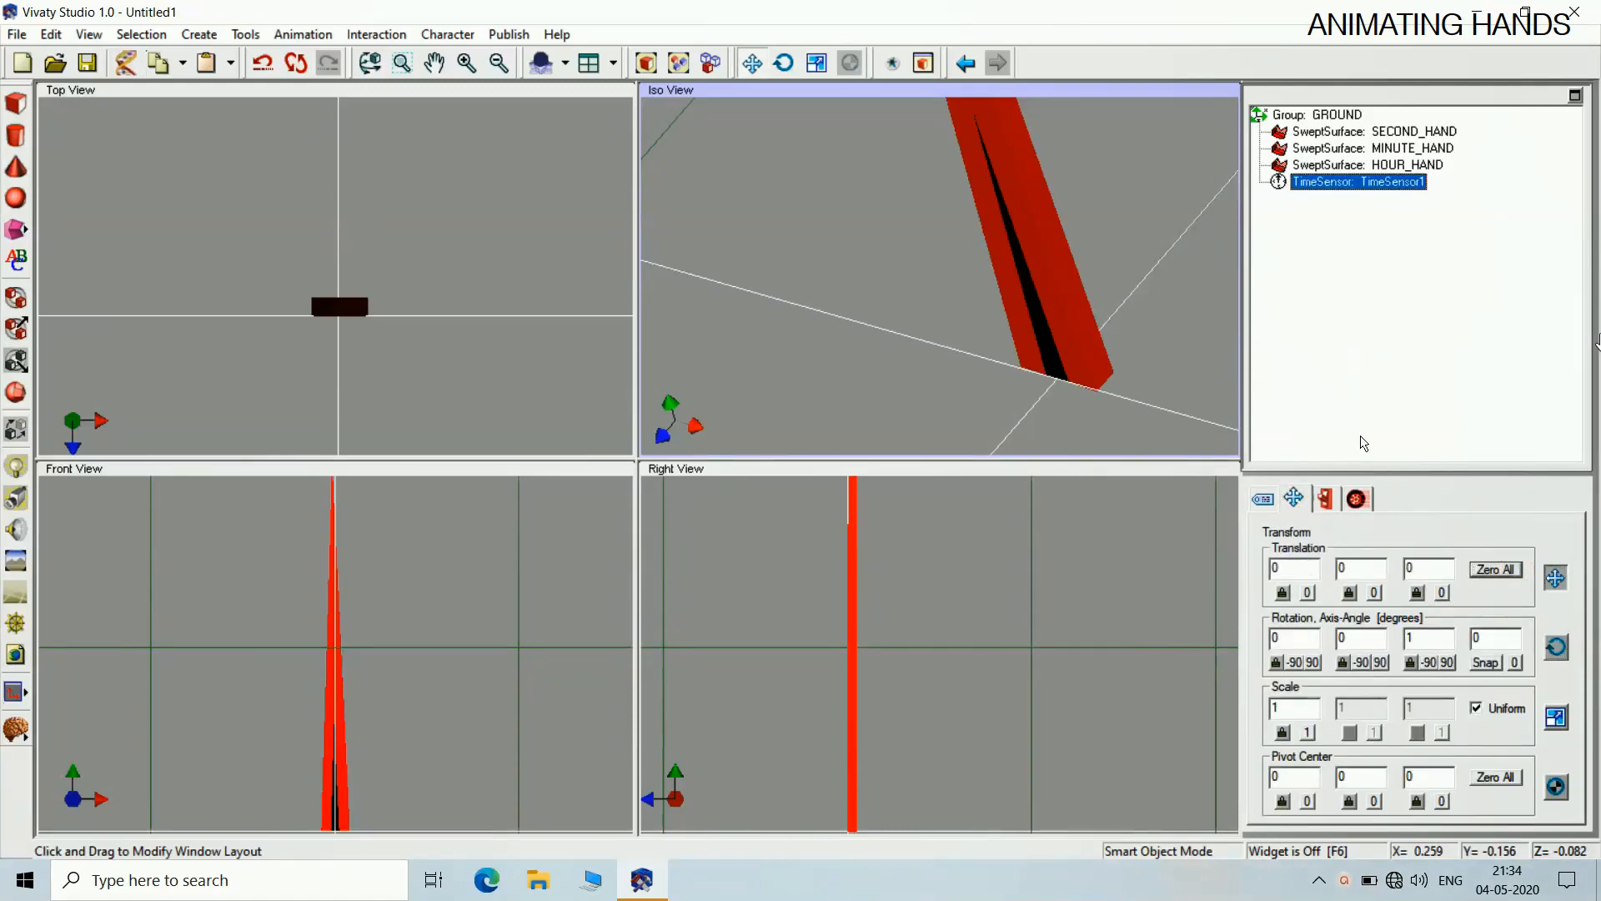
Set the TimeSensor's animation period to 60
left_click(1357, 499)
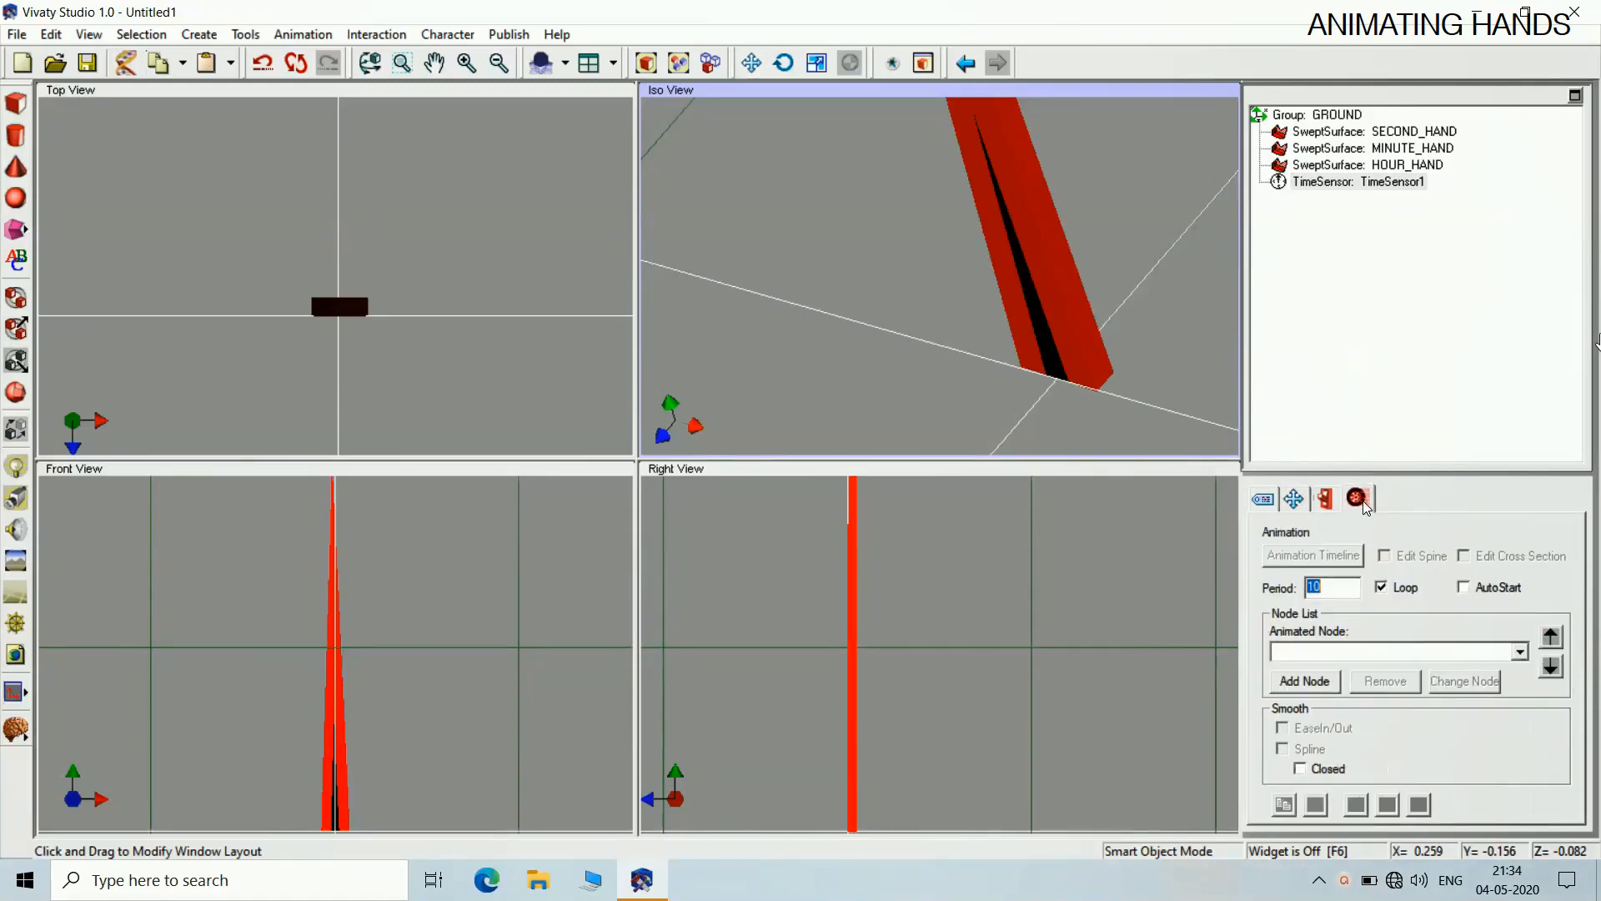
left_click(1349, 591)
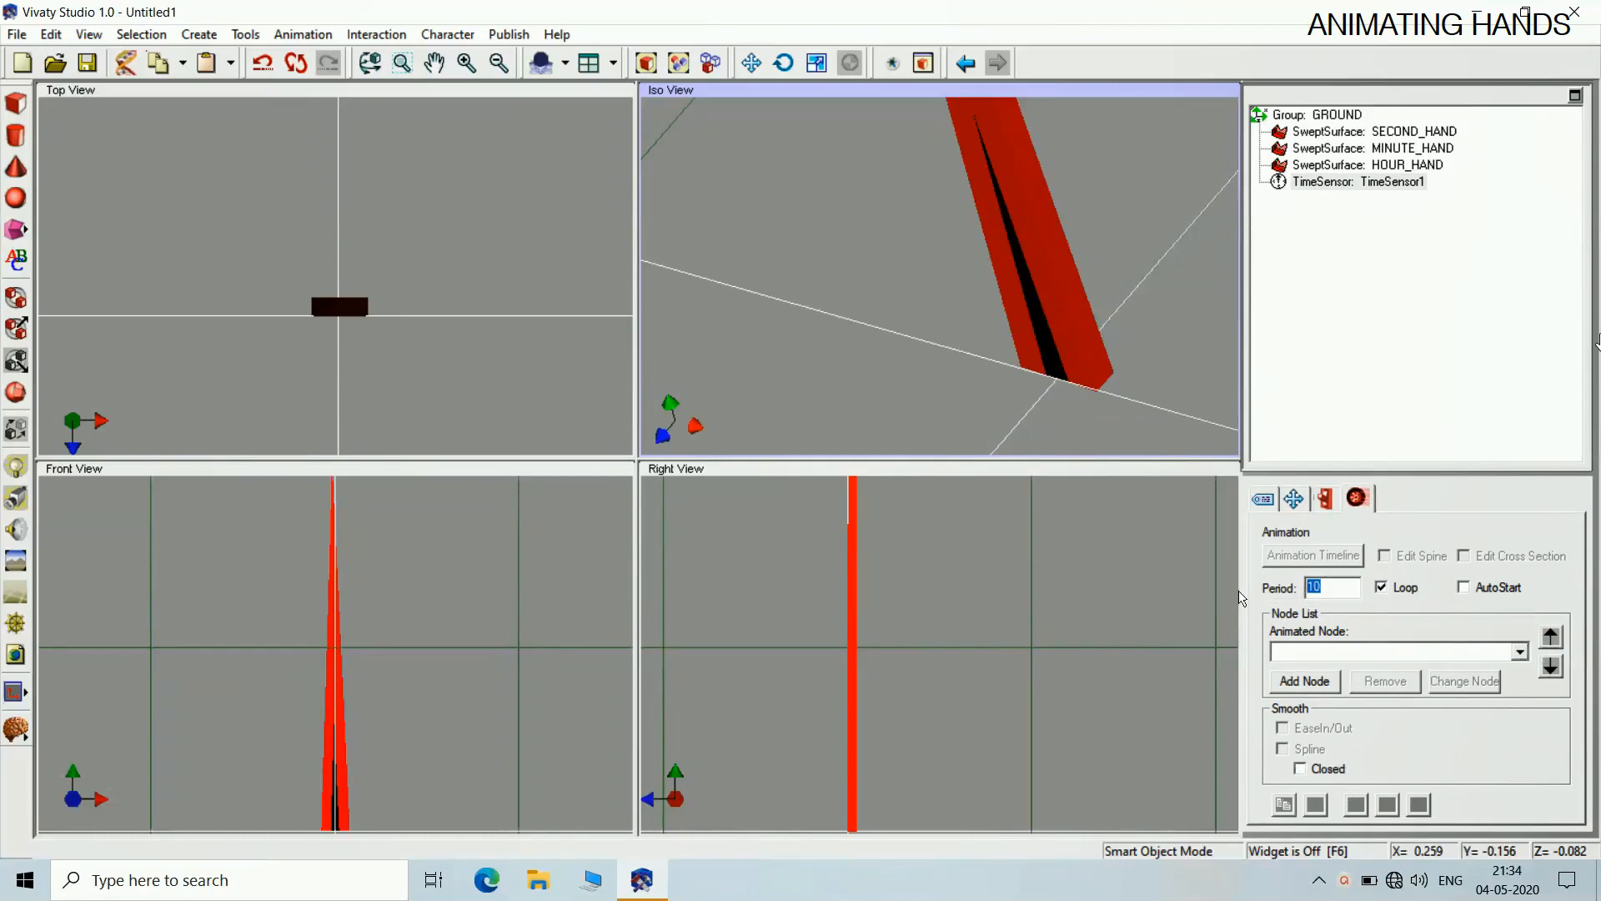
key("BackSpace")
key("BackSpace")
type("60")
left_click(1210, 326)
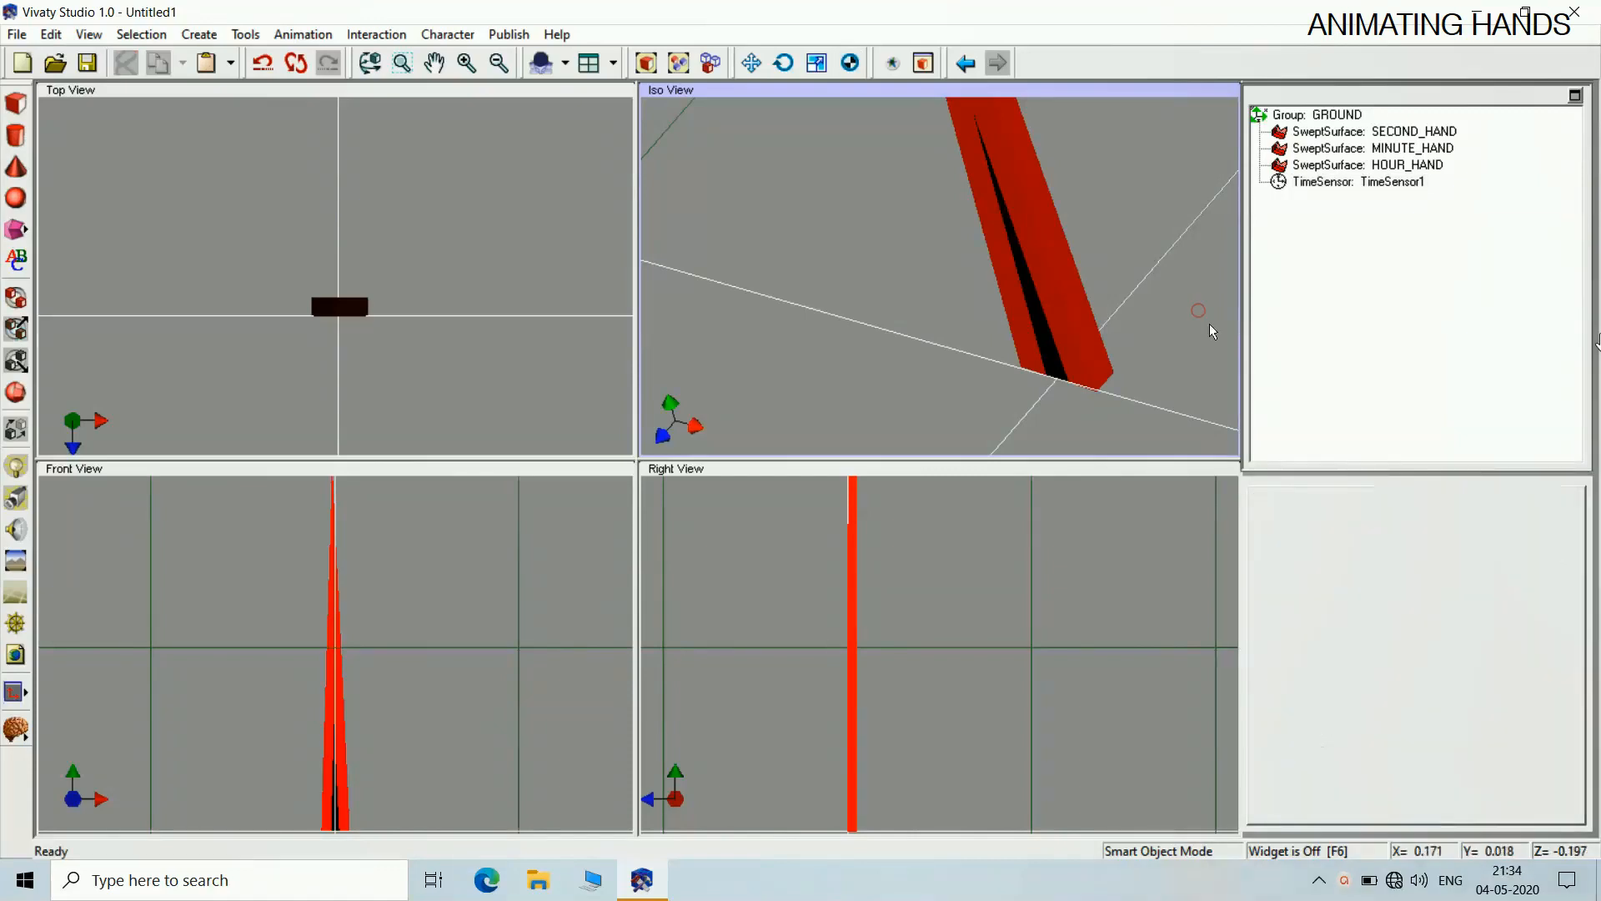
Rename the TimeSensor TS_SECOND
left_click(1355, 182)
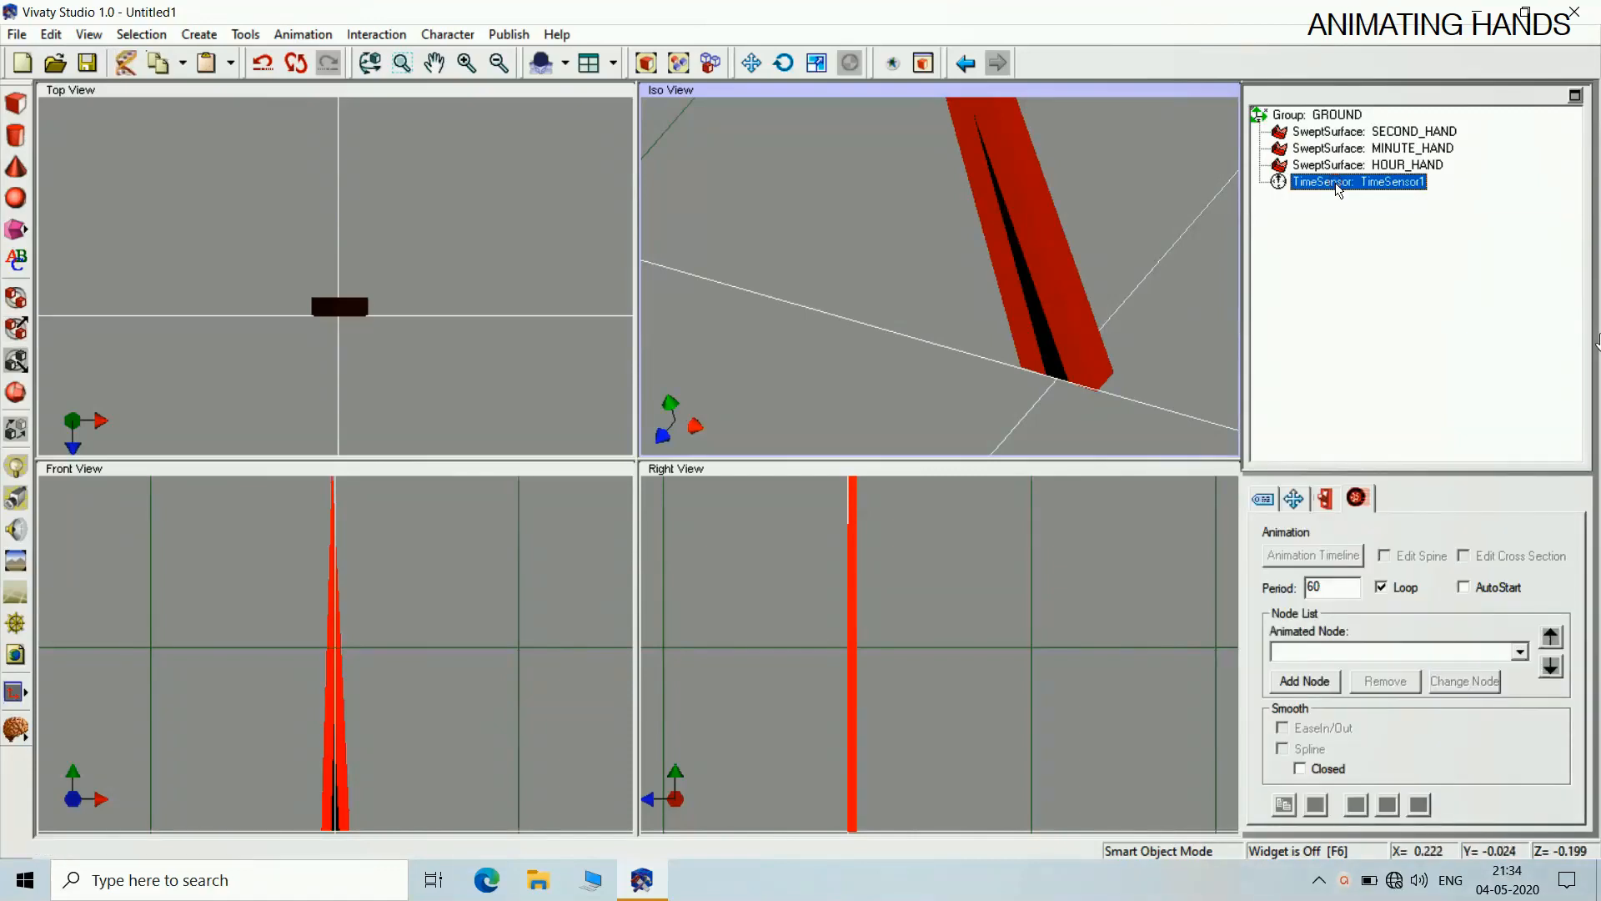
left_click(1262, 499)
left_click_drag(1352, 573, 1205, 591)
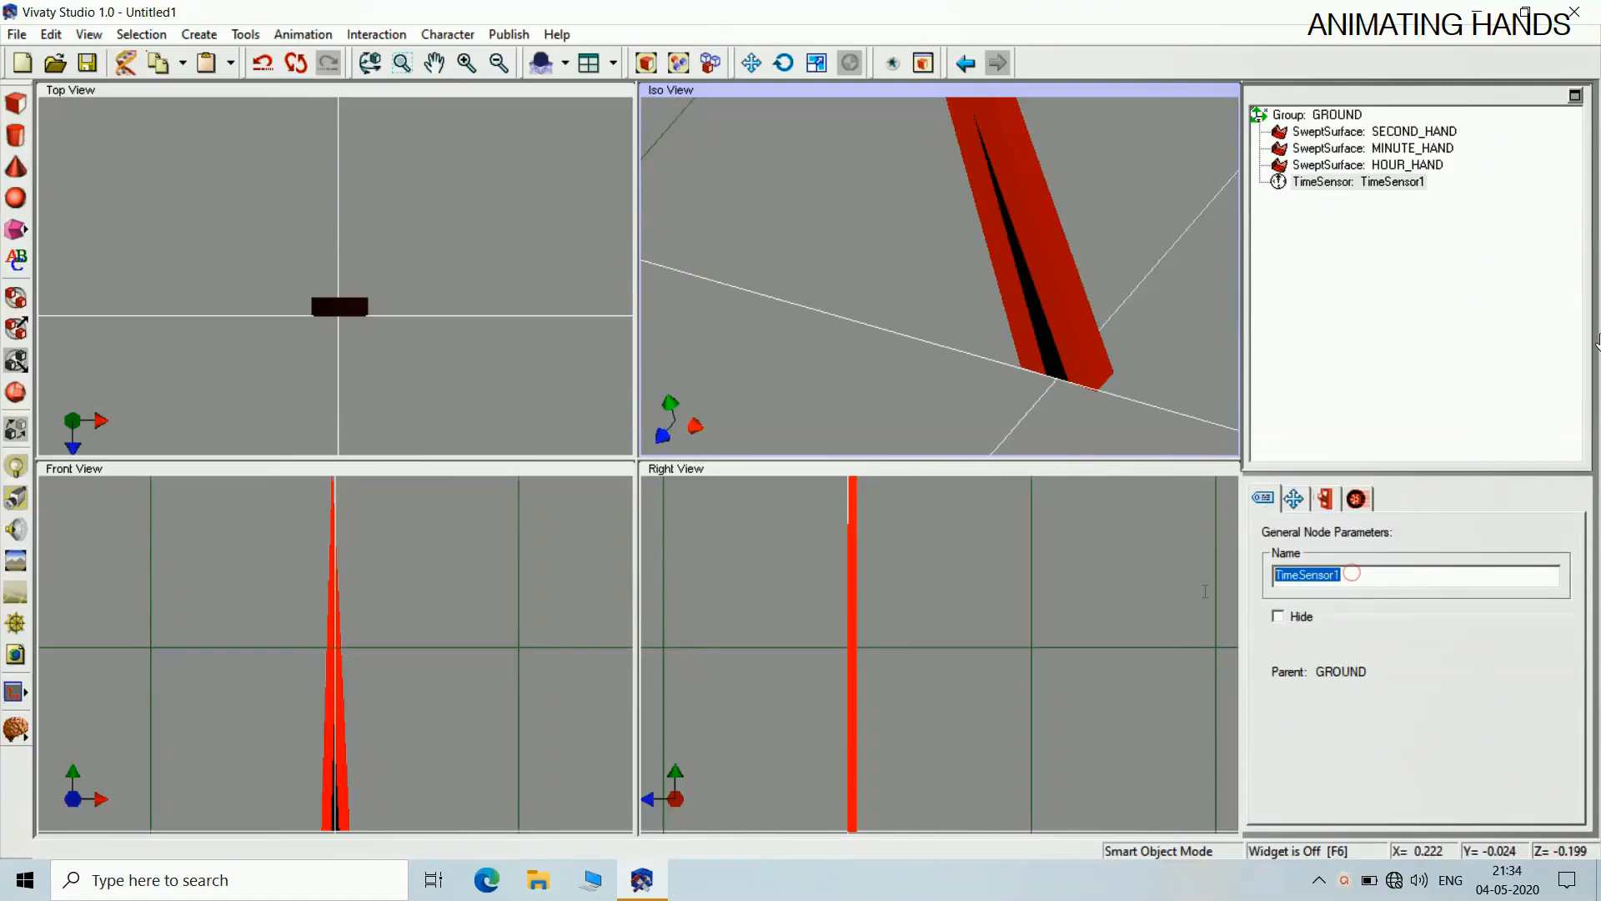
type("TS_SECOND")
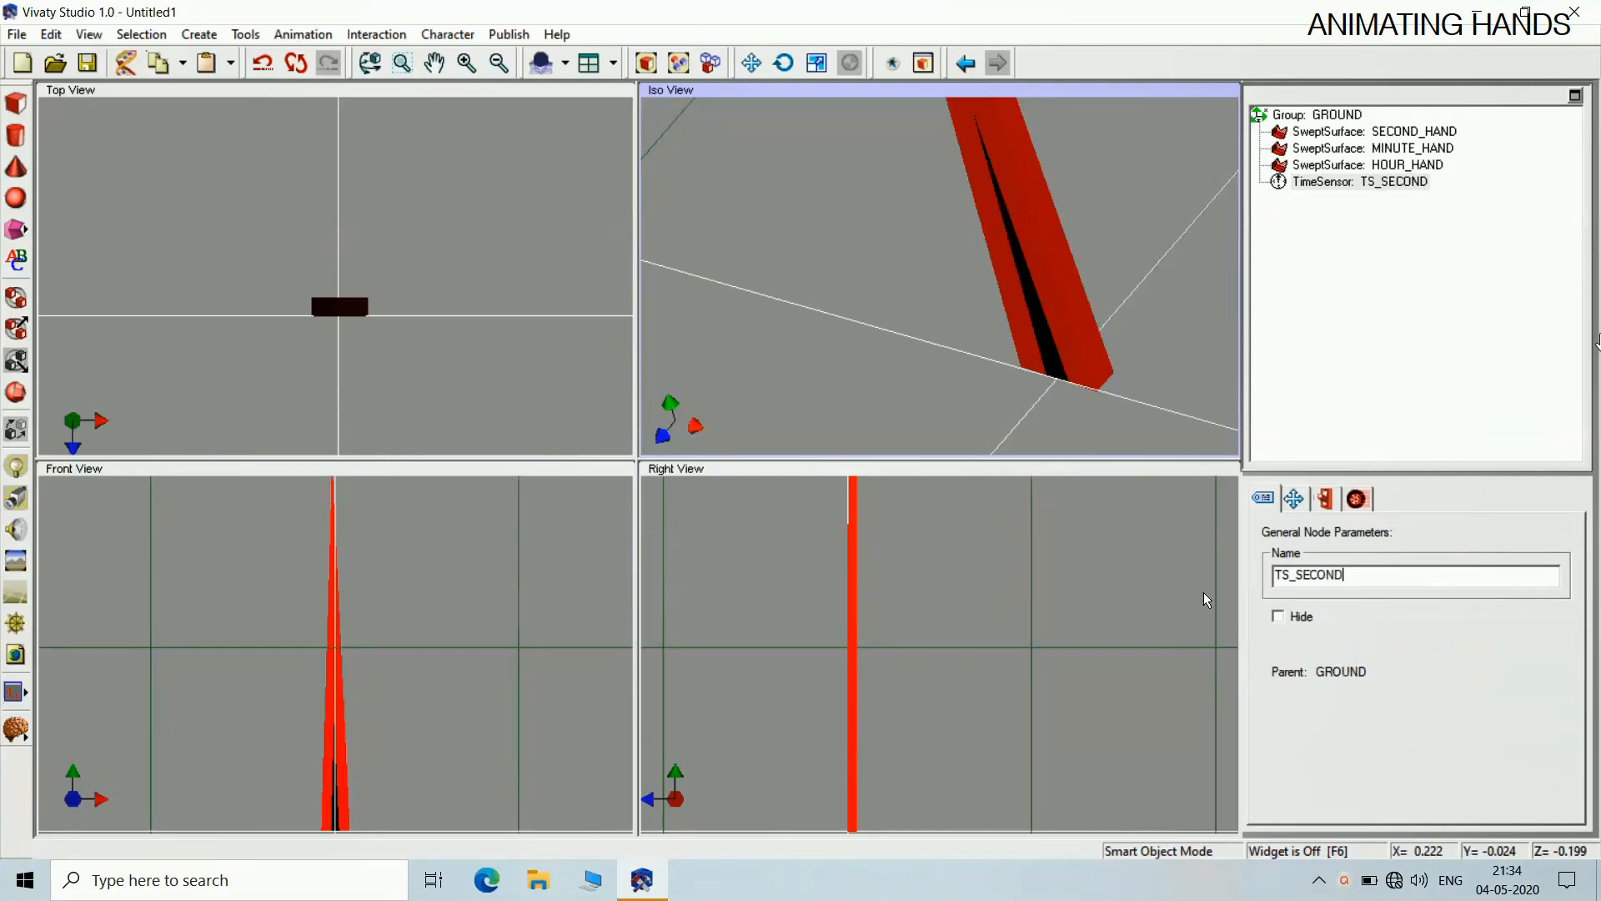
left_click(1383, 333)
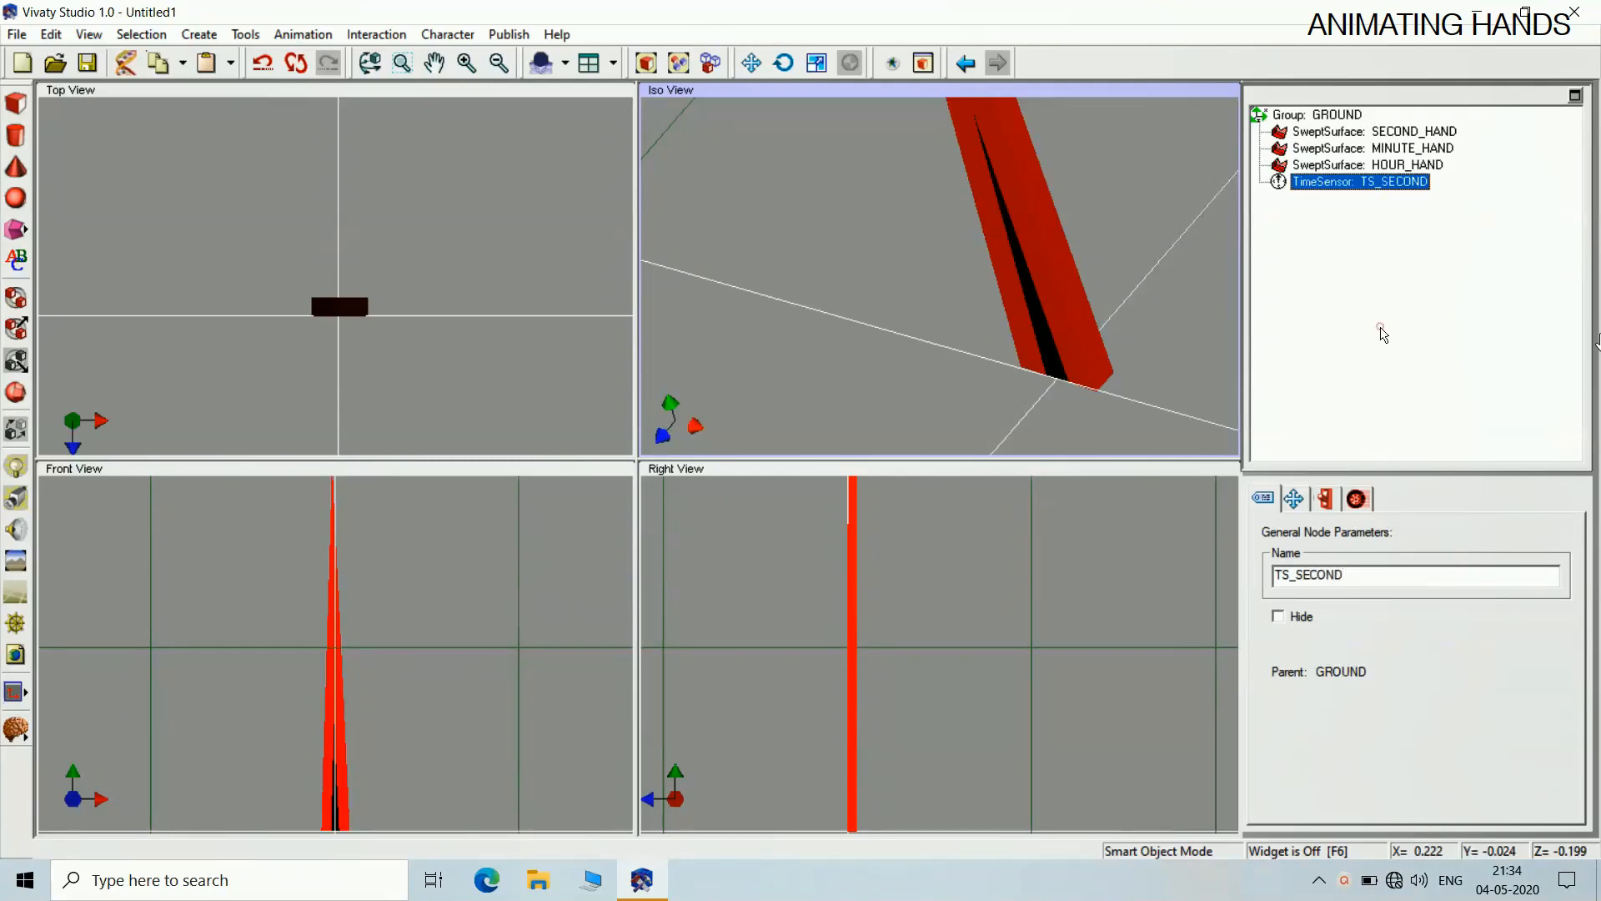
Add SECOND_HAND as the animated node of TS_SECOND
left_click(1356, 498)
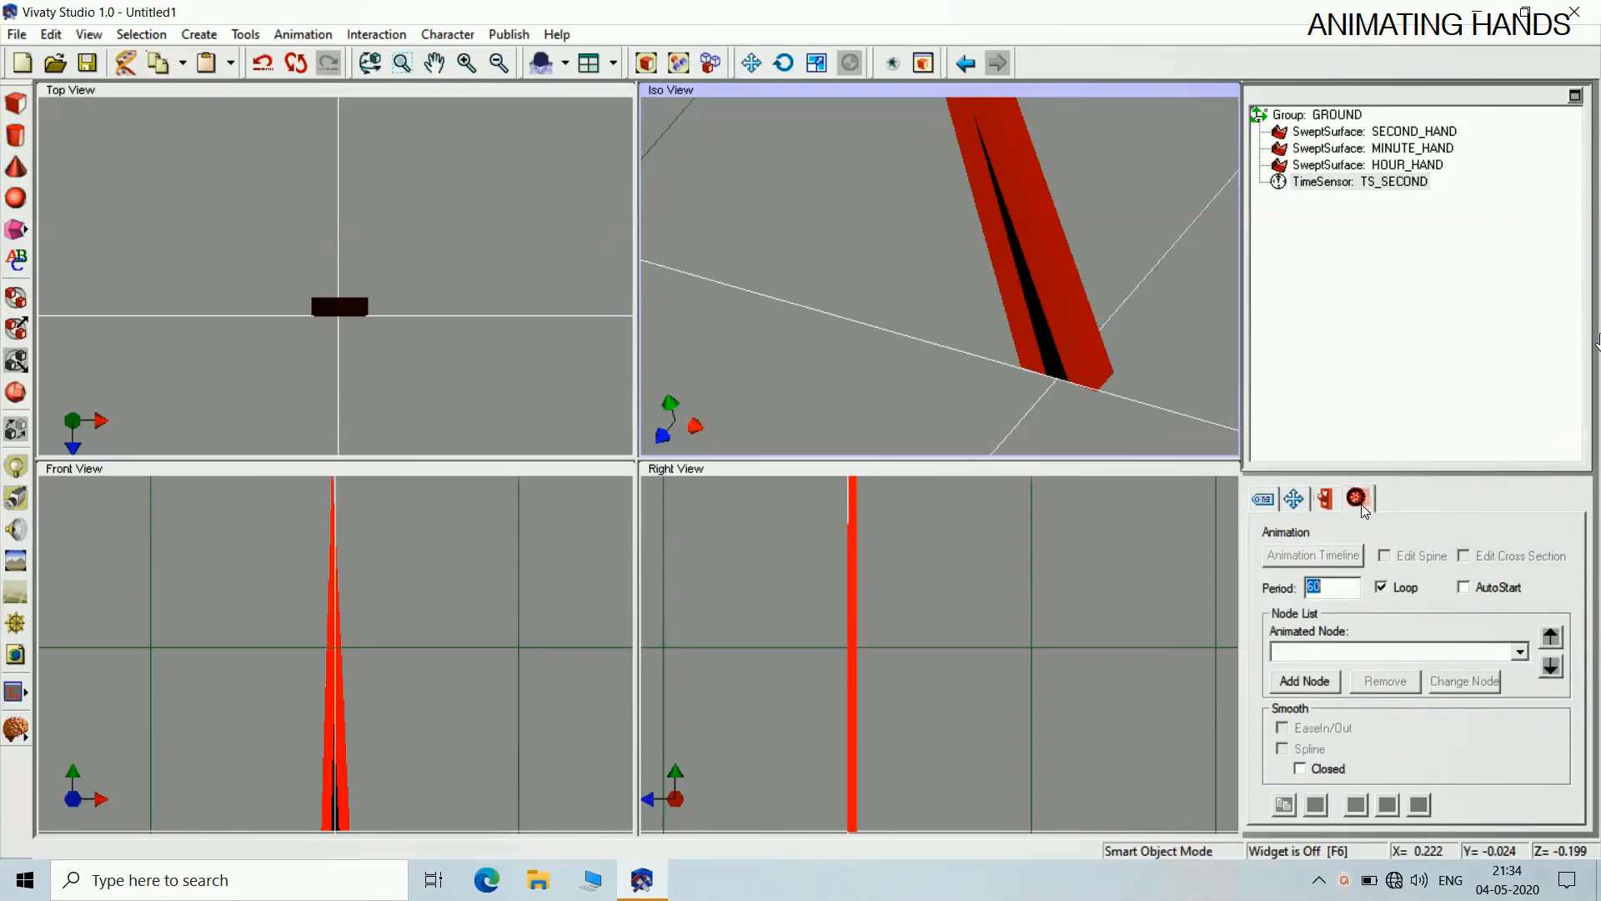
left_click(1321, 682)
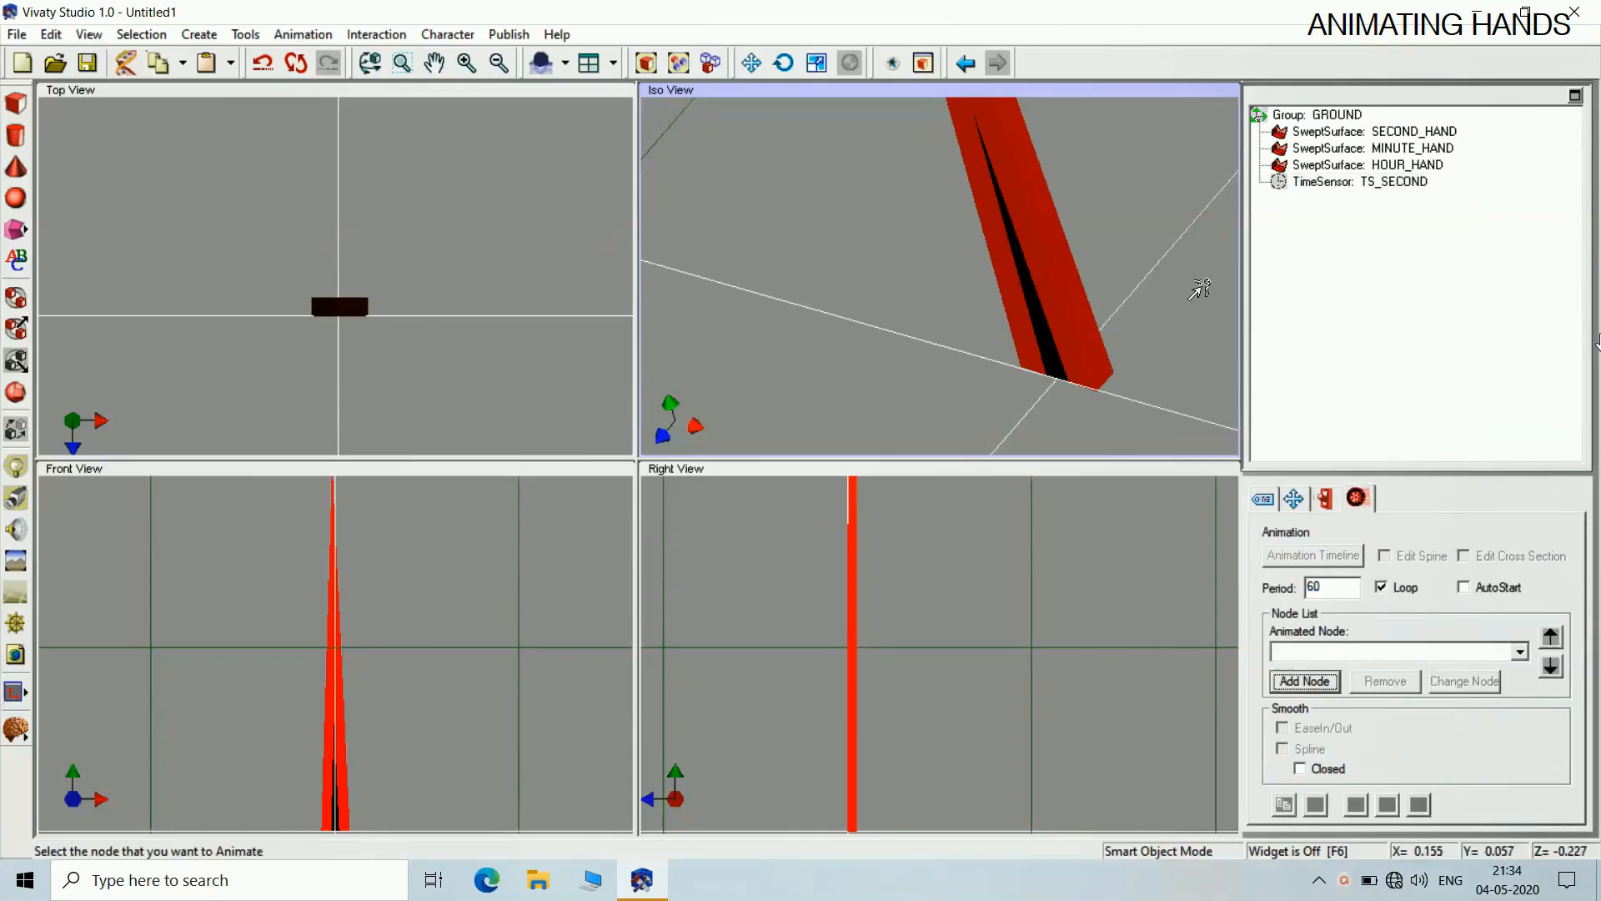
left_click(1379, 131)
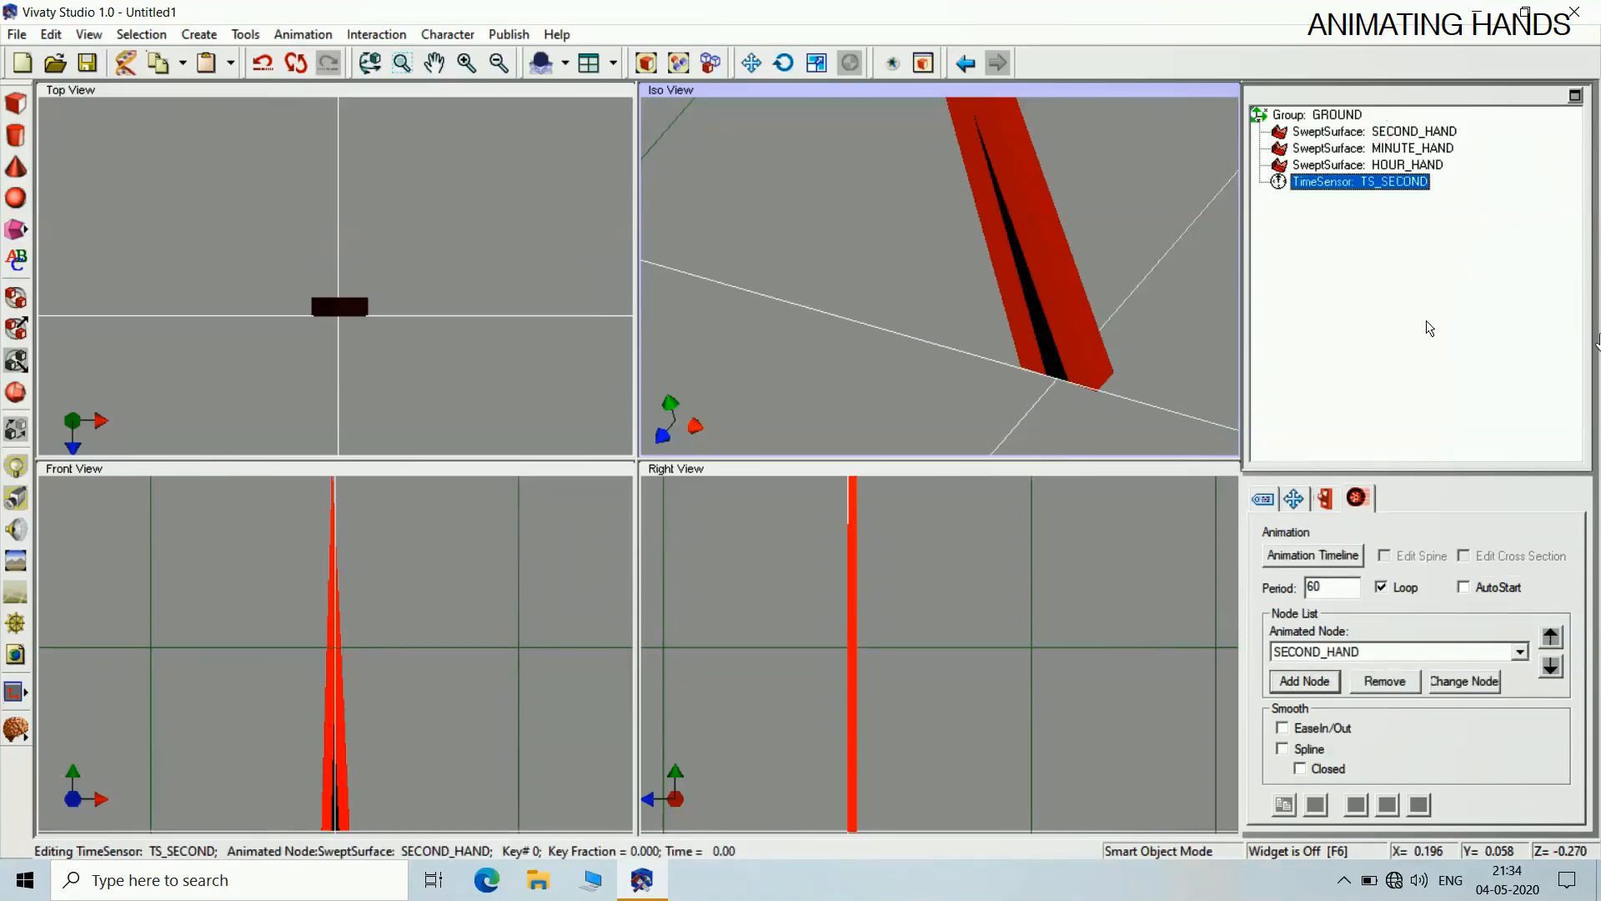
Open the animation timeline for SECOND_HAND and maximize the Front view
left_click(1351, 555)
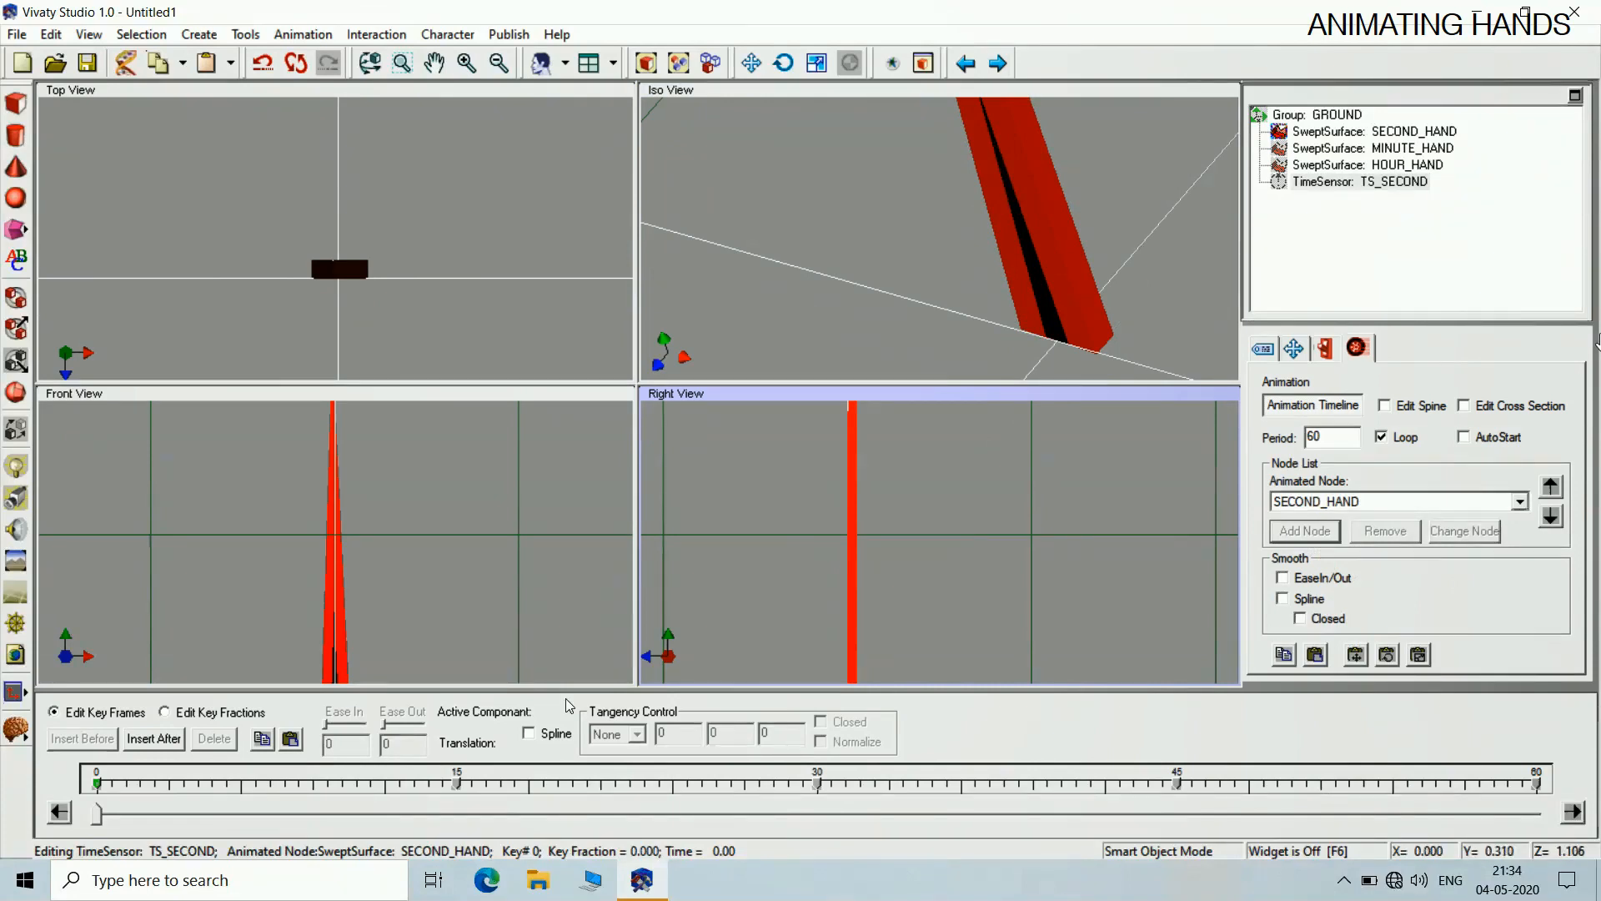
left_click(477, 390)
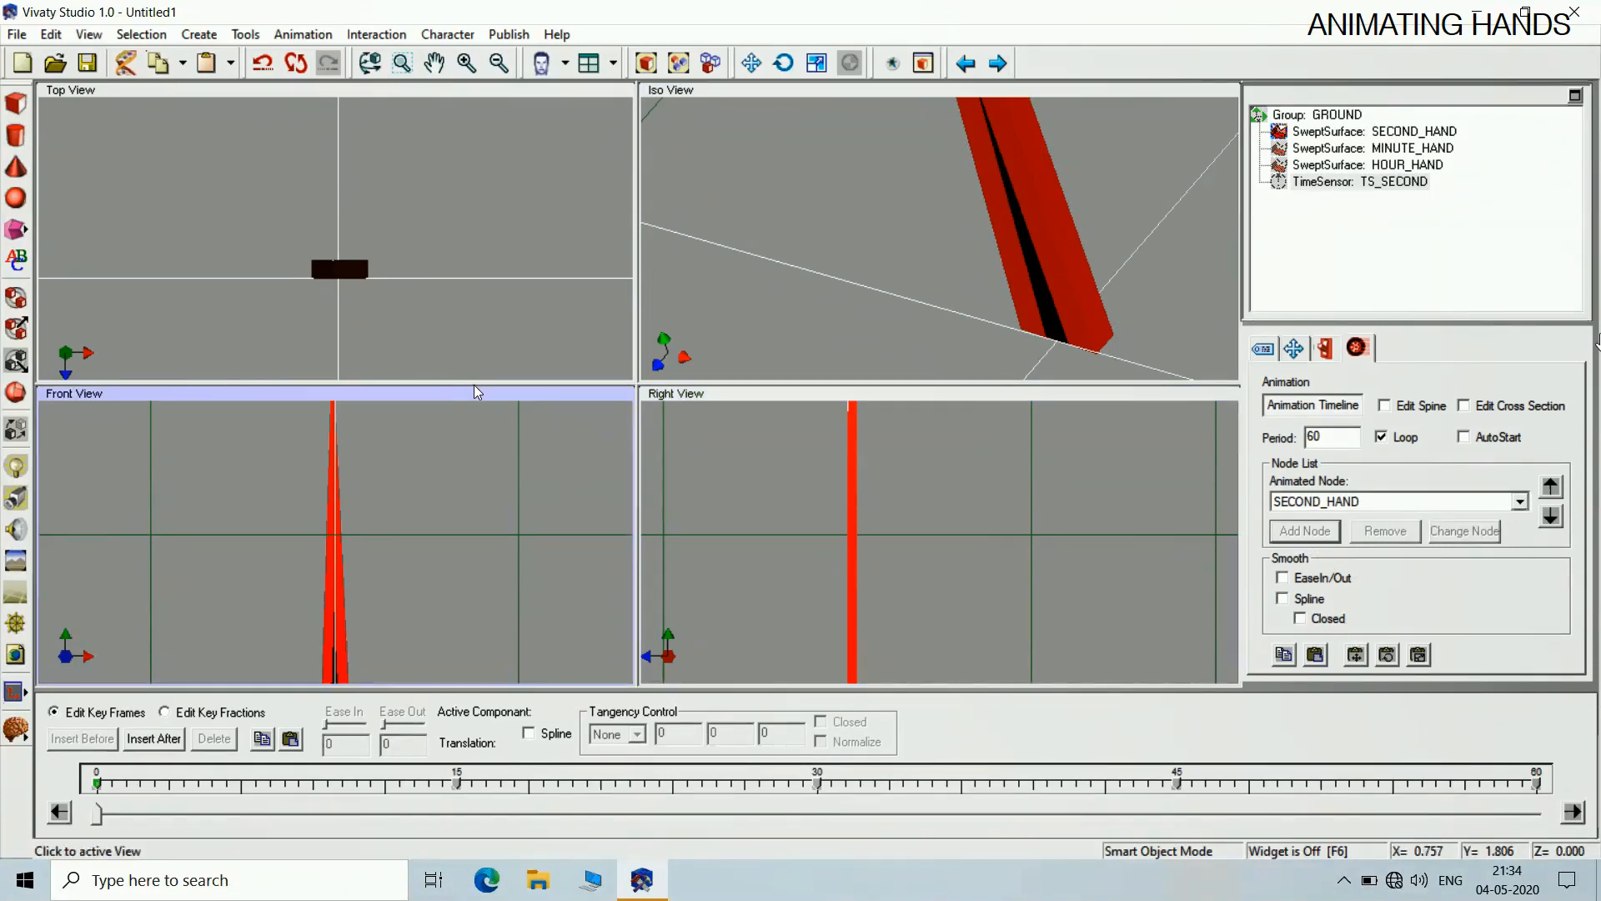
left_click(473, 385)
double_click(498, 389)
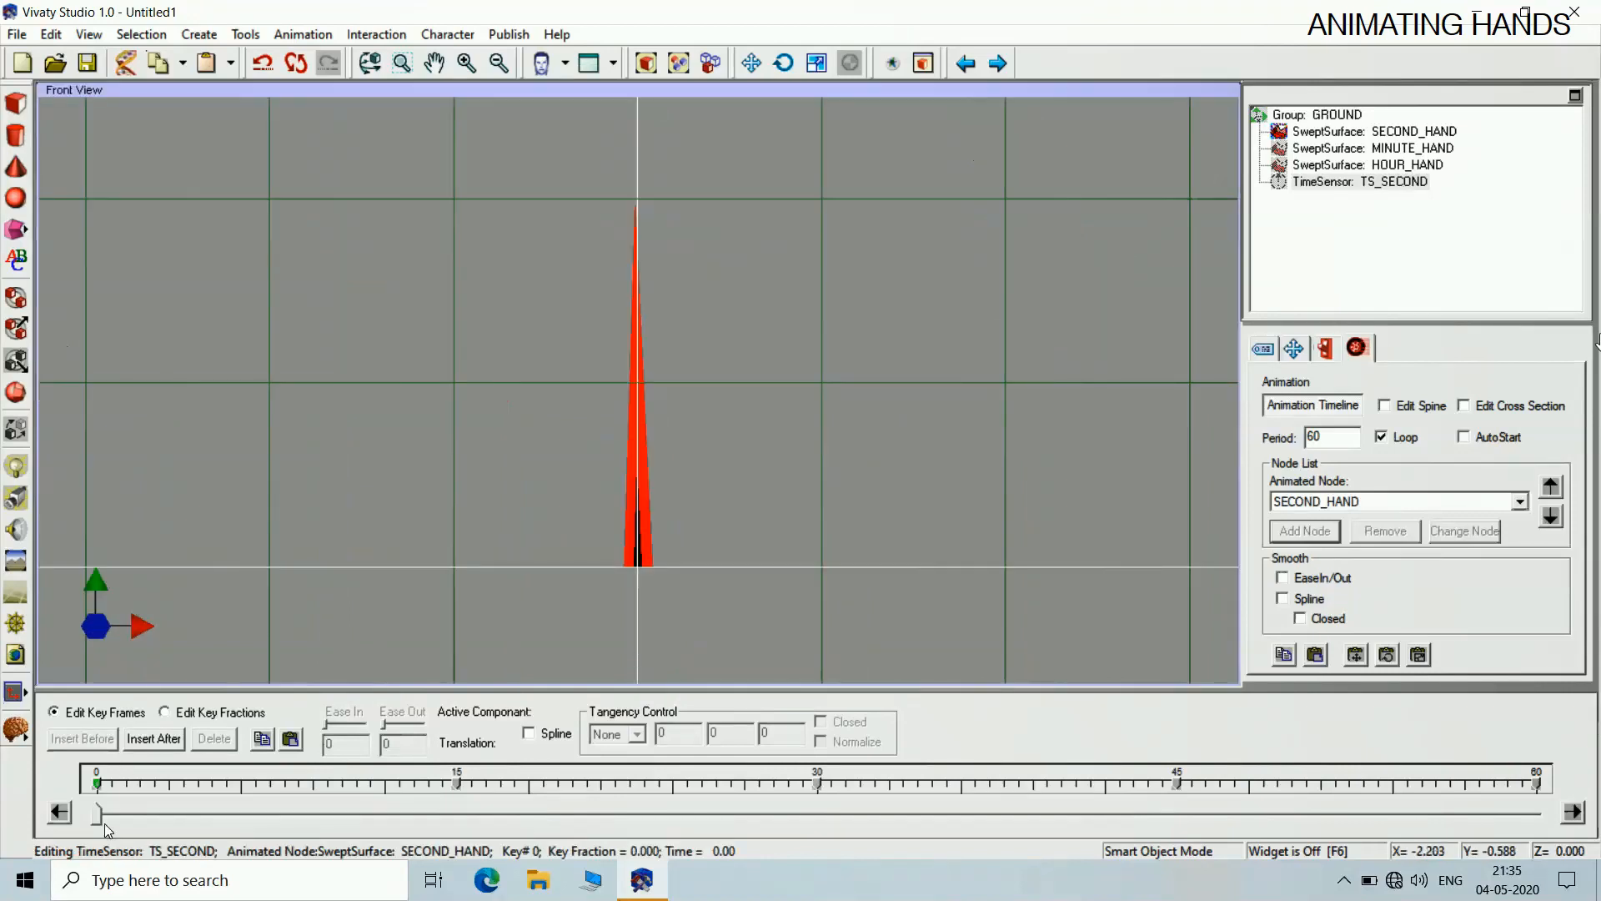
Key SECOND_HAND's rotation about the Y axis by -90 degrees at time 15 and by -180 degrees at time 30
left_click_drag(97, 816, 467, 816)
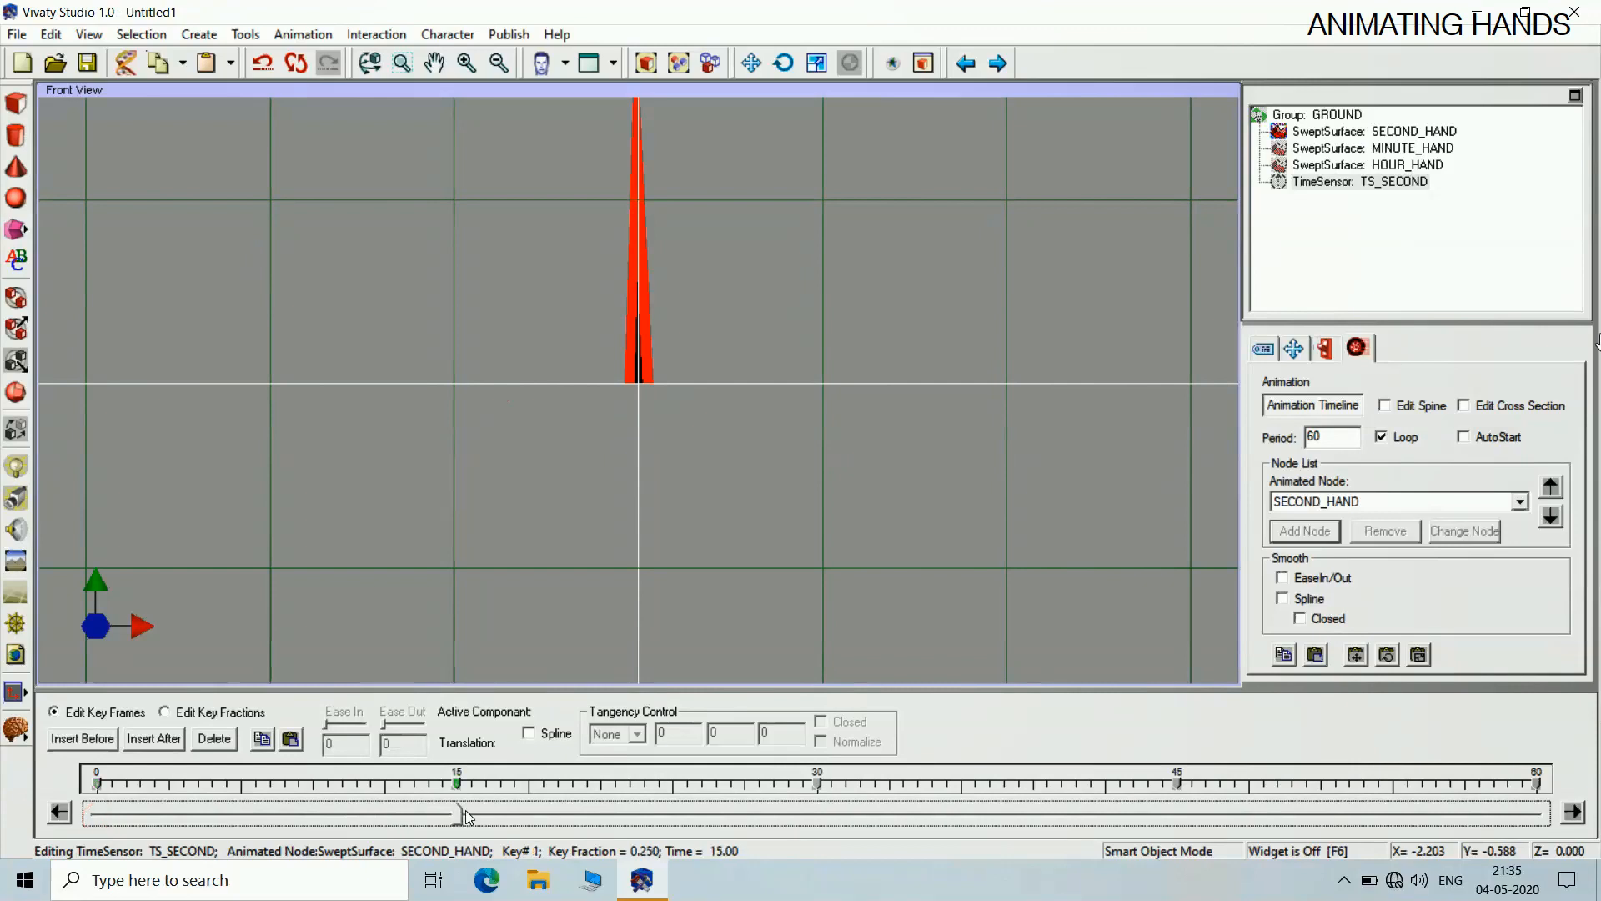
left_click(1293, 350)
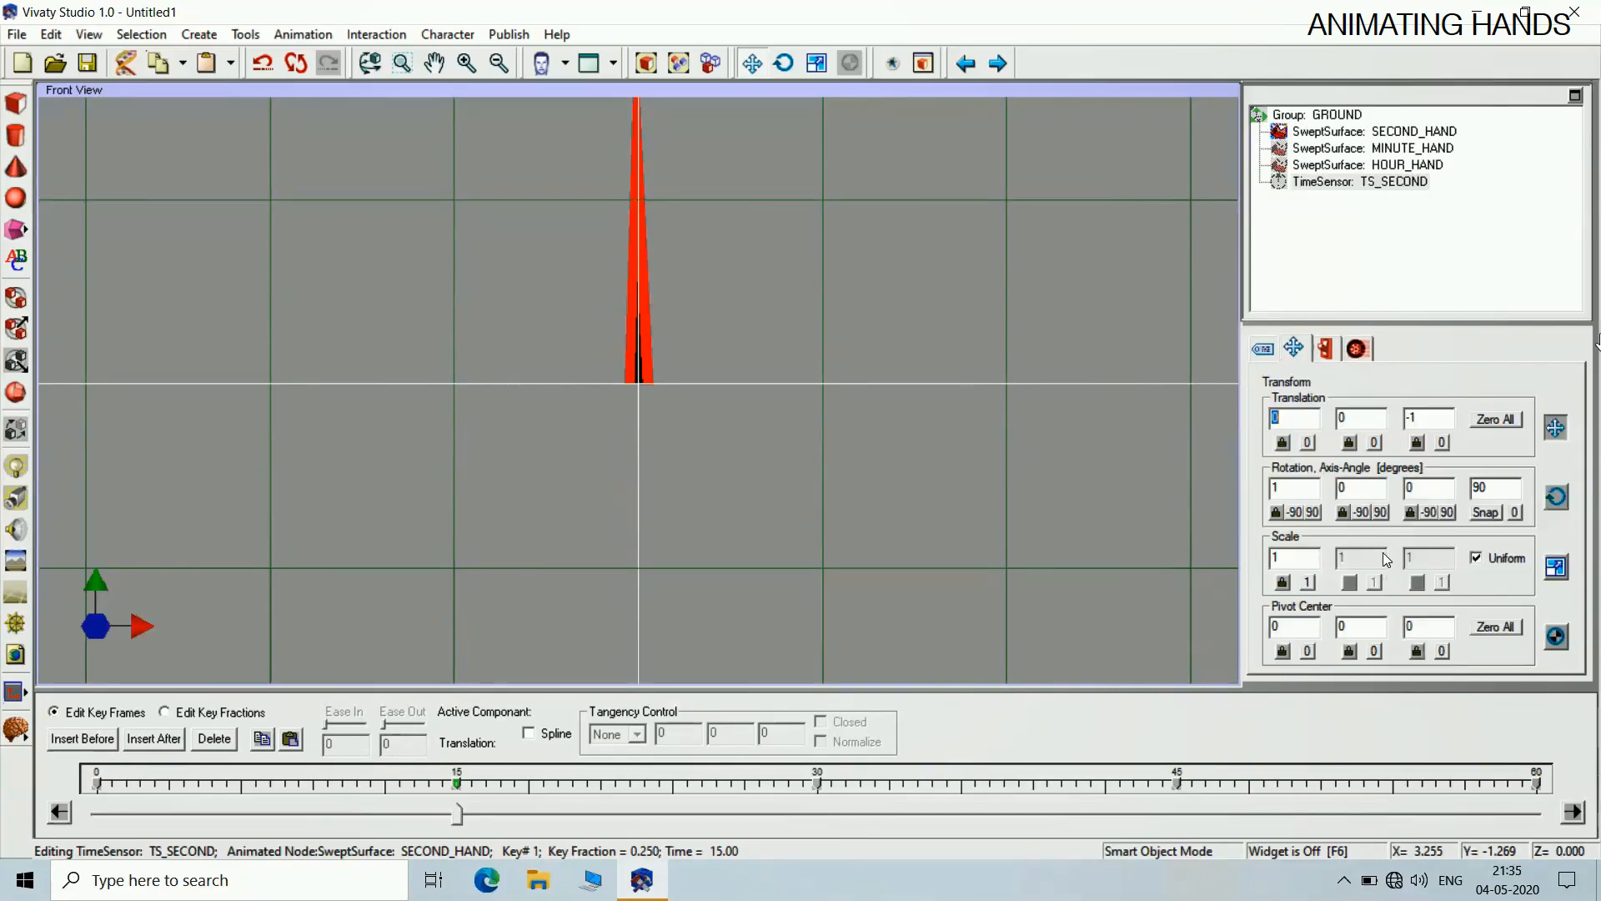
left_click(1360, 512)
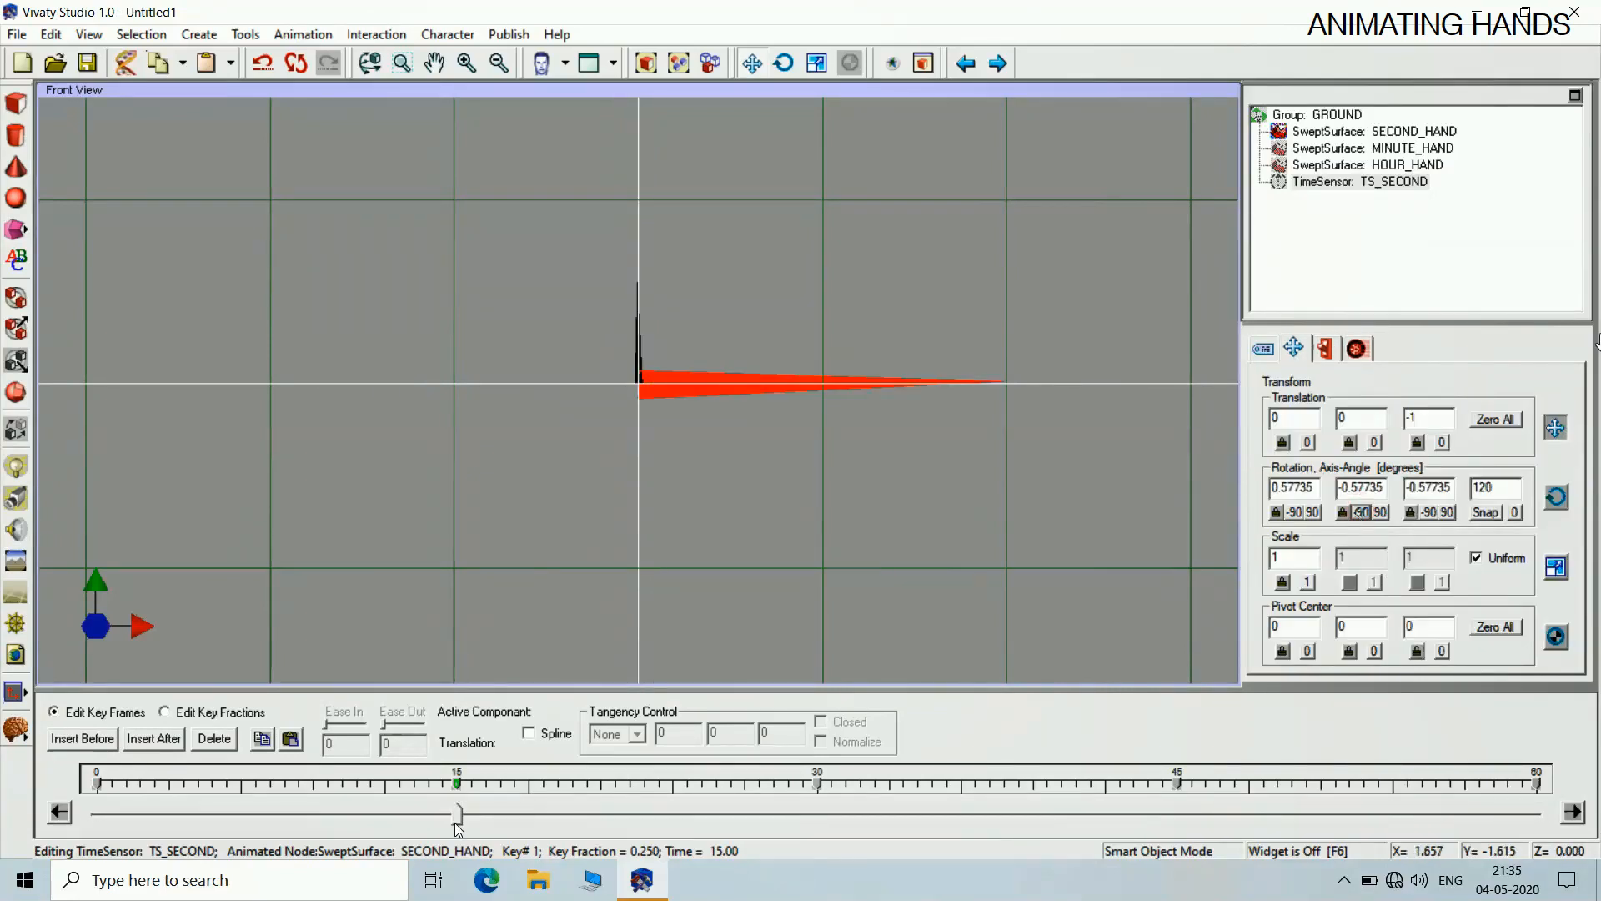
left_click_drag(458, 822, 818, 806)
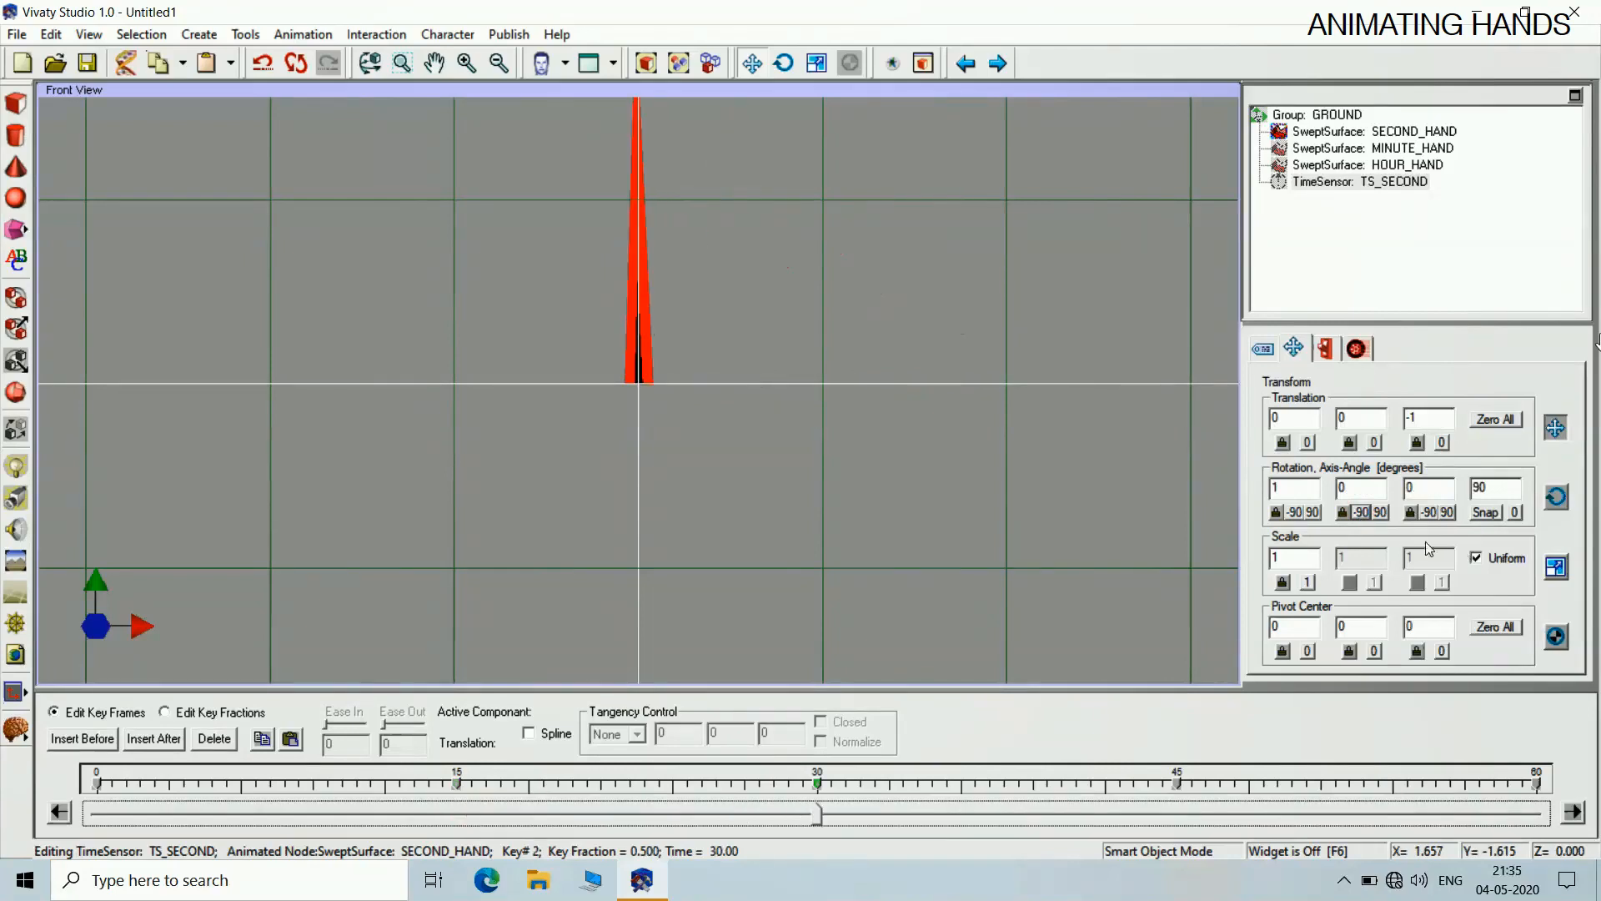
left_click(1361, 511)
At time 45, key SECOND_HAND rotated three times by -90 degrees about the Y axis
left_click_drag(817, 813, 1178, 805)
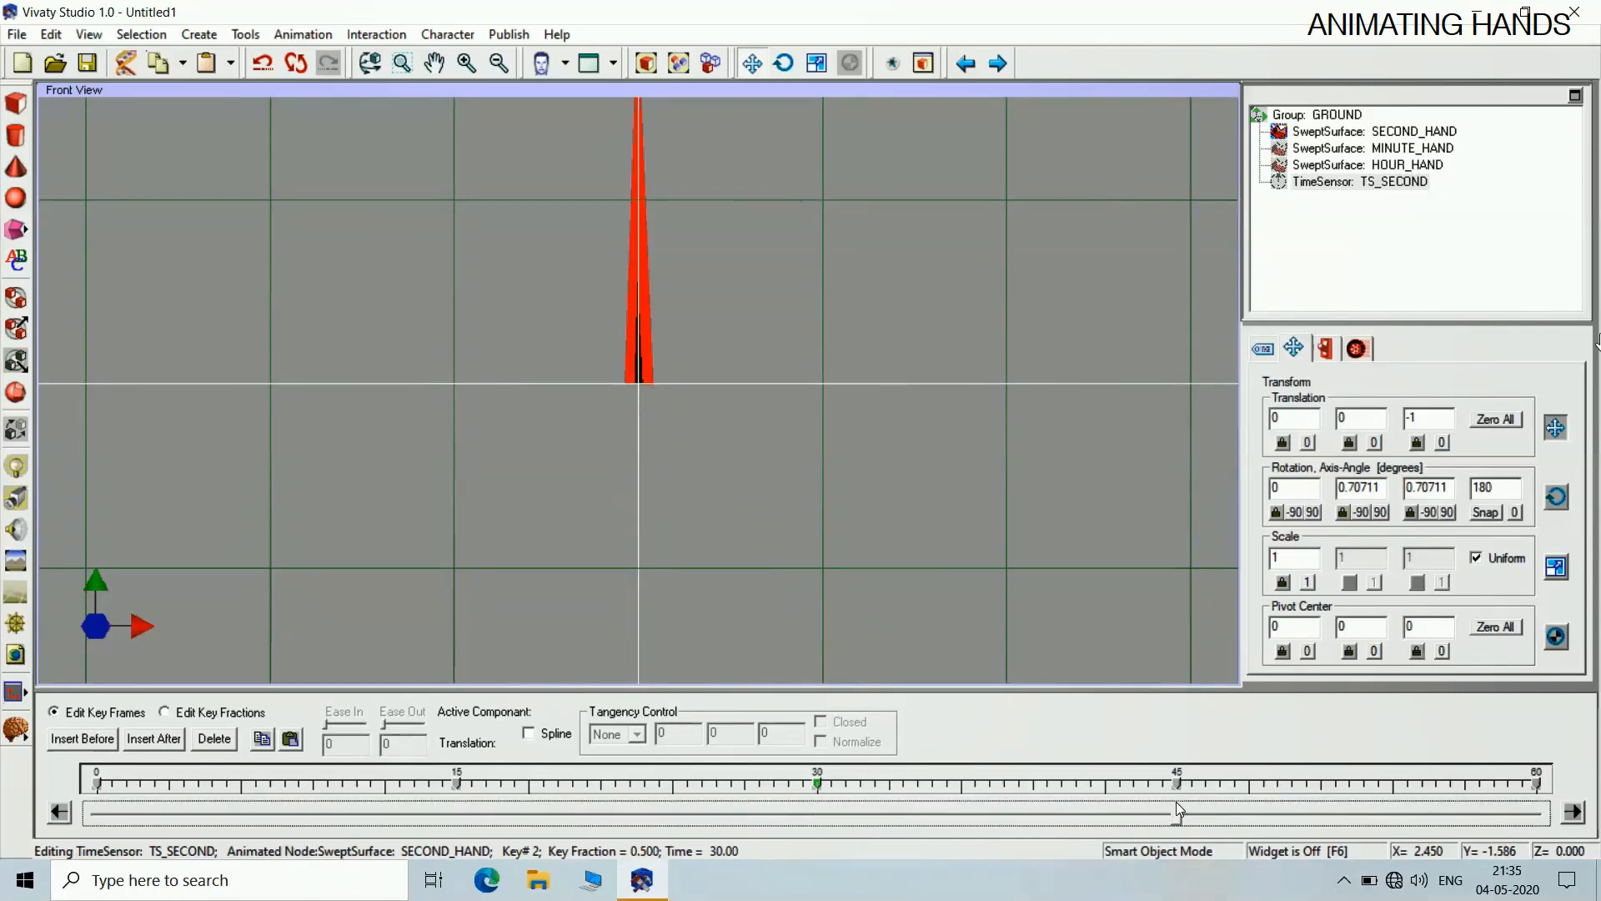
left_click(1177, 806)
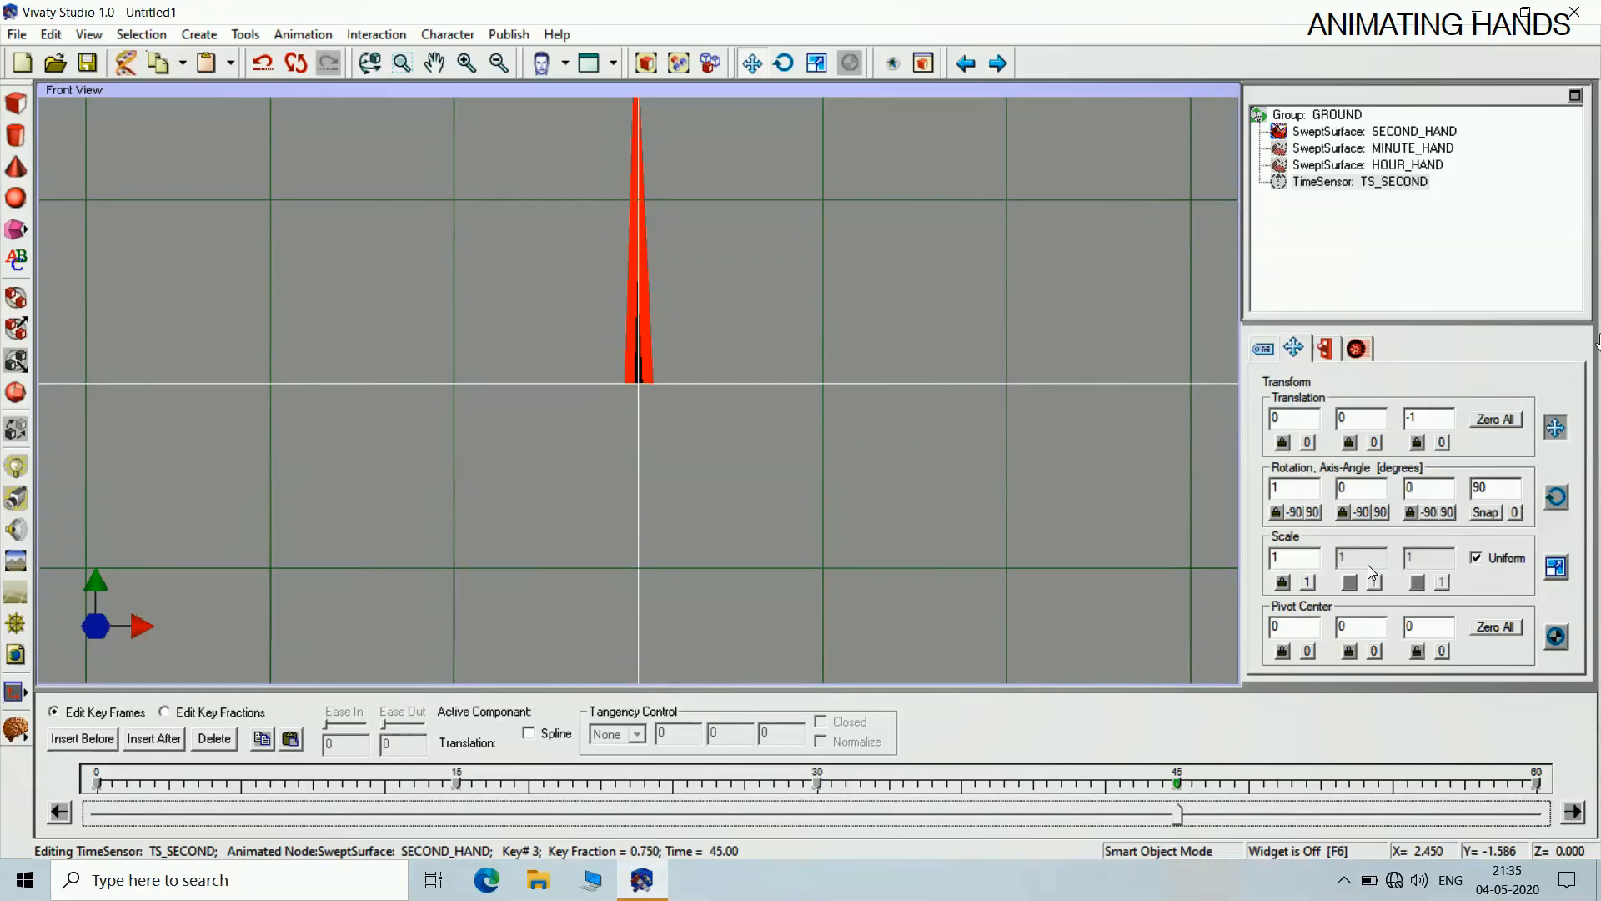
left_click(1362, 512)
left_click(1364, 512)
left_click(1364, 512)
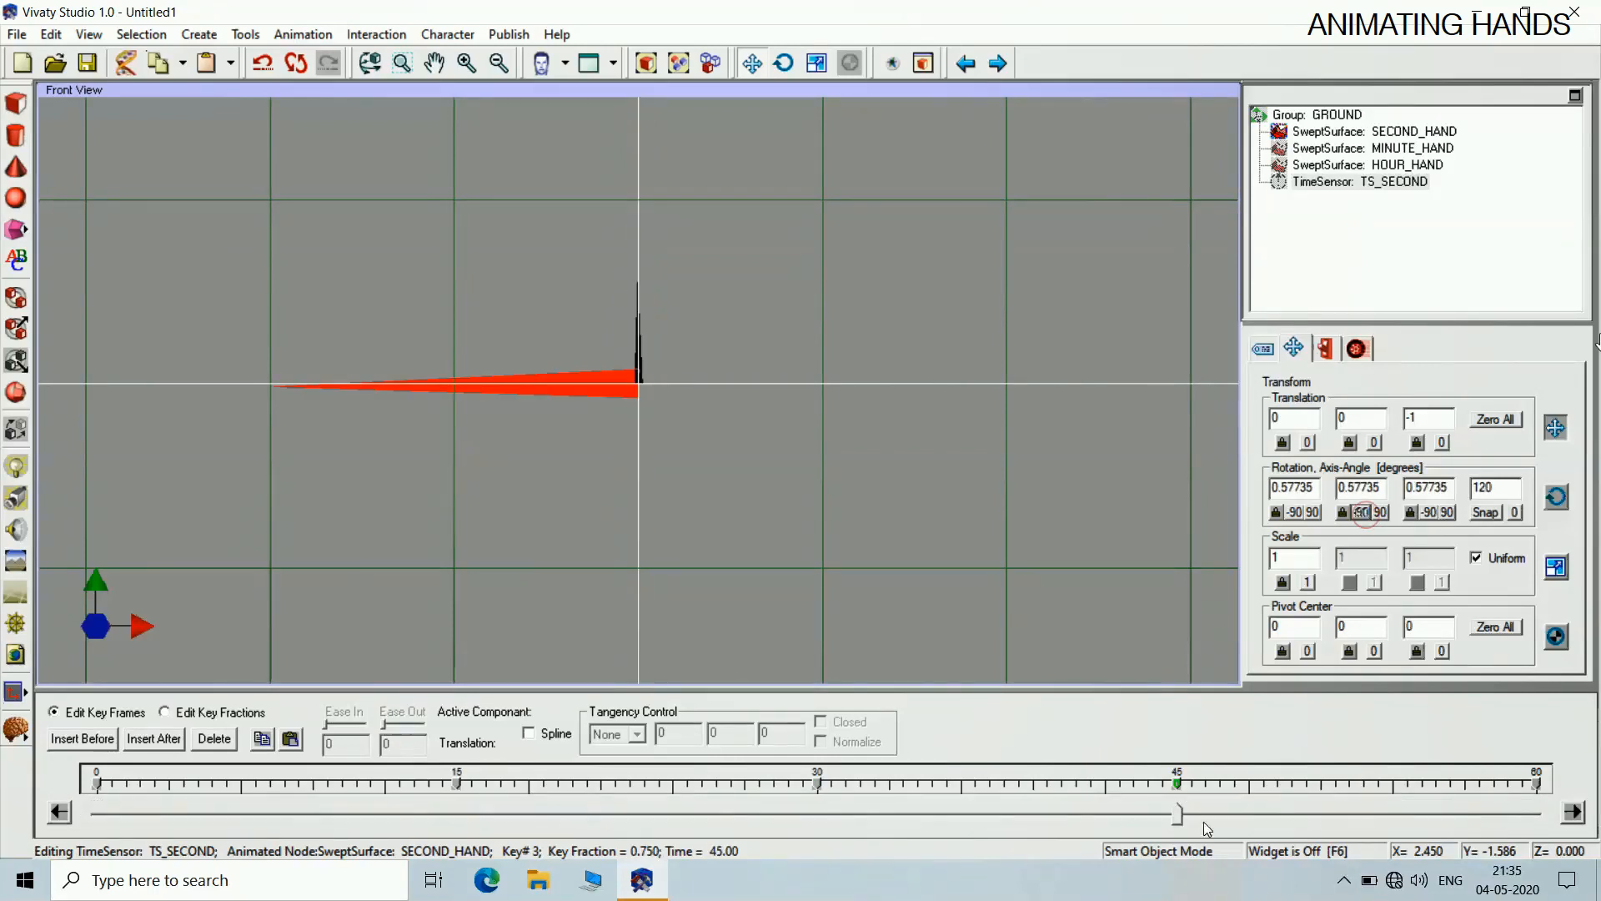
At time 60, key SECOND_HAND through a full turn of four -90 degree rotations about the Y axis
left_click_drag(1178, 814, 1489, 813)
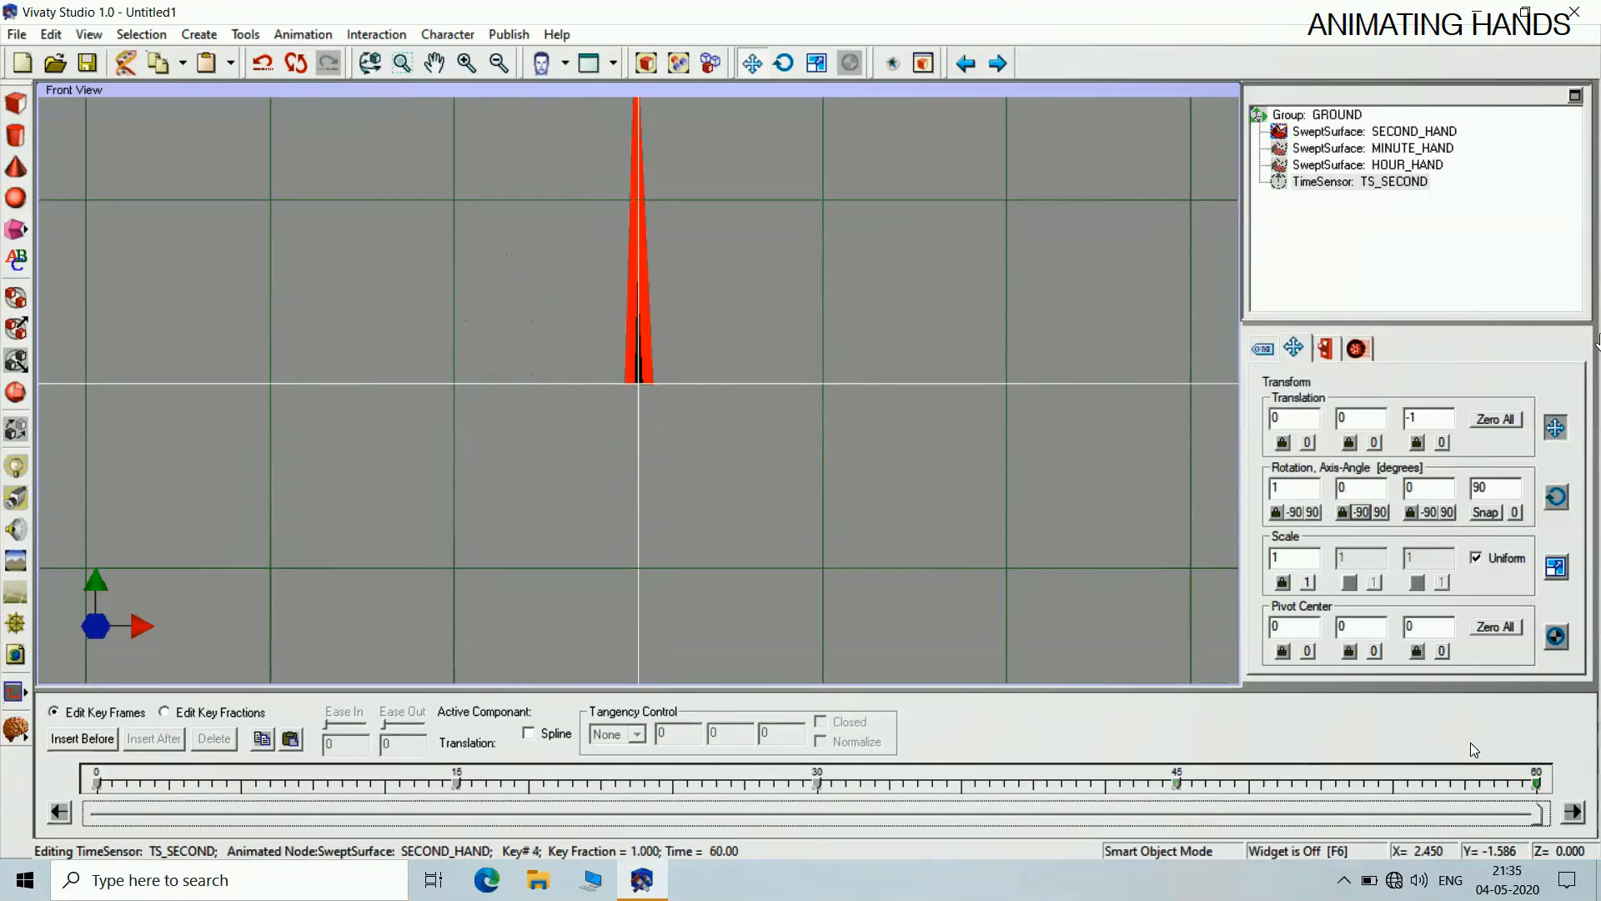
double_click(1358, 512)
double_click(1357, 514)
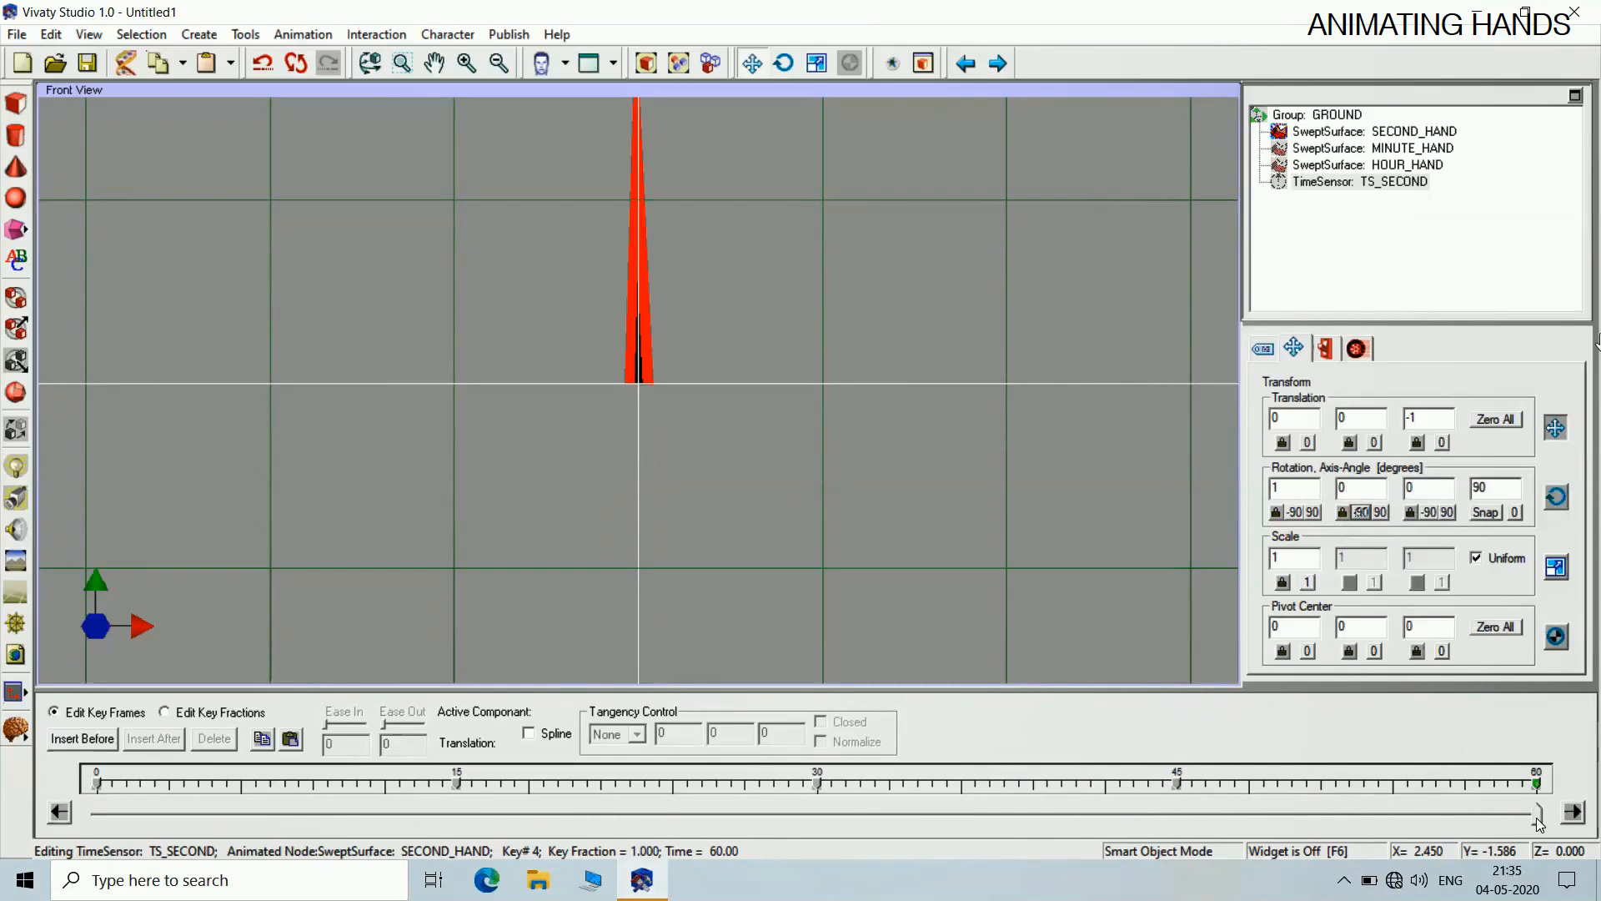
Return the animation time to 0 and close the animation timeline of TS_SECOND
left_click_drag(1539, 824, 105, 828)
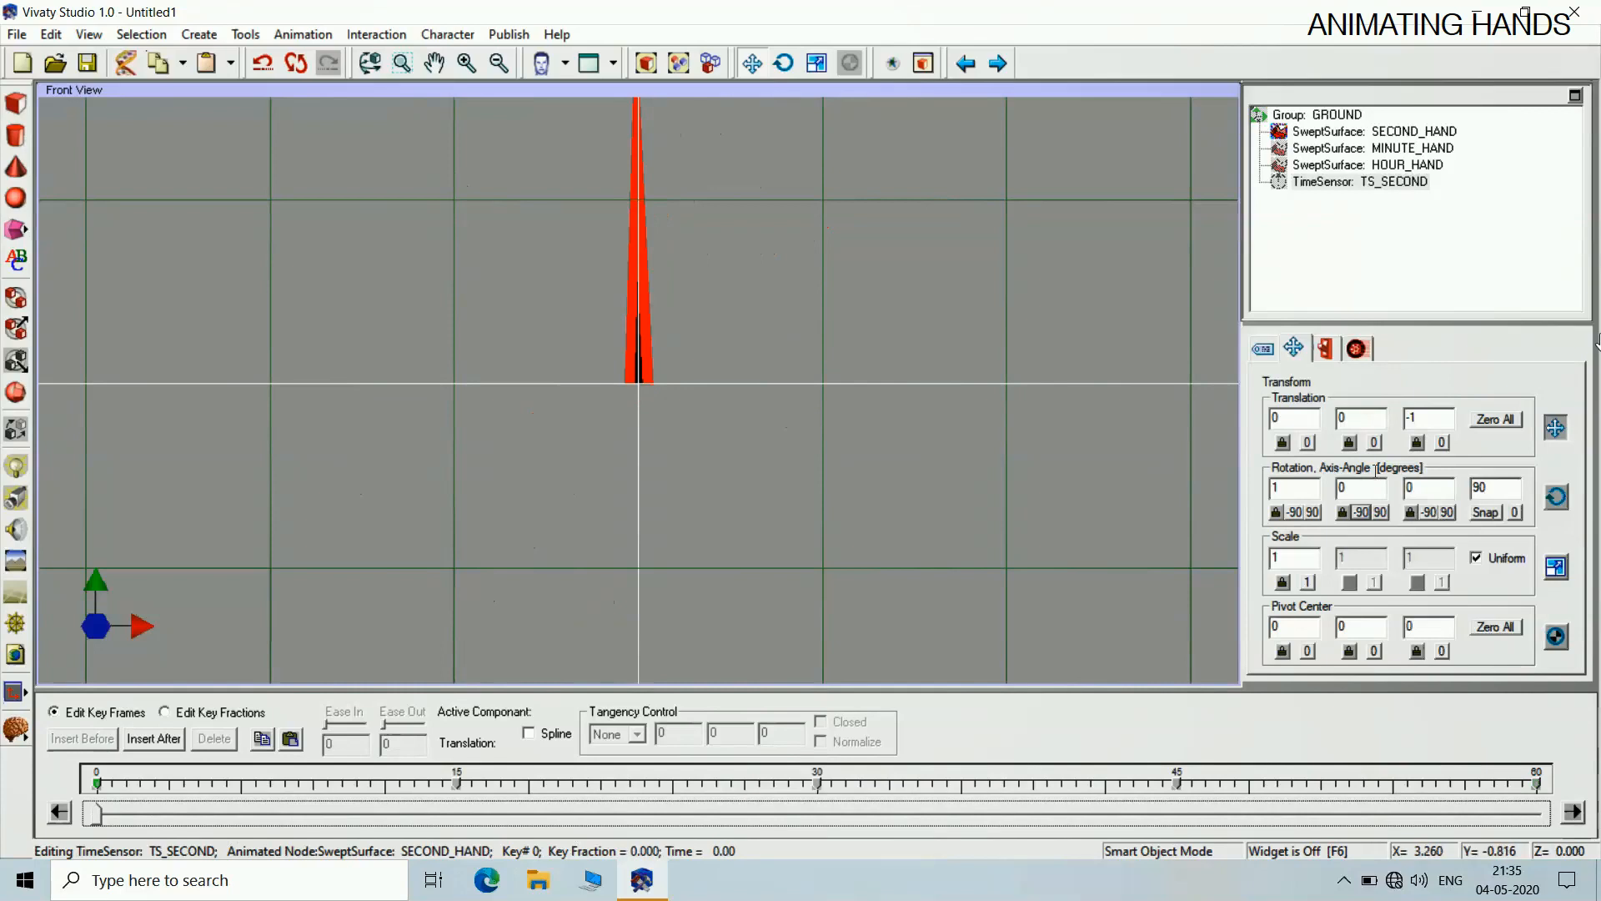
left_click(1356, 349)
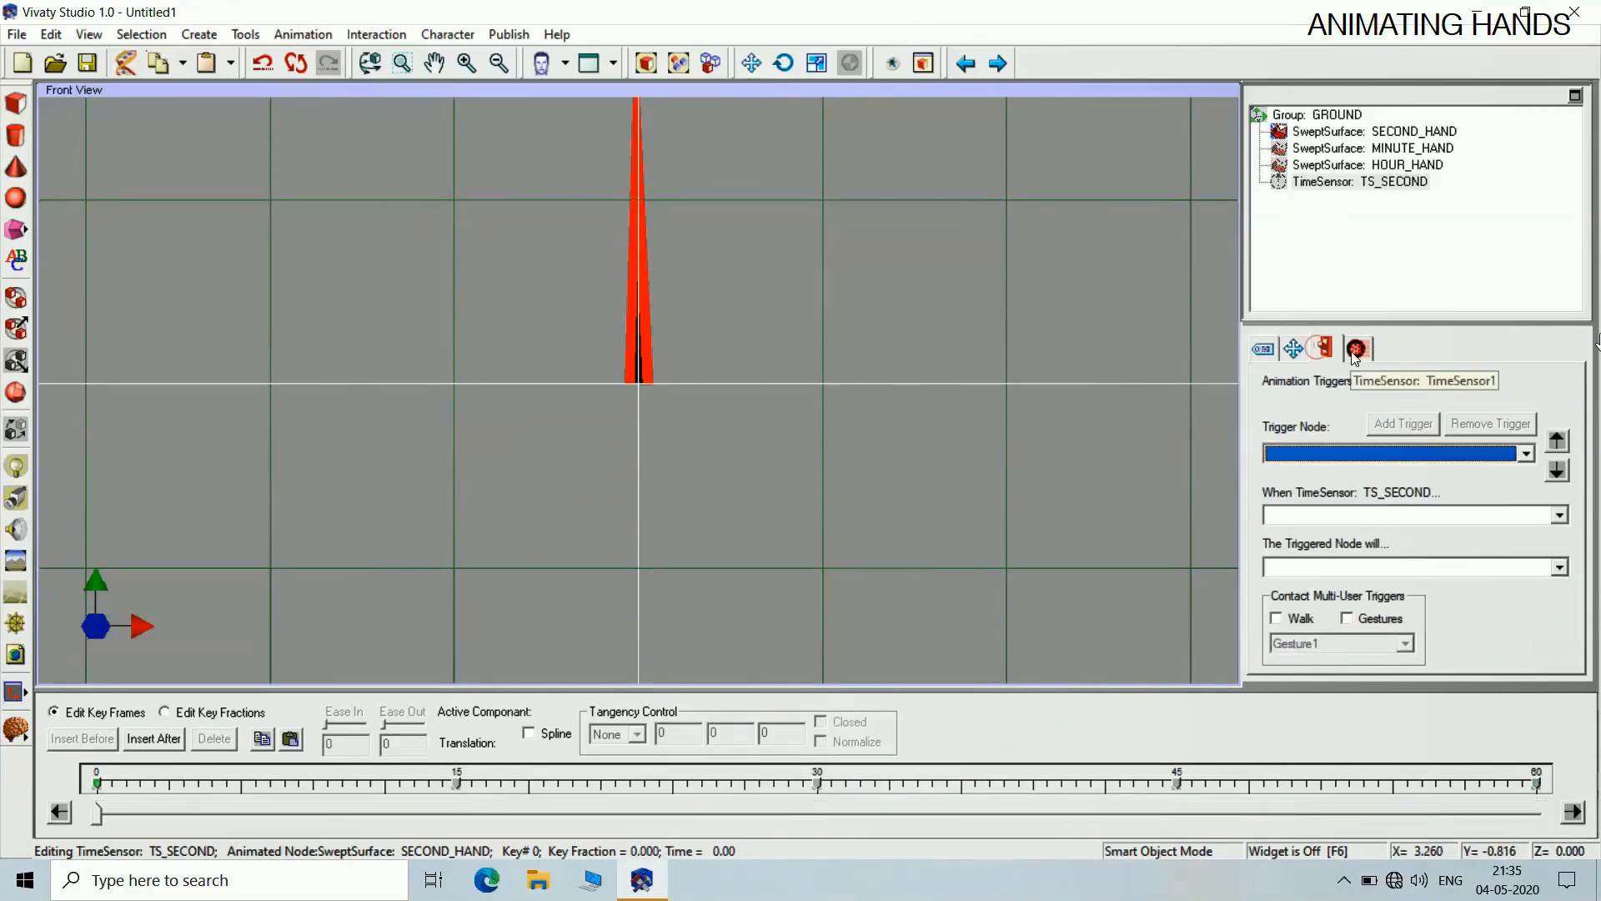
left_click(1356, 357)
left_click(1340, 402)
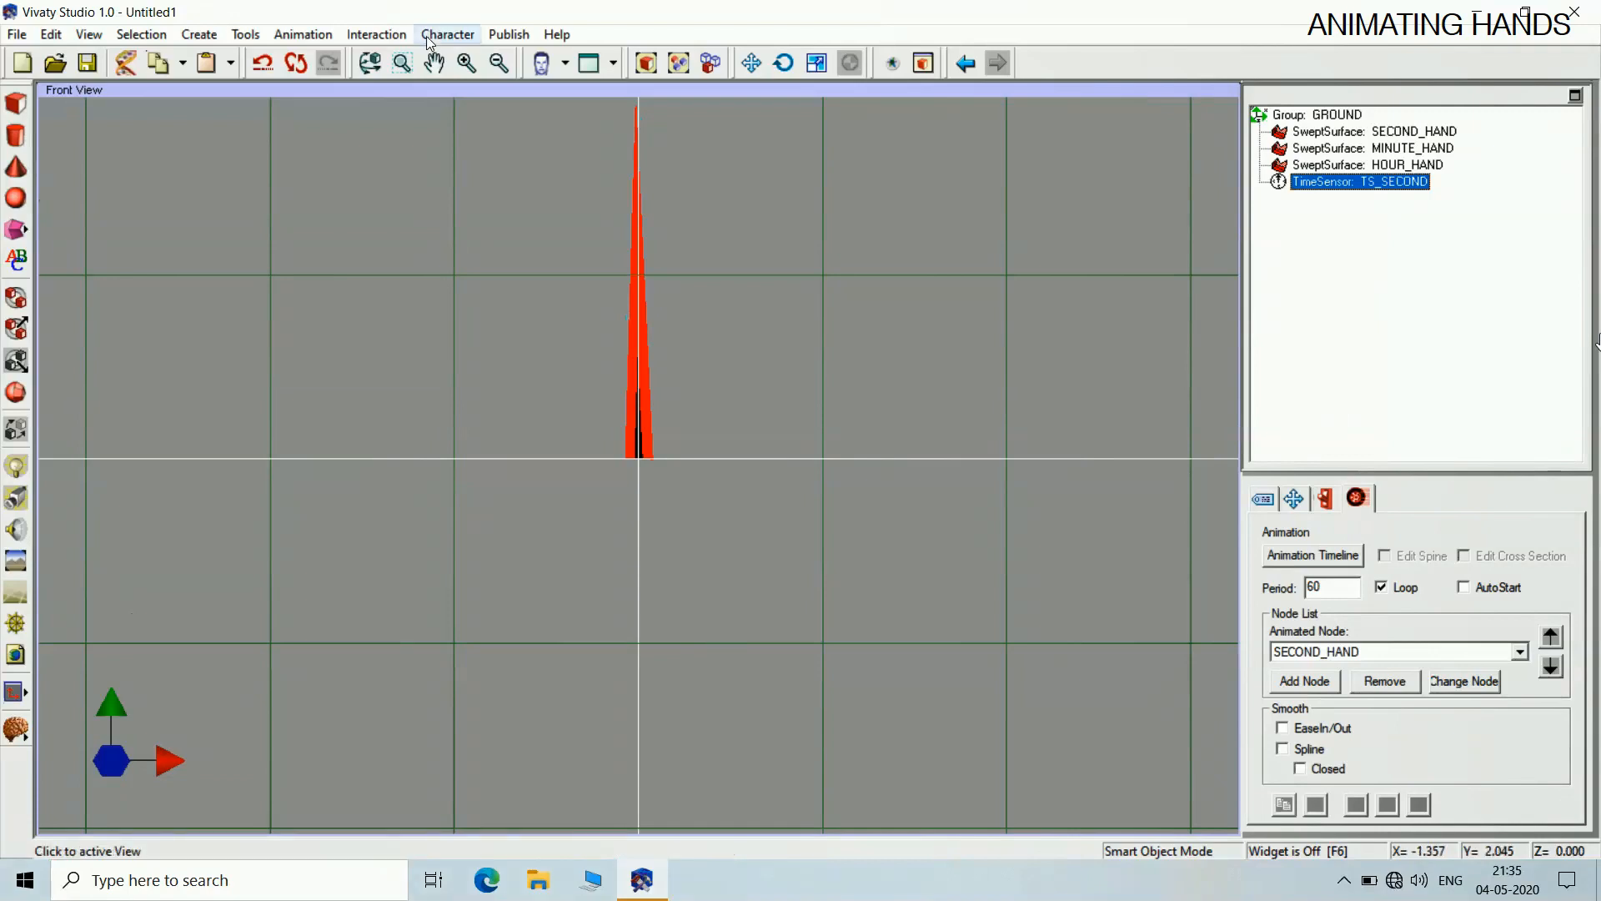
Add a second TimeSensor to the GROUND group in the Front view and zero its translation
left_click(303, 34)
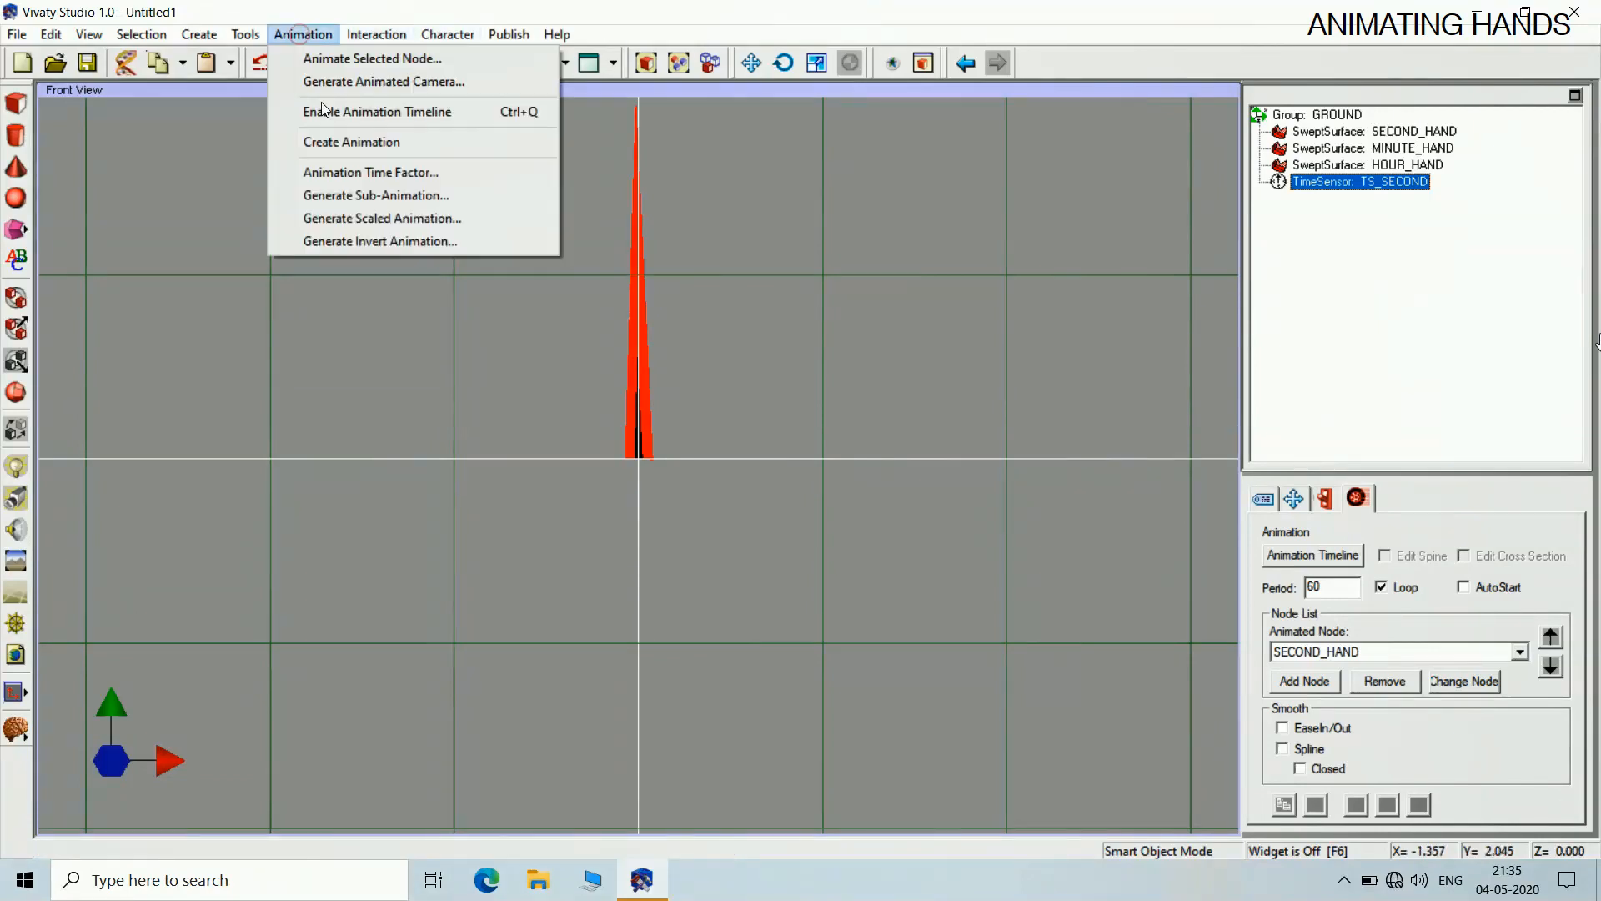
left_click(334, 142)
left_click(1151, 295)
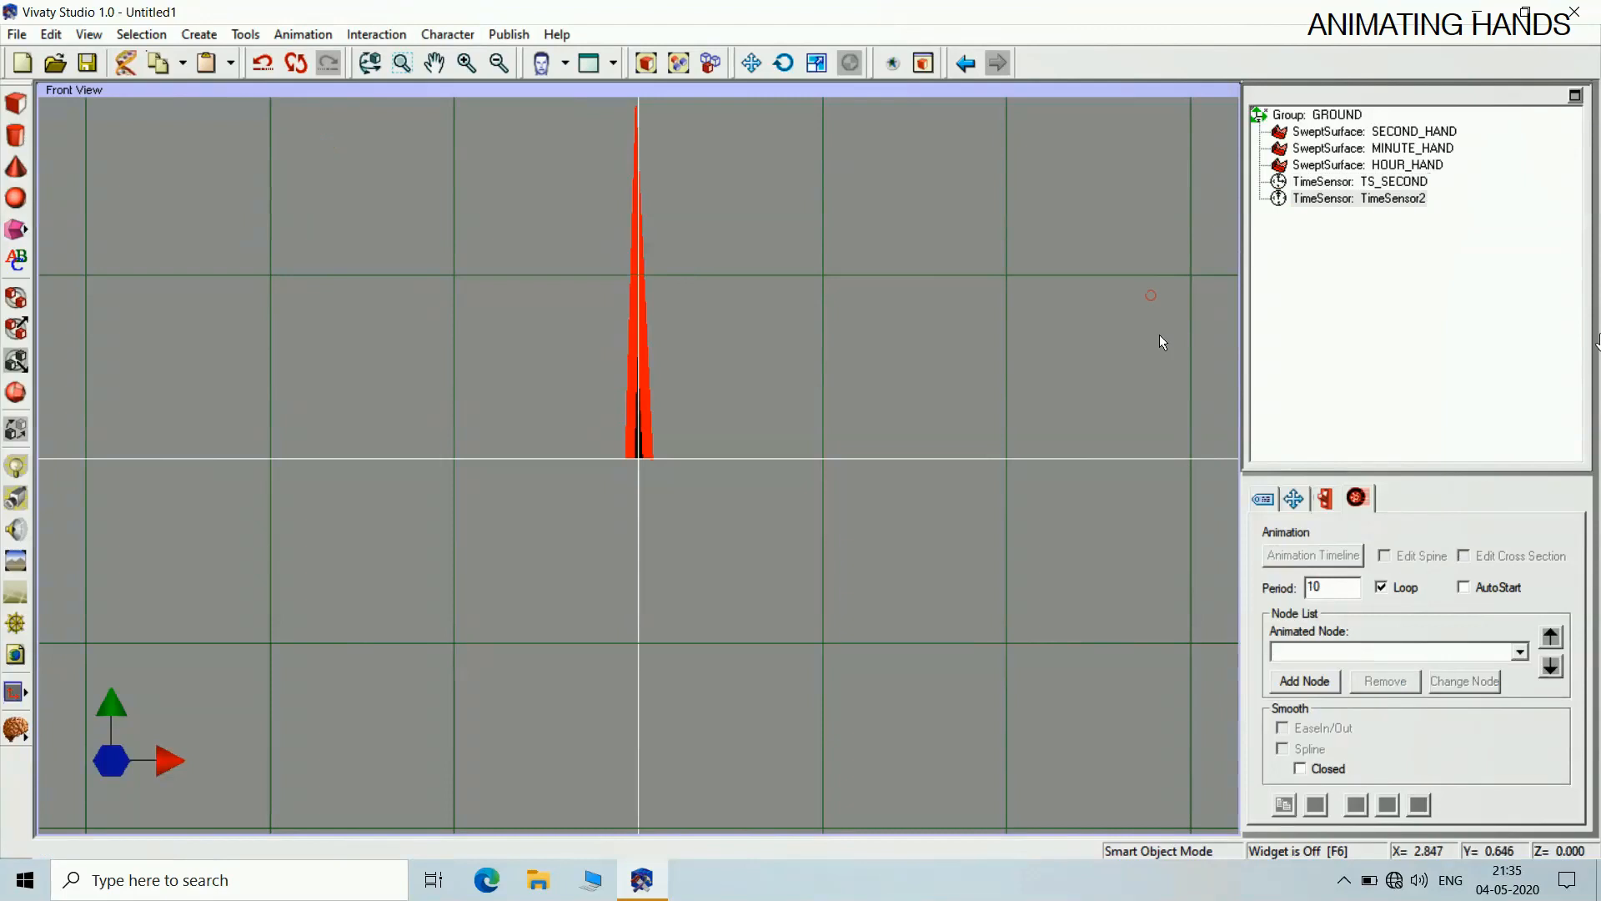
left_click(1297, 501)
left_click(1509, 568)
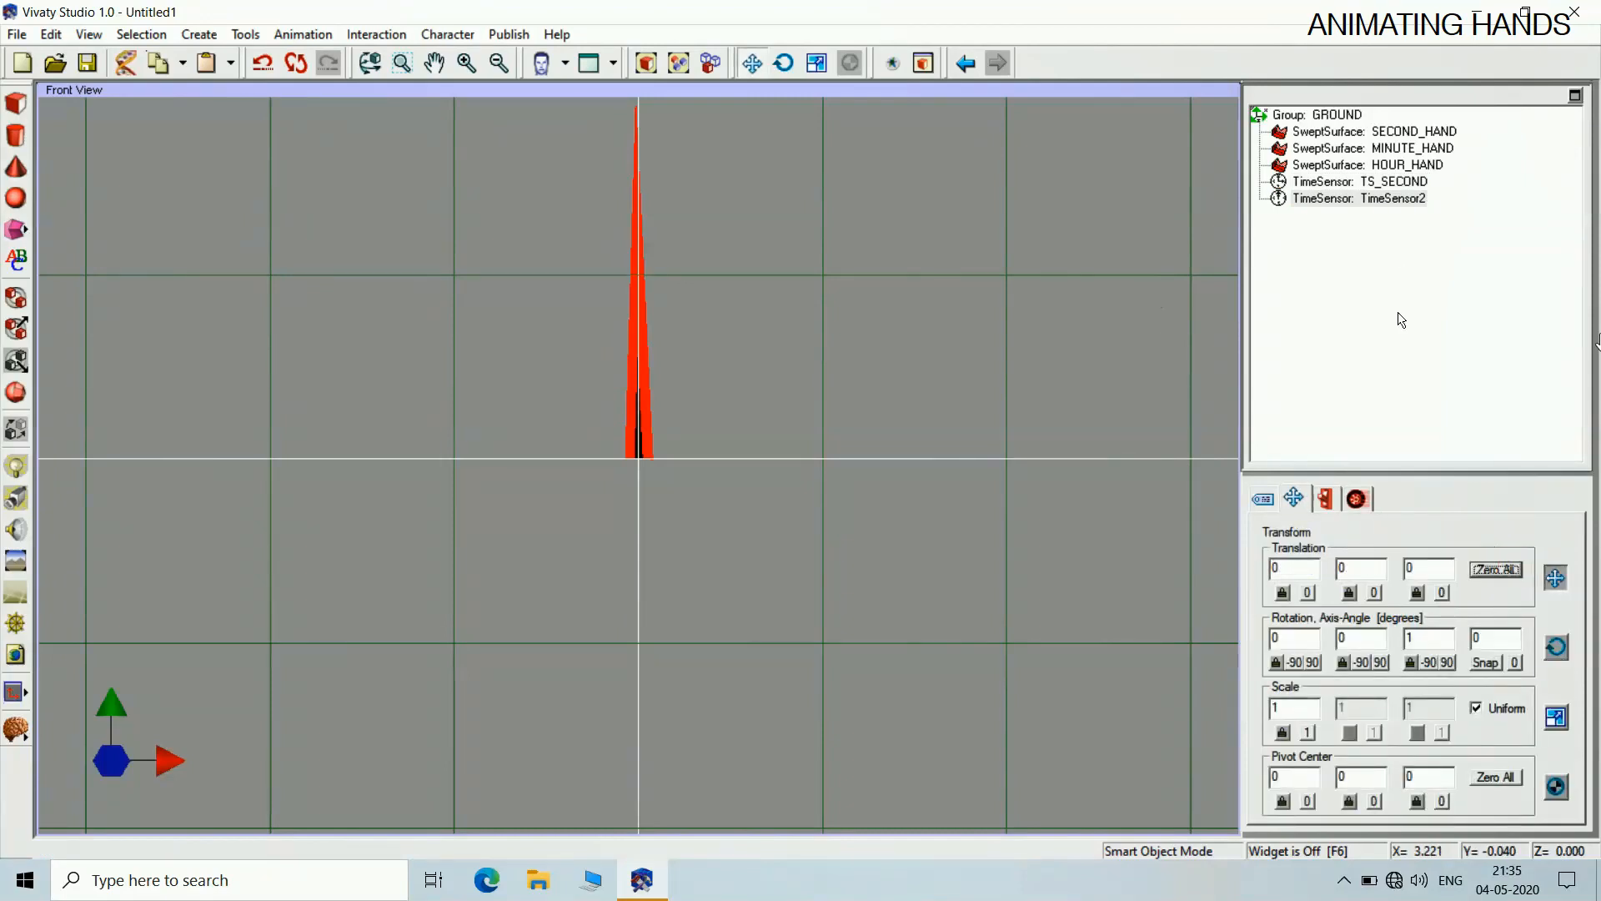
Rename the second TimeSensor TS_MINUTE
left_click(1262, 499)
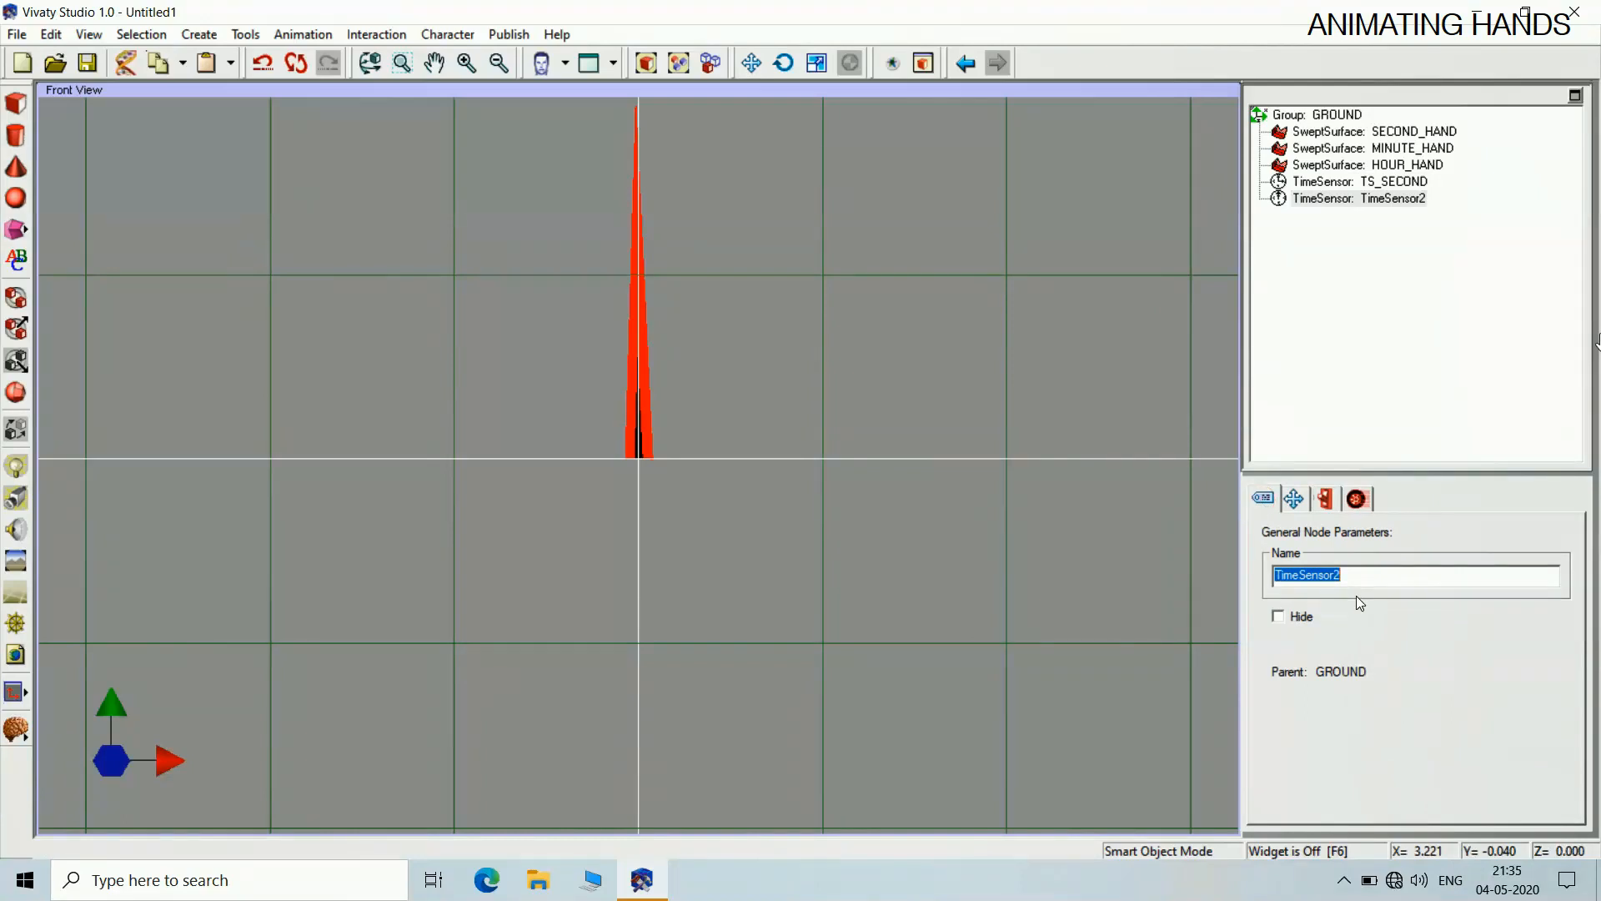
type("TS_MINUTE")
key("Return")
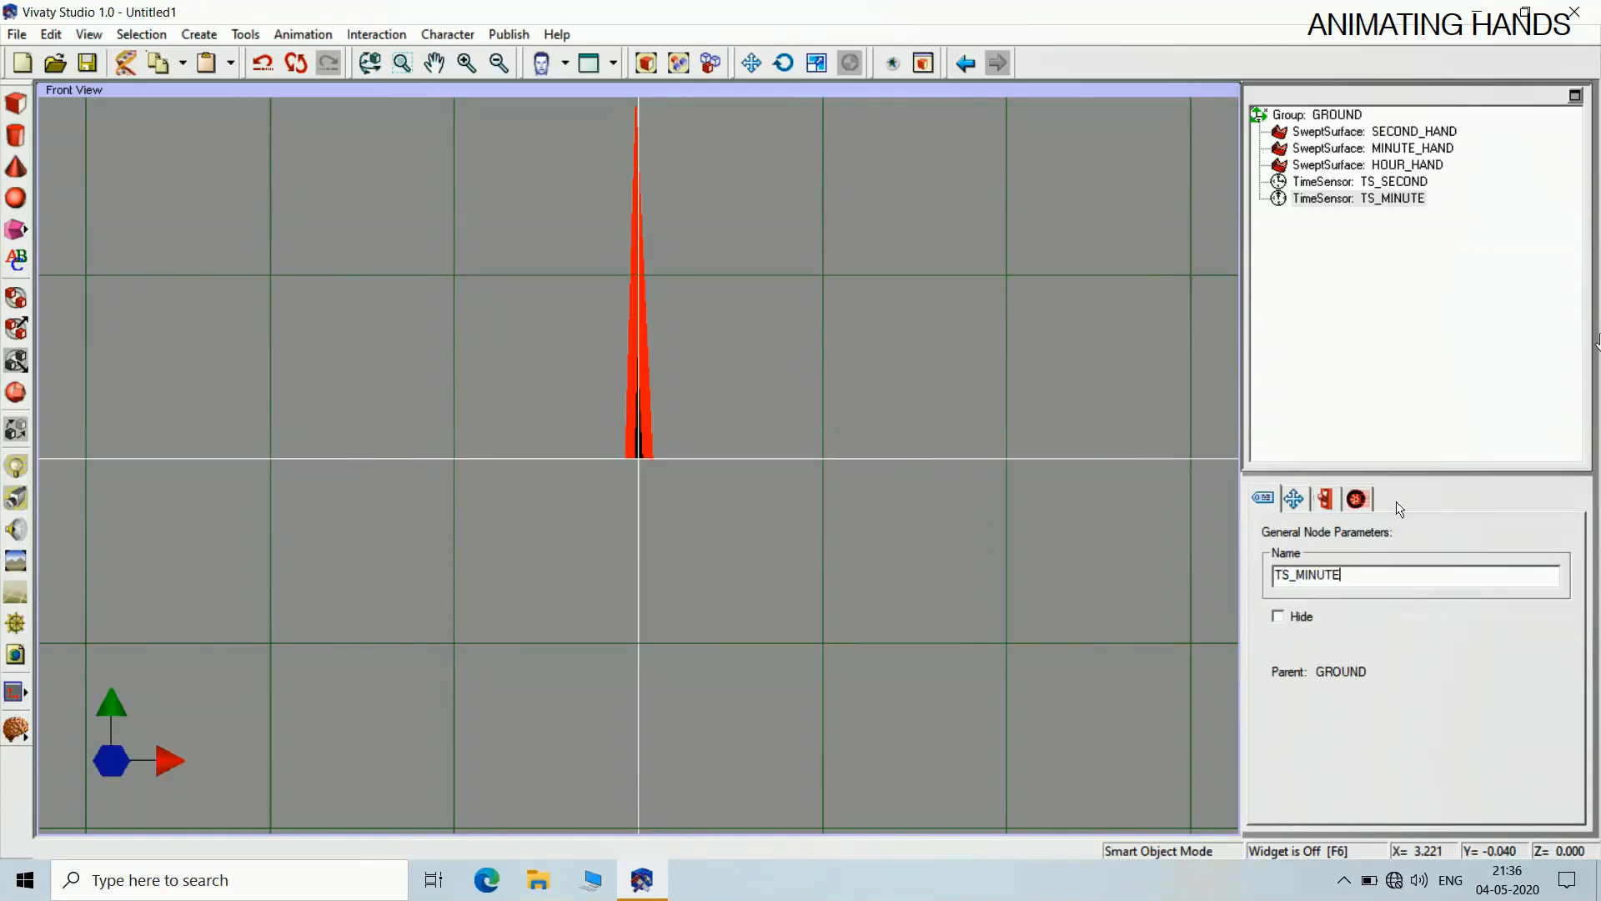
left_click(1380, 360)
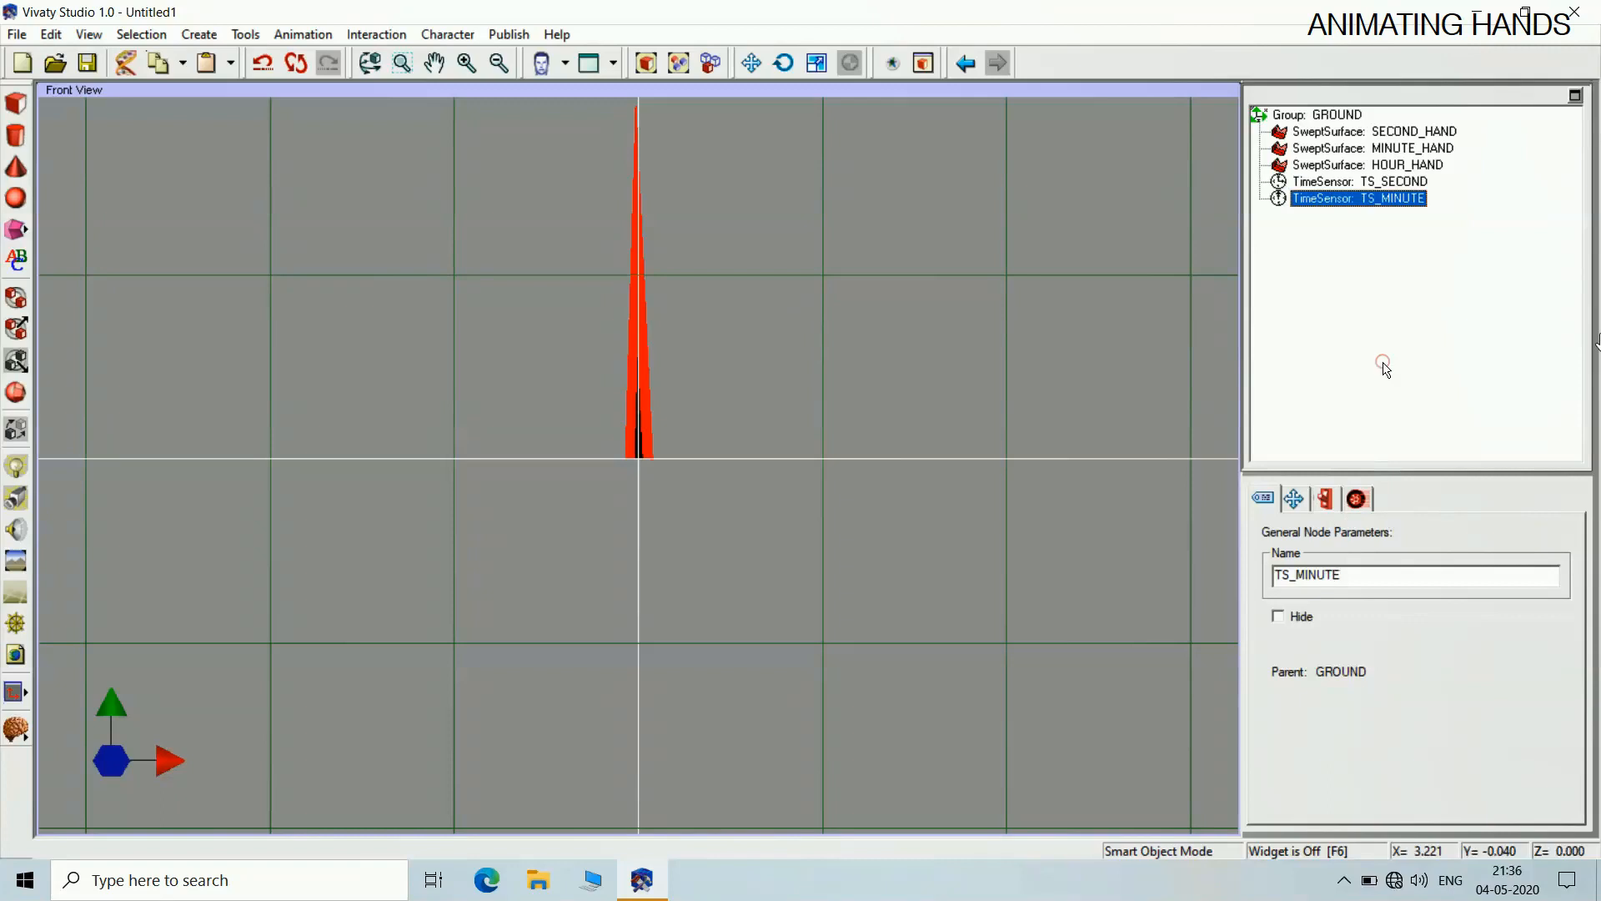
Set the animation period of TS_MINUTE to 3600
left_click(1356, 498)
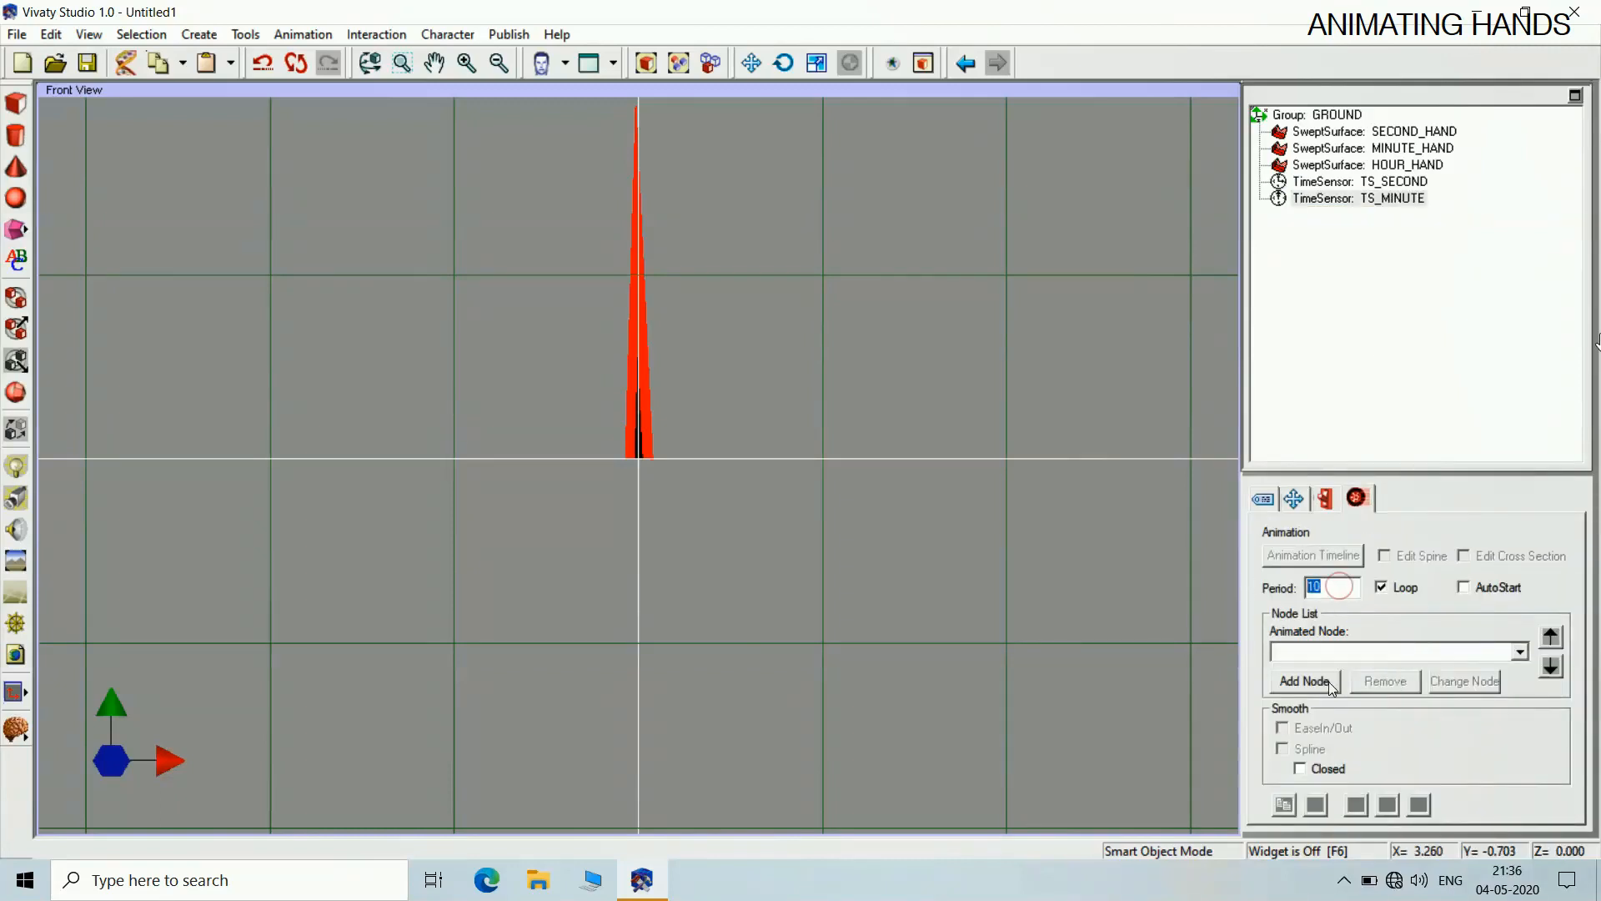
type("3600")
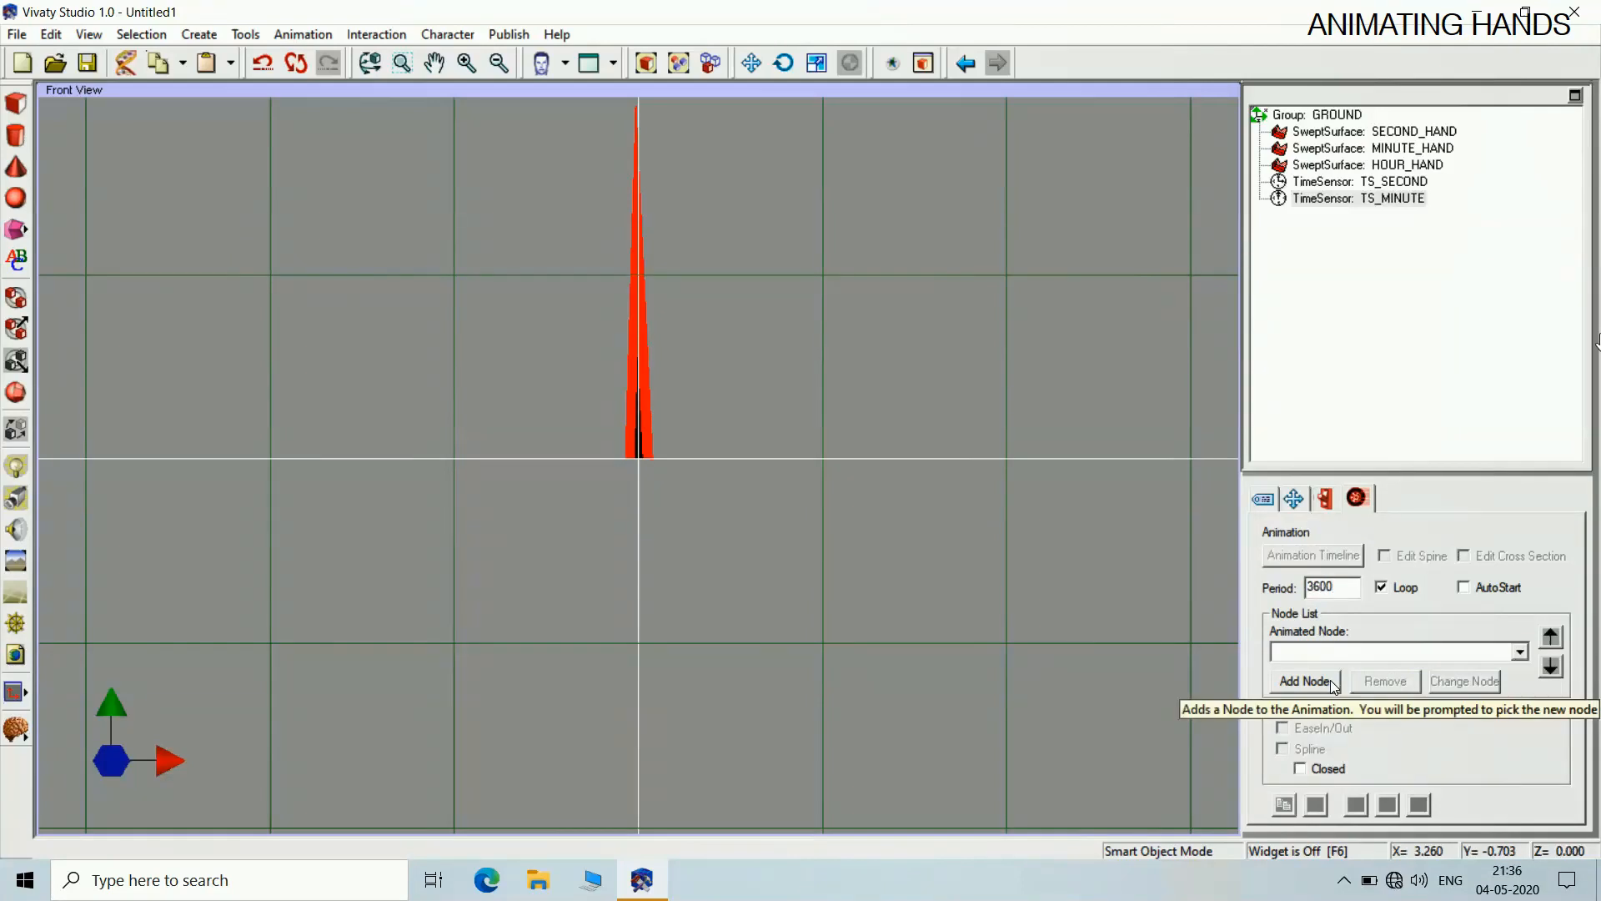
Add MINUTE_HAND as the animated node of TS_MINUTE and show its animation timeline
left_click(1329, 679)
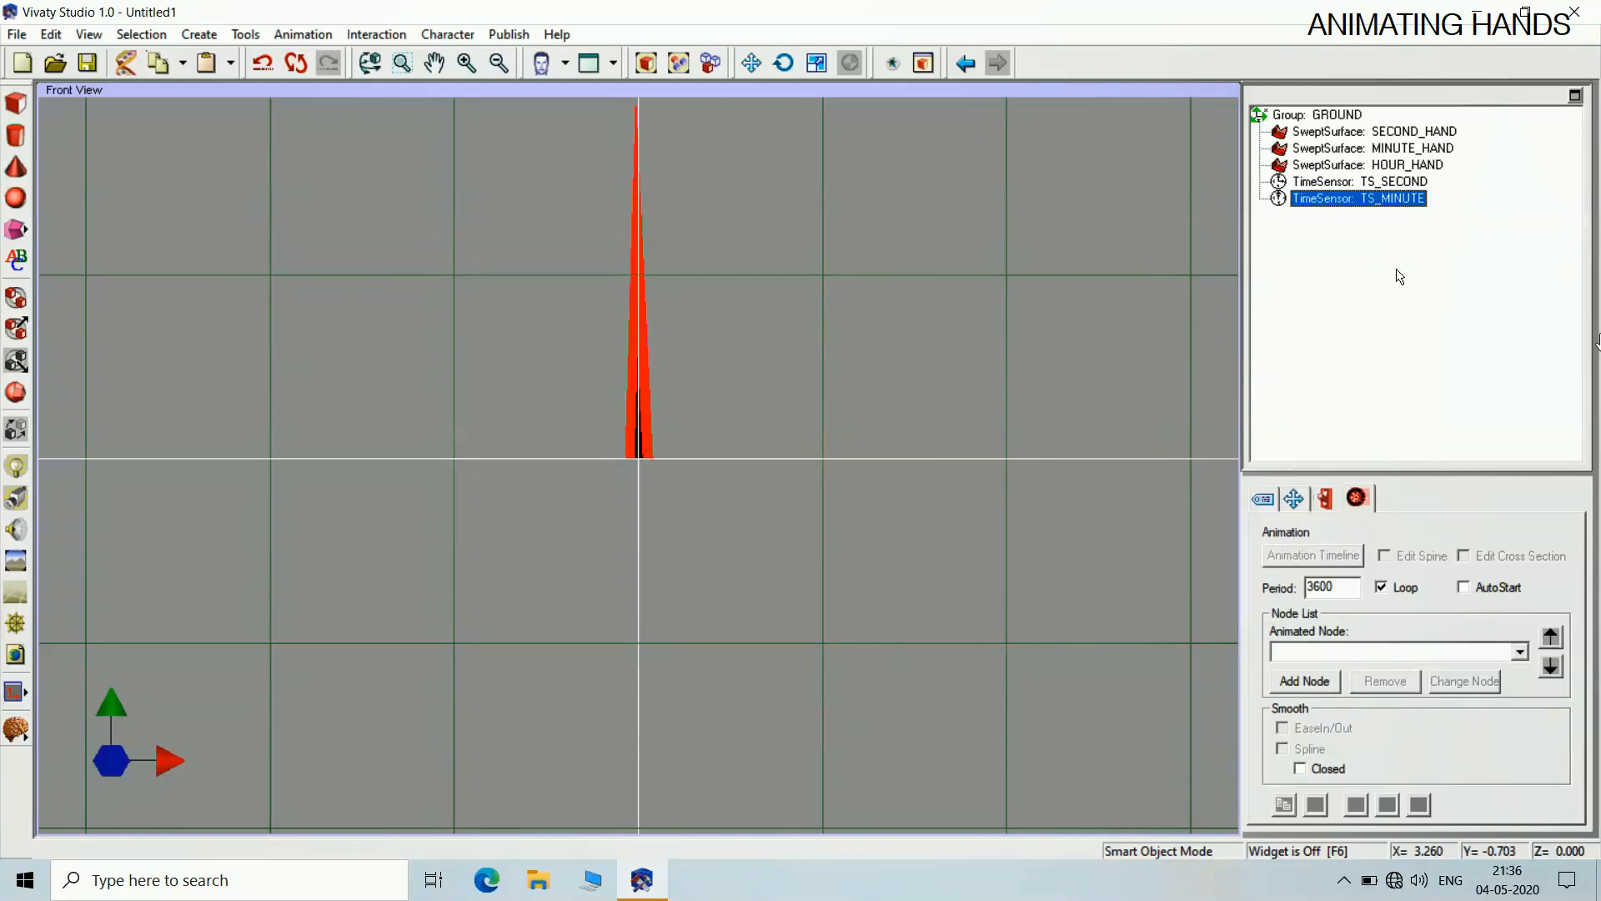
left_click(1306, 679)
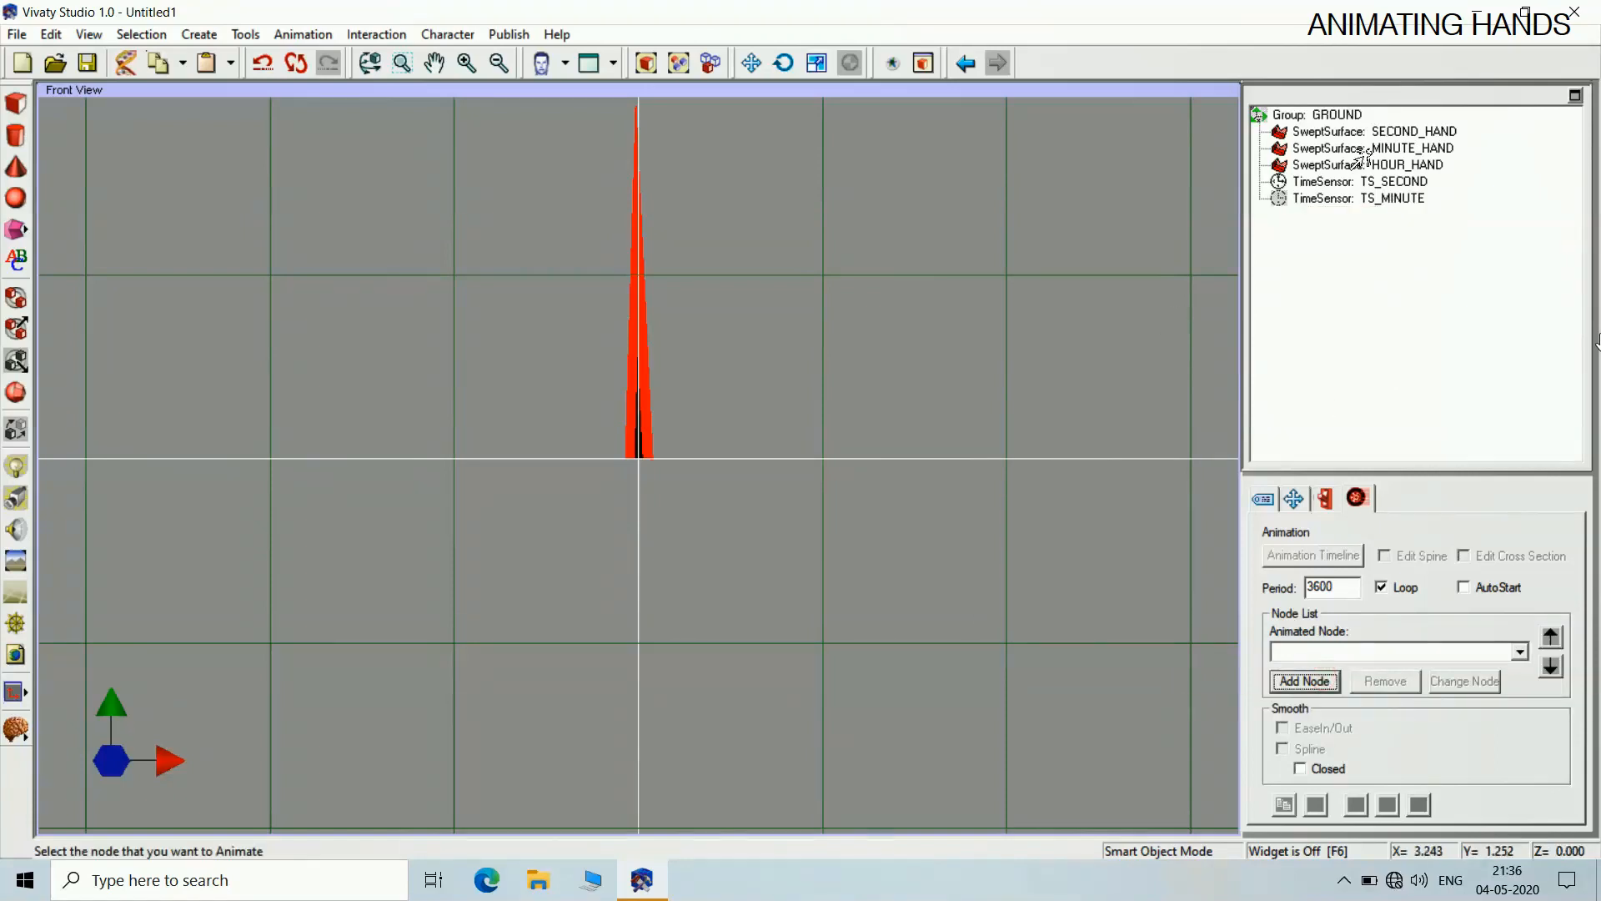
left_click(1393, 148)
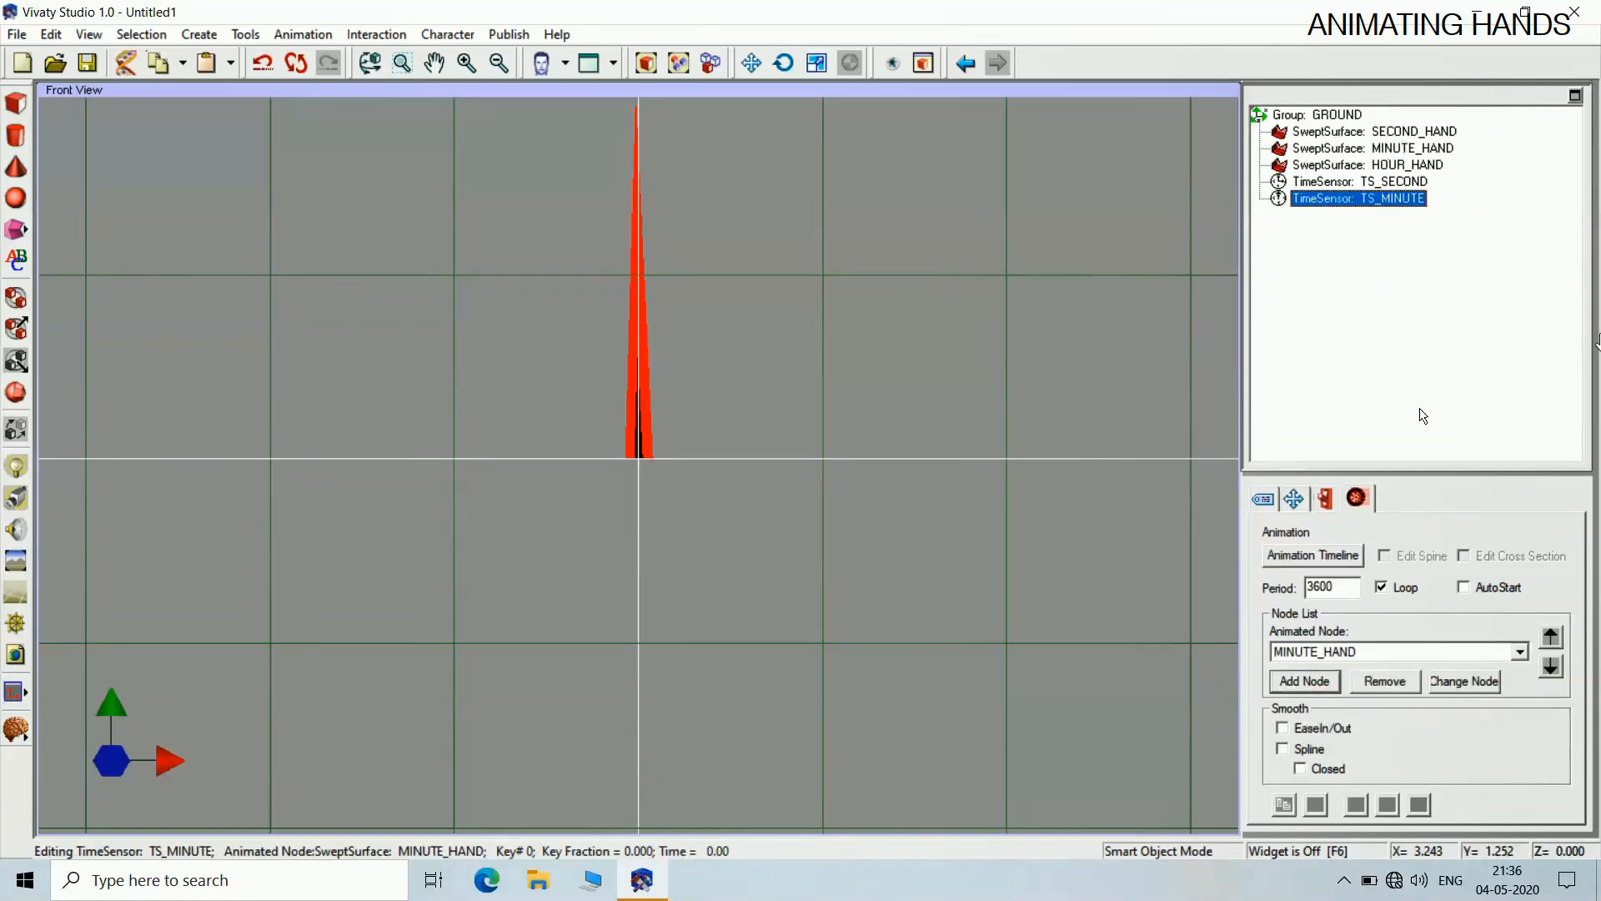
left_click(1328, 557)
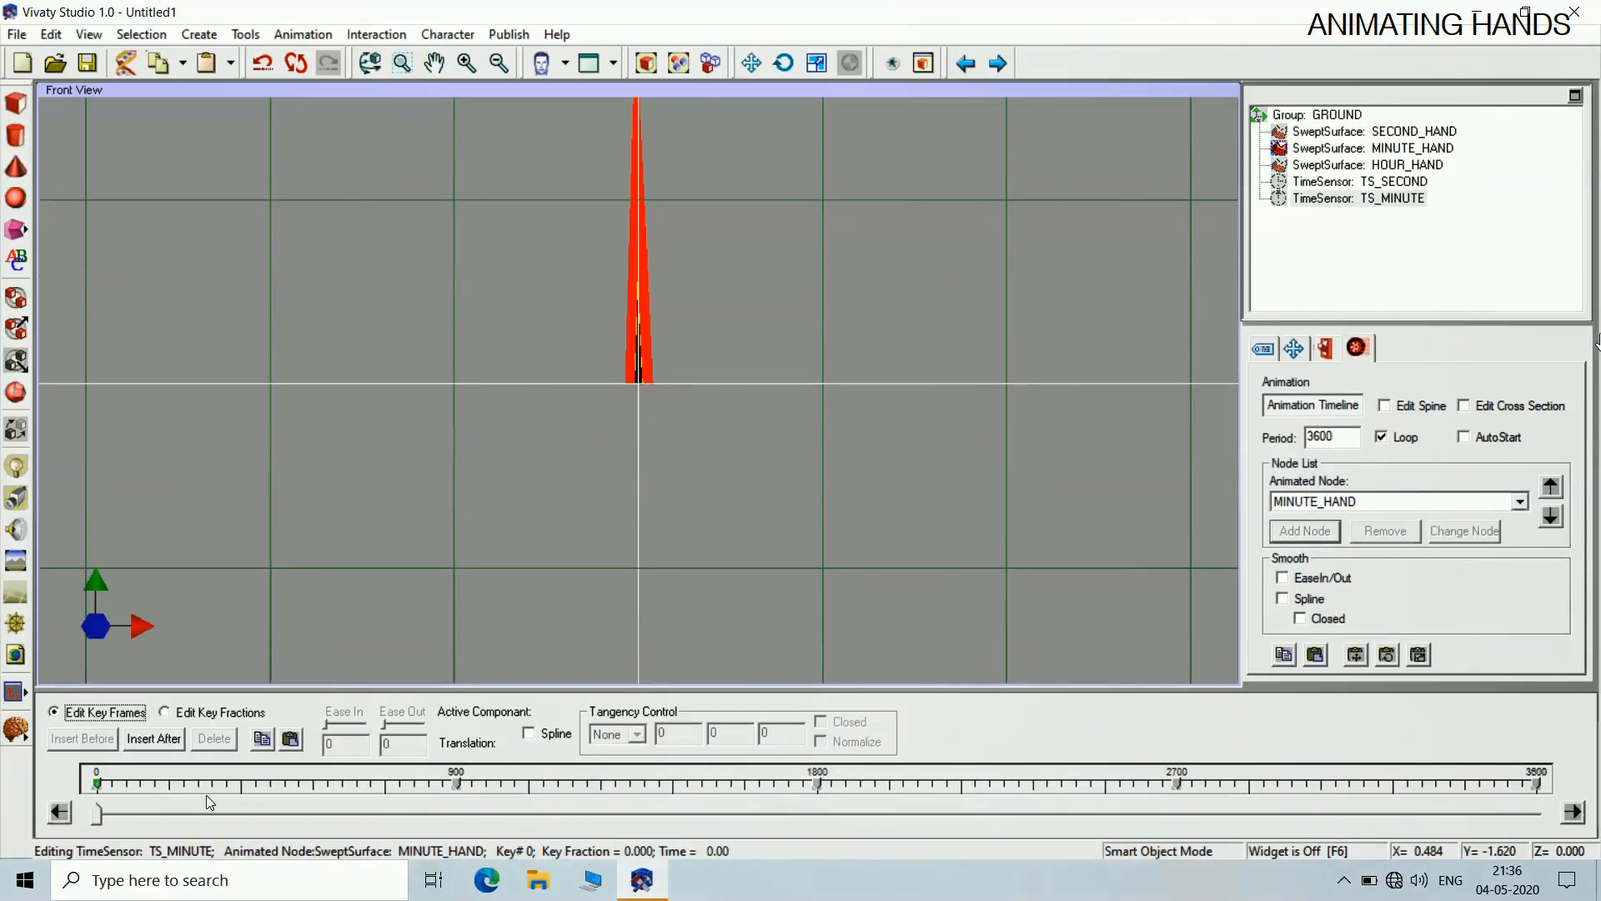
Key MINUTE_HAND's Y rotation as -90° at time 900 and as a -180° half turn at time 1800
left_click(99, 817)
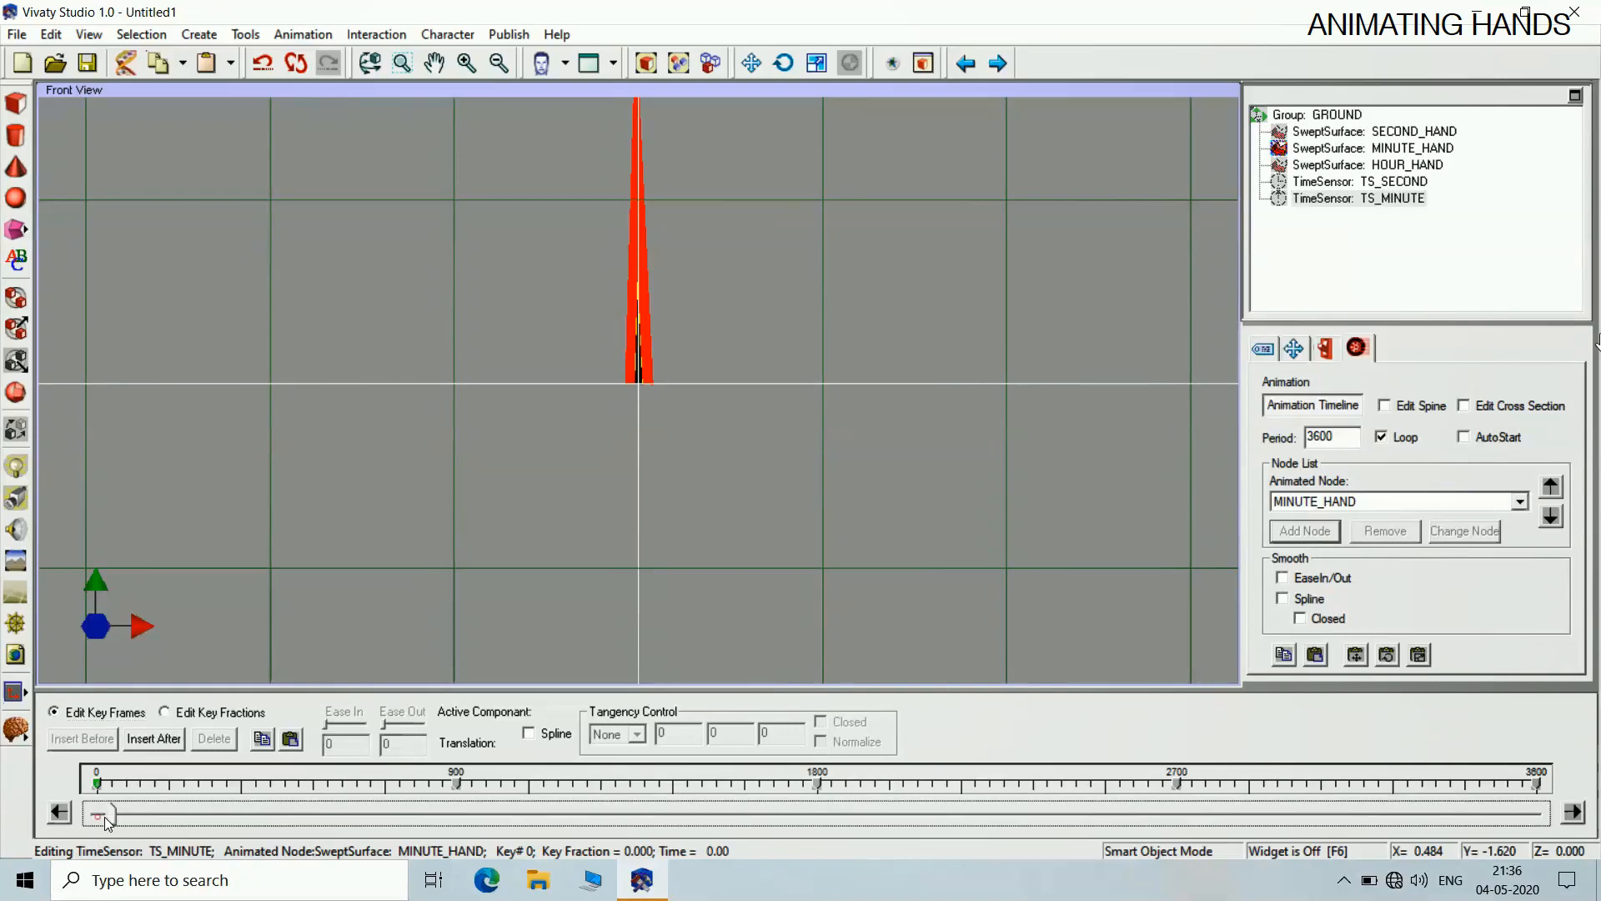
left_click_drag(107, 821, 459, 818)
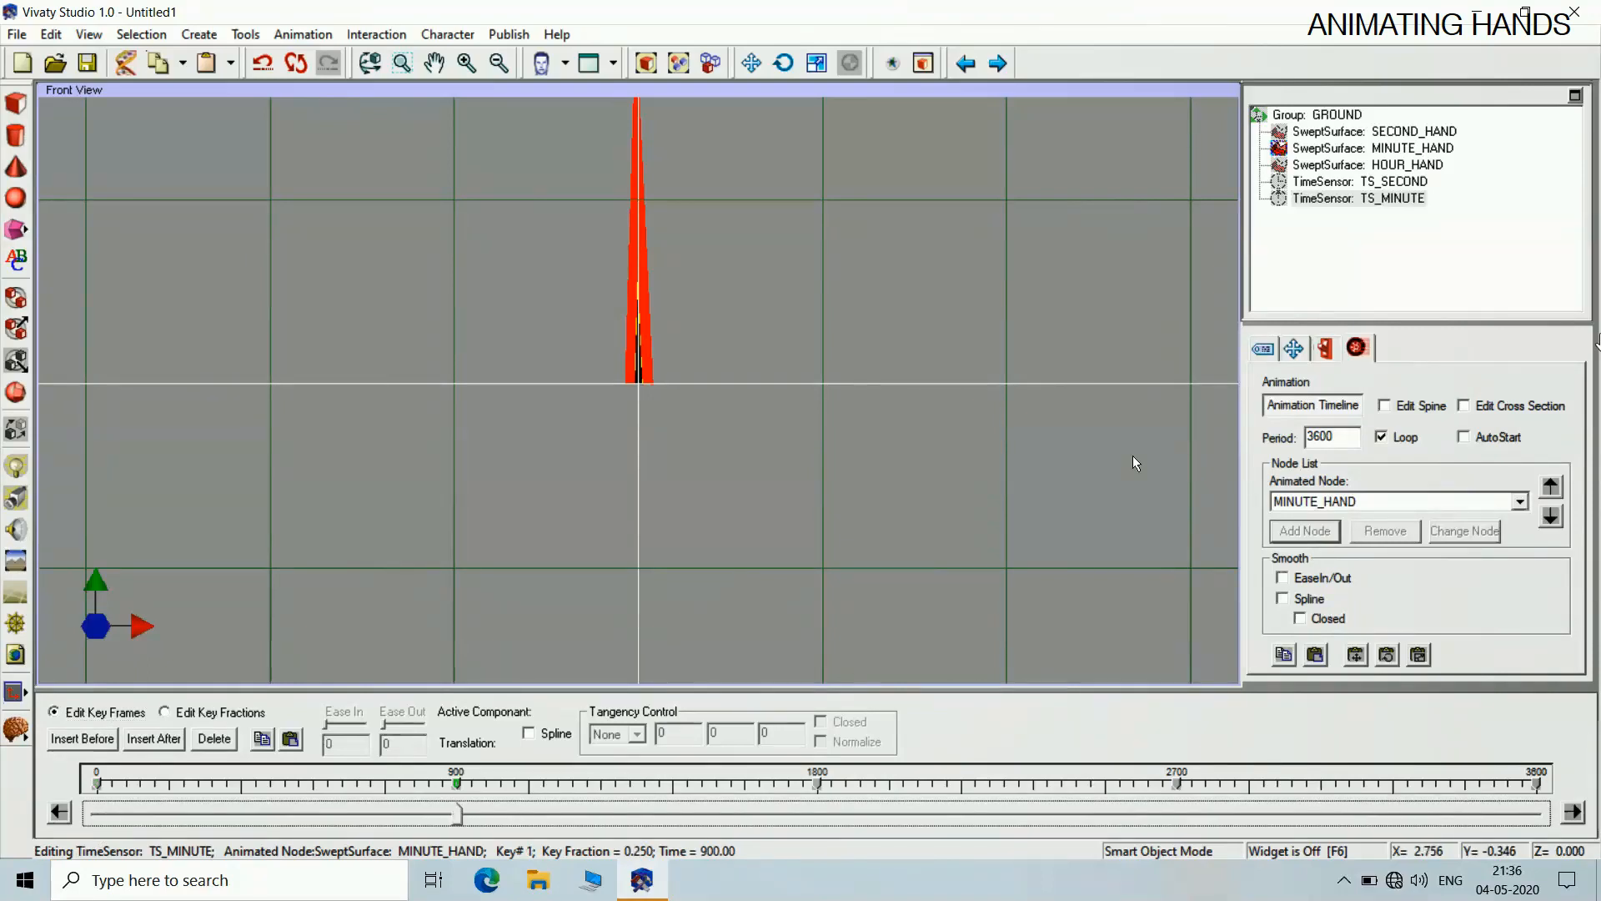
left_click(1293, 349)
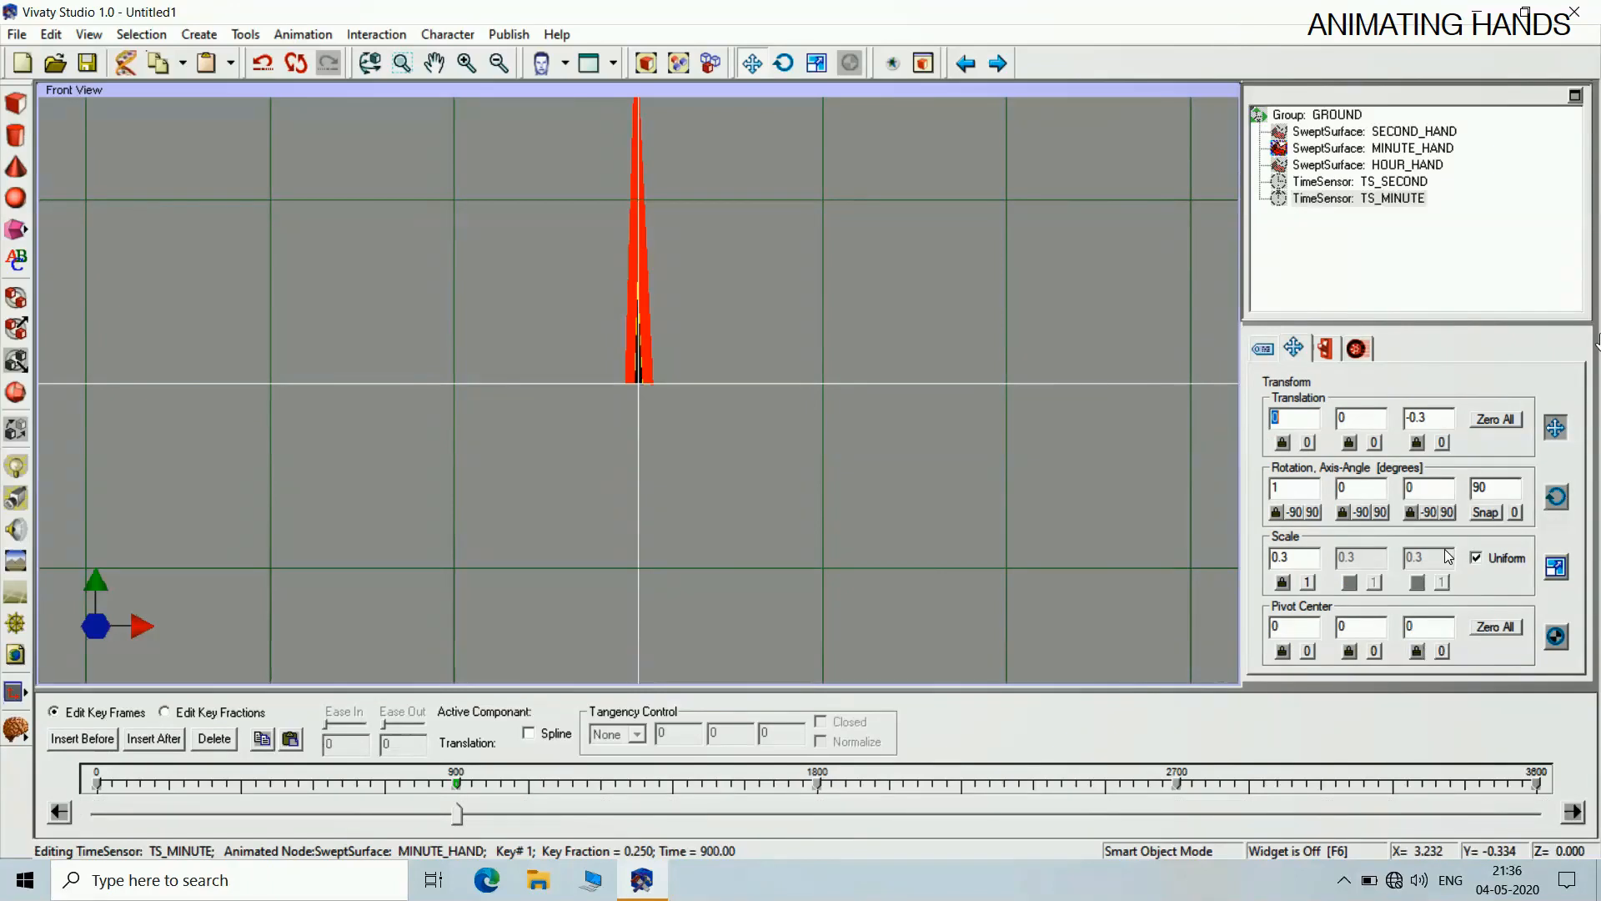
left_click(1361, 512)
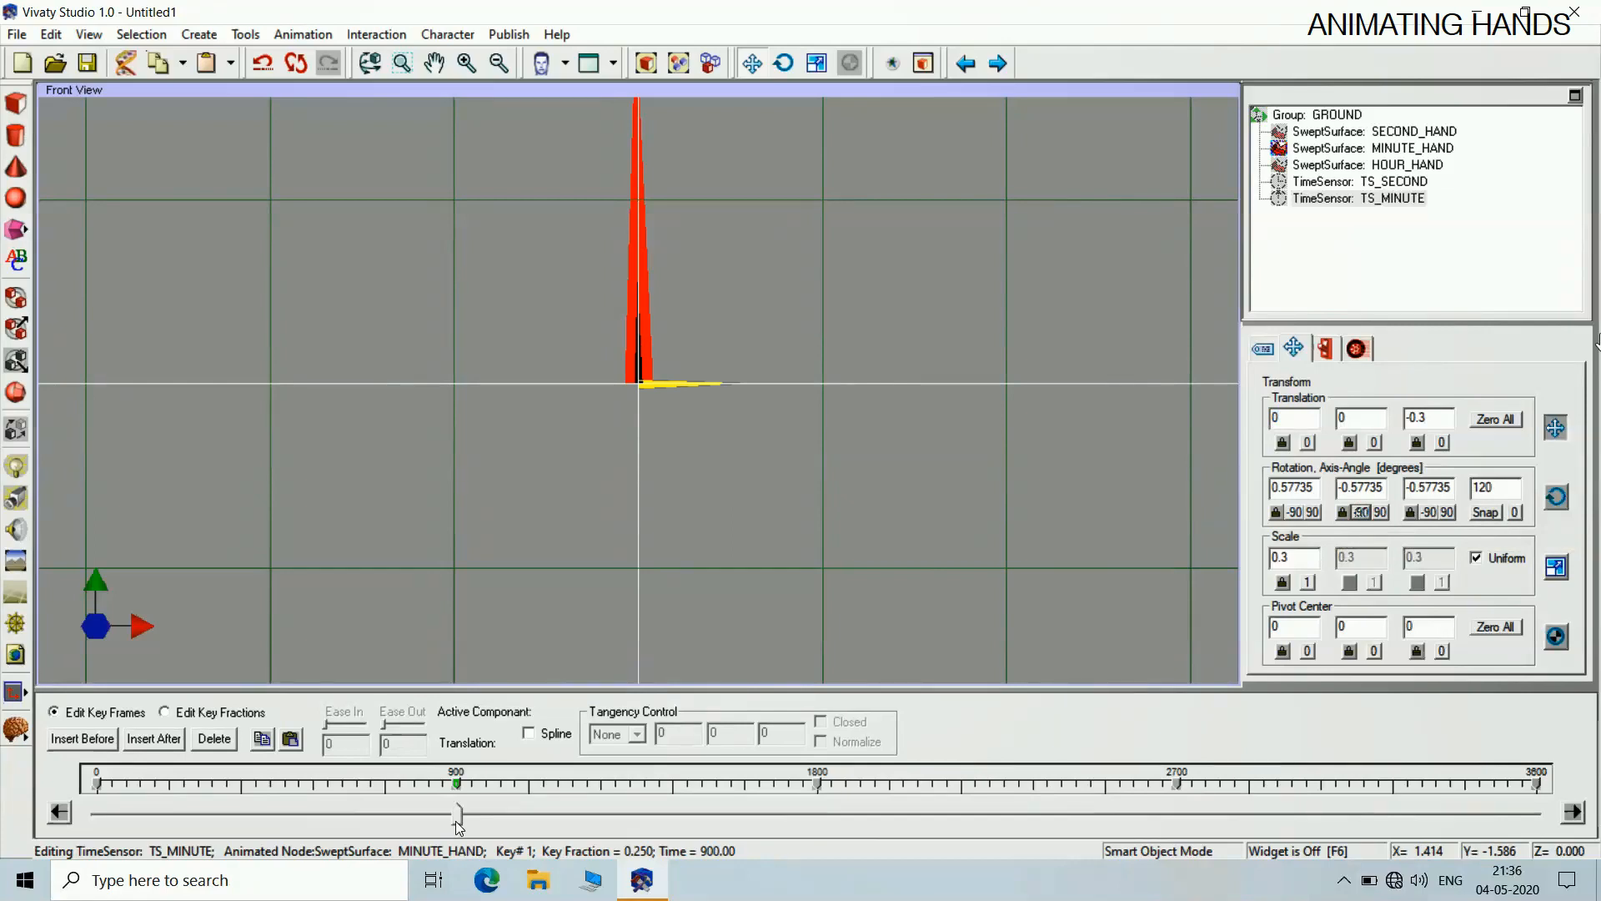
left_click_drag(457, 821, 818, 822)
left_click(1365, 514)
left_click(1364, 513)
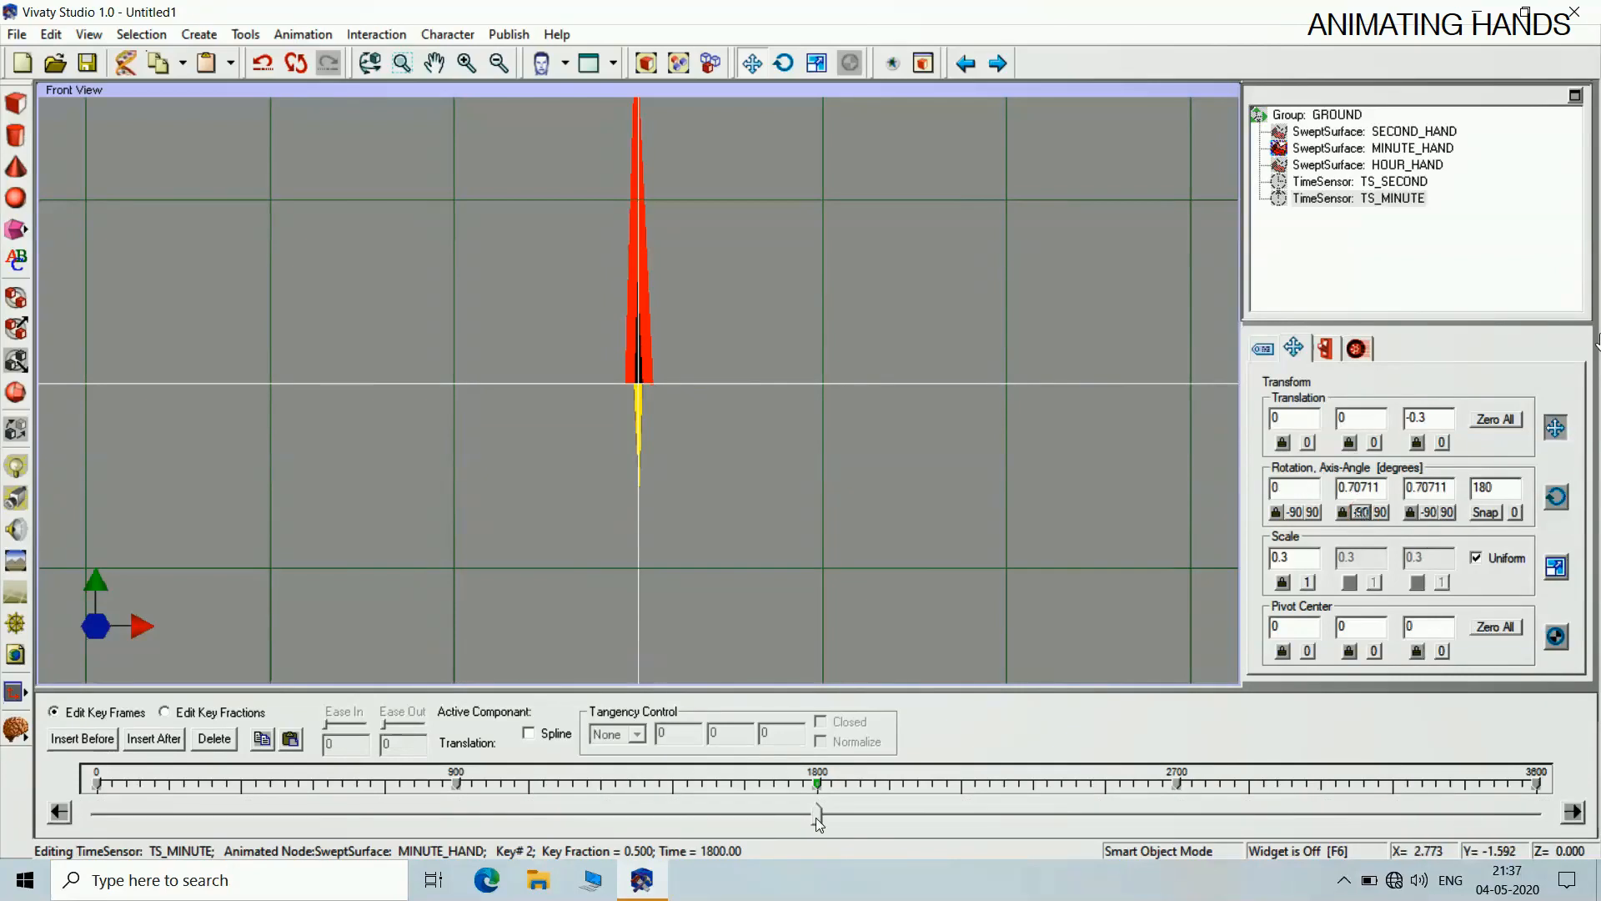
Key MINUTE_HAND's Y rotation as a -270° three-quarter turn at time 2700 and a -360° full turn at time 3600
left_click_drag(818, 820, 1175, 812)
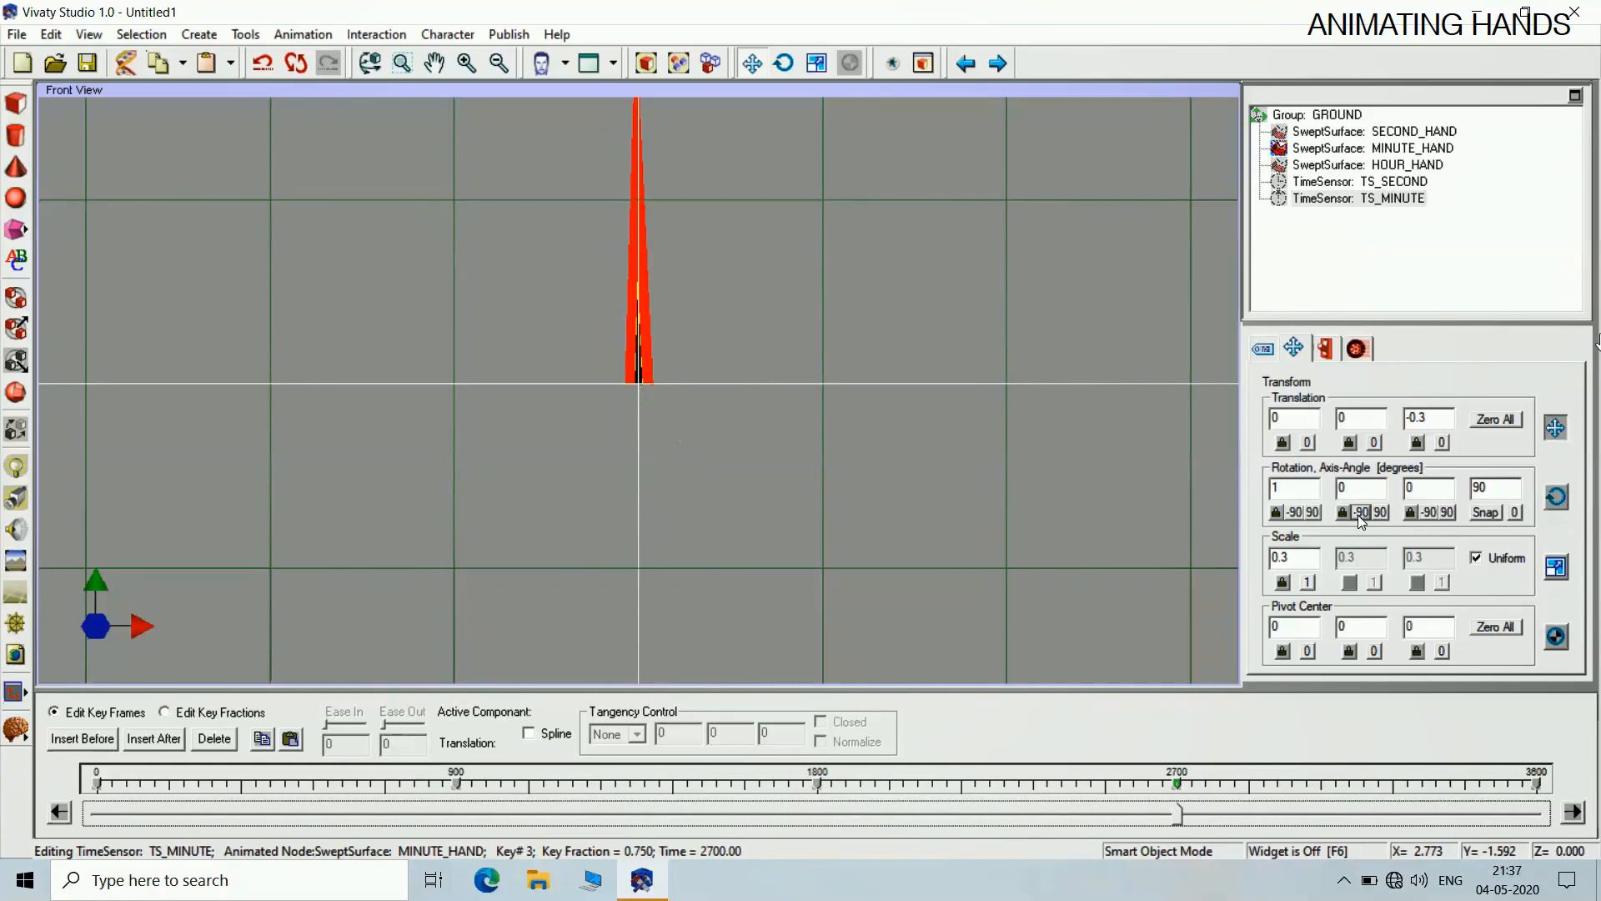
left_click(1360, 514)
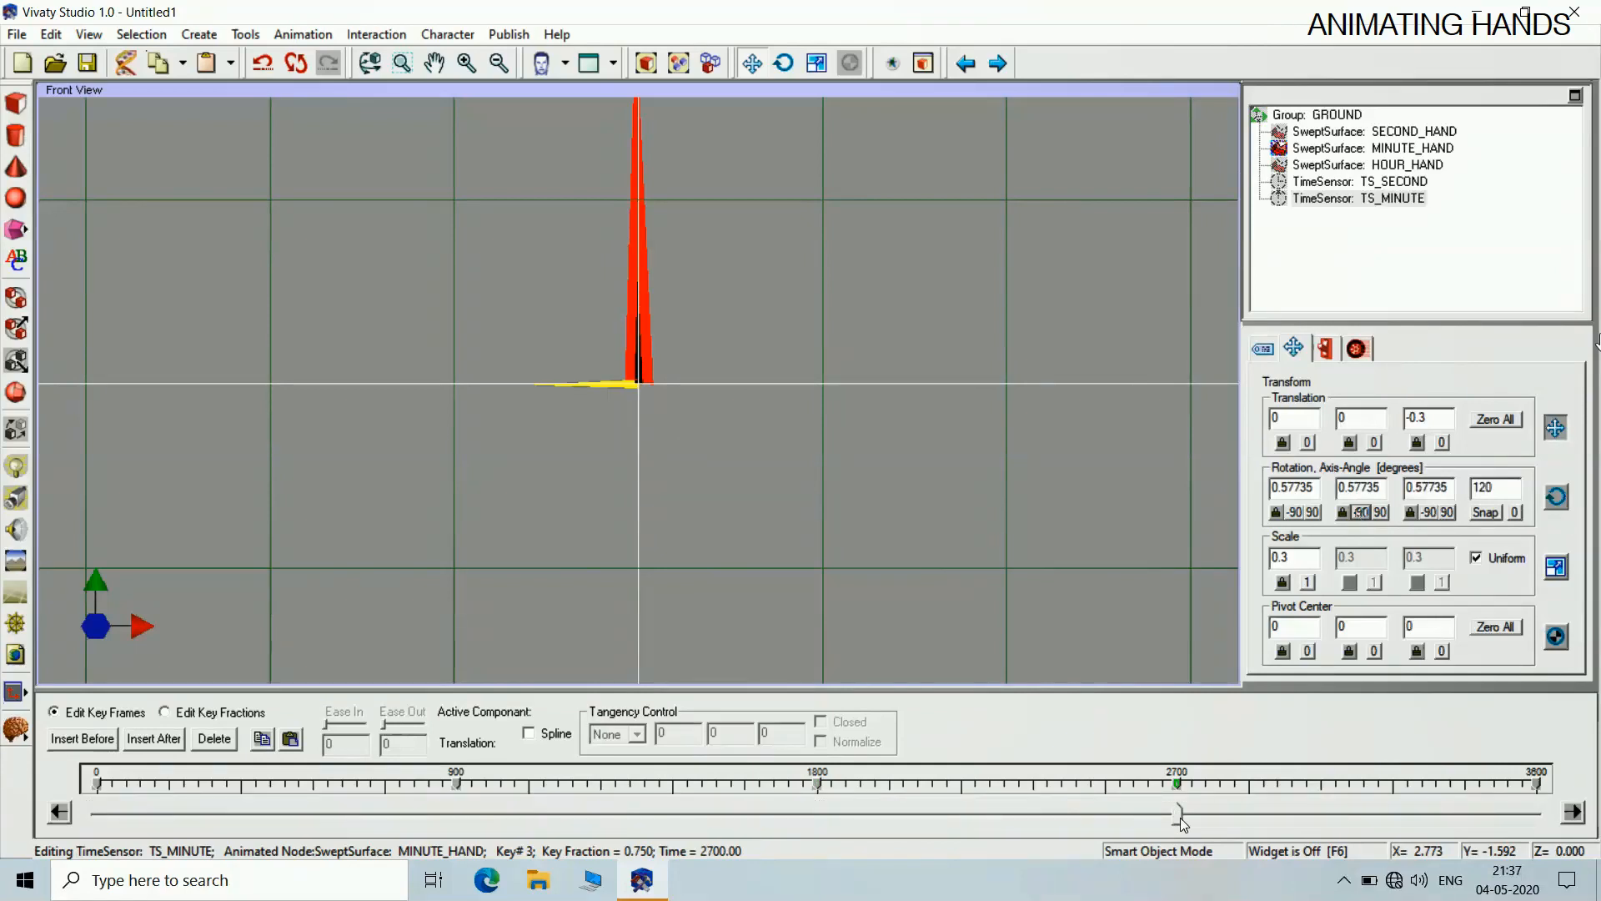
left_click_drag(1181, 817, 1538, 811)
left_click(1361, 512)
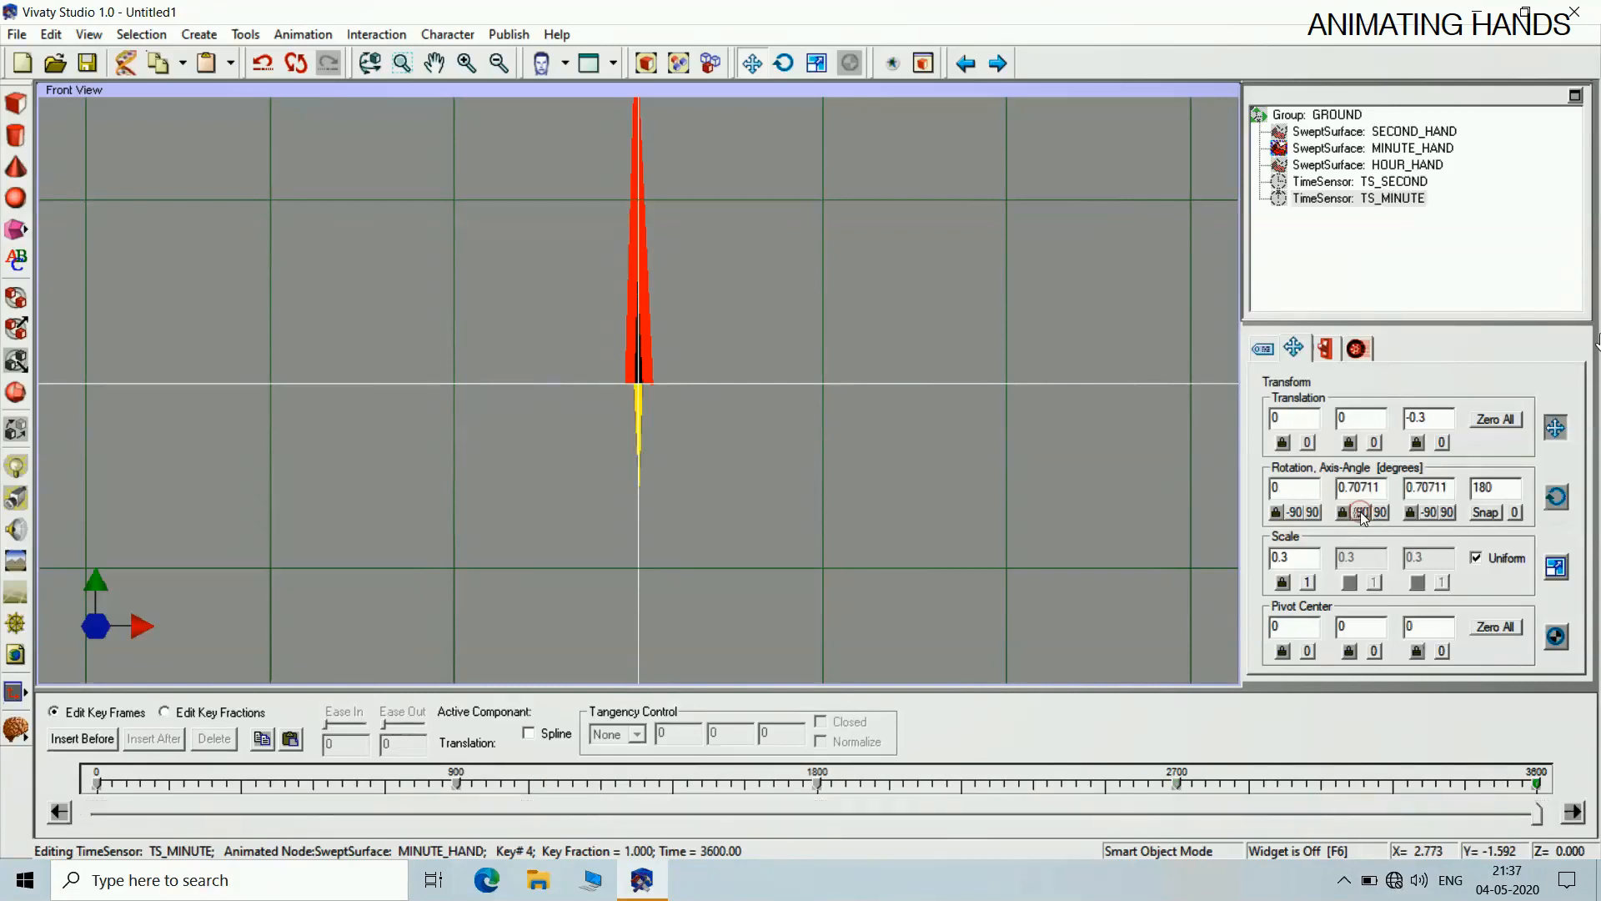
left_click(1362, 513)
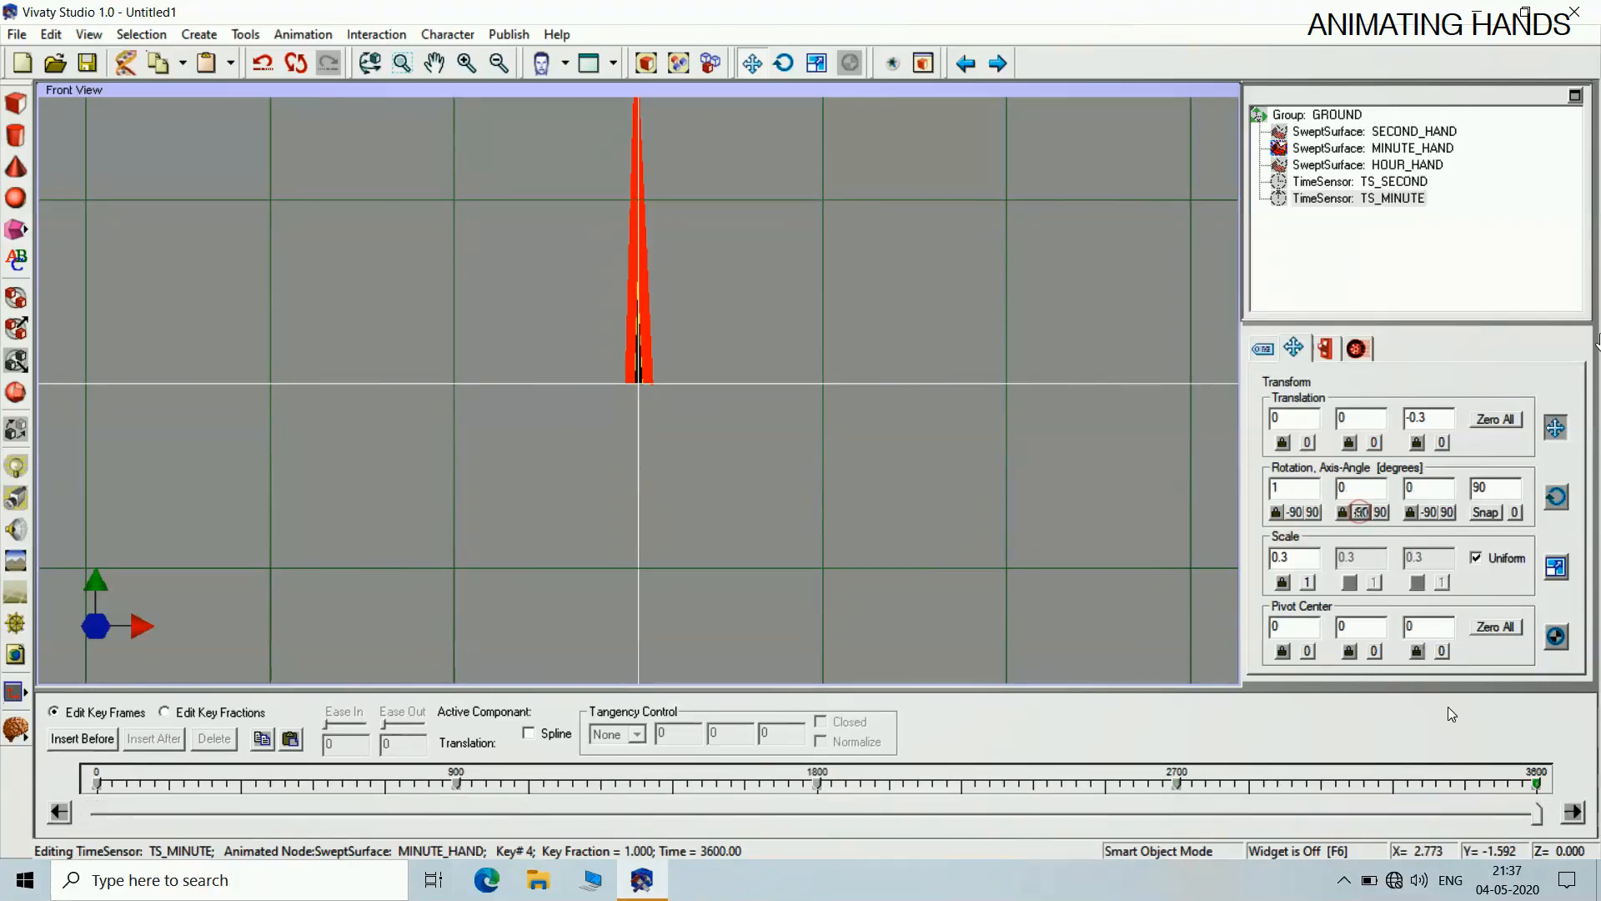
Return the minute animation to time 0 and add a third TimeSensor to the GROUND group in the Front view
left_click_drag(1529, 821, 81, 806)
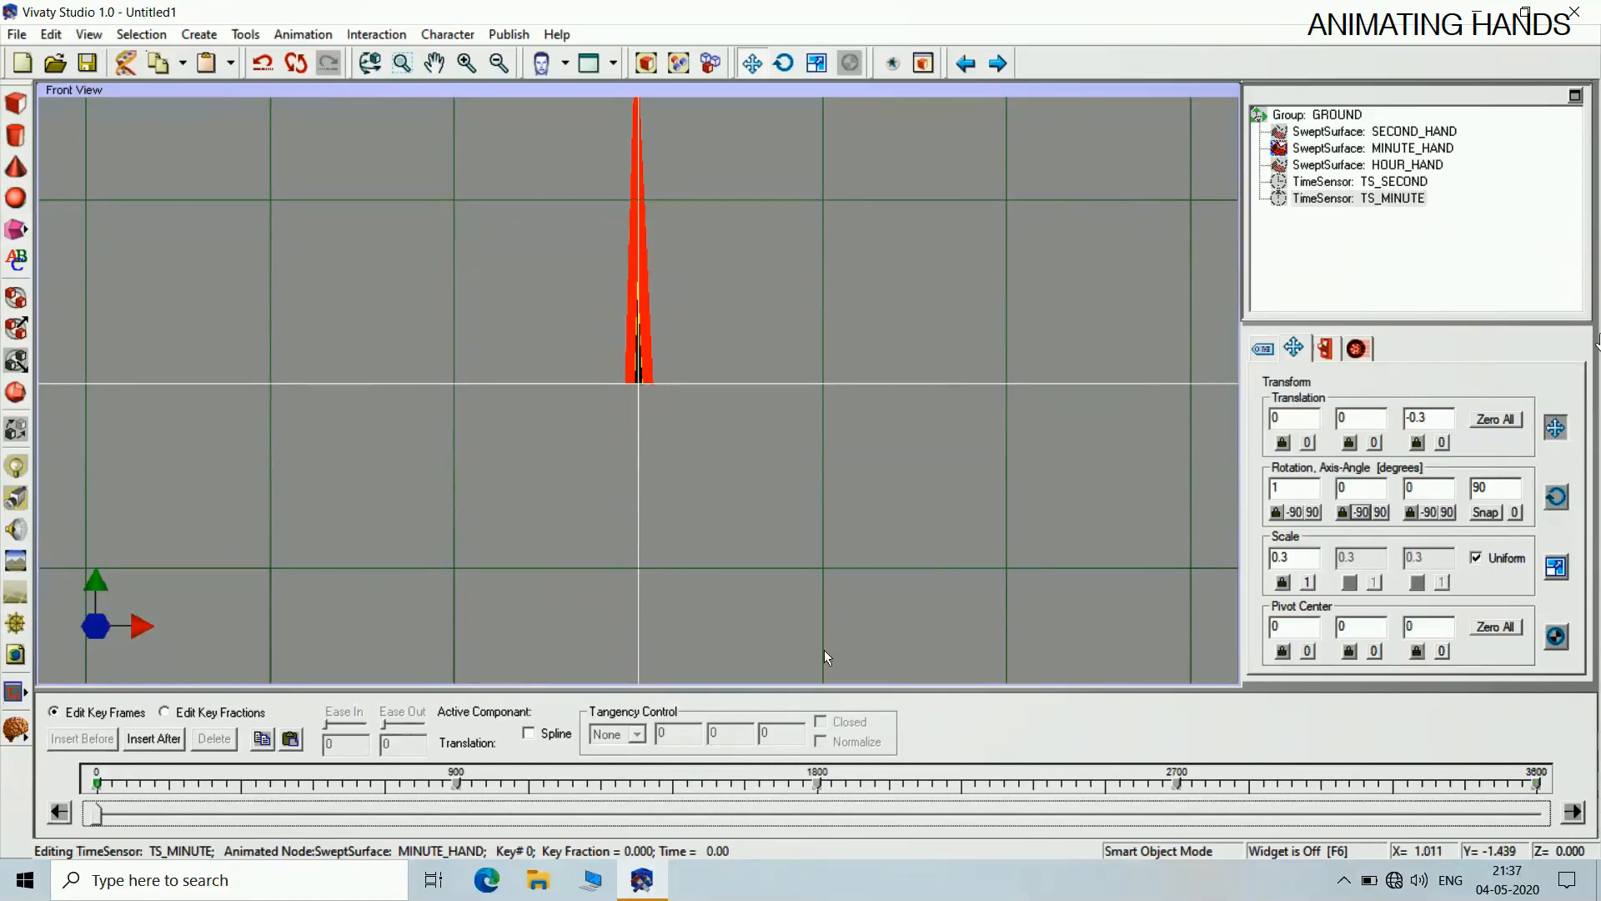
left_click(330, 36)
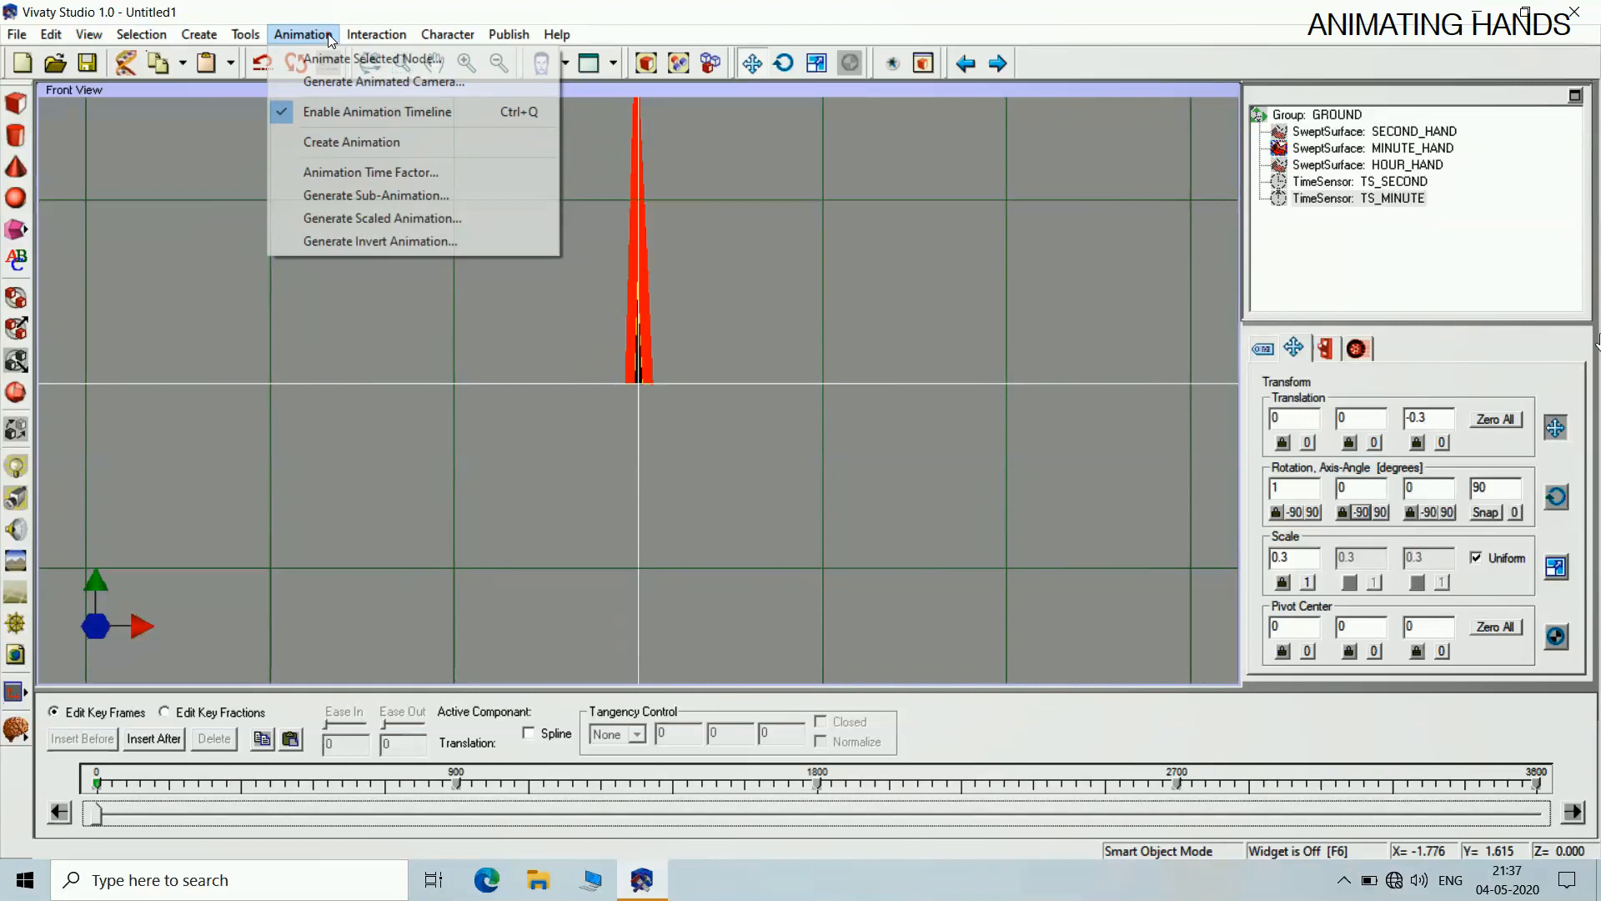
left_click(342, 143)
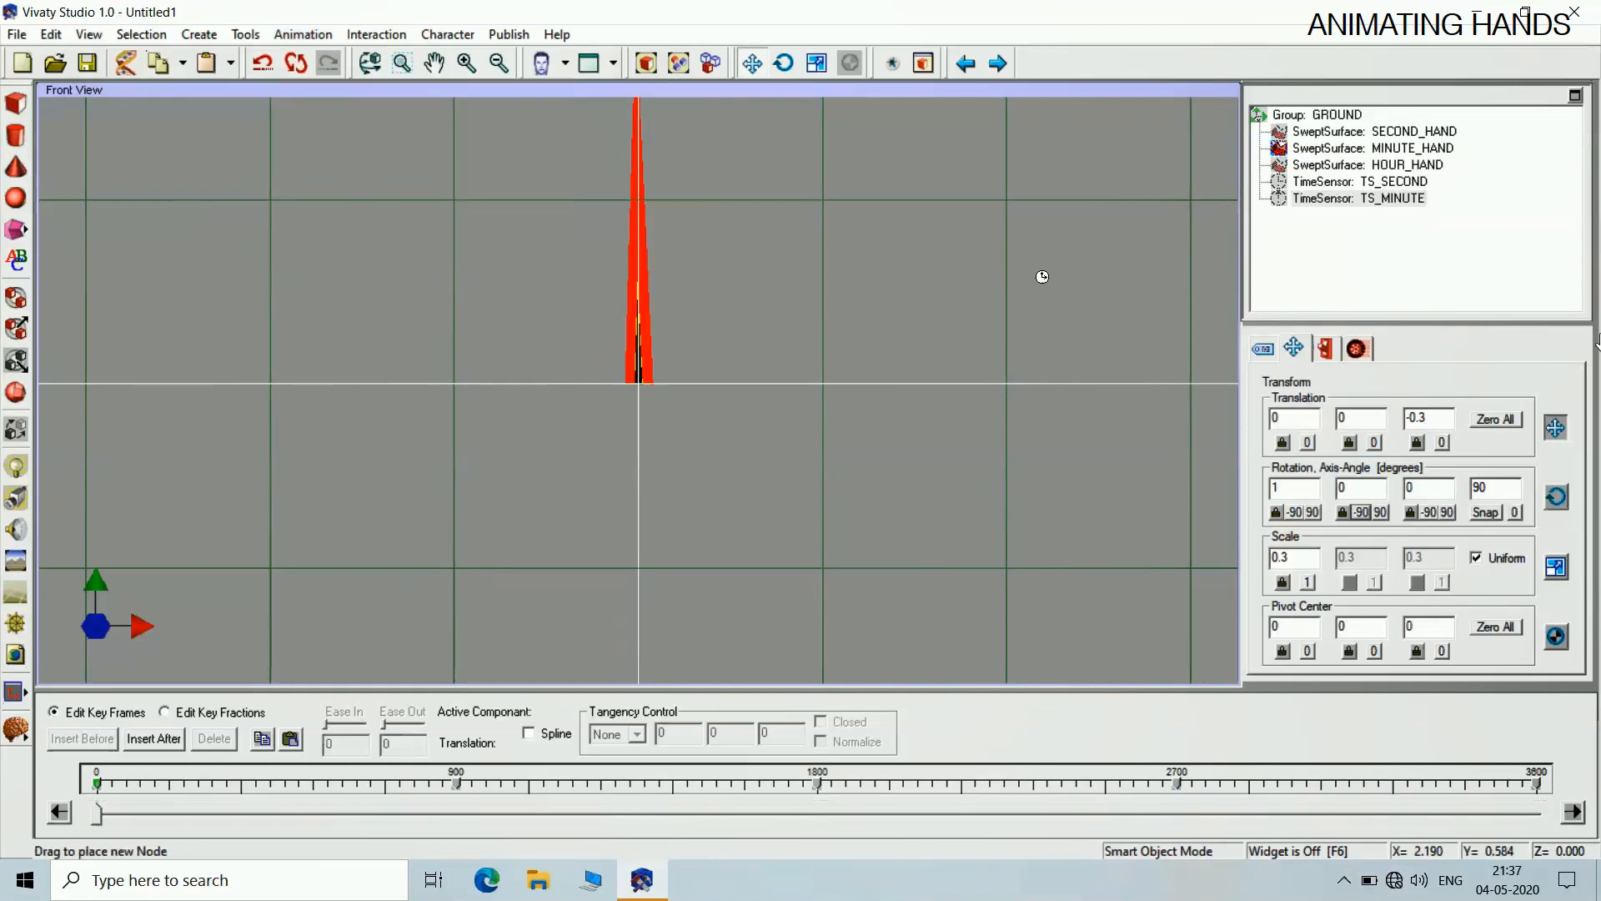
left_click(1042, 276)
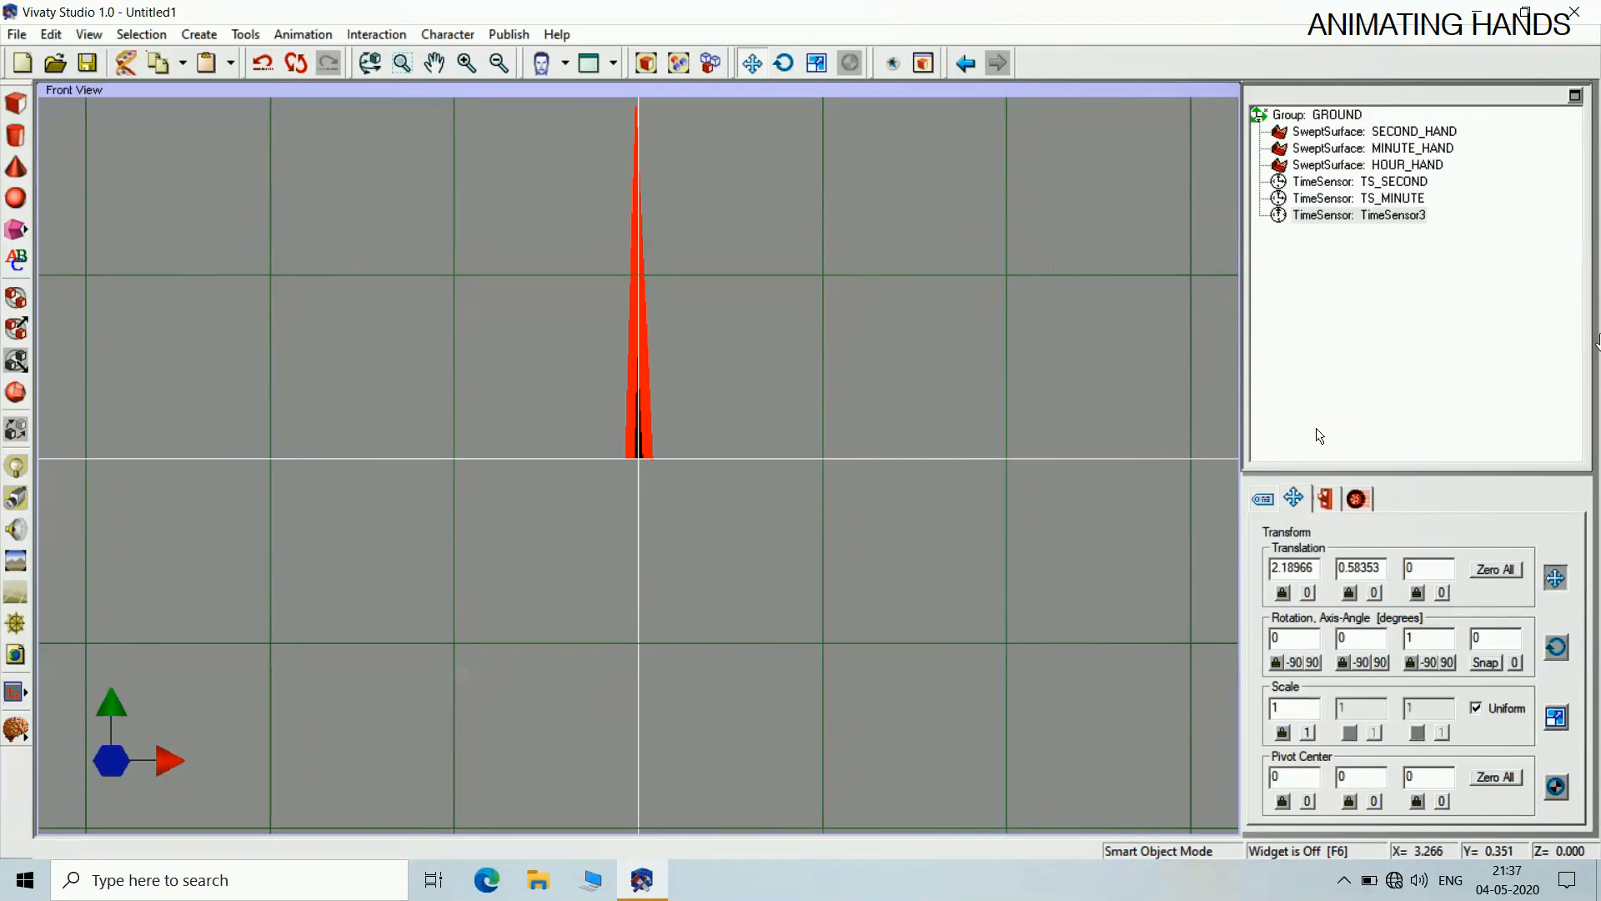
Rename the third TimeSensor TS_HOUR
left_click(1263, 498)
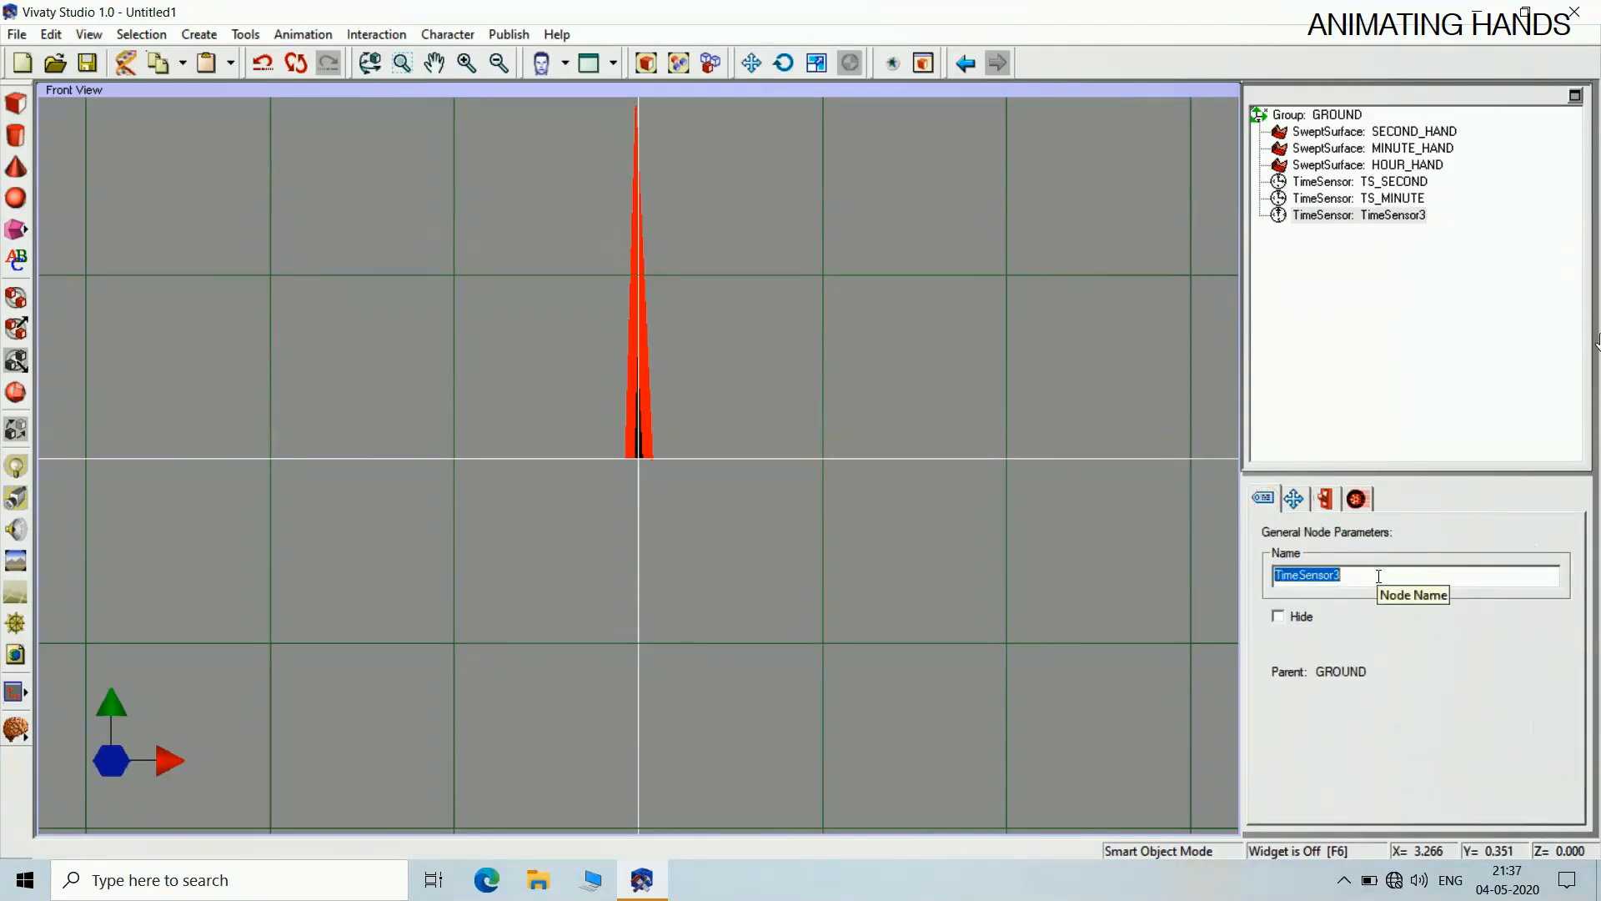
type("TS_")
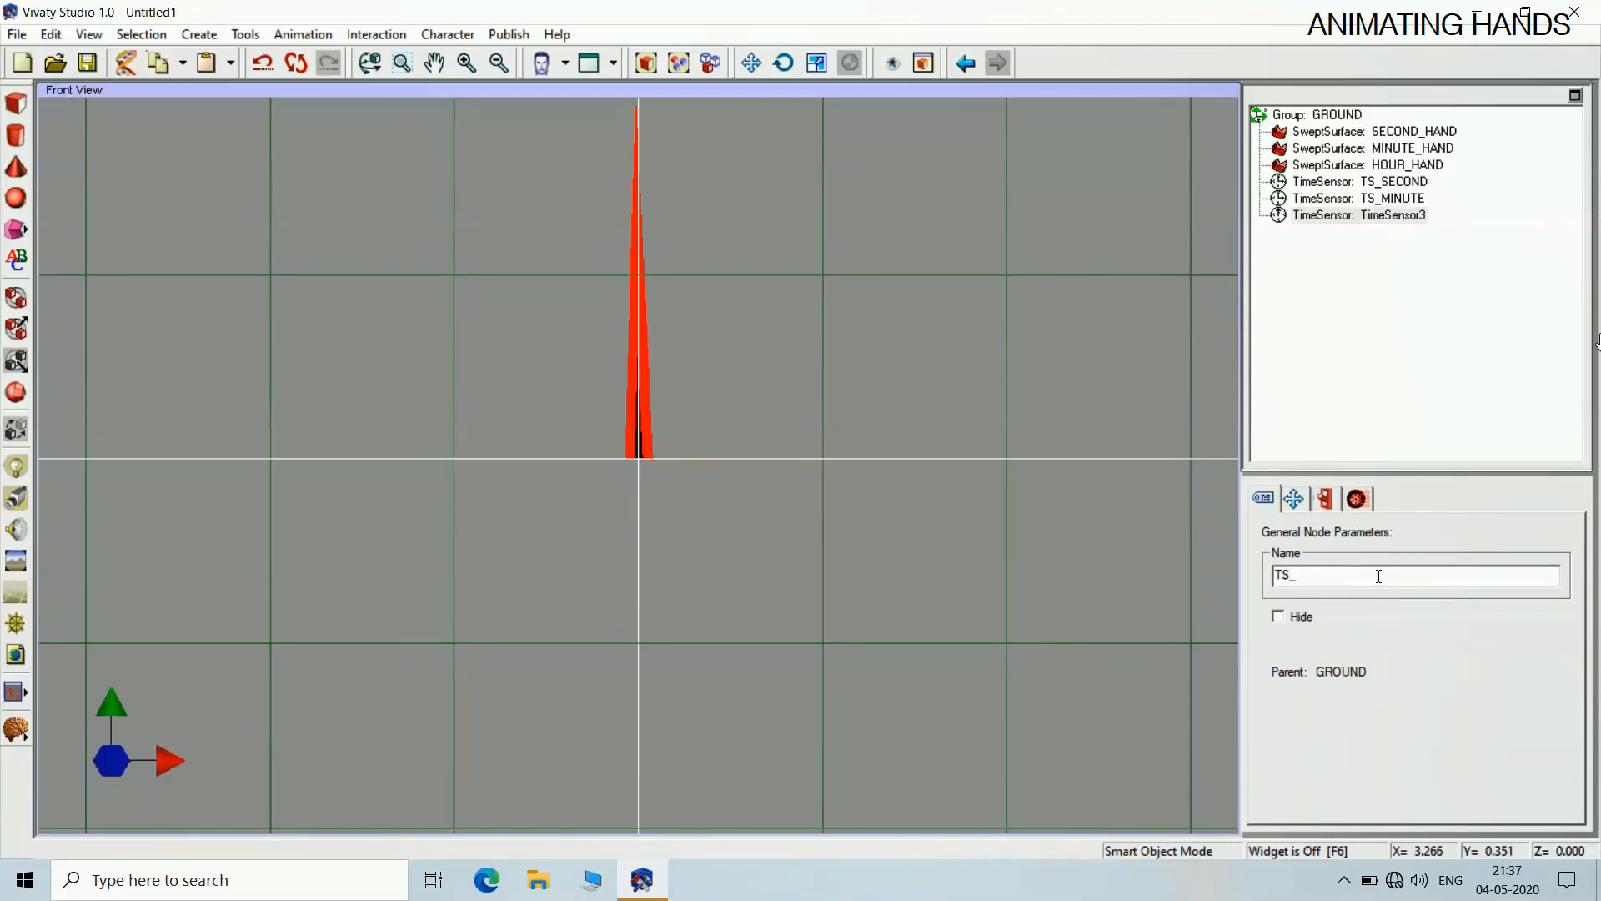
type("HOUR")
key("Return")
Set the animation period of TS_HOUR to 43200
left_click(1357, 499)
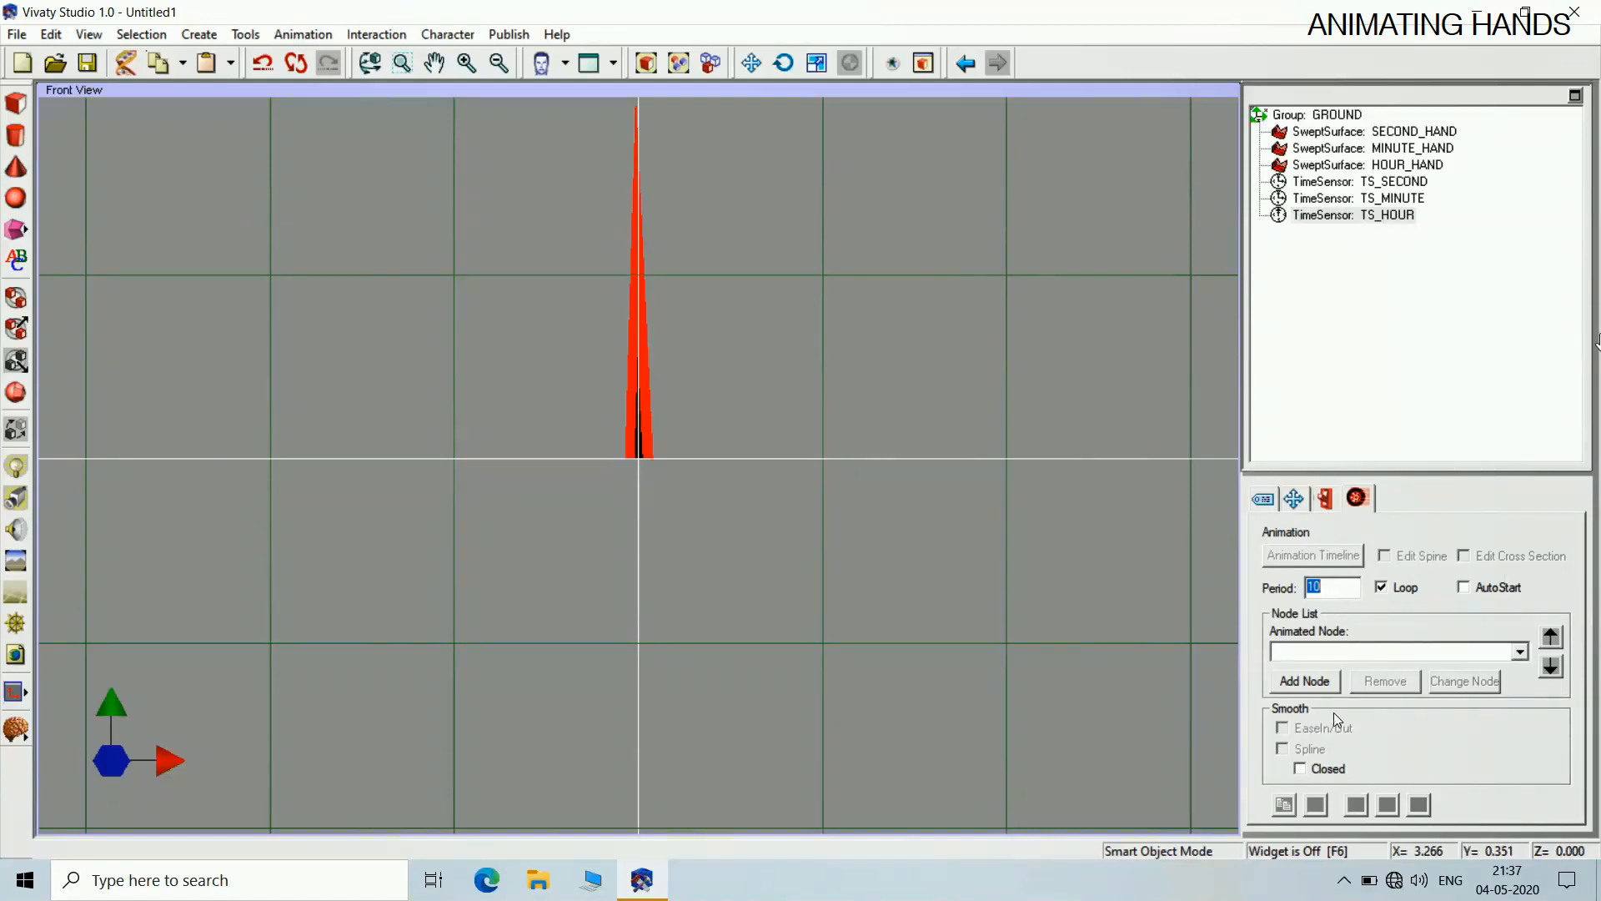
left_click(1338, 590)
type("43200")
left_click(1104, 333)
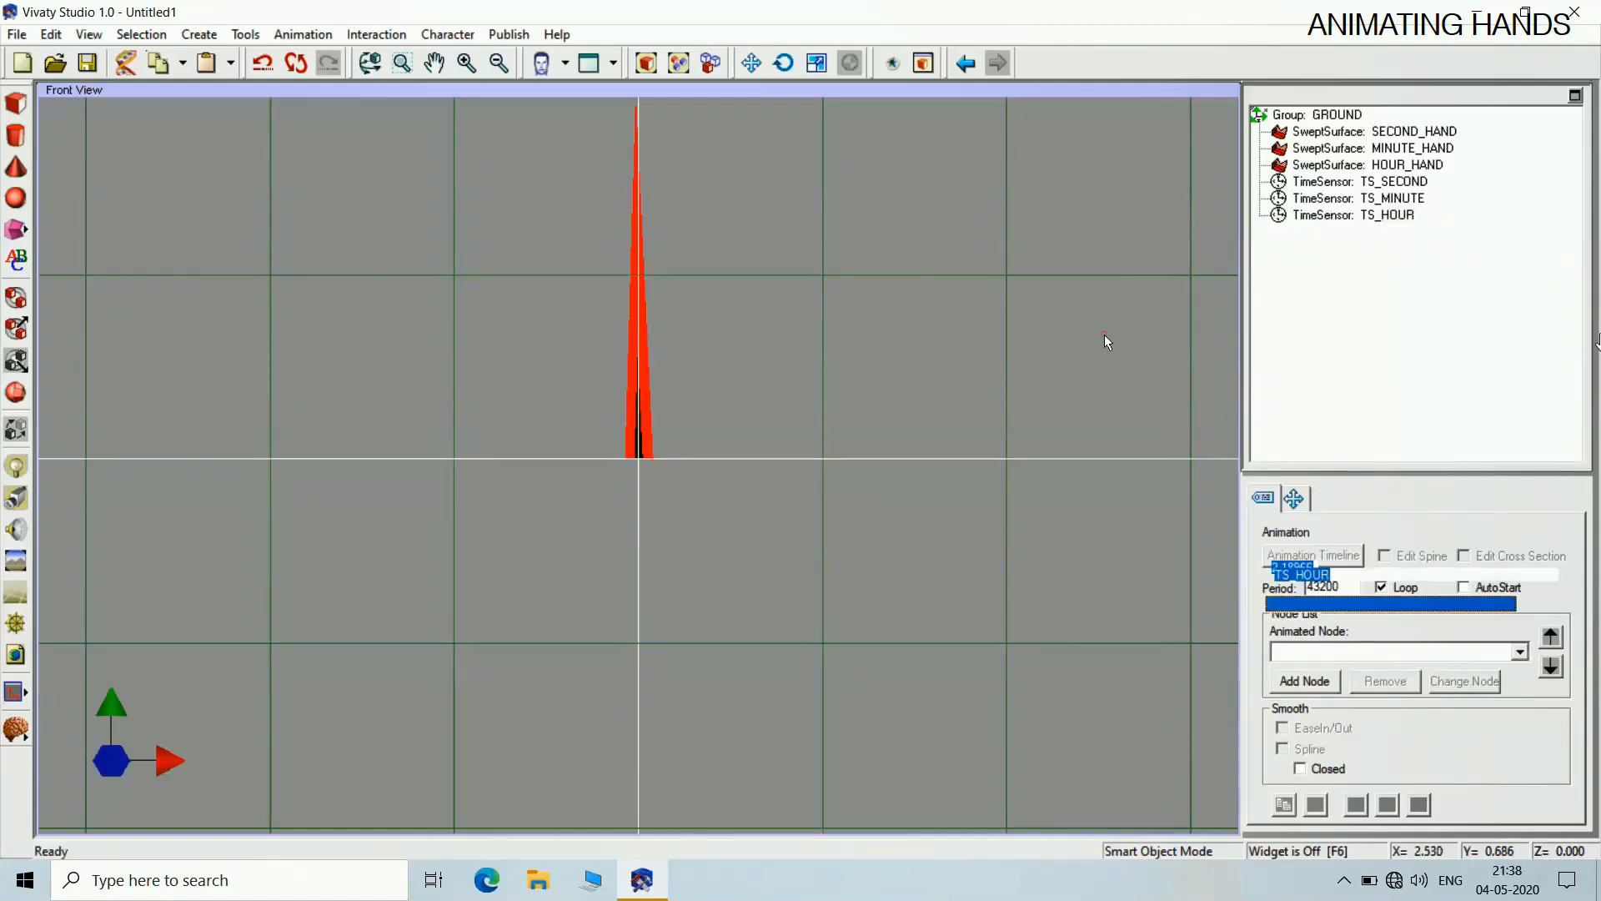
Switch to Calculator, compute 60 × 12 × 60 to check the hour hand's period, and close it
left_click(271, 885)
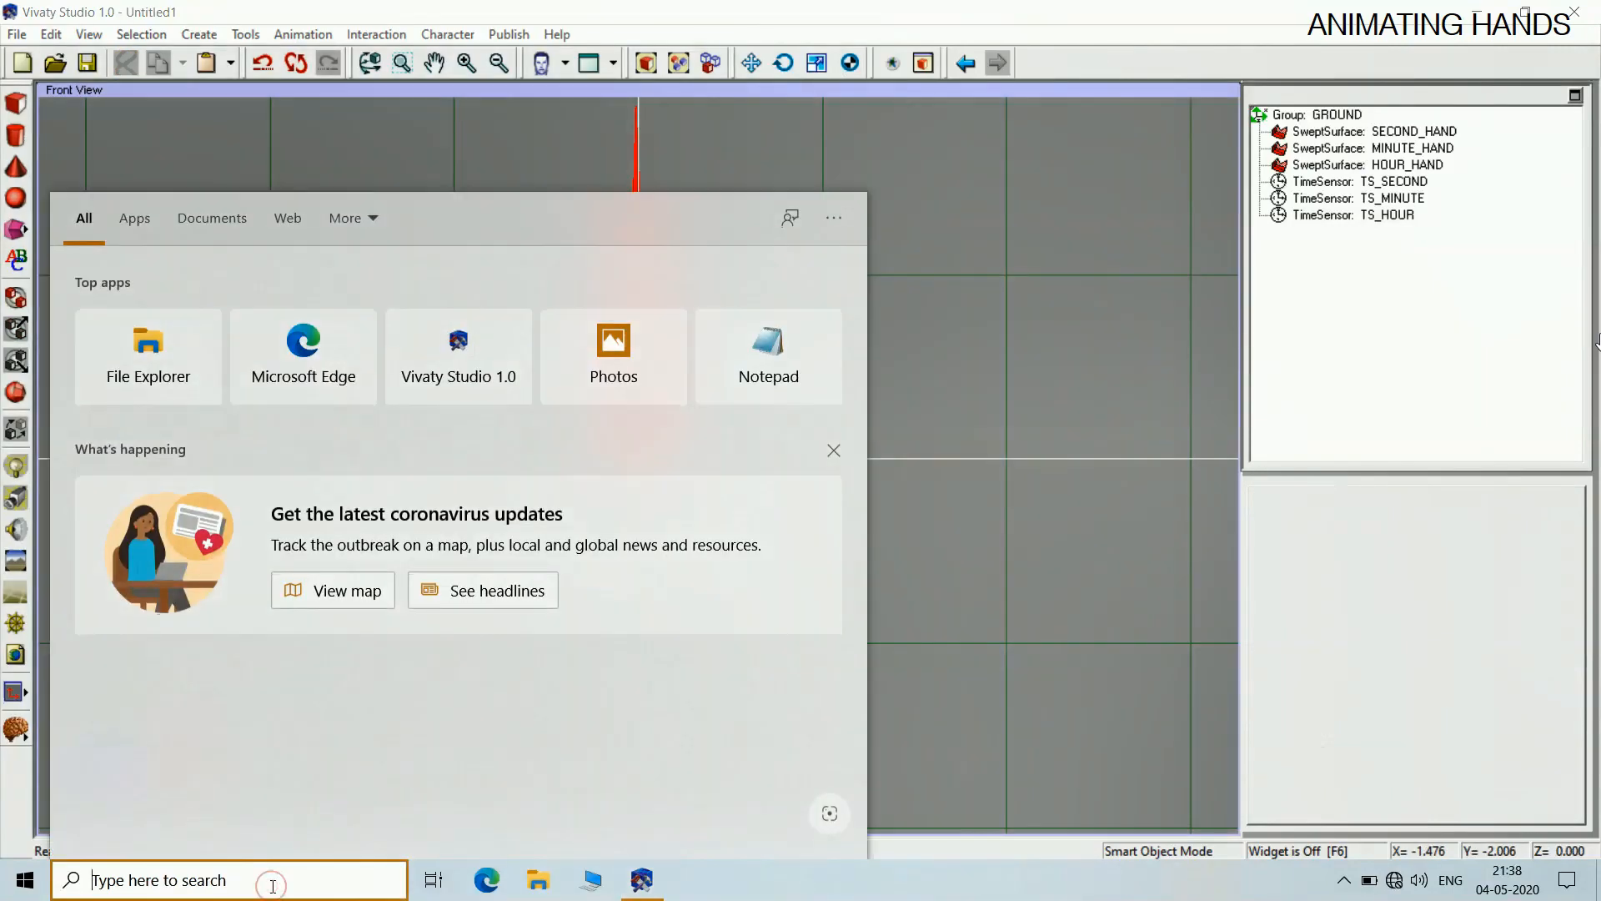
type("CAL")
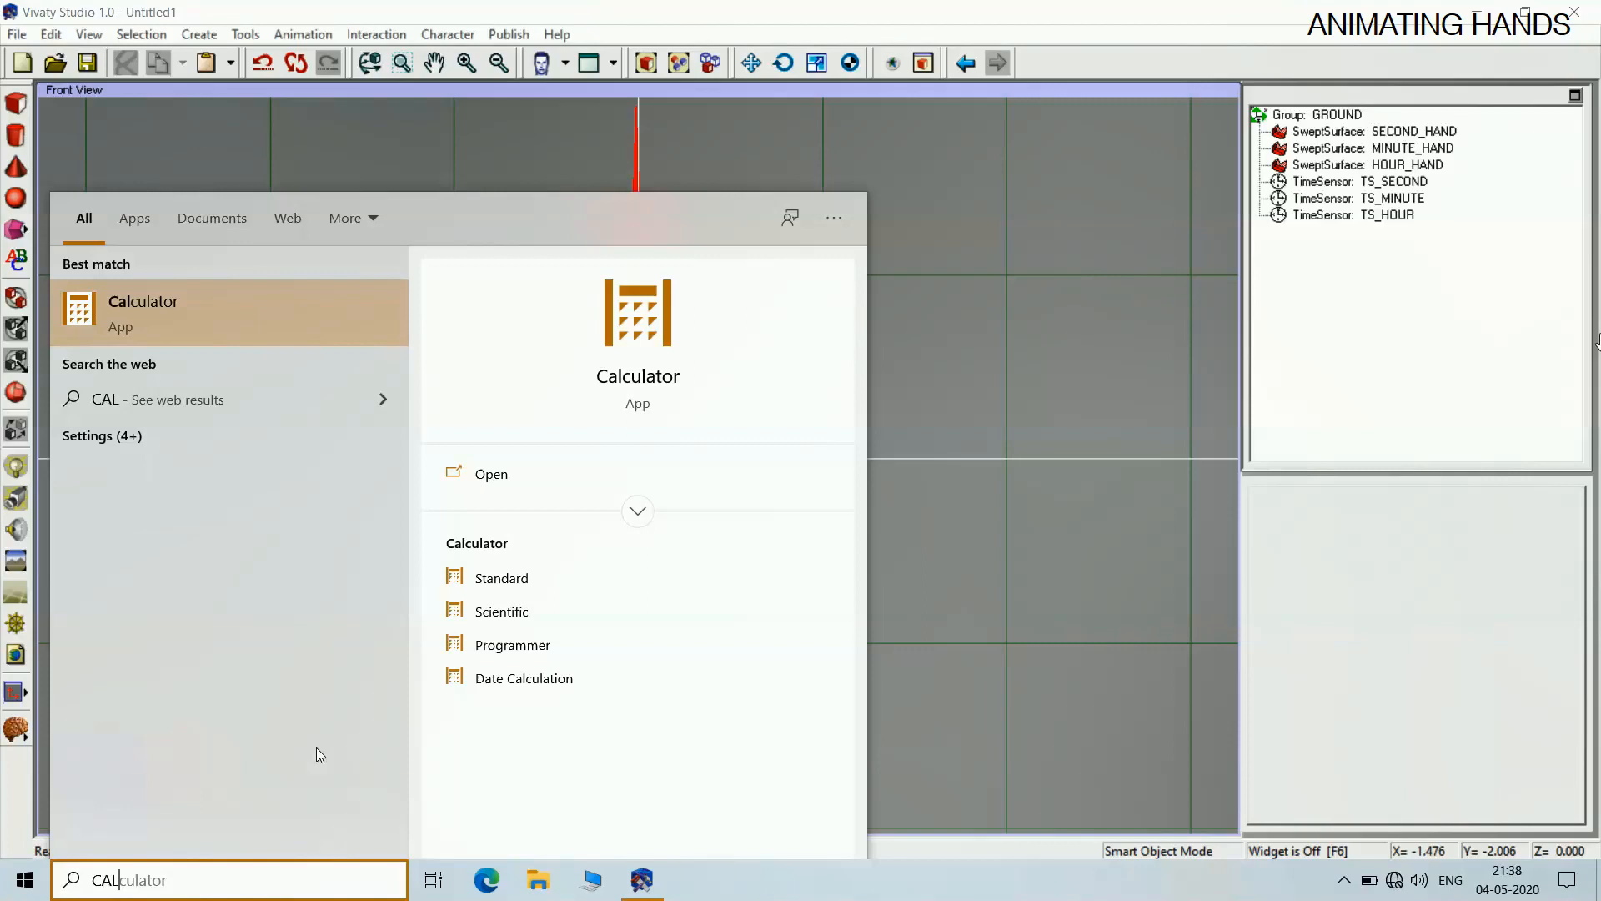
key("Return")
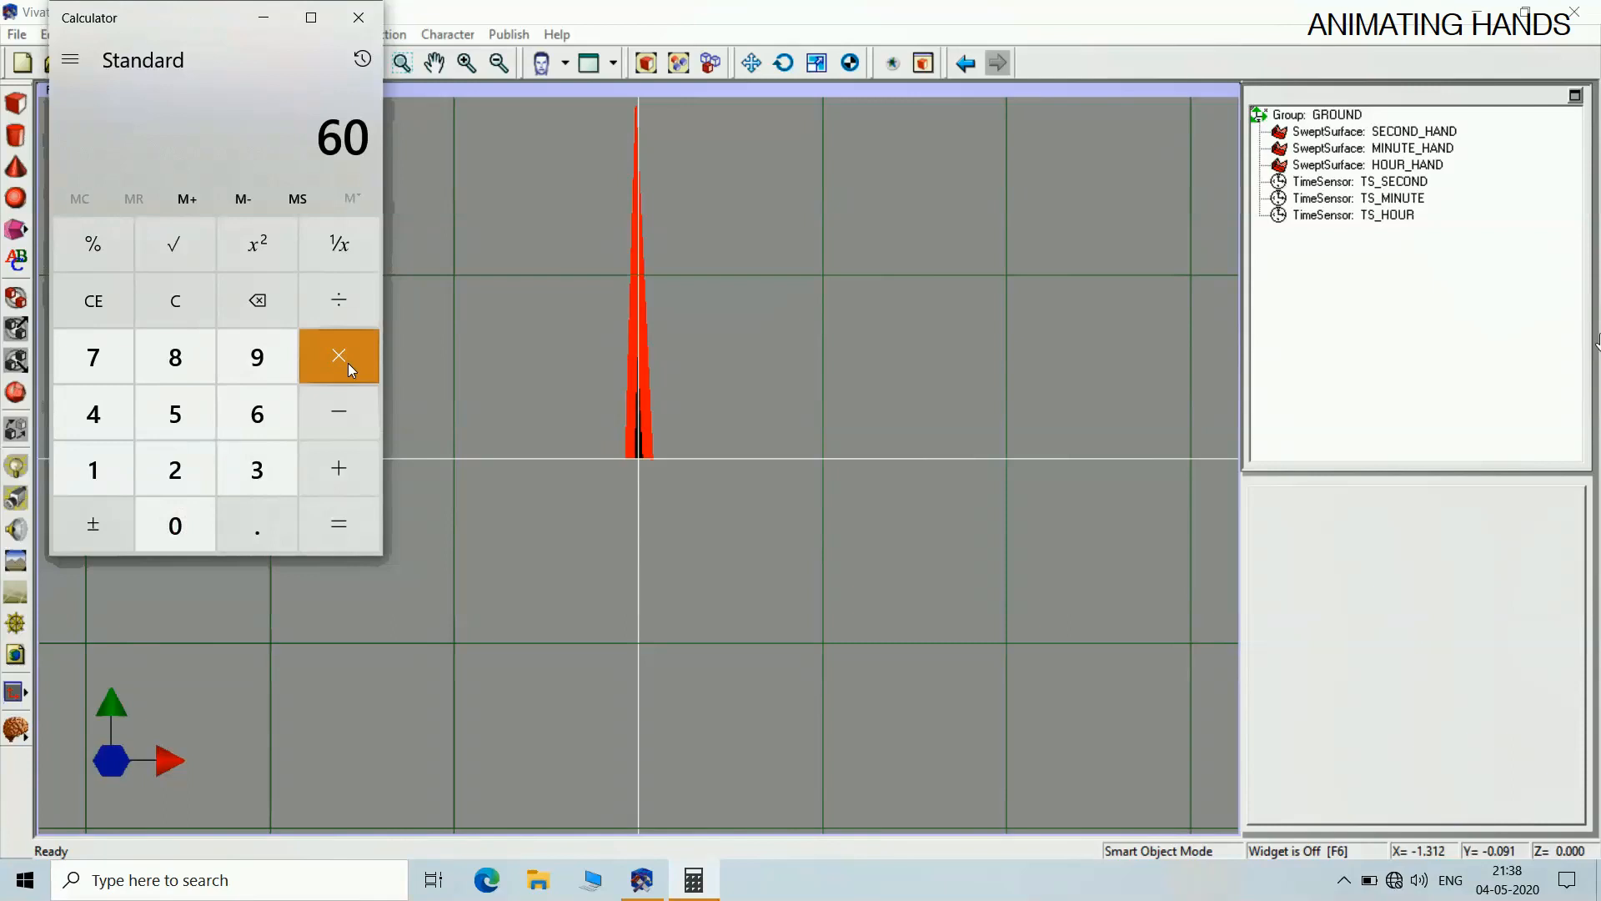
left_click(348, 363)
left_click(92, 476)
left_click(161, 469)
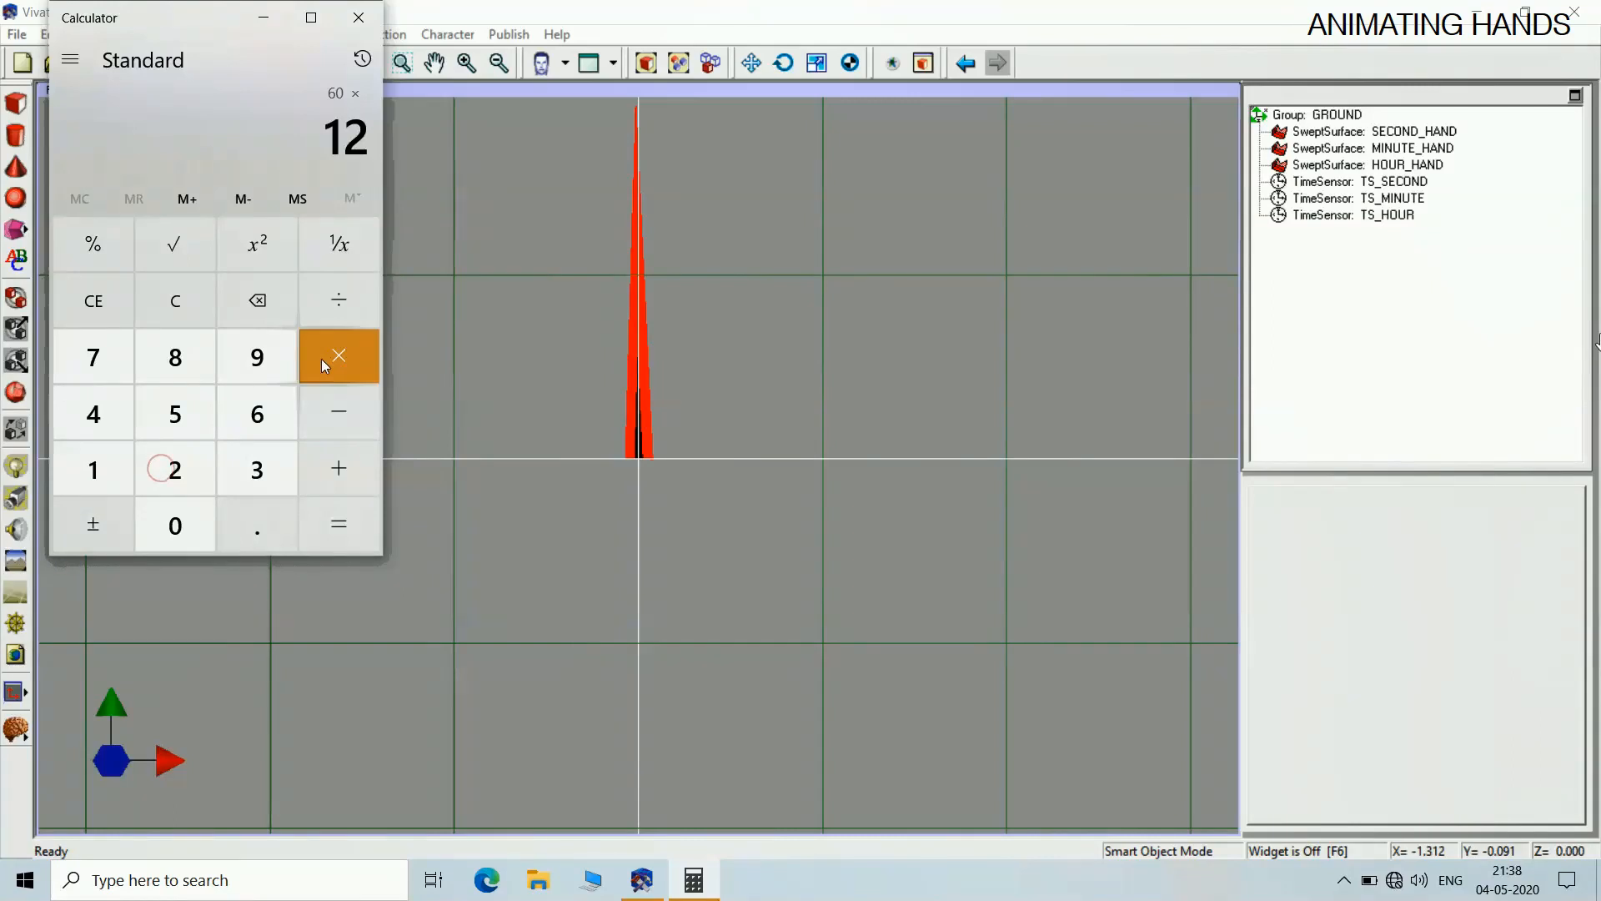
left_click(322, 364)
left_click(255, 410)
left_click(176, 519)
left_click(328, 528)
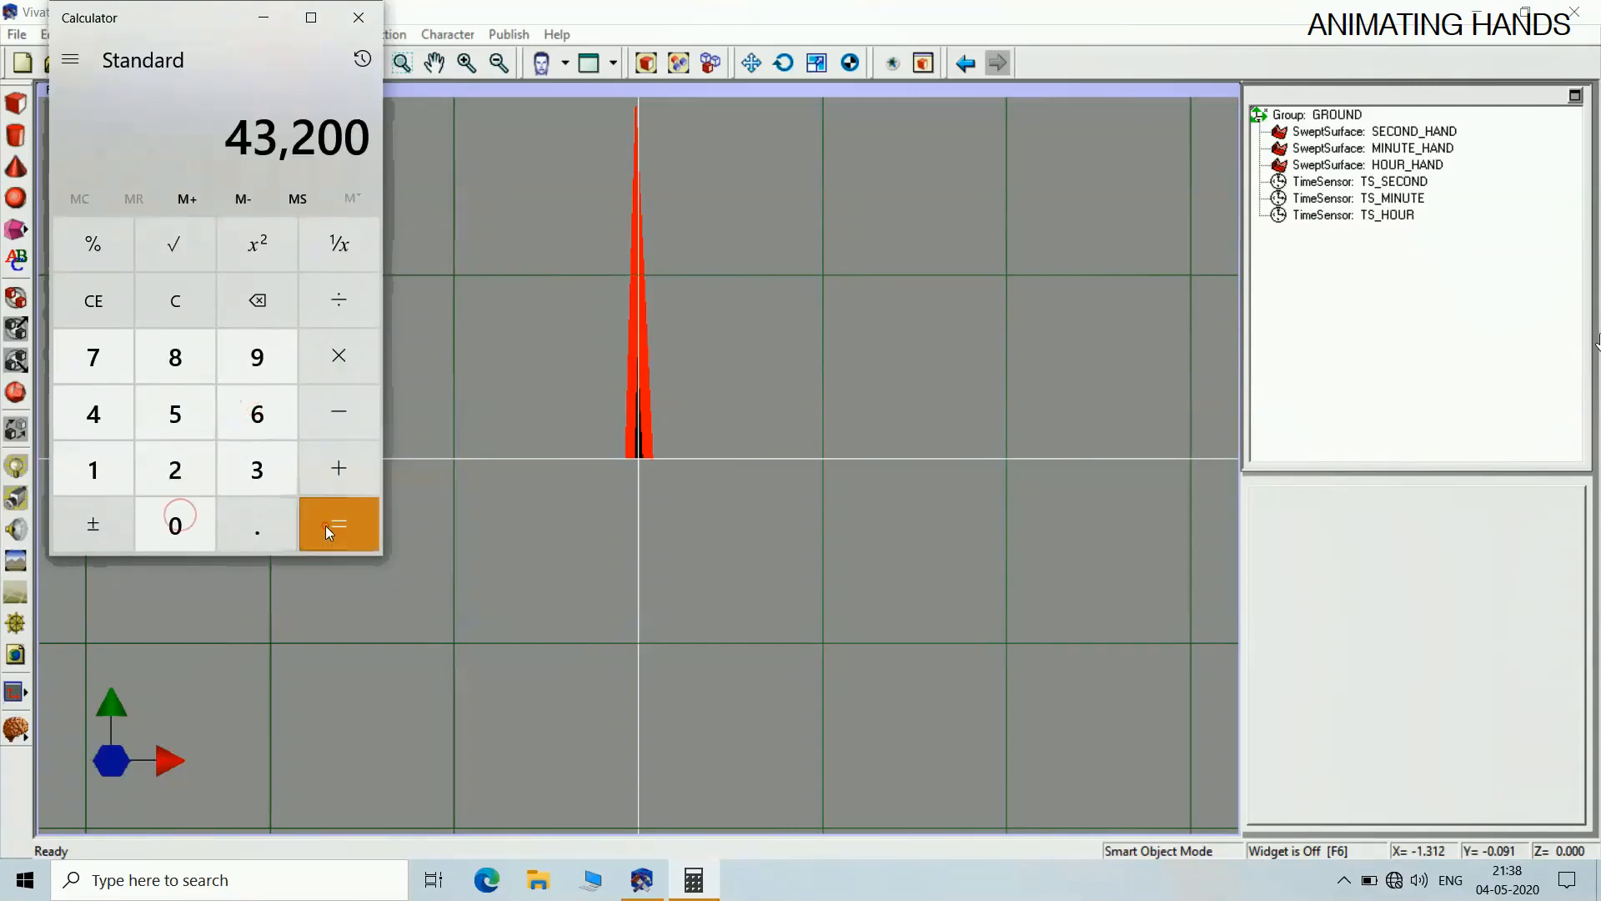
left_click(345, 13)
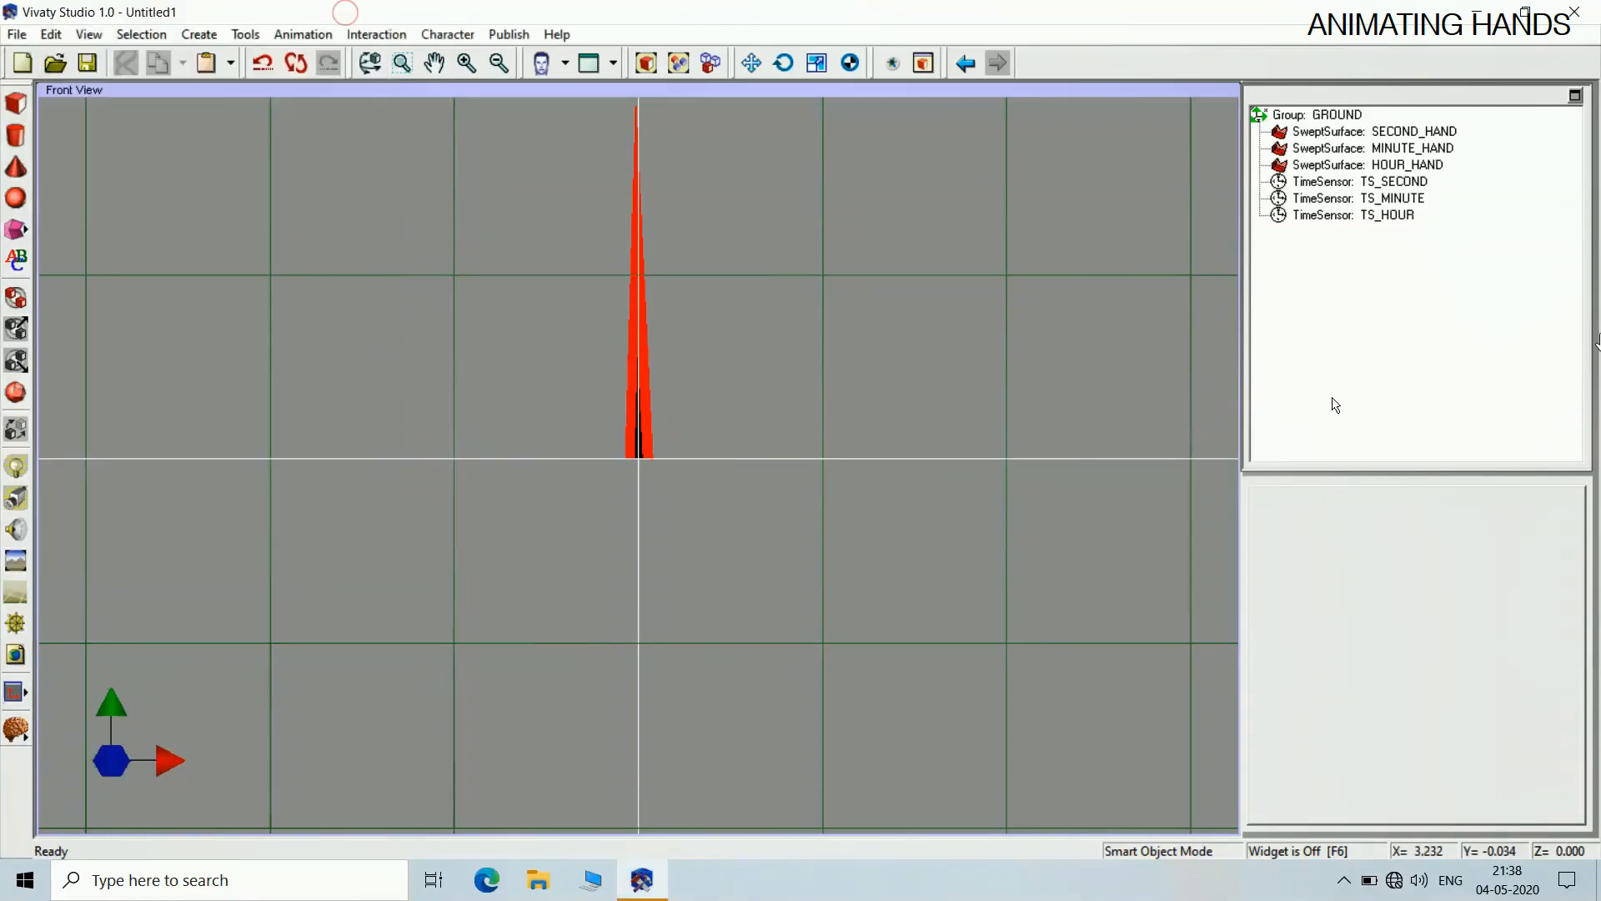
Add HOUR_HAND as the animated node of TS_HOUR and show its animation timeline
left_click(1352, 341)
left_click(1324, 218)
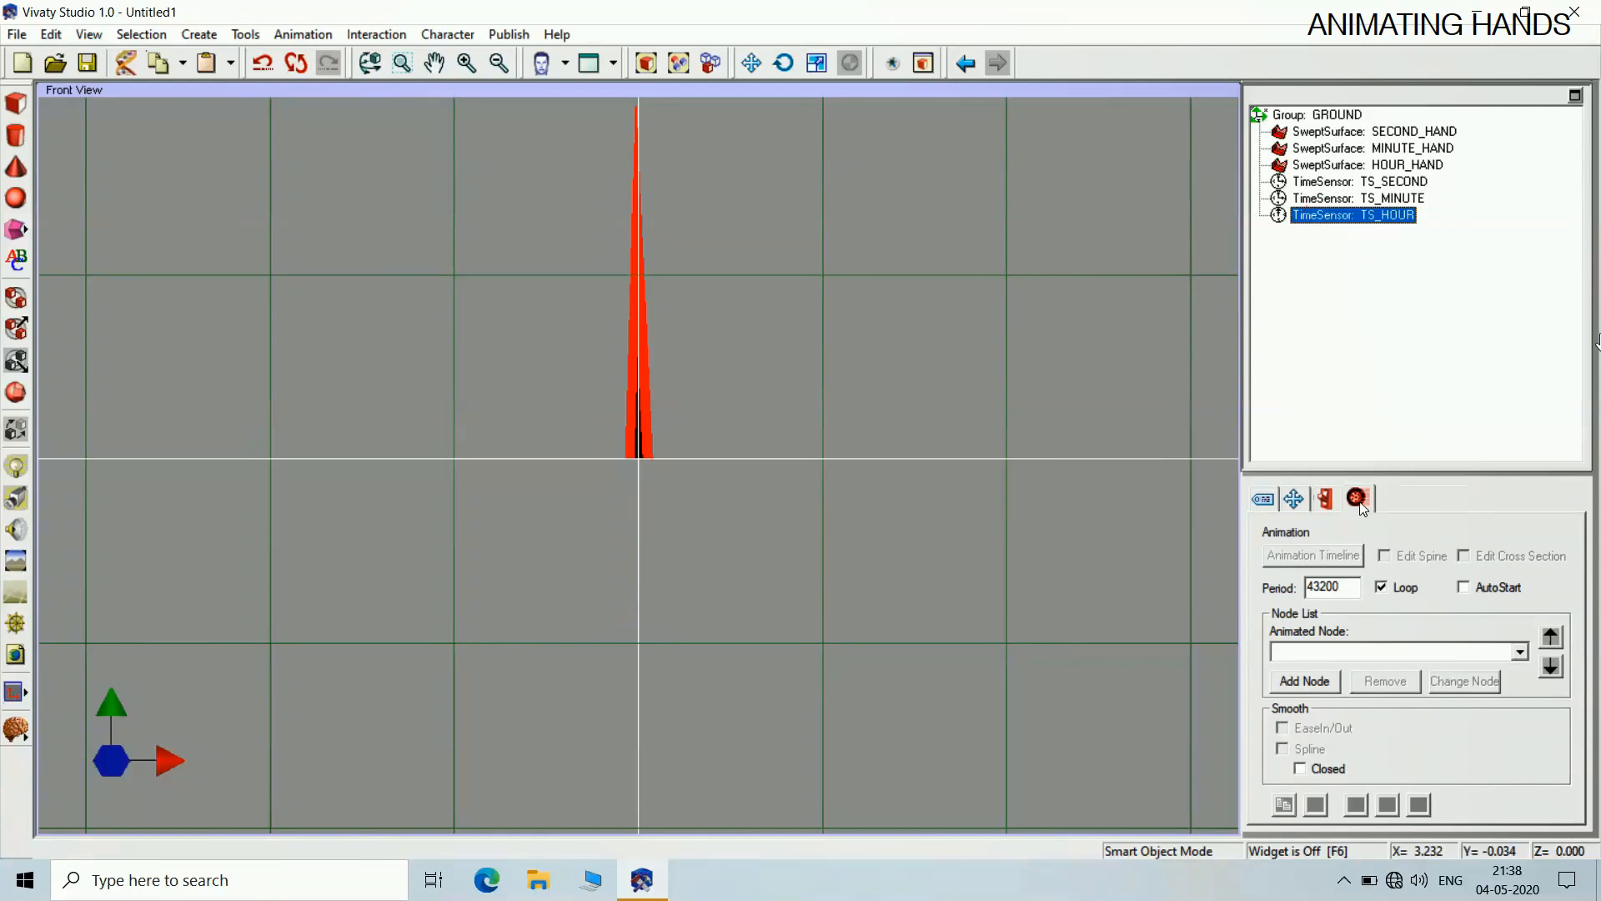
left_click(1306, 681)
left_click(1337, 164)
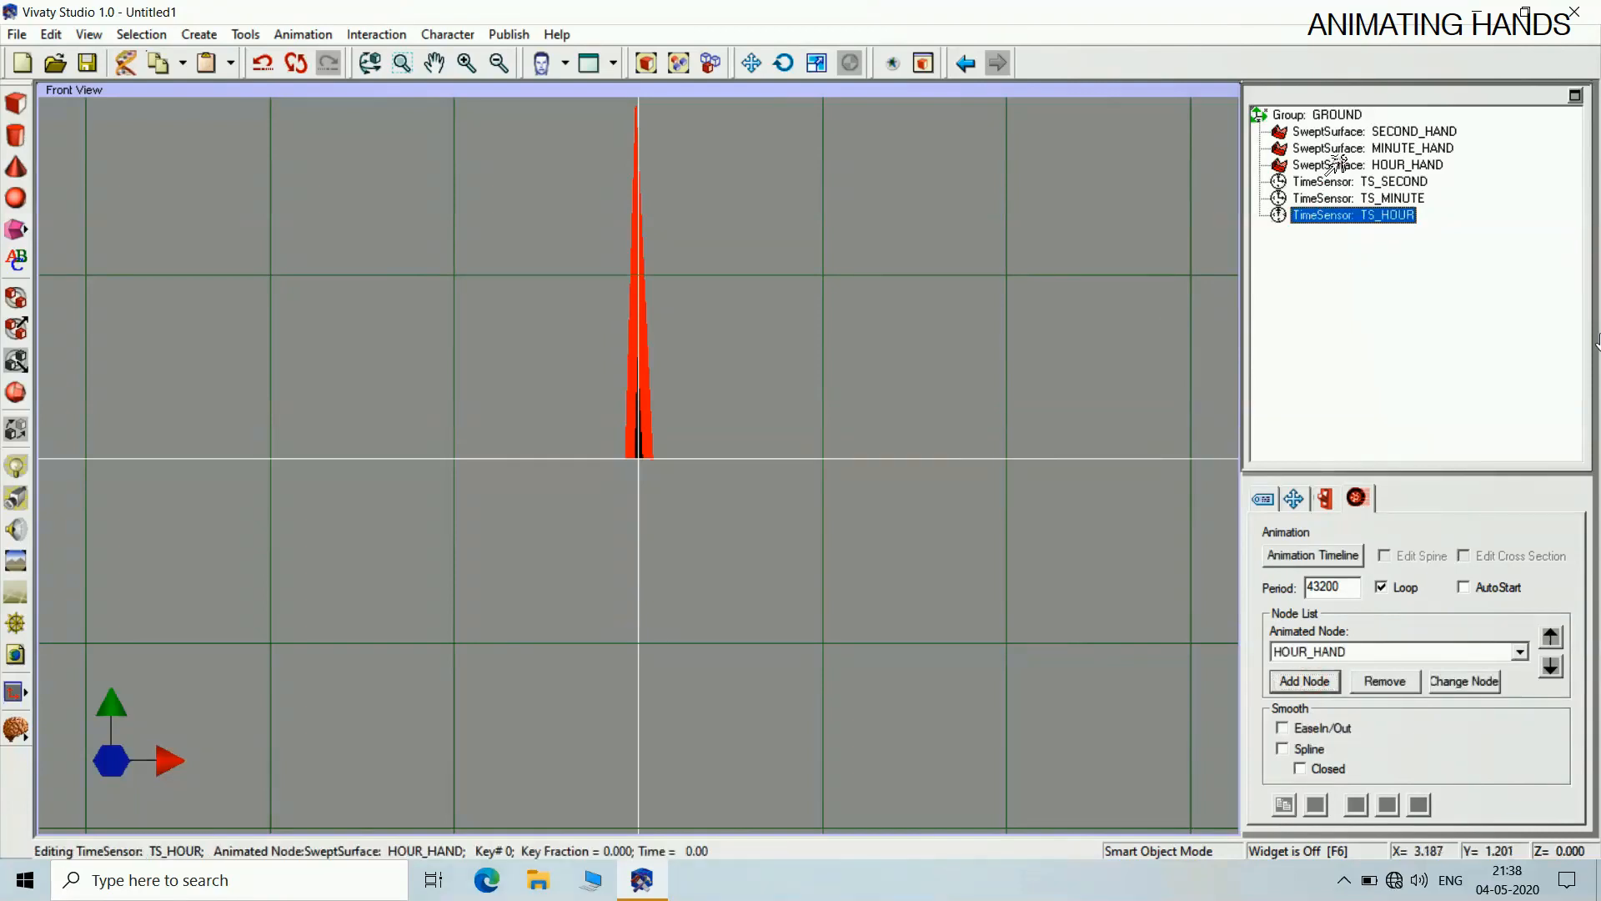
left_click(1358, 559)
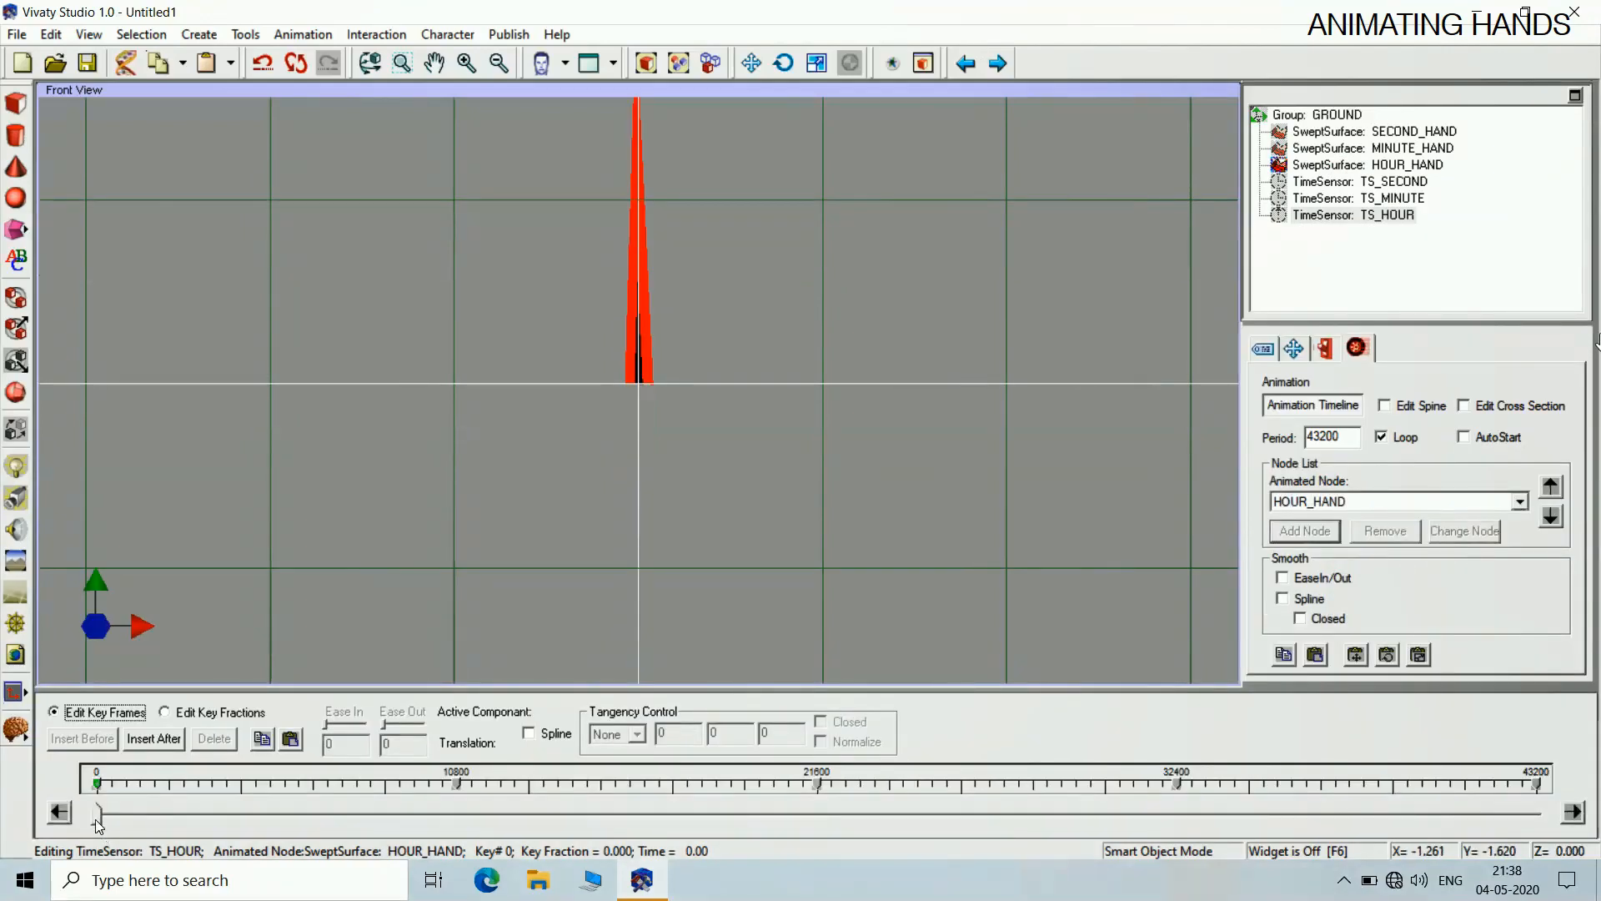
At time 10800, rotate HOUR_HAND by -90° about the Y axis twice
left_click_drag(98, 820, 466, 814)
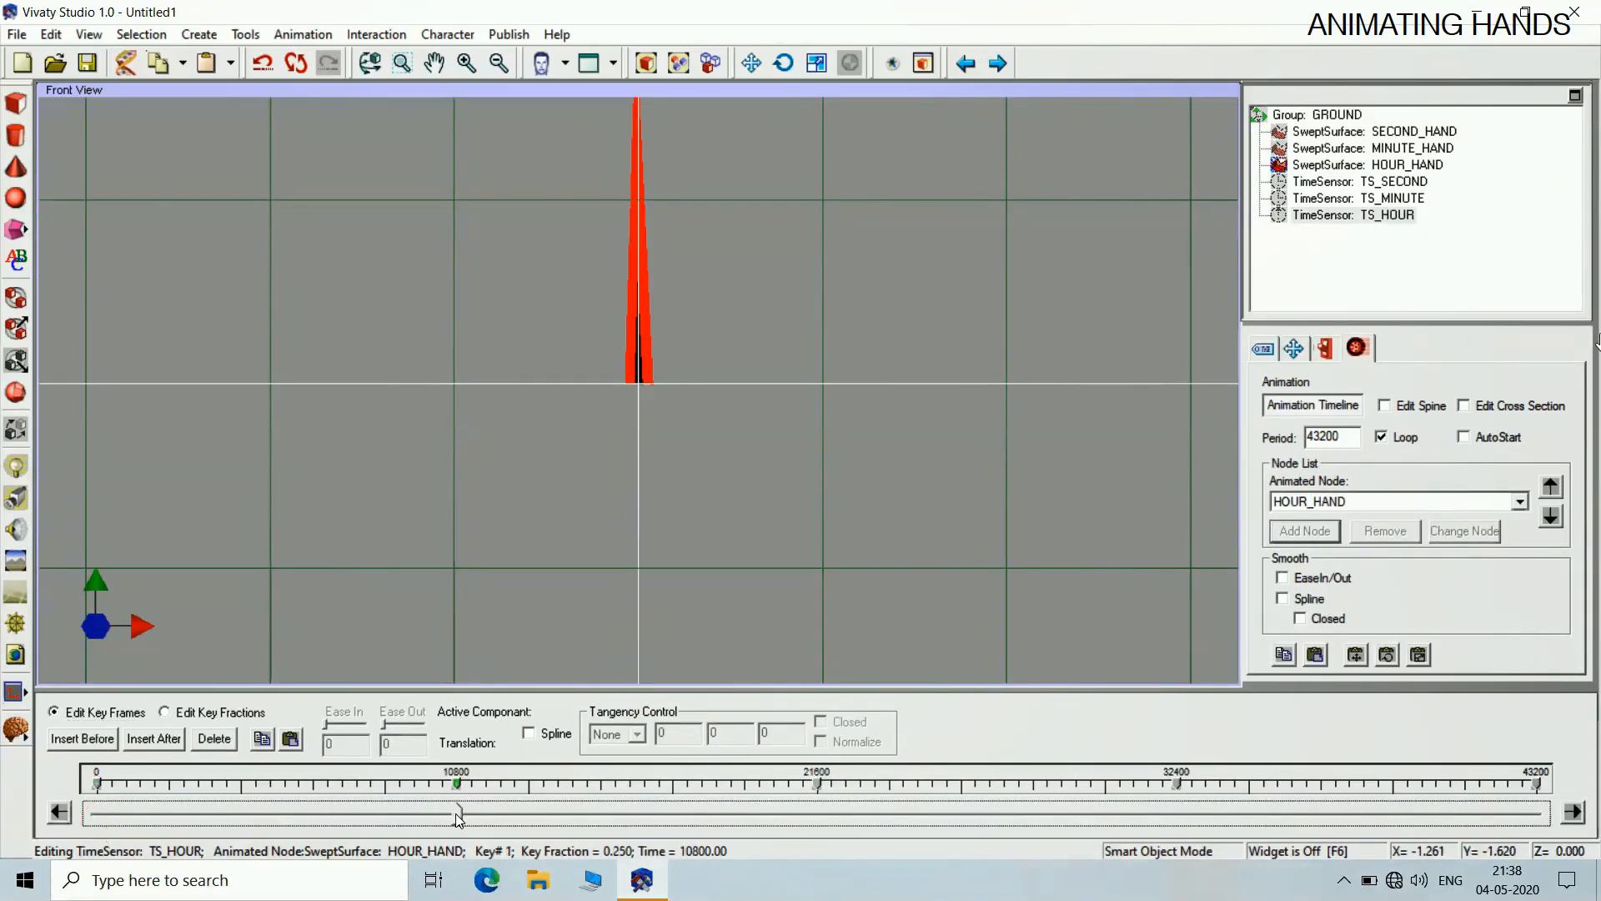
left_click(1295, 349)
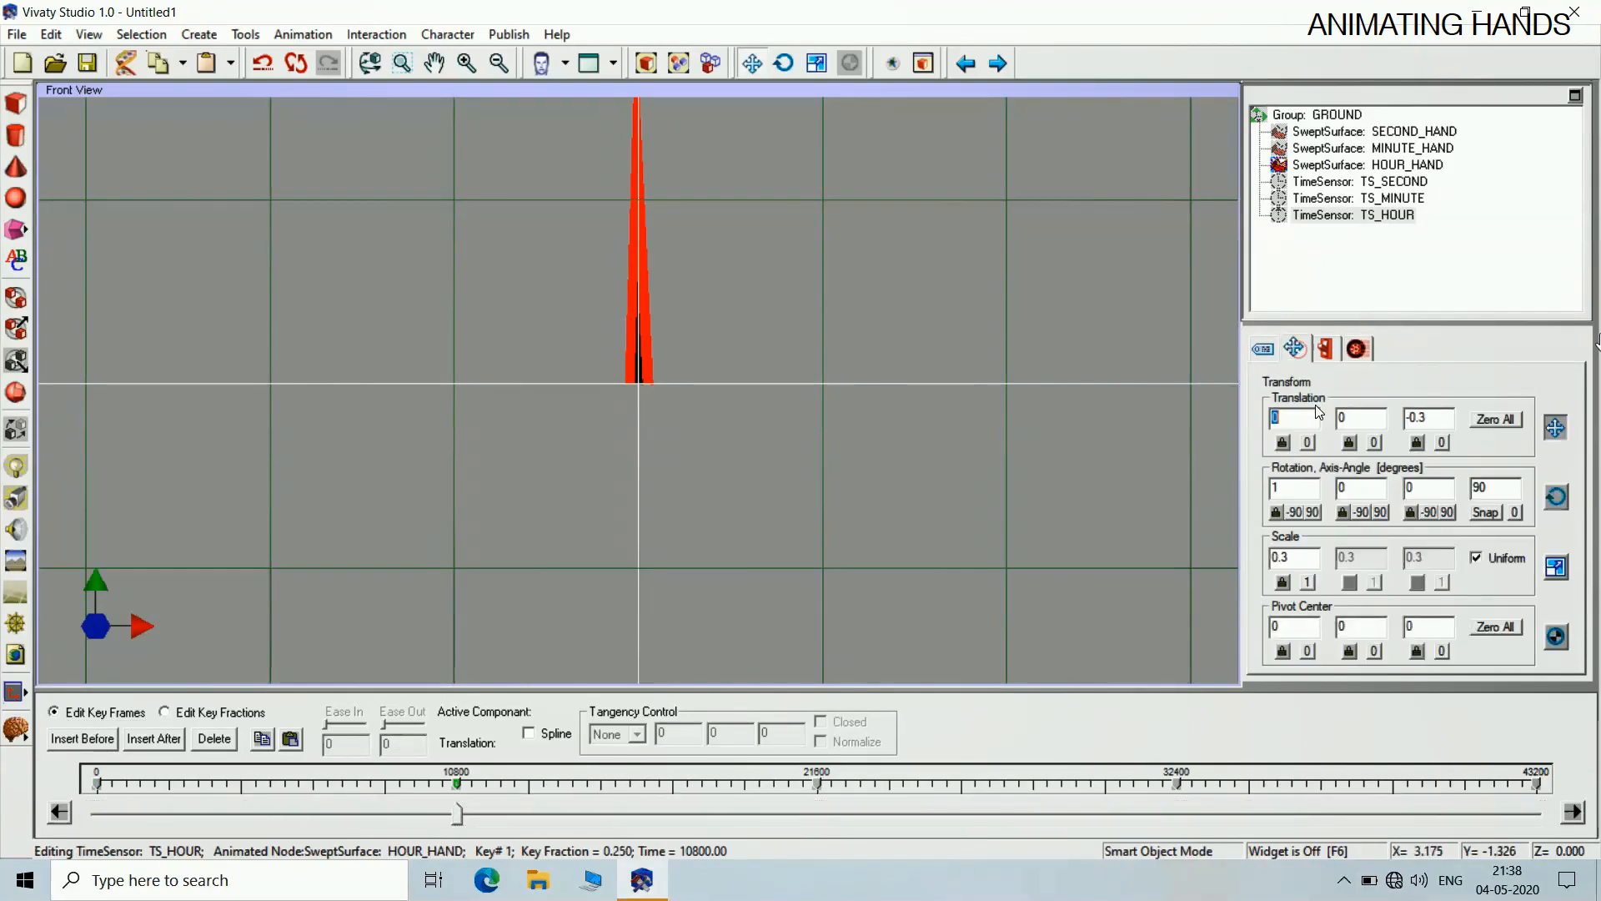
left_click(1360, 512)
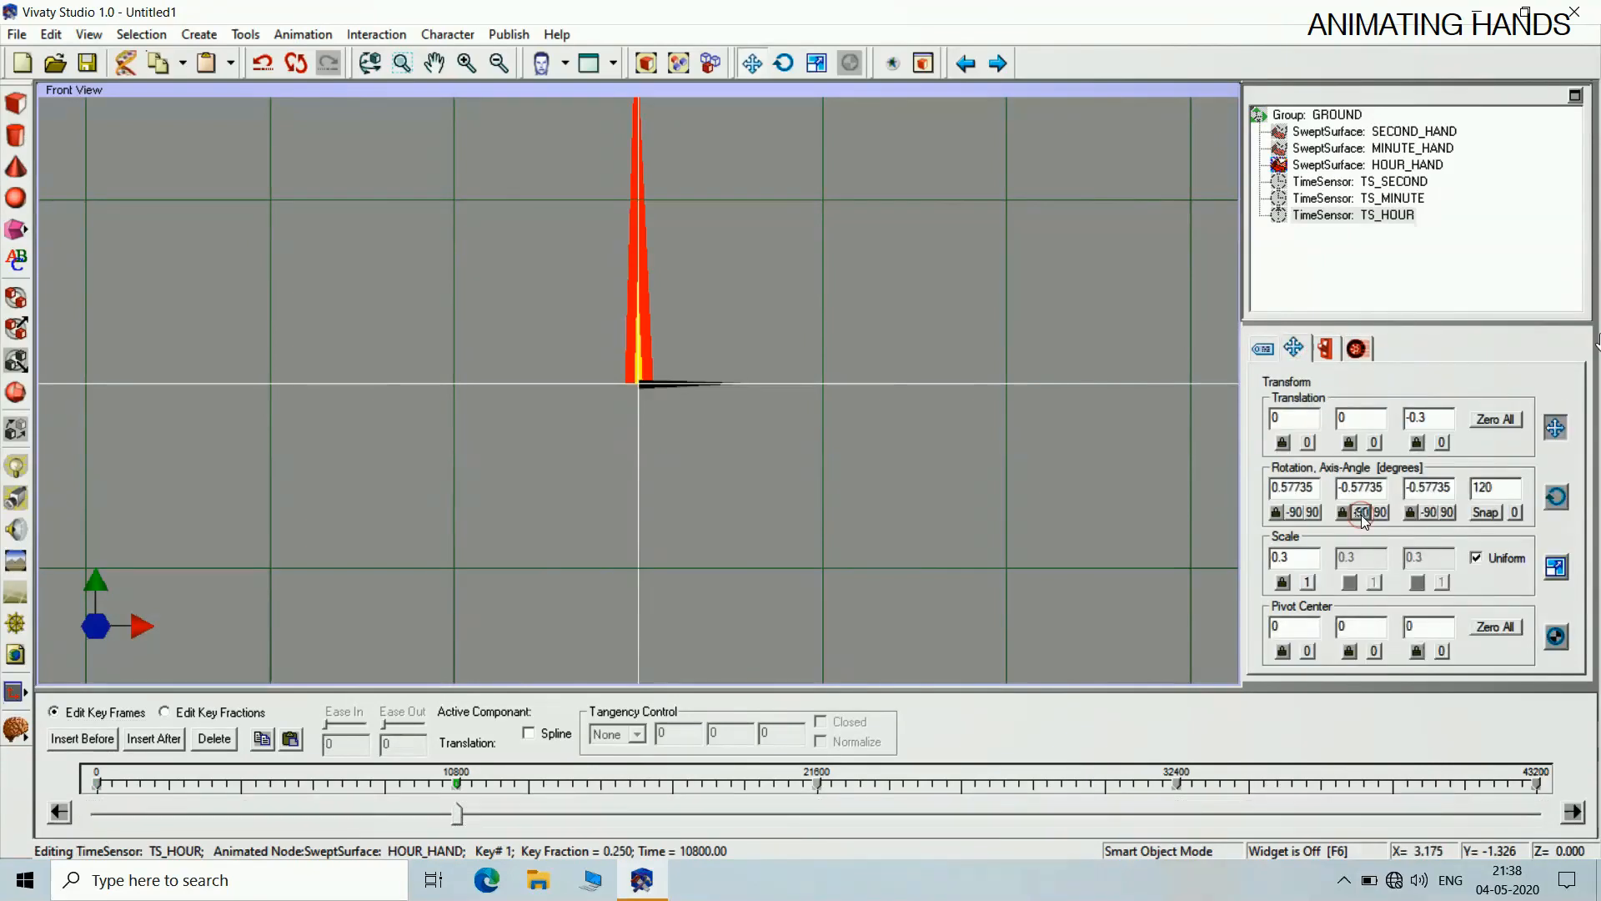
left_click(1361, 512)
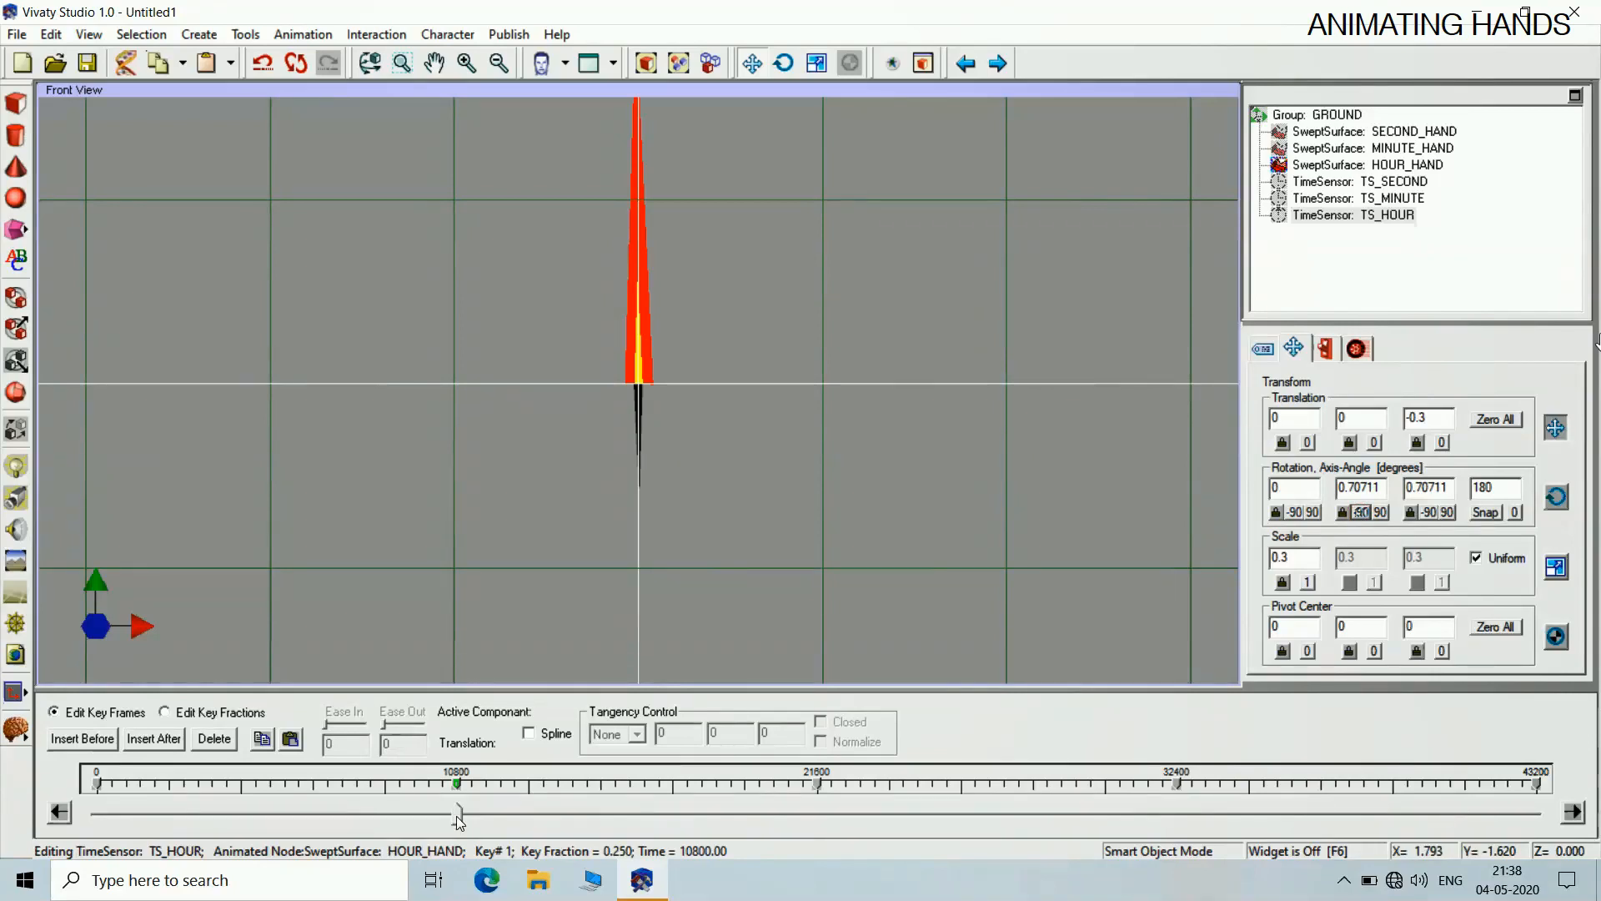
At time 21600 on the TS_HOUR timeline, rotate HOUR_HAND by -90° about the Y axis twice
left_click_drag(457, 816, 816, 805)
left_click(1359, 513)
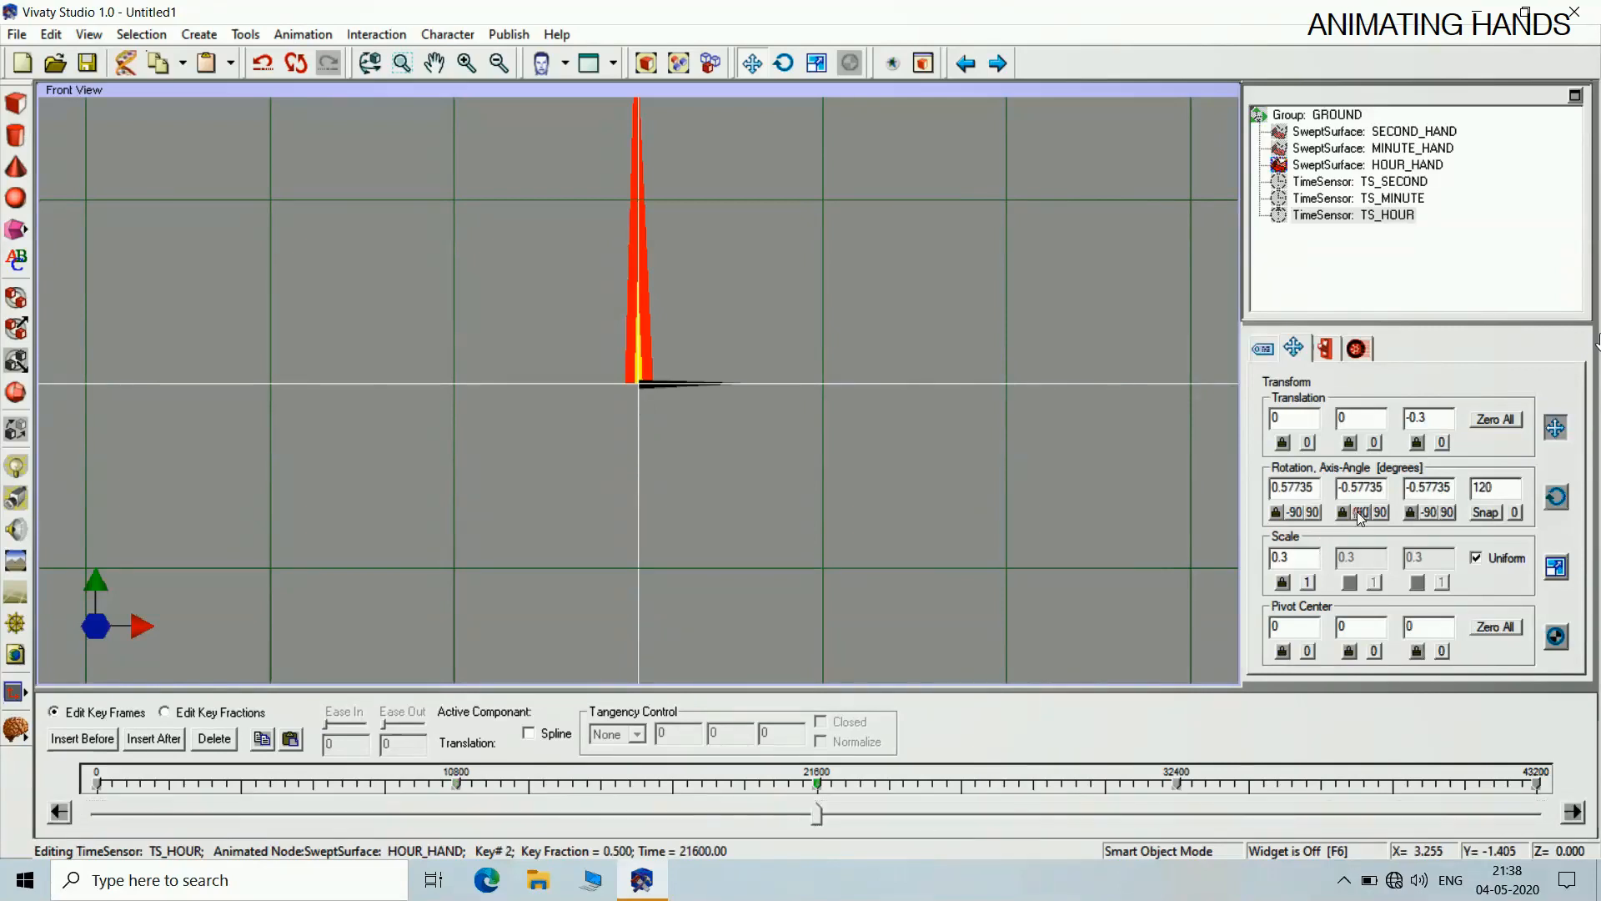
left_click(1360, 513)
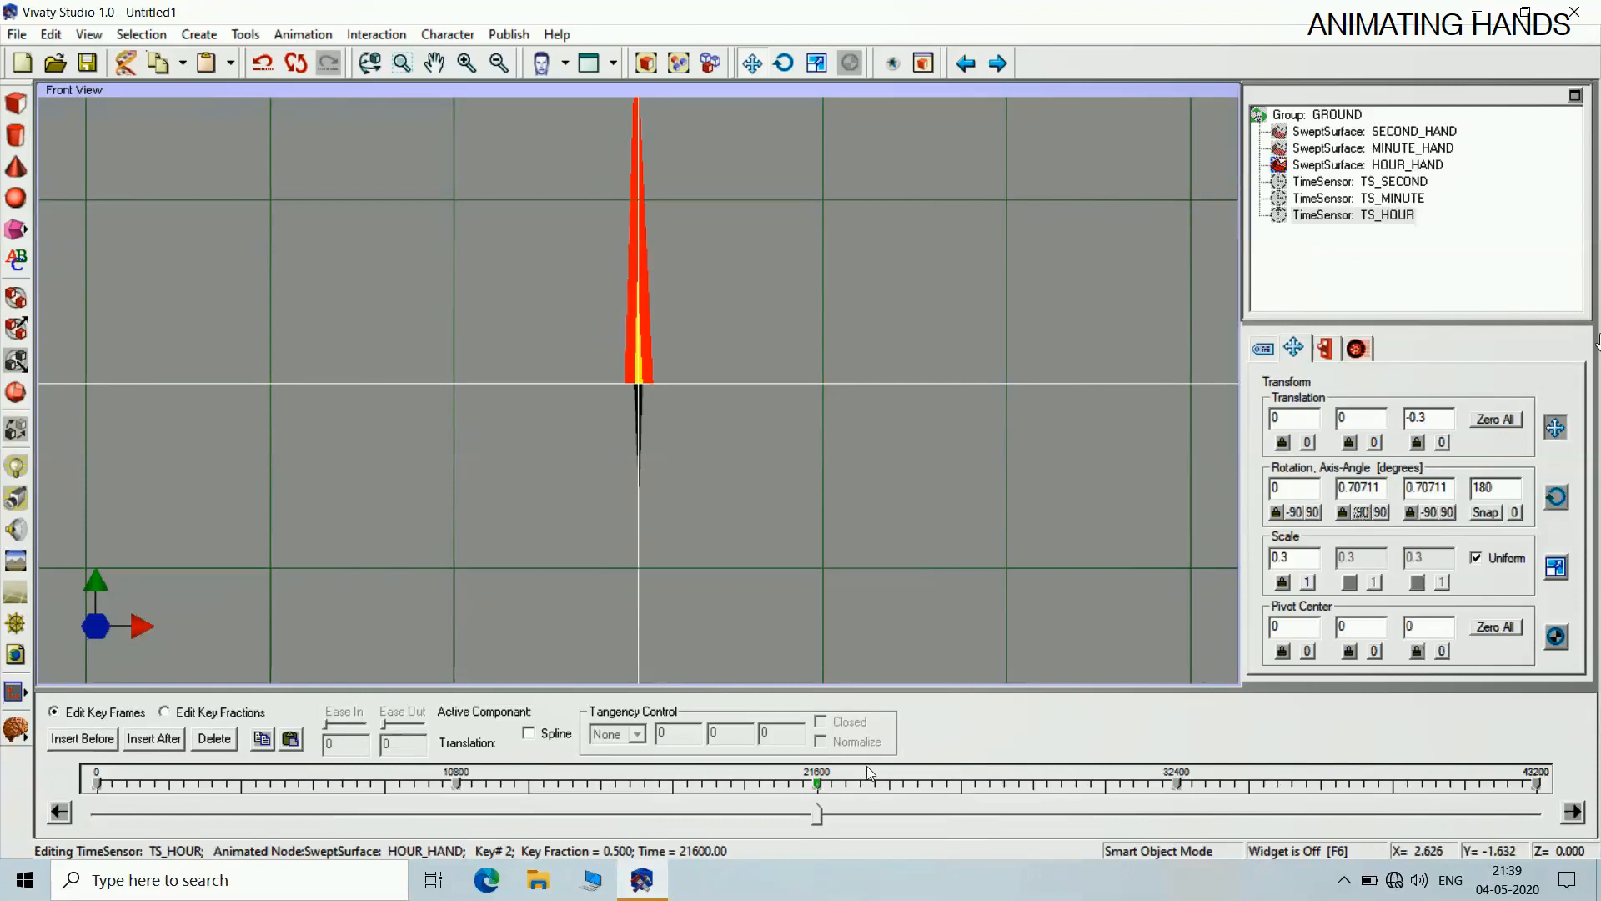
At time 32400, rotate HOUR_HAND by -90° about the Y axis three times
left_click_drag(817, 819, 1180, 777)
left_click(1179, 781)
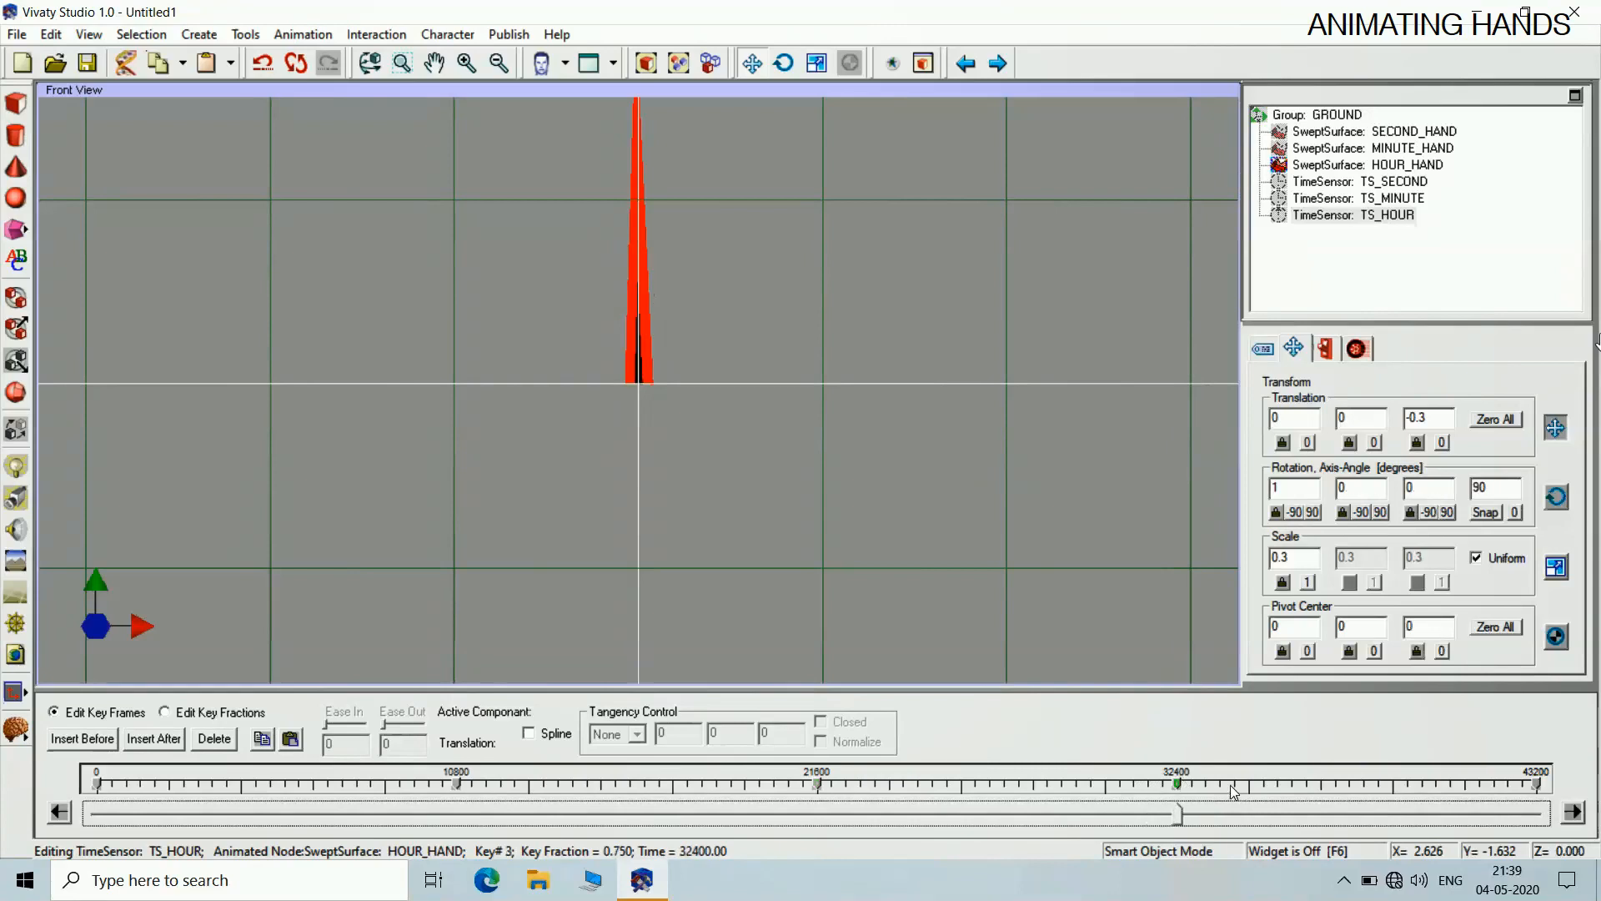
left_click(1361, 512)
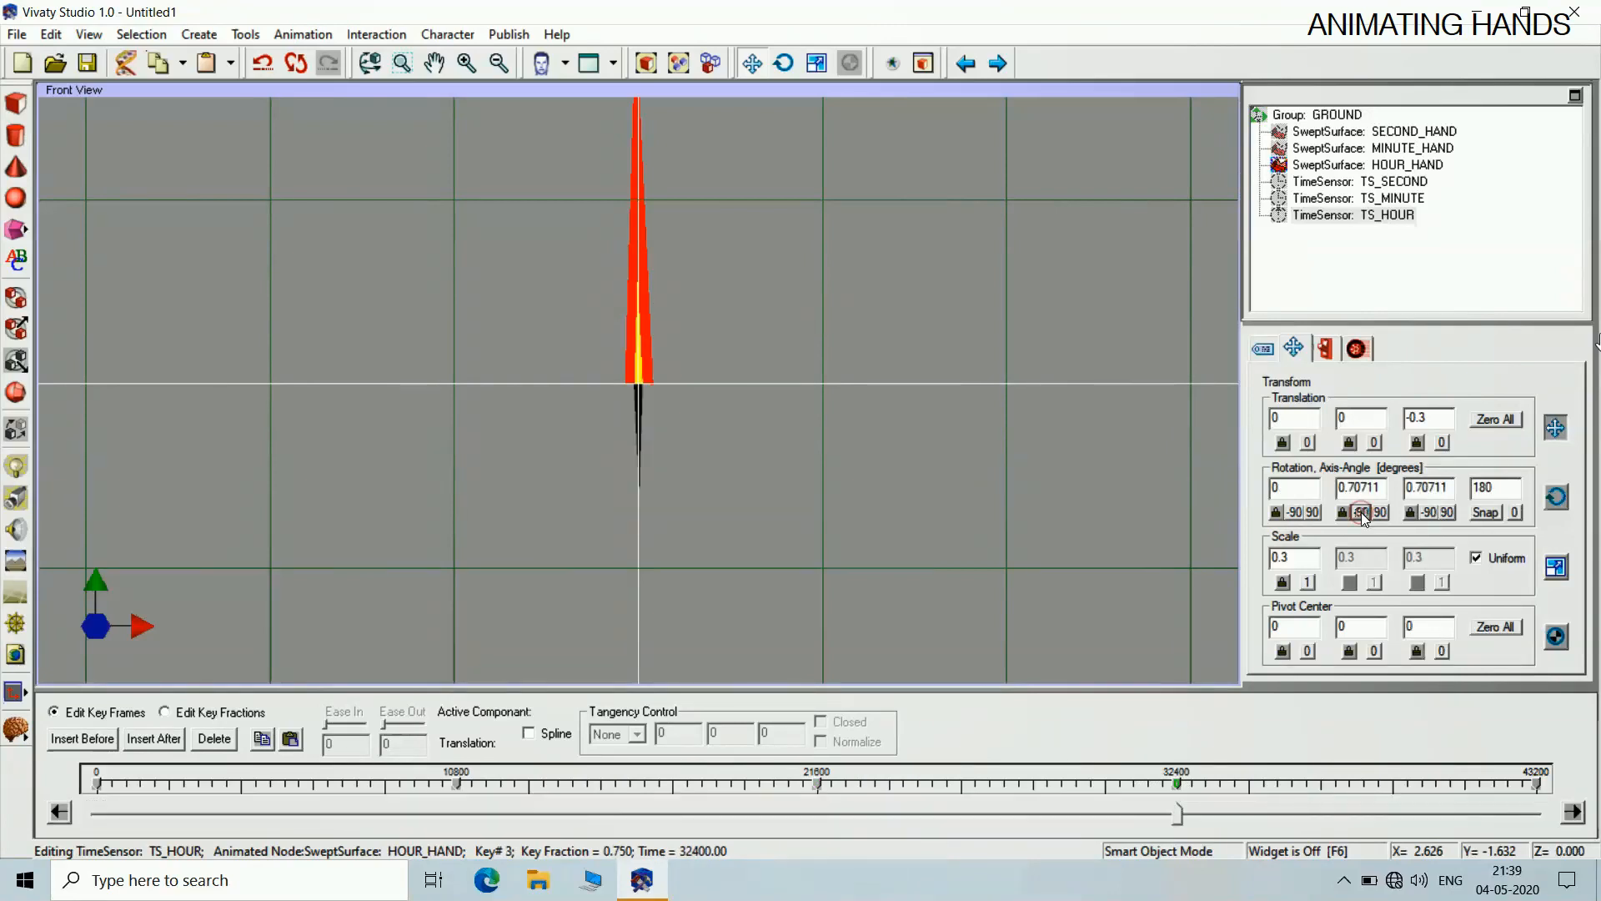
left_click(1361, 512)
At time 43200, rotate HOUR_HAND by -90° about the Y axis four times to complete the full turn
left_click_drag(1179, 812, 1545, 807)
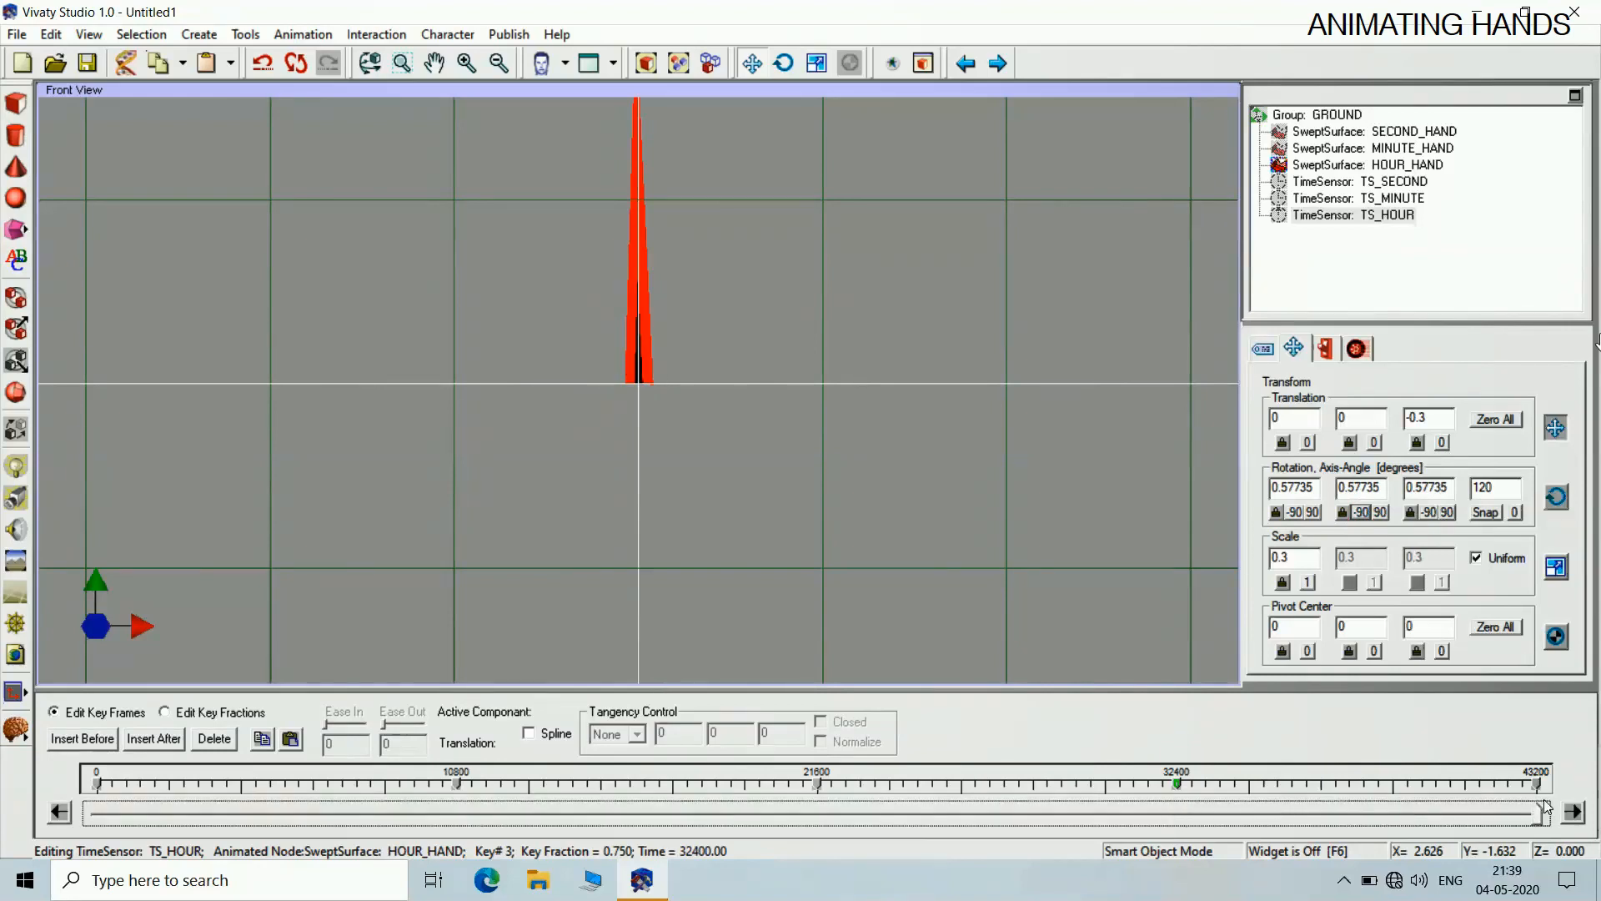
left_click(1360, 513)
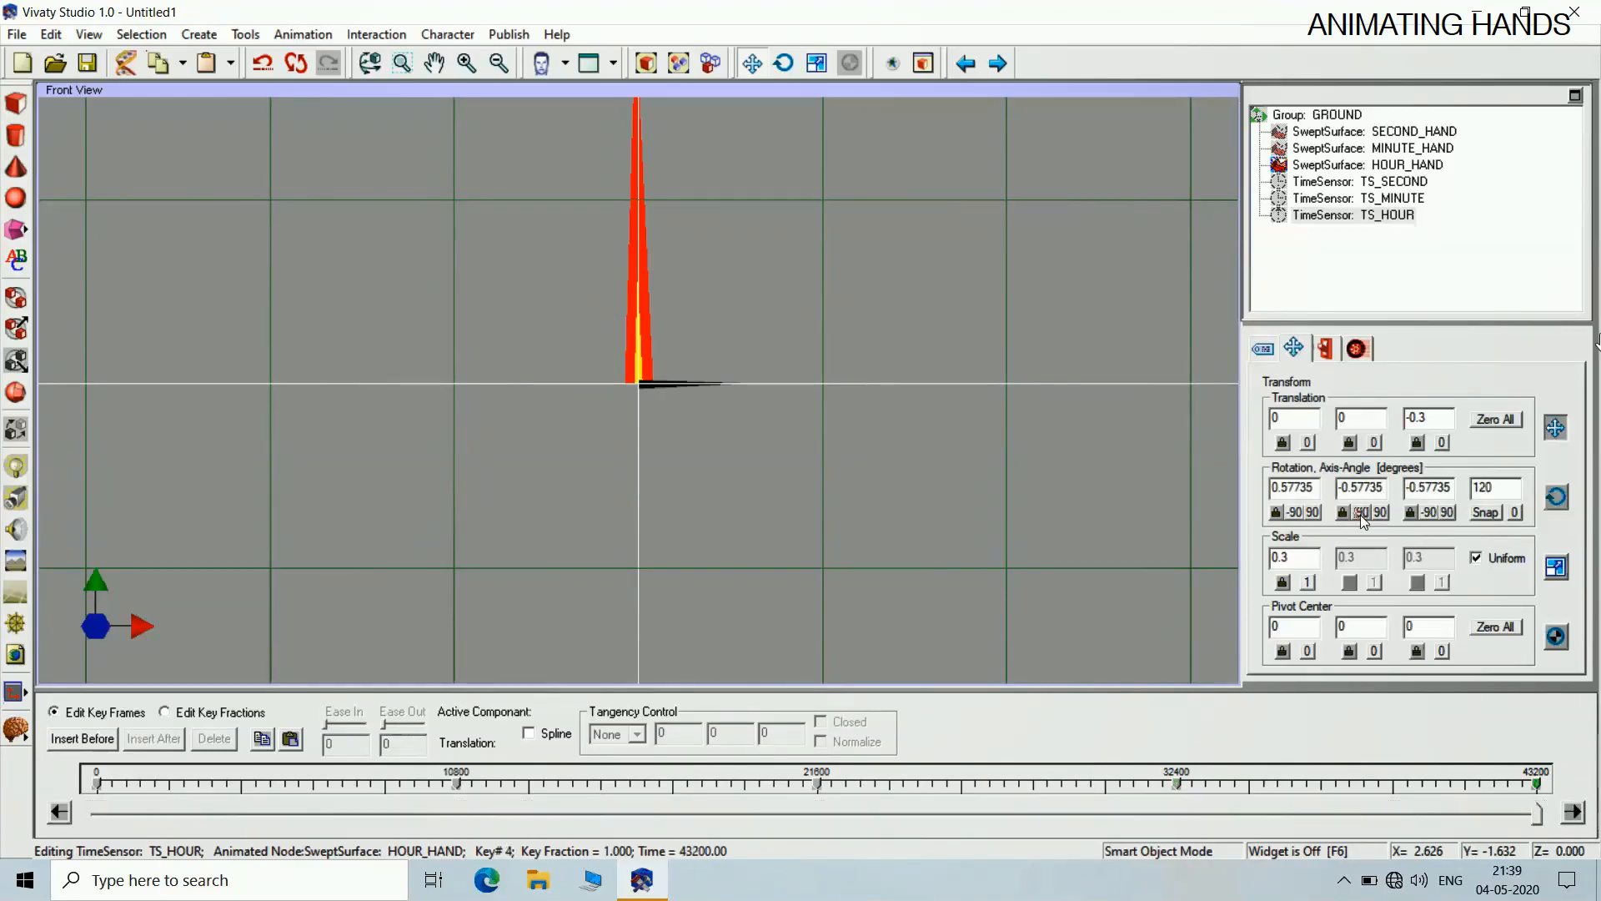
left_click(1361, 512)
left_click(1360, 513)
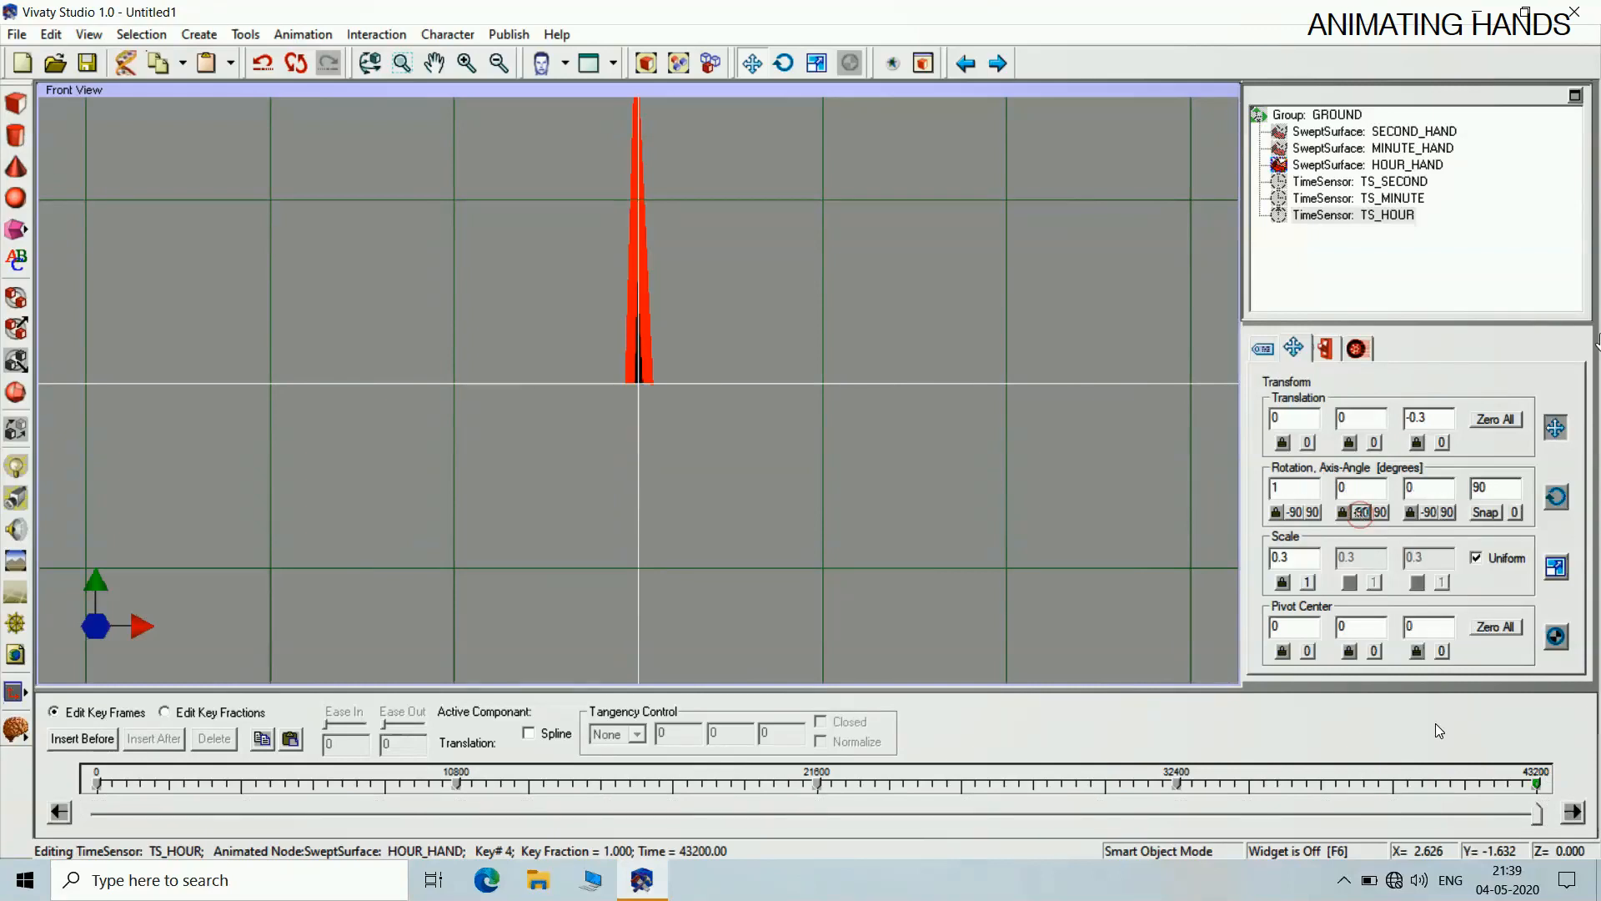
Return the TS_HOUR timeline to time 0 and leave animation editing with nothing selected
left_click(1542, 815)
left_click_drag(1542, 815, 96, 852)
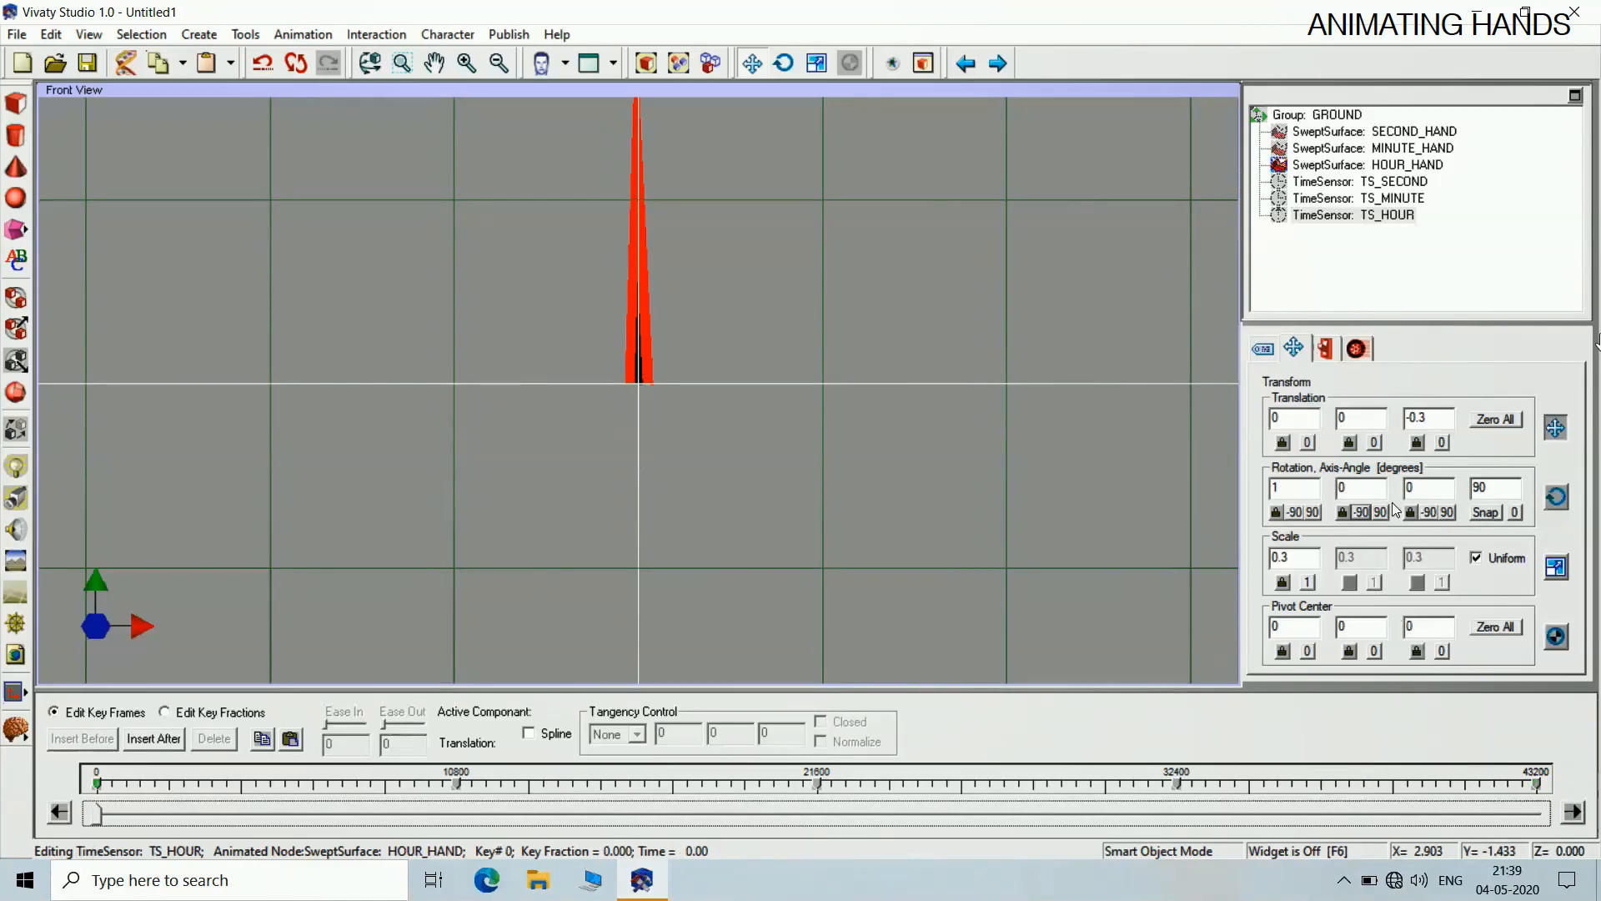
left_click(1326, 350)
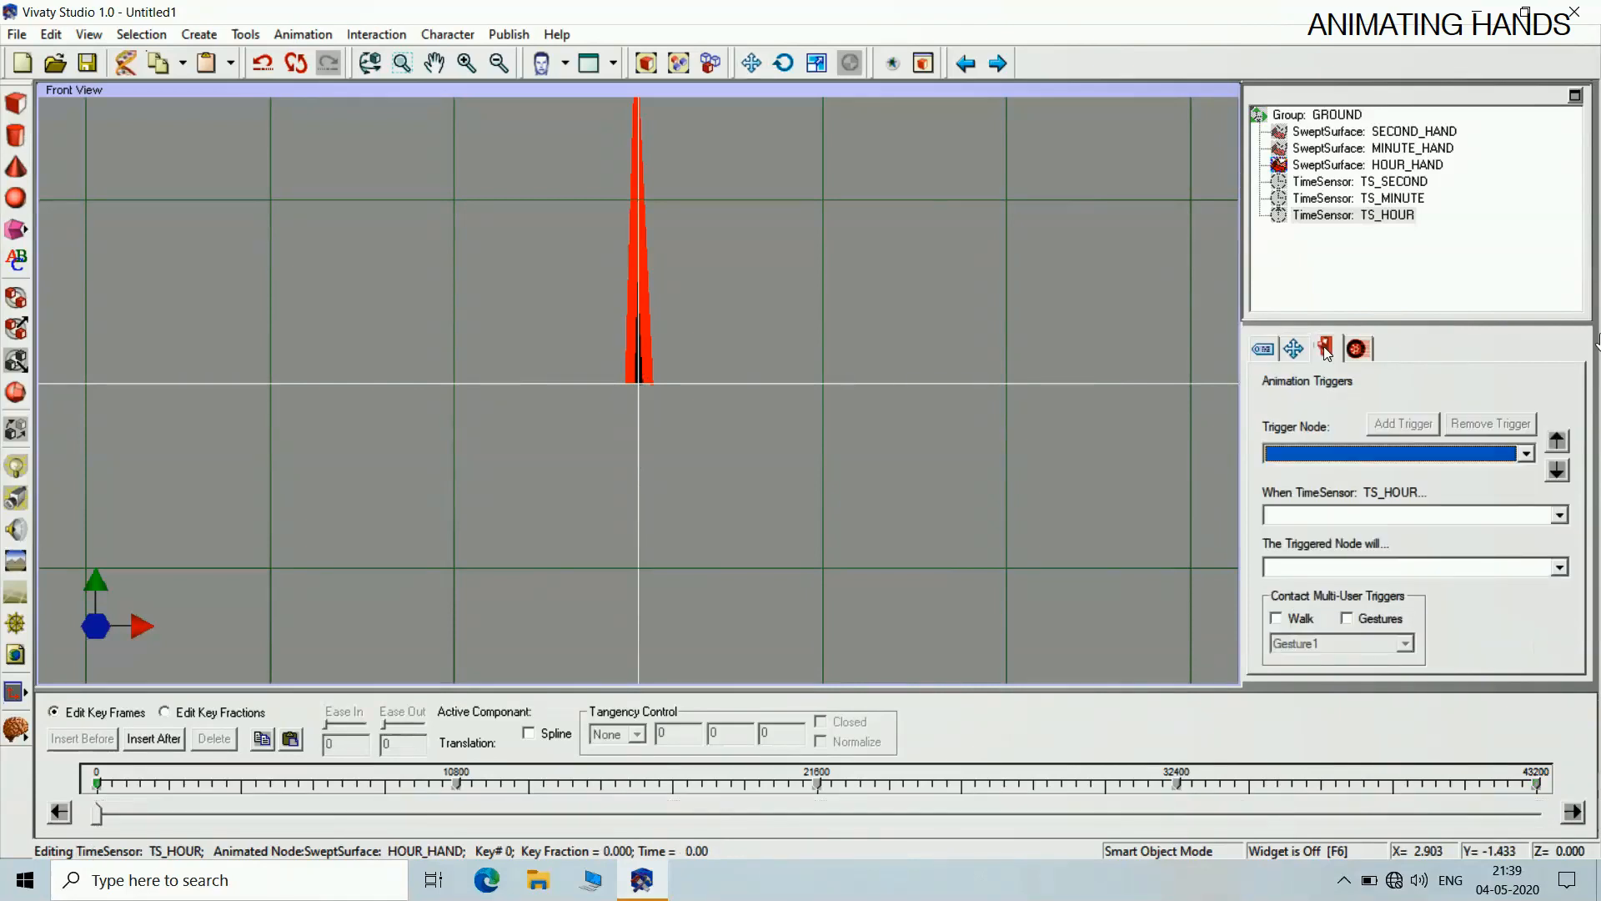
left_click(1357, 344)
left_click(1327, 404)
left_click(1038, 352)
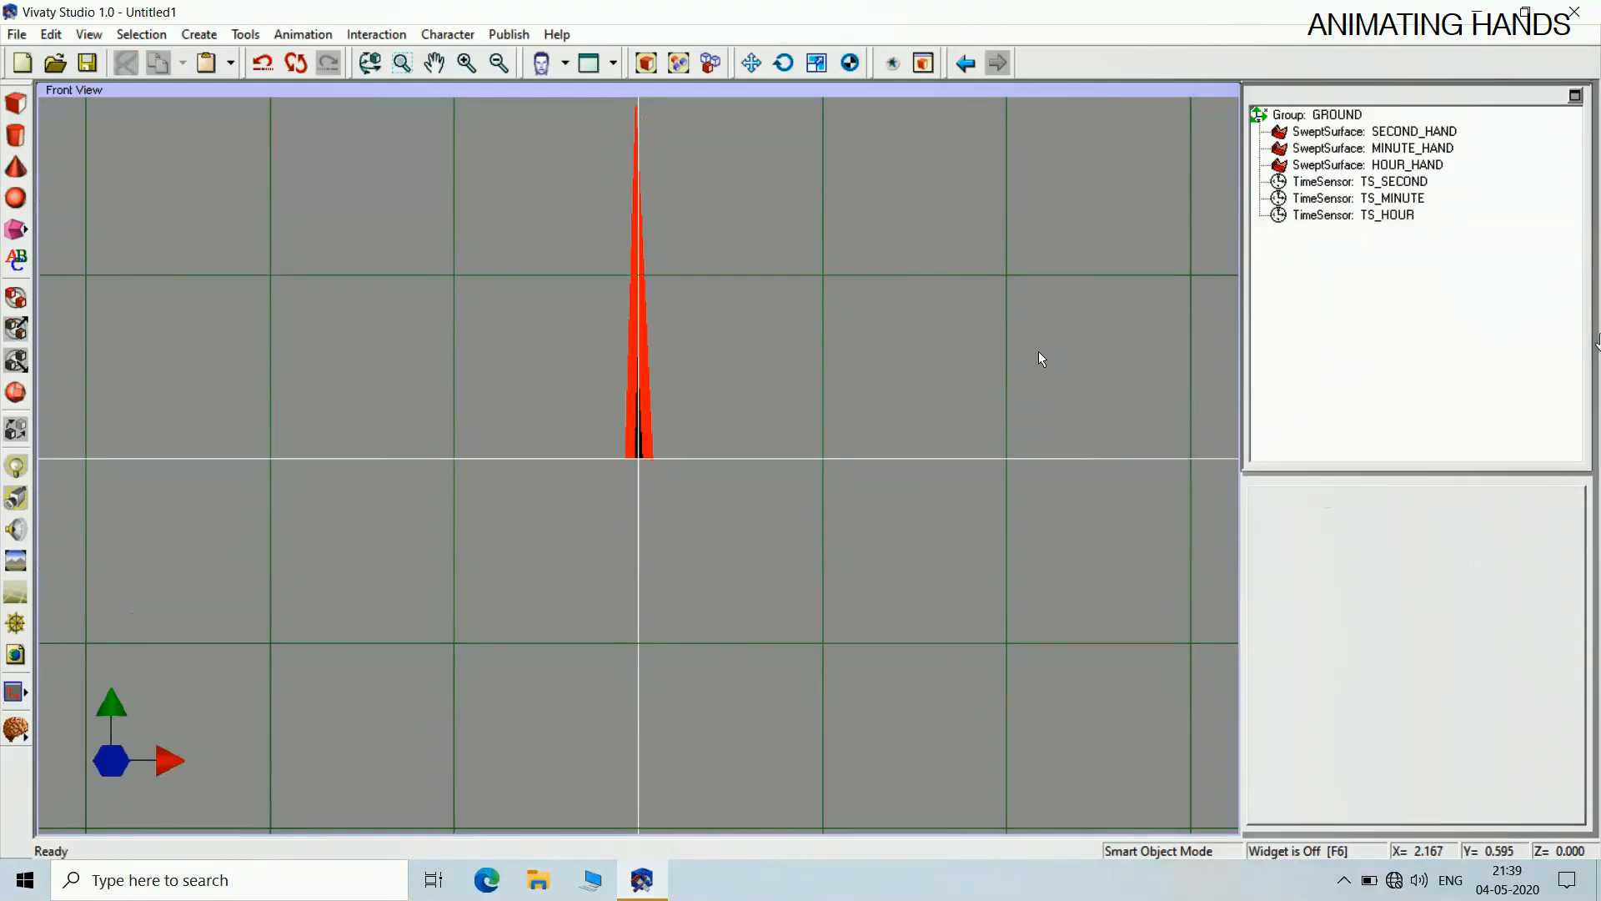
left_click(1341, 886)
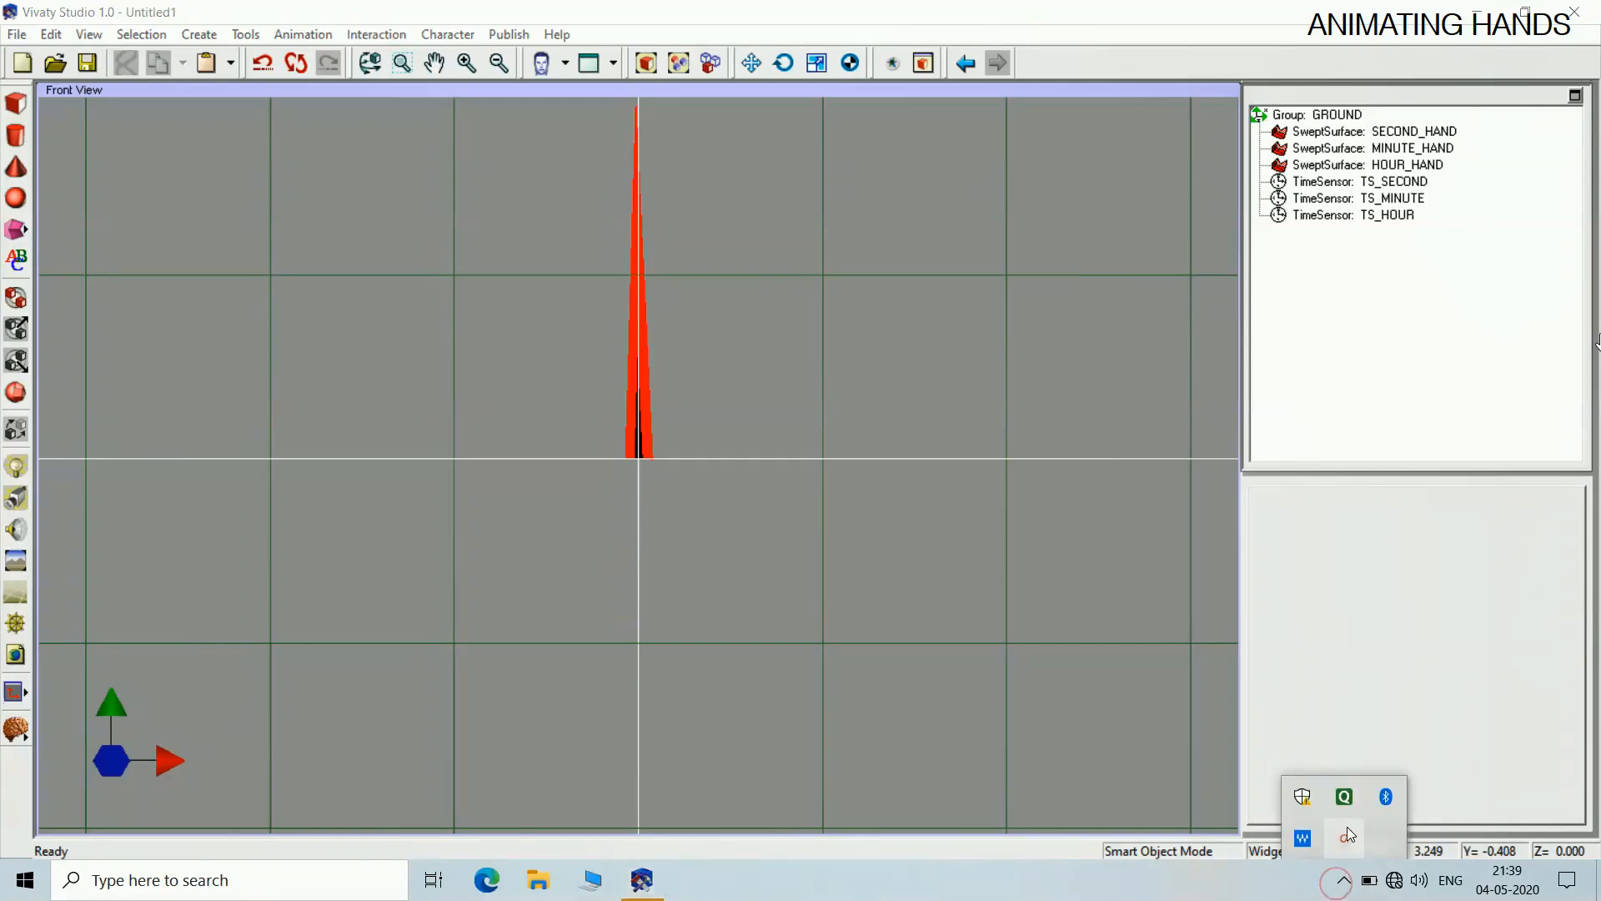
left_click(1364, 852)
left_click(1536, 830)
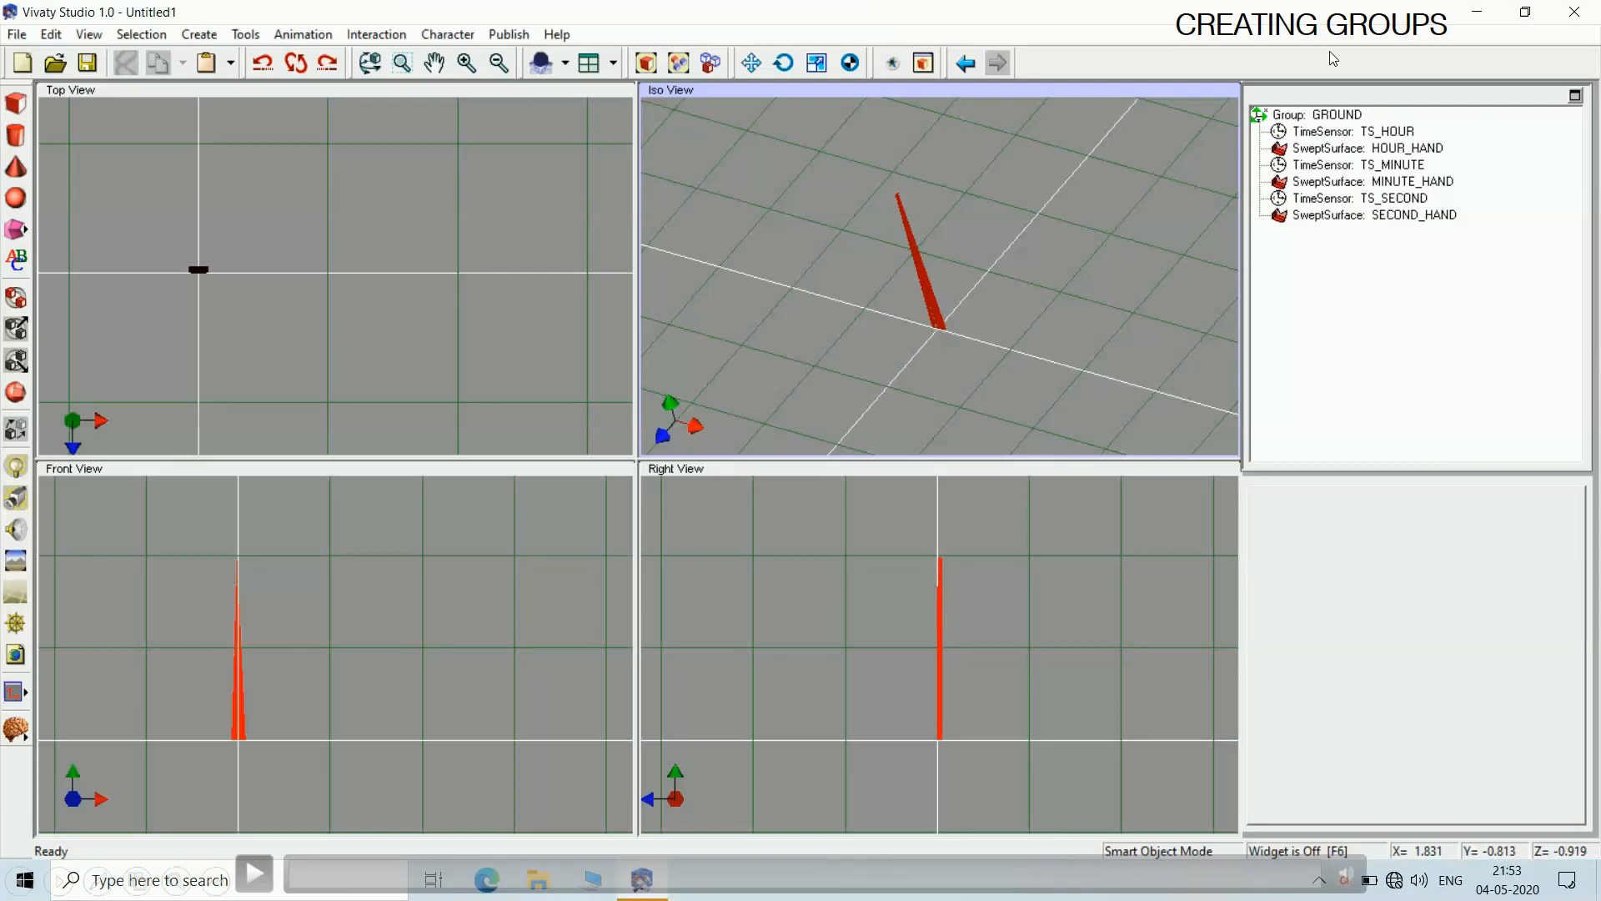
left_click(1196, 227)
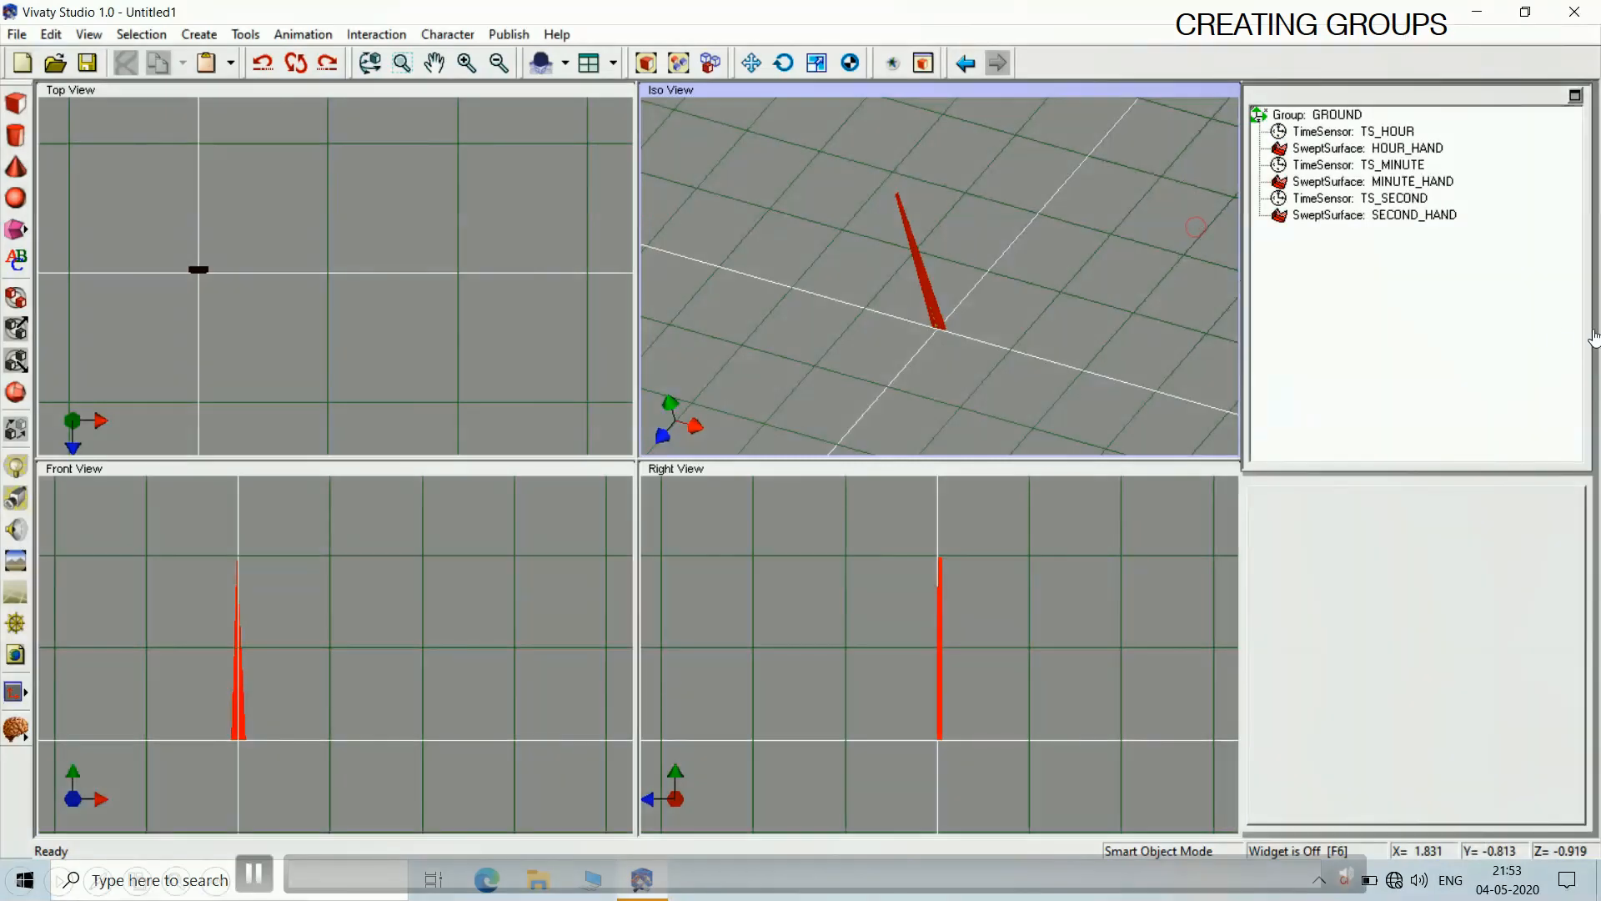
Add a group node at the origin and name it SECOND_GROUP
left_click(10, 326)
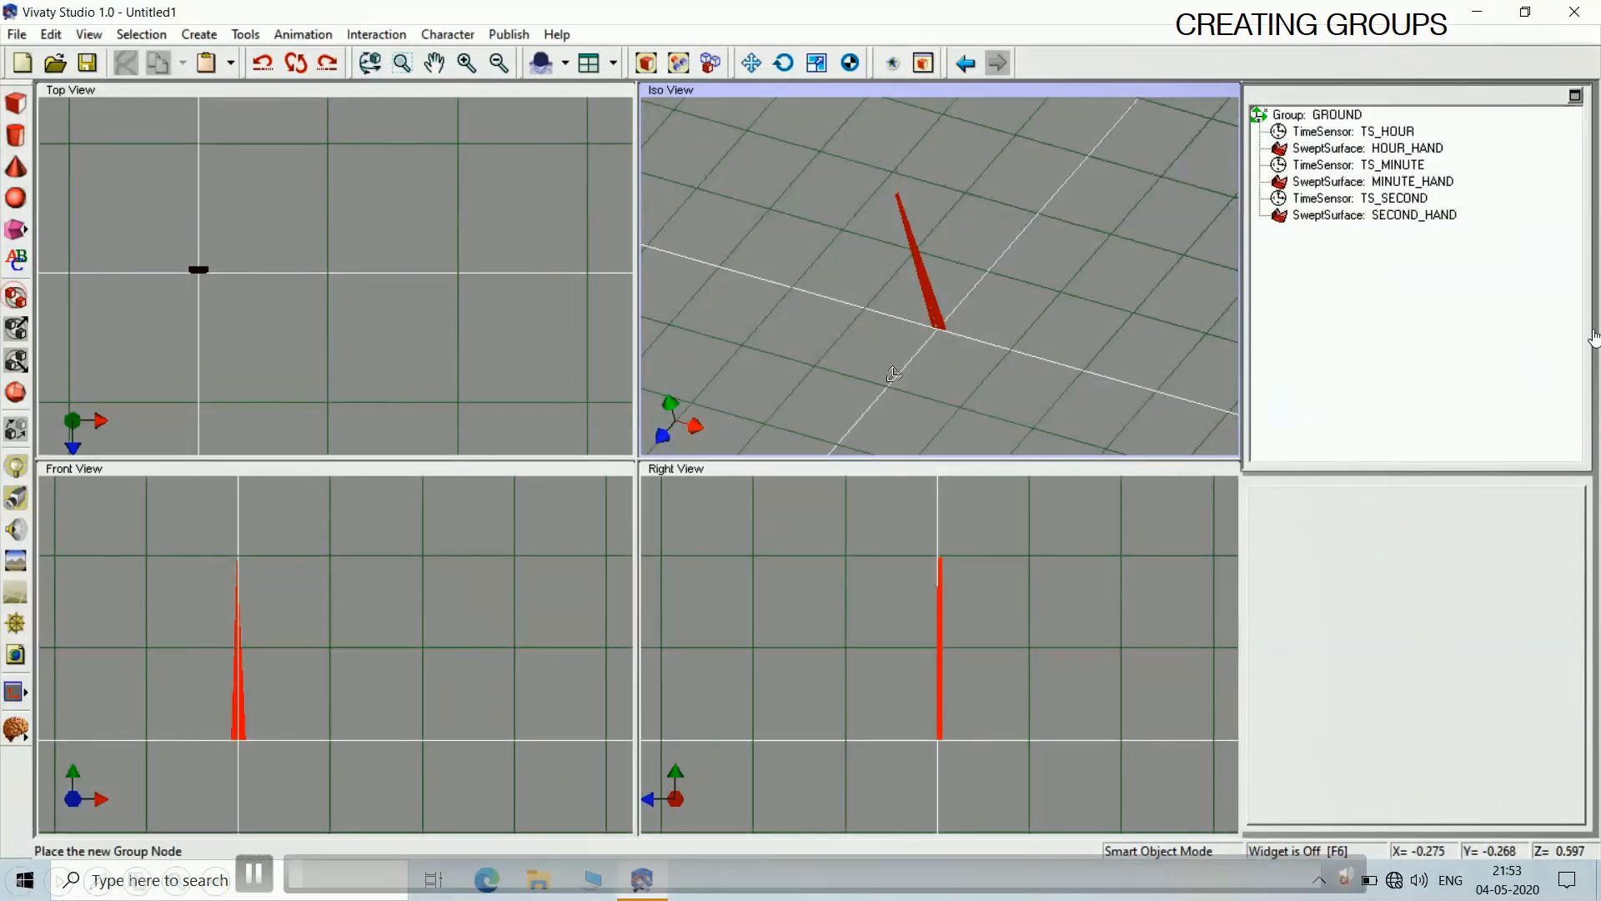
left_click(946, 360)
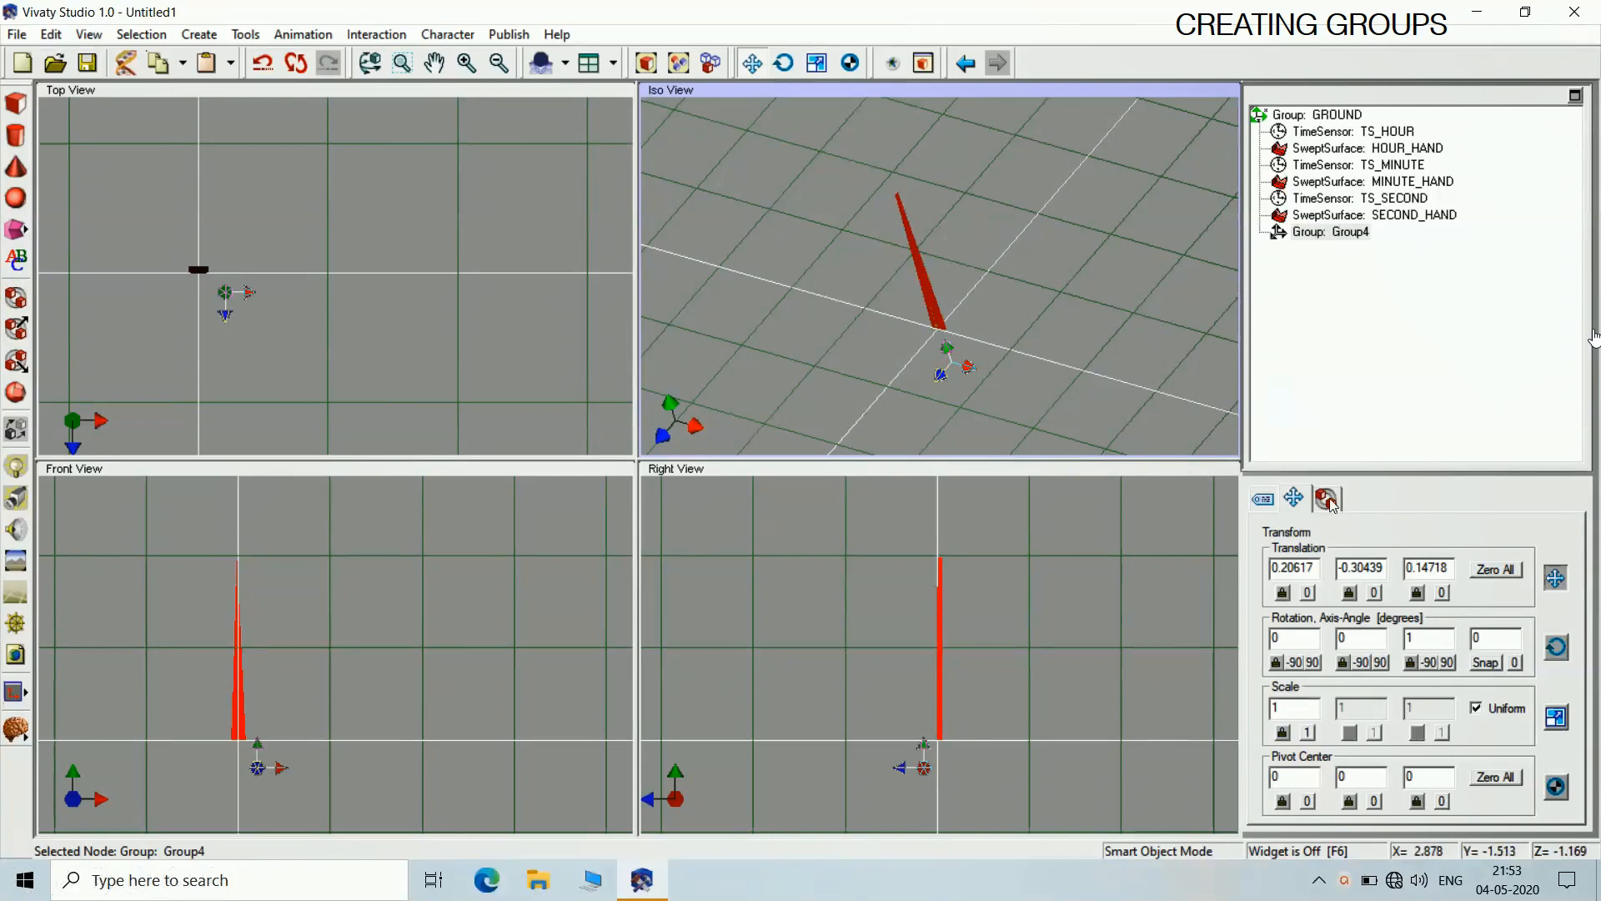
left_click(1496, 569)
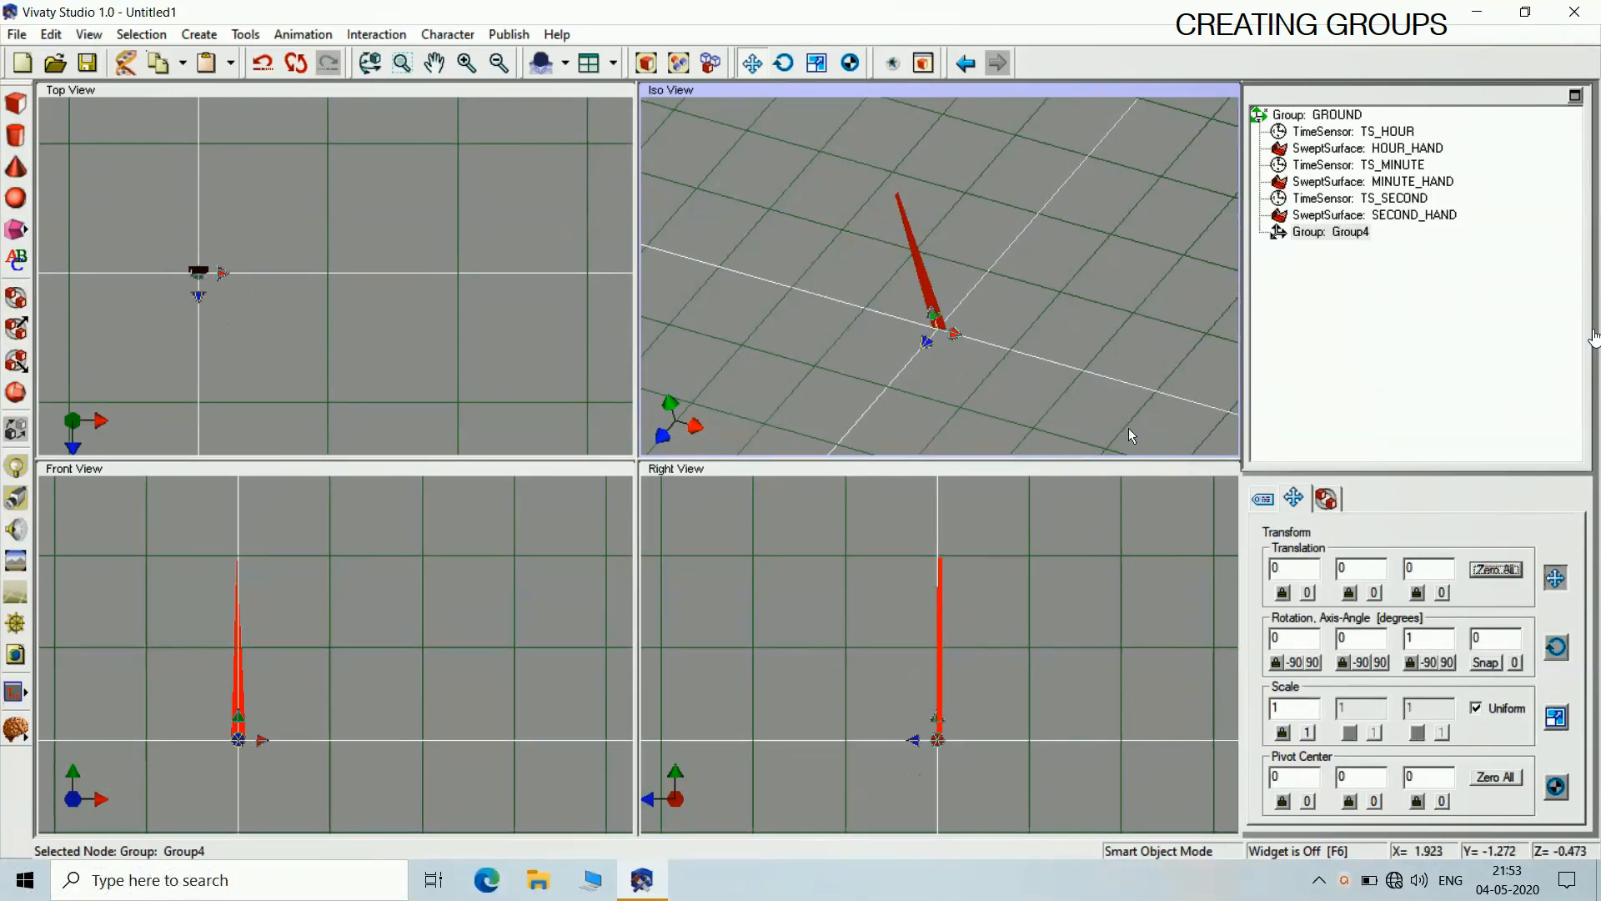
left_click(1264, 500)
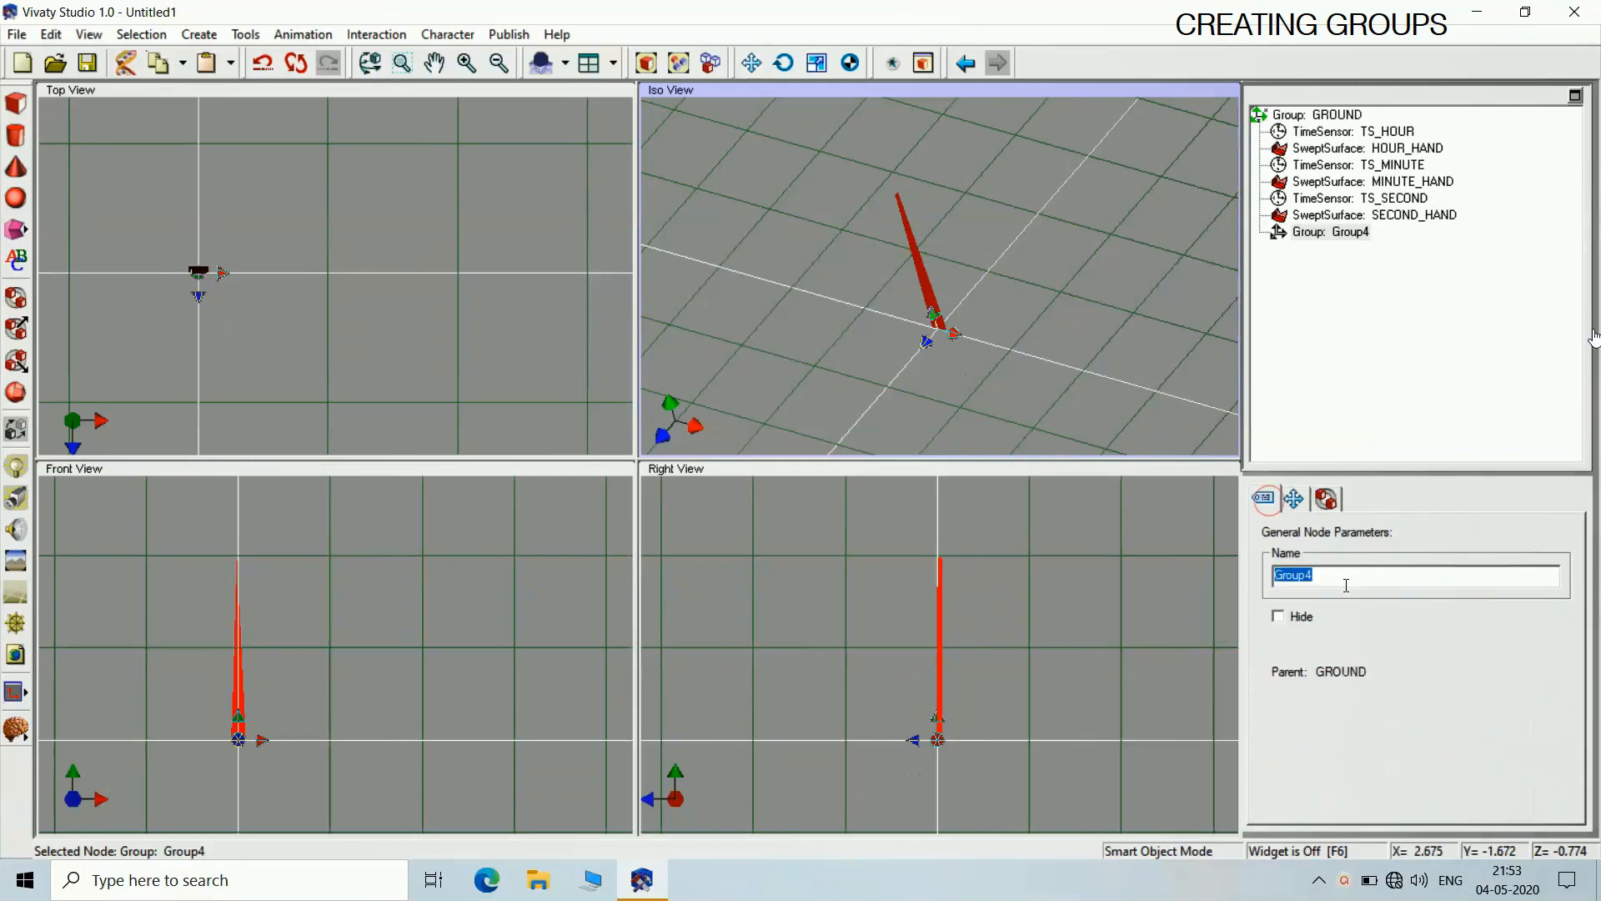
left_click_drag(1281, 575, 1314, 575)
double_click(1314, 576)
type("SECOND_GROUP")
key("Return")
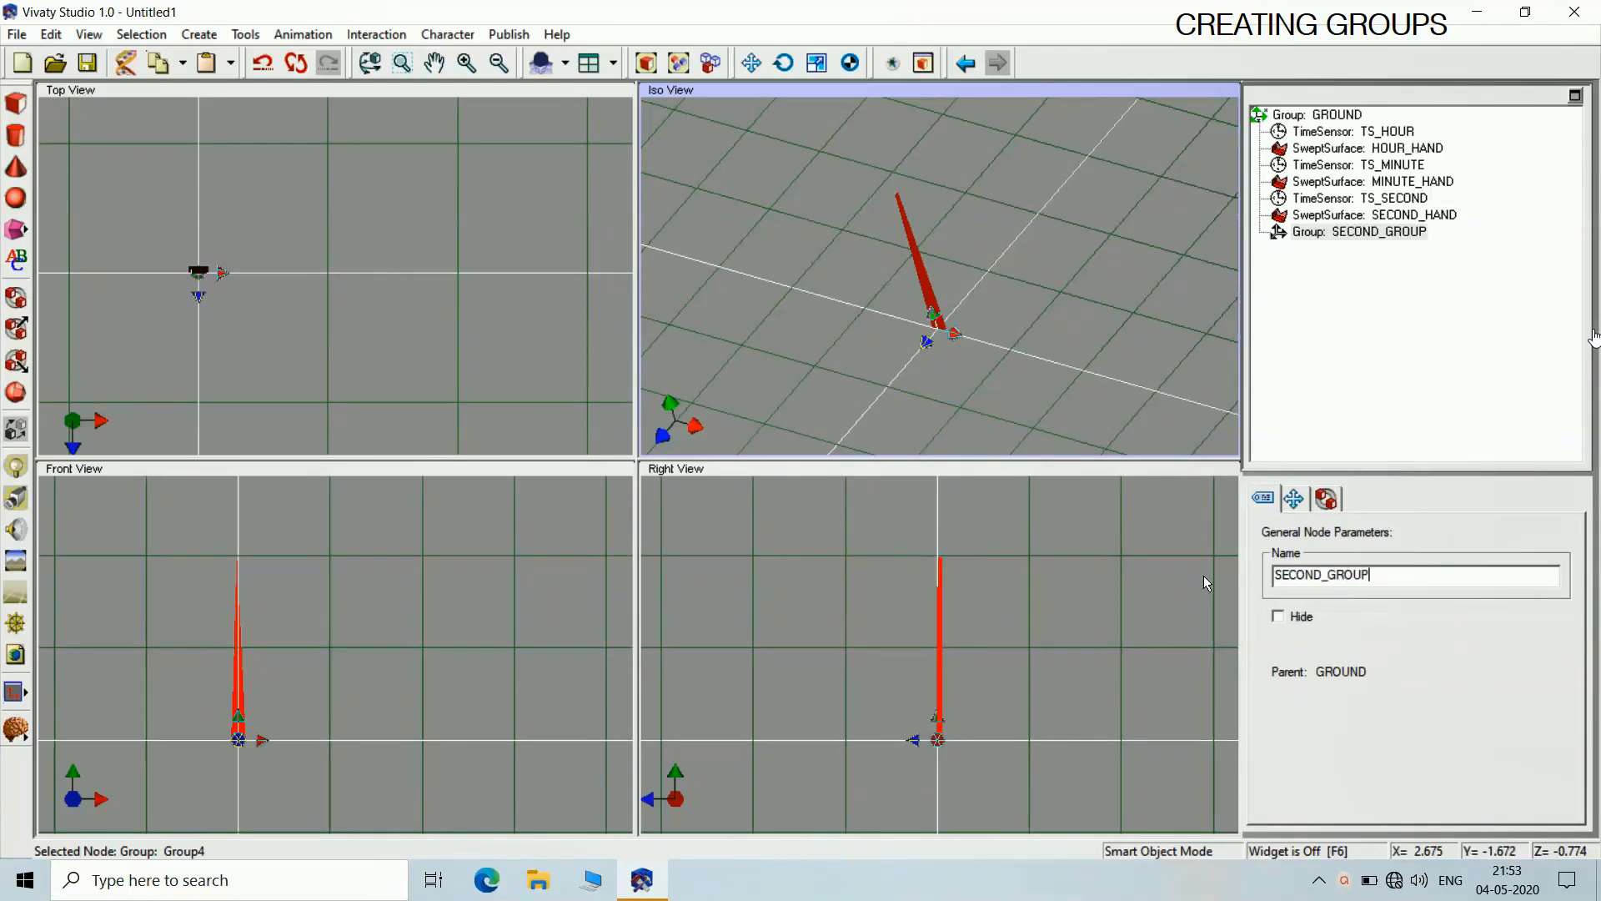
left_click(1203, 576)
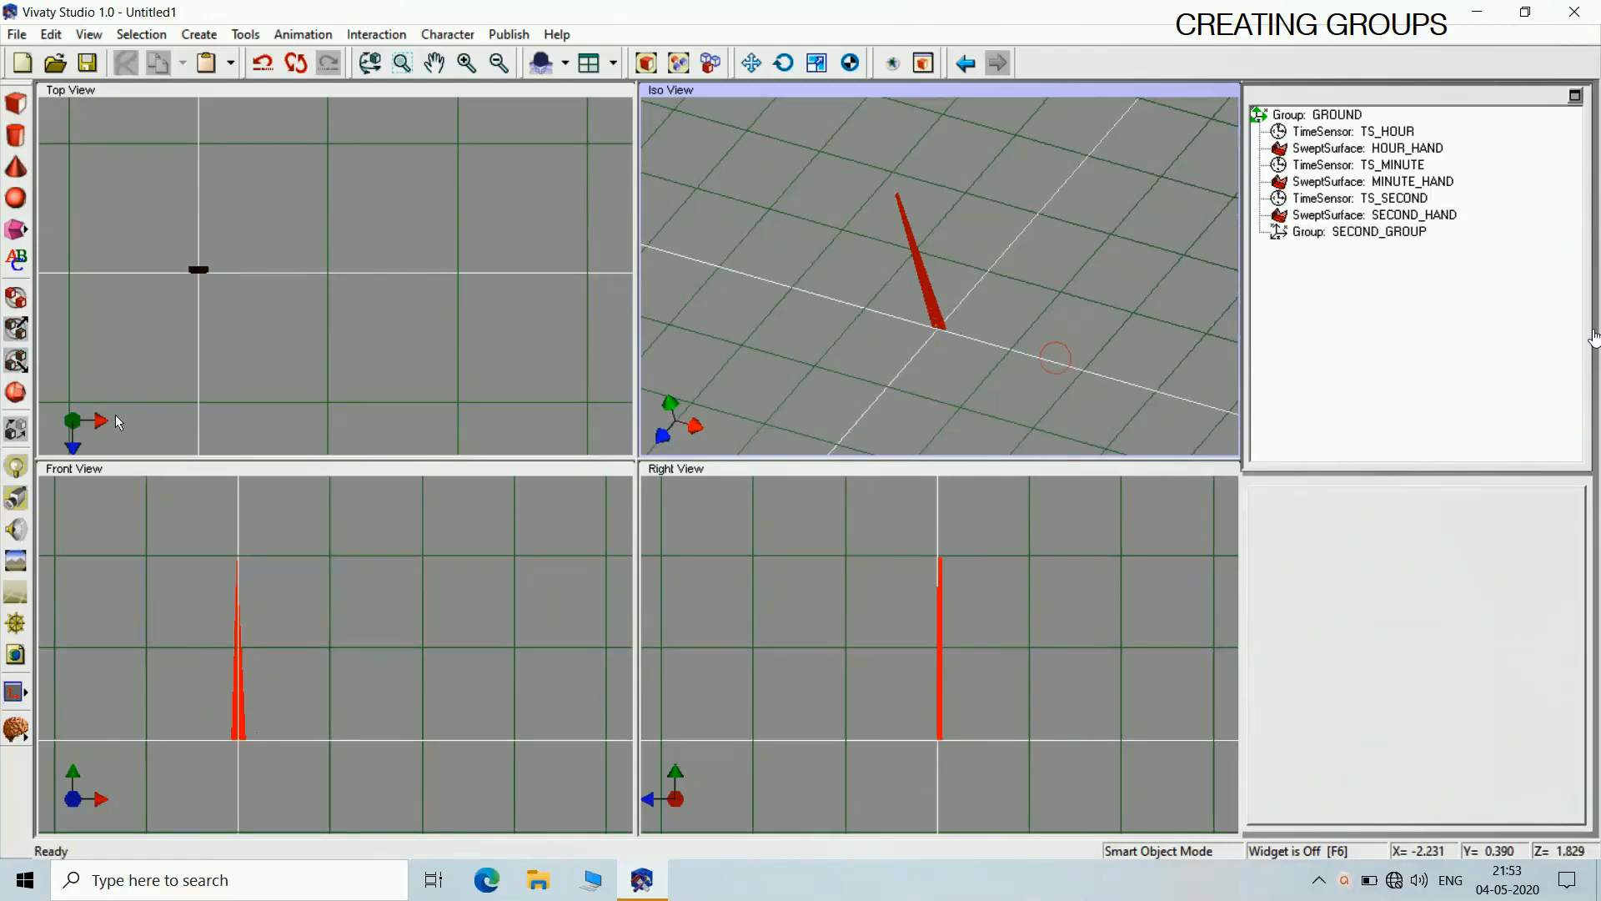
Add another group node with zero translation and name it MINUTE_GROUP
left_click(23, 320)
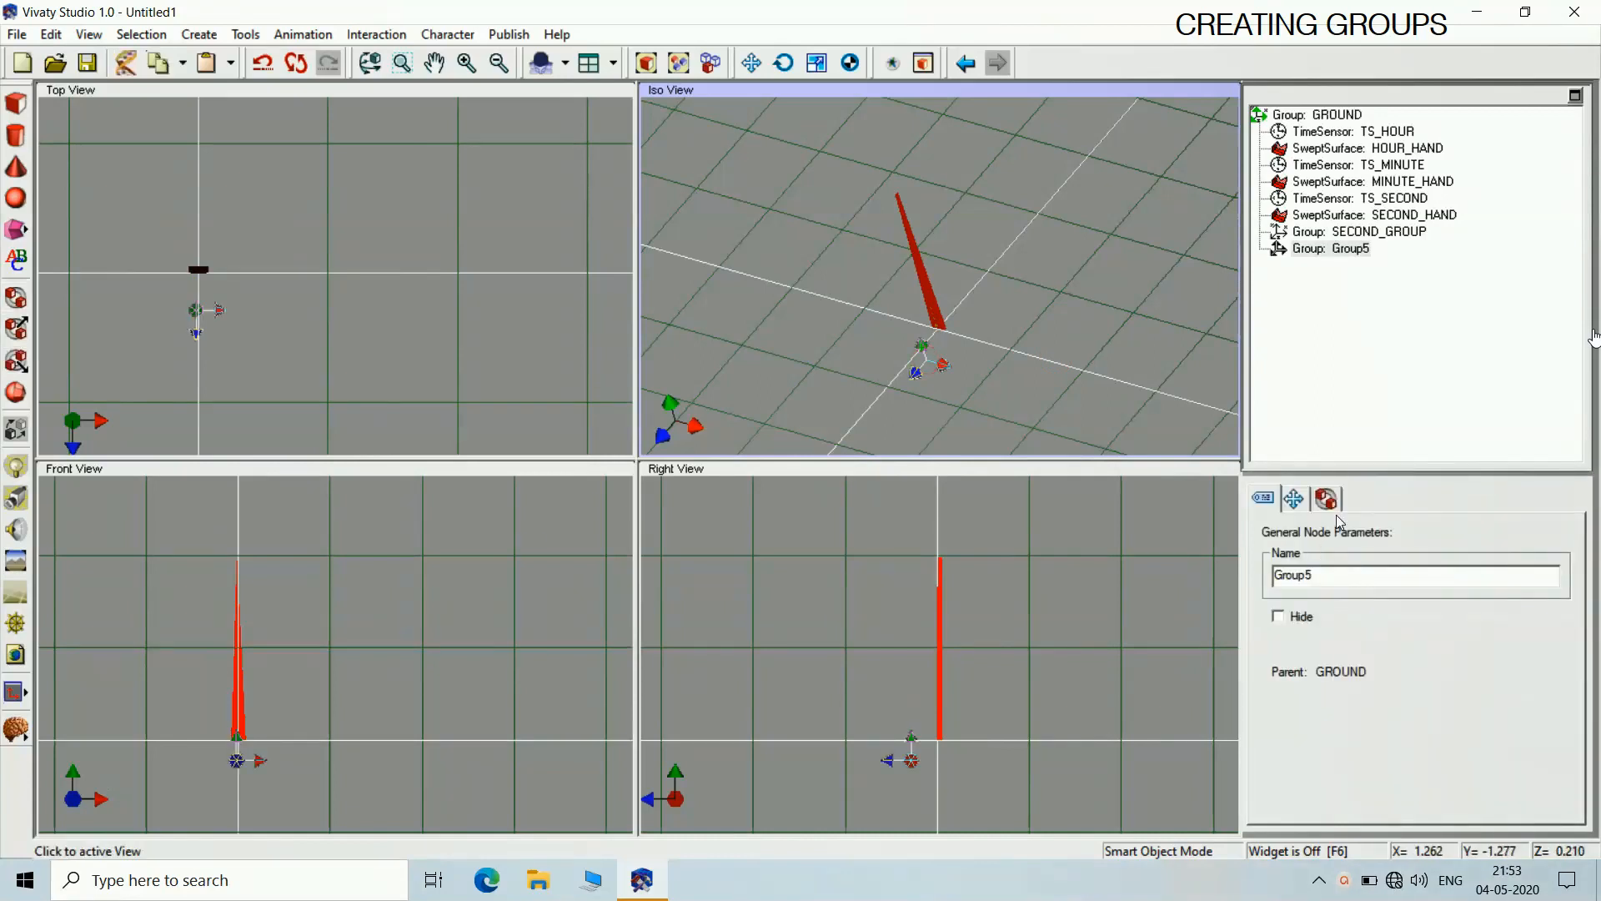
left_click(1296, 503)
left_click(1495, 569)
left_click(1264, 500)
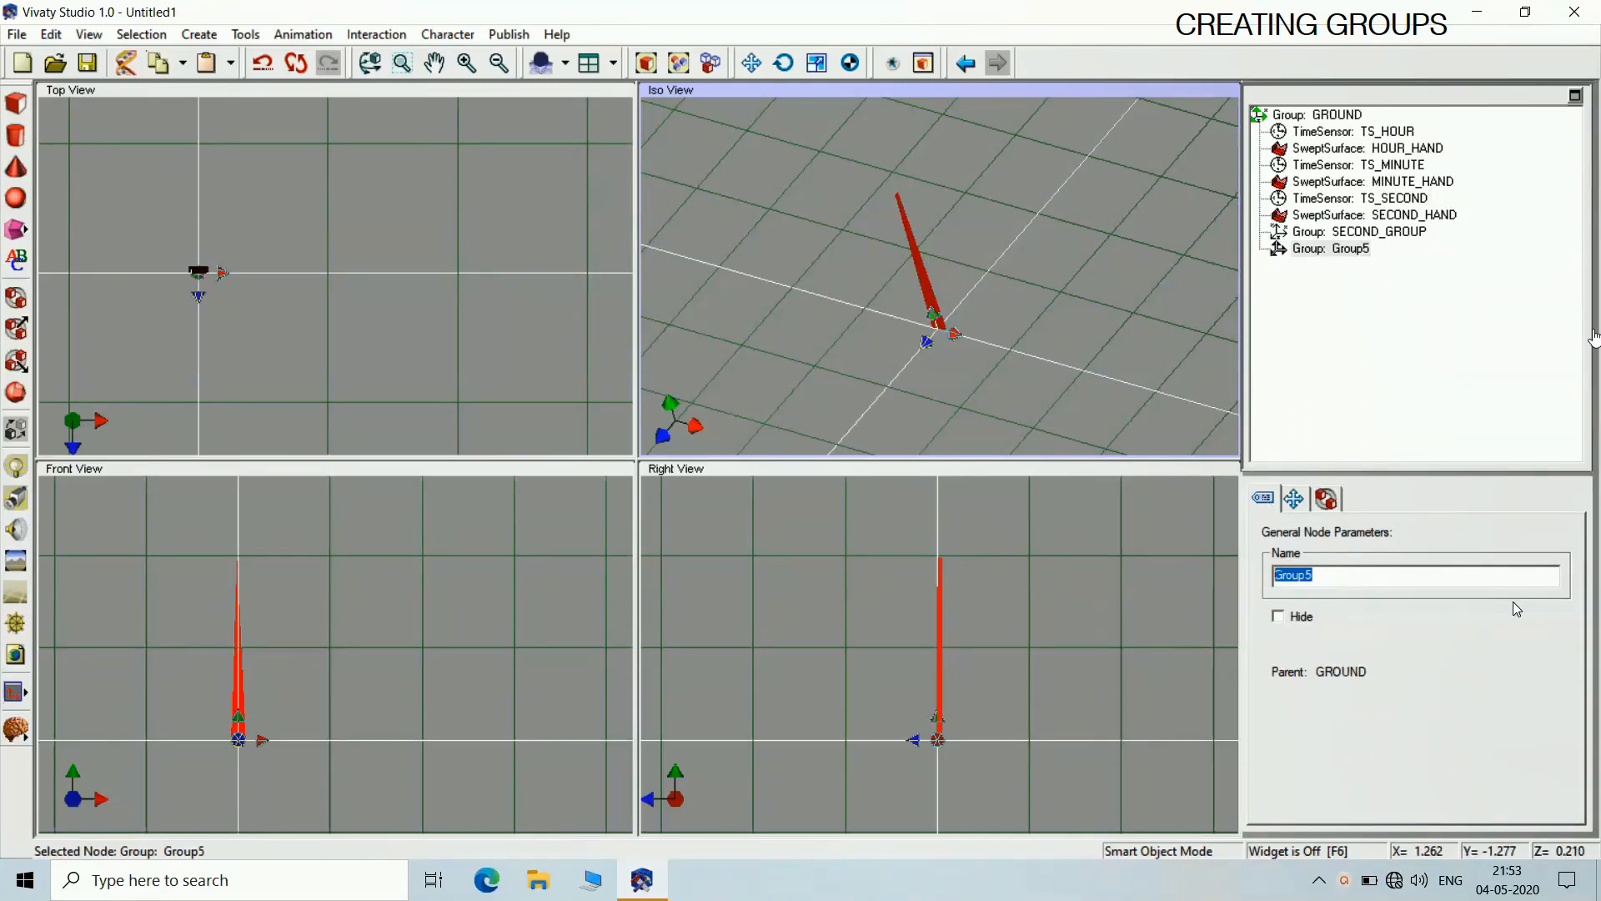
type("MINUTE_GROUP")
key("Return")
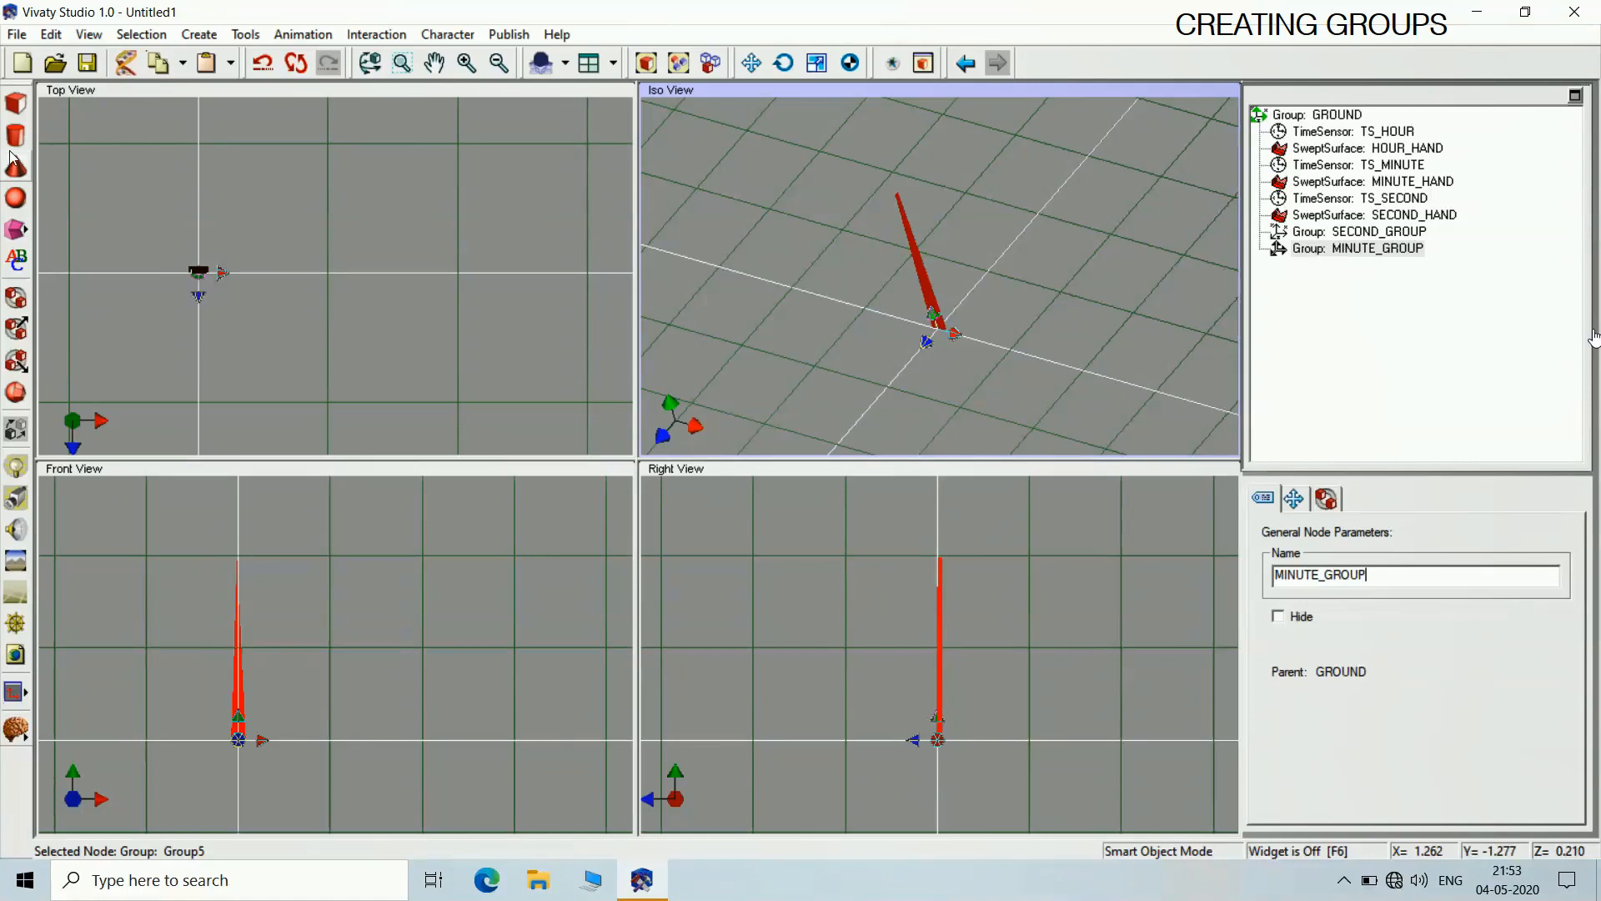
Add a third group node, move it to the origin, and name it HOUR_GROUP
left_click(16, 298)
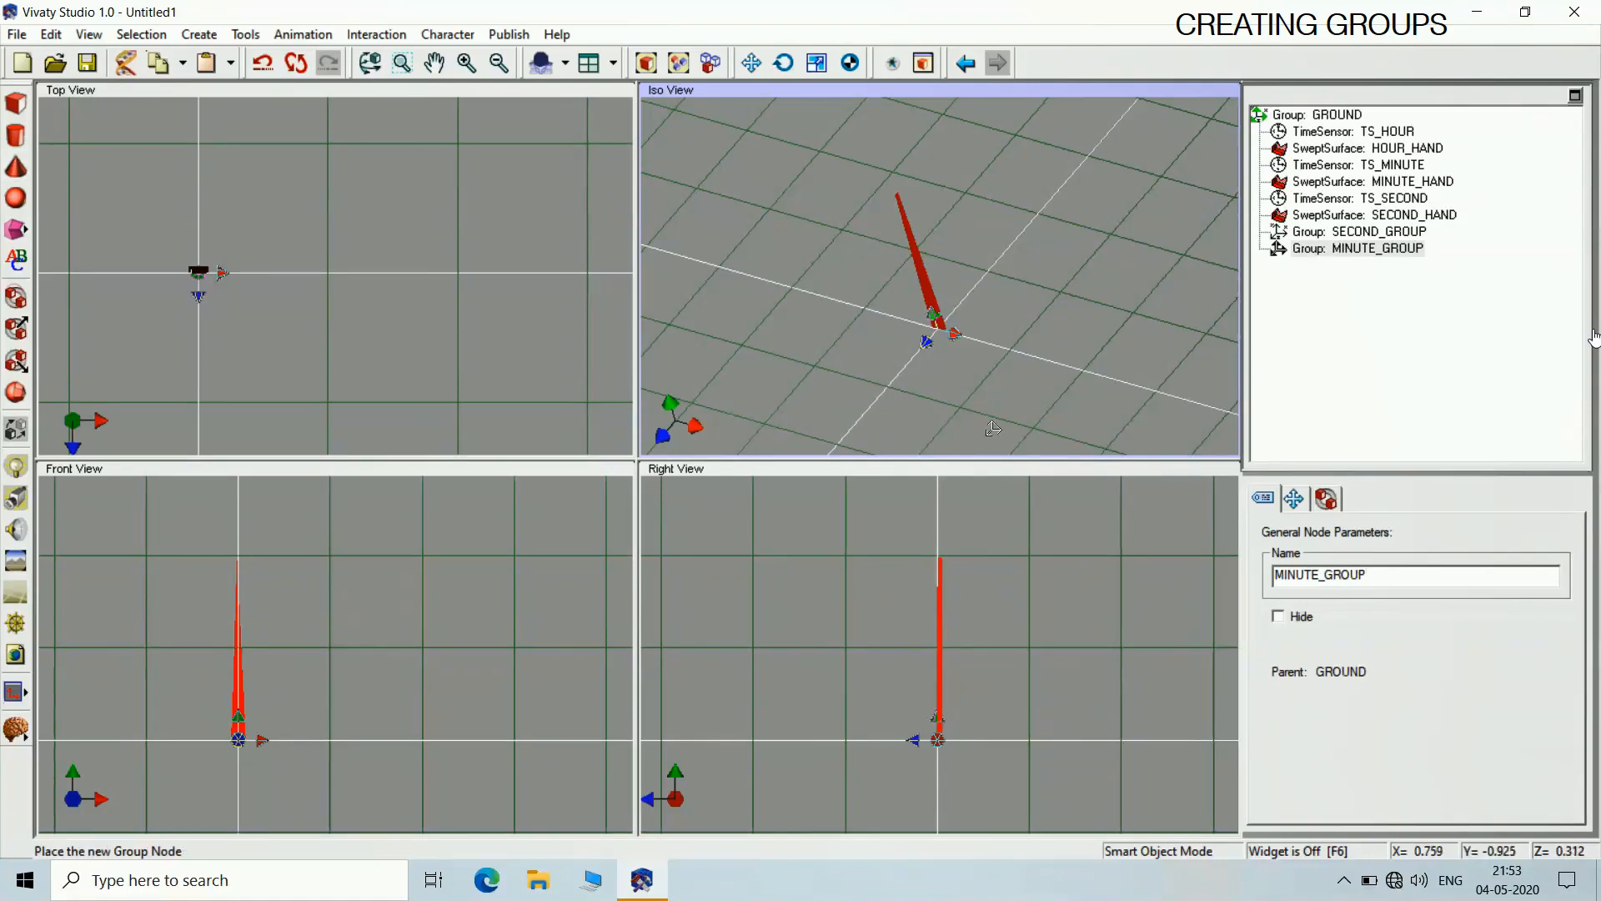
left_click(992, 428)
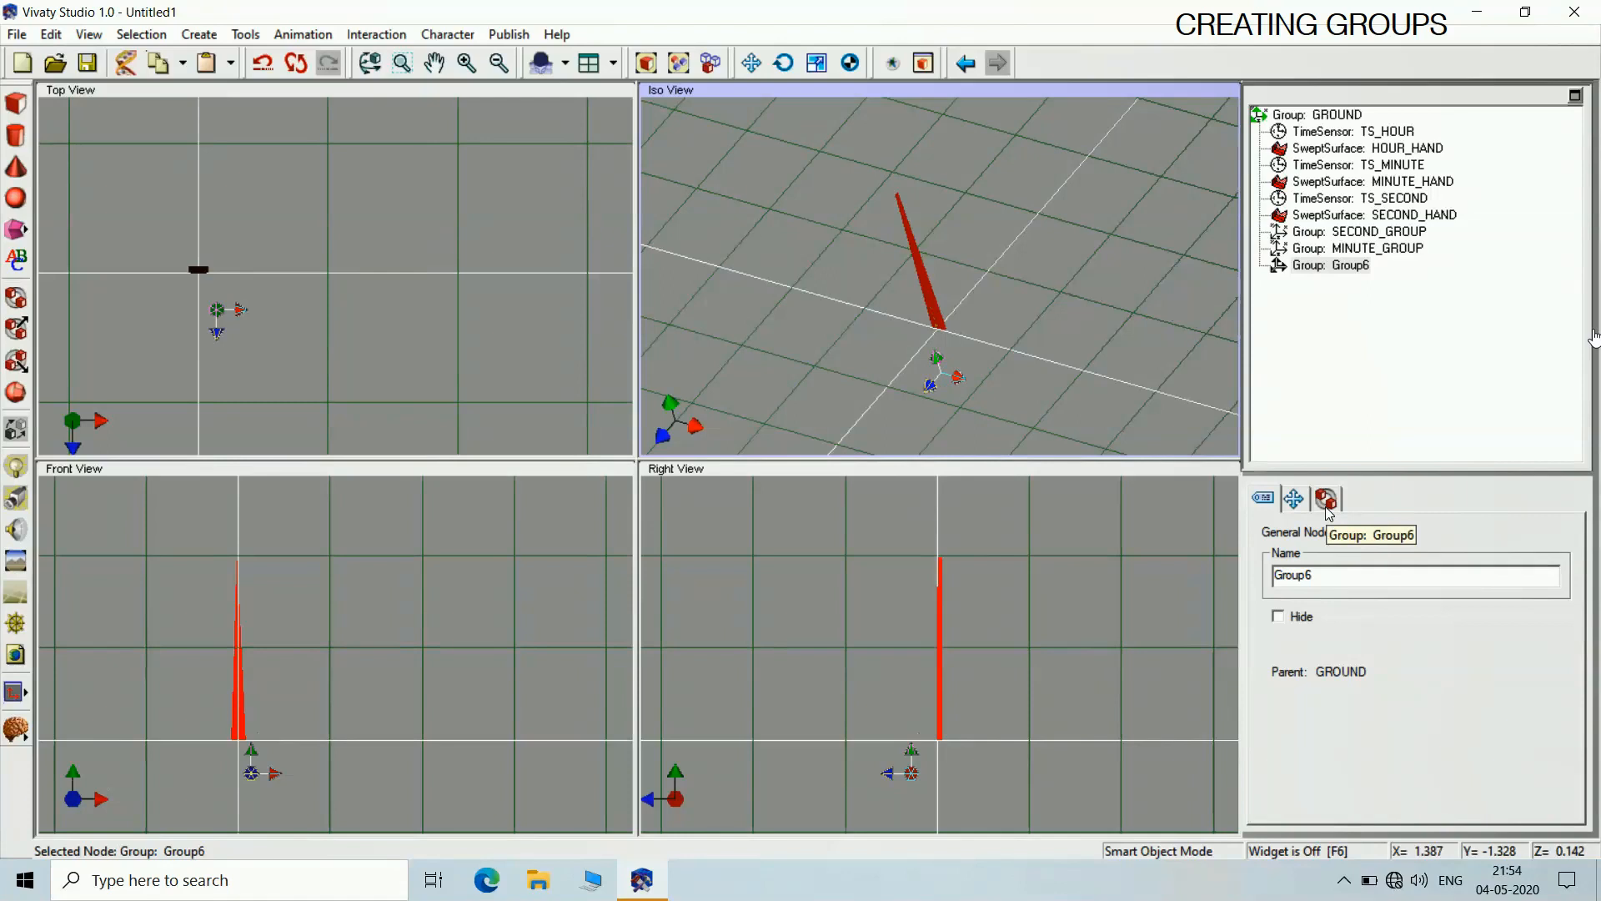
left_click(1294, 500)
left_click(1496, 570)
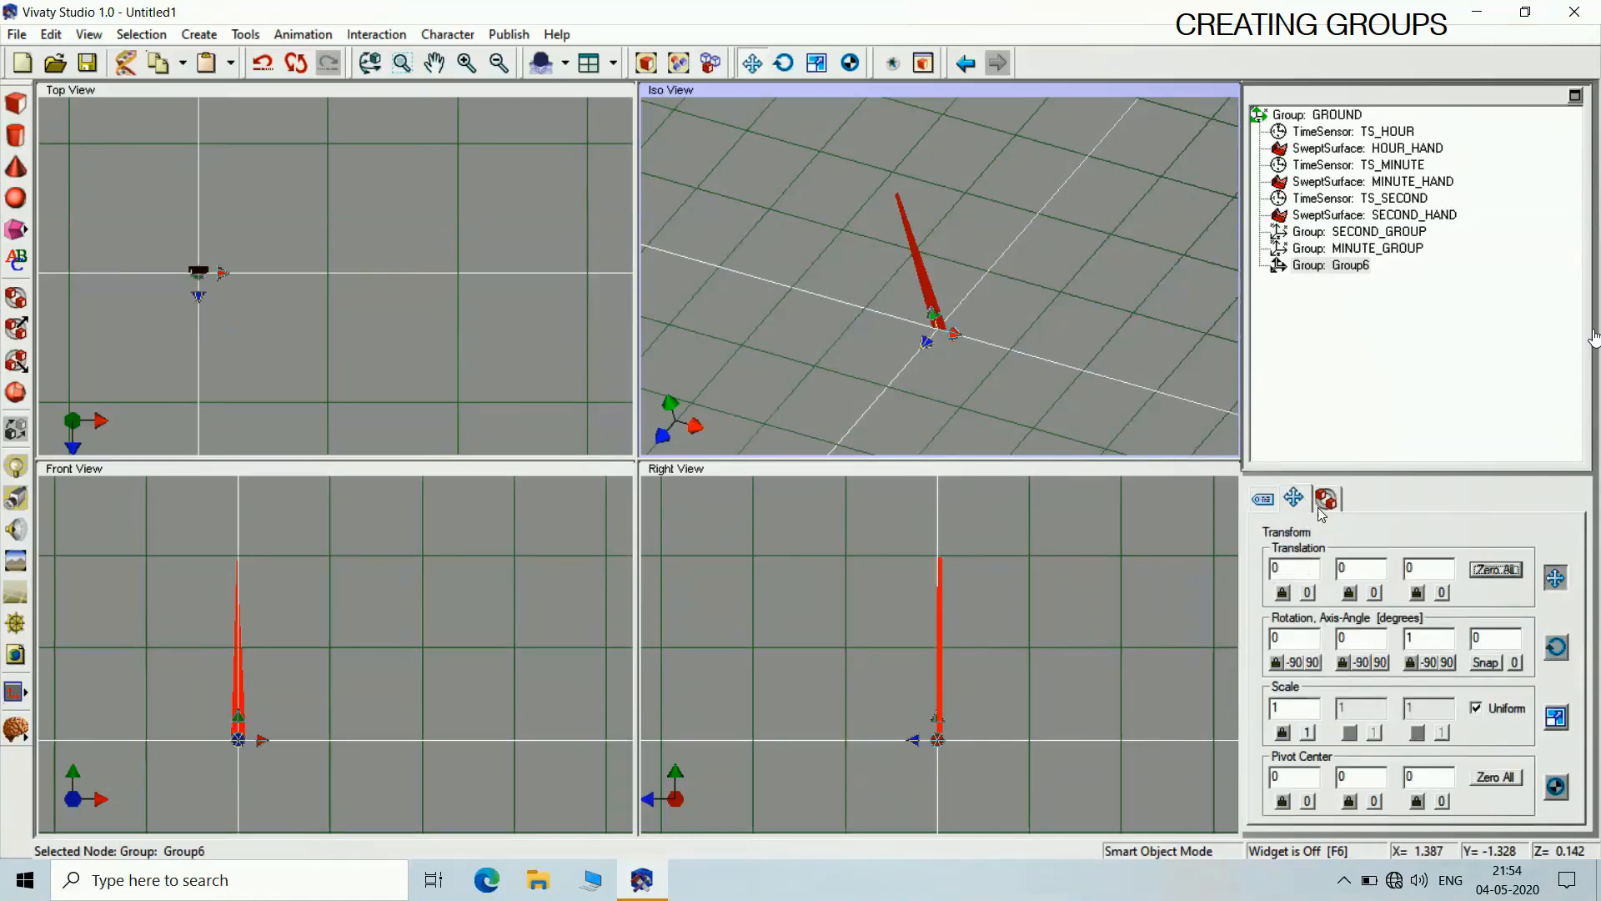
left_click(1324, 503)
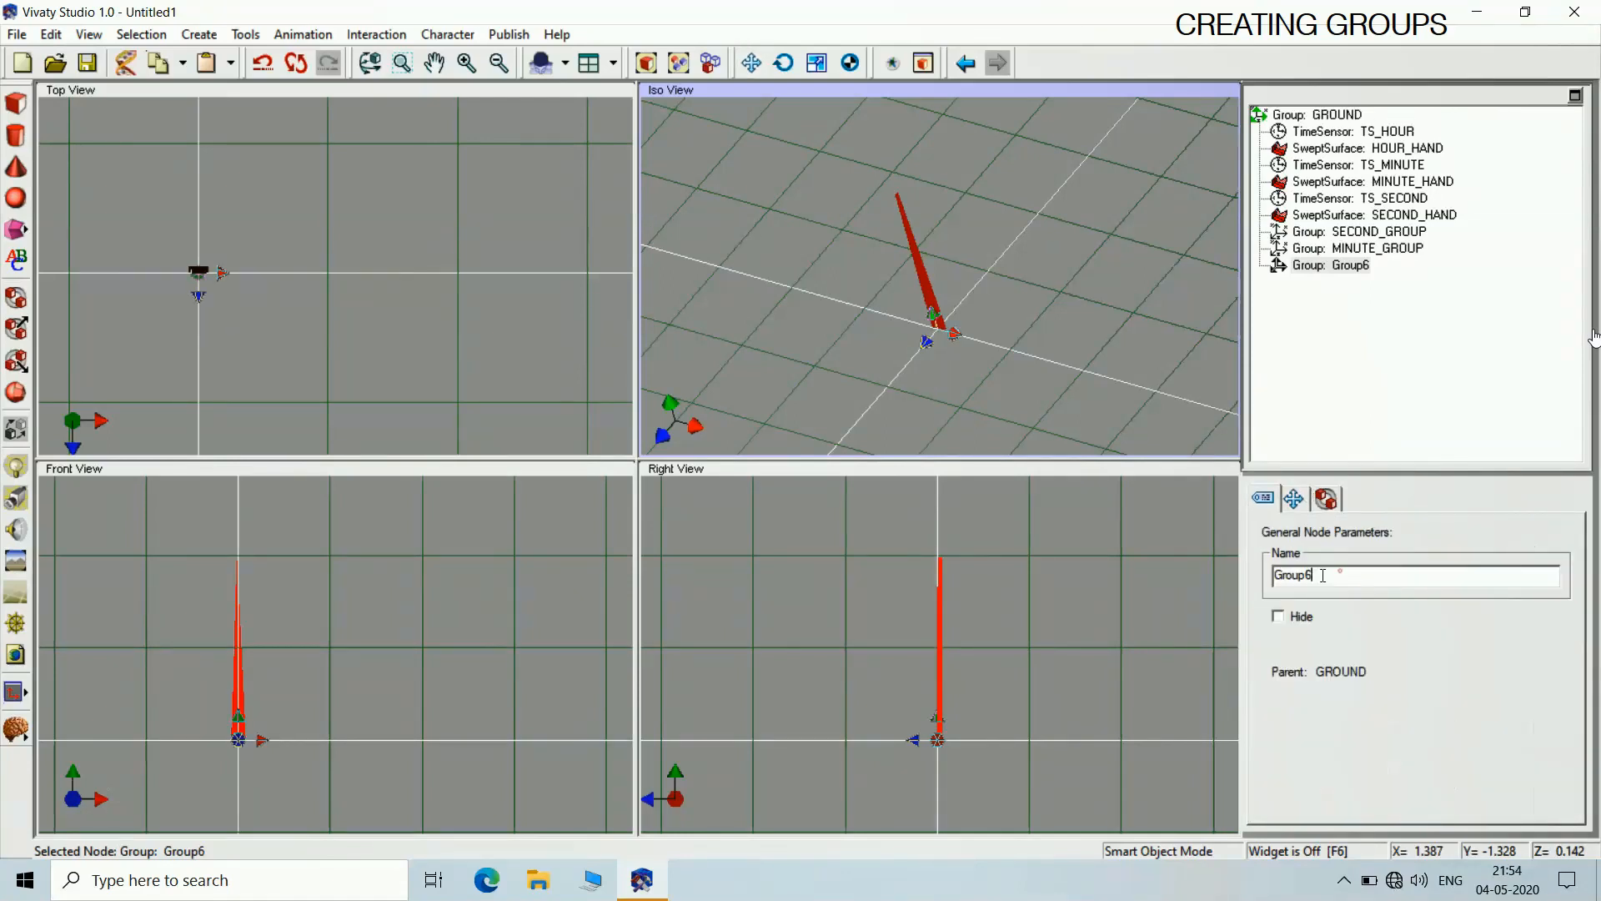
double_click(1322, 575)
type("HOUR_GROU")
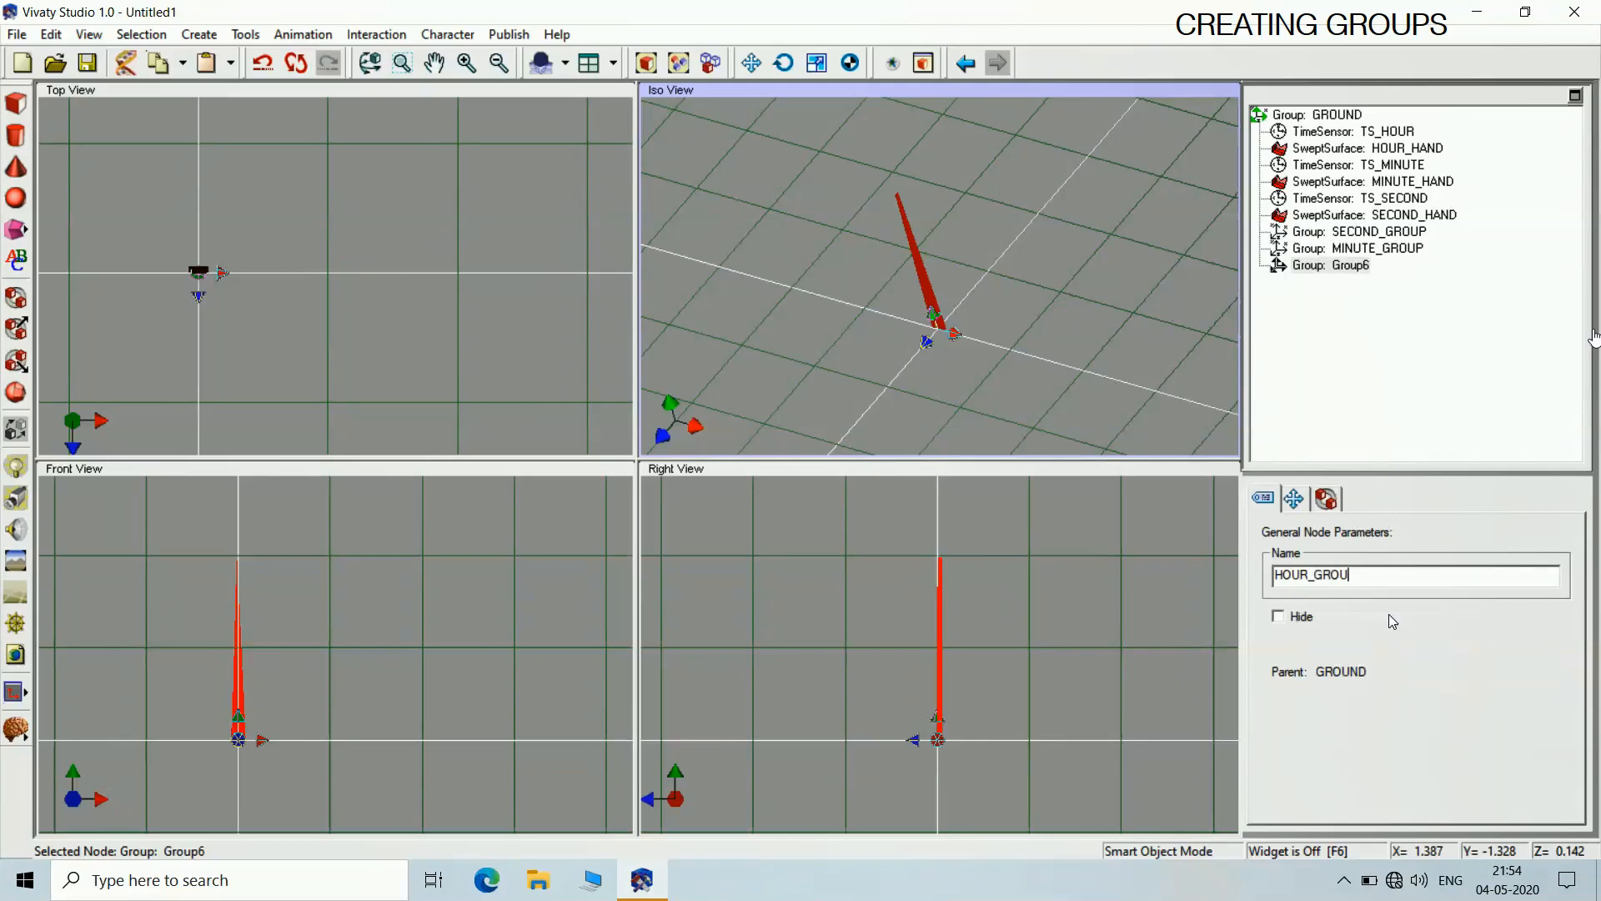
type("P")
left_click(1382, 354)
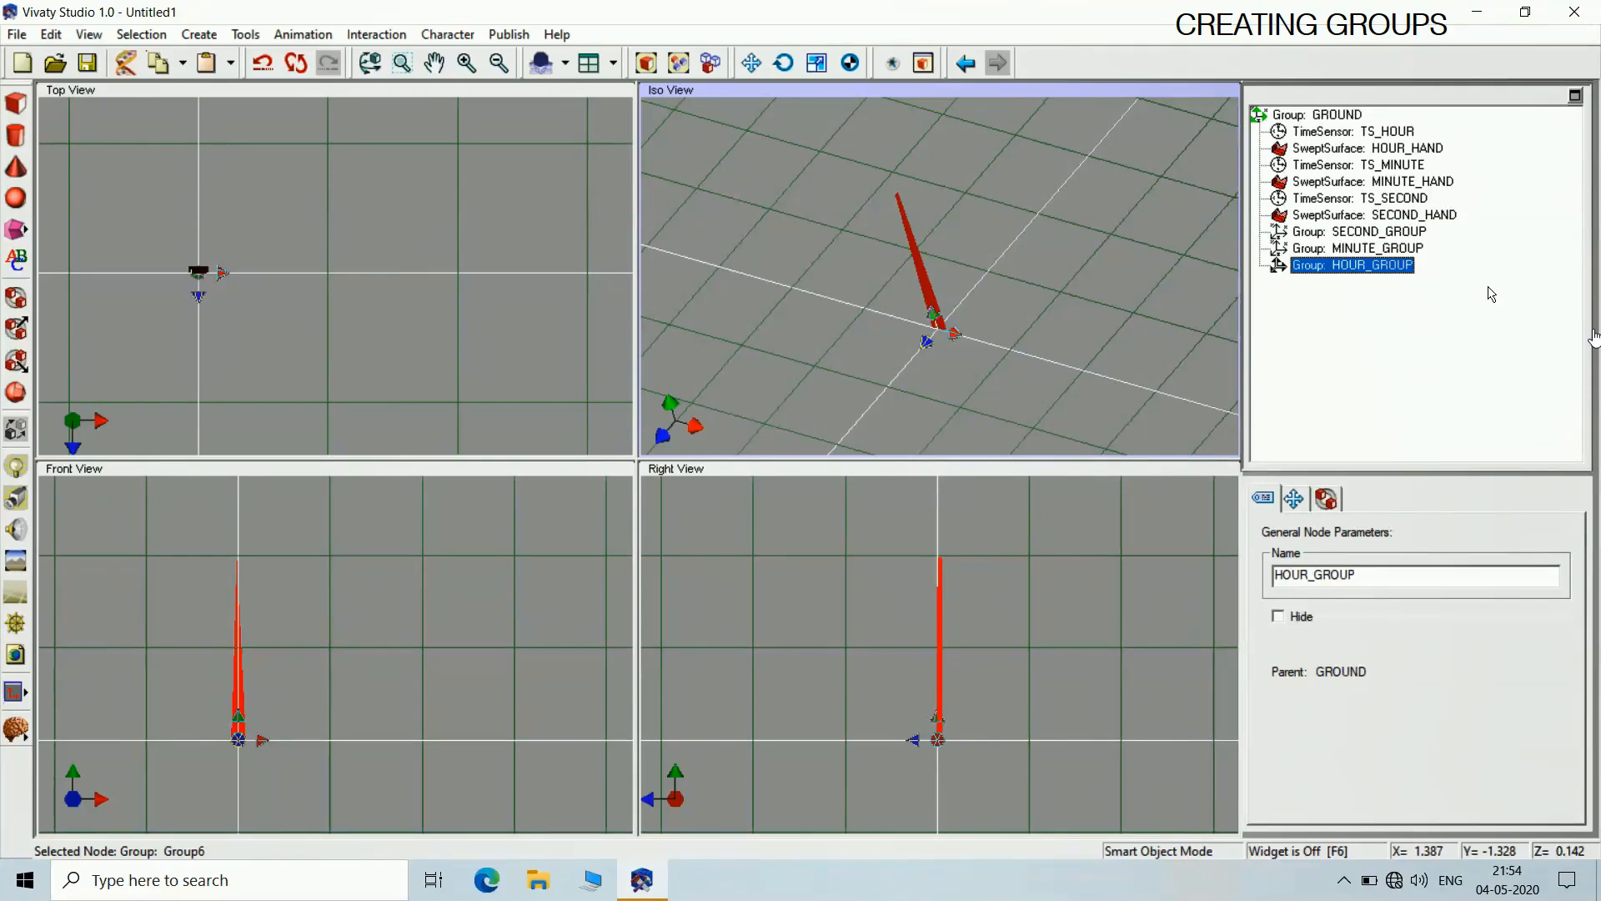
Move HOUR_HAND and its time sensor TS_HOUR into HOUR_GROUP in the scene tree
left_click(1344, 214)
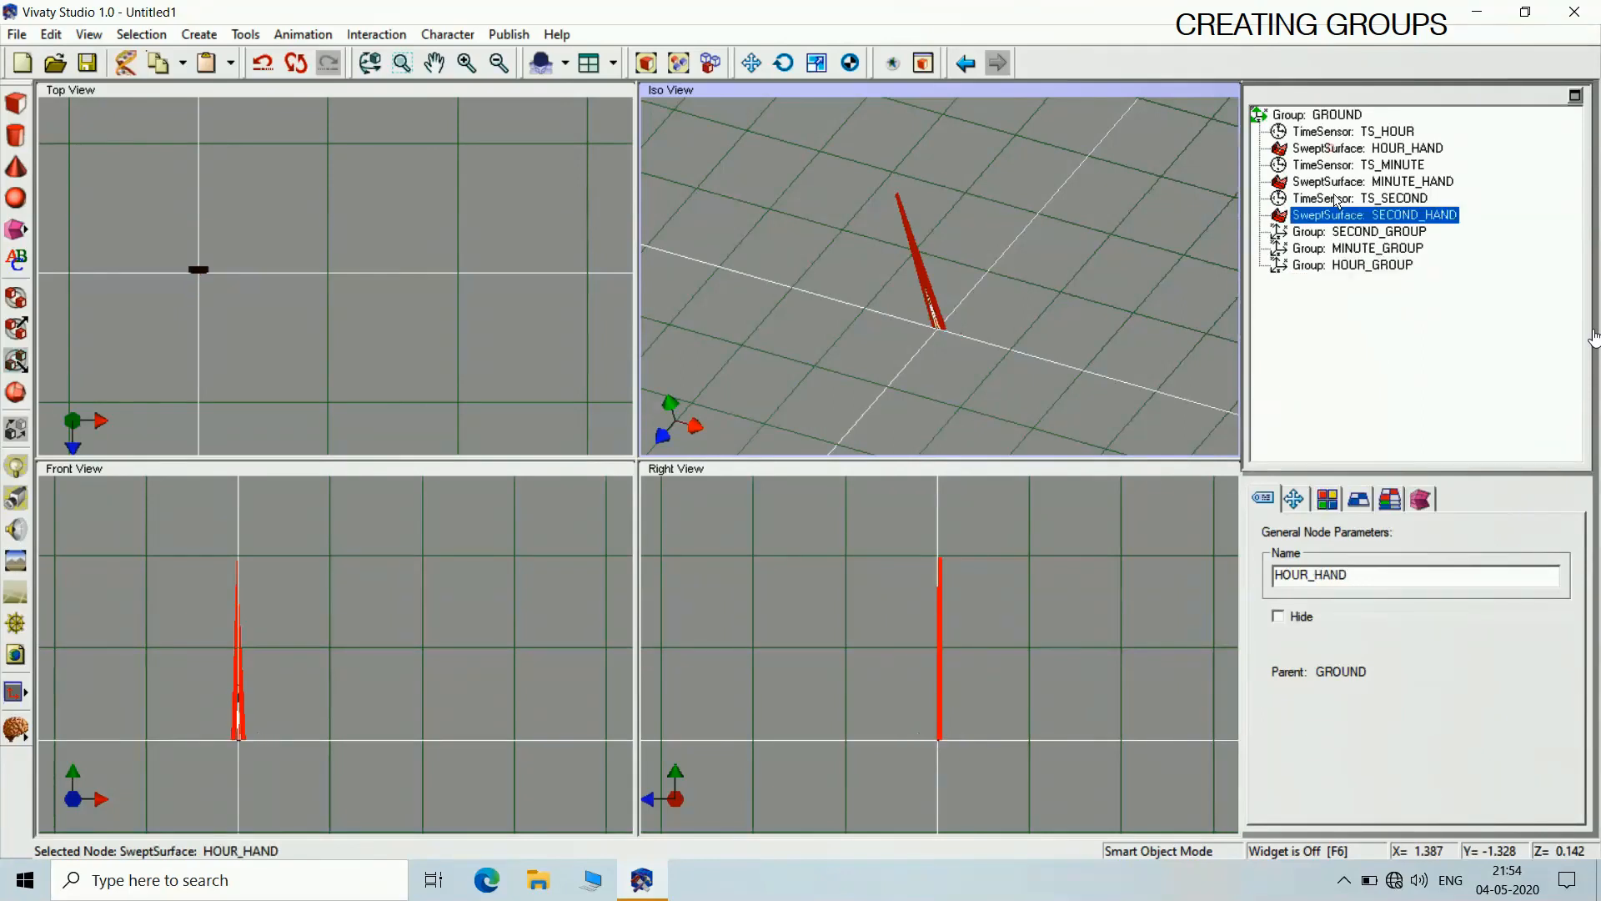
left_click_drag(1336, 201, 1367, 264)
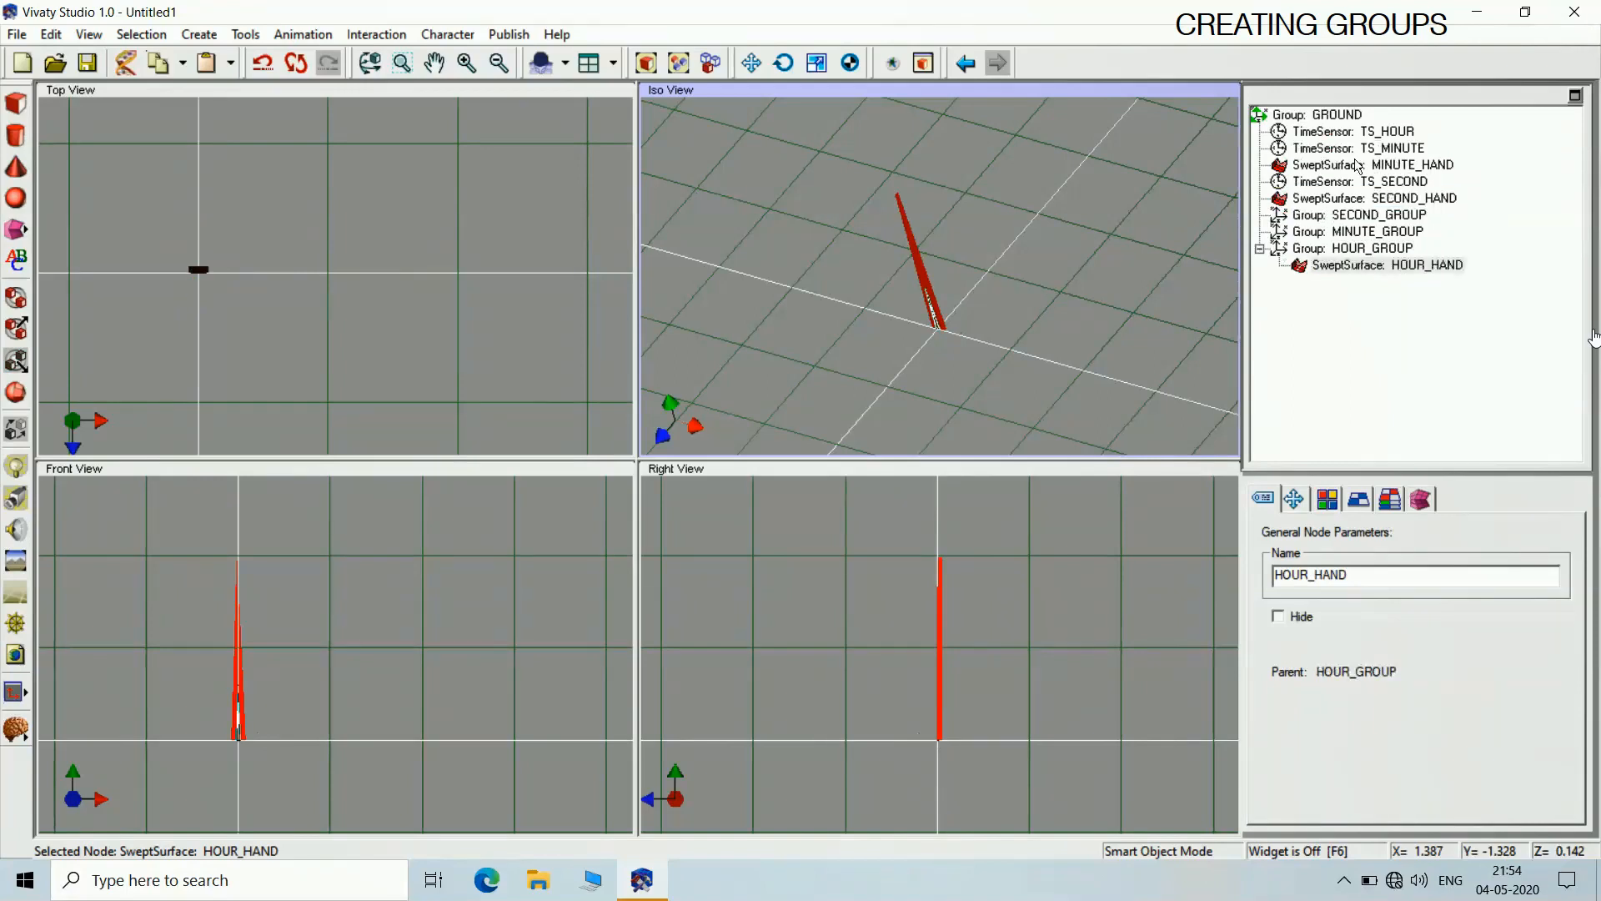
left_click_drag(1356, 131, 1351, 269)
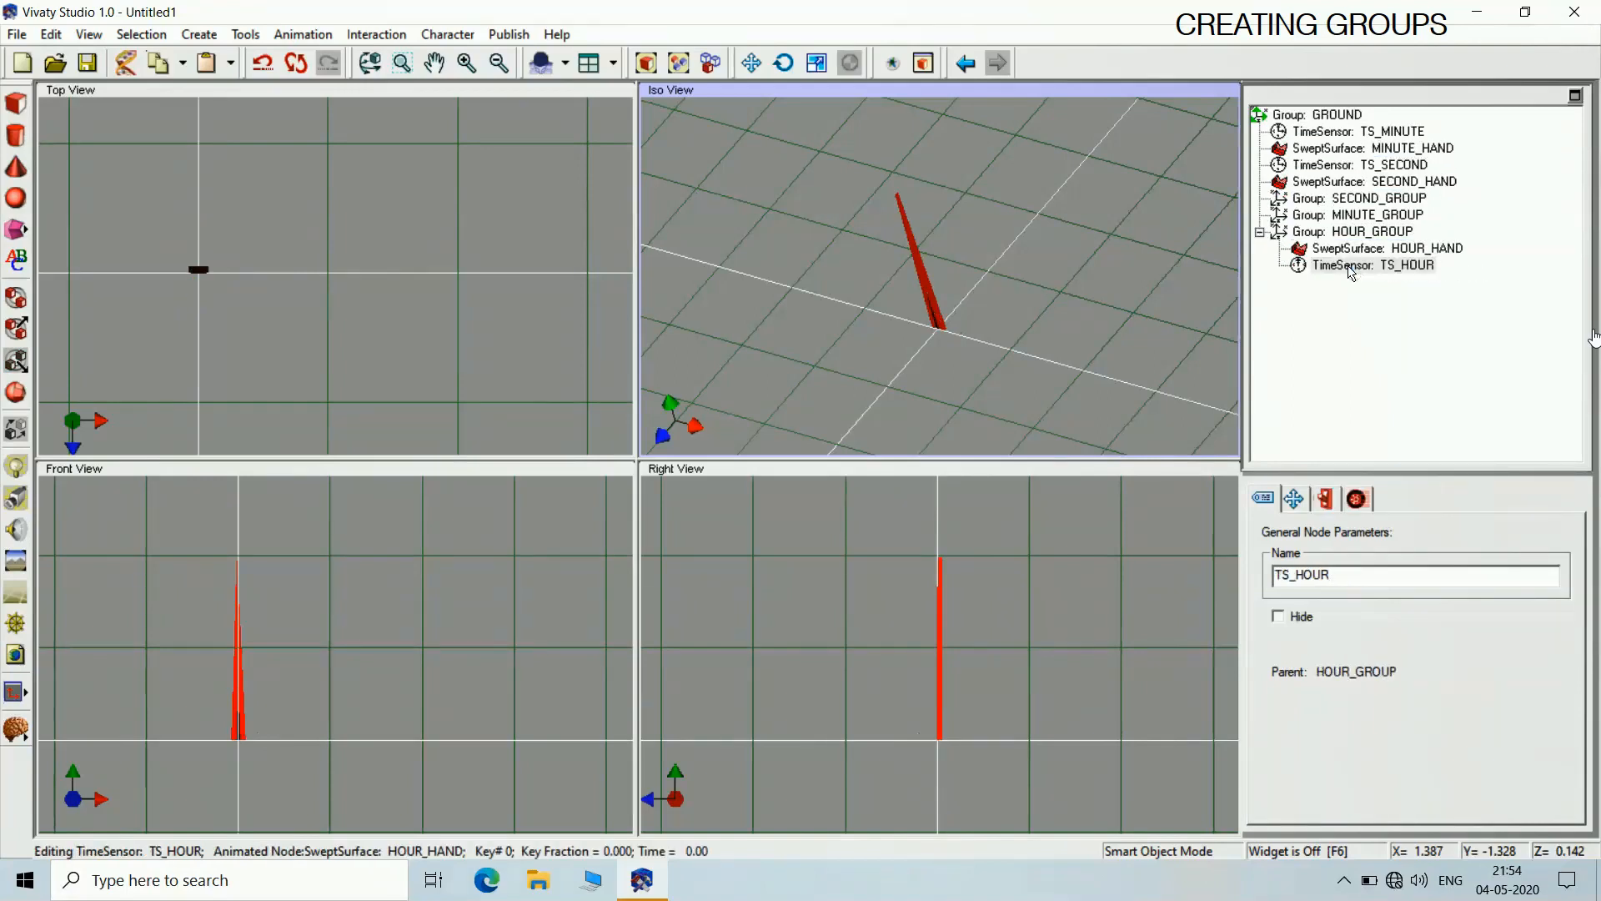
left_click(1348, 267)
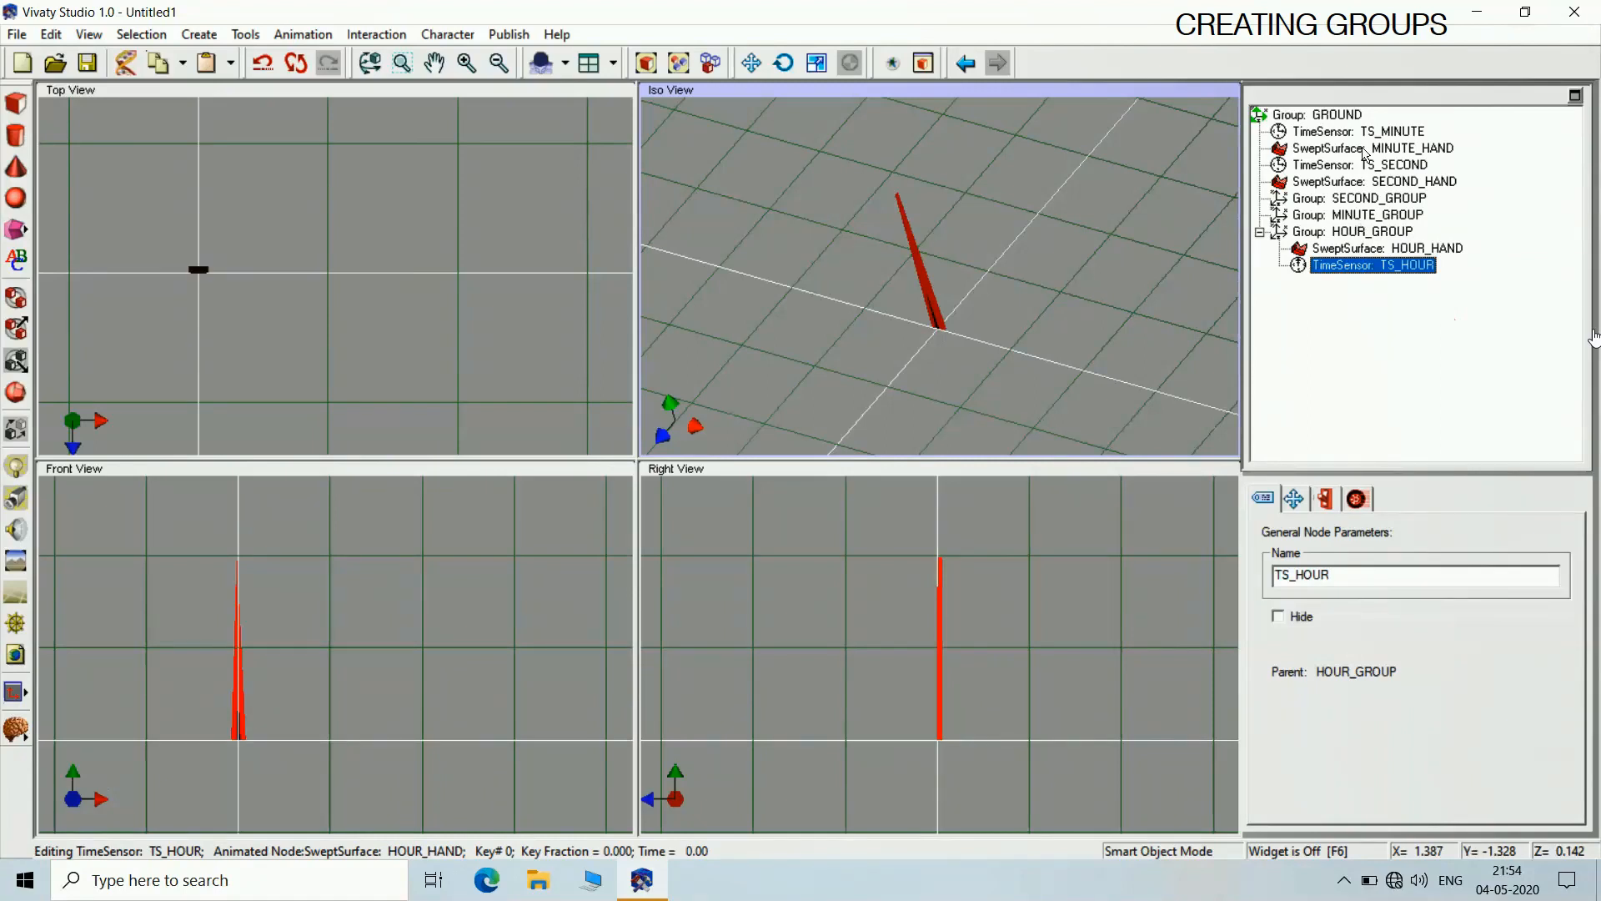
Move MINUTE_HAND and TS_MINUTE into MINUTE_GROUP, and SECOND_HAND and TS_SECOND into SECOND_GROUP
left_click_drag(1365, 151, 1357, 218)
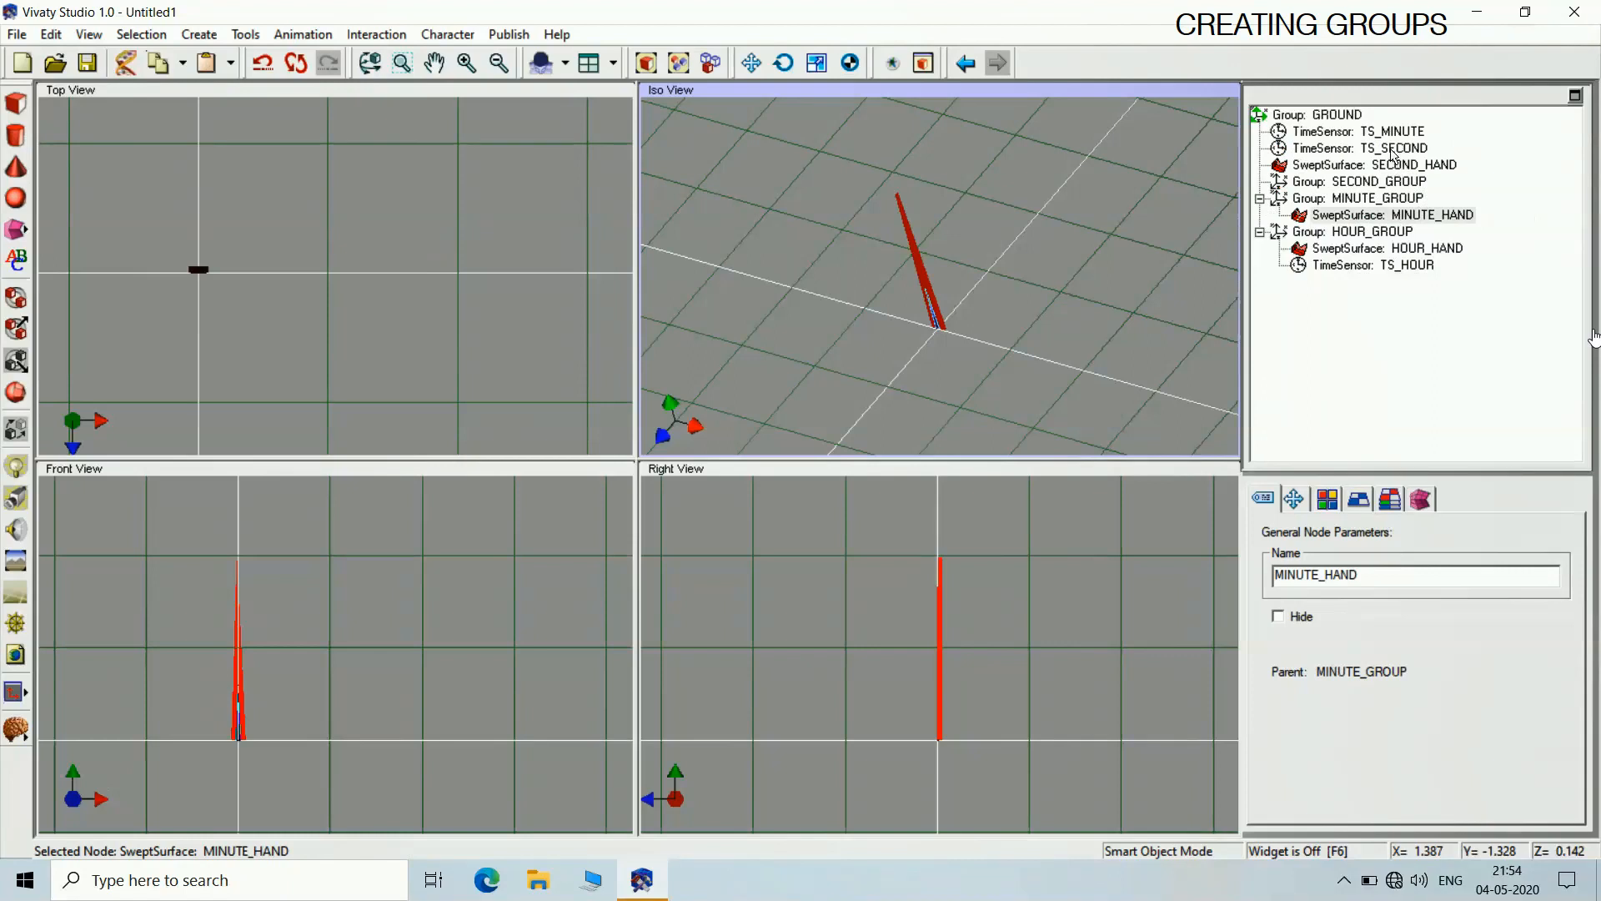
left_click_drag(1386, 129, 1382, 218)
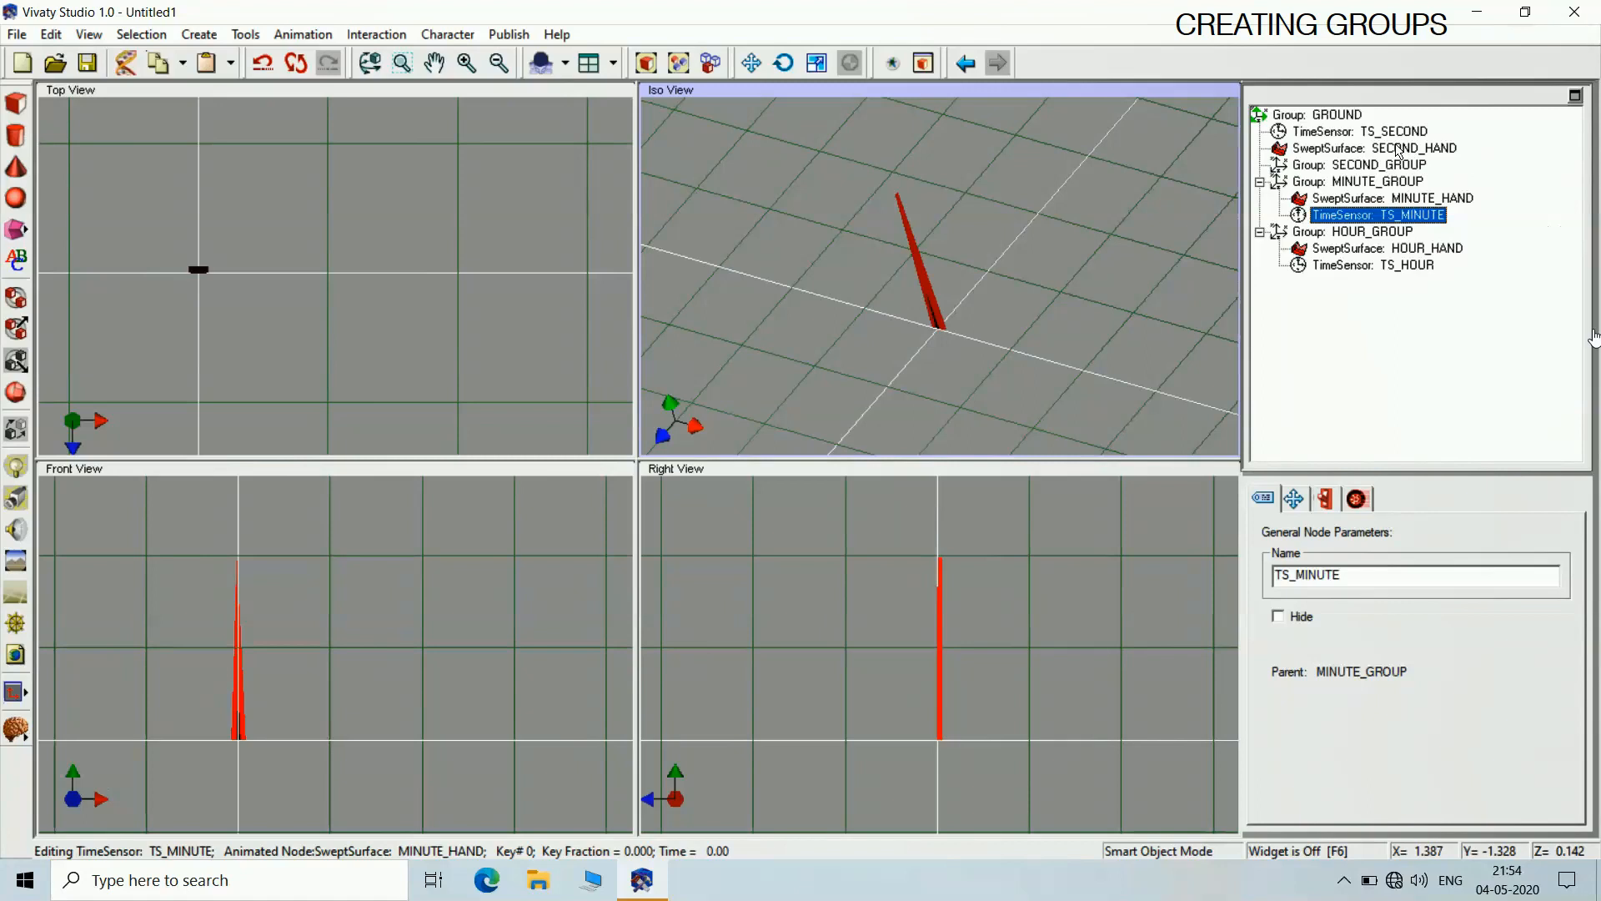
left_click_drag(1398, 152, 1384, 166)
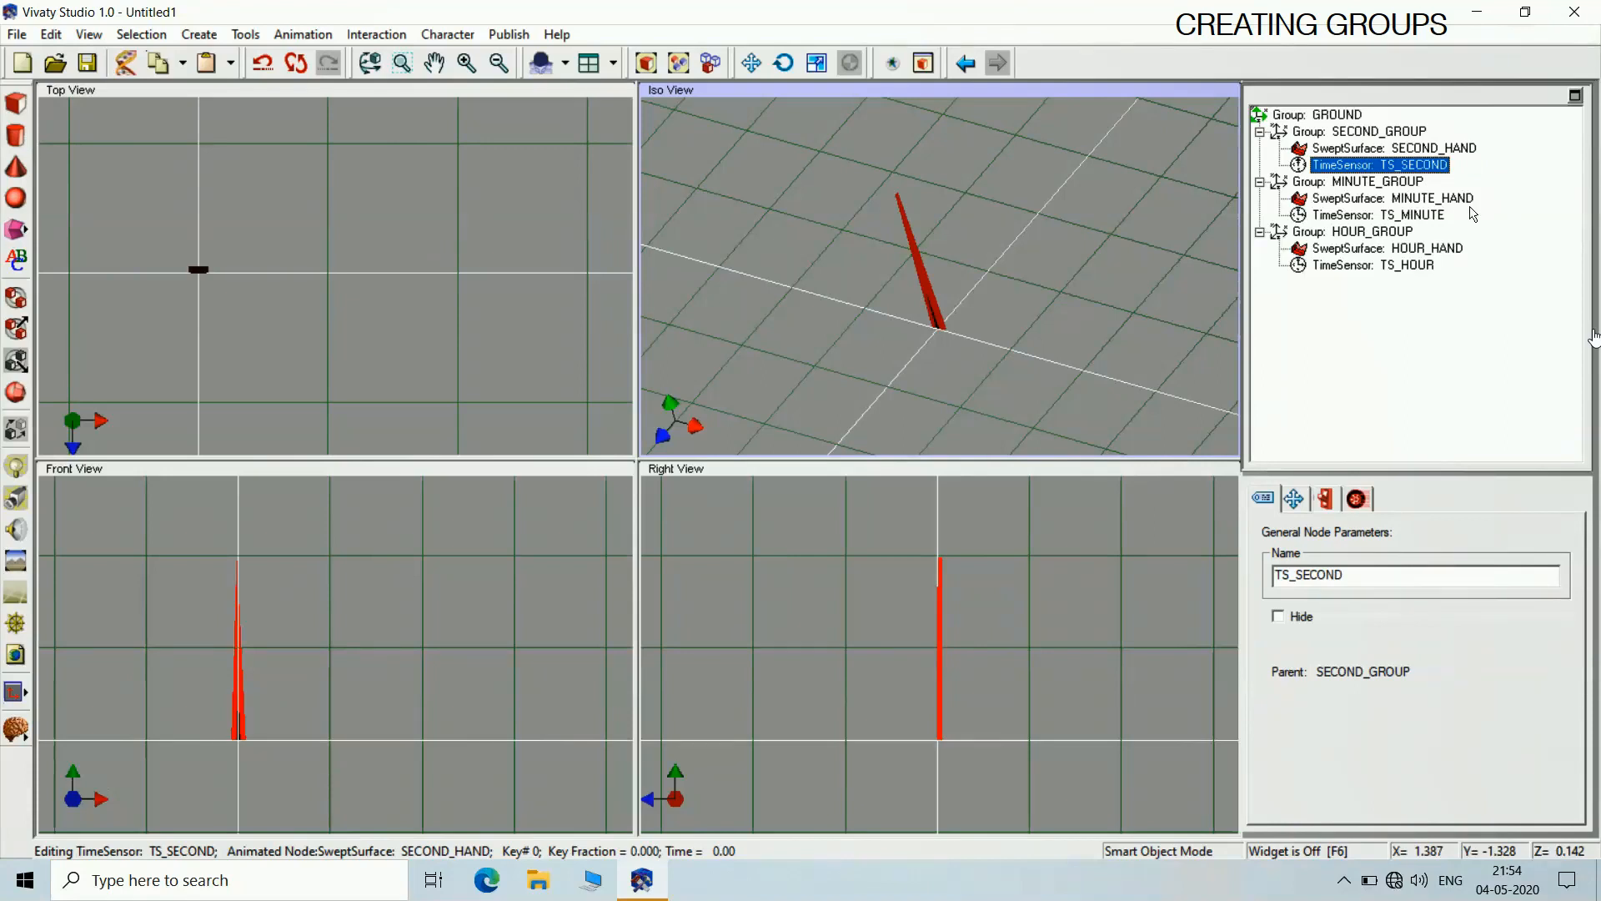
Set the X translation of MINUTE_GROUP to -0.4
left_click(1362, 184)
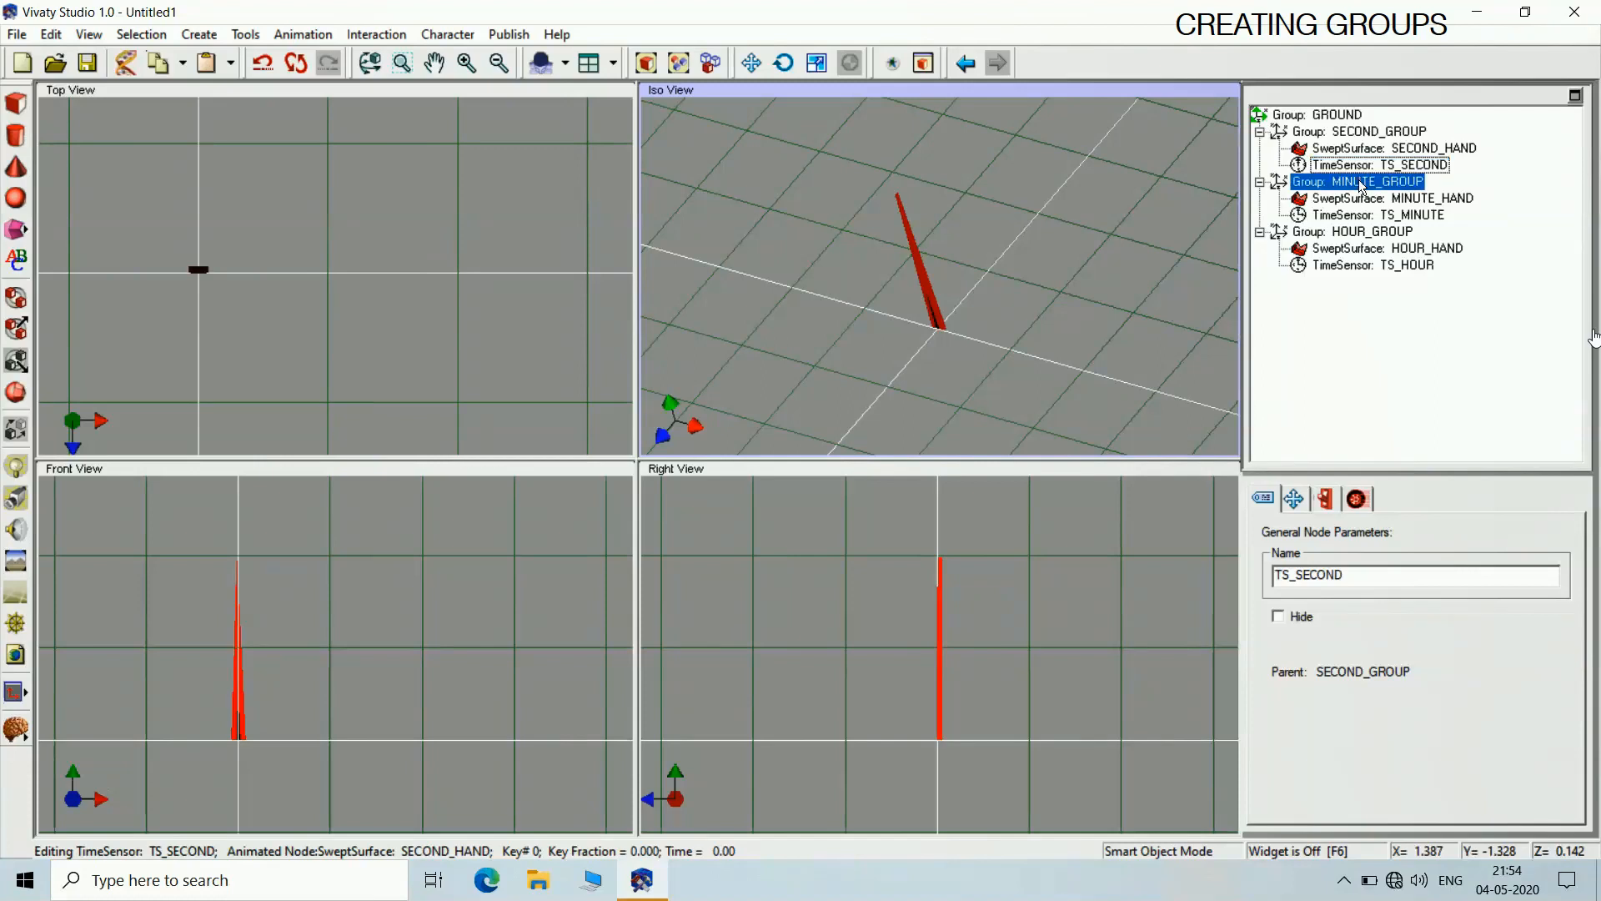
left_click(1294, 498)
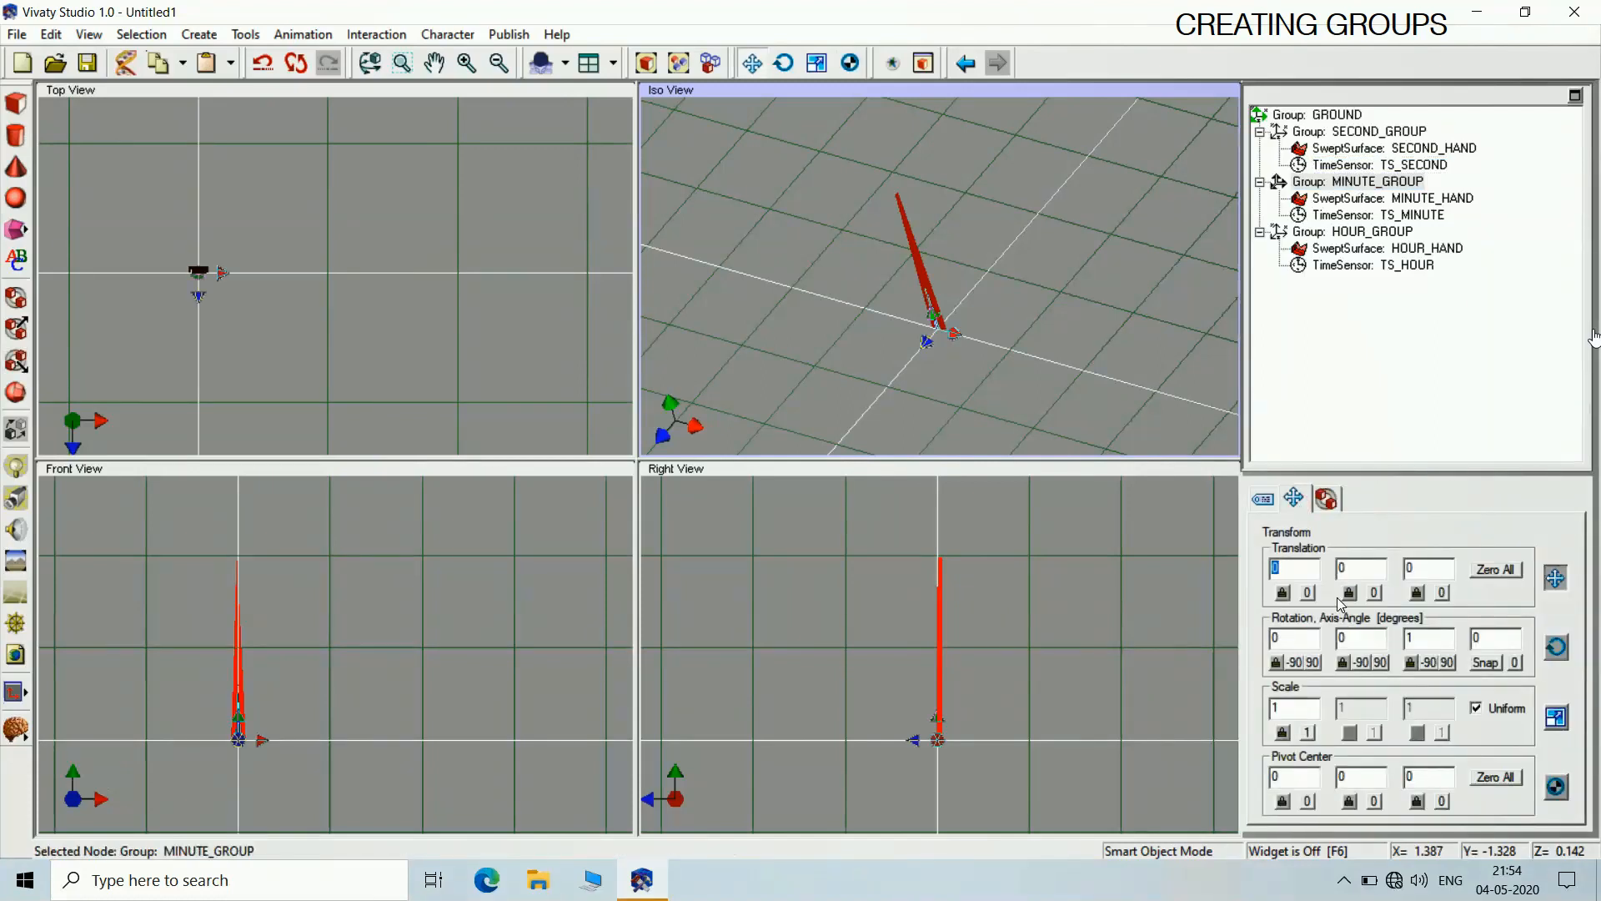
left_click(1299, 565)
type("-0.4")
key("Return")
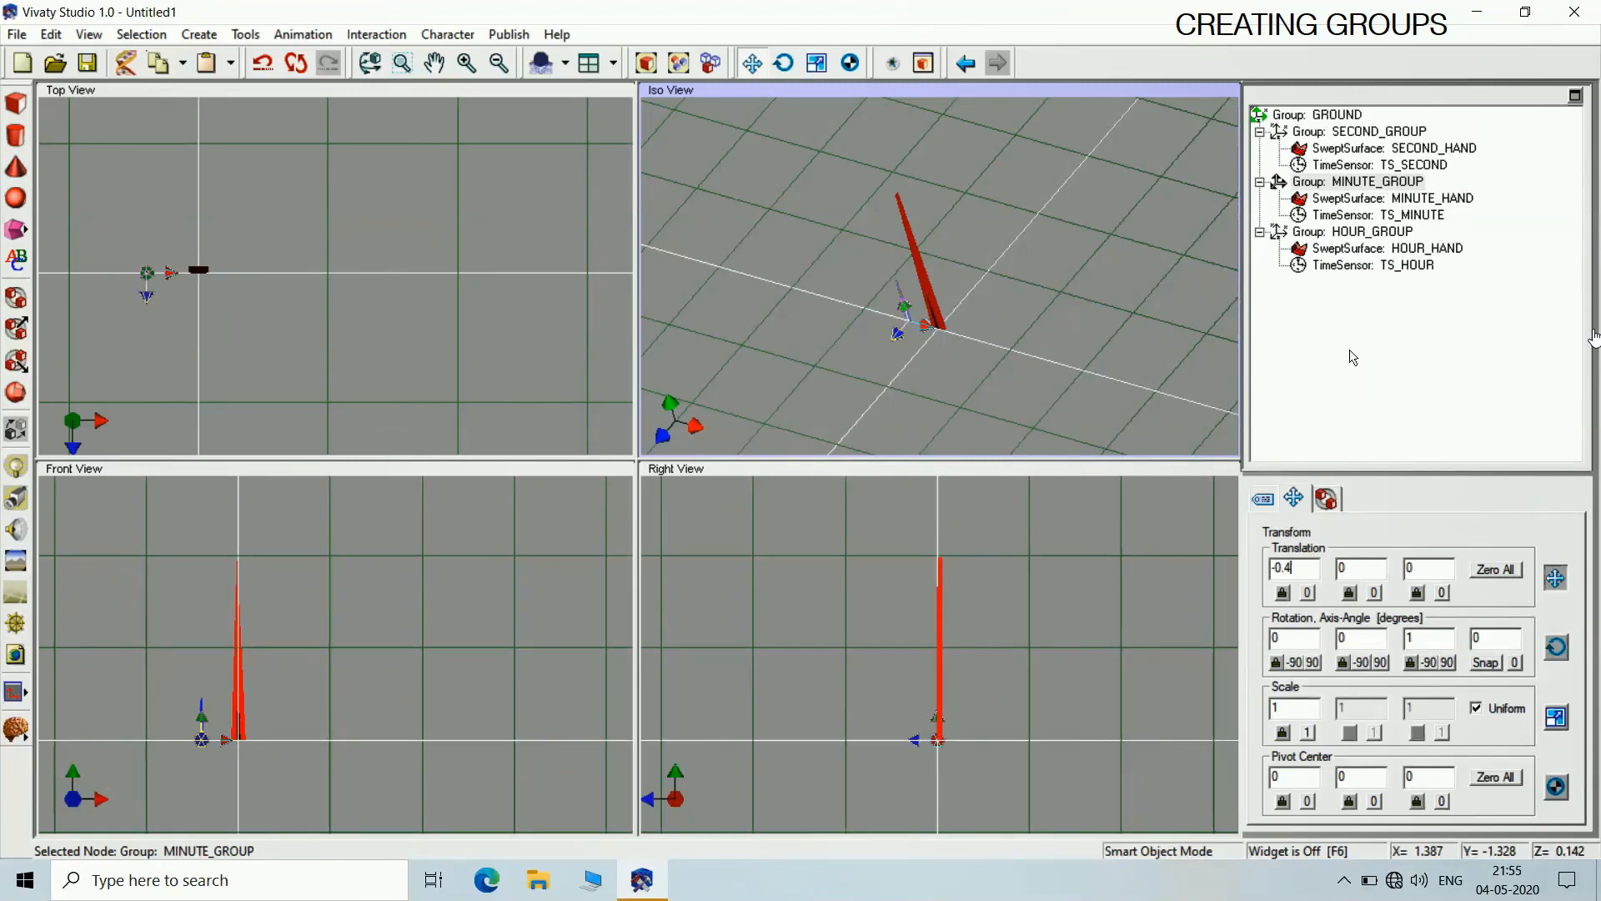
Set the X translation of HOUR_GROUP to 0.4 and deselect the group
left_click(1346, 233)
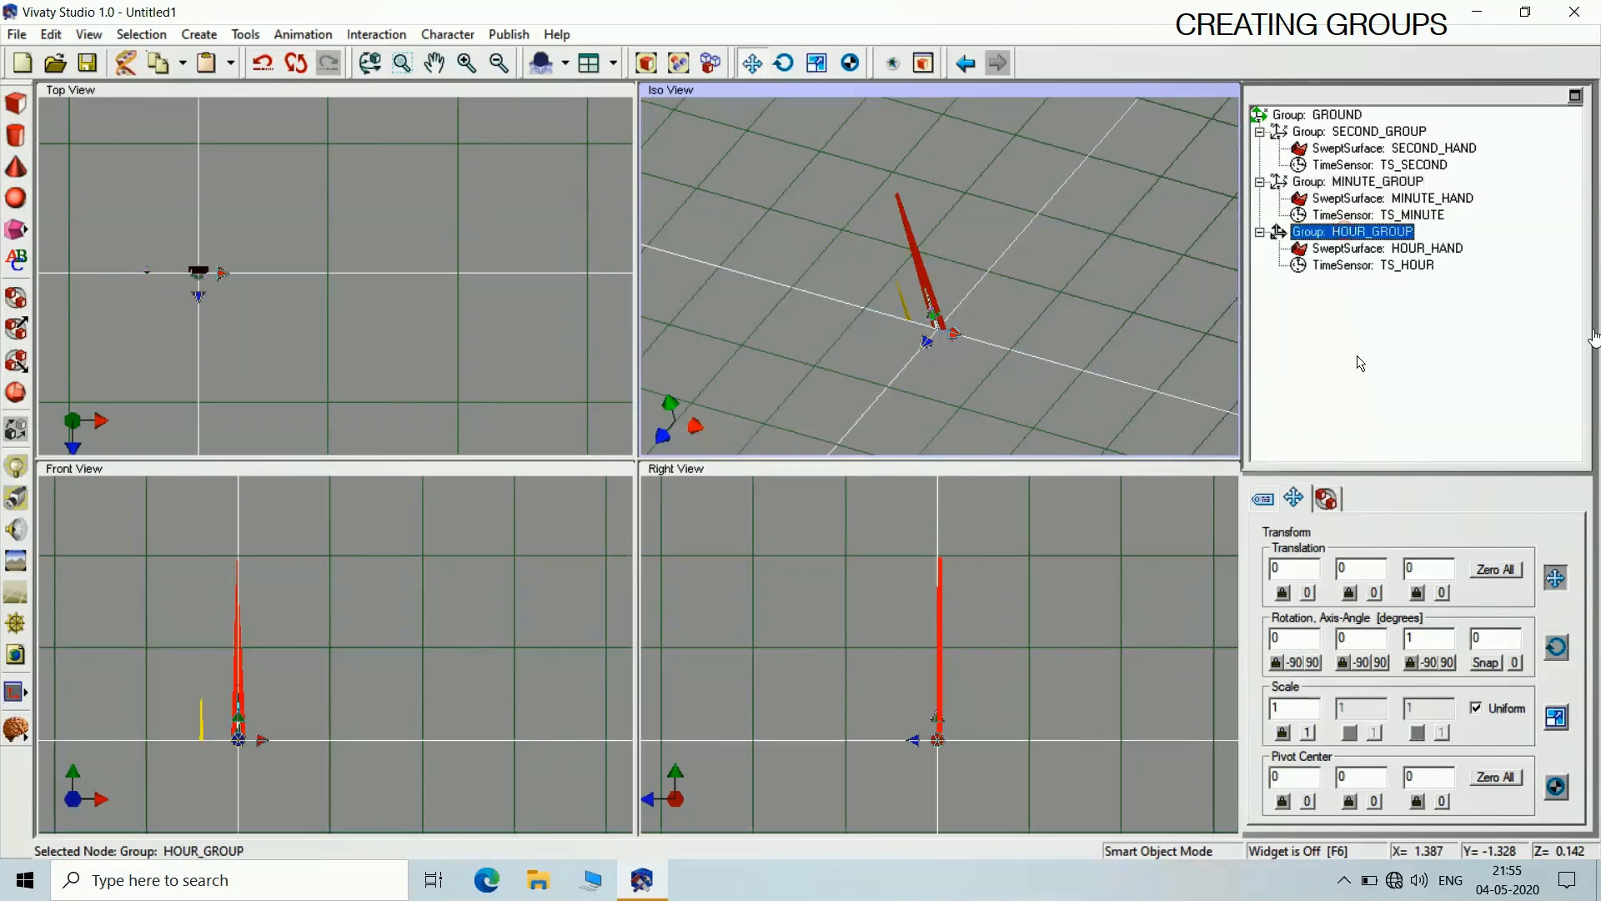
double_click(1304, 565)
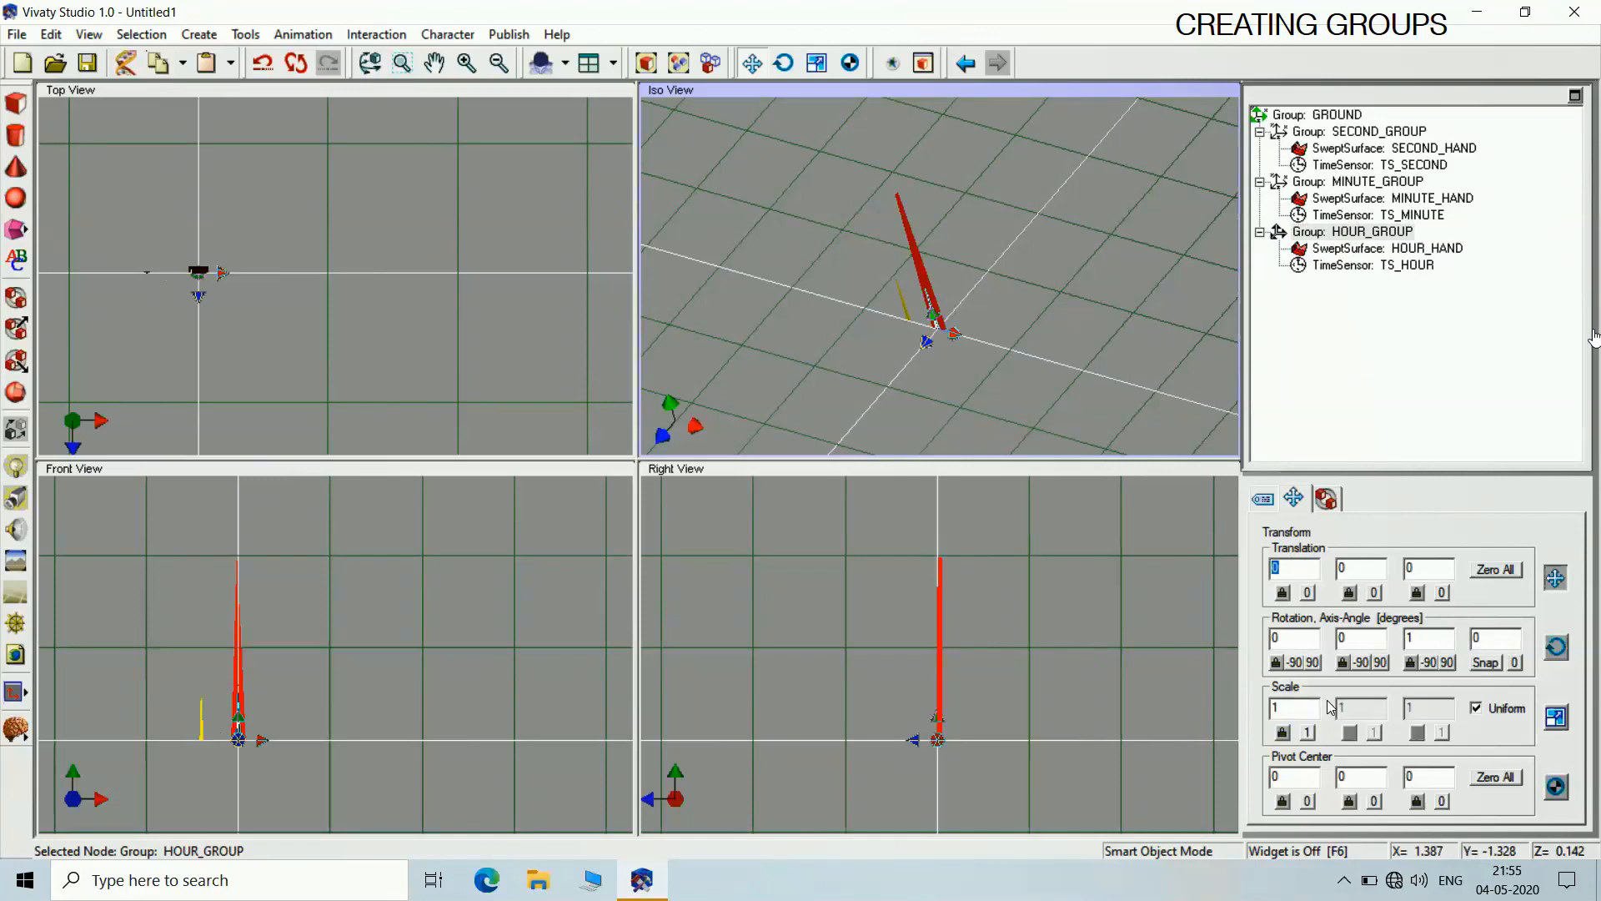
type("0.4")
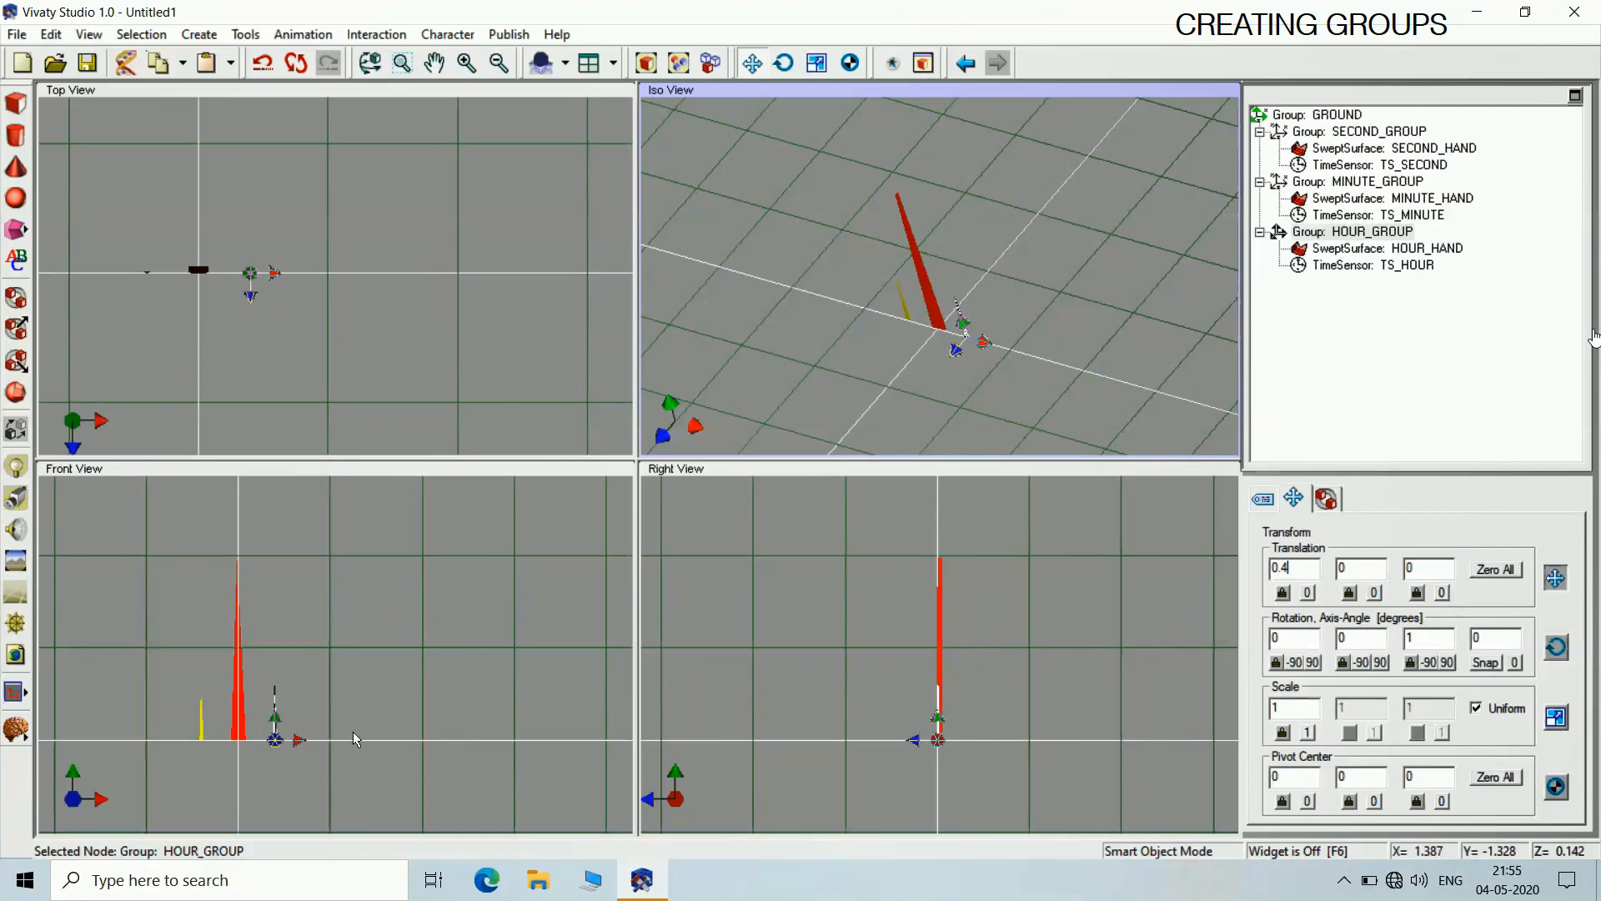
left_click(306, 690)
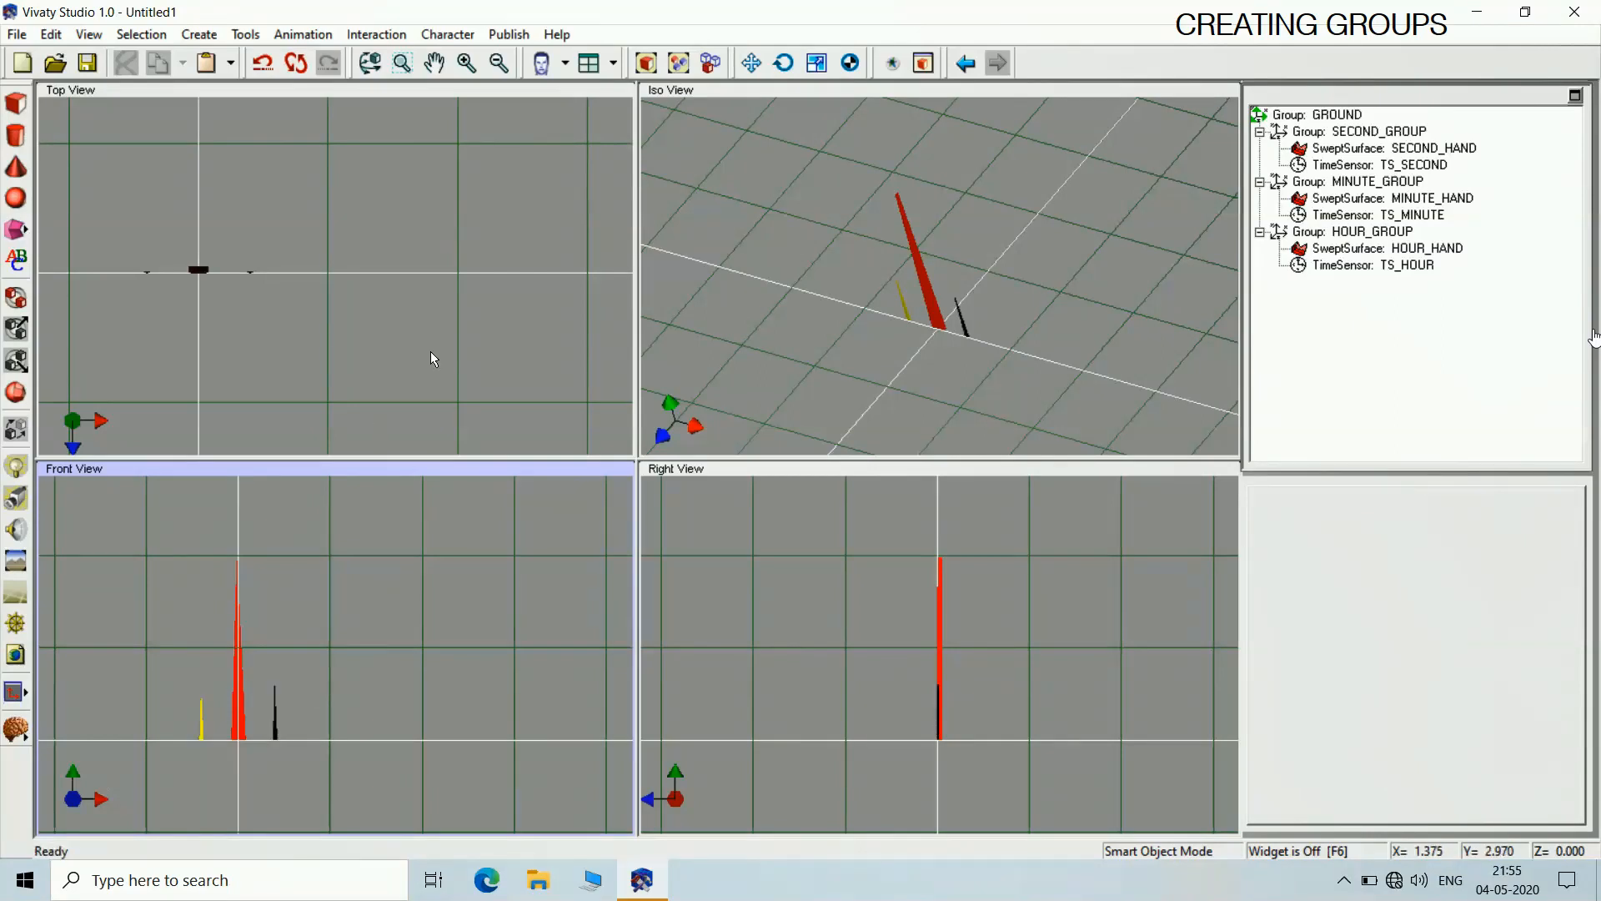
Enlarge the Front View and examine the three clock hands up close
left_click(409, 460)
double_click(409, 462)
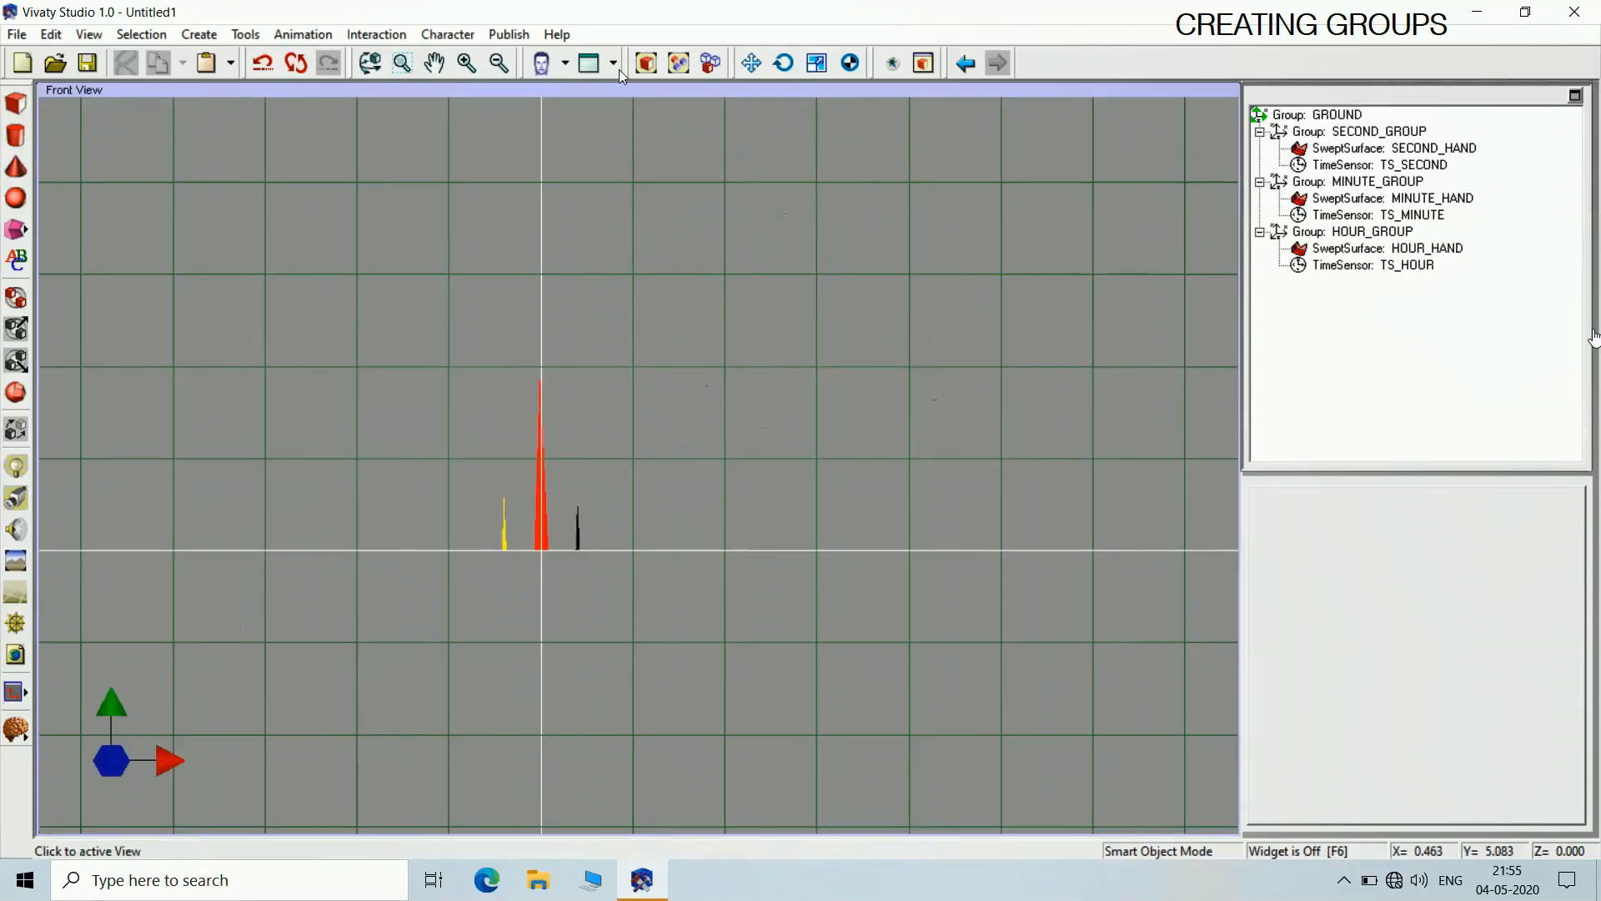
left_click(469, 65)
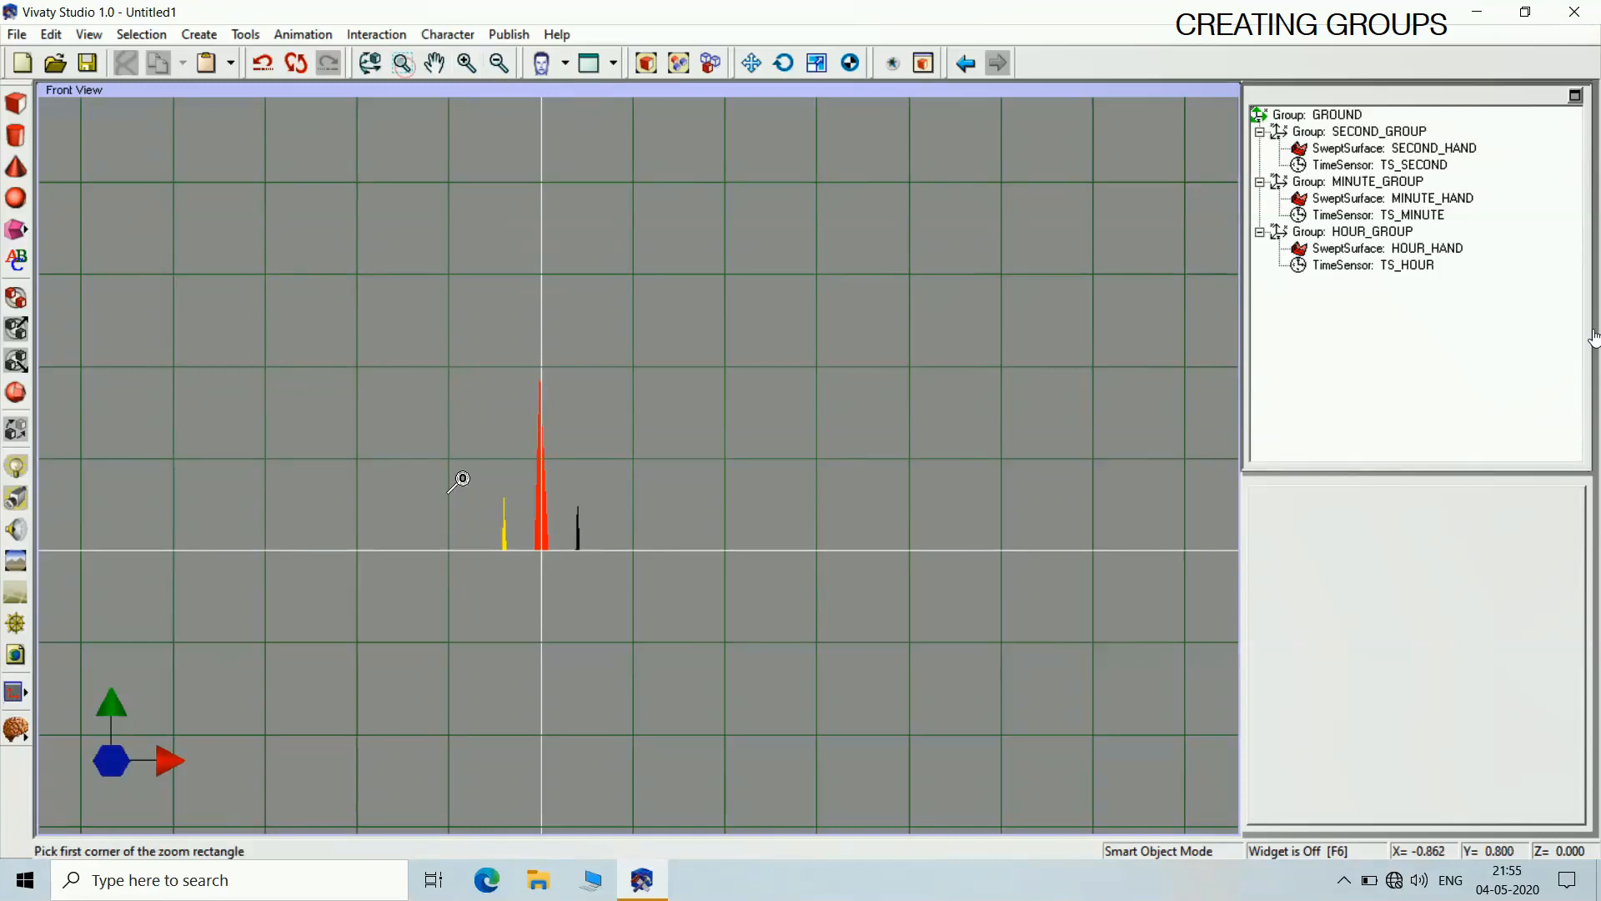
left_click_drag(461, 480, 621, 581)
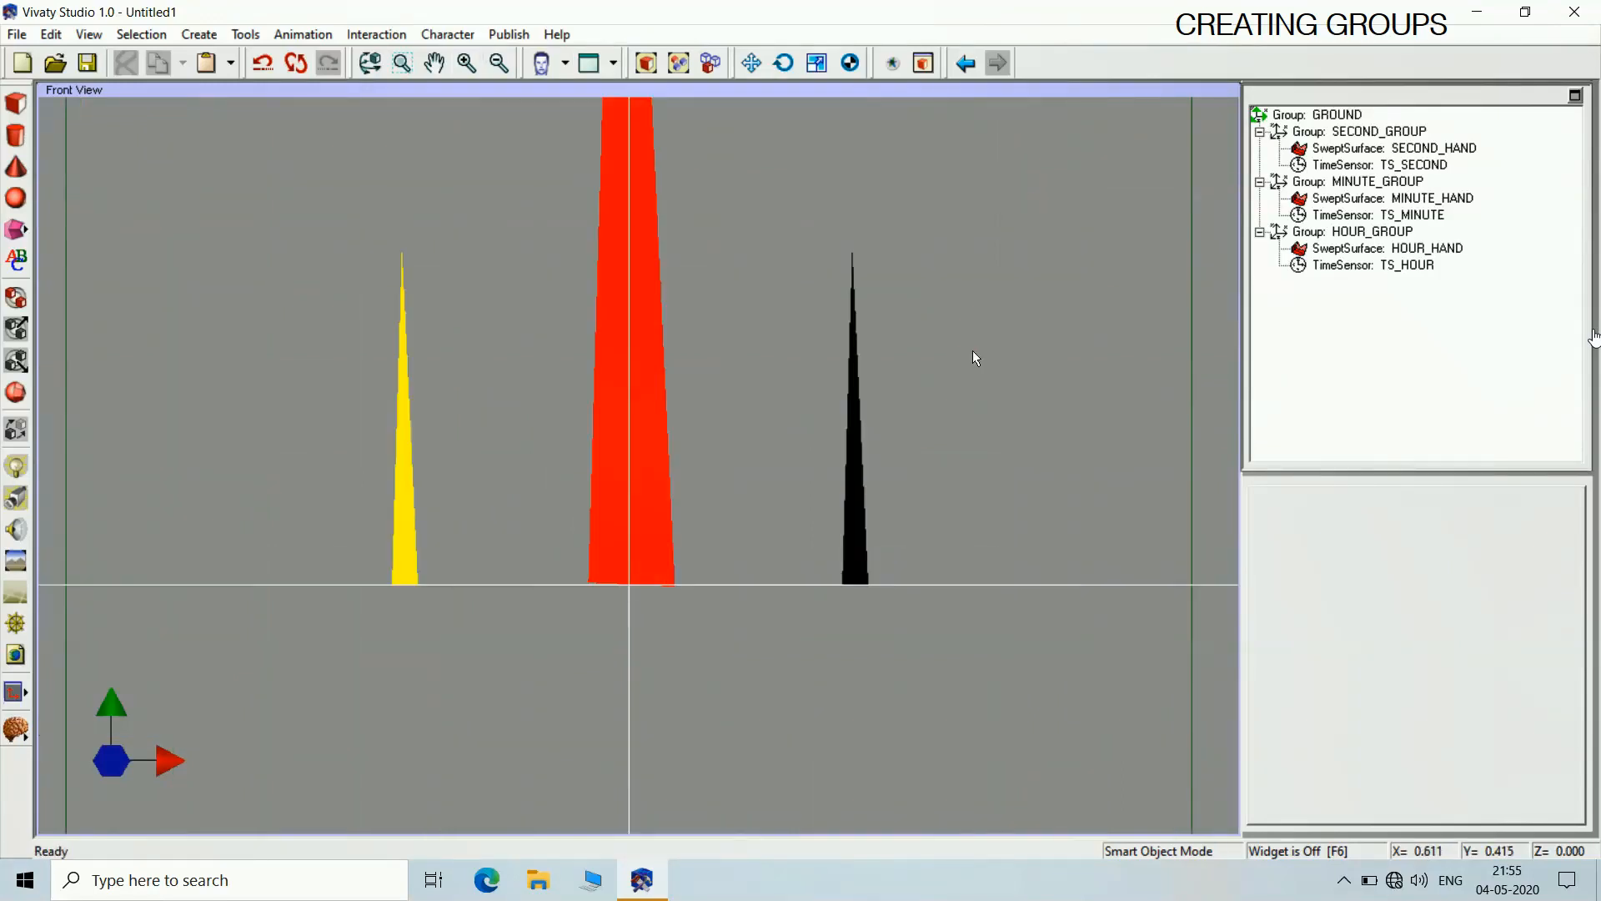
left_click(976, 316)
left_click(1344, 879)
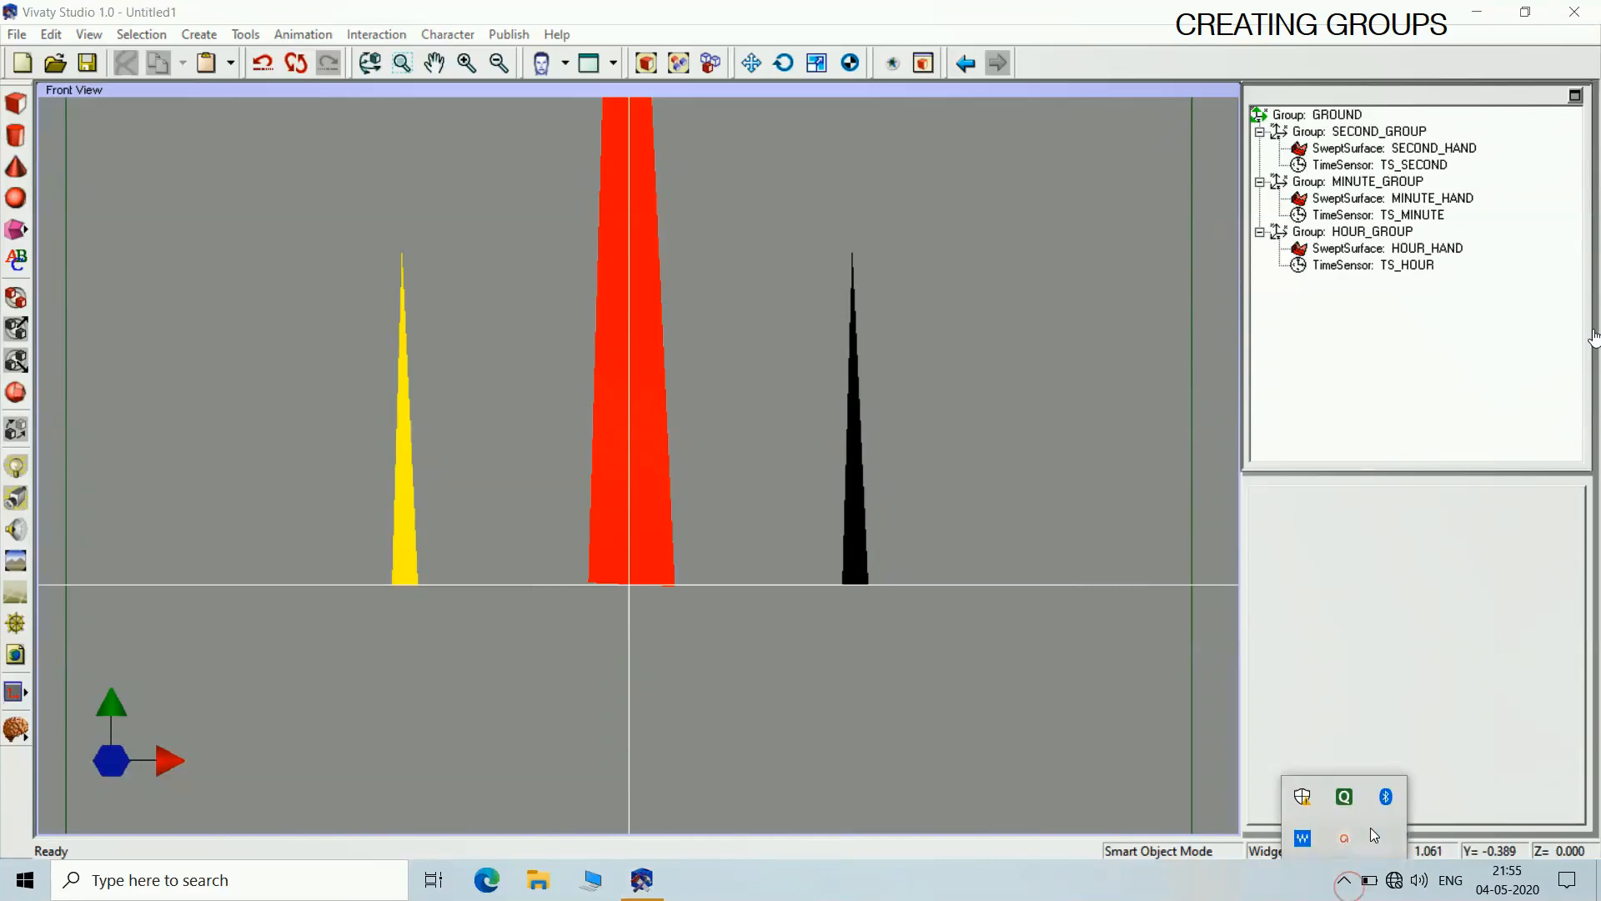
left_click(1348, 841)
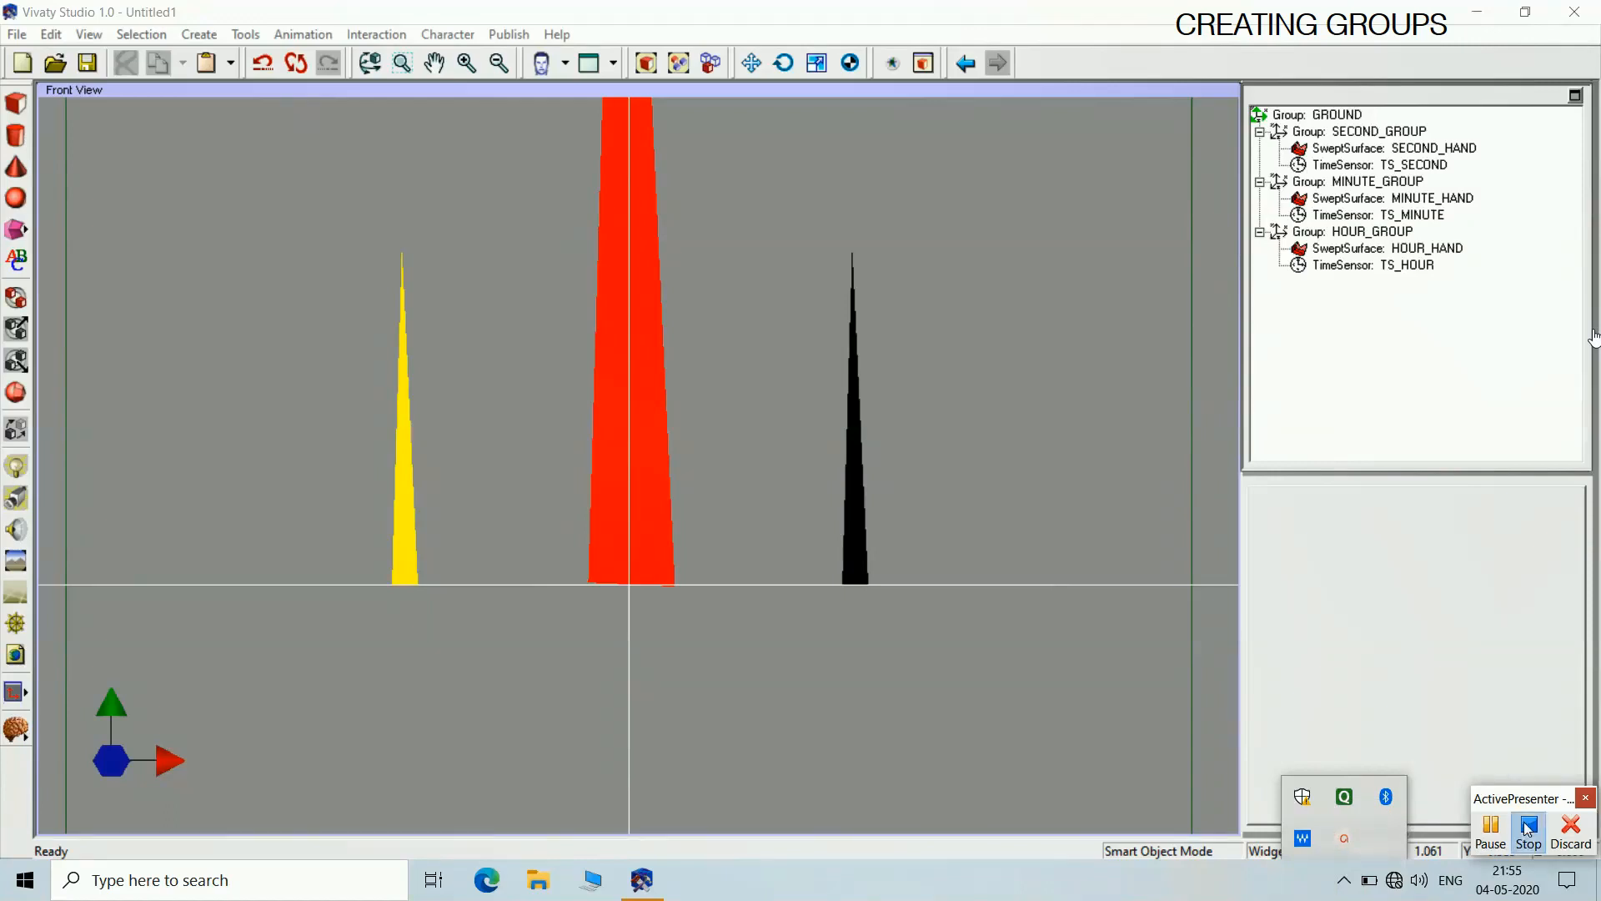
left_click(1528, 828)
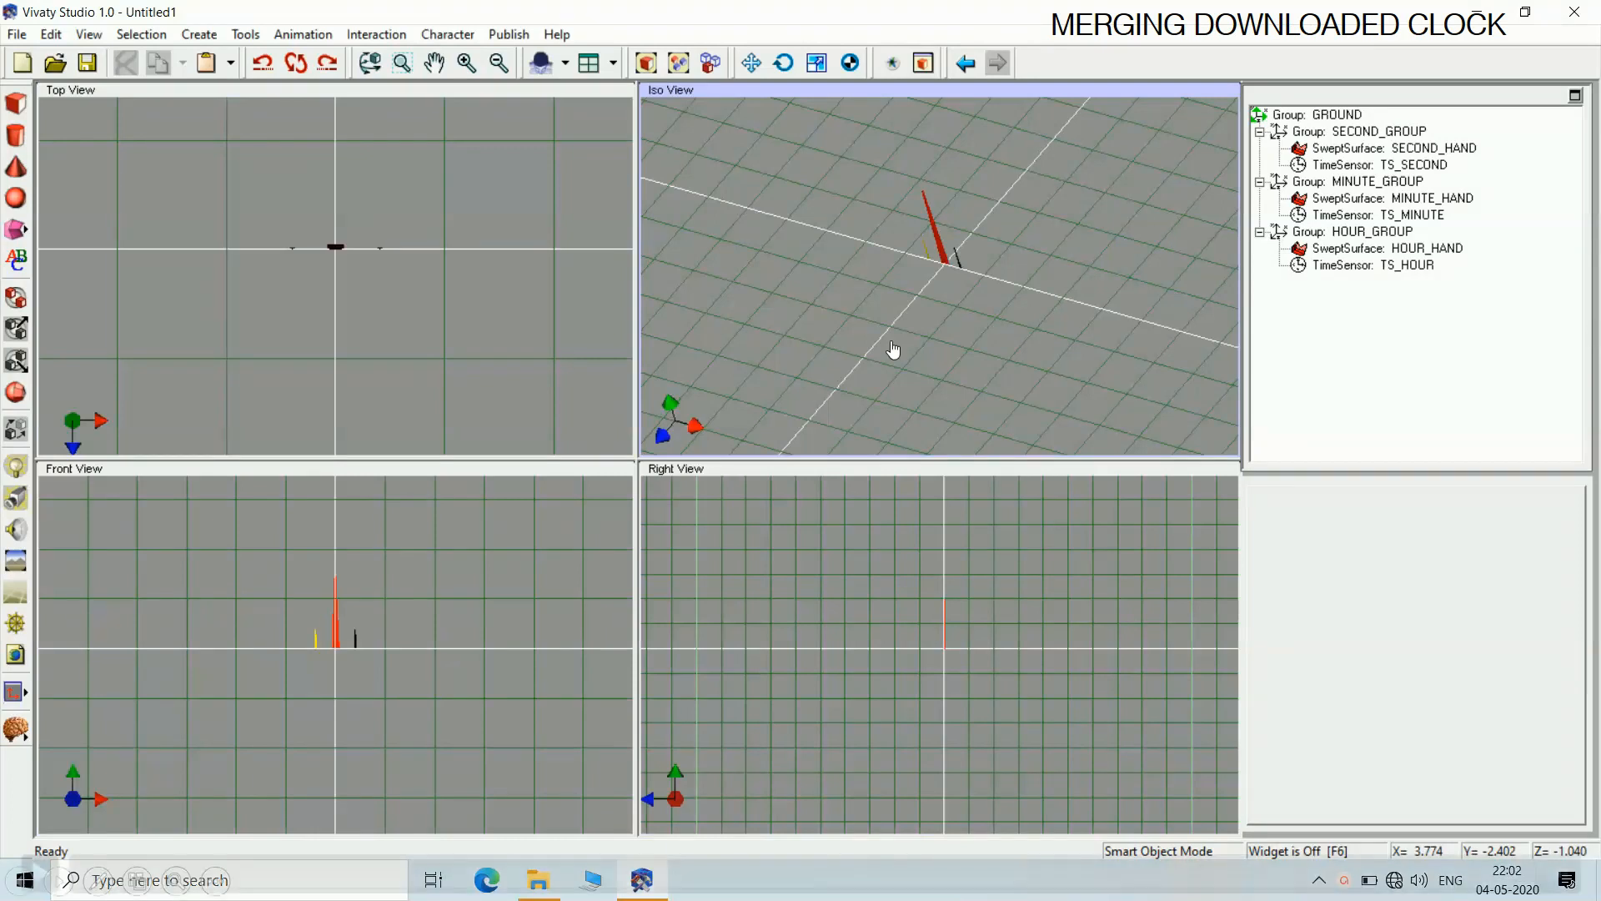
left_click(1456, 384)
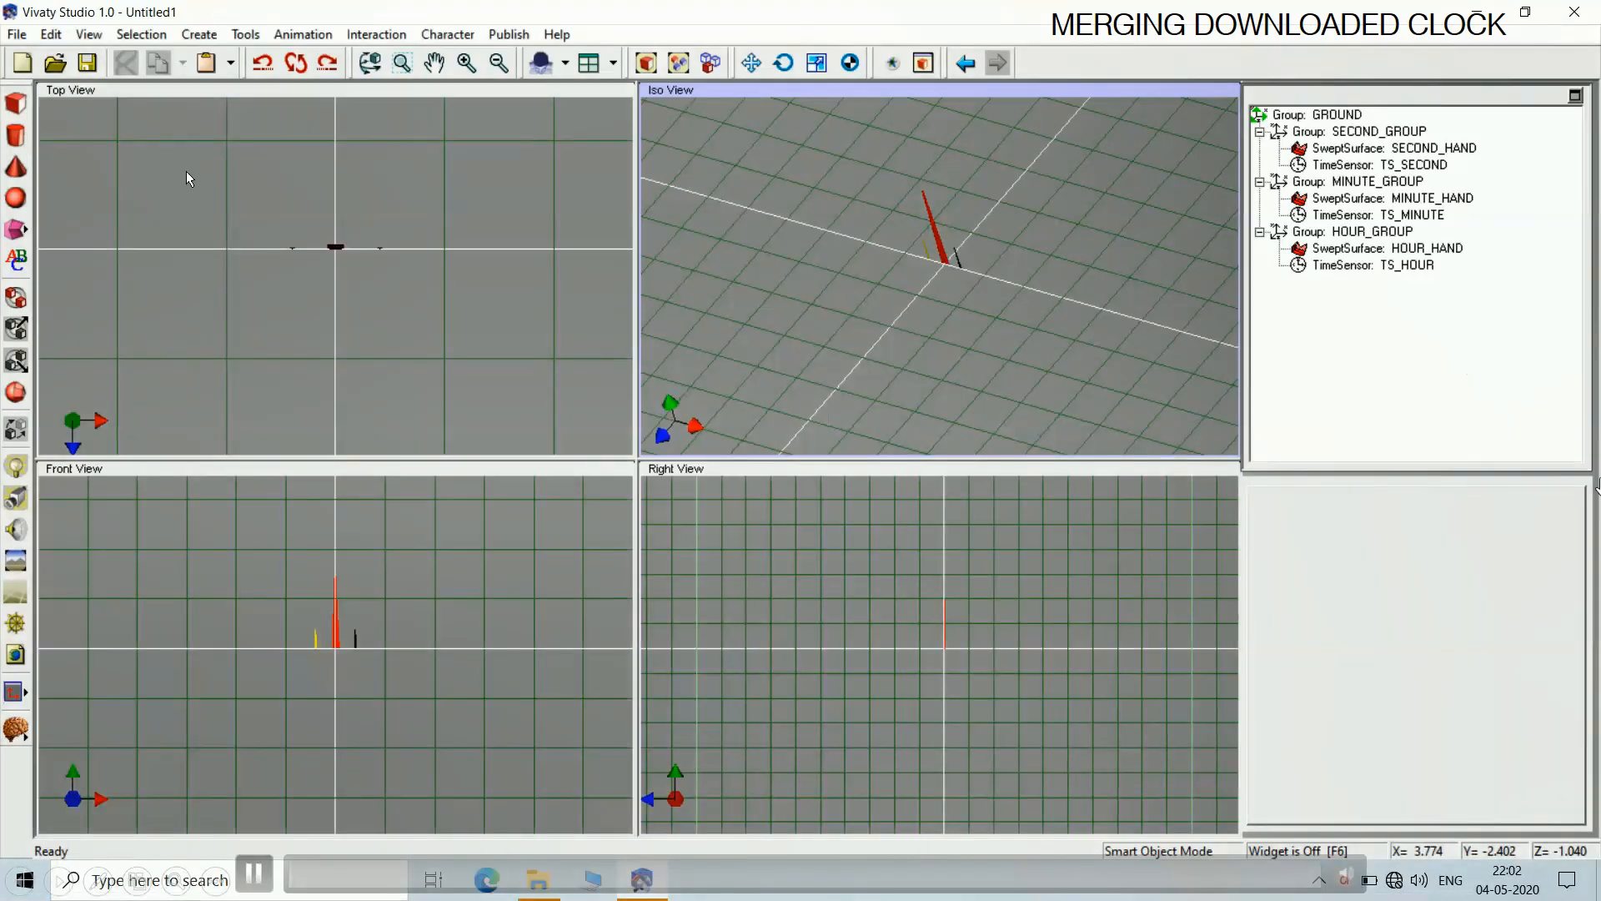
Merge the WATCH_DOWNLOADED world file from the STOP_WATCH_DVS folder into the current scene
left_click(17, 34)
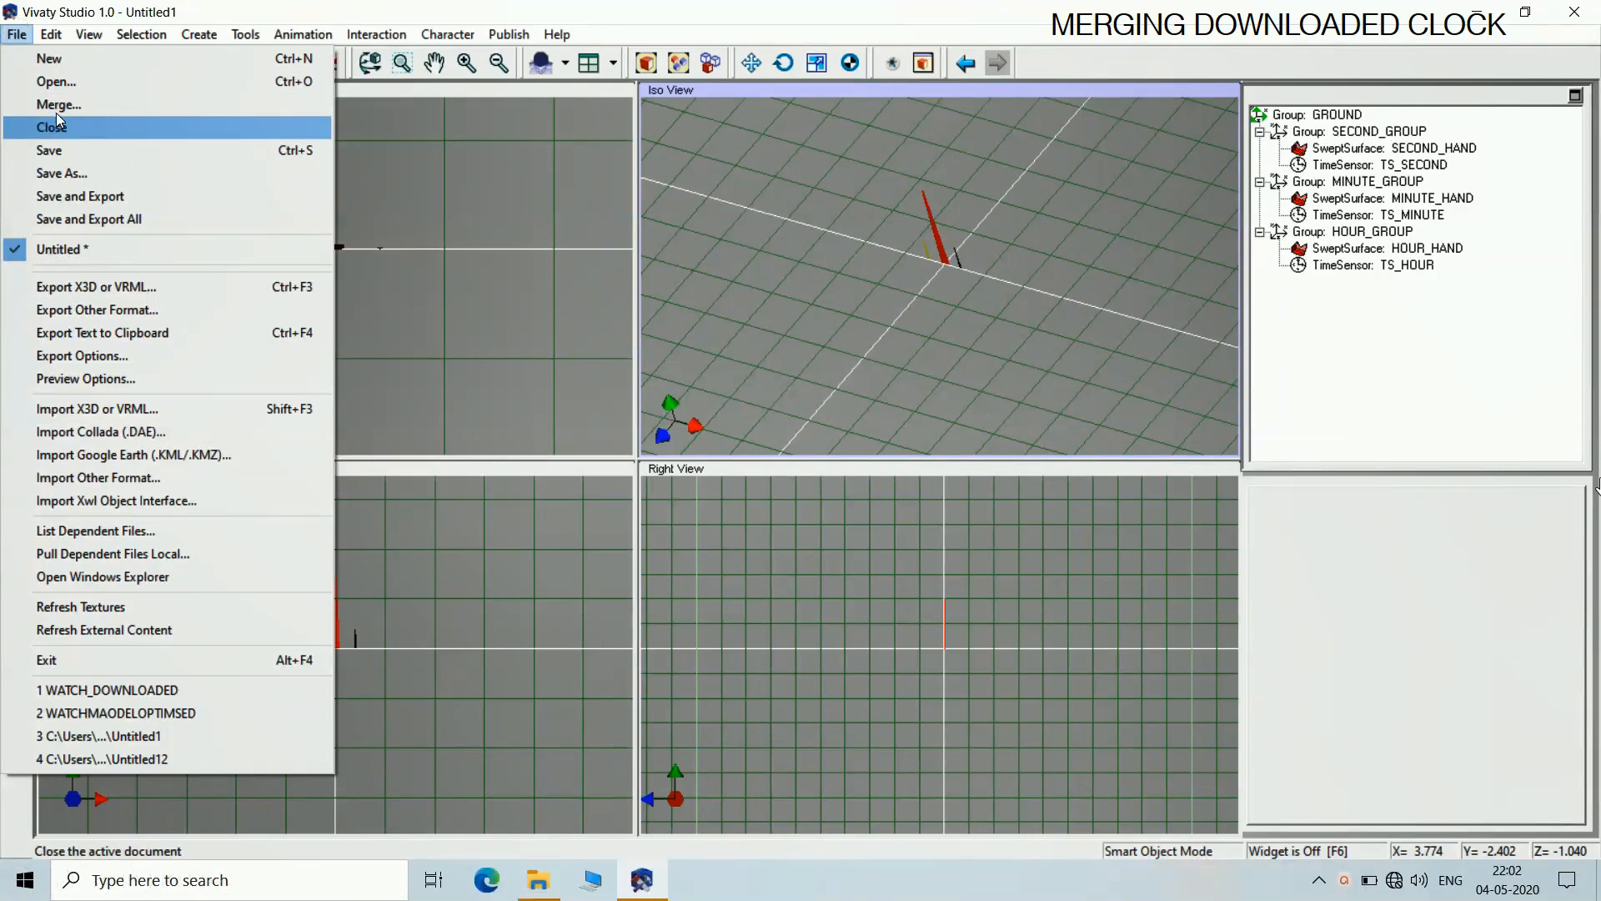
left_click(41, 105)
left_click(638, 390)
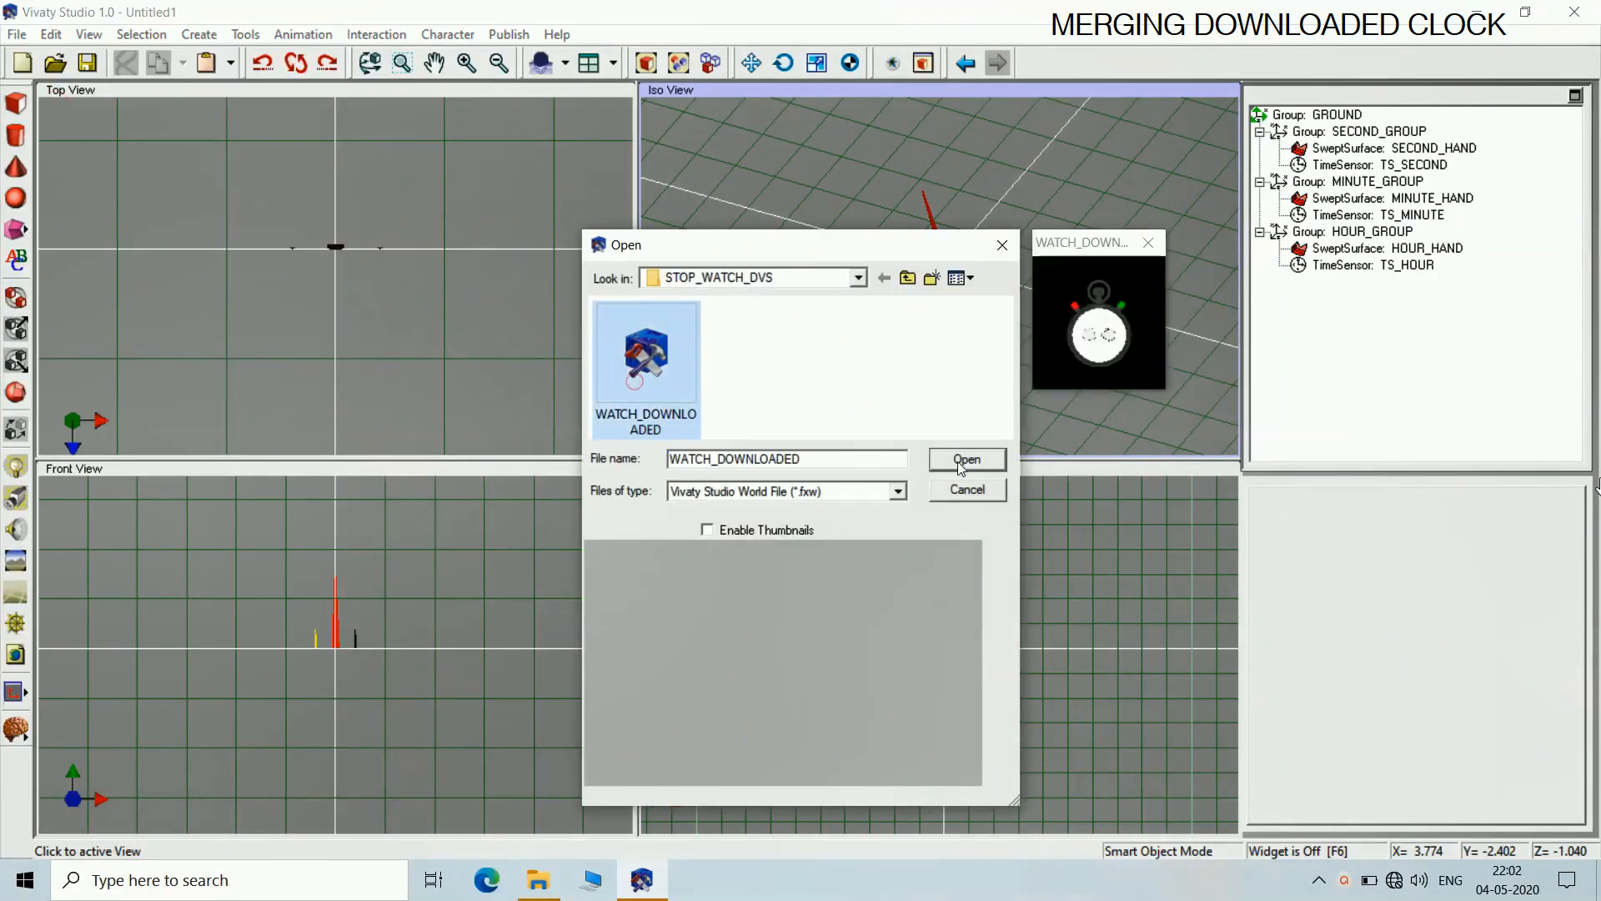
left_click(963, 459)
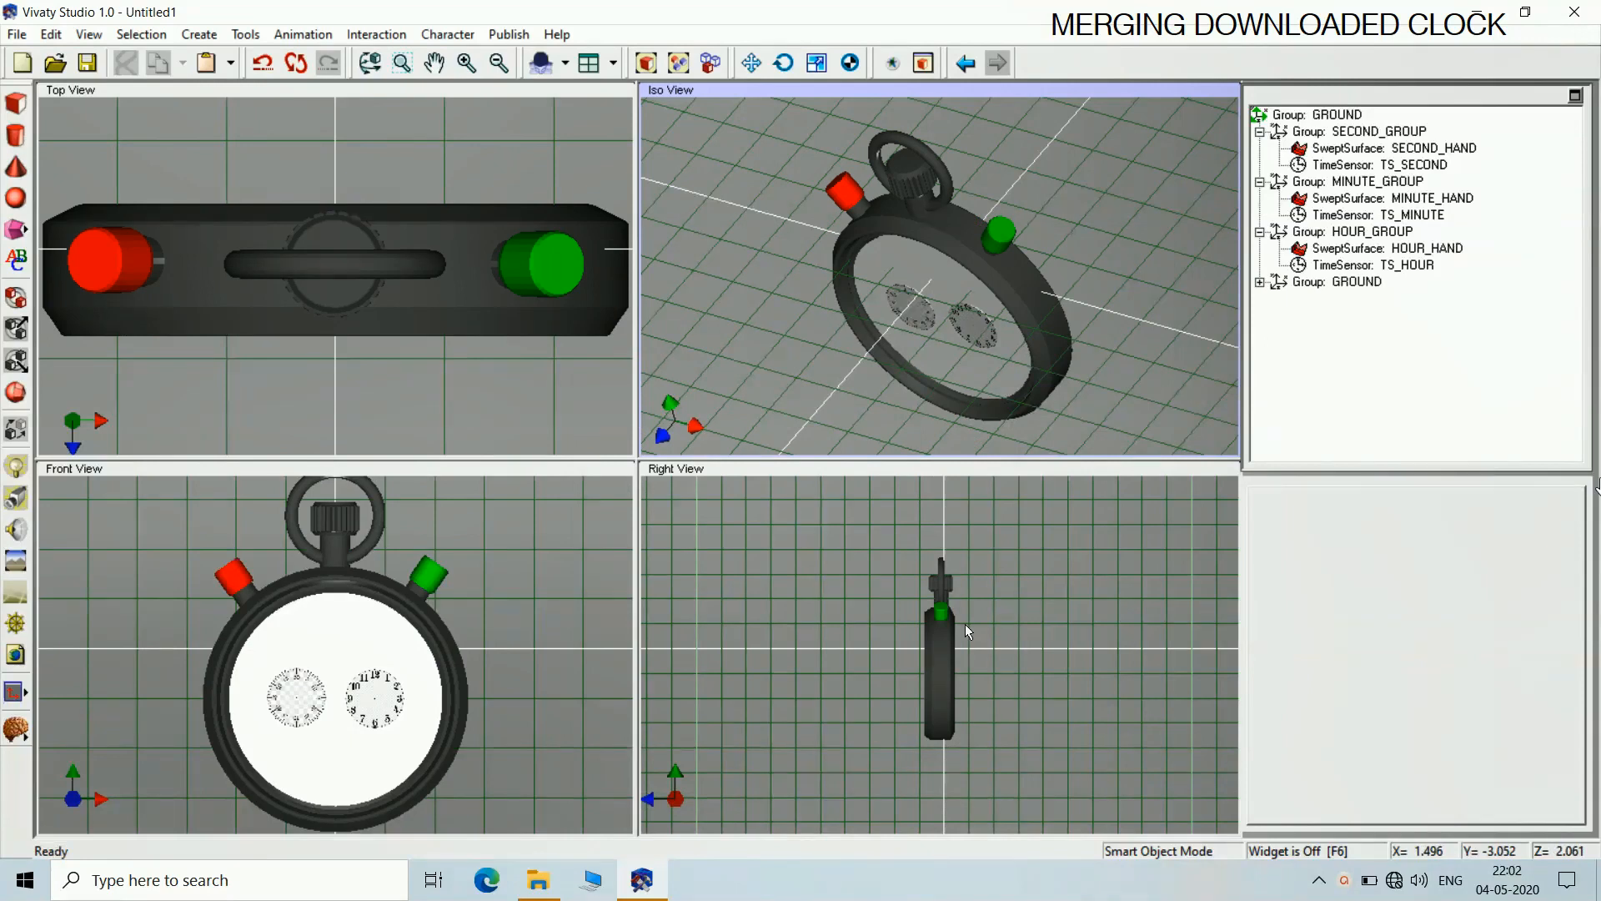
Move the merged stopwatch's GROUND group behind the clock hands in the Right View, to about Y 0.505 and Z -0.674
left_click(899, 477)
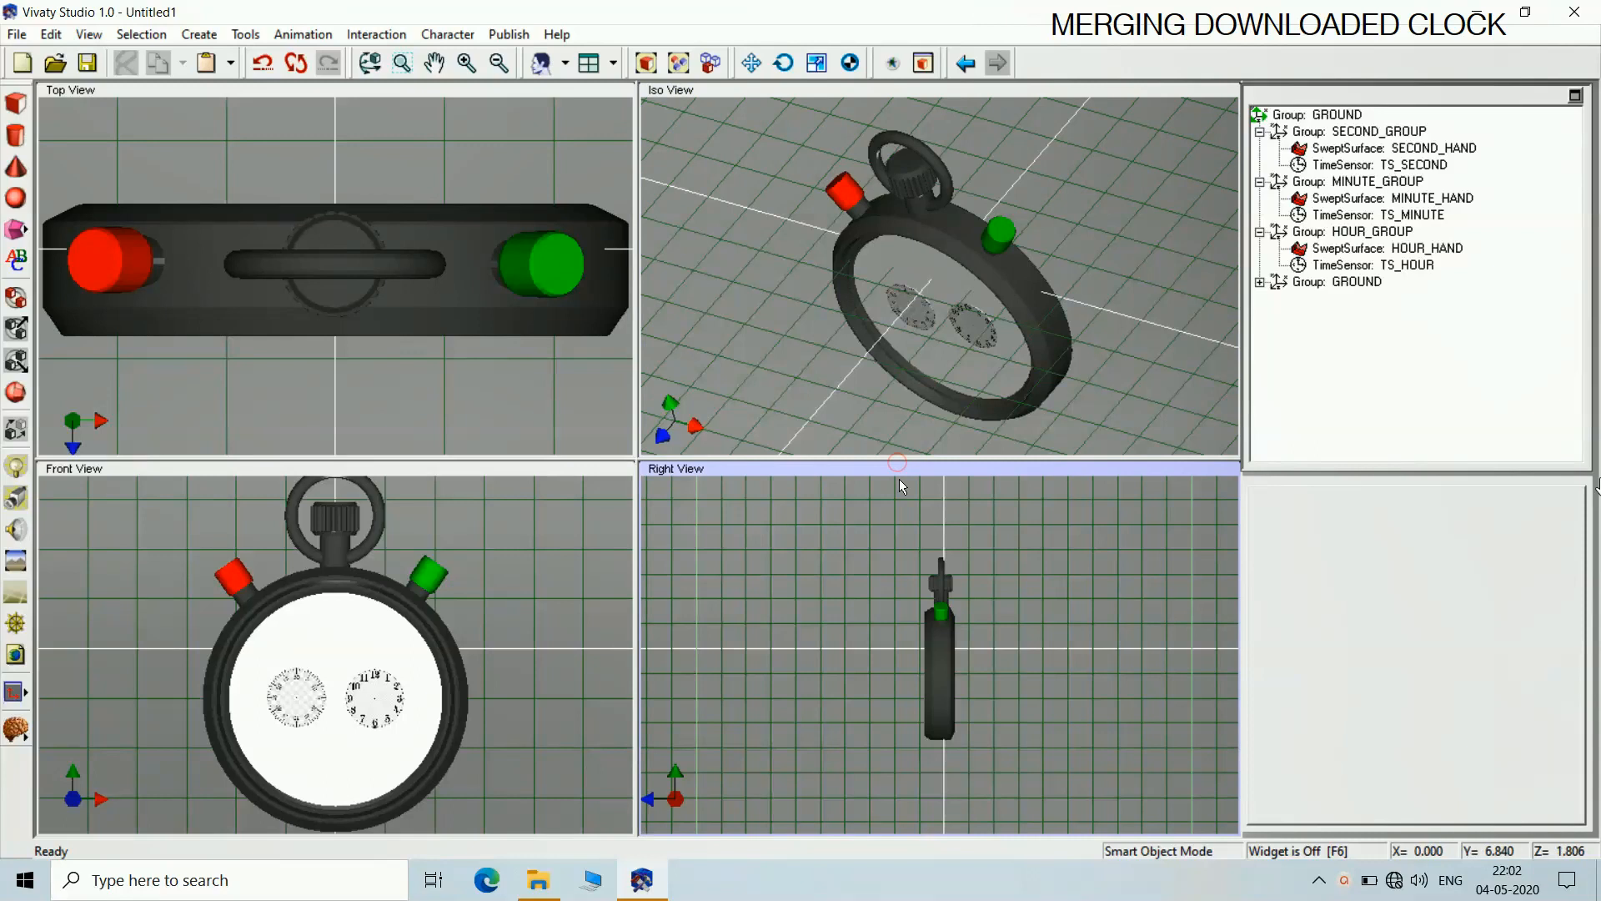
left_click(1036, 556)
left_click(1334, 282)
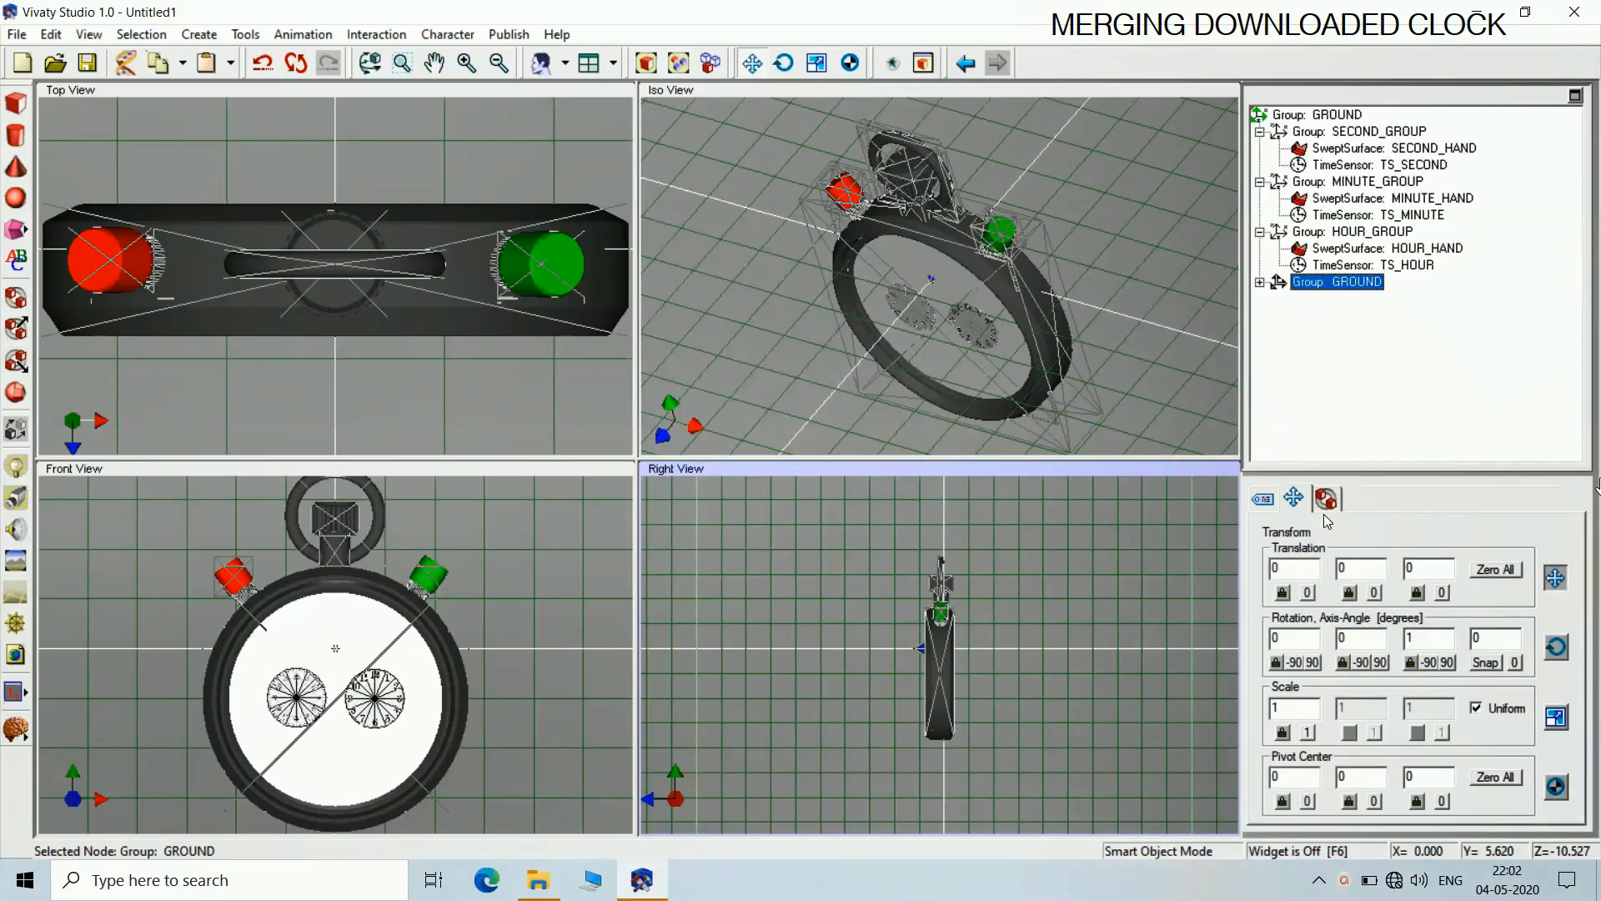
left_click(1059, 670)
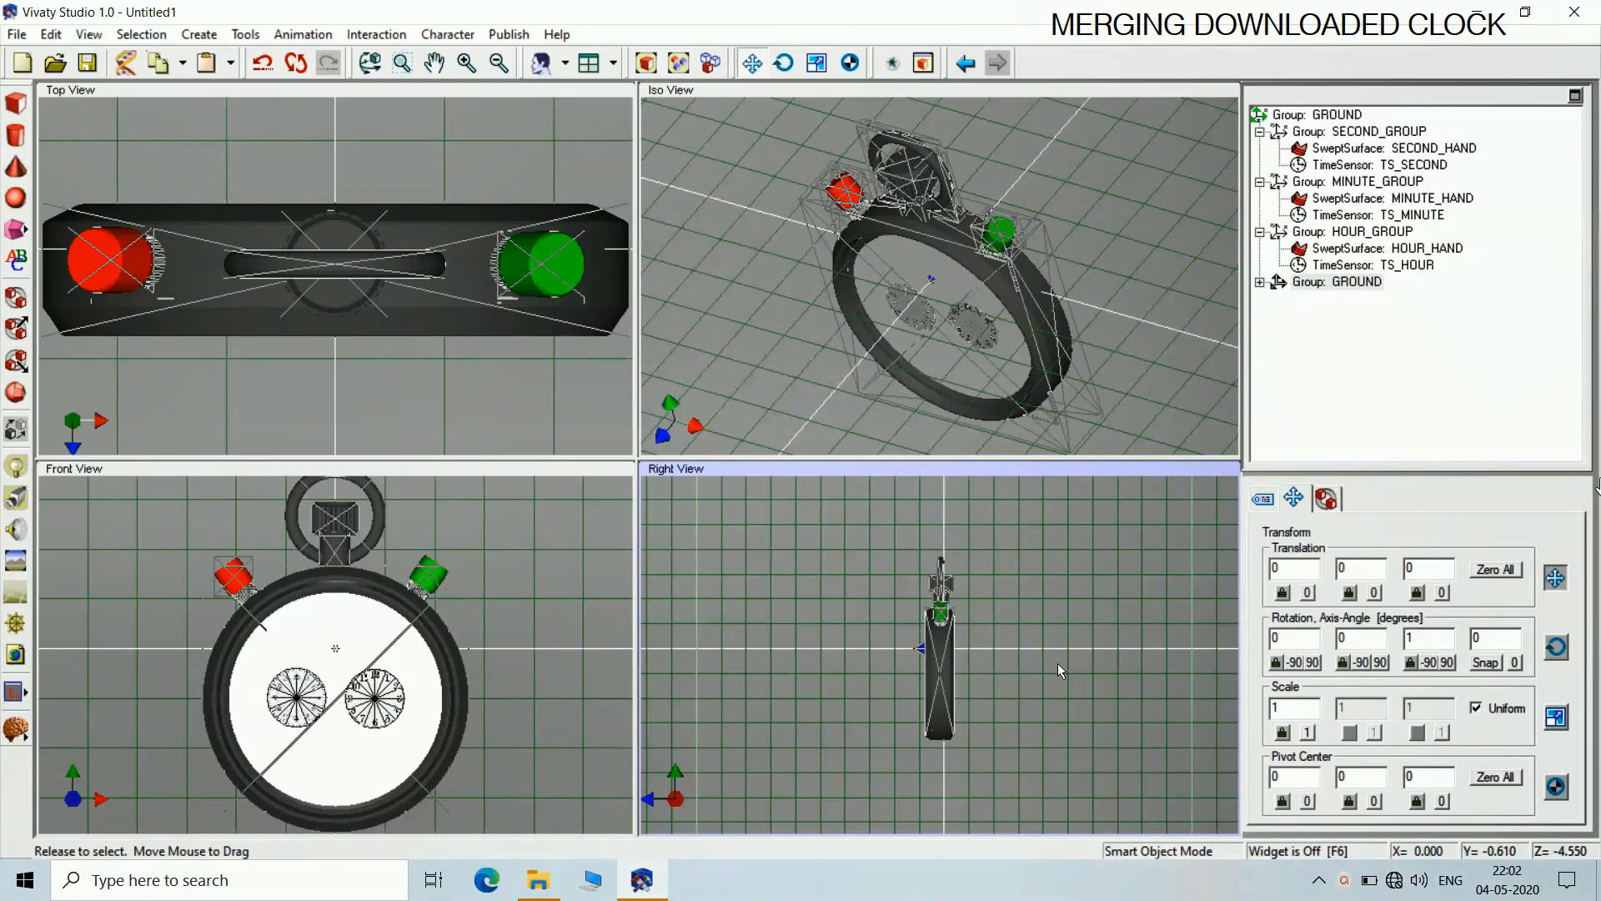
left_click_drag(1057, 663, 1074, 652)
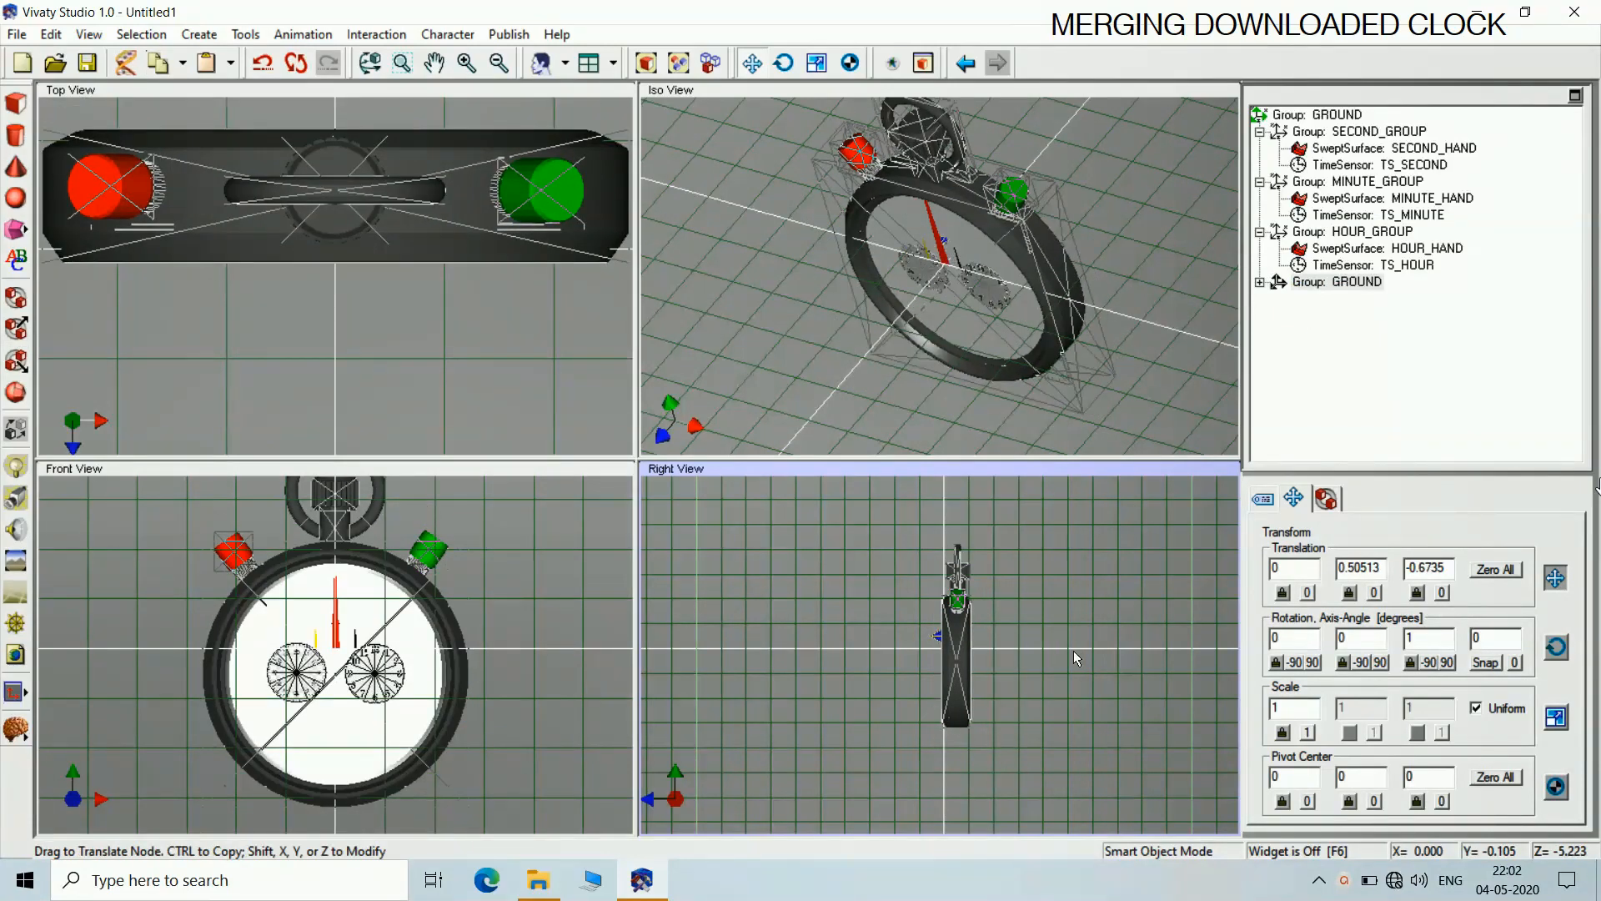
Raise the stopwatch group in the Front View to about X 0.02, Y 1.02, aligning the dial centres with the hands' bases
double_click(385, 467)
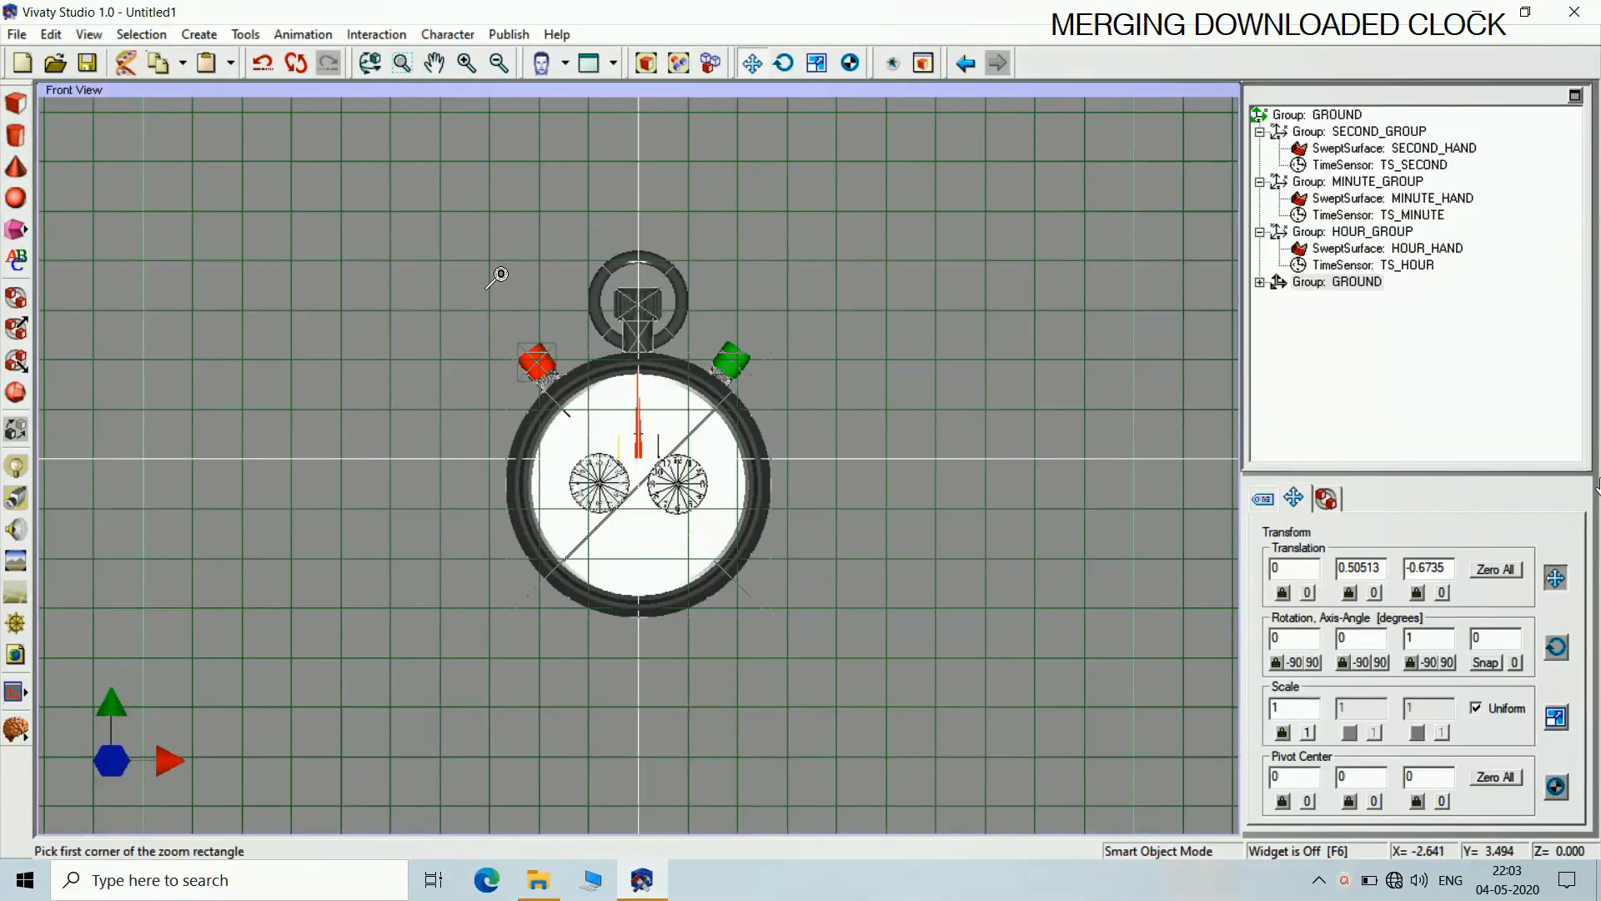
left_click_drag(498, 275, 795, 541)
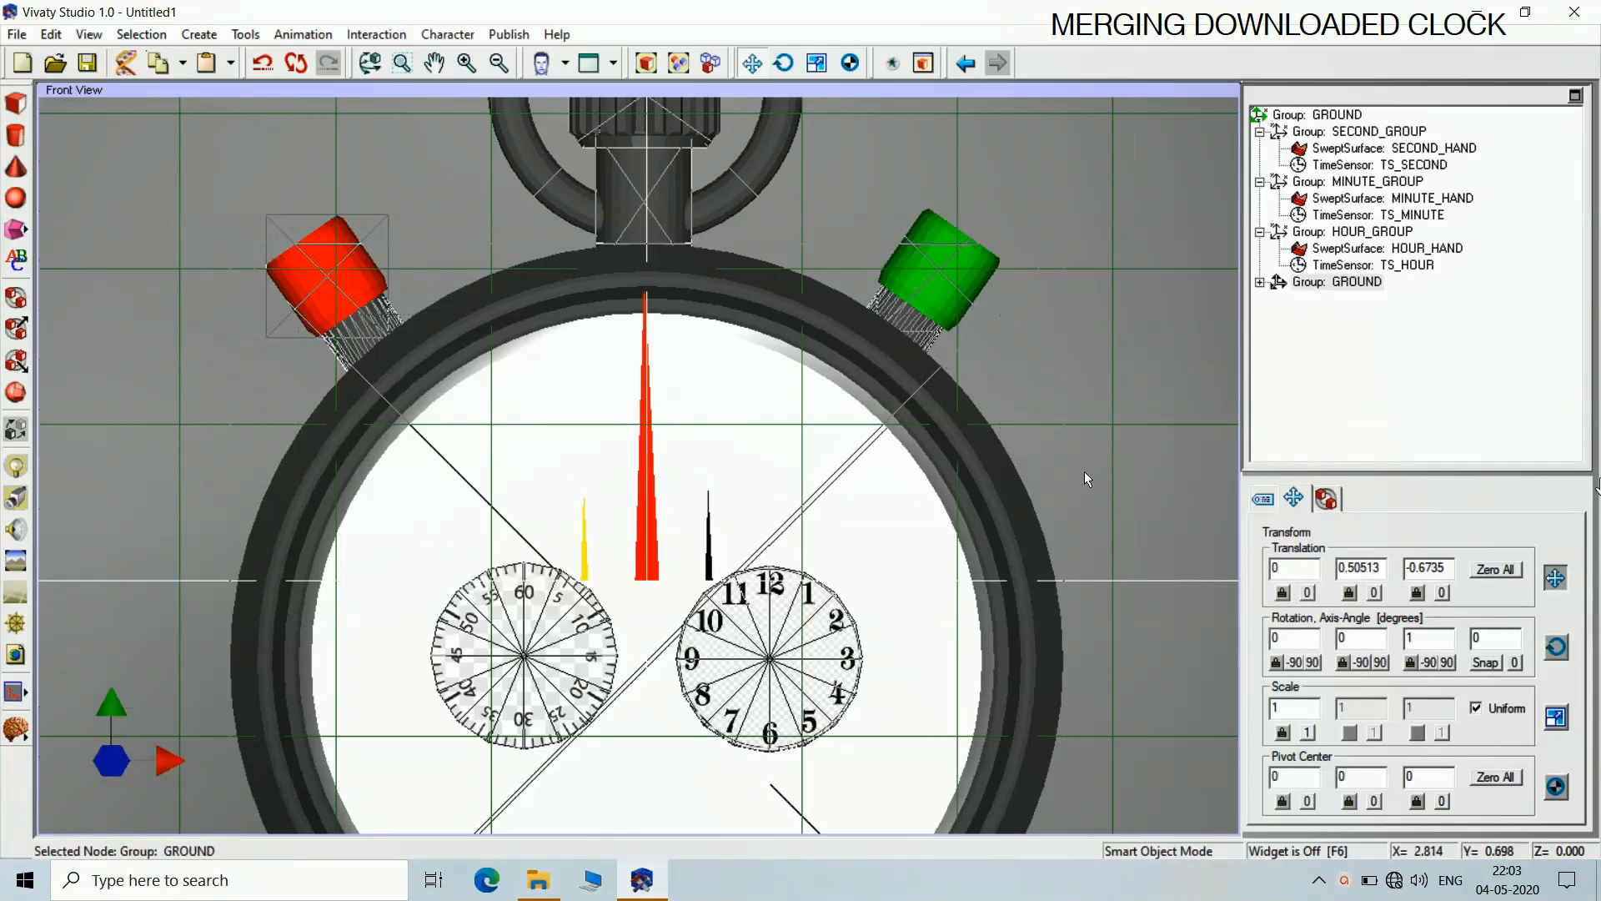
left_click_drag(1085, 502, 1088, 415)
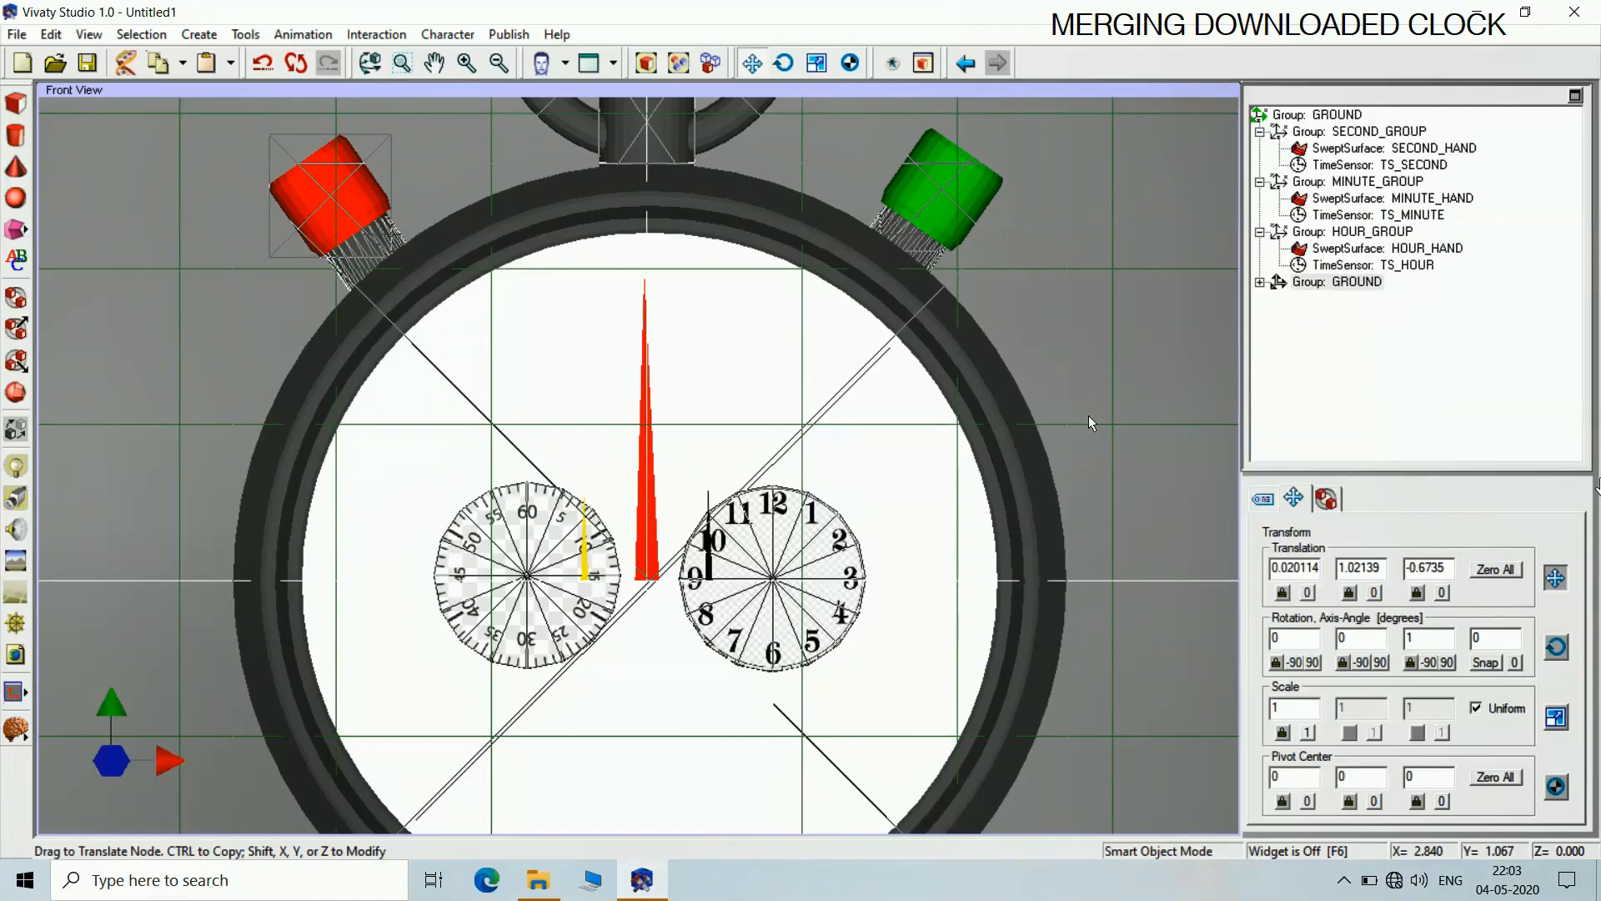
left_click(1089, 392)
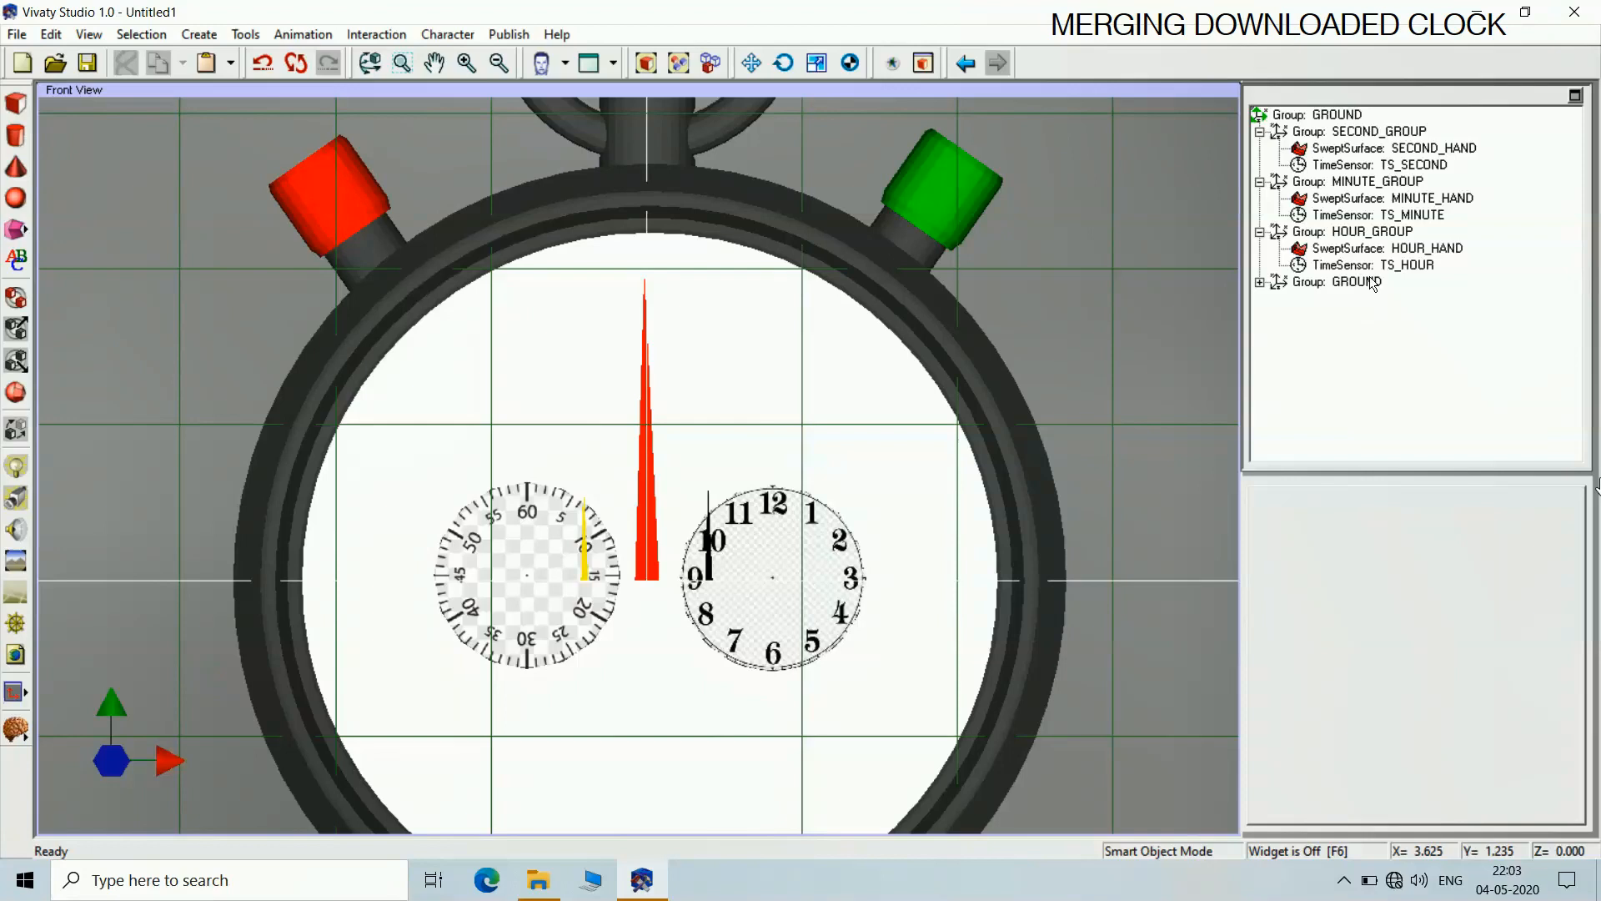
Set the X translation of MINUTE_GROUP to -0.75, placing the yellow hand on the 60-minute dial
left_click(1349, 182)
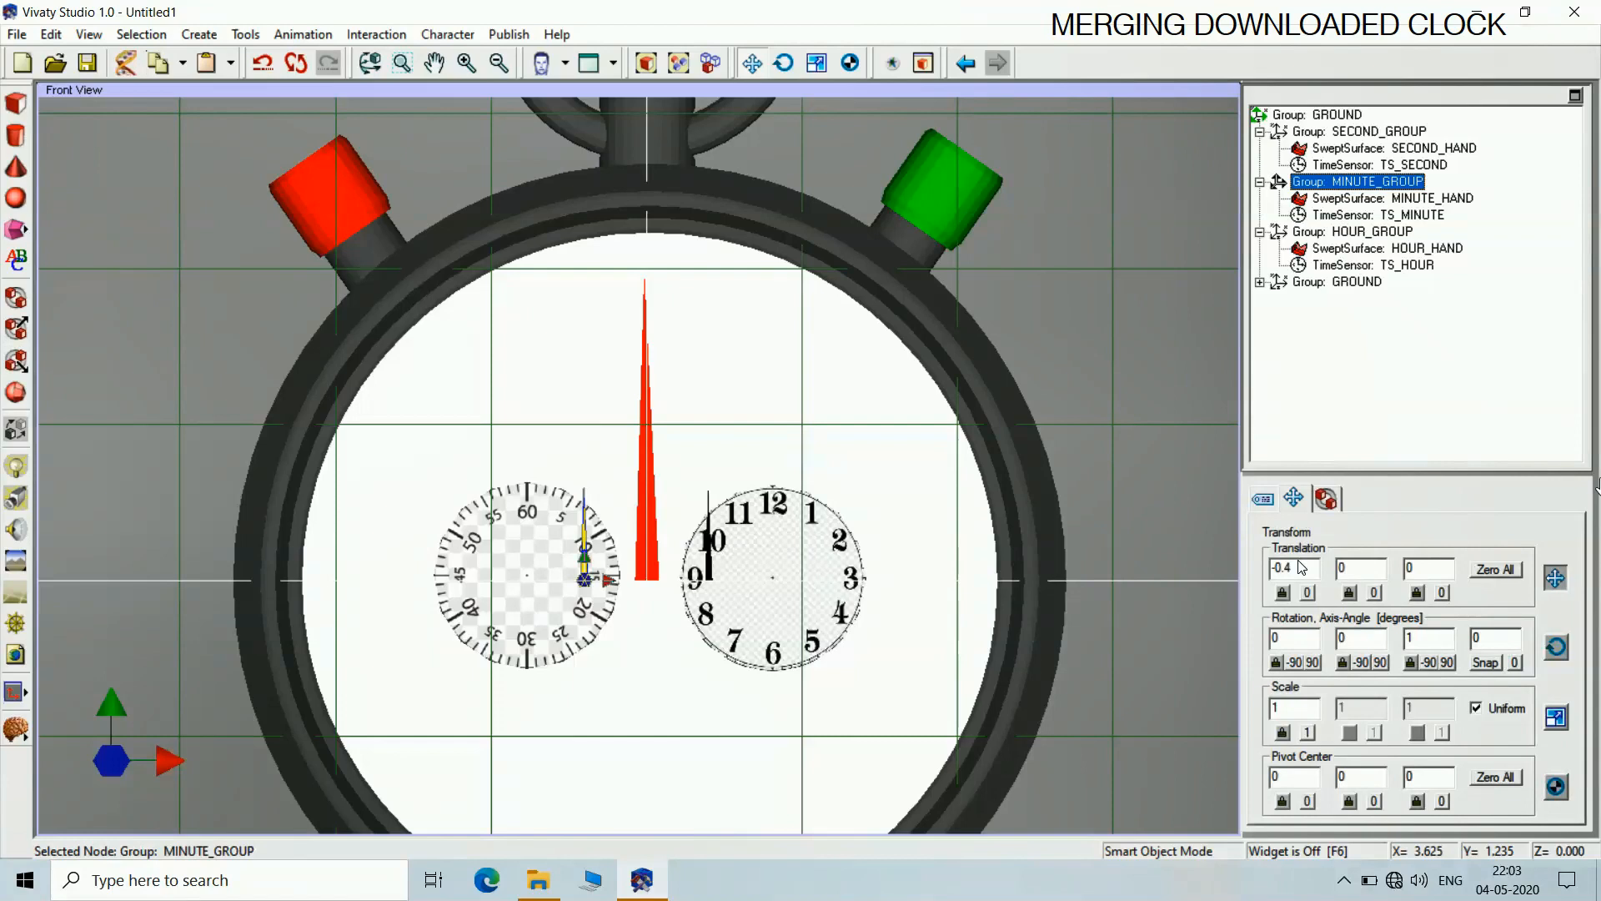
left_click(1311, 571)
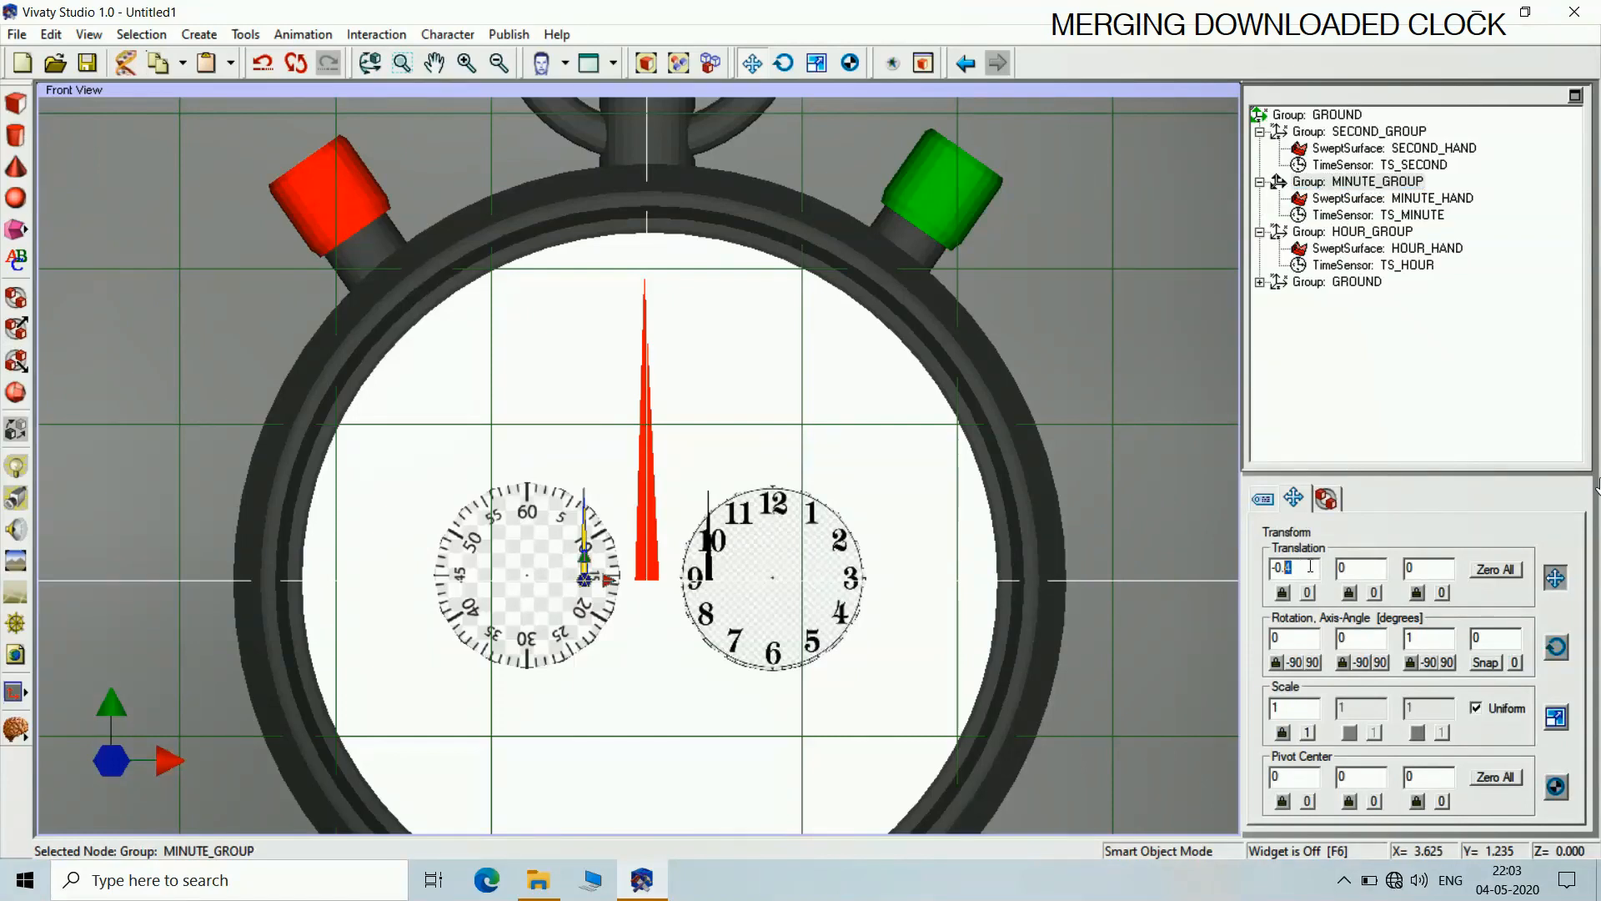
type("5")
double_click(1292, 567)
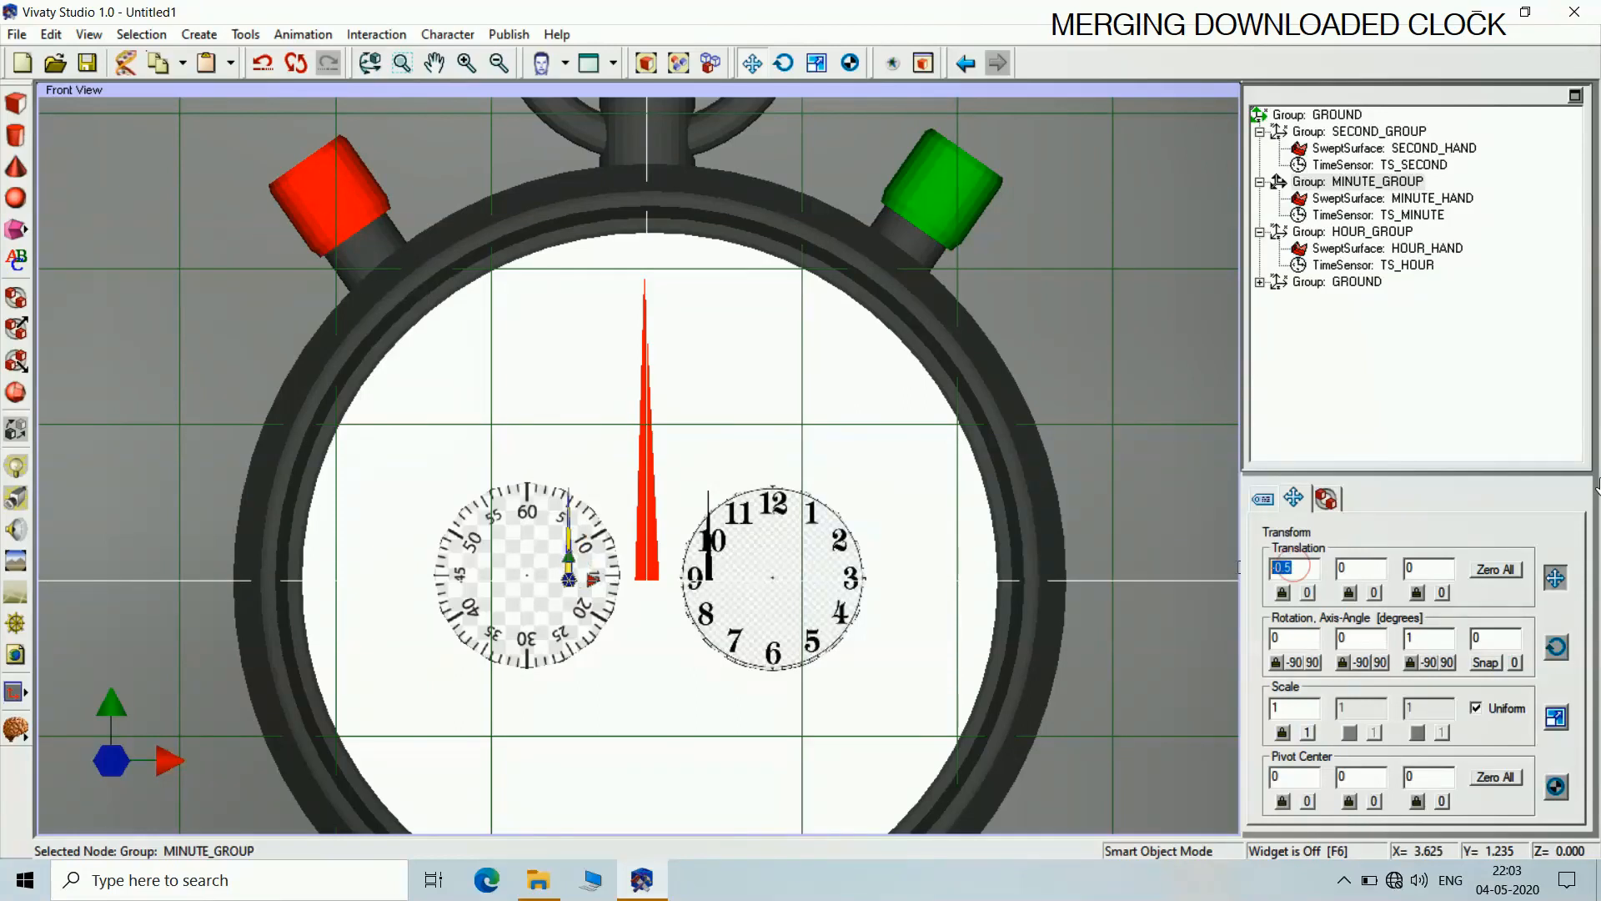
type("-1")
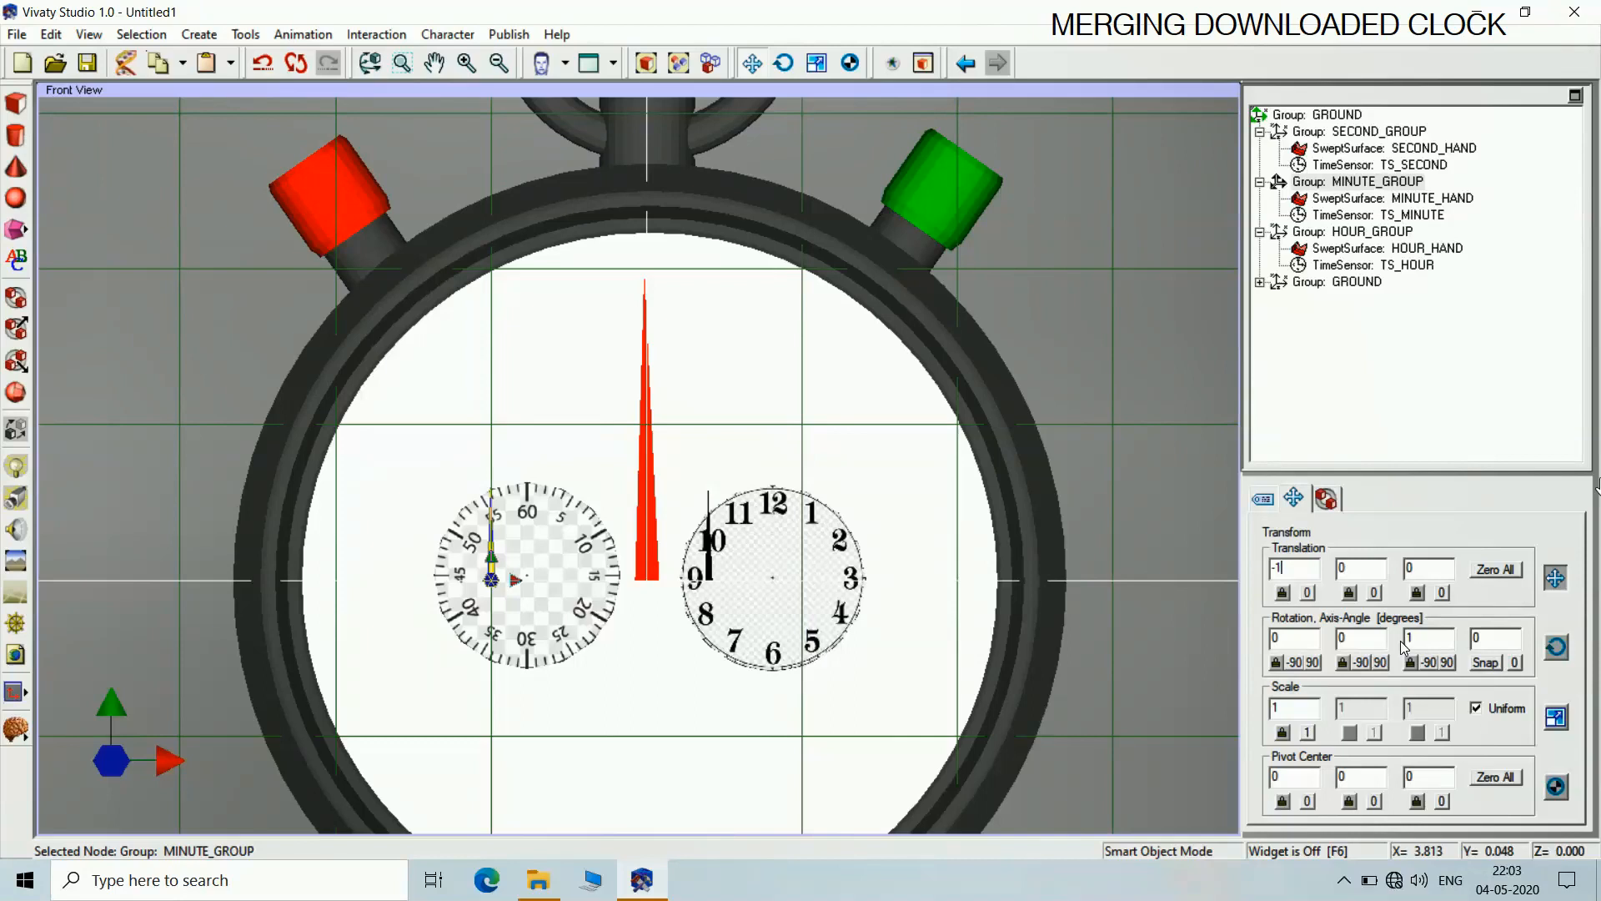
key("BackSpace")
type("-7")
key("Return")
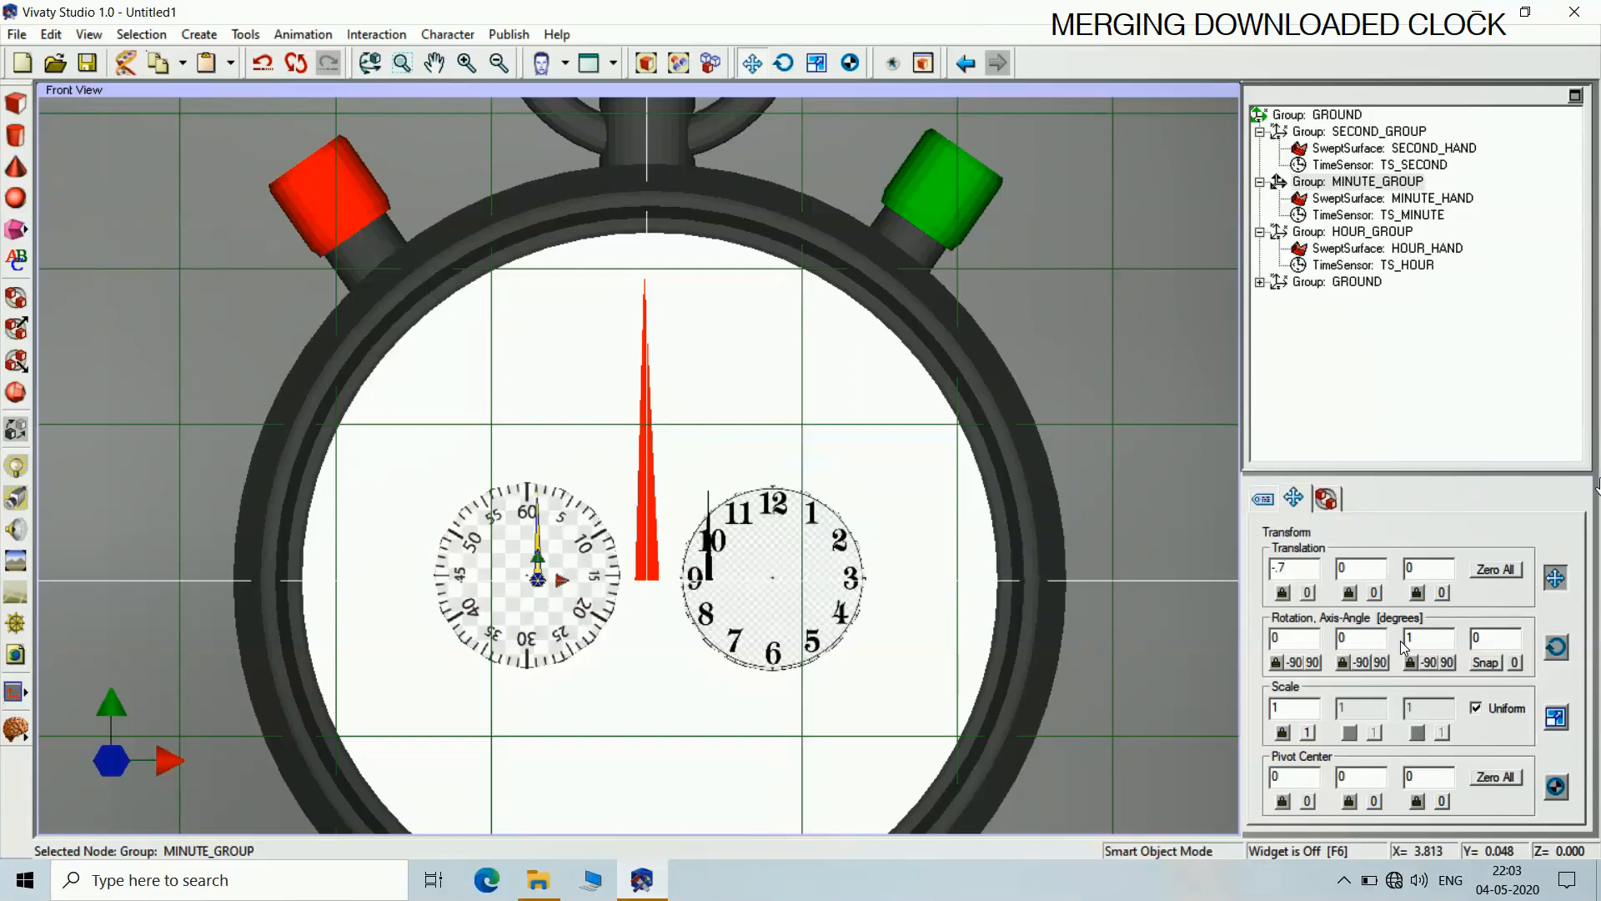
type("5")
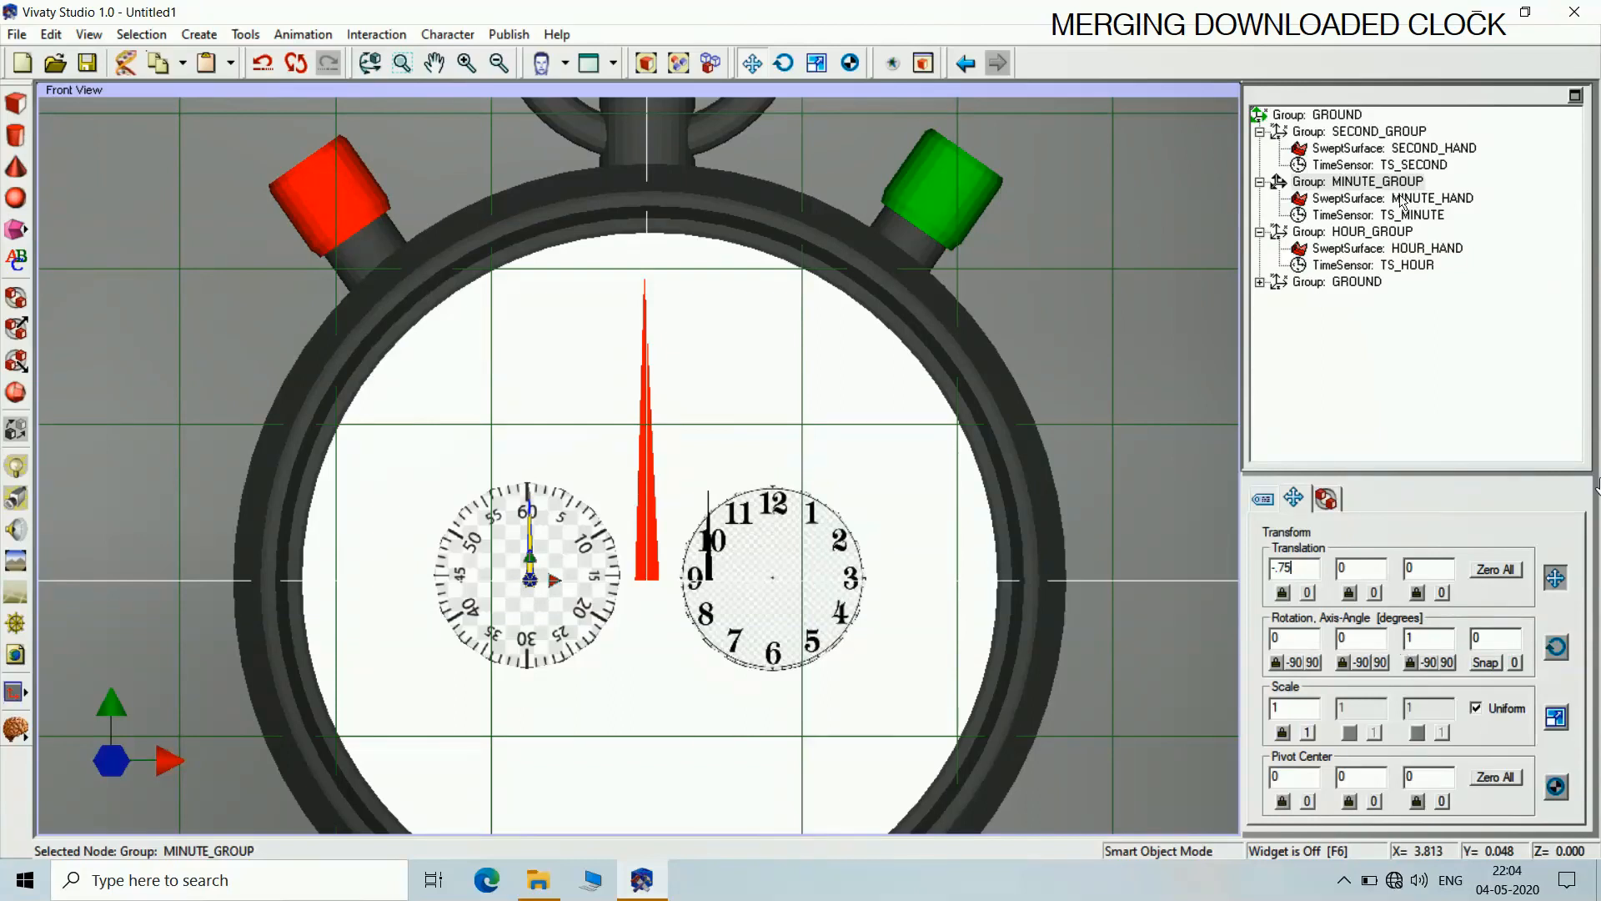
Set the X translation of HOUR_GROUP to 0.75, placing the black hand on the 12-hour dial, and deselect the group
left_click(1404, 231)
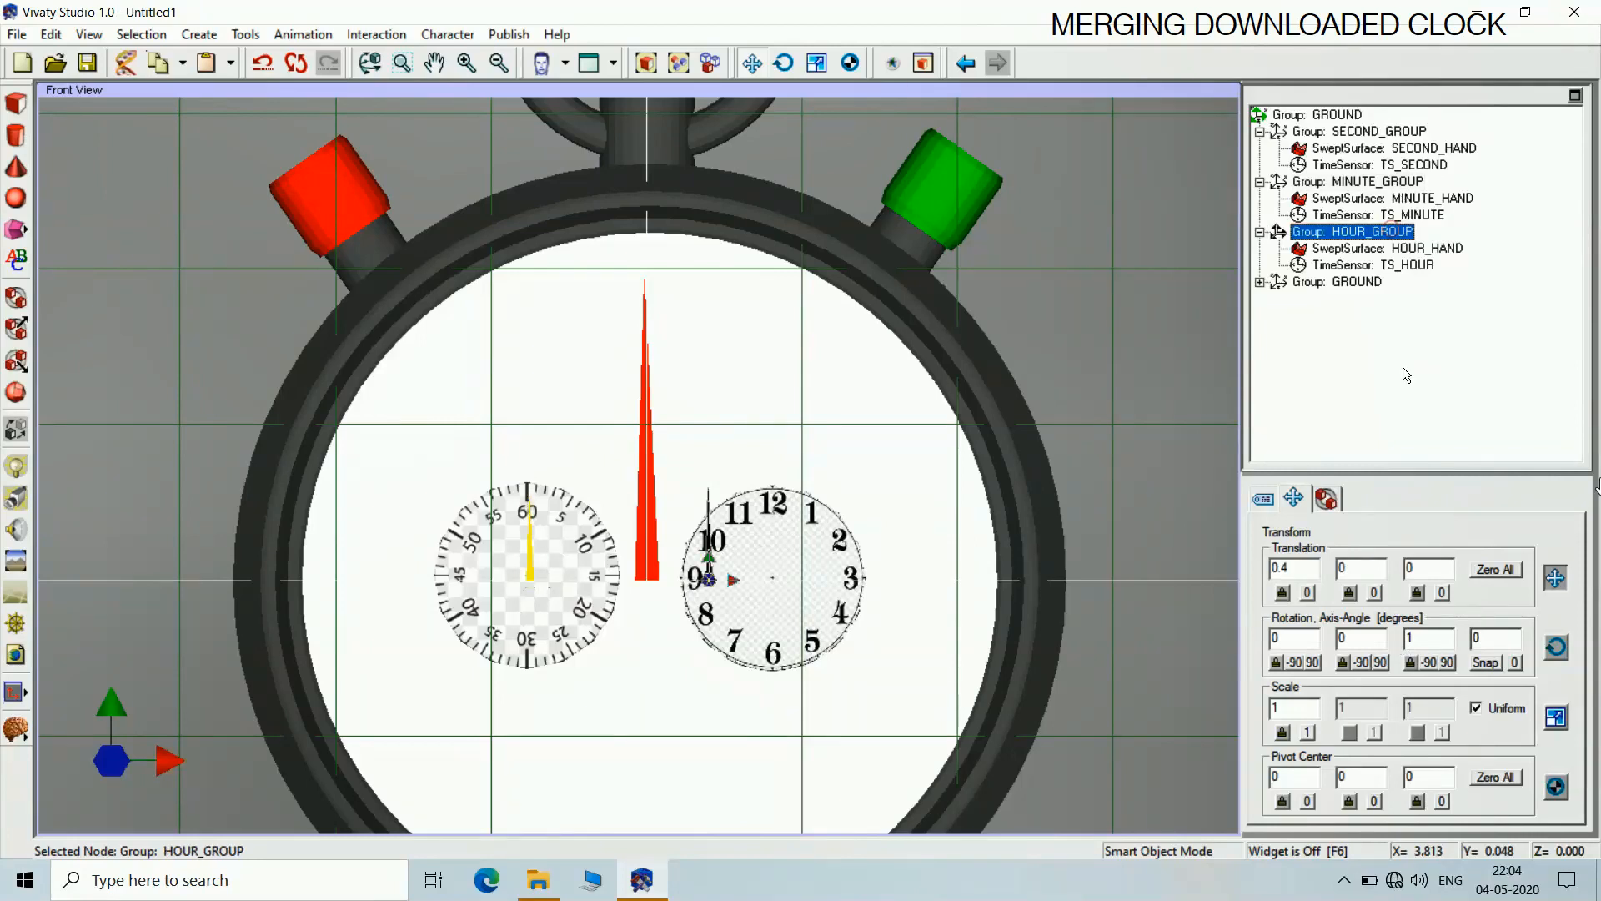
left_click(1285, 568)
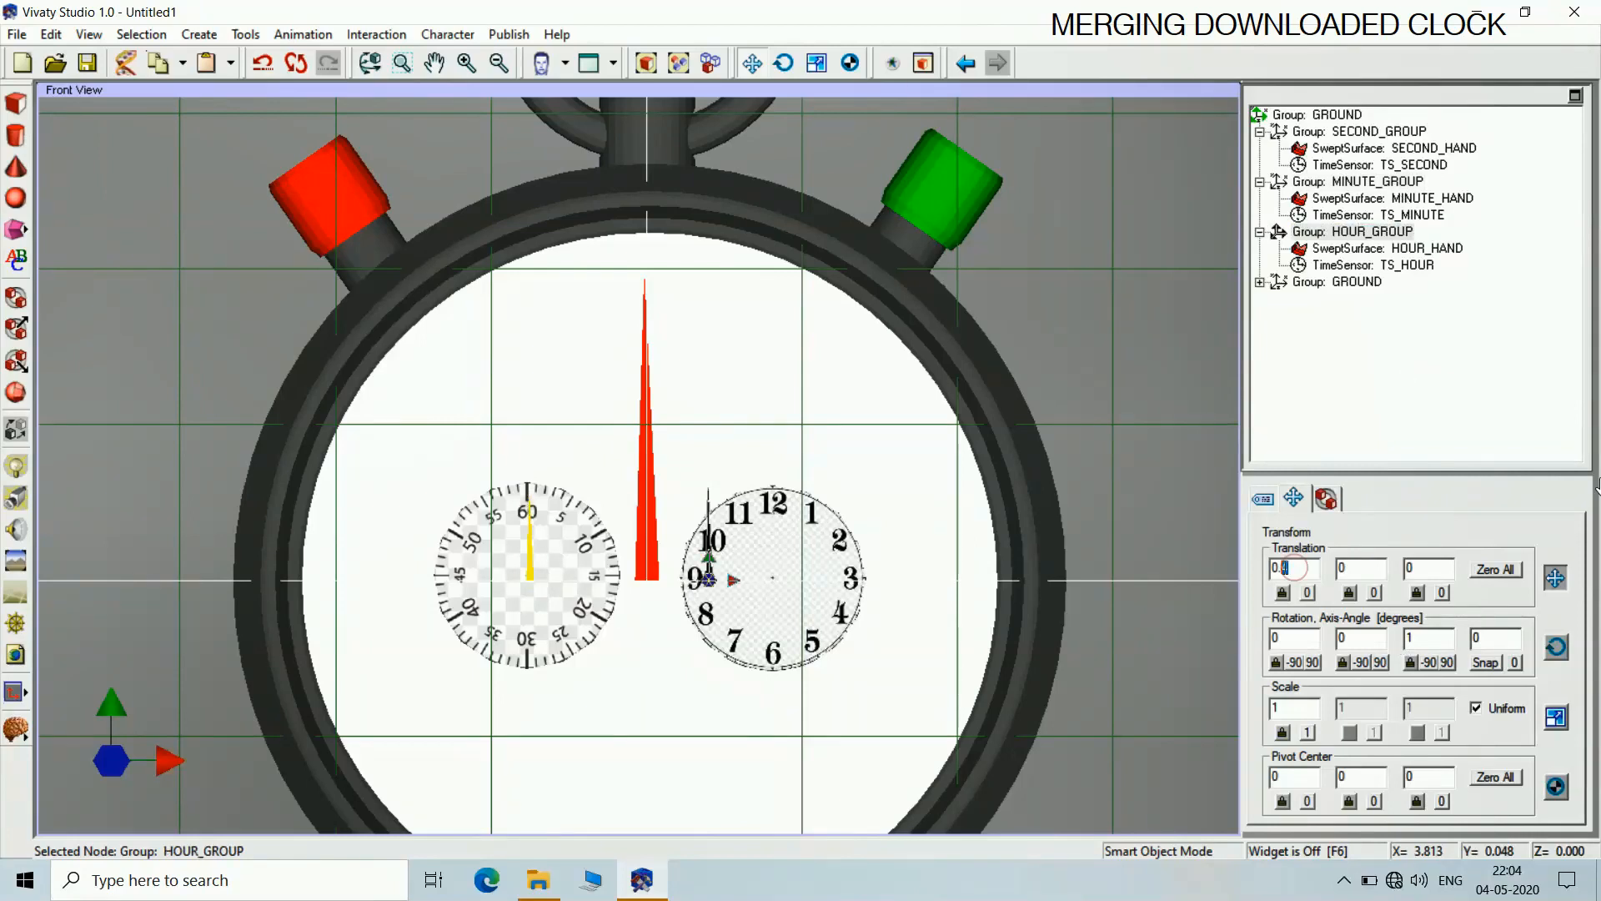
type("75")
key("Return")
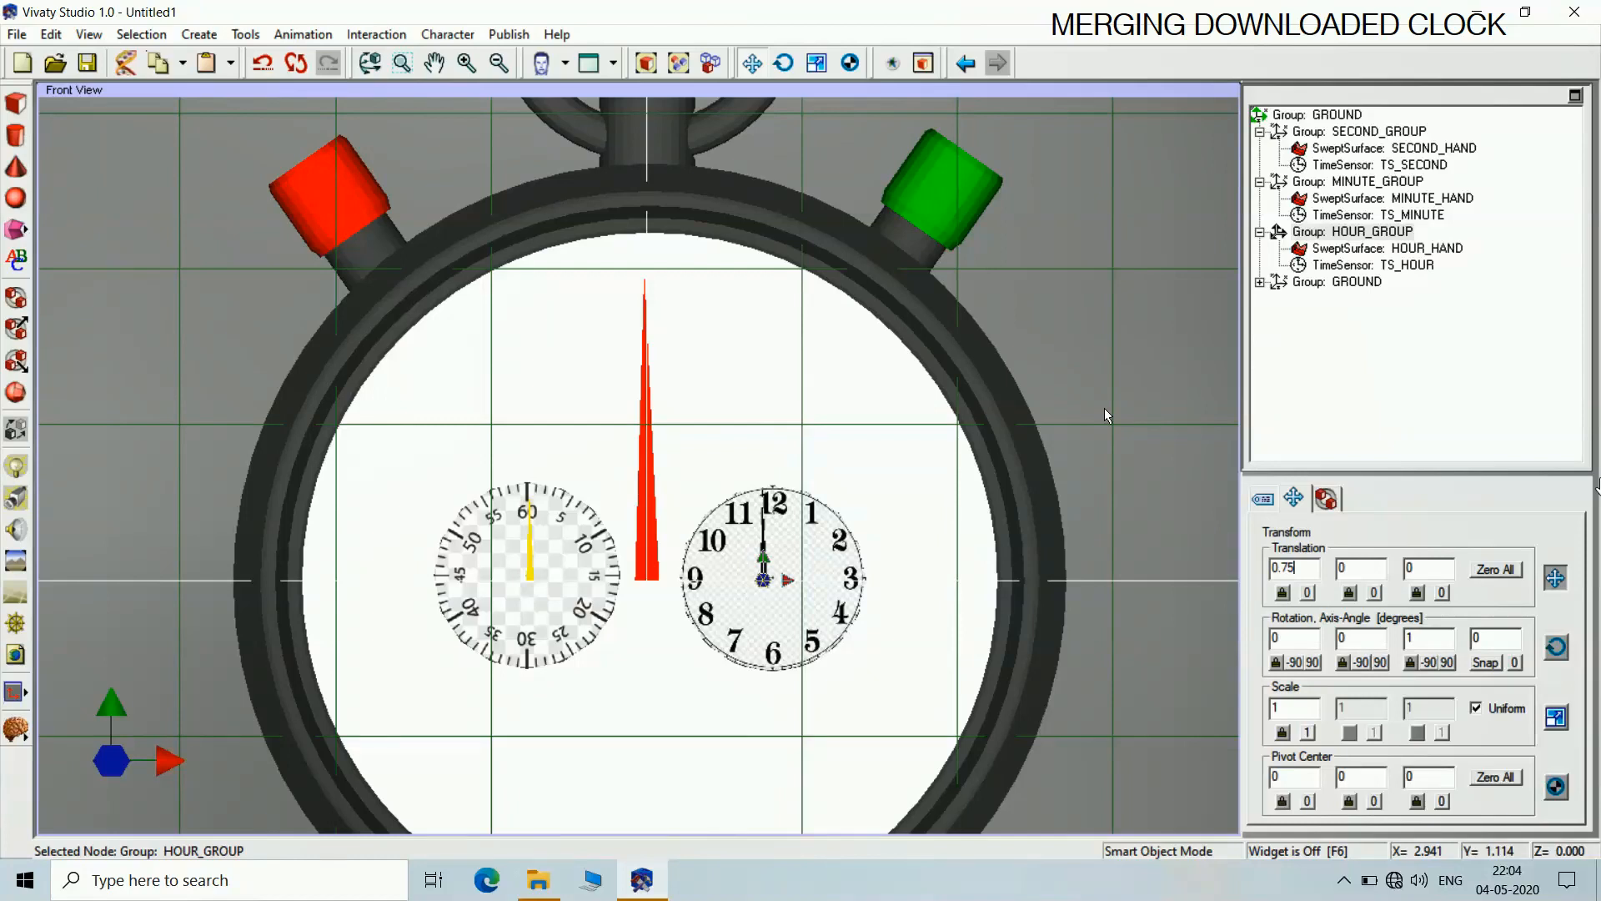
left_click(1343, 883)
left_click(1183, 728)
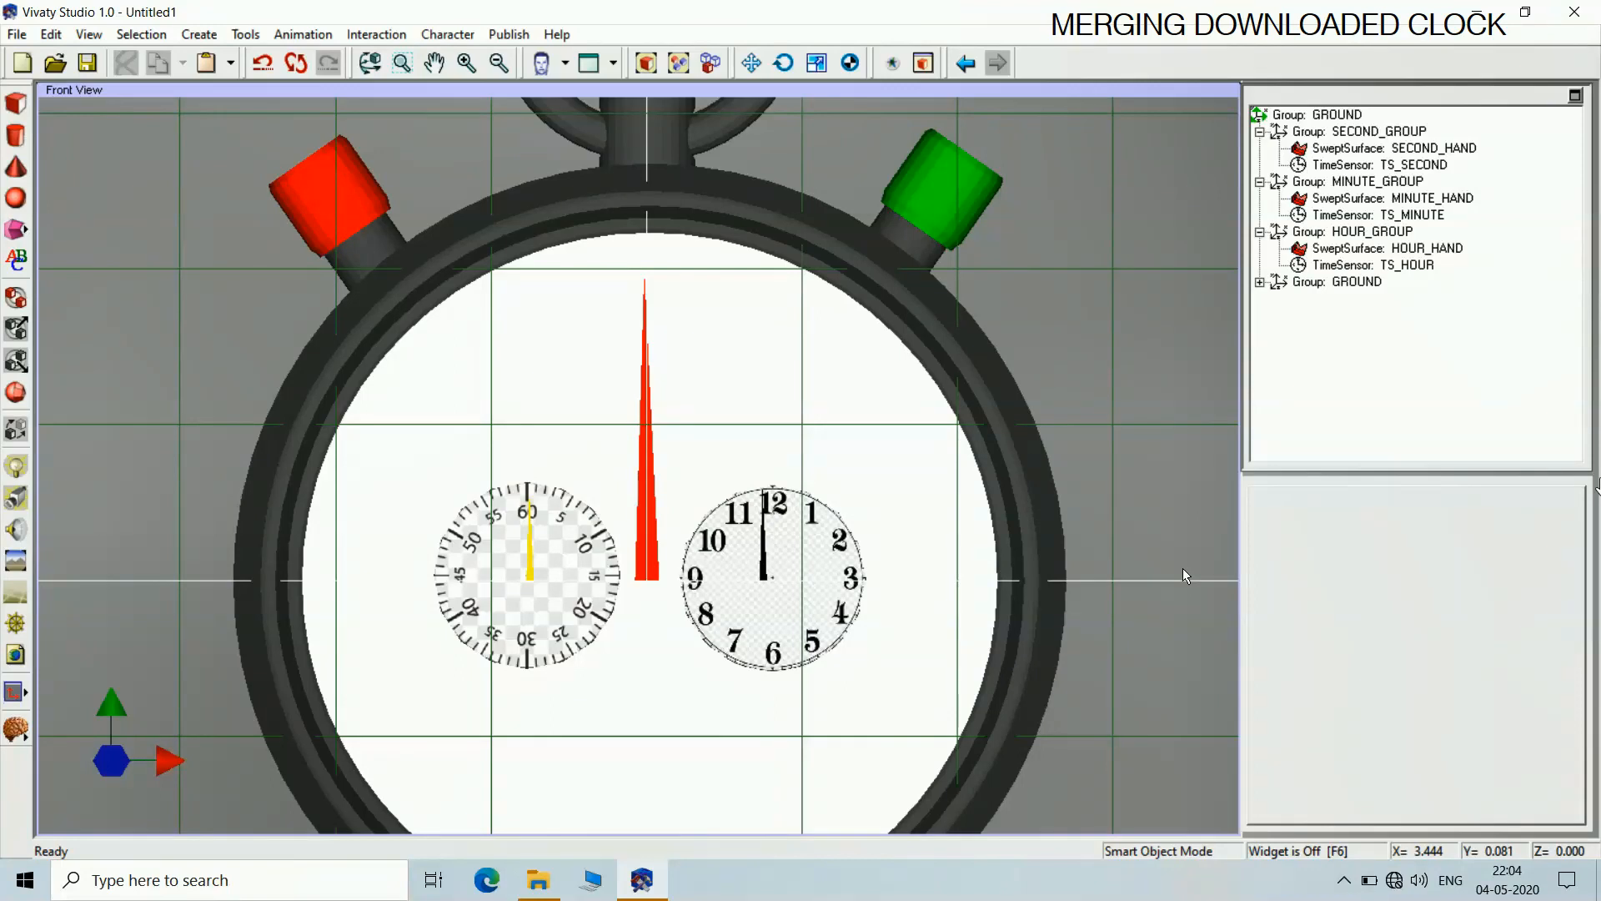
Set the X translation of HOUR_GROUP to 0.80, centring the black hand on the 12-hour dial, and deselect the group
left_click(1260, 282)
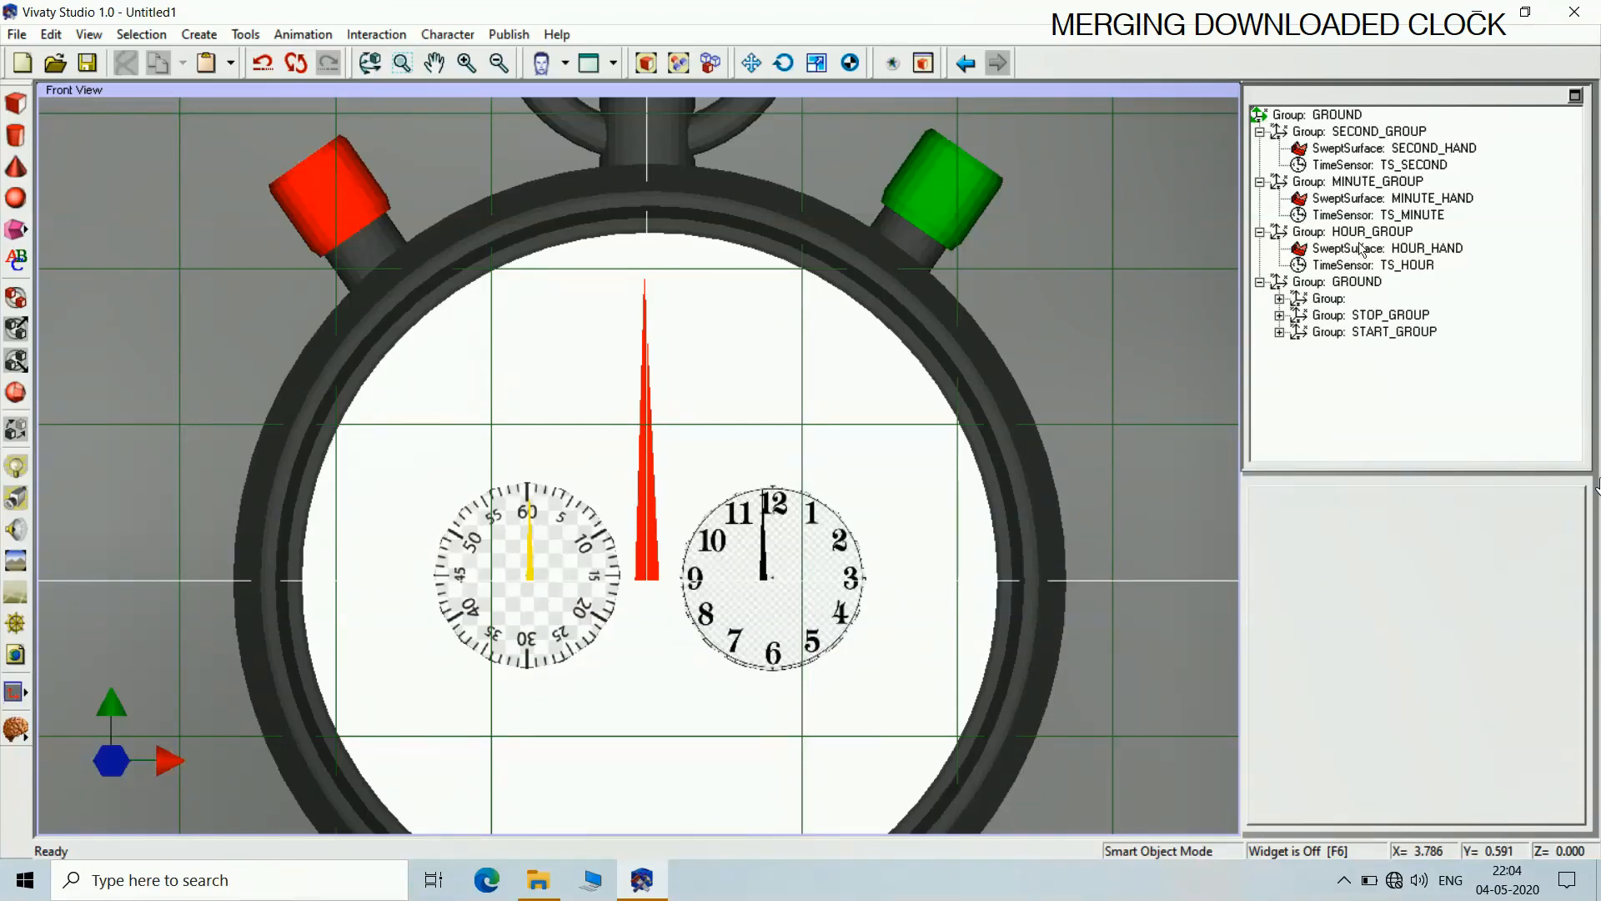
left_click(1359, 232)
left_click(1297, 567)
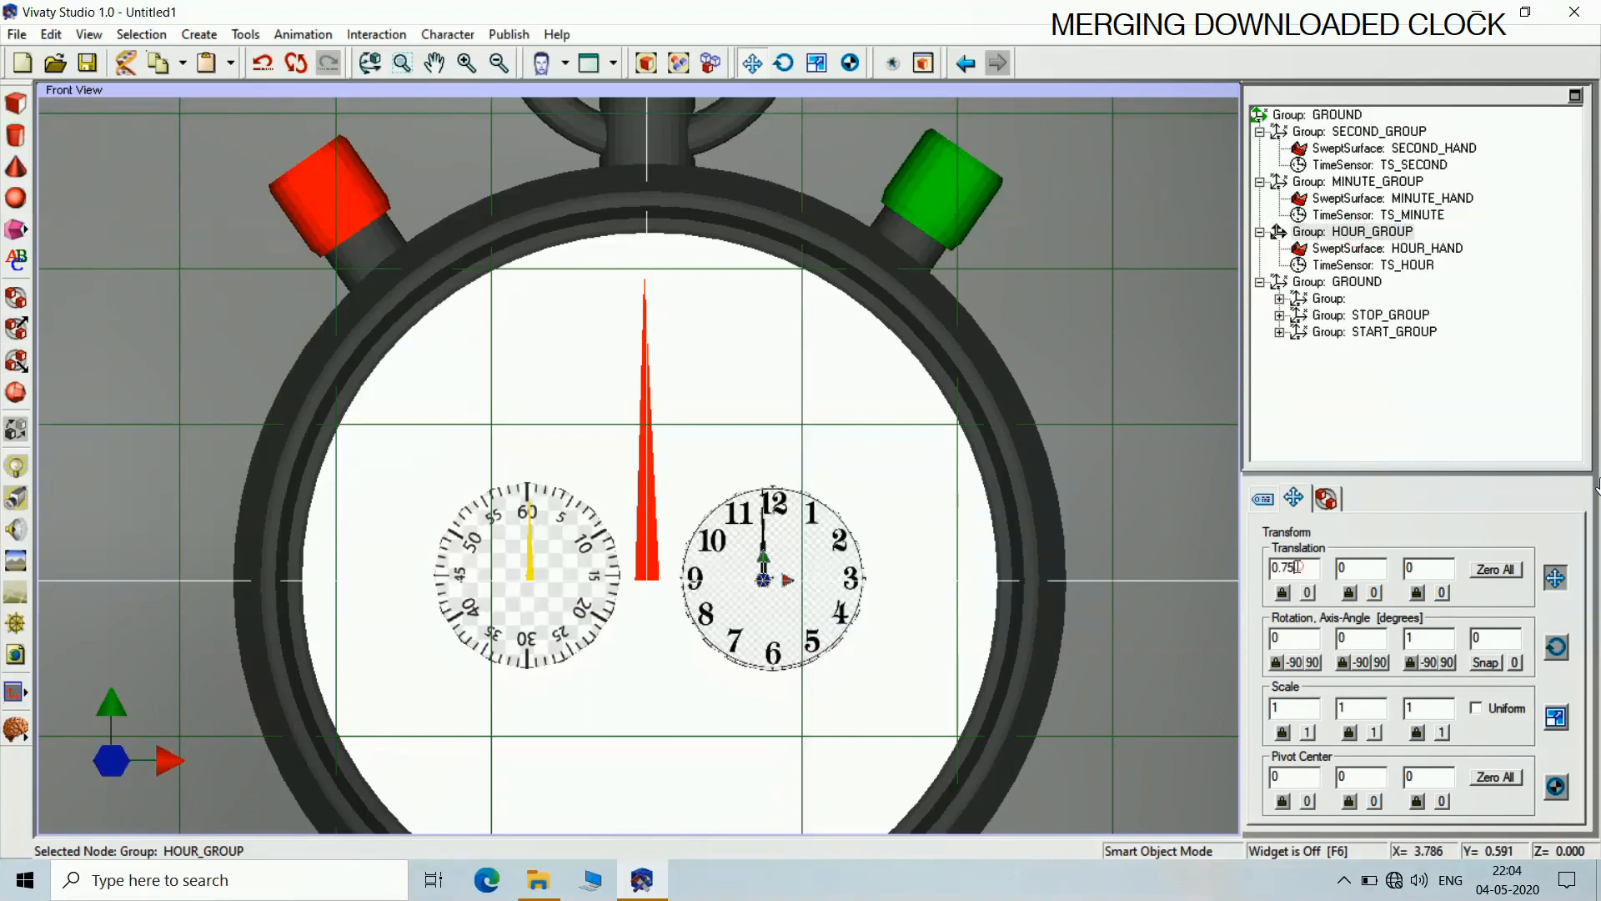
left_click_drag(1297, 568, 1281, 567)
type("80")
key("Return")
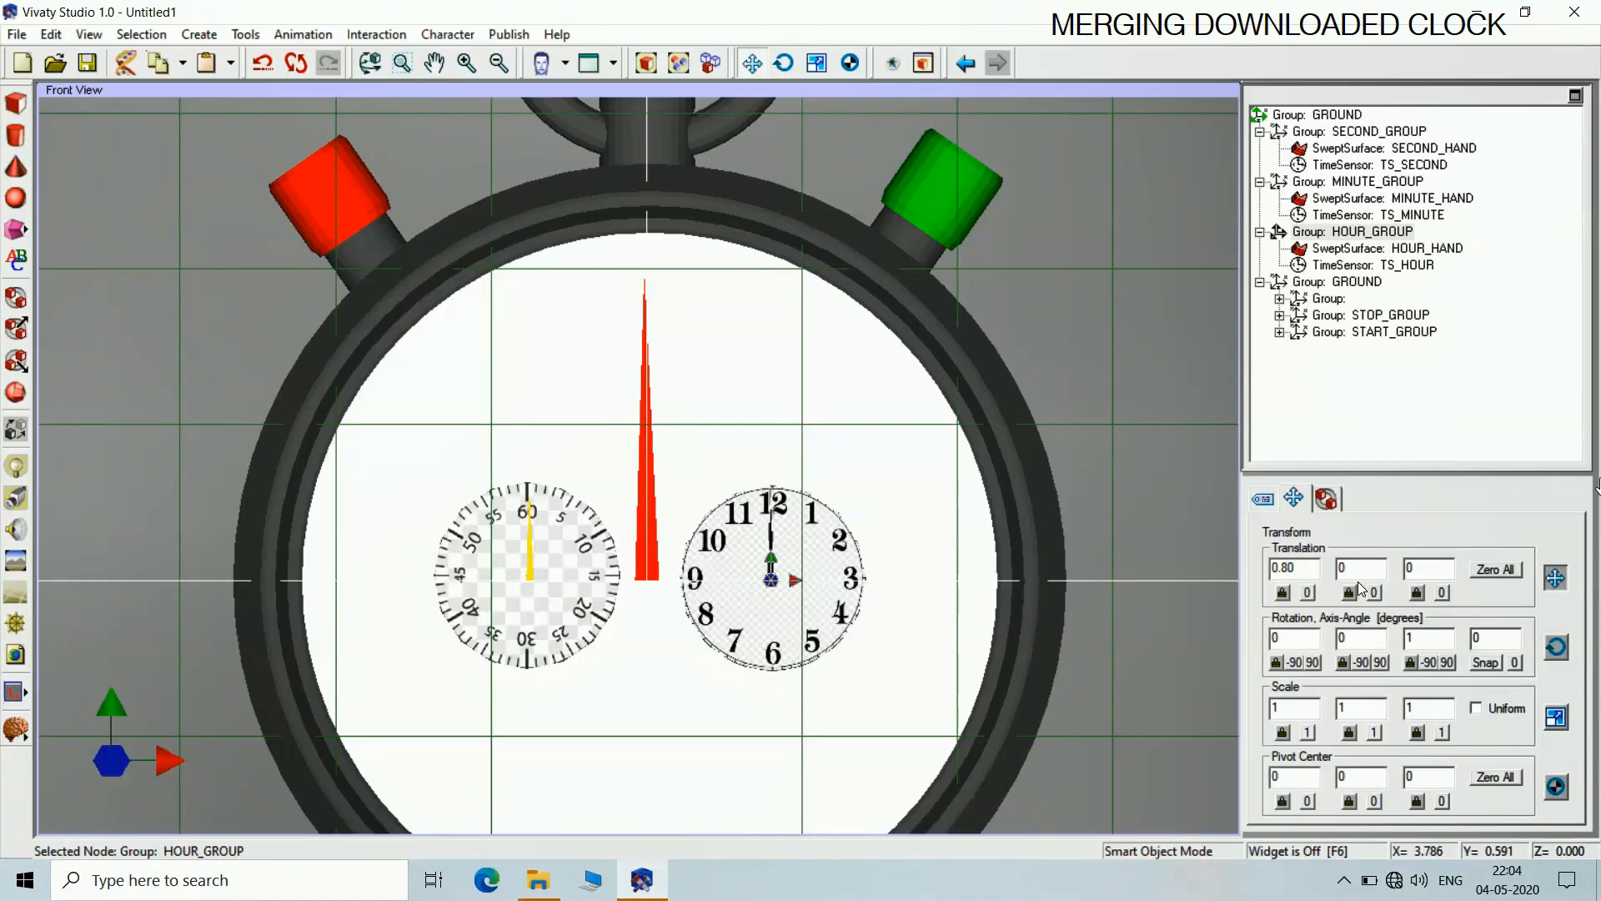
left_click(1152, 507)
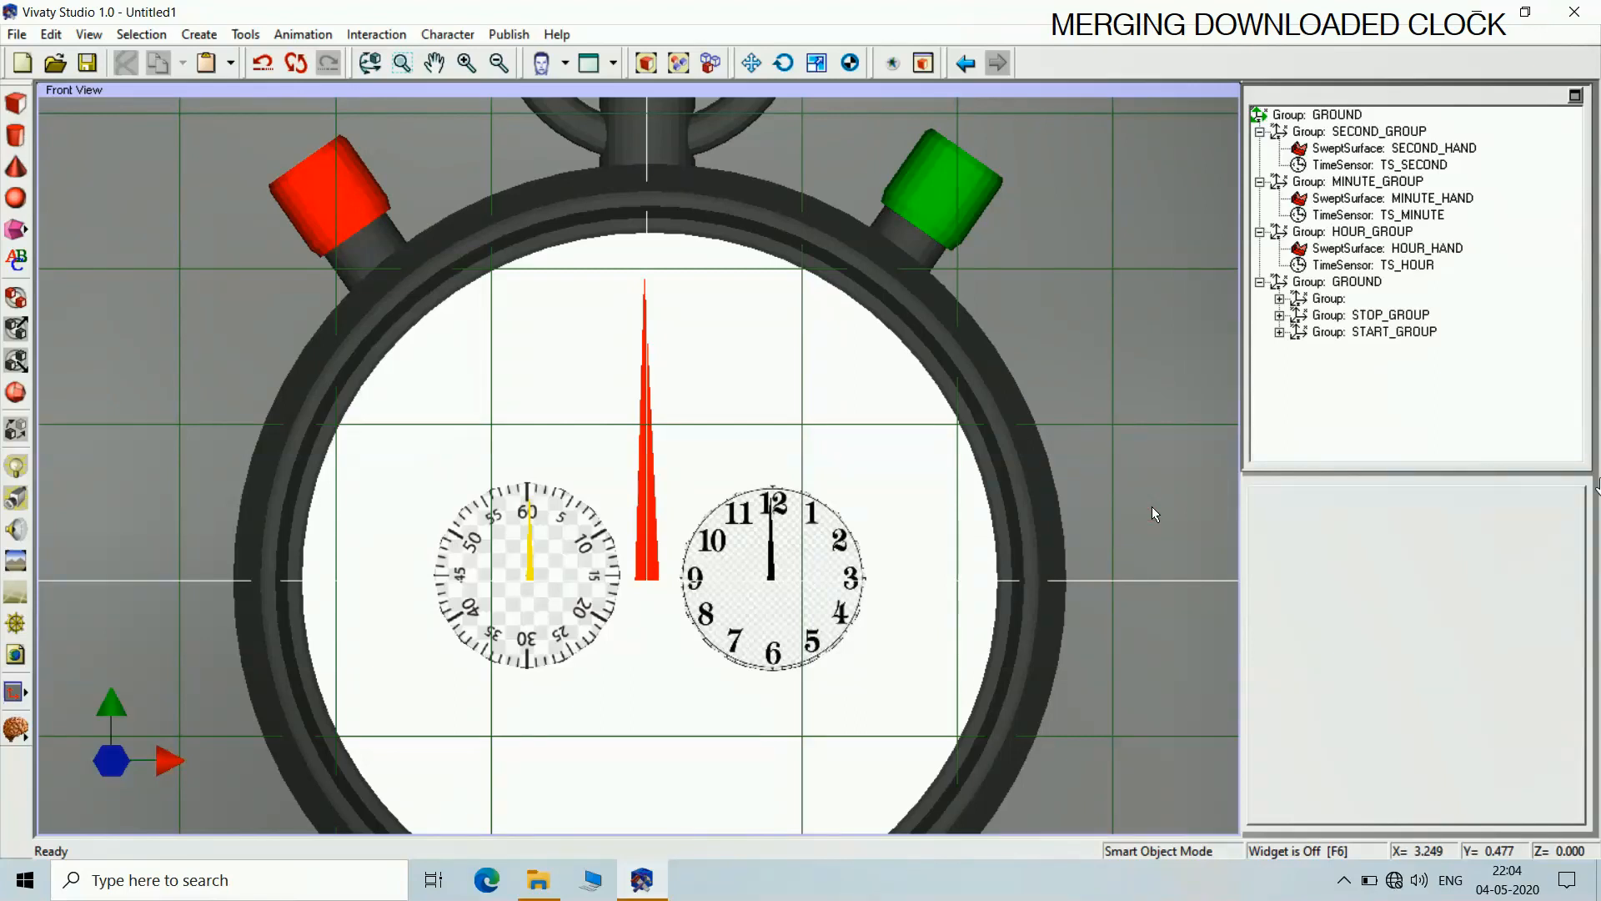
left_click(1147, 352)
Return to the four-view layout and apply Wireframe Display to all windows
double_click(712, 87)
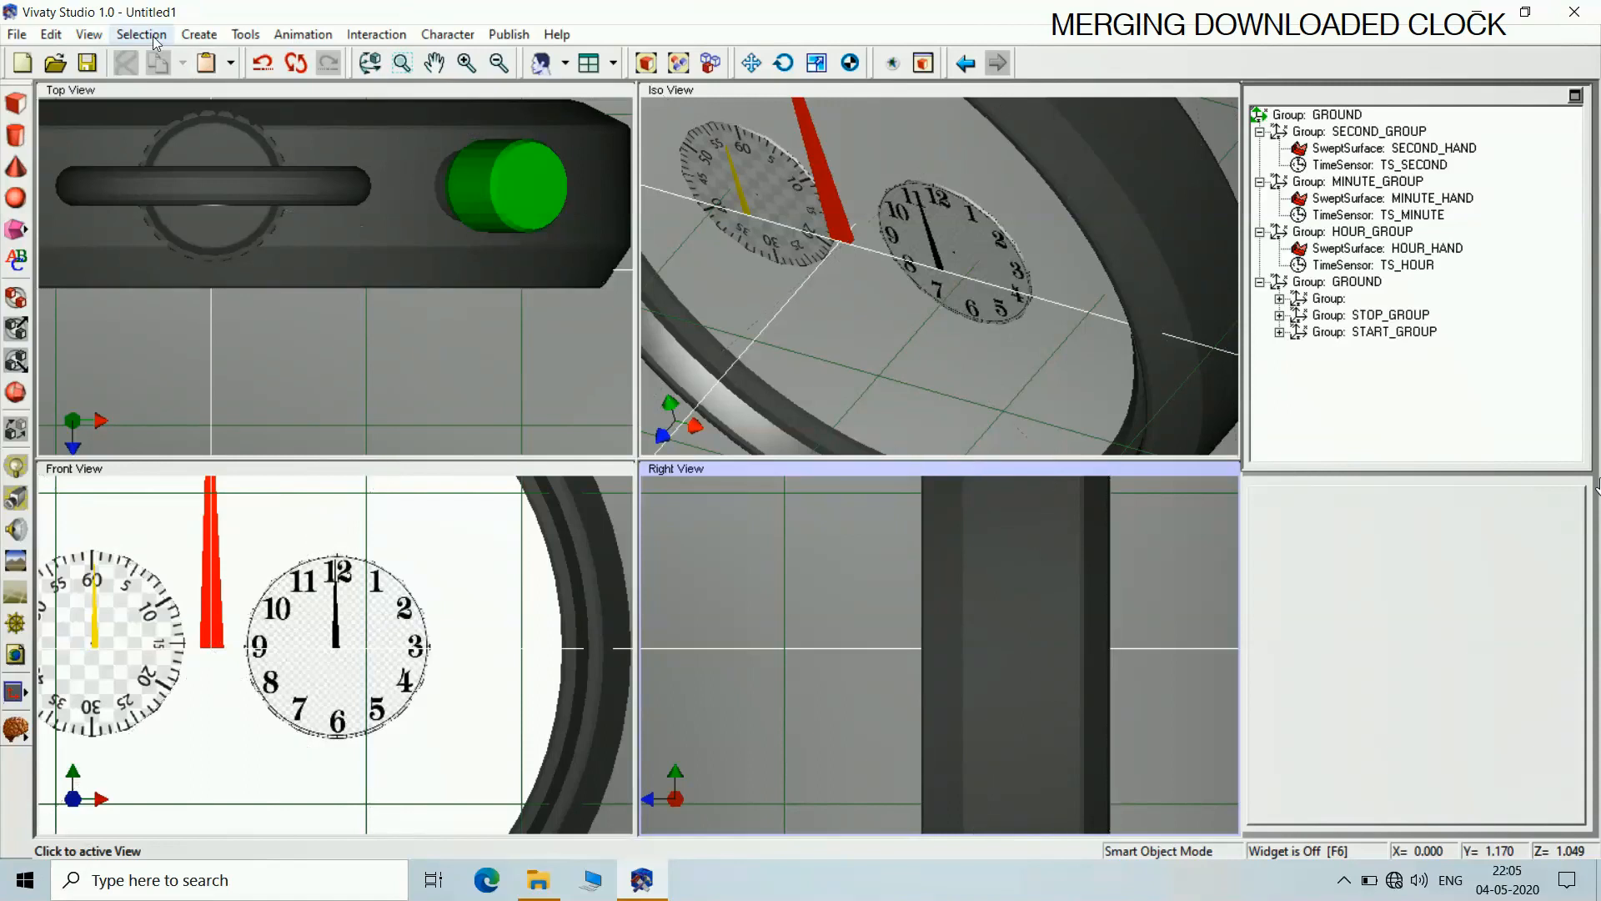
left_click(88, 35)
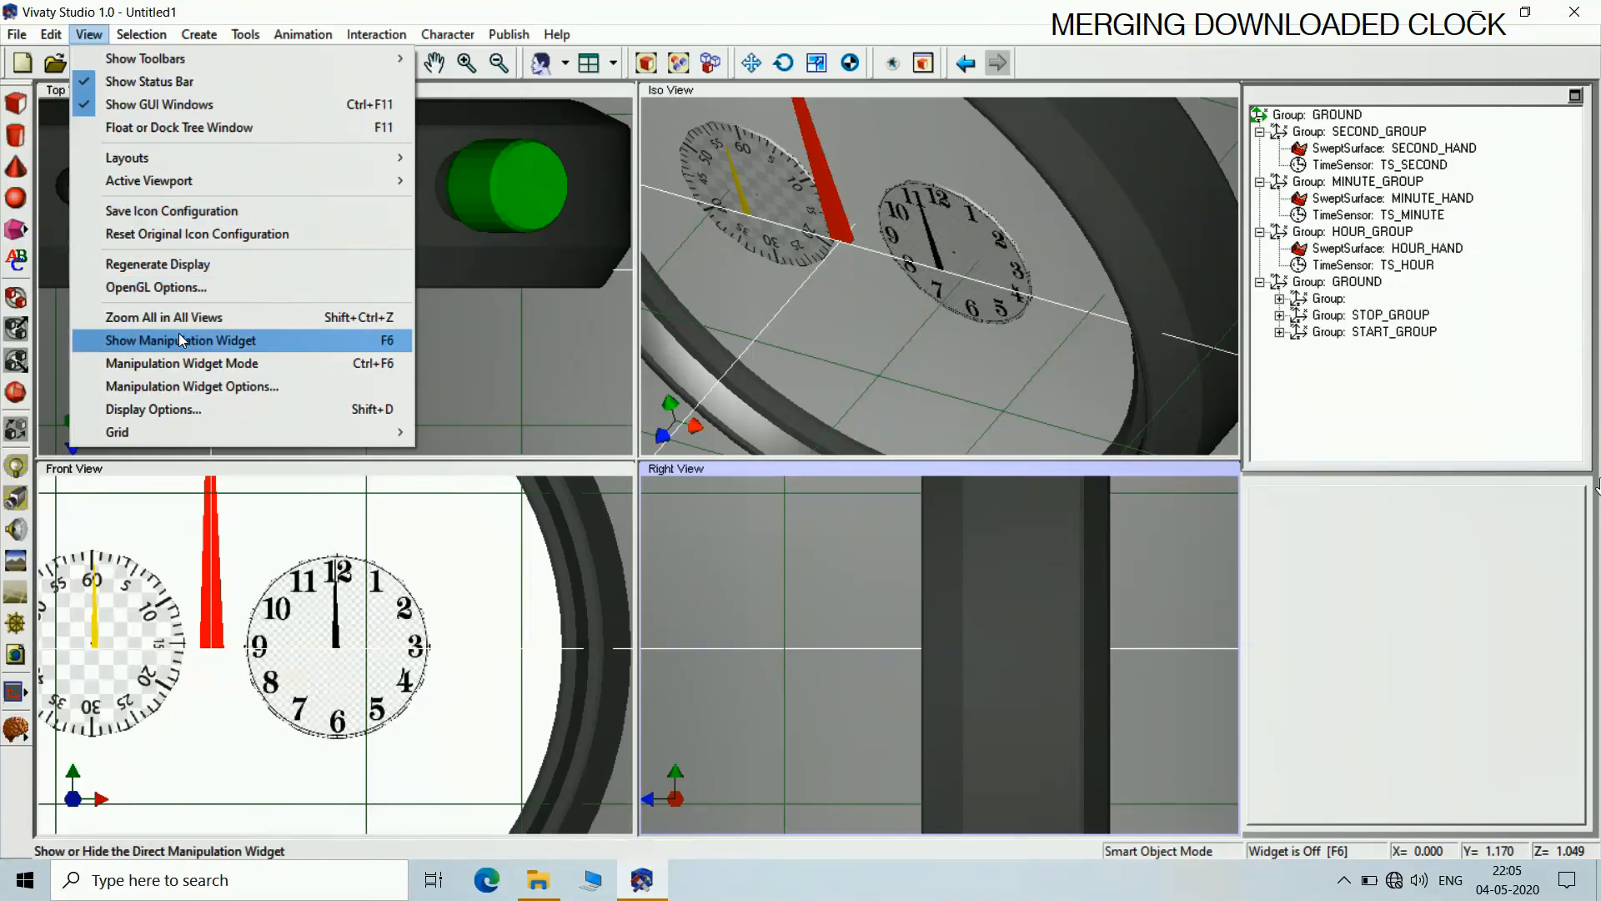
left_click(221, 410)
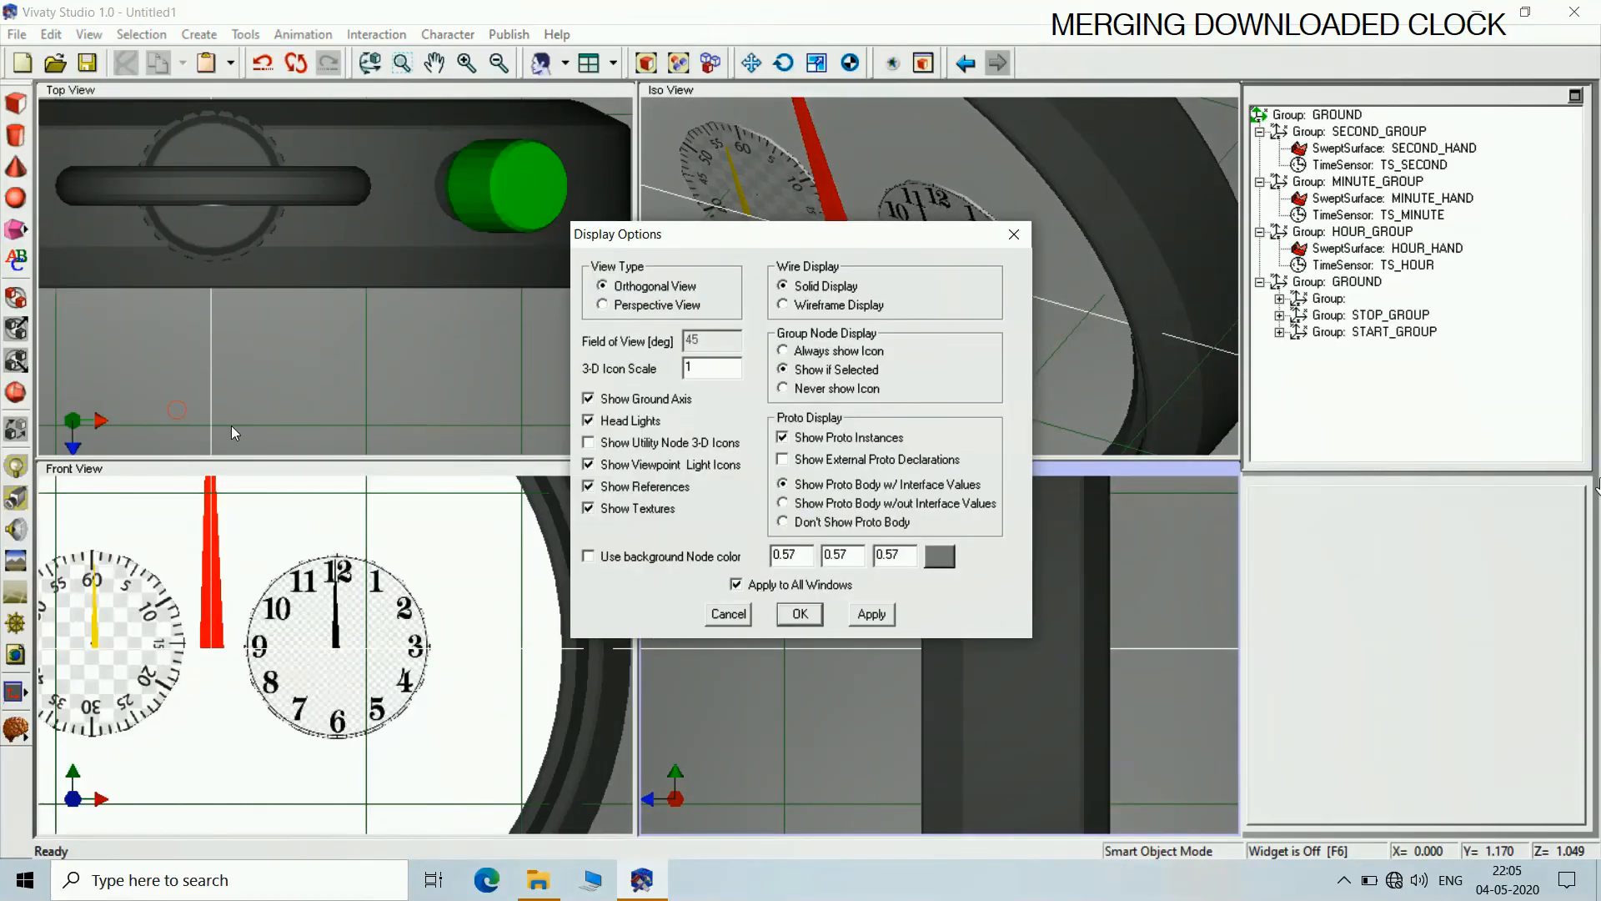
left_click(839, 304)
left_click(872, 613)
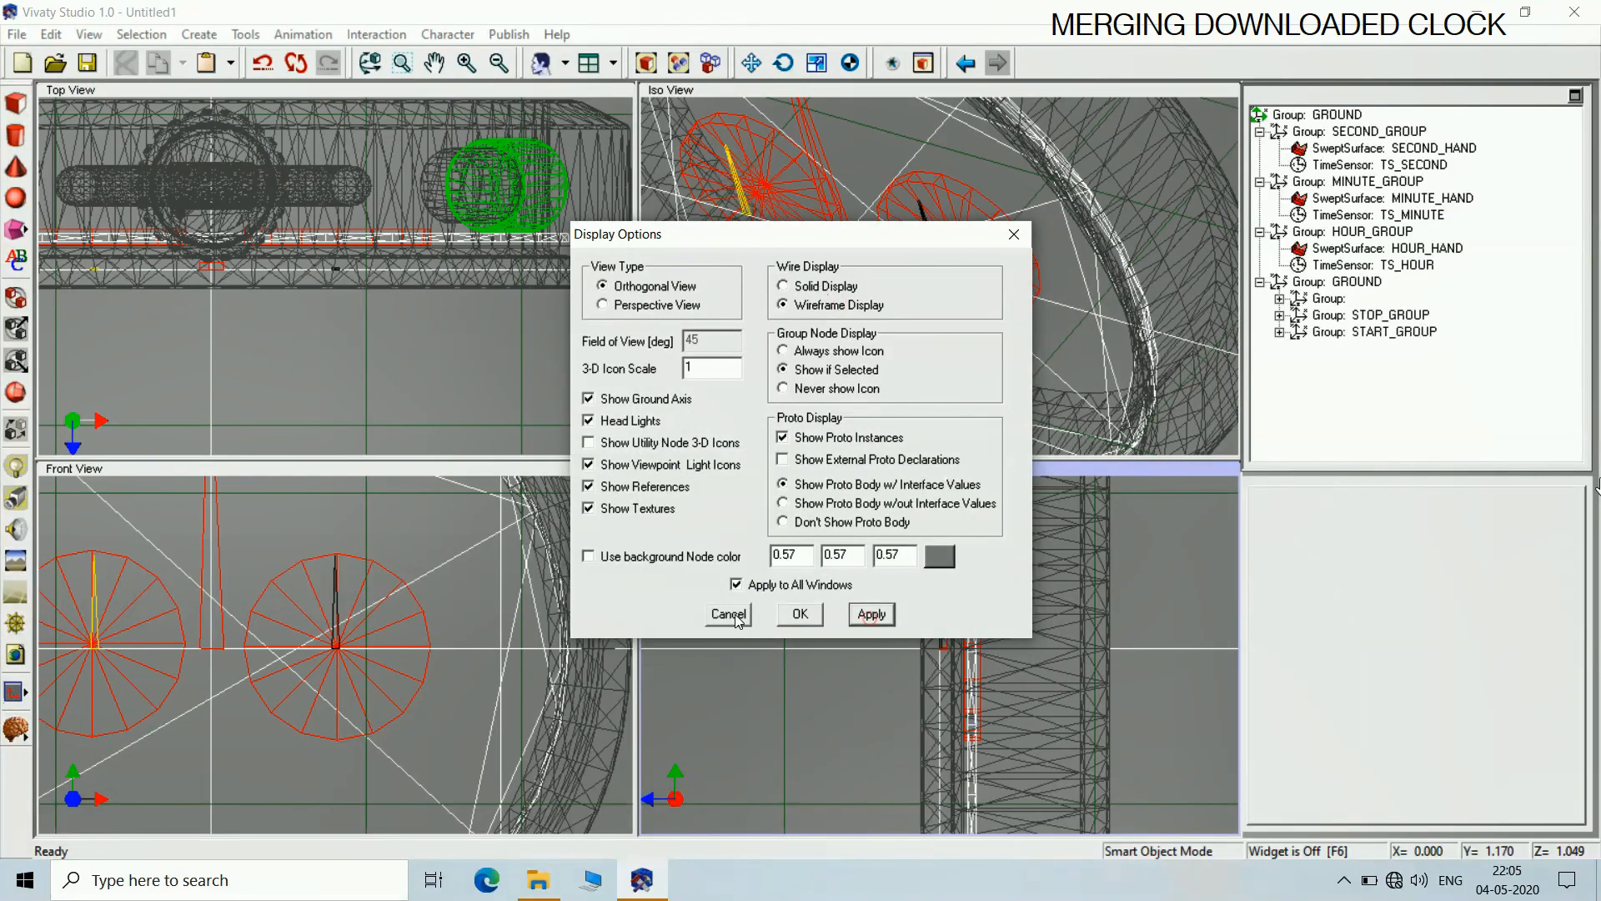
left_click(729, 614)
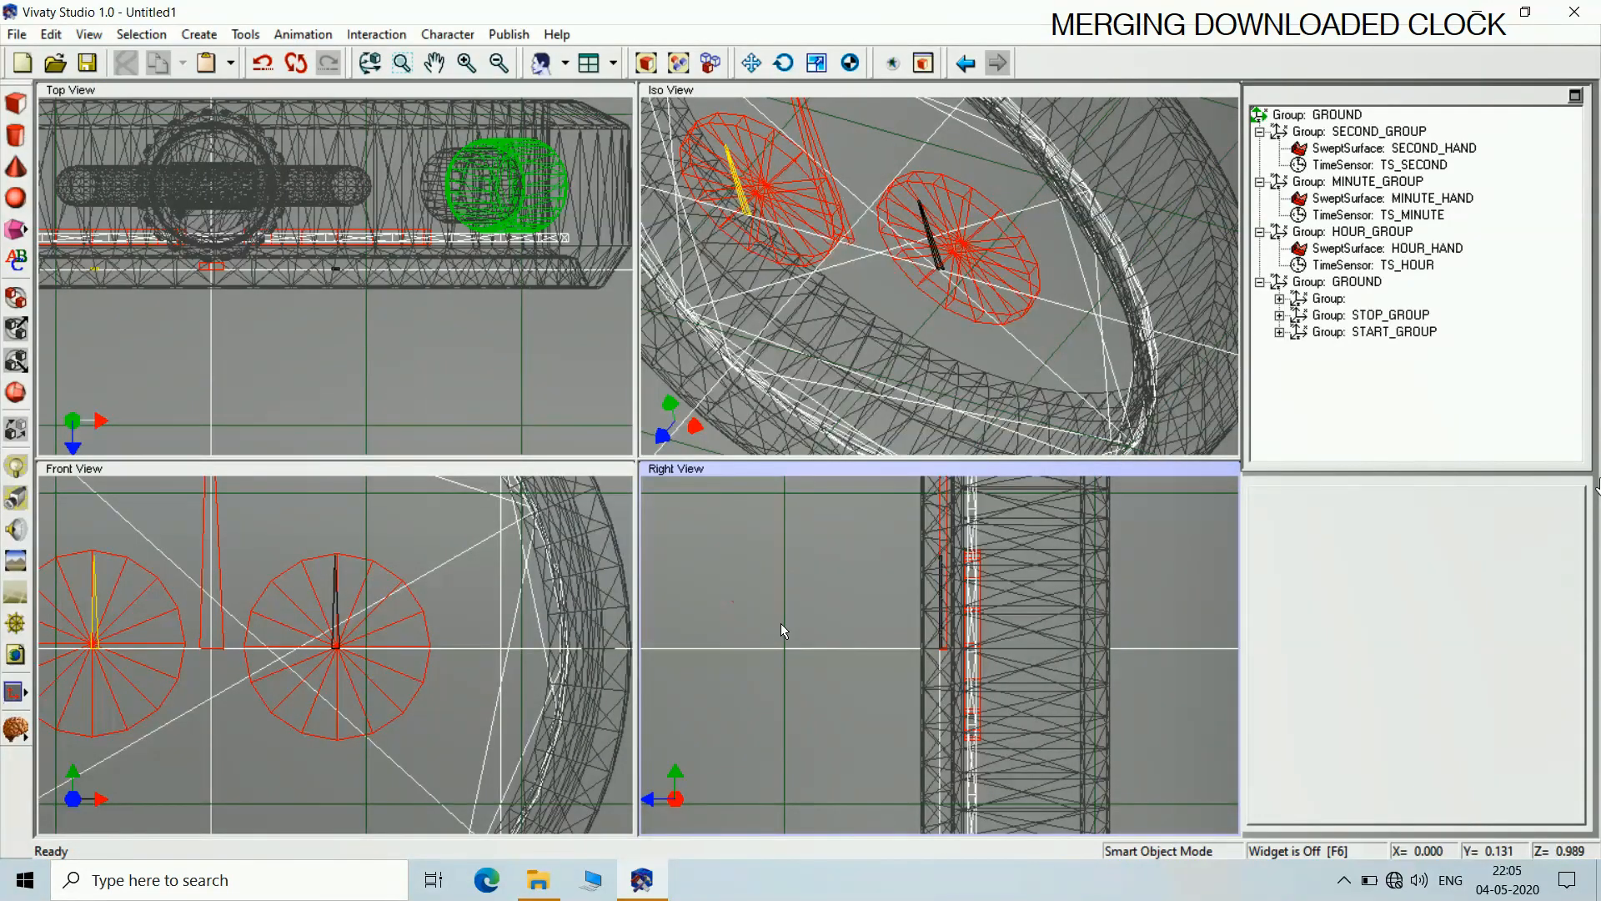
Inspect the wireframe stopwatch in the Right View and zoom out the Front, Iso, Top and Right views to see the whole model
left_click_drag(781, 627, 780, 620)
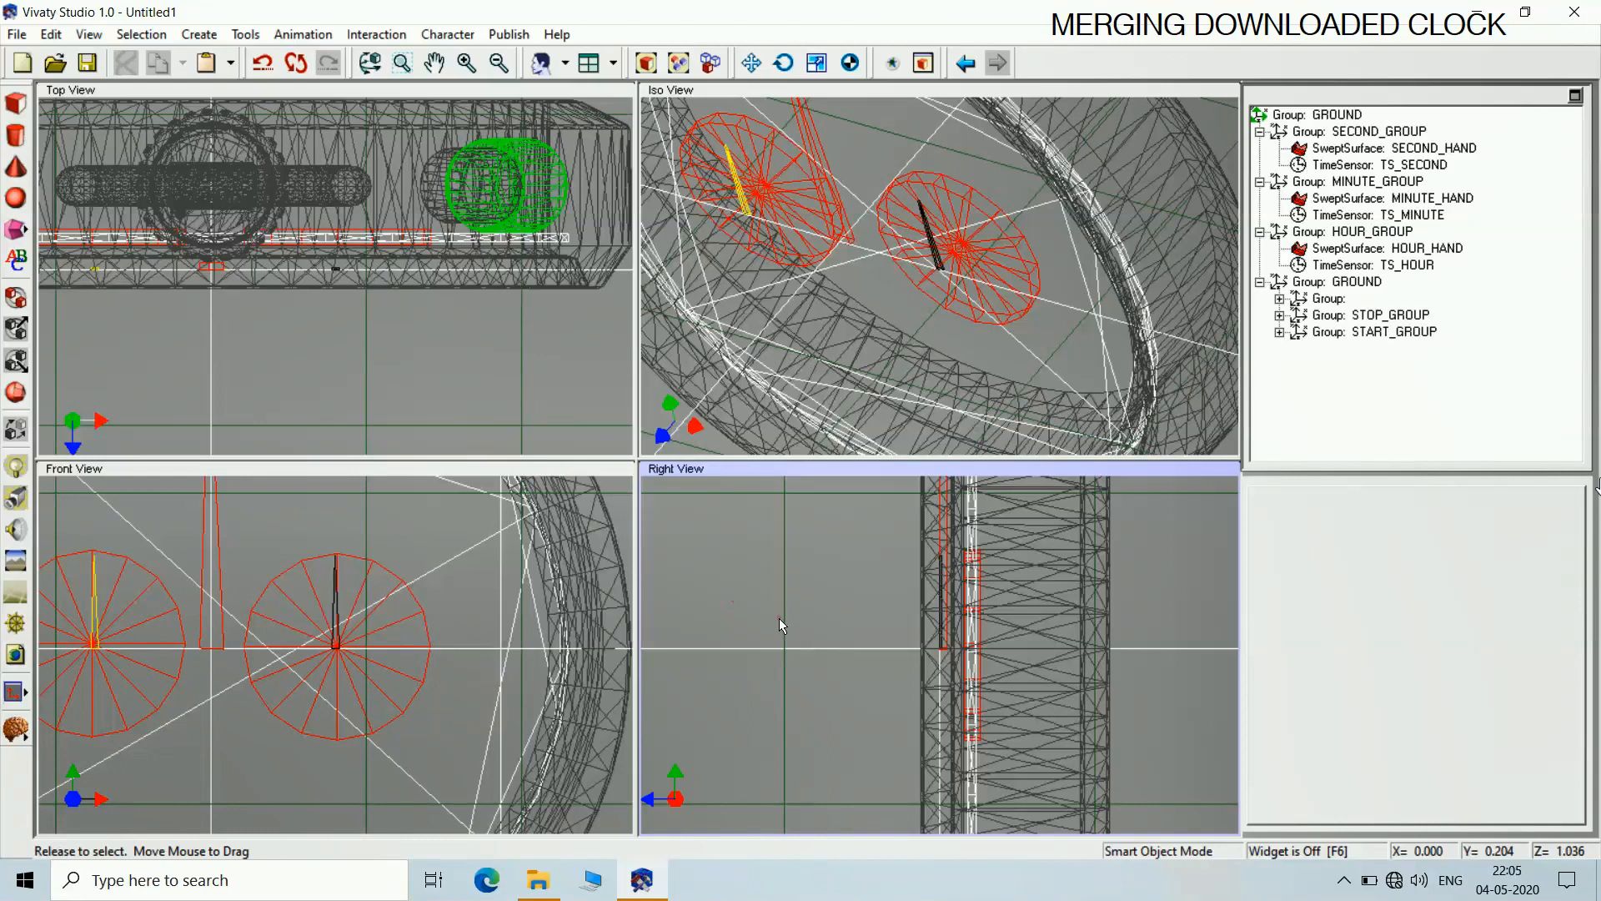
double_click(759, 468)
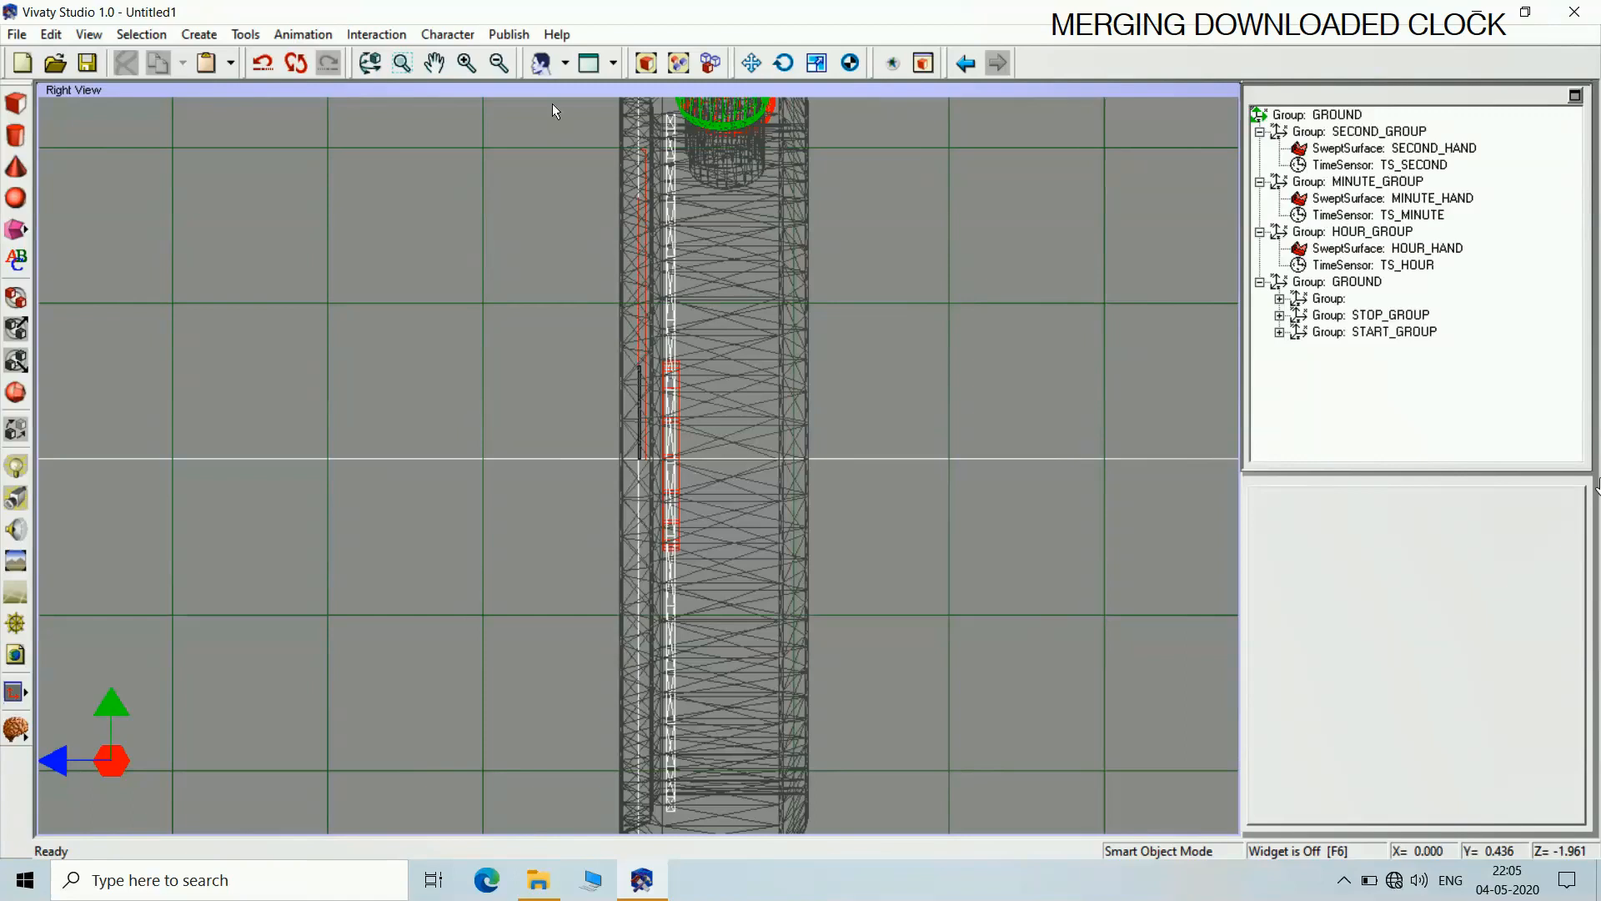
double_click(552, 104)
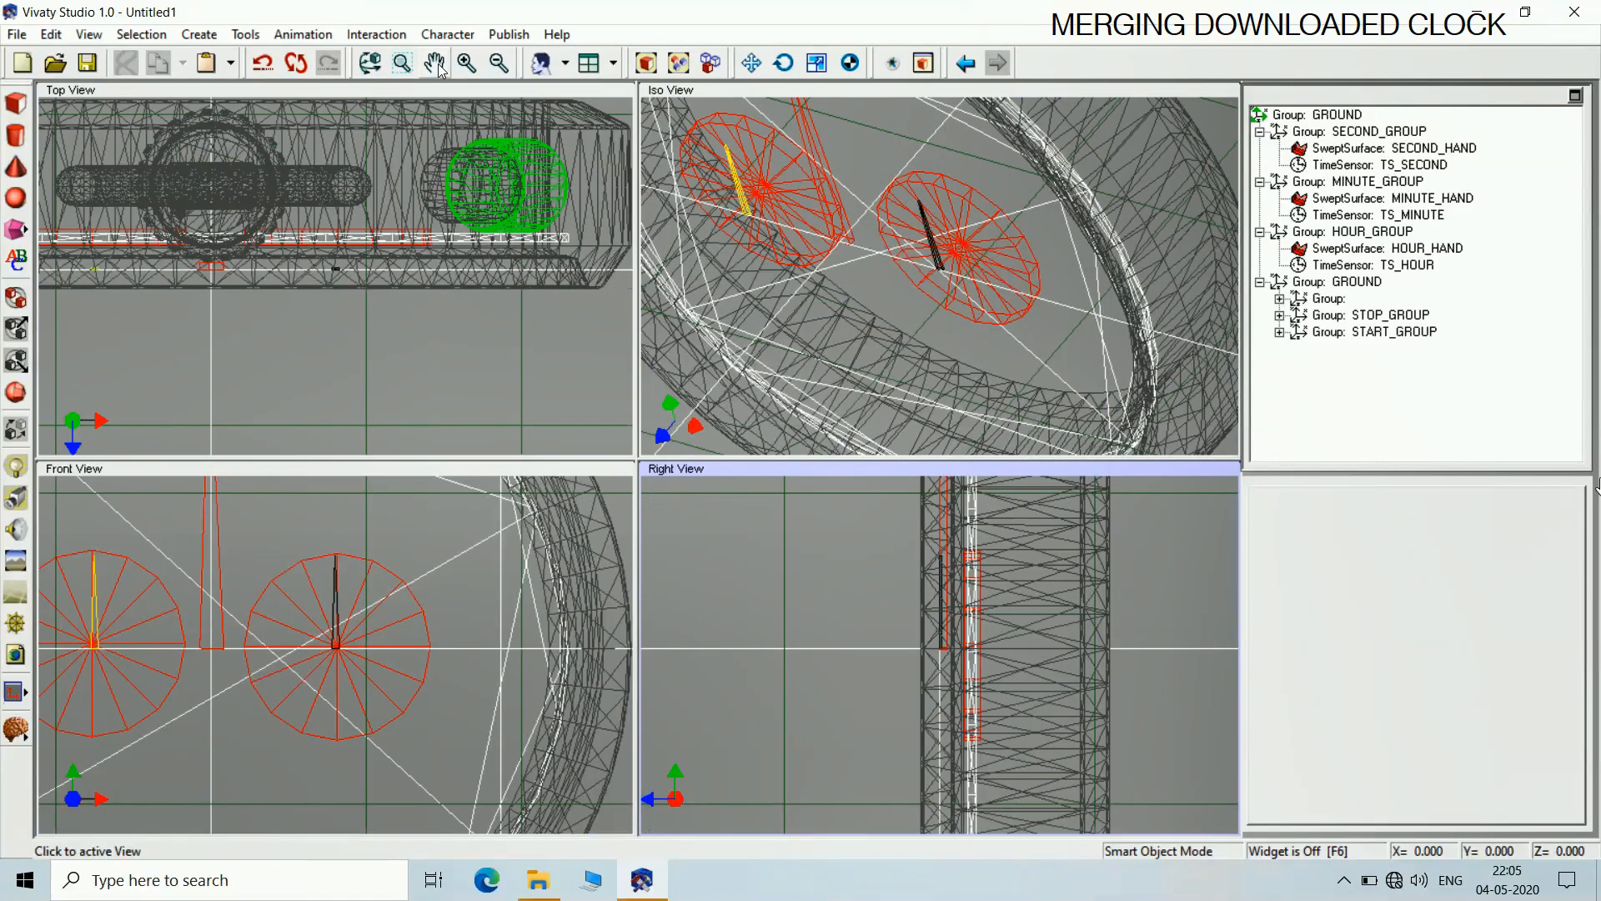
left_click(478, 473)
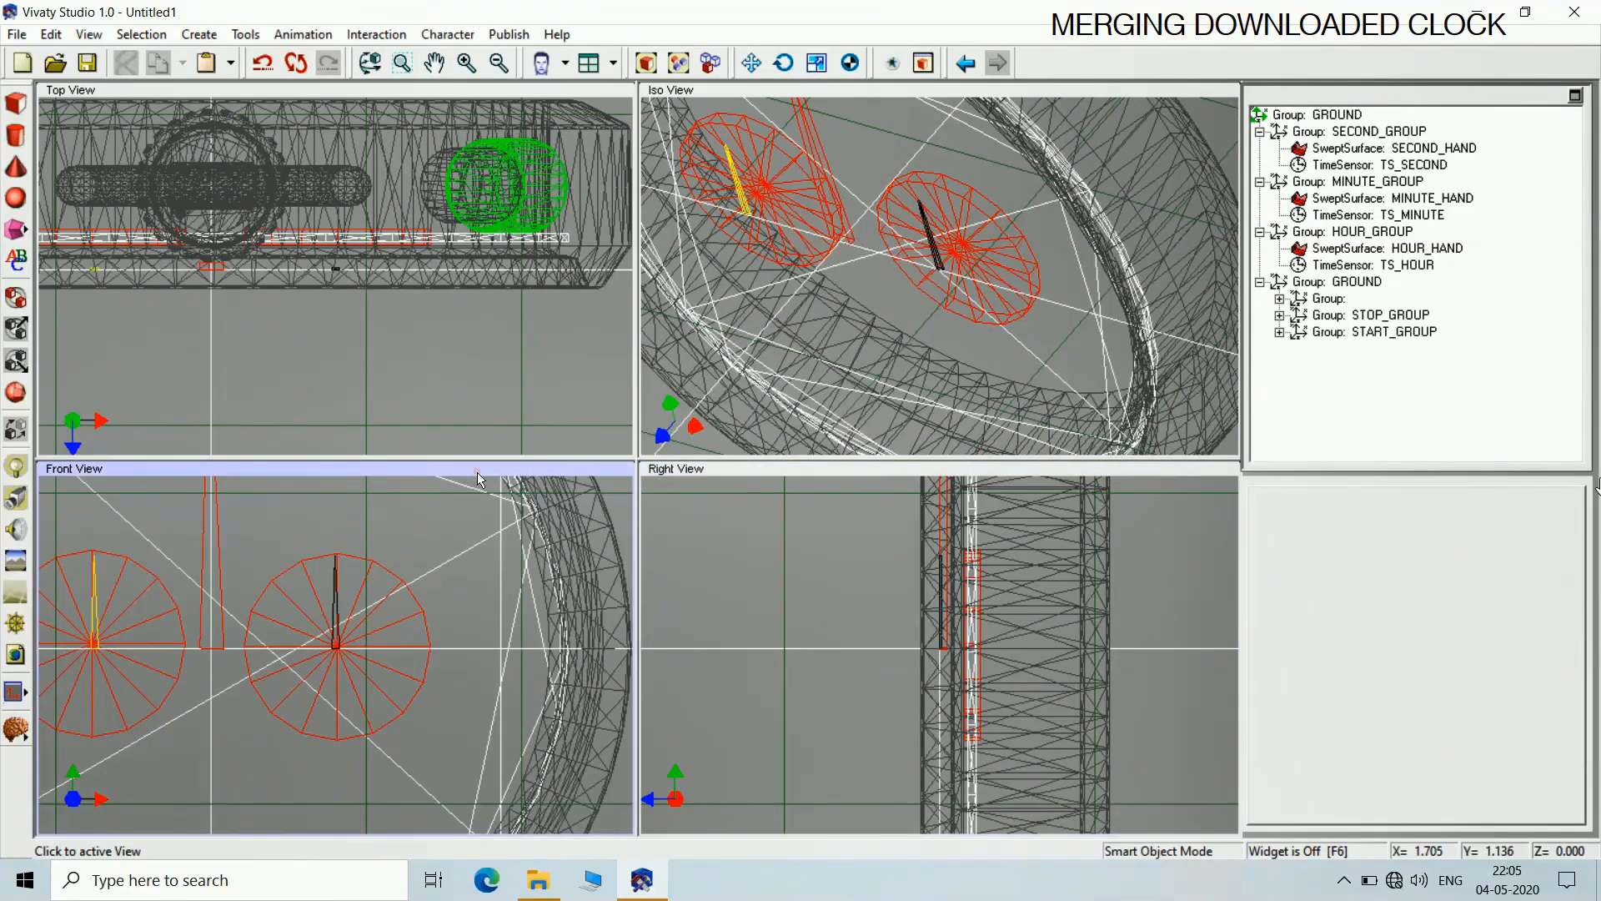
scroll(480, 479, "down", 4)
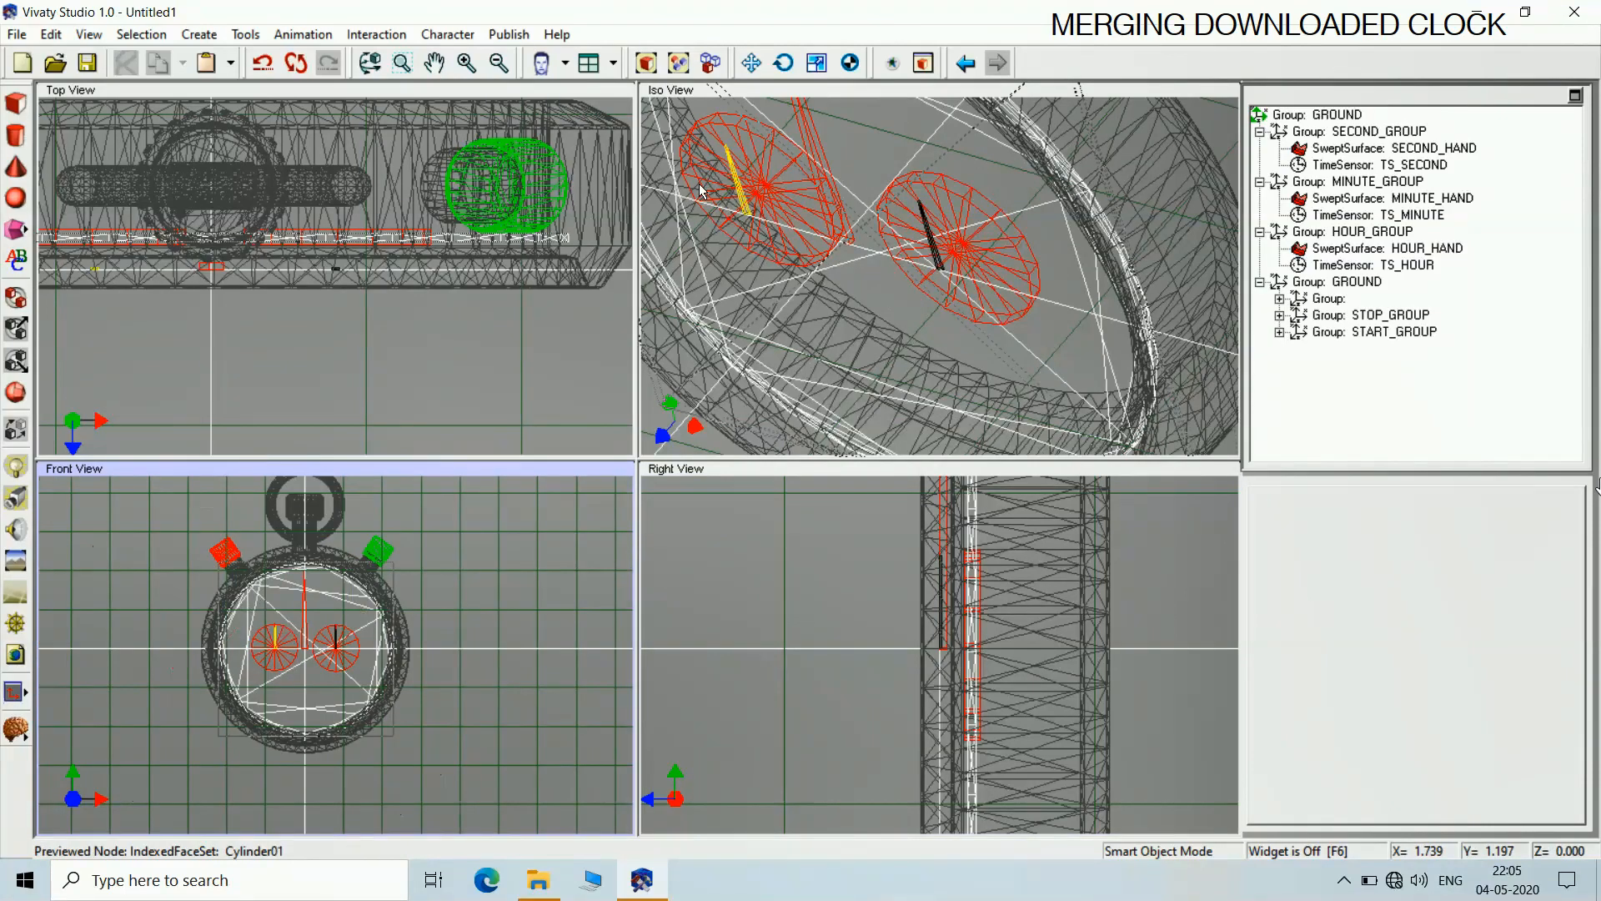
left_click(750, 88)
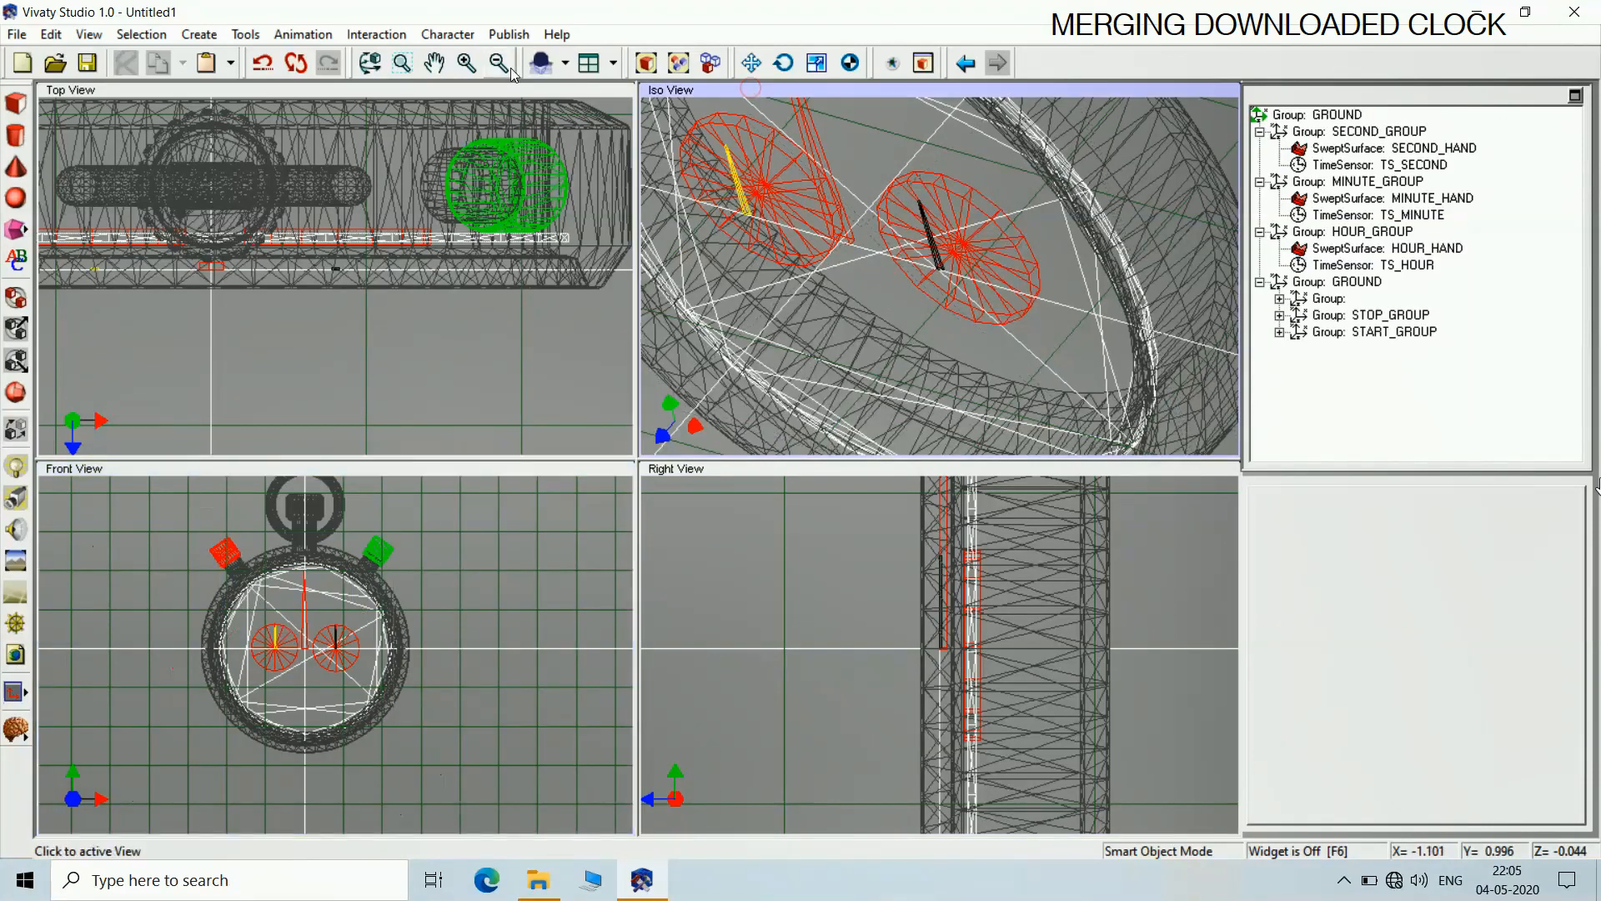
left_click(507, 66)
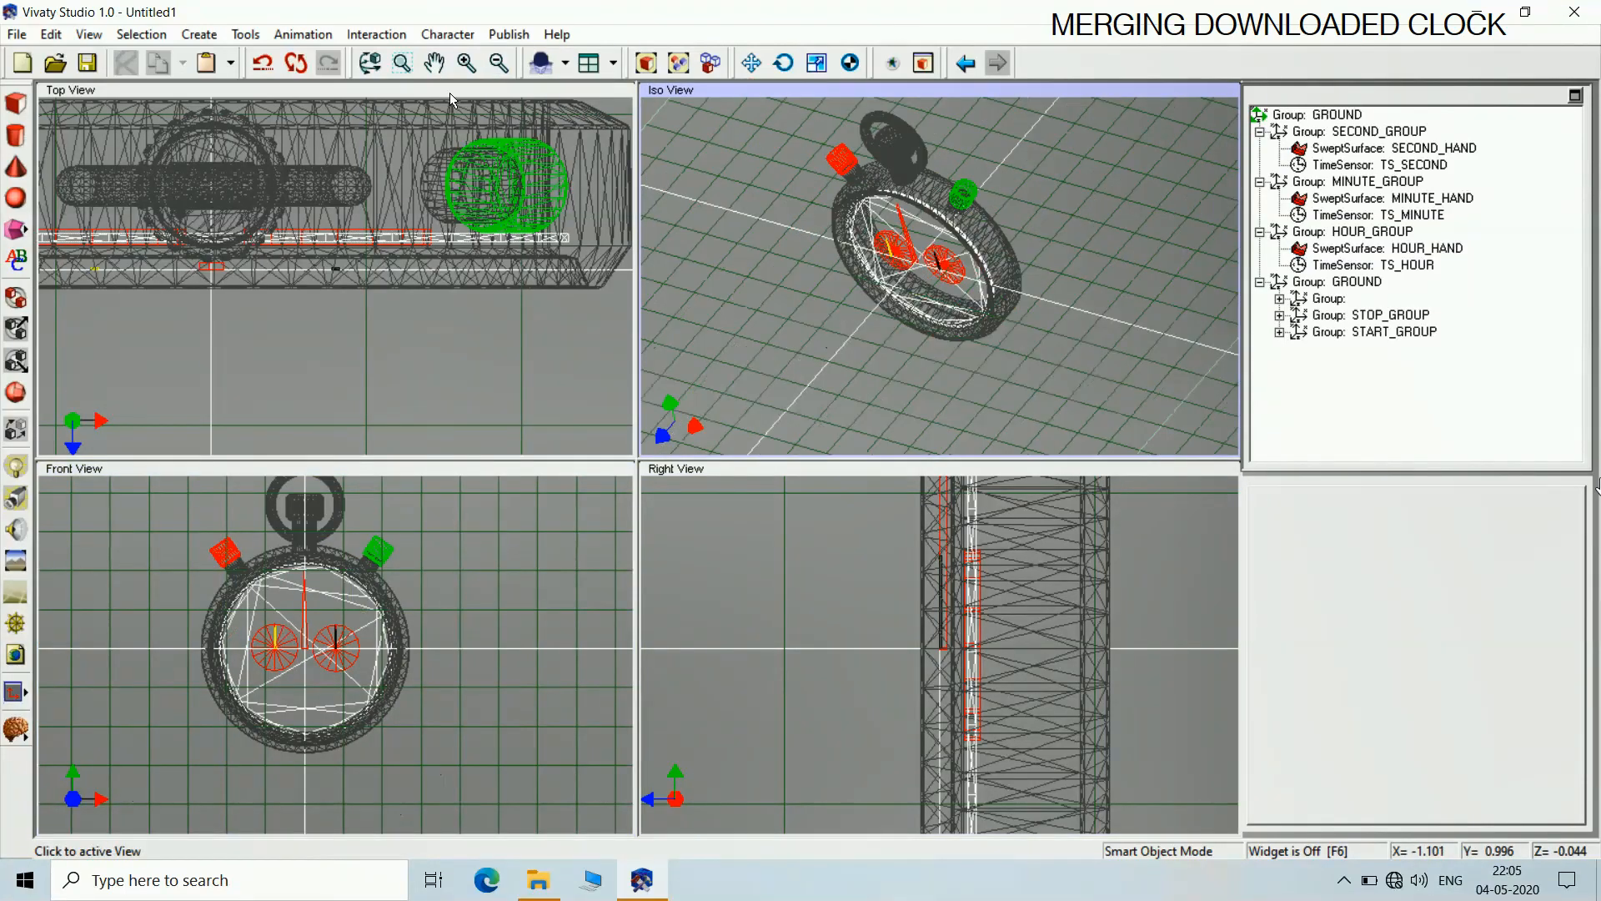
left_click(450, 96)
left_click(498, 63)
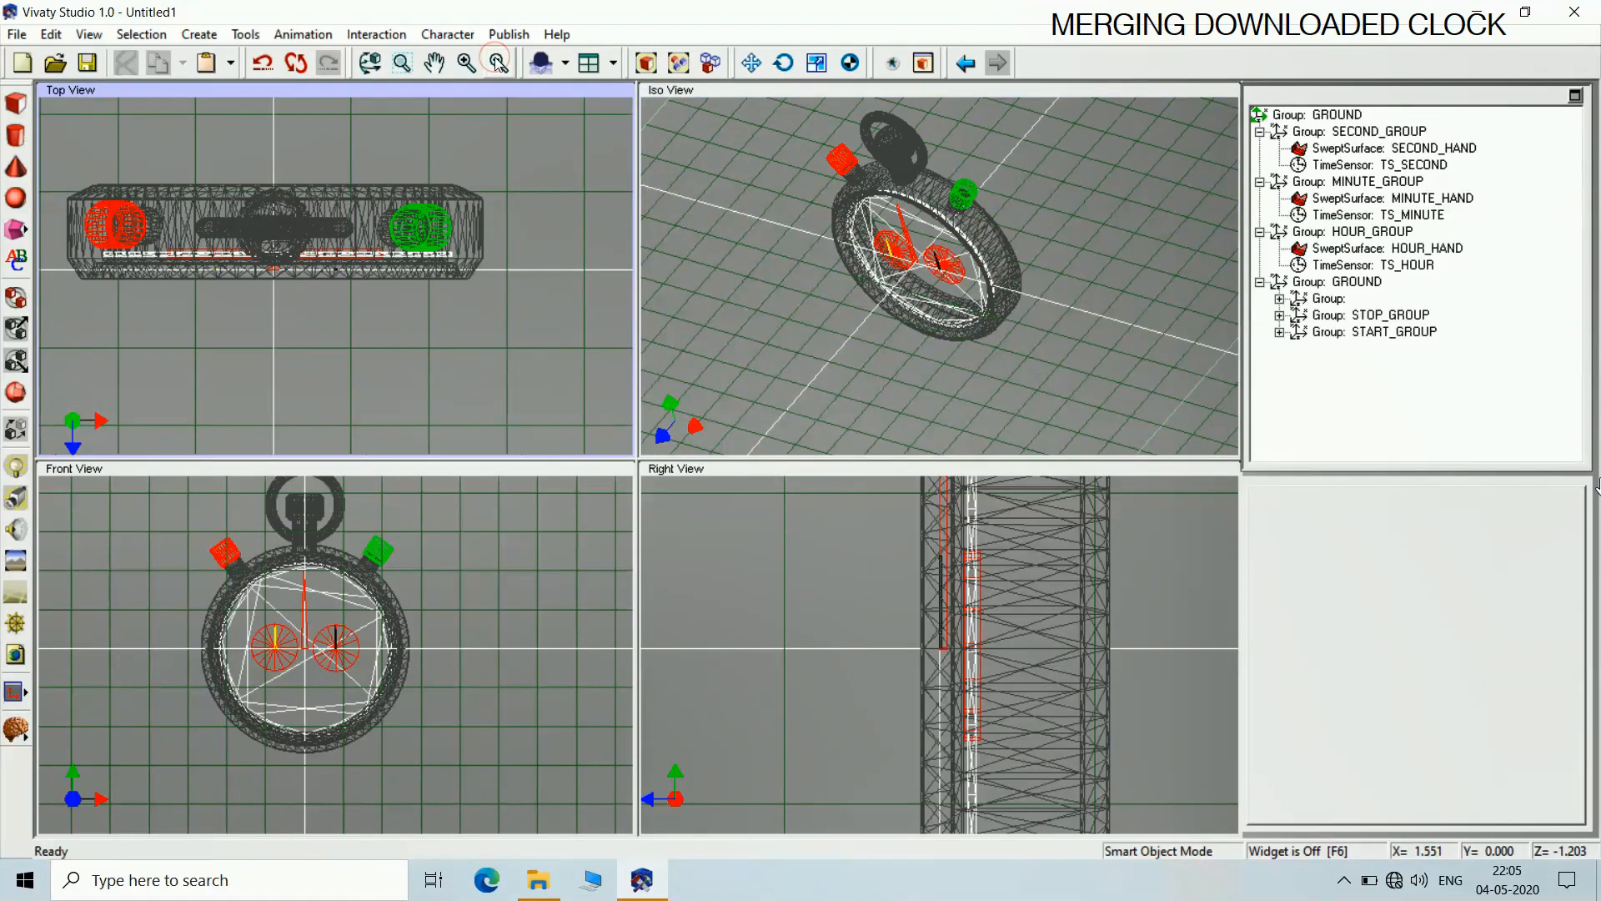
left_click(805, 469)
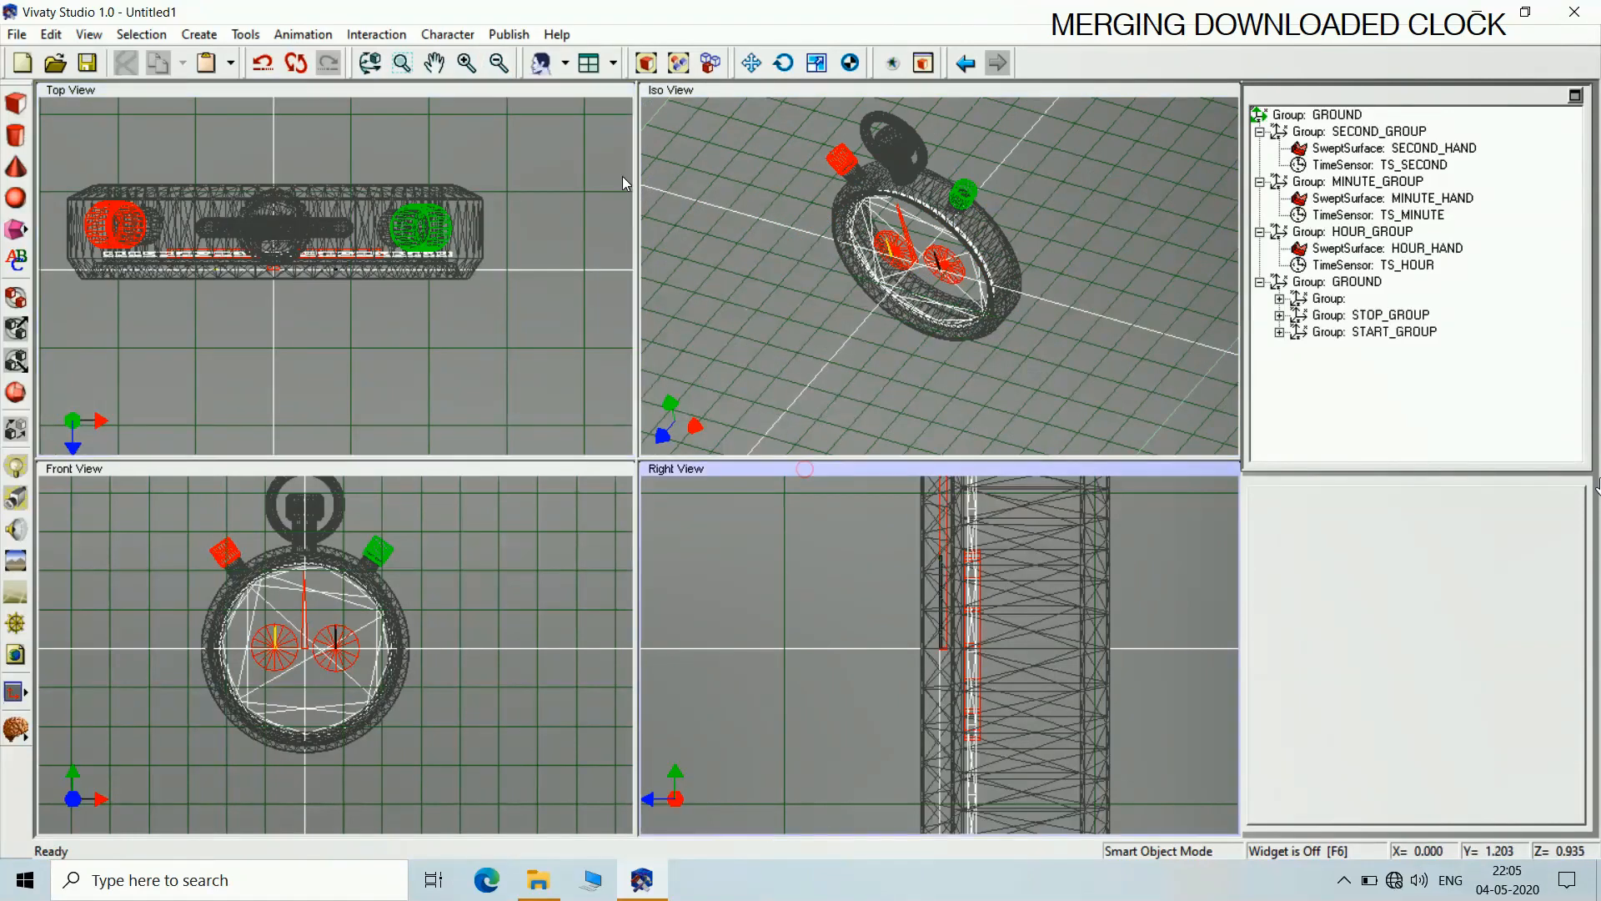
left_click(498, 63)
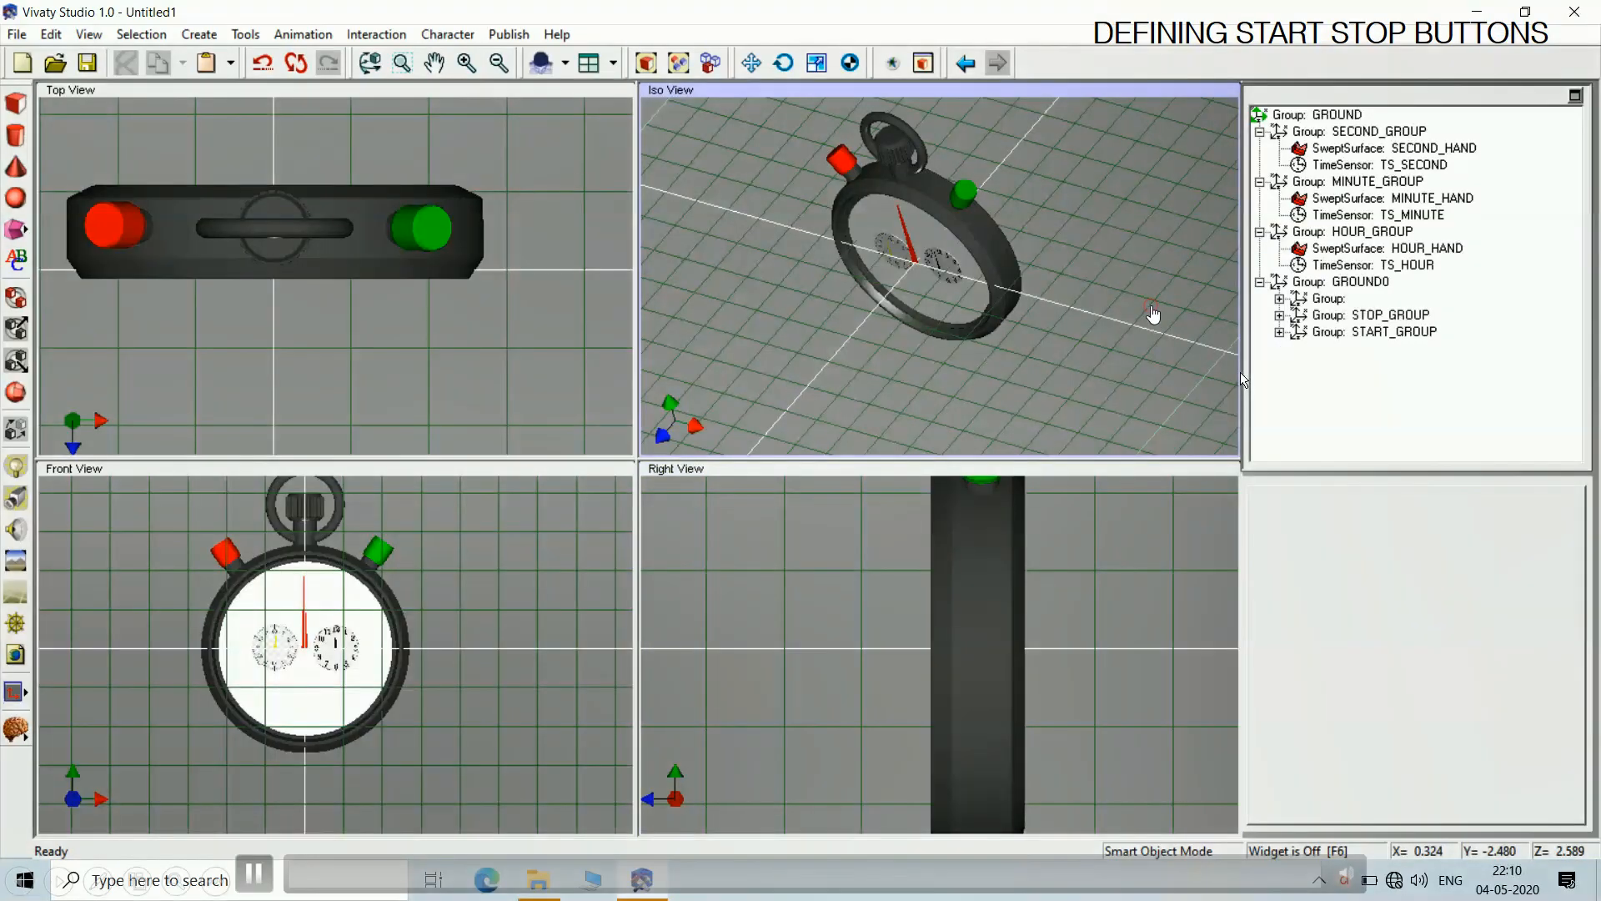
Add TS_SECOND as a trigger node of START_GROUP's touch sensor, starting at the beginning when the sensor is clicked
left_click(1279, 332)
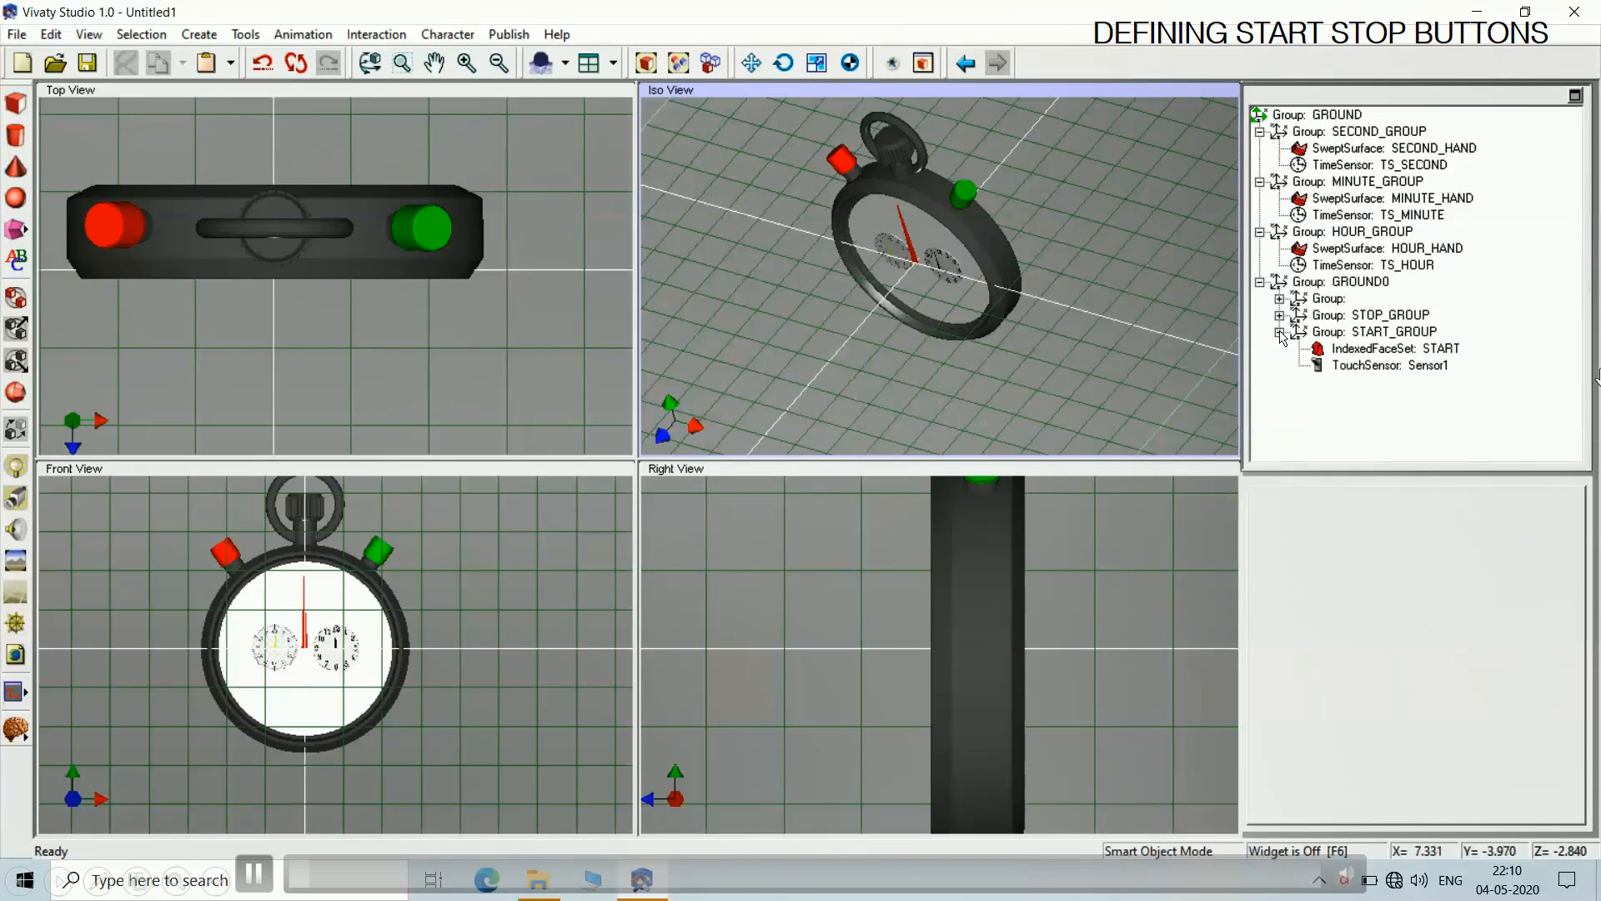
left_click(1358, 367)
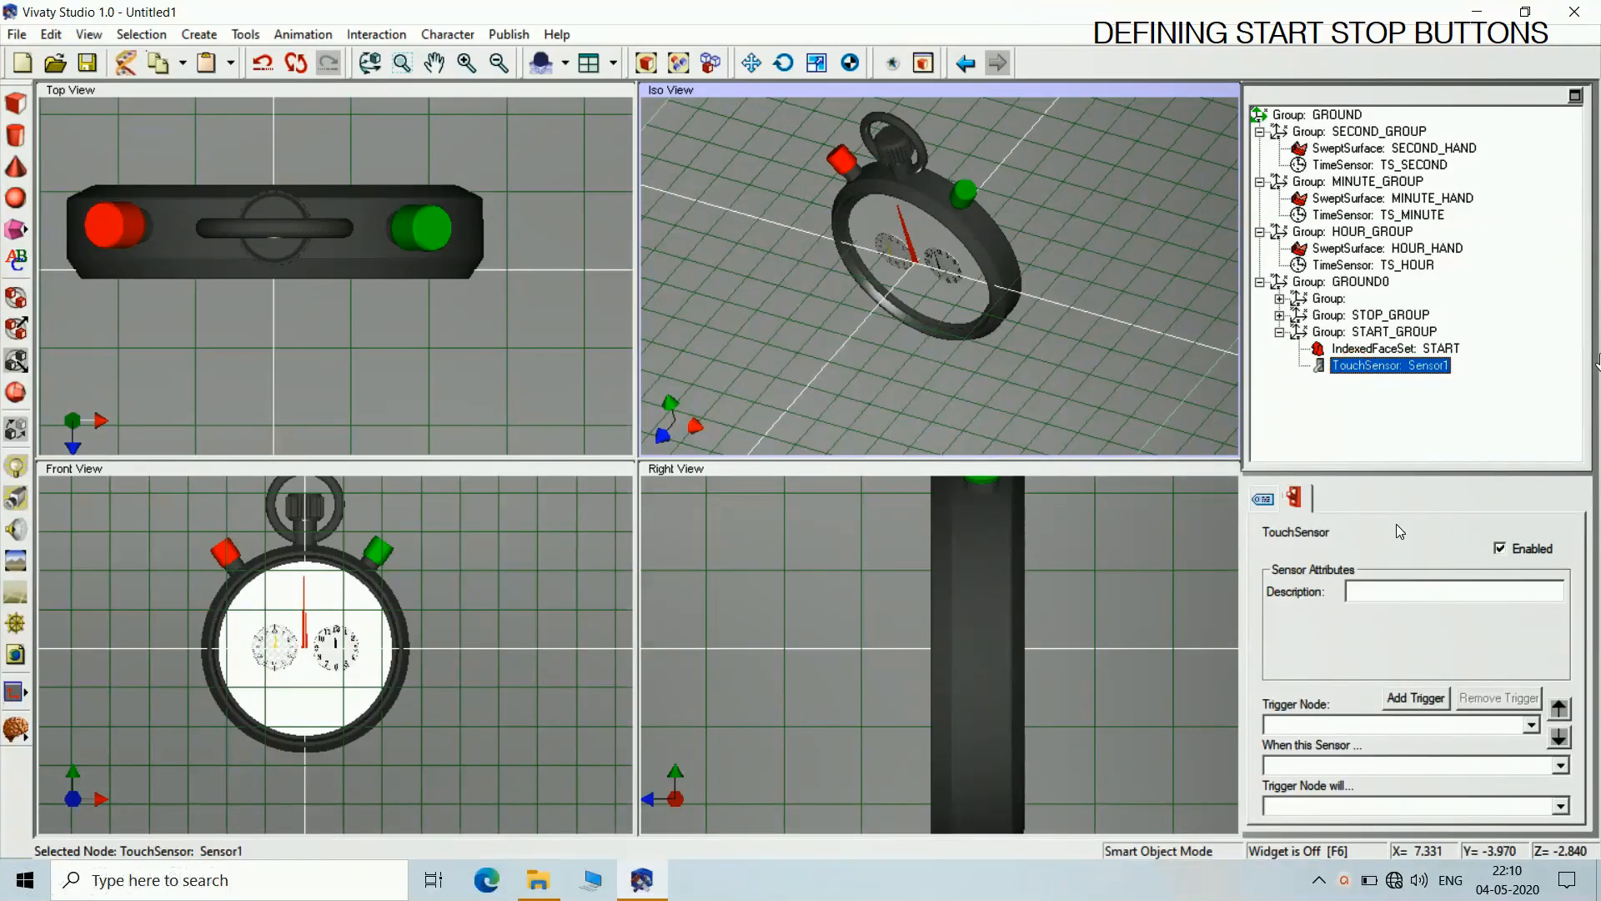
left_click(1426, 701)
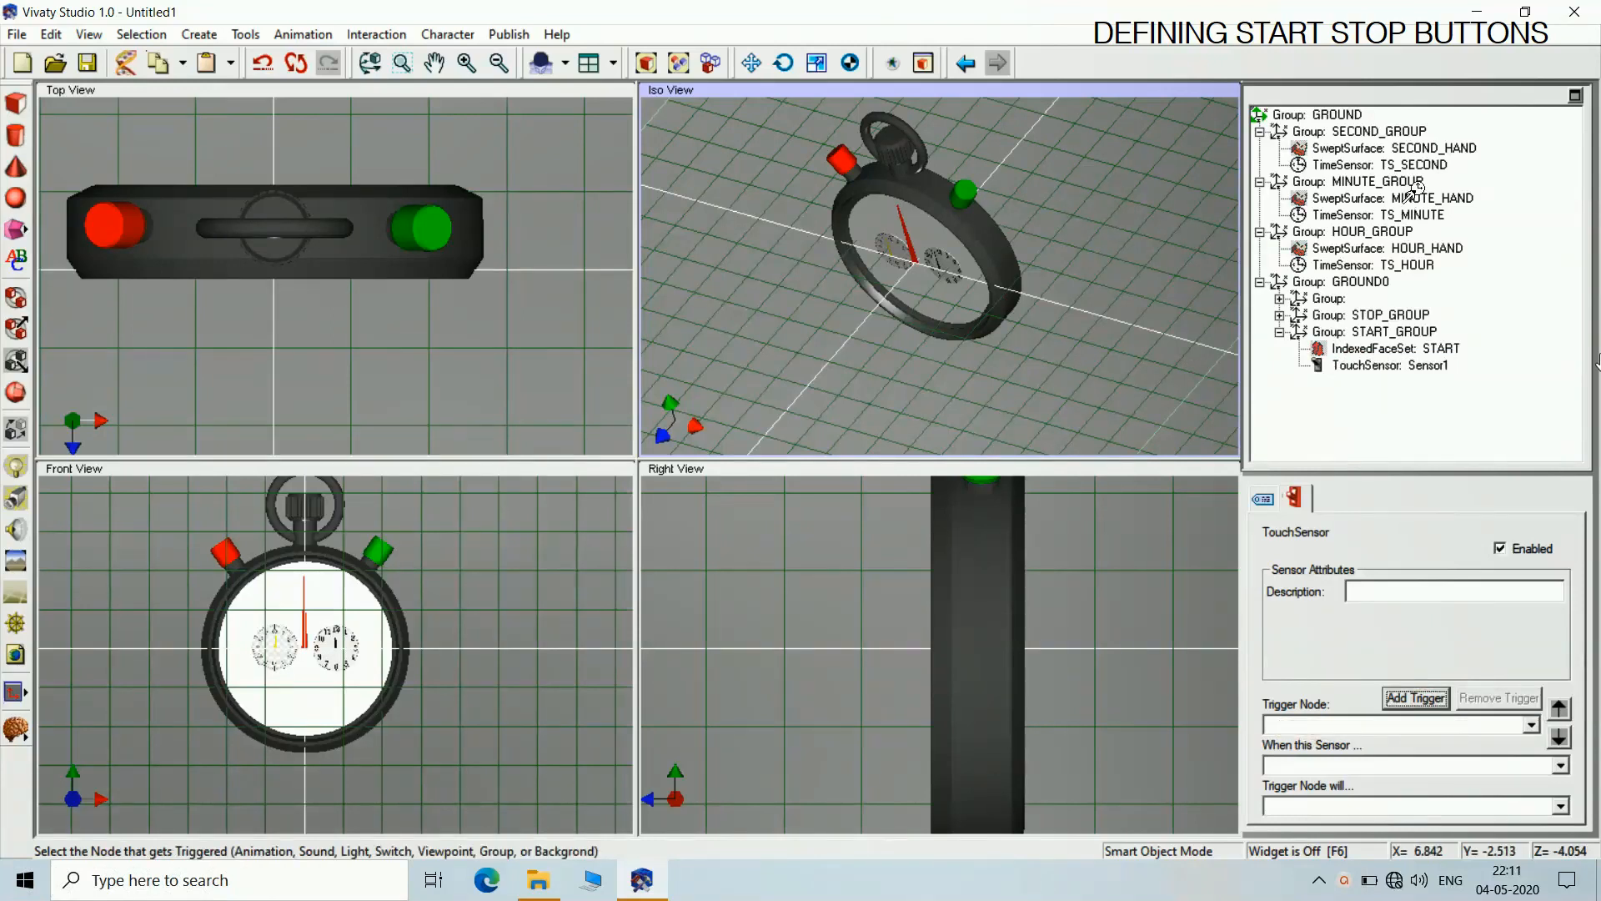
left_click(1425, 165)
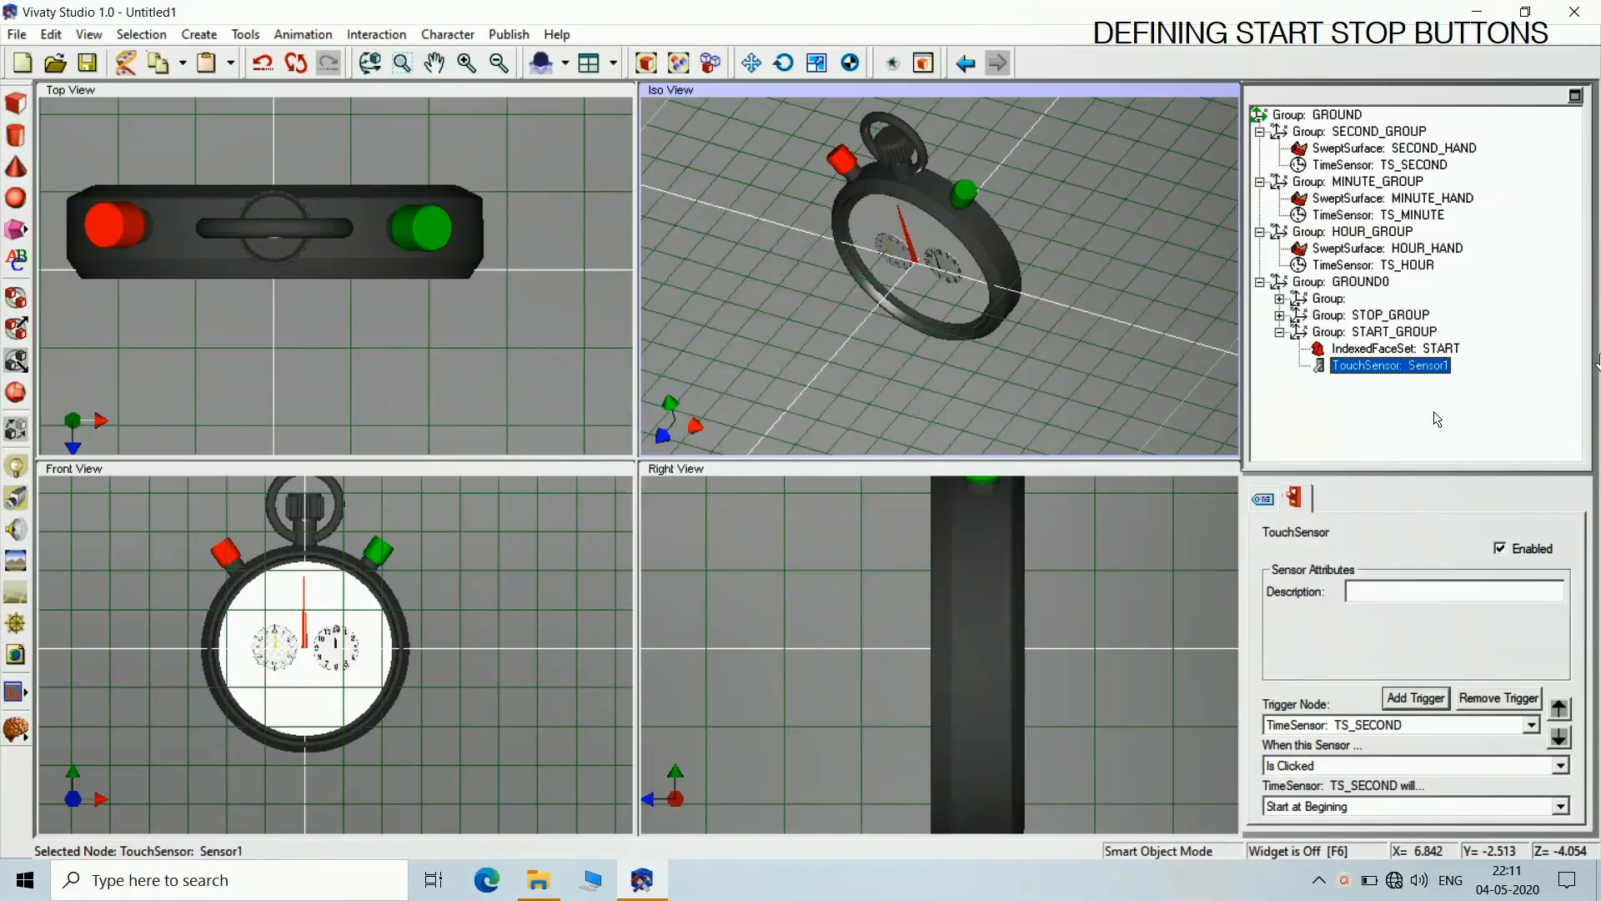
left_click(1190, 394)
Add TS_MINUTE as another trigger node of START_GROUP's touch sensor, starting at the beginning when clicked
left_click(1390, 364)
left_click(1423, 701)
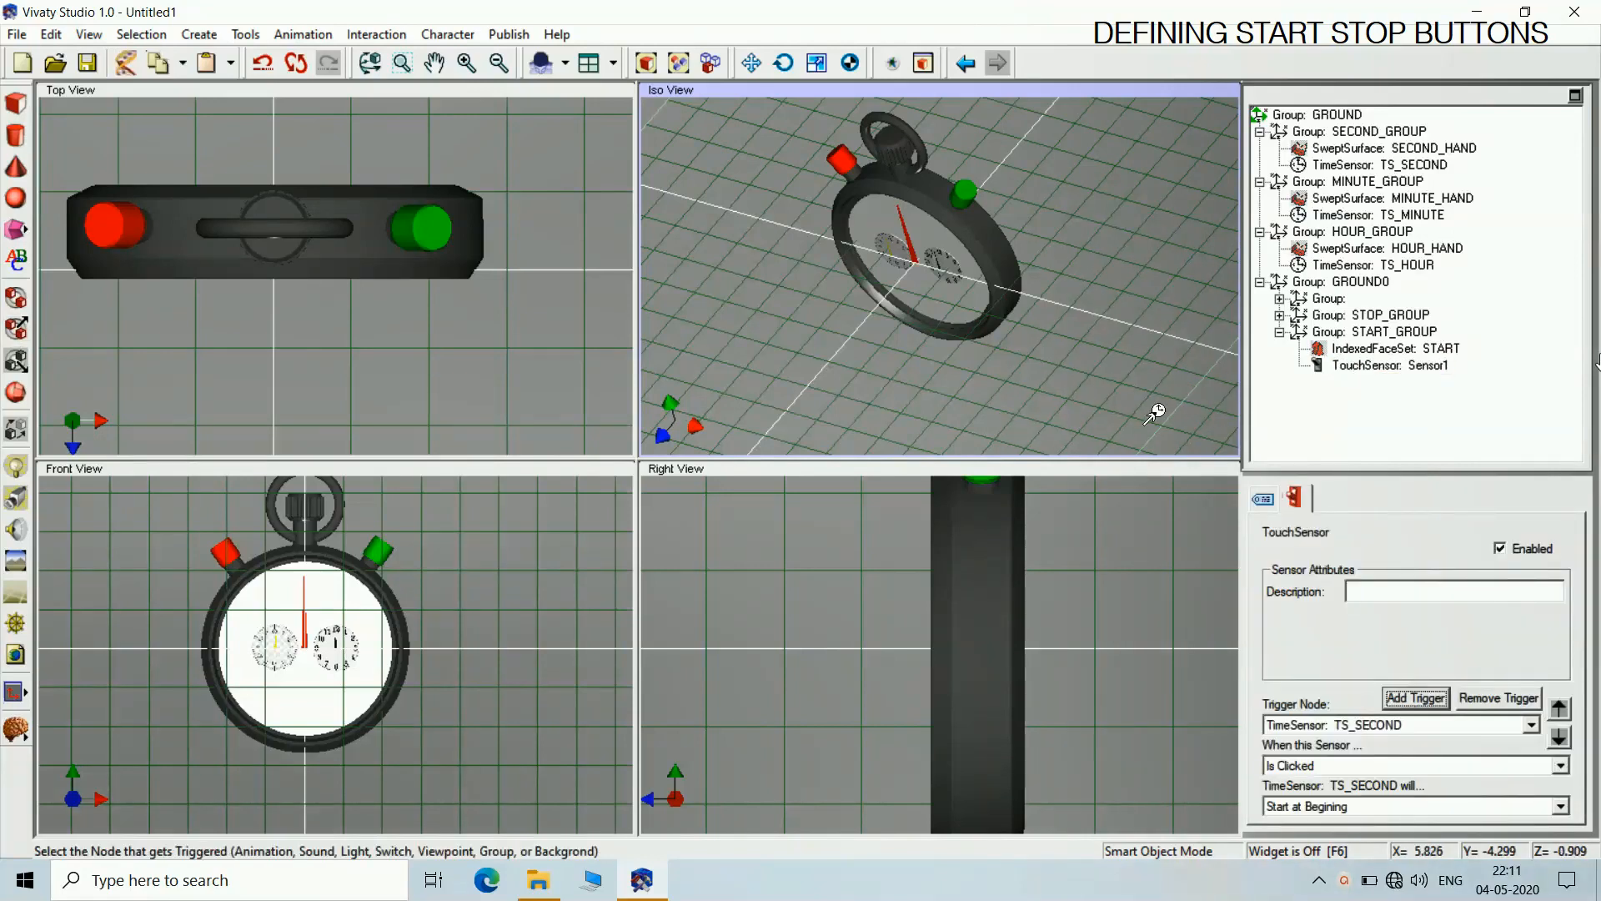
left_click(1413, 213)
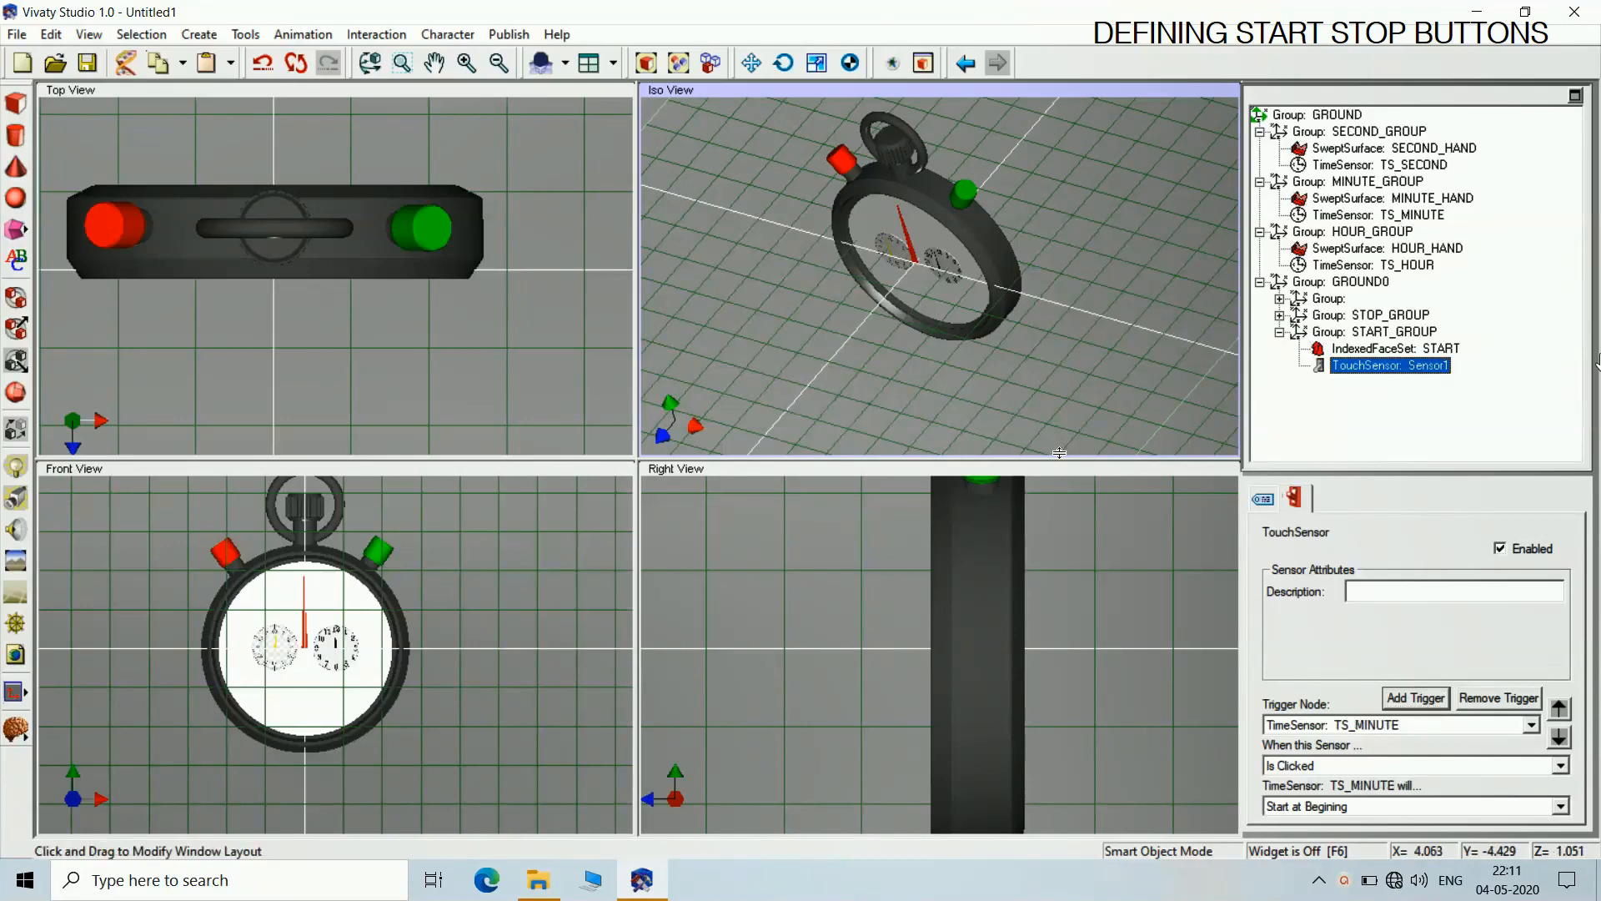
Add TS_HOUR as a trigger node of the same touch sensor, starting at the beginning when clicked, and deselect it
left_click(1348, 372)
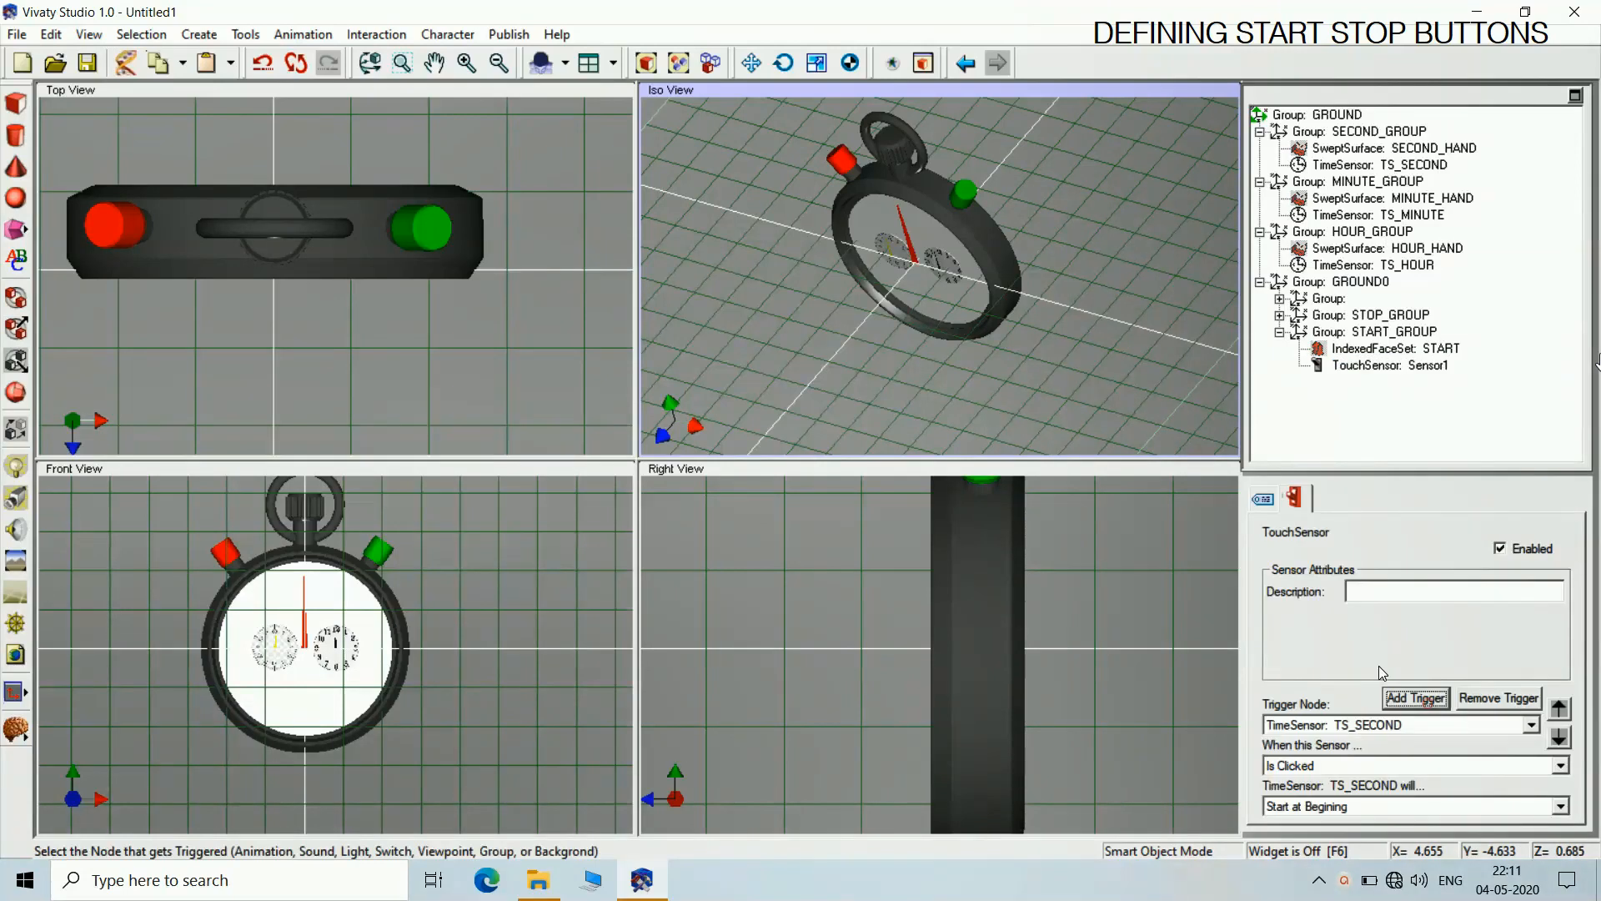
left_click(1401, 265)
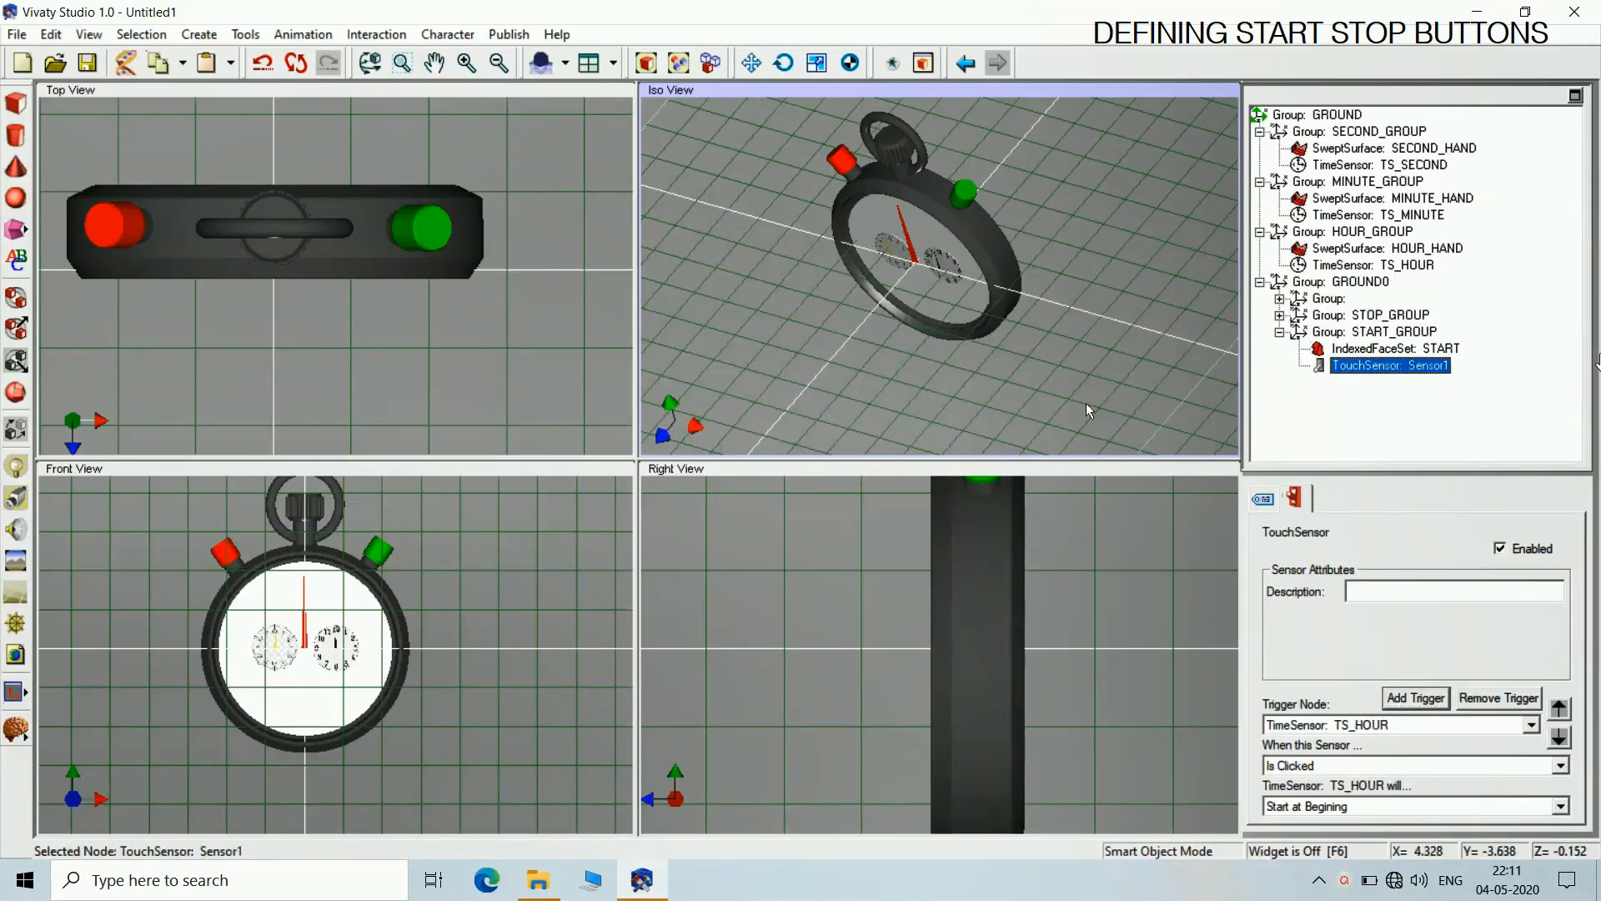
left_click(1344, 387)
Review the list of trigger nodes assigned to START_GROUP's touch sensor, and deselect the sensor
left_click(1368, 366)
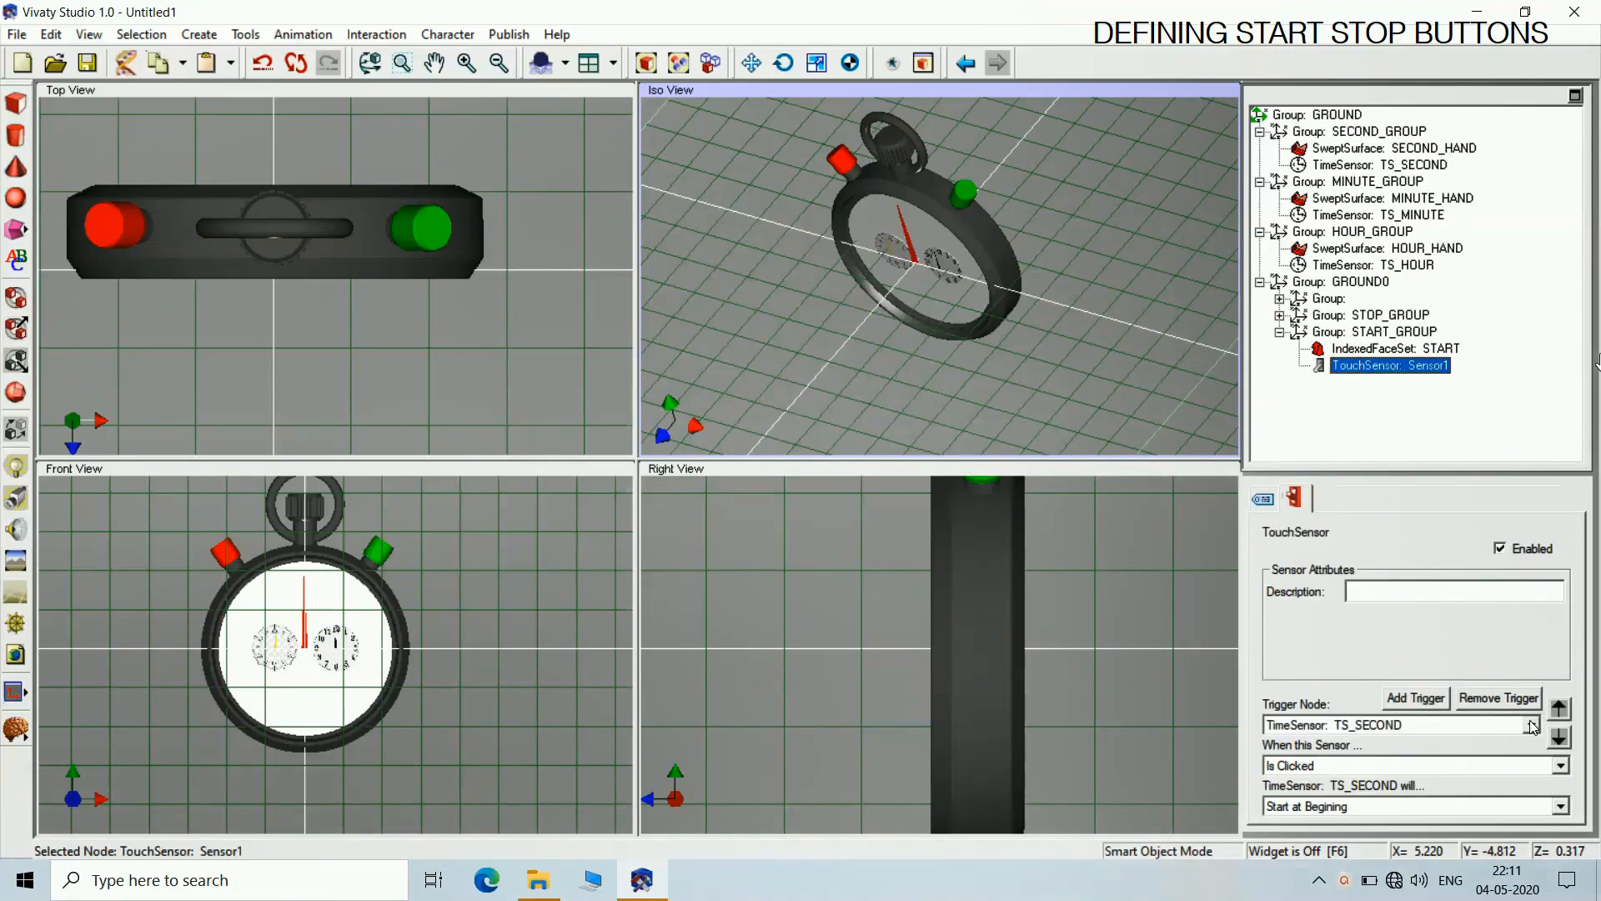
left_click(1533, 725)
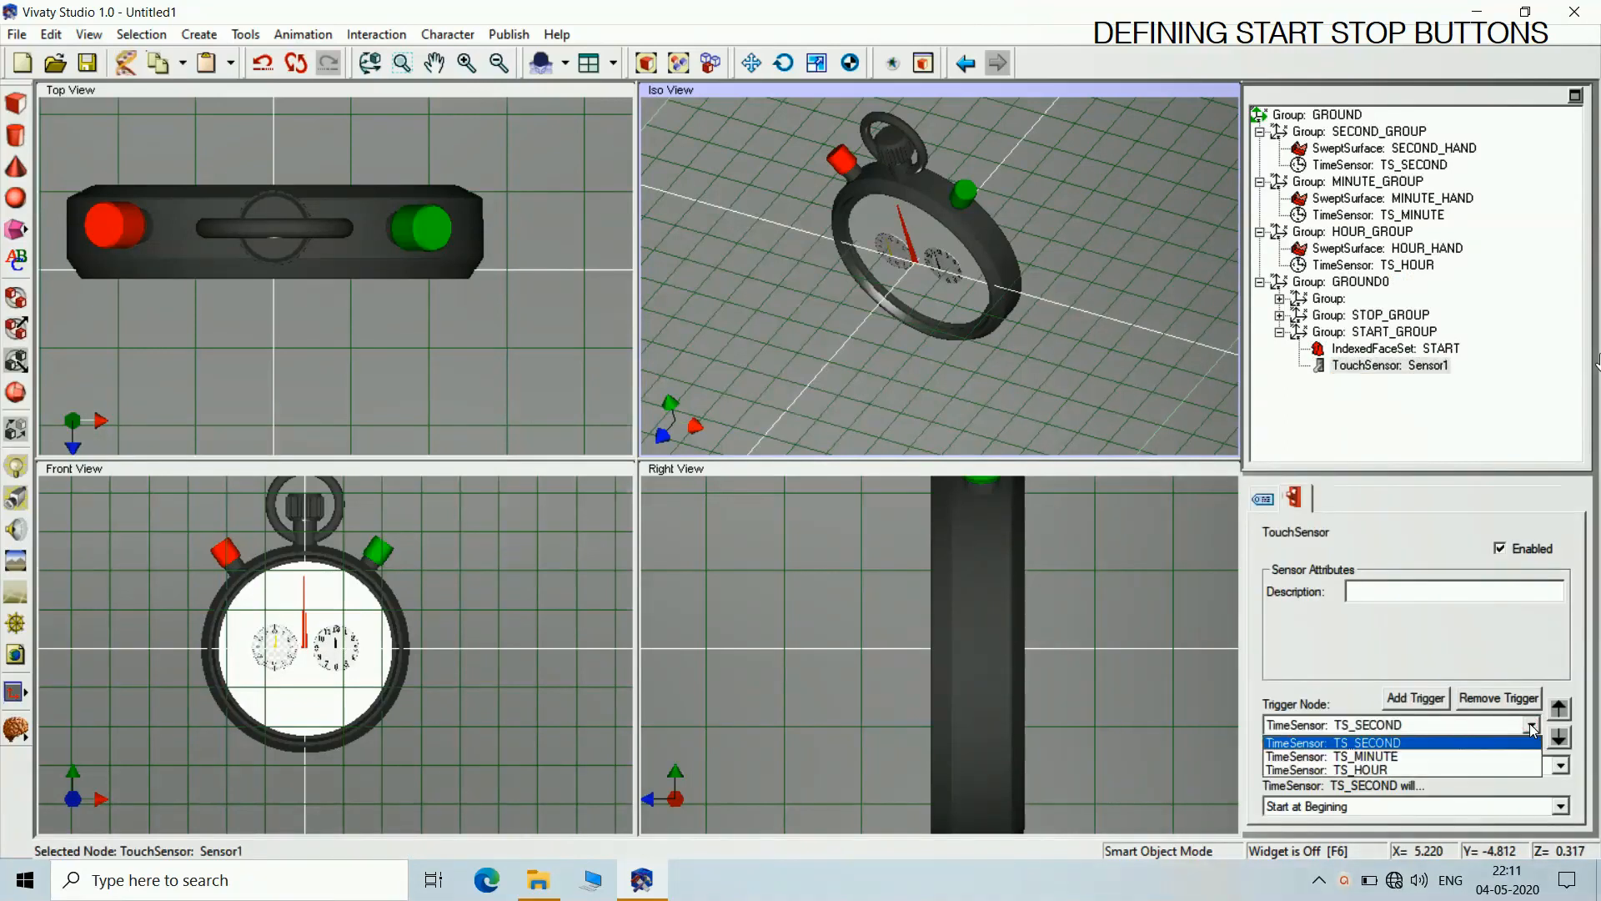
left_click(1152, 398)
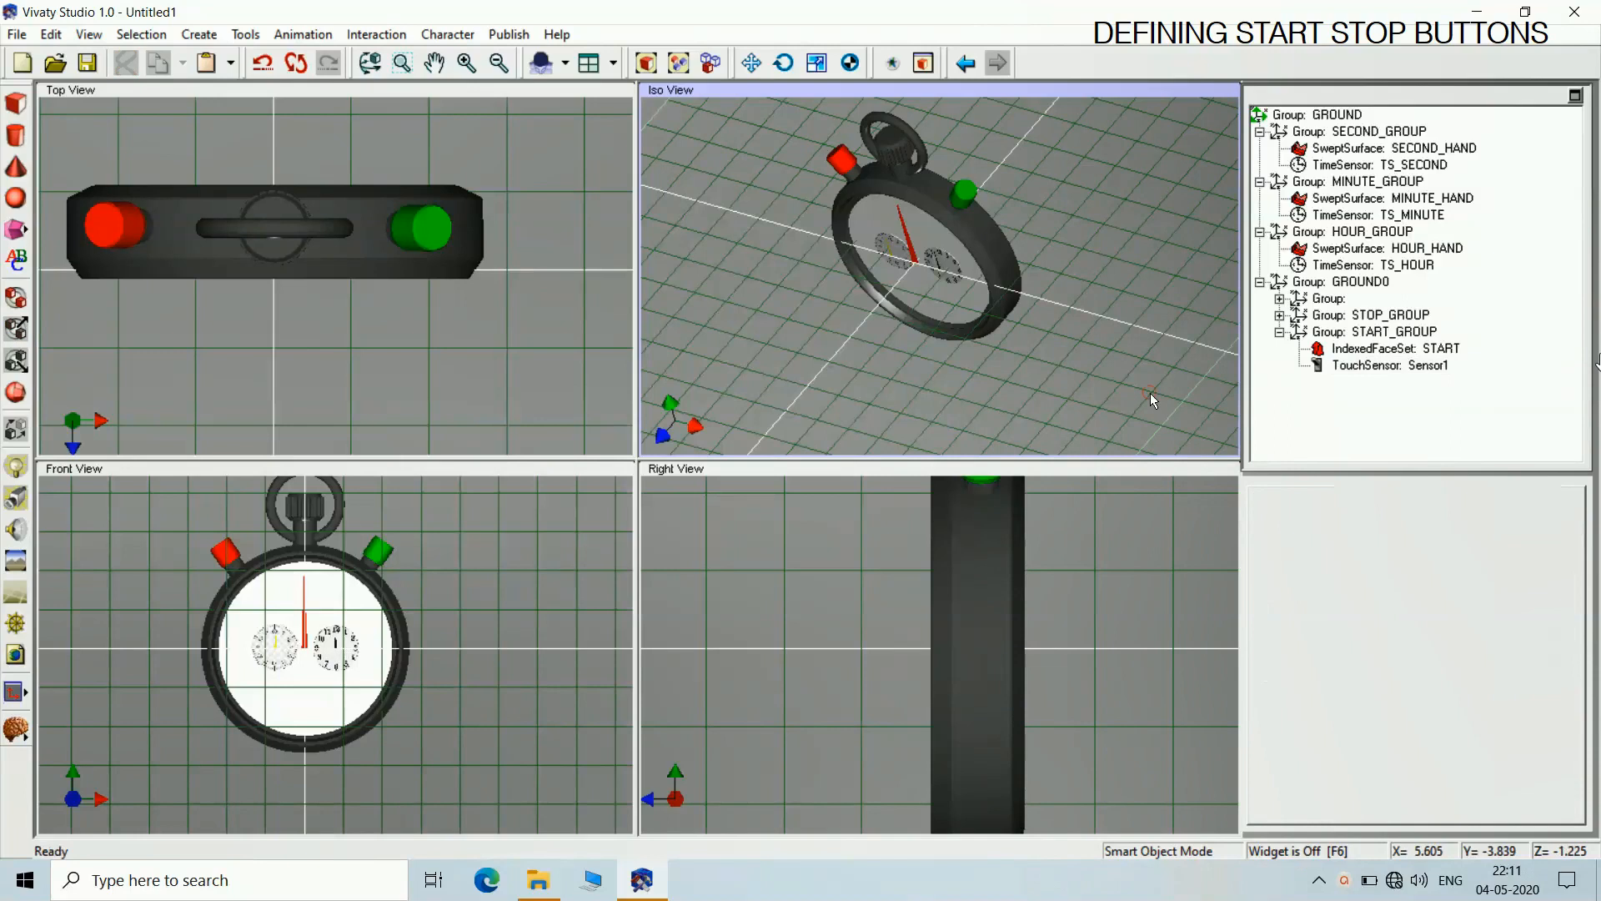
left_click(1384, 365)
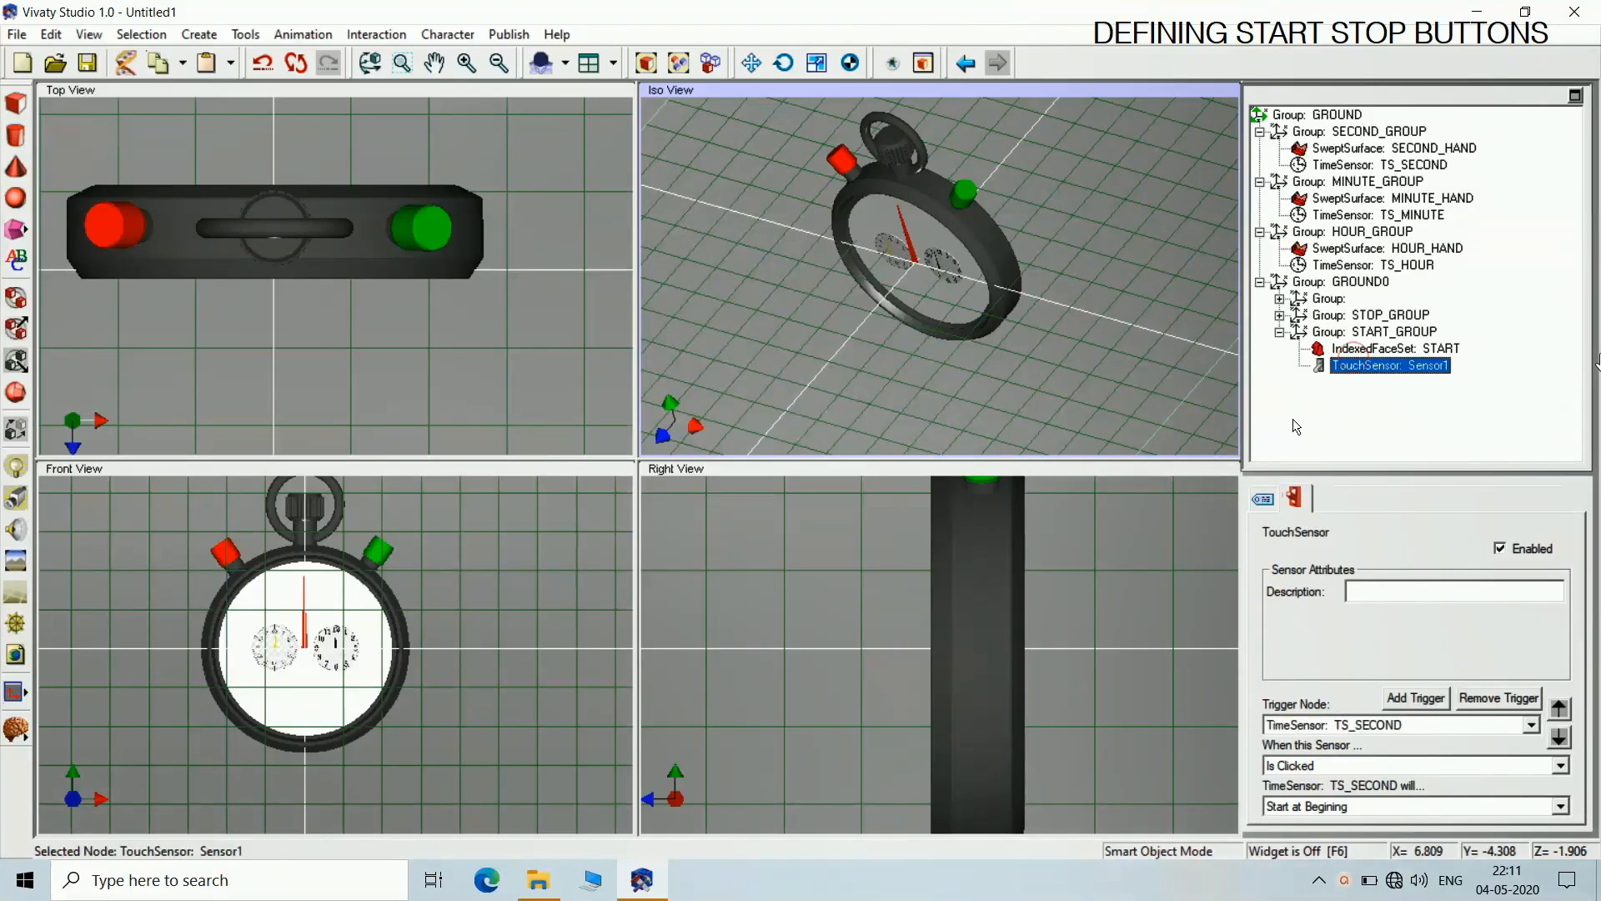
left_click(1182, 383)
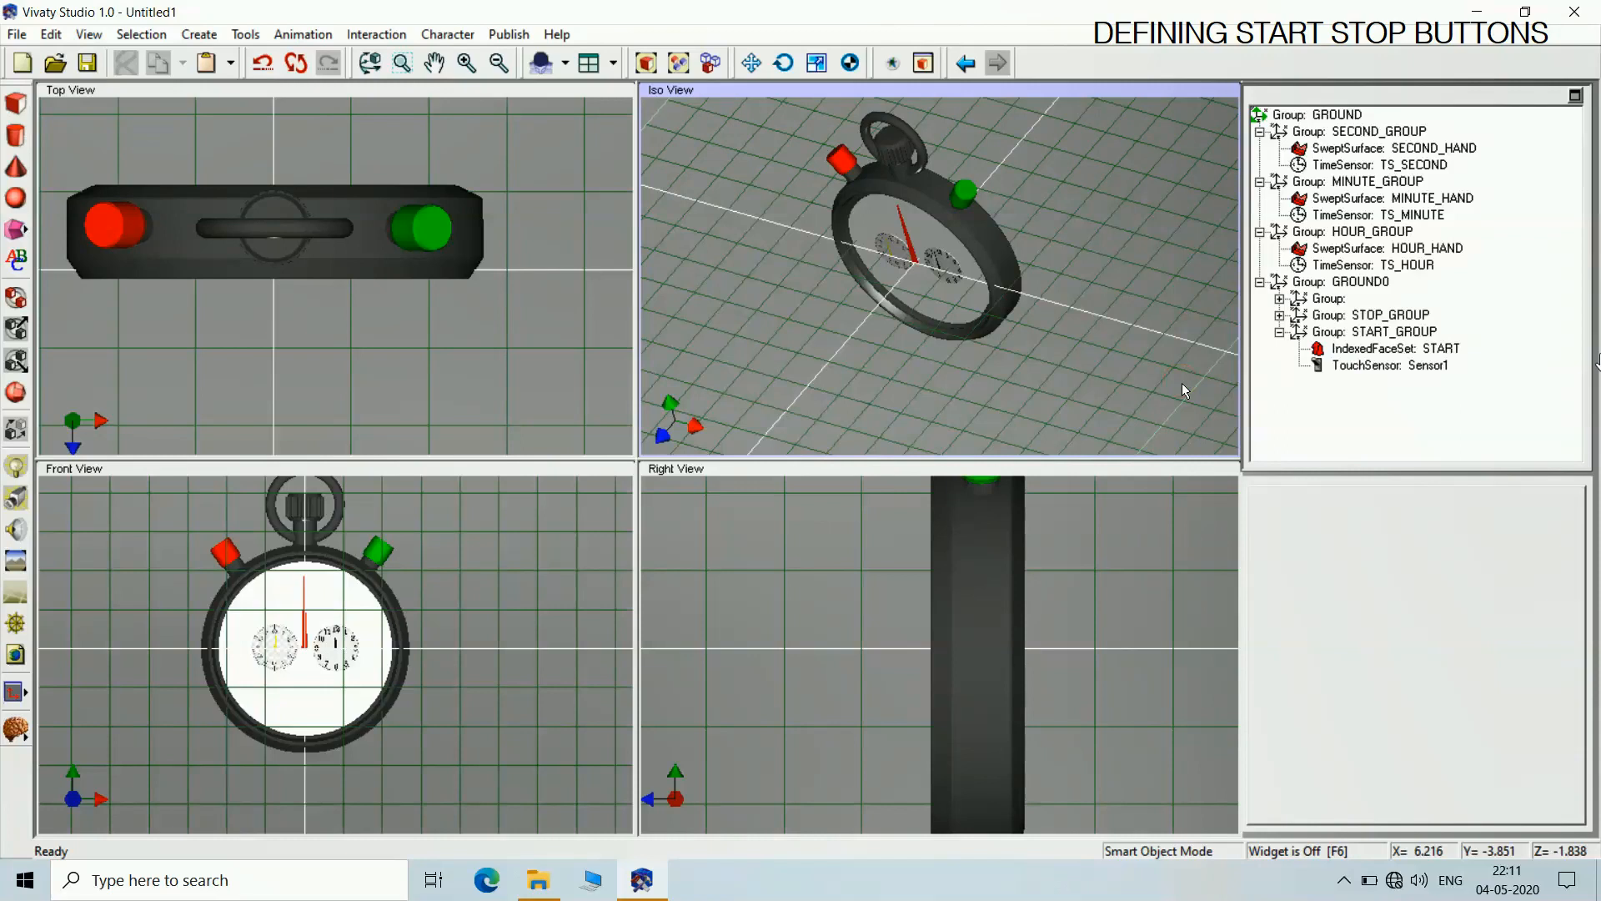
left_click(1343, 880)
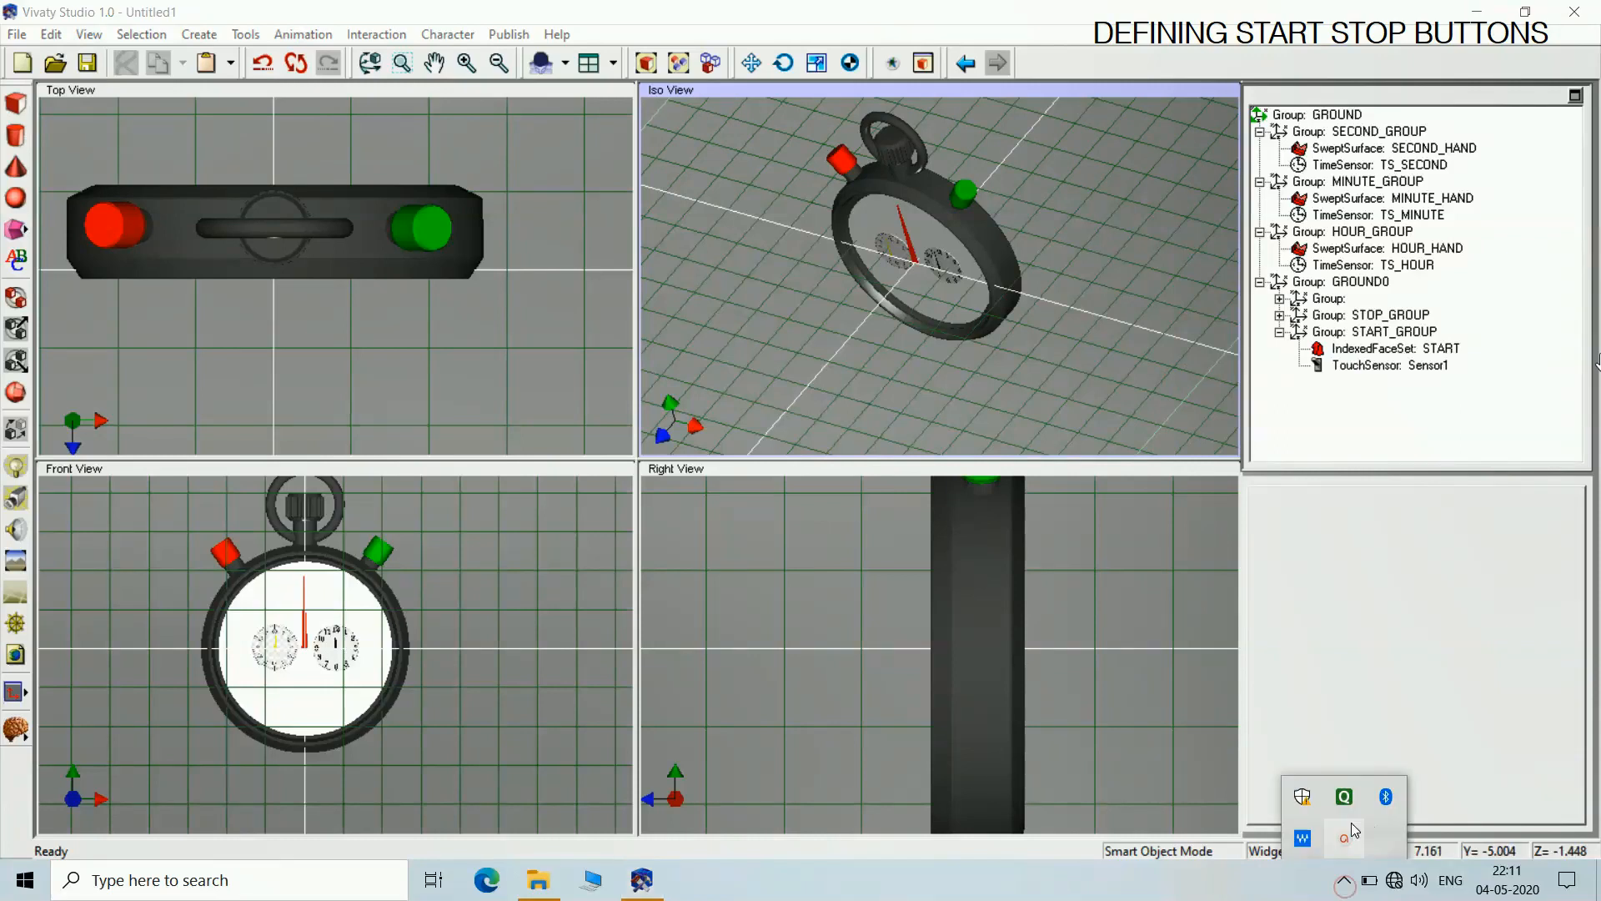
mouse_move(1349, 840)
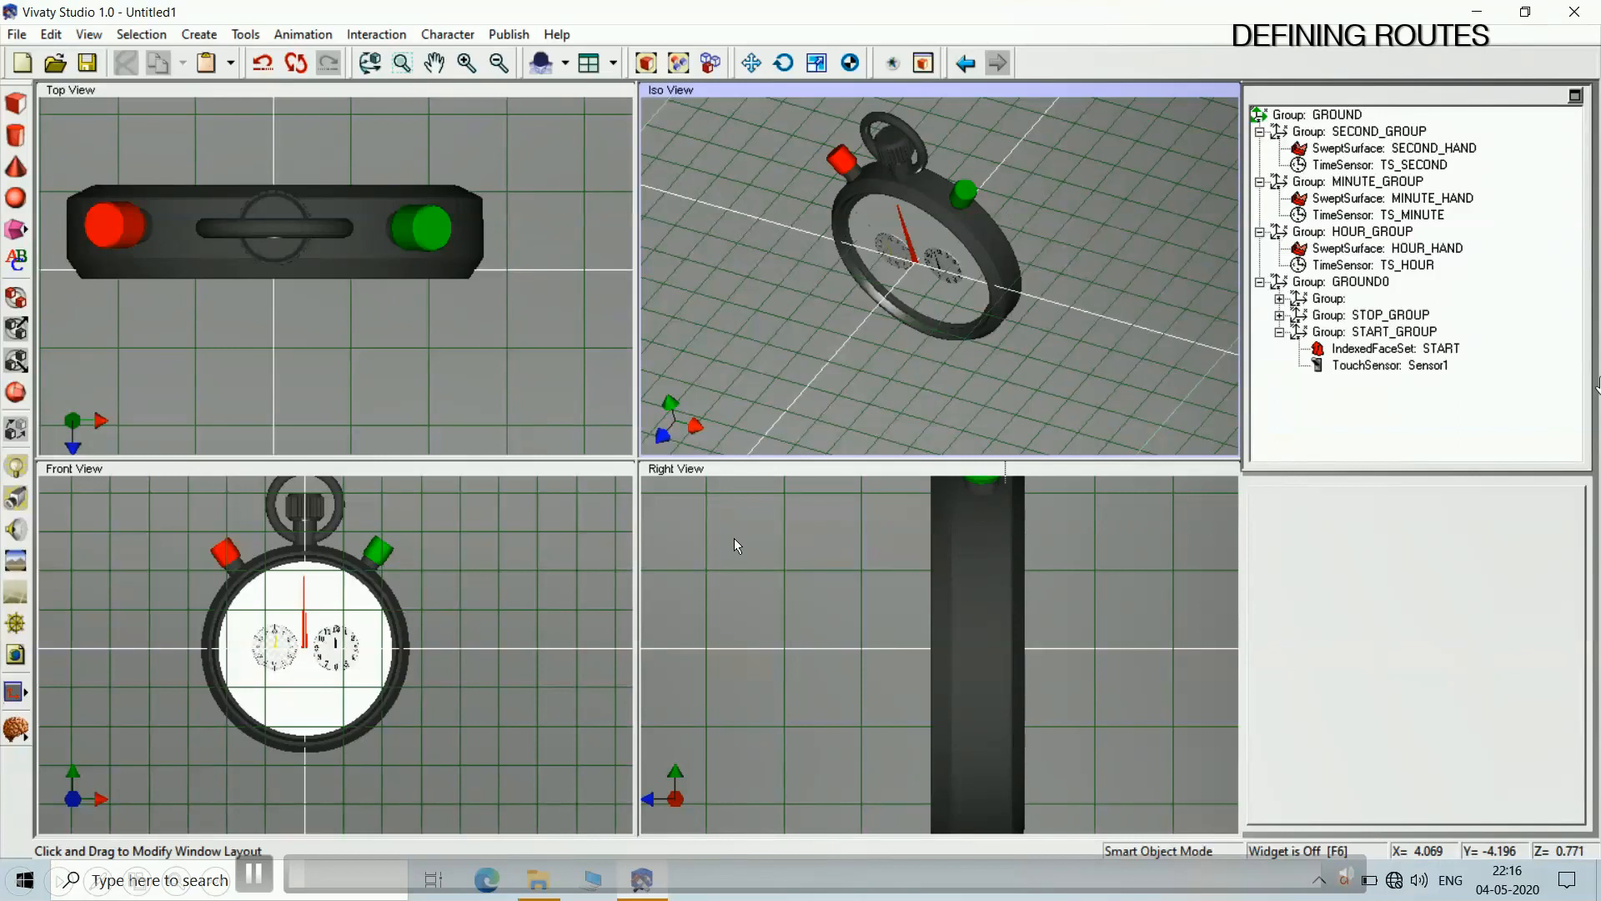
Place three new ROUTE nodes in the Iso view so they are added under the GROUND group
mouse_move(25, 740)
left_click(47, 672)
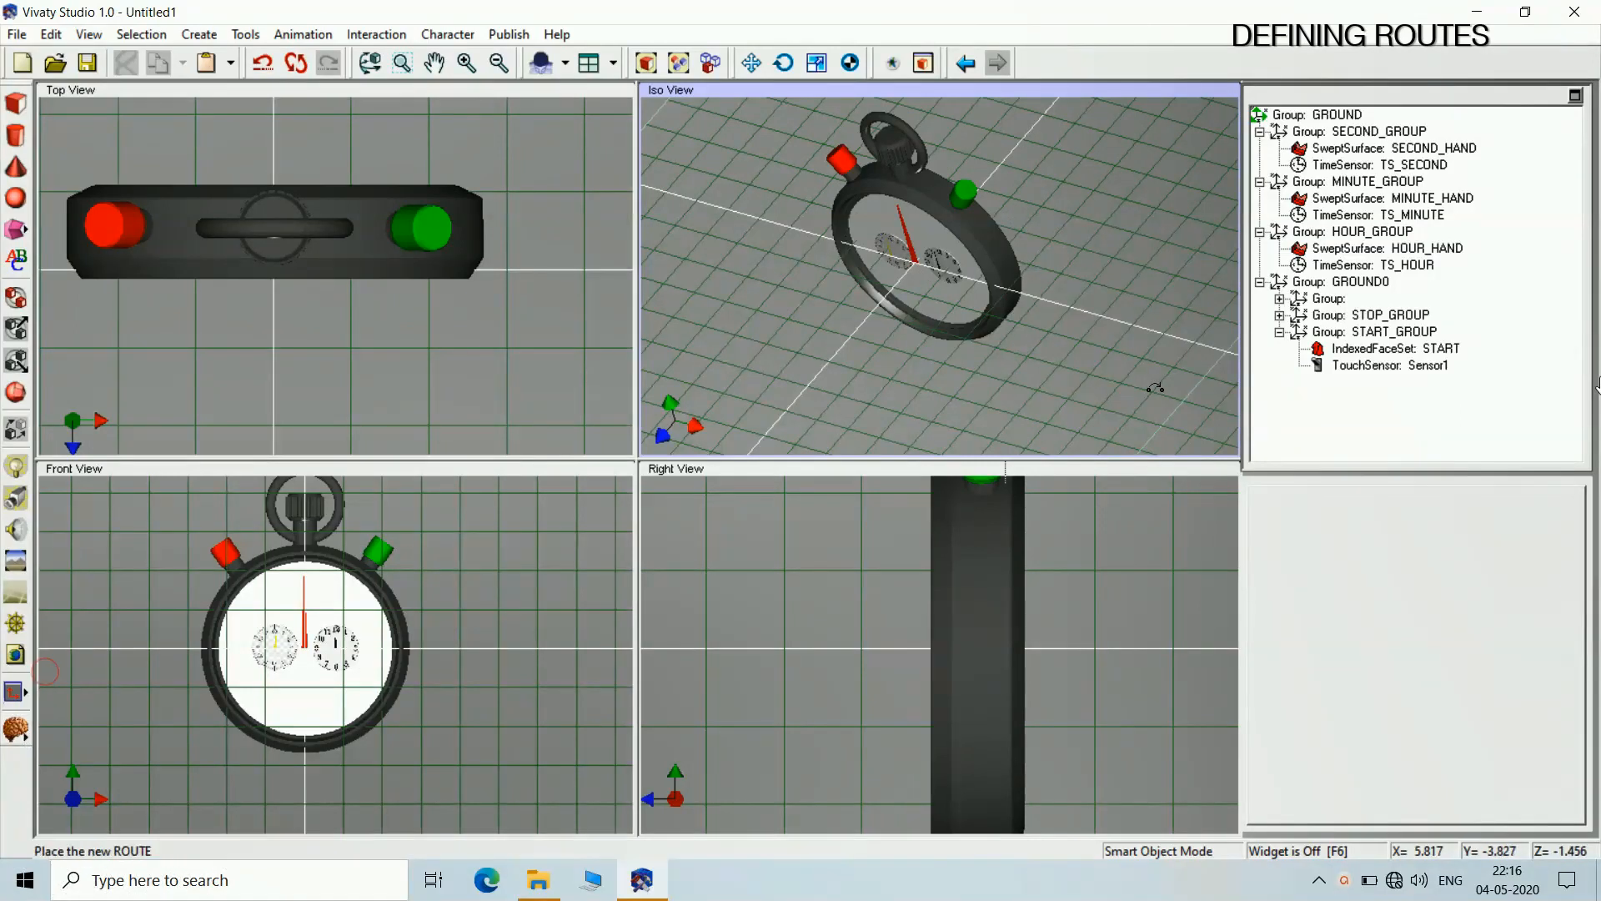
left_click(1155, 388)
mouse_move(25, 741)
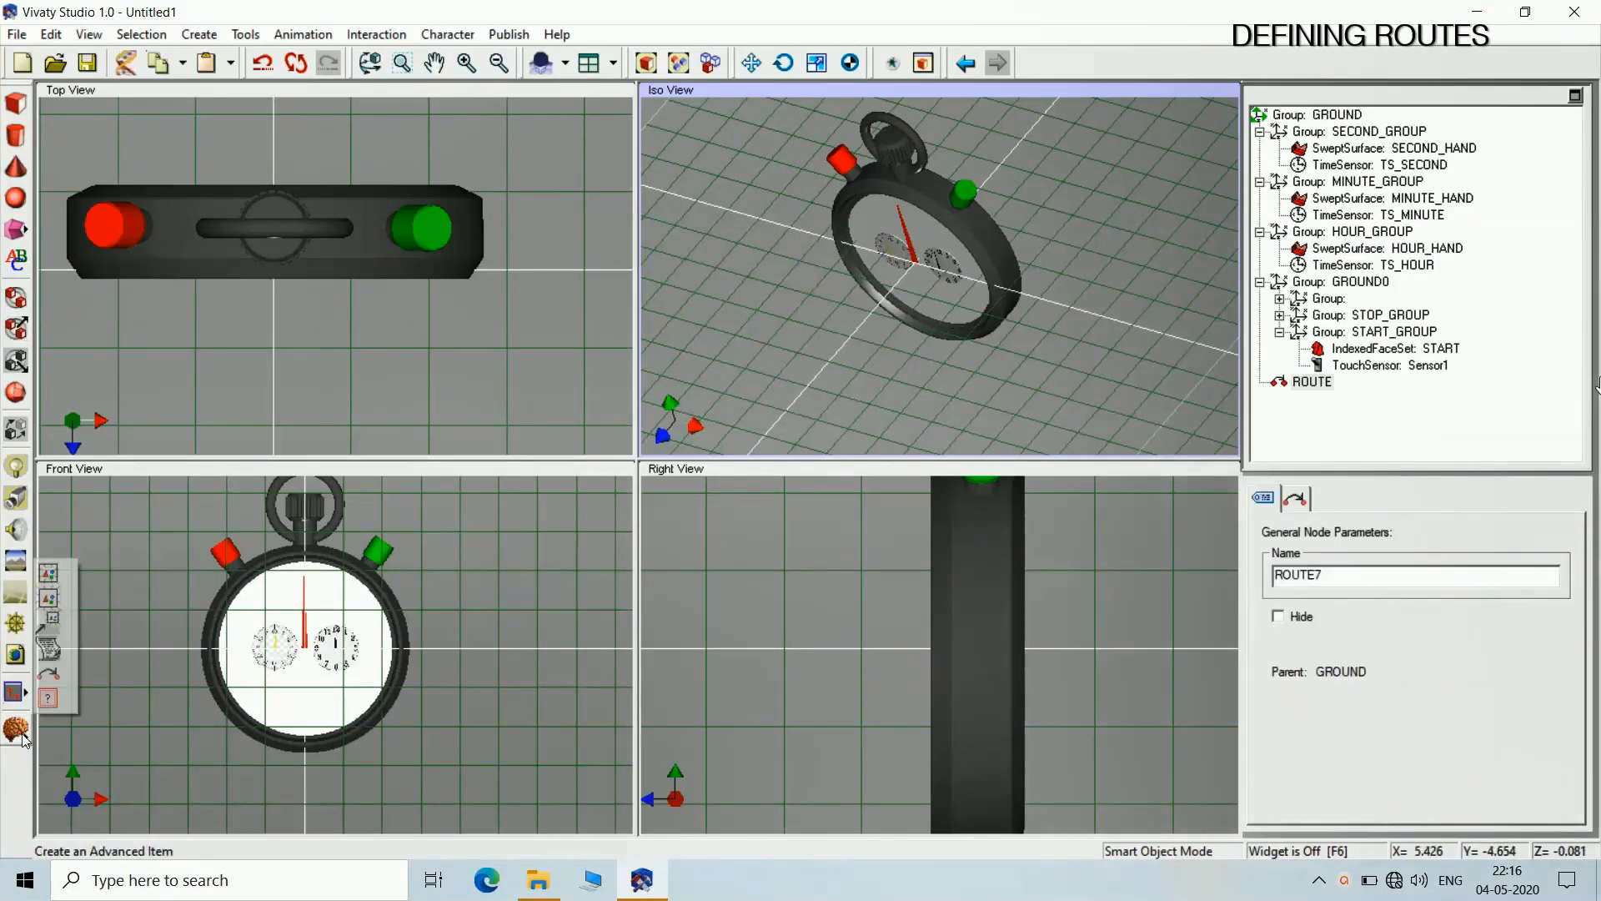
left_click(48, 672)
left_click(1119, 423)
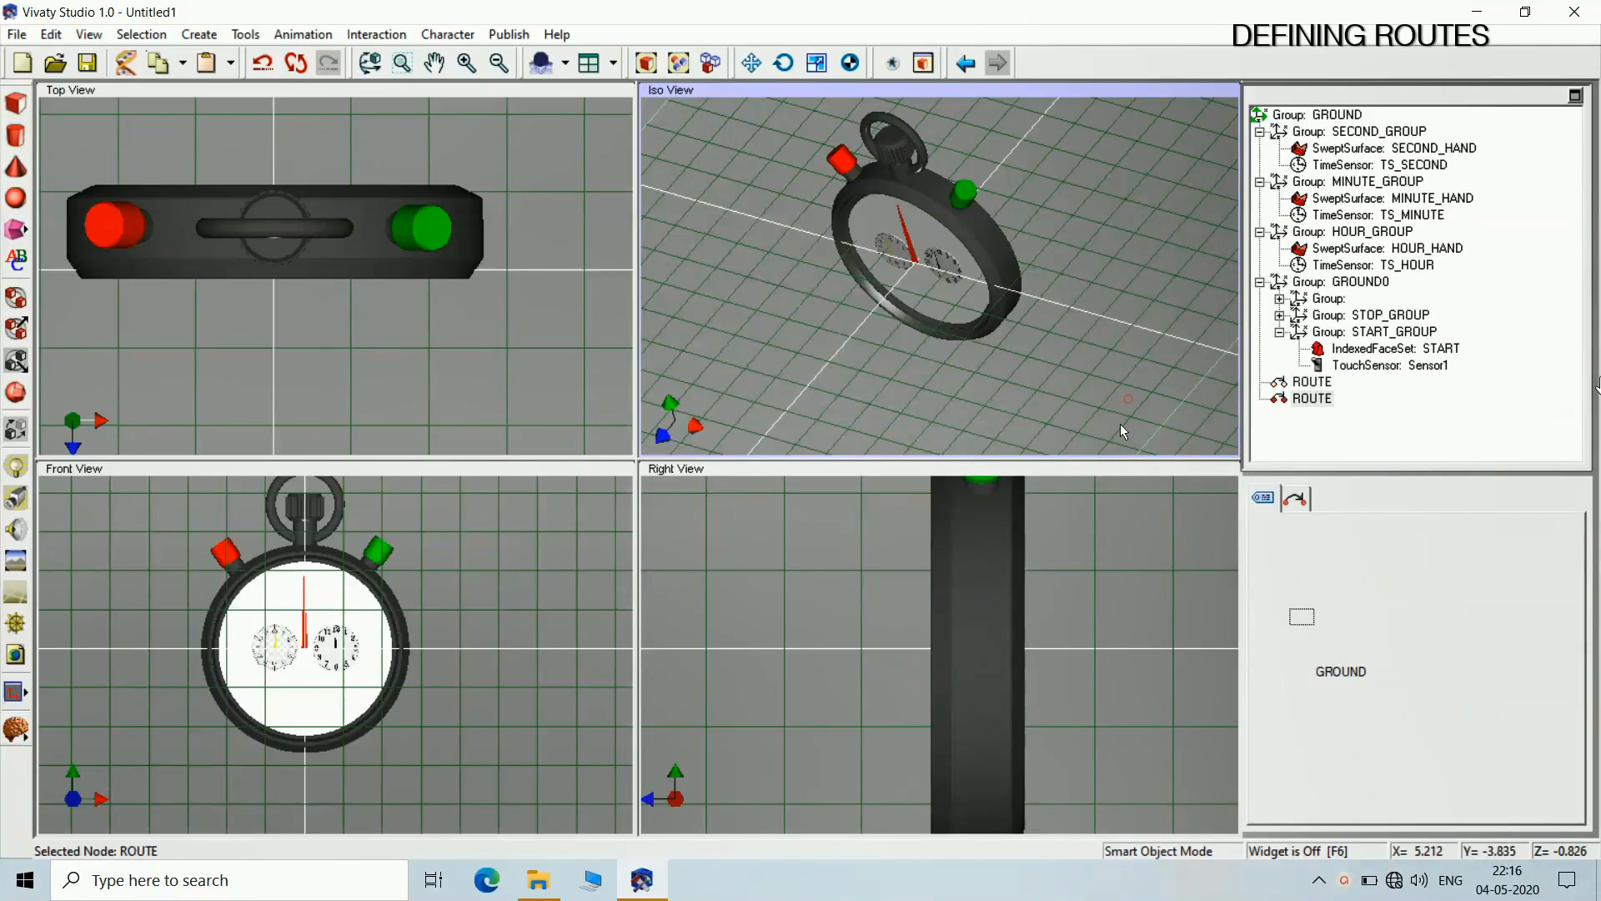
mouse_move(25, 738)
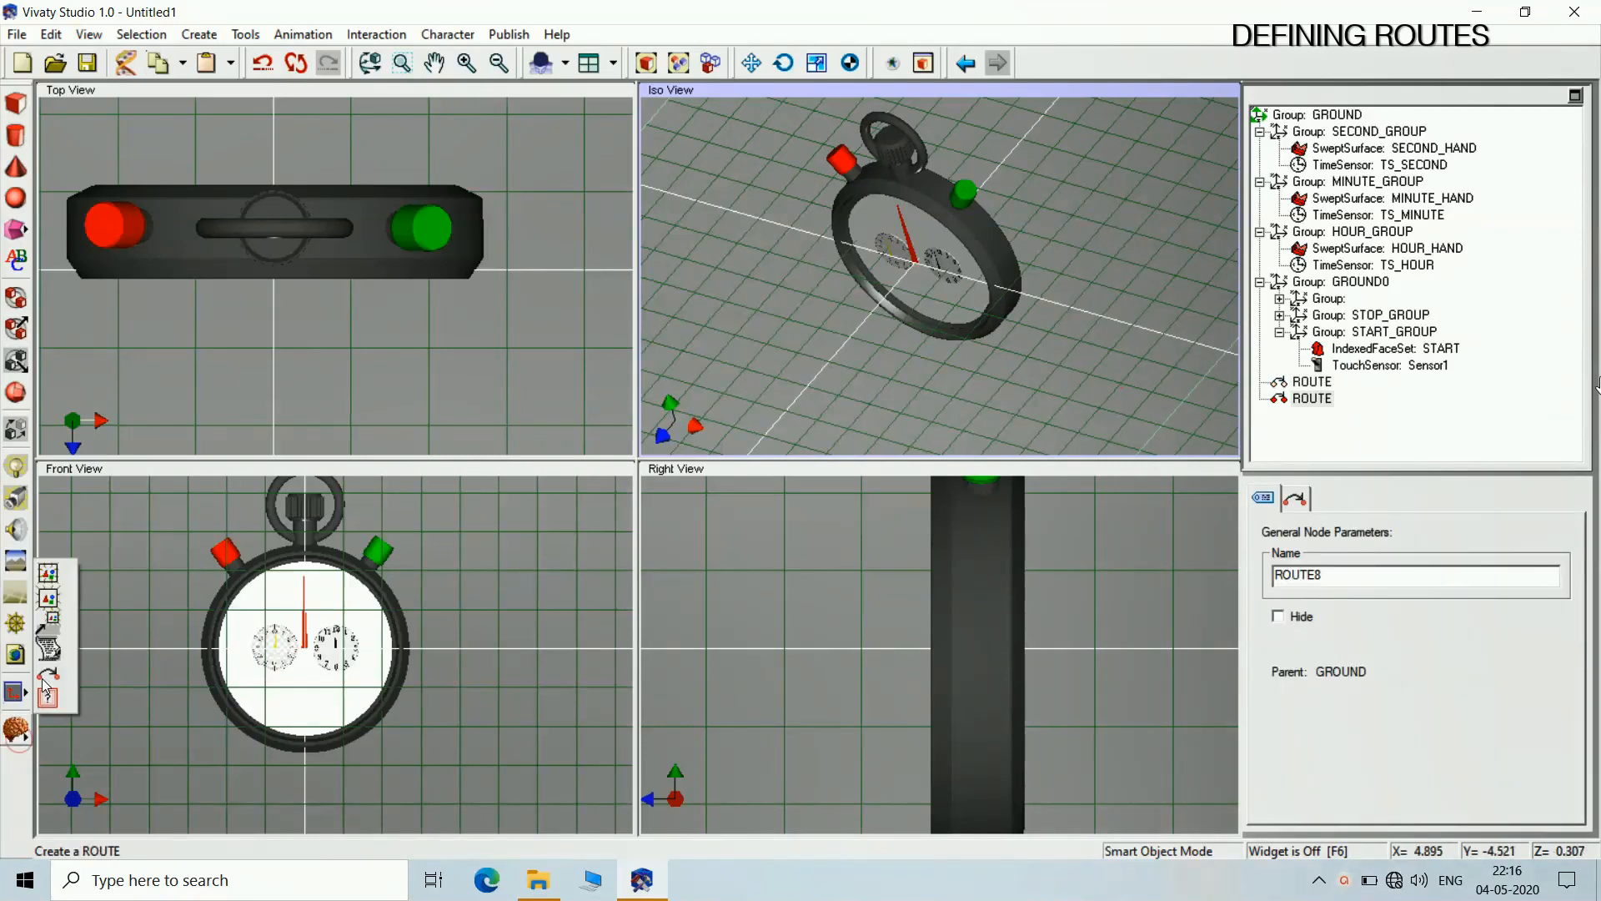
left_click(47, 674)
left_click(1050, 413)
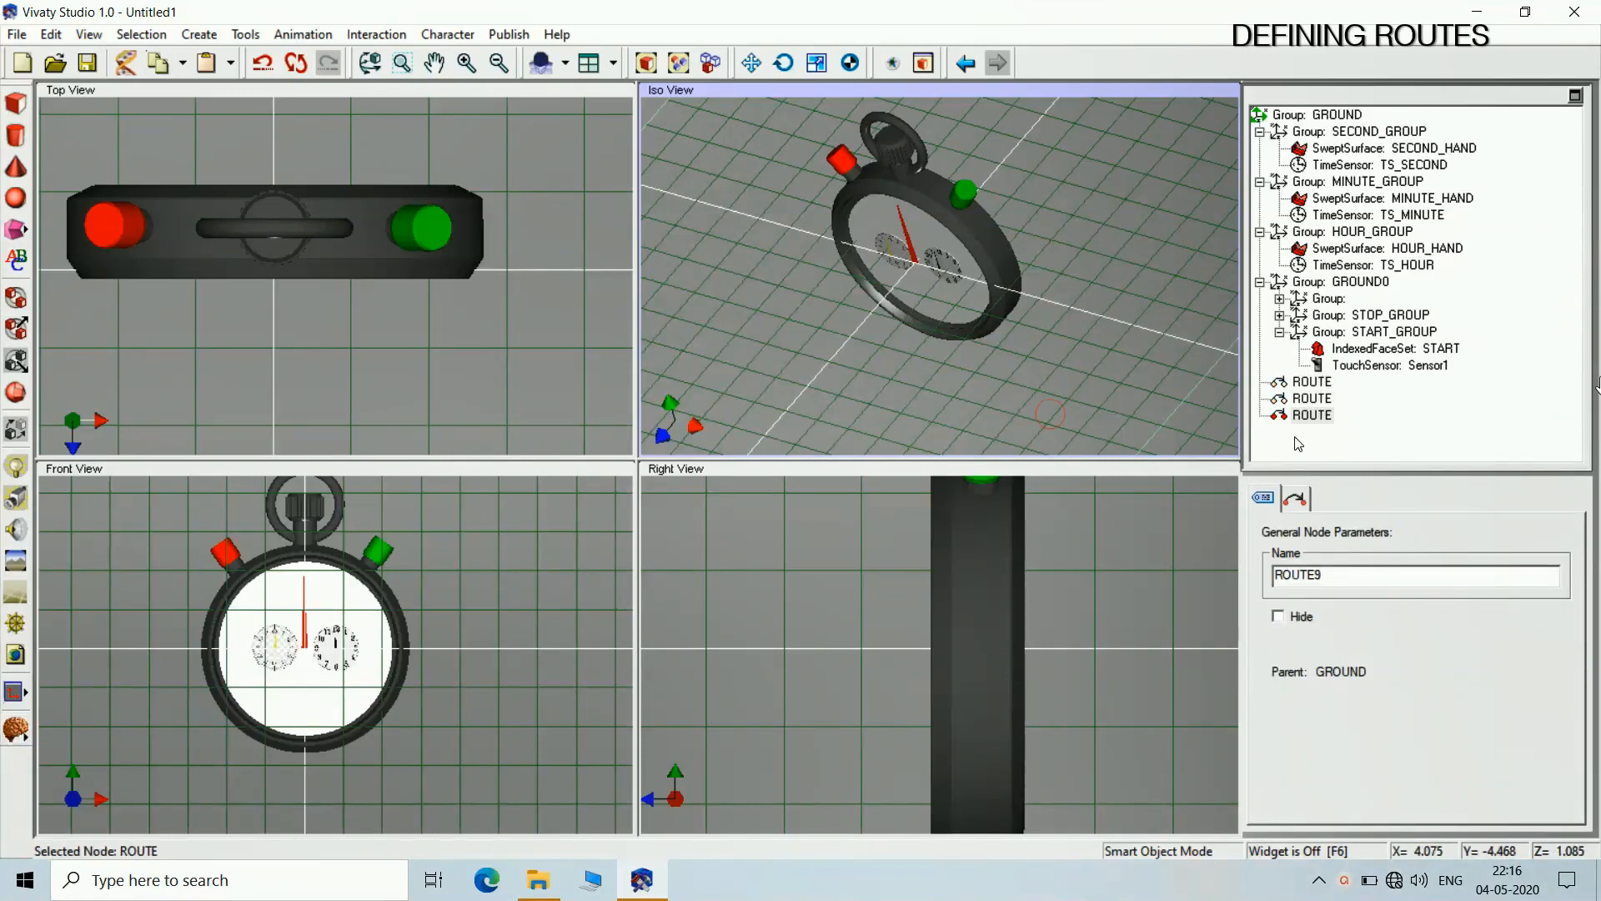
Set the source of the first route to STOP_GROUP's touch sensor Sensor2 with the touchTime field
left_click(1308, 383)
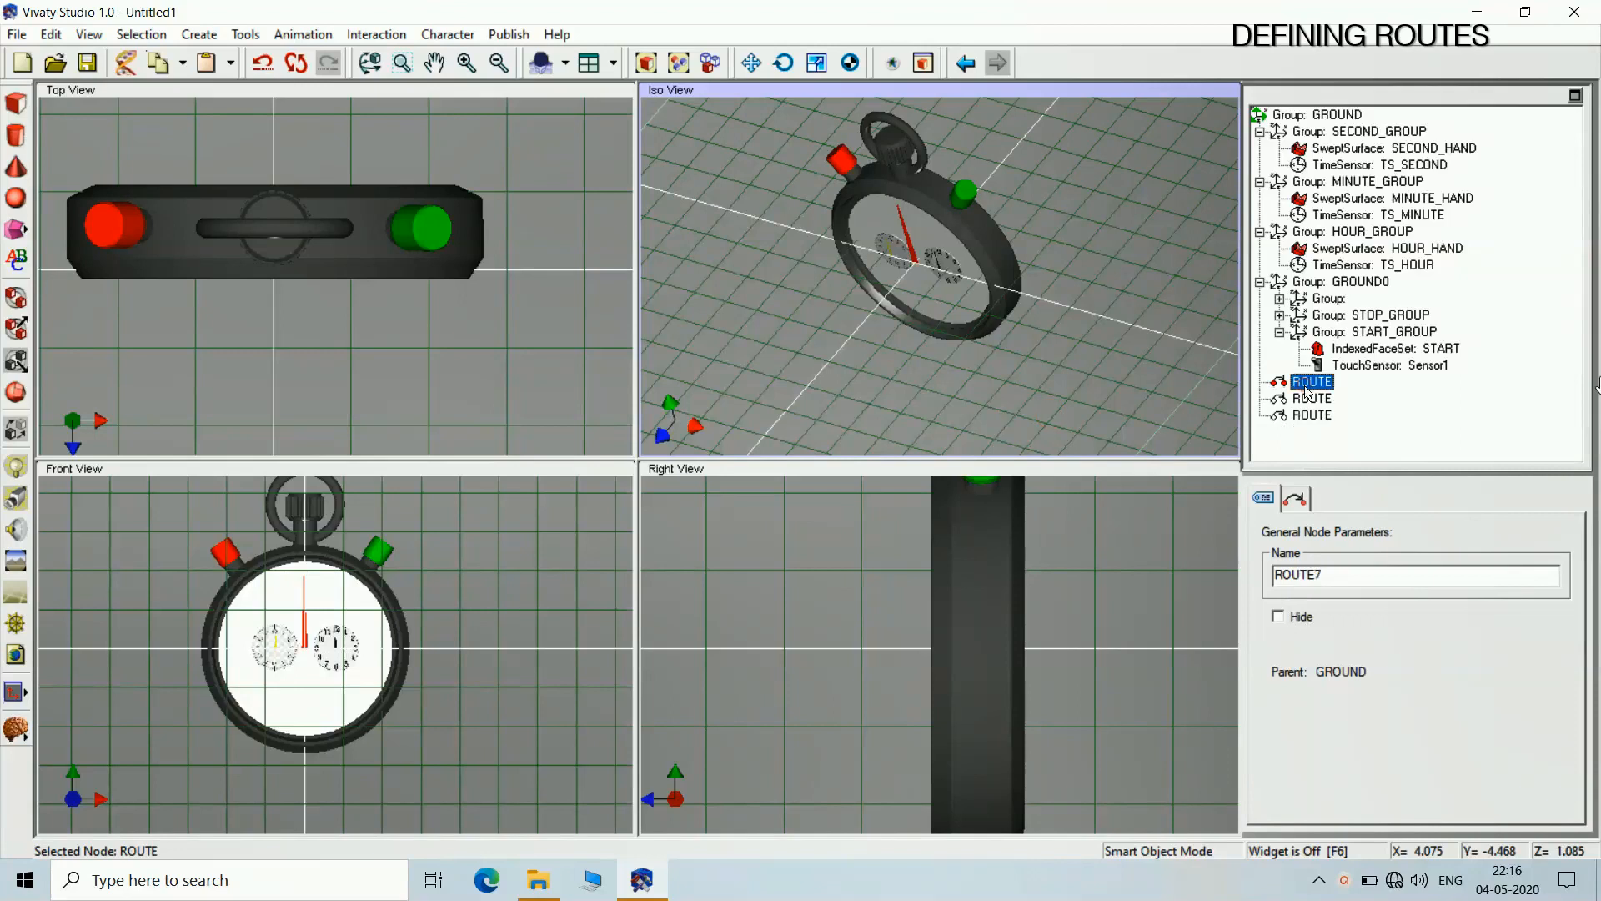
left_click(1297, 500)
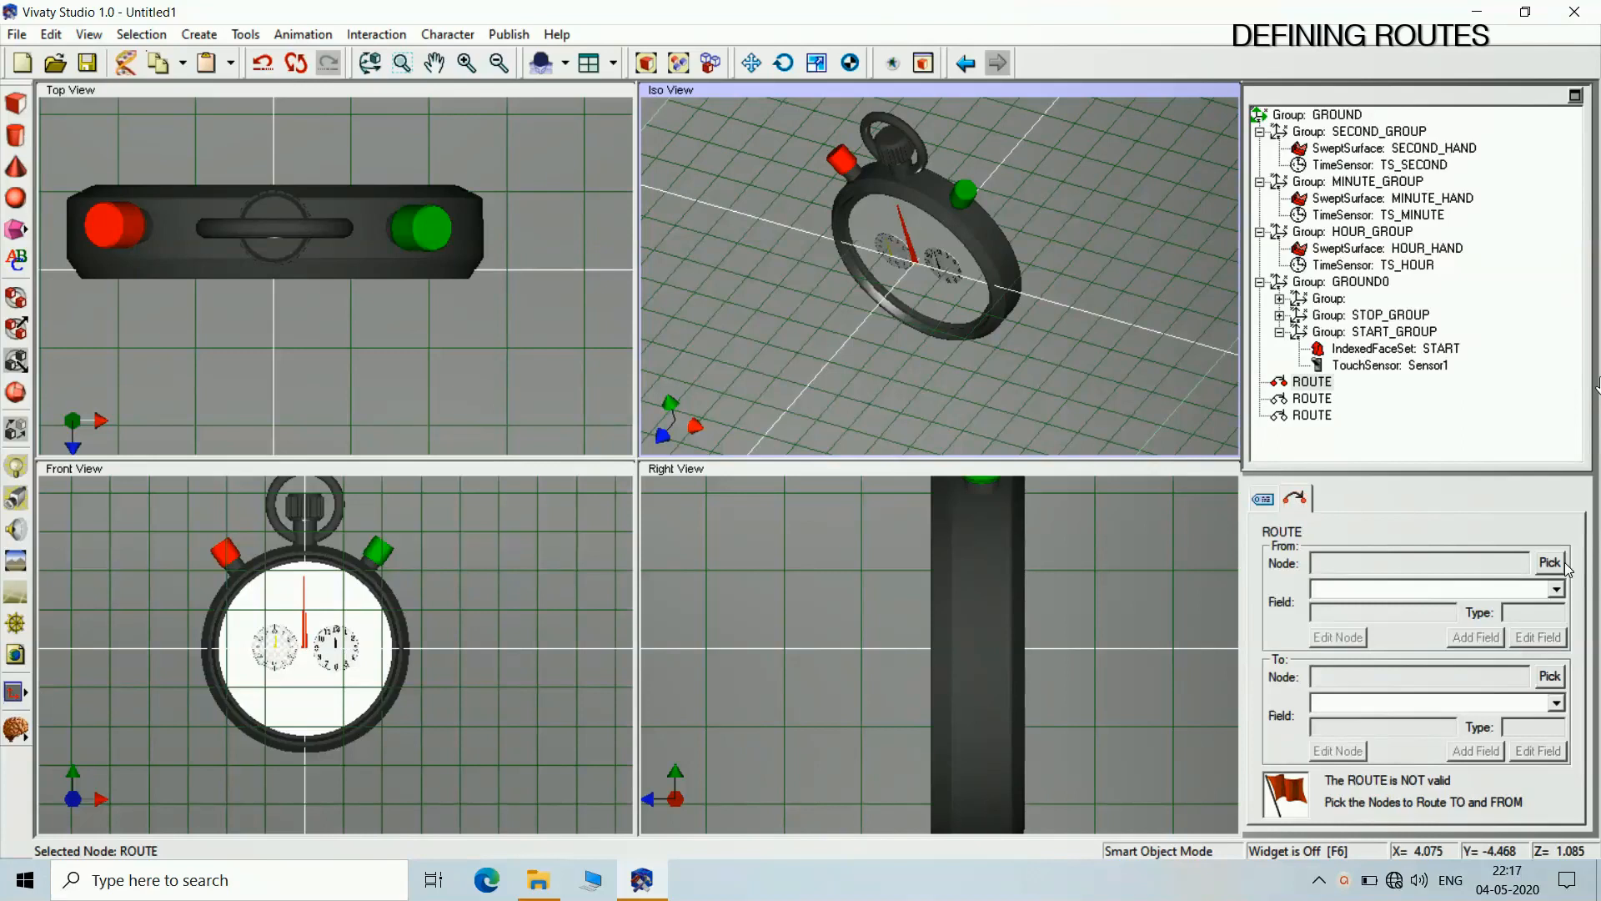
left_click(1279, 315)
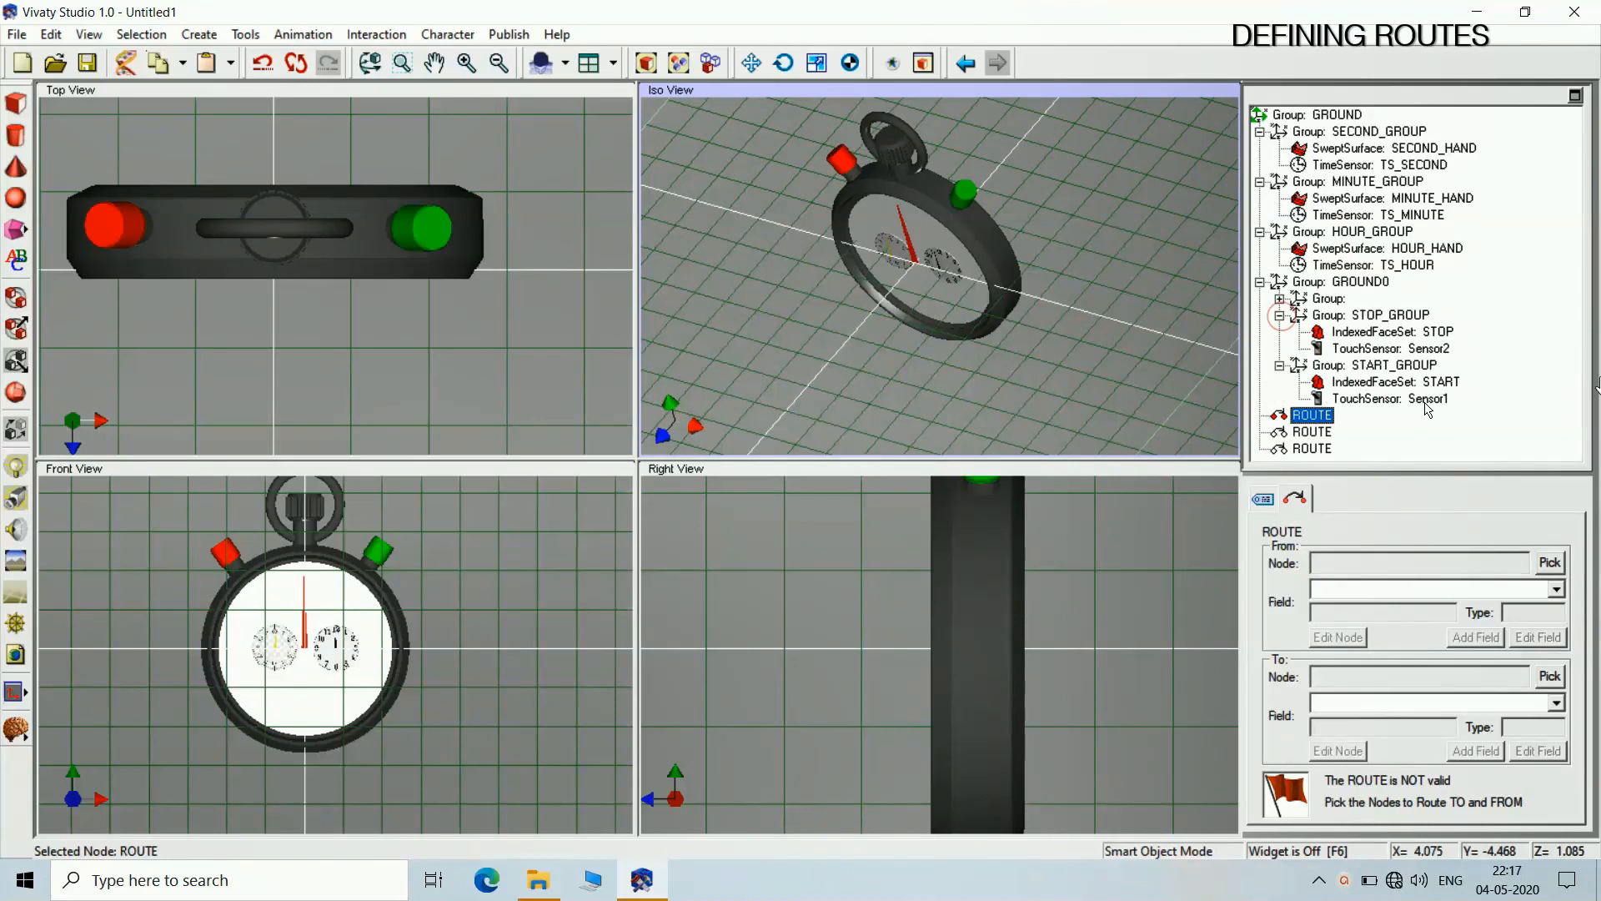
left_click(1551, 564)
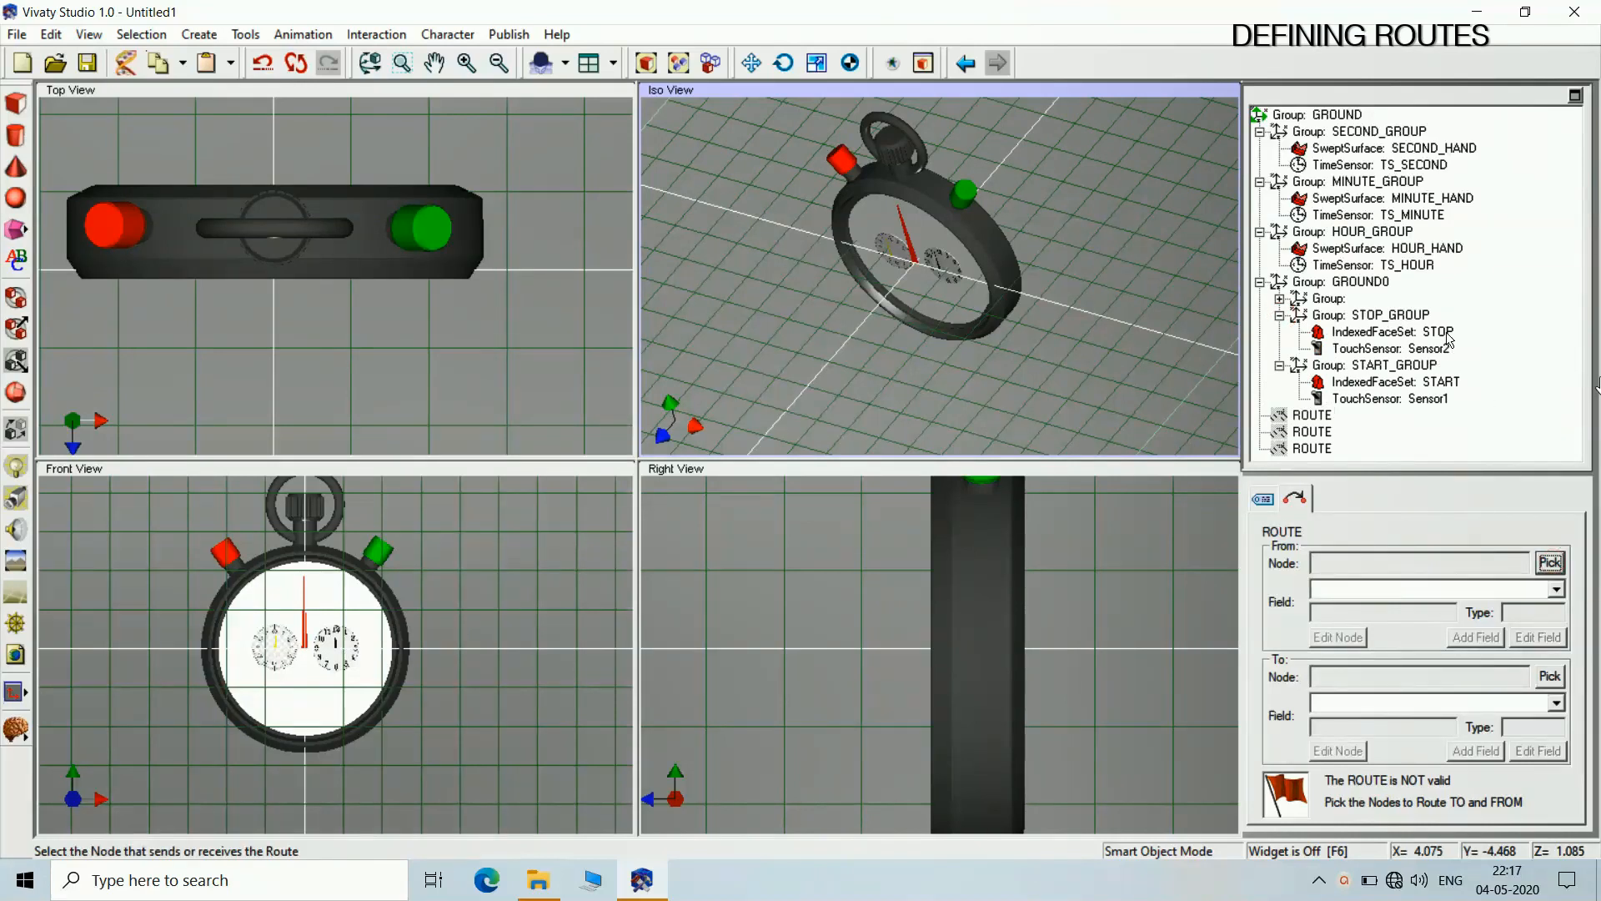
left_click(1411, 349)
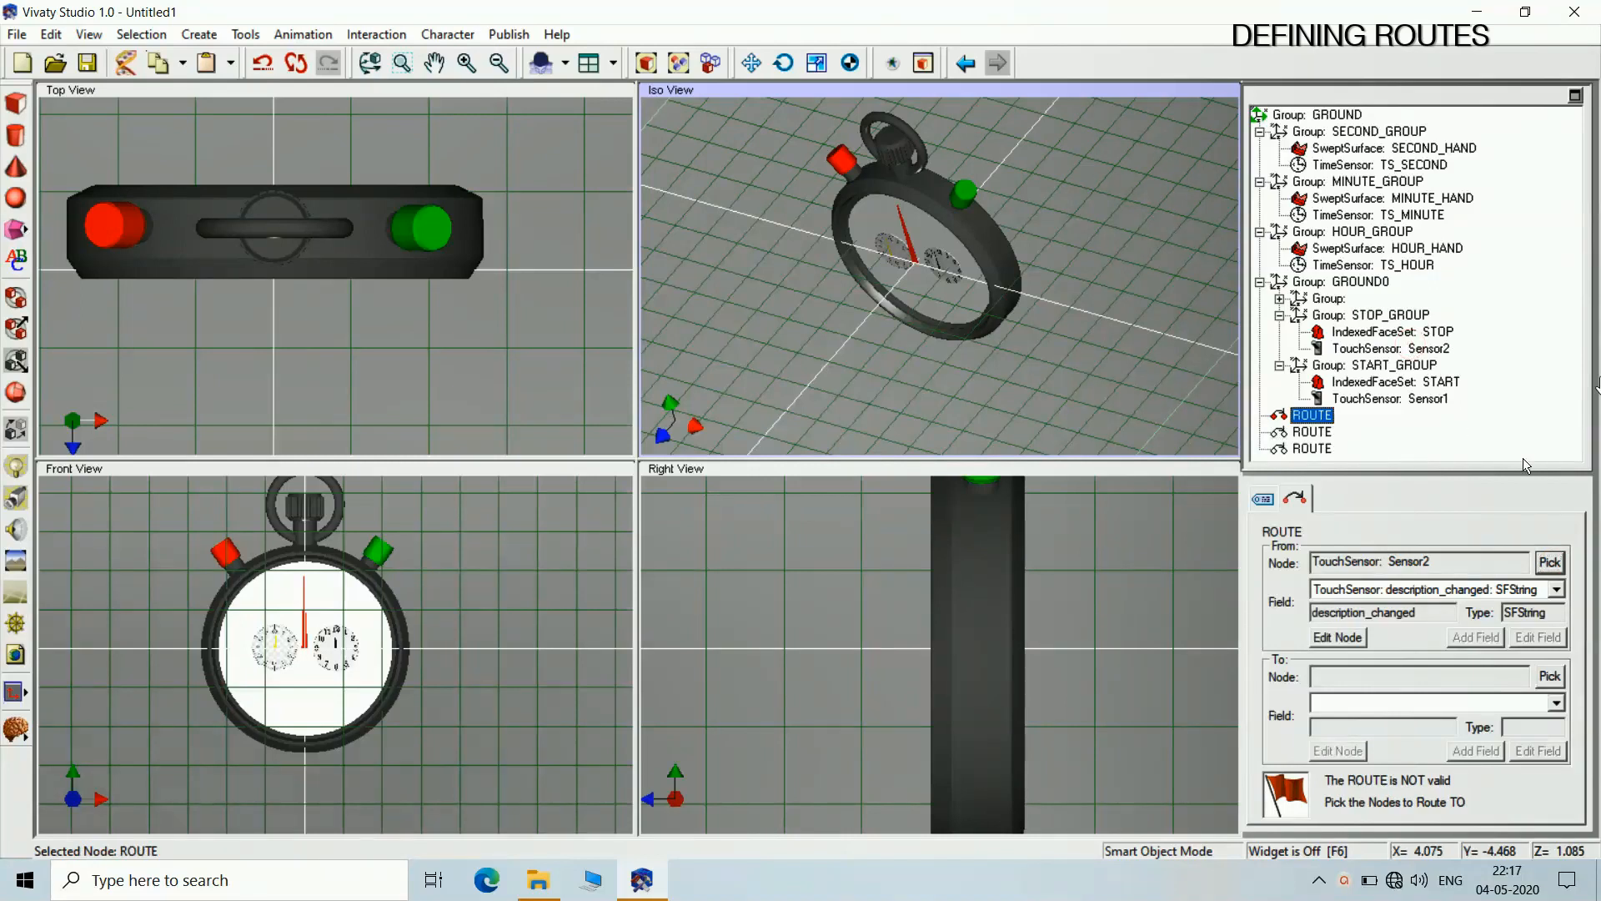
left_click(1556, 589)
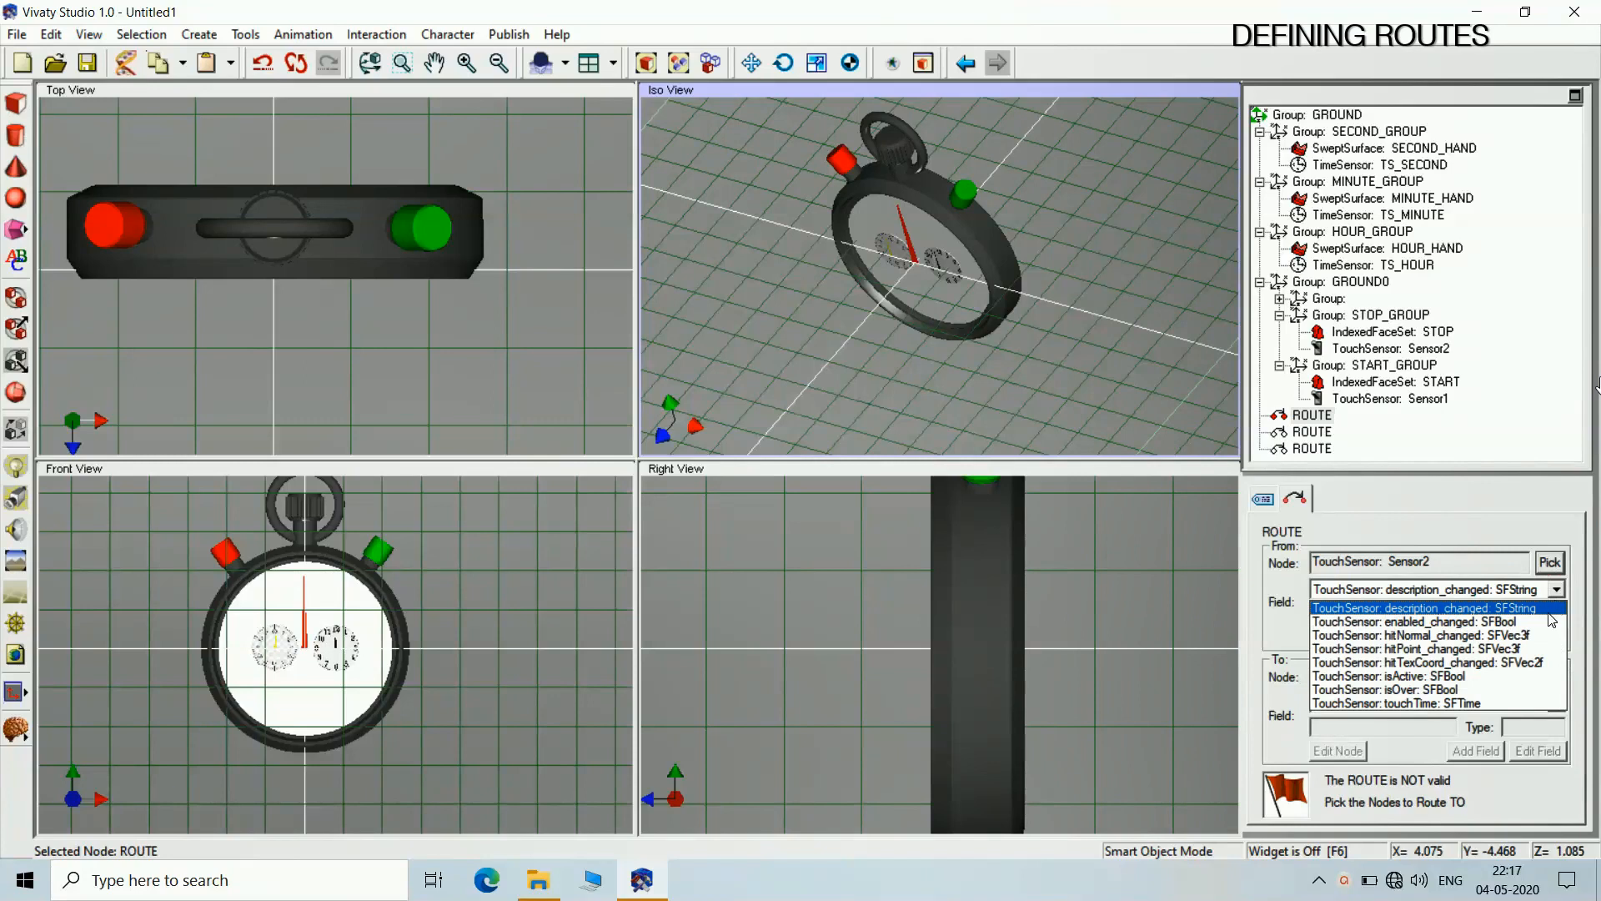
left_click(1501, 703)
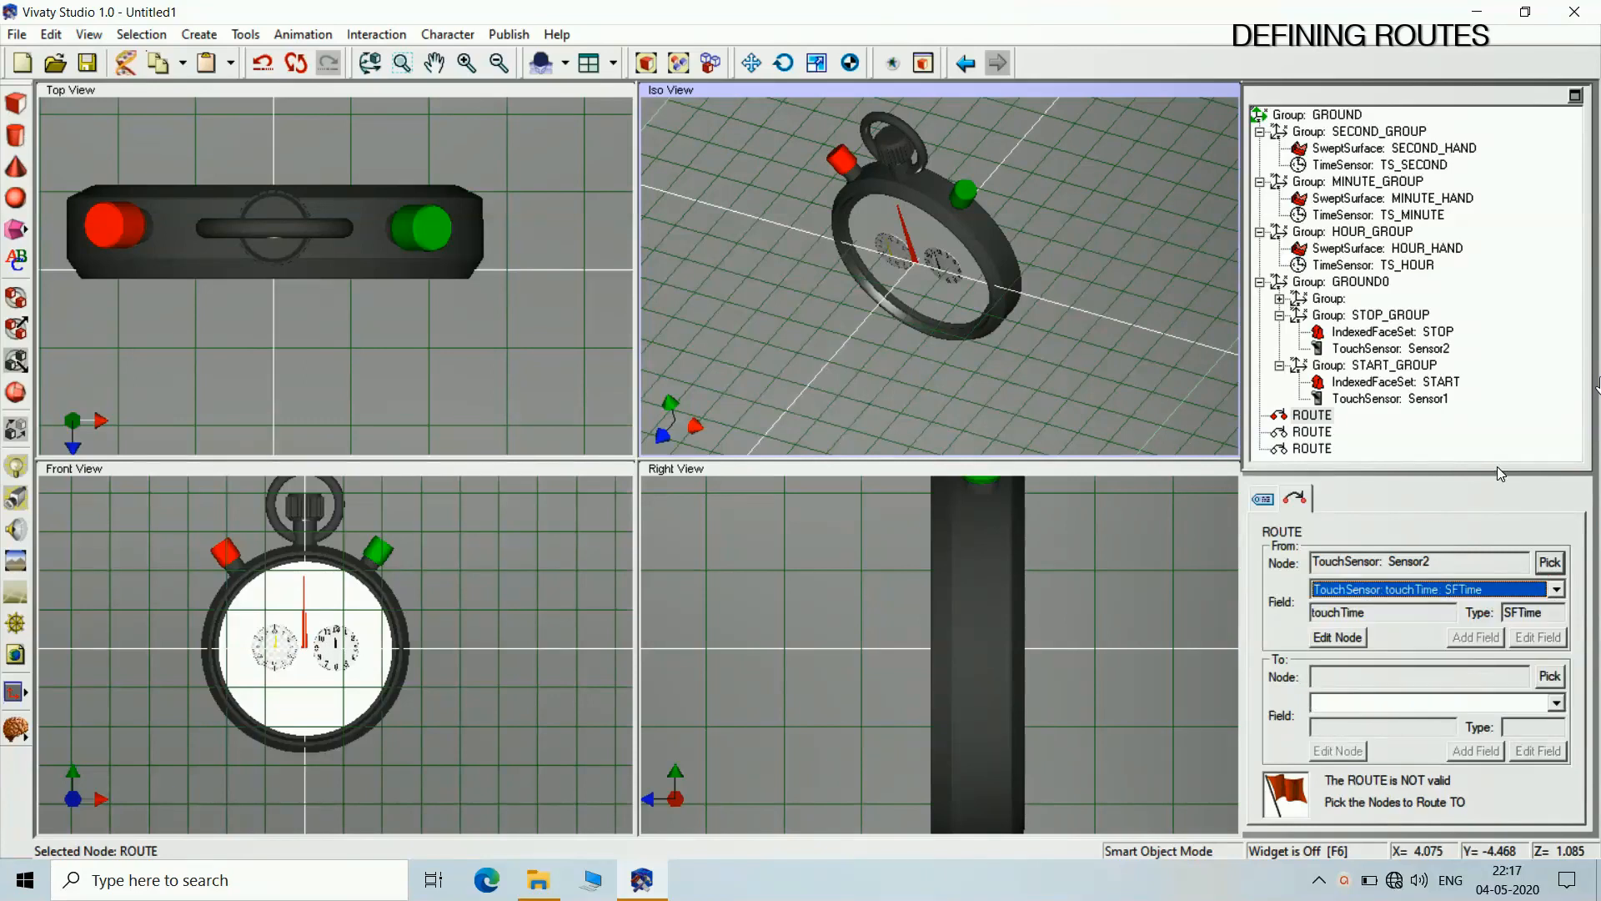
Set the first route's target to time sensor TS_SECOND with the set_stopTime field, and deselect the route
left_click(1548, 677)
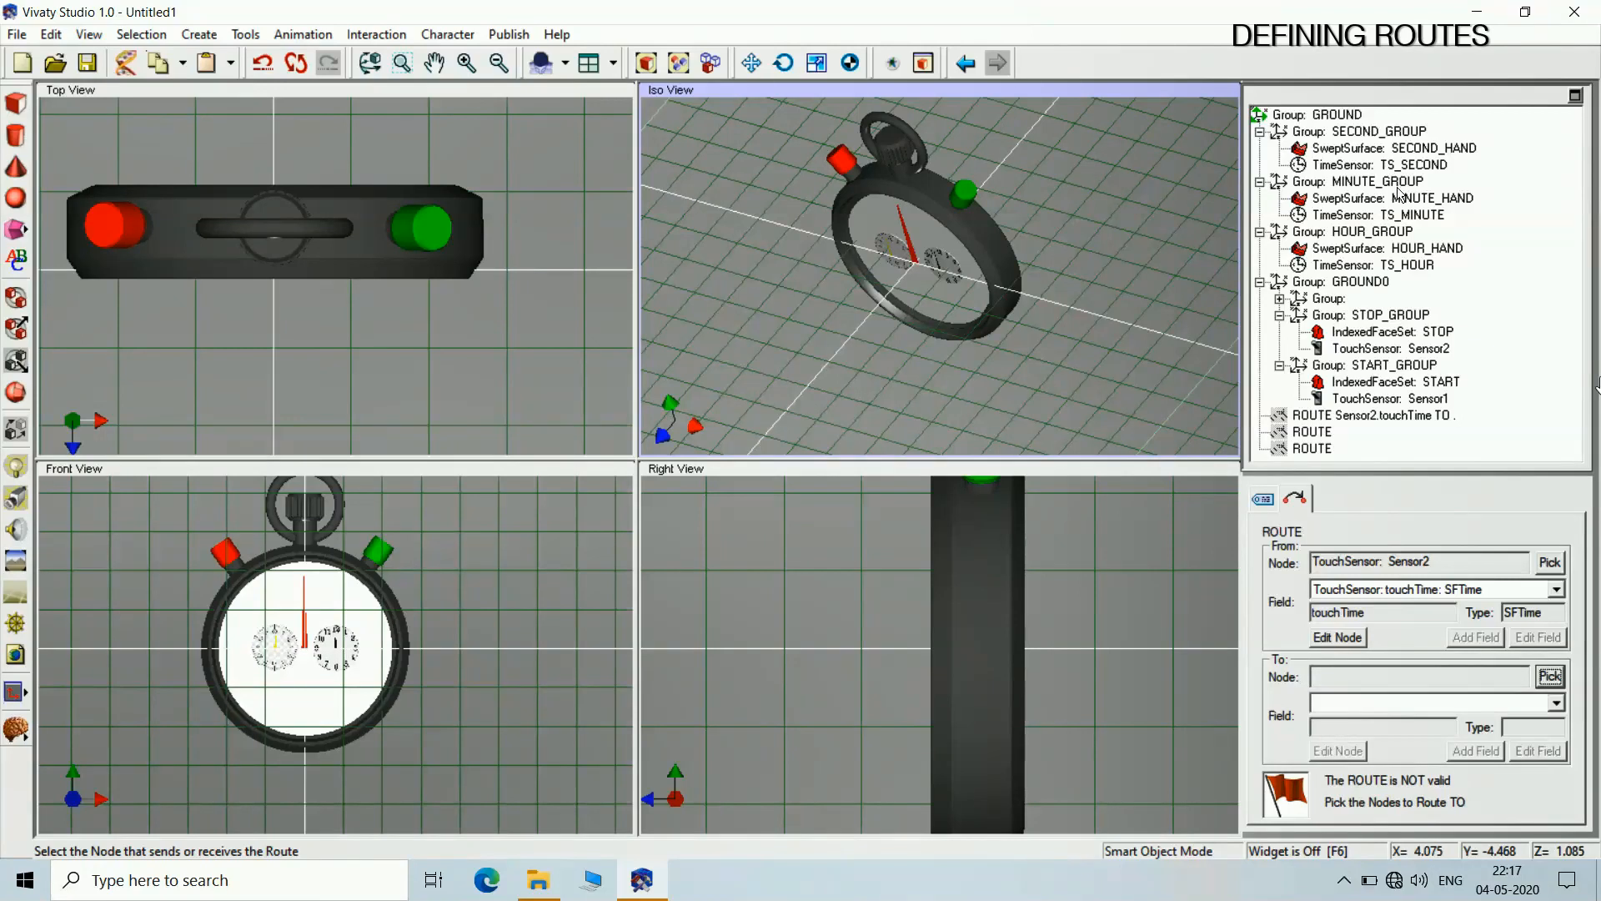
left_click(1380, 164)
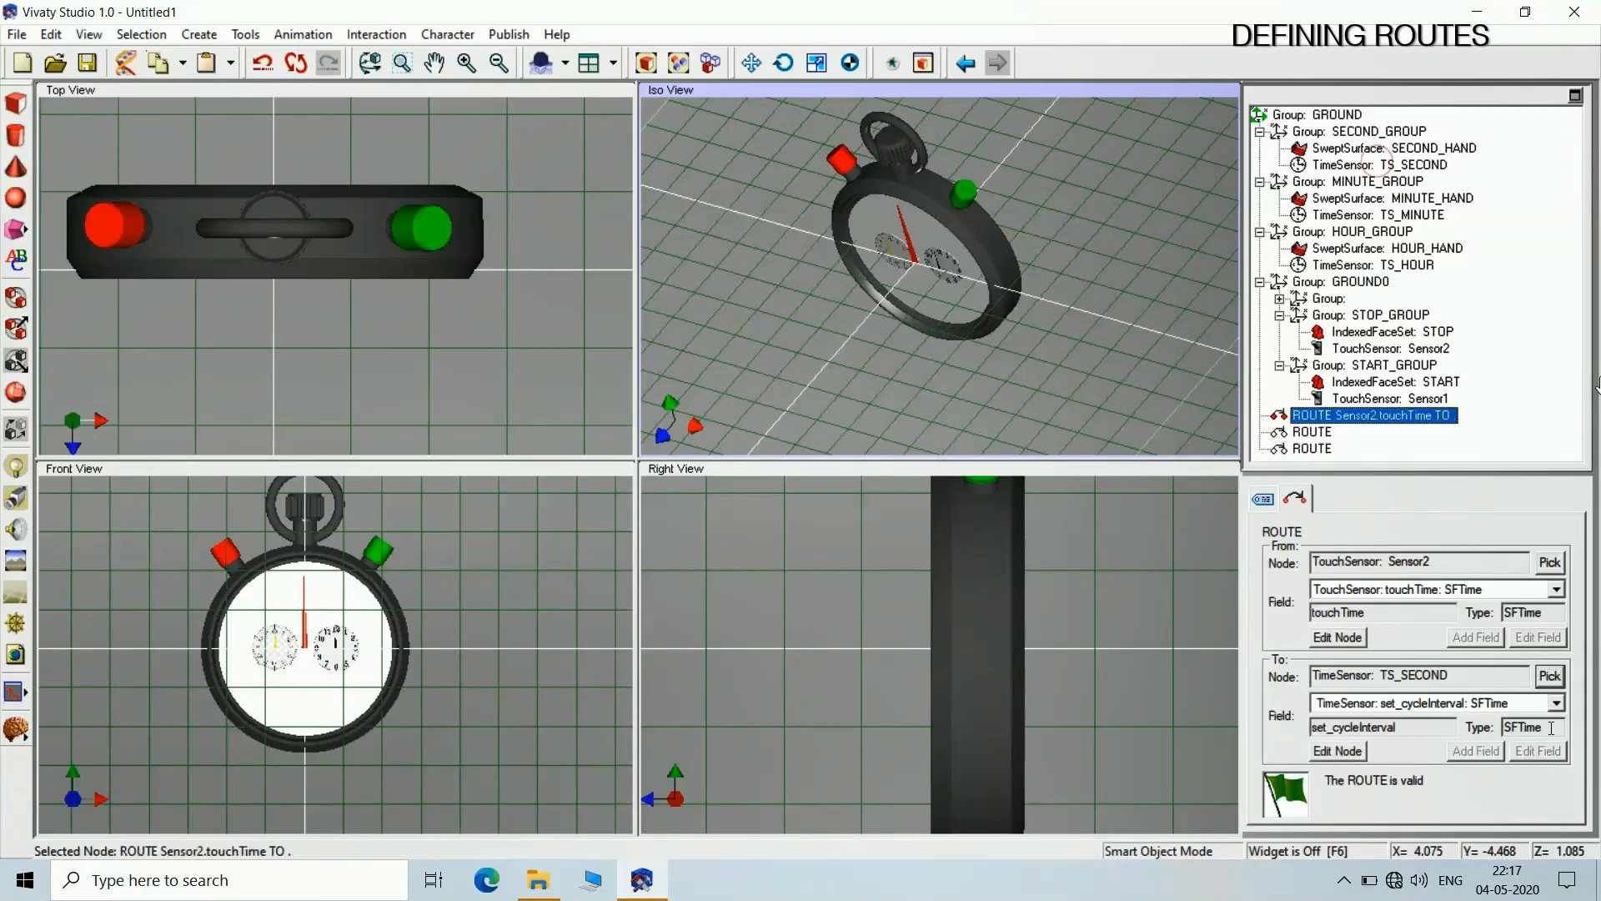
left_click(1556, 703)
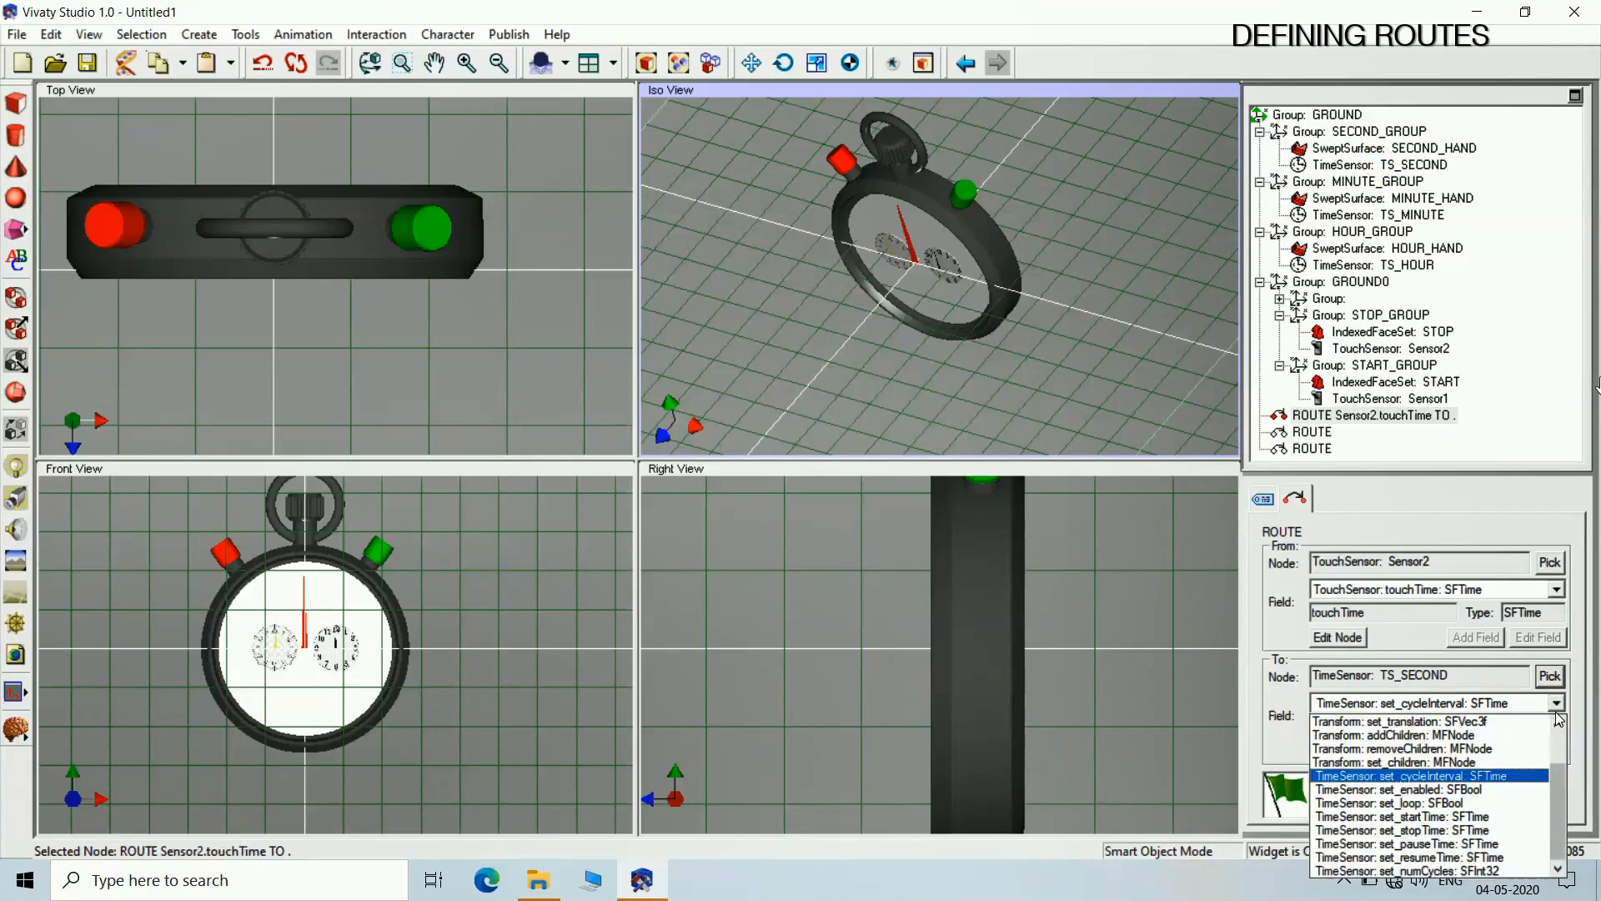
left_click(1494, 830)
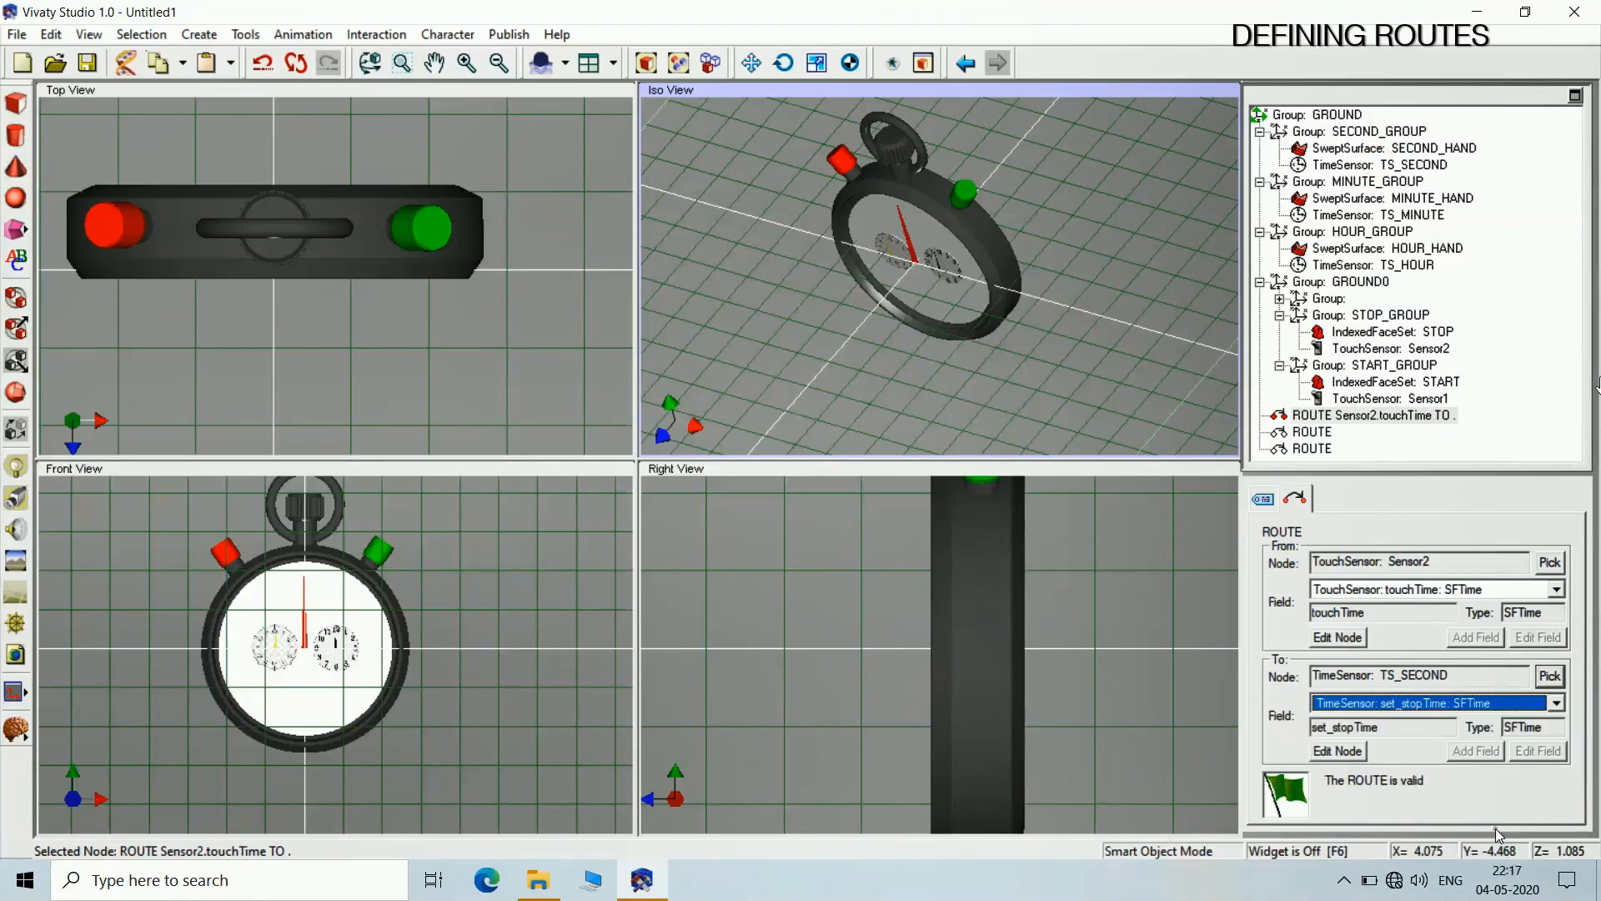
left_click(1175, 627)
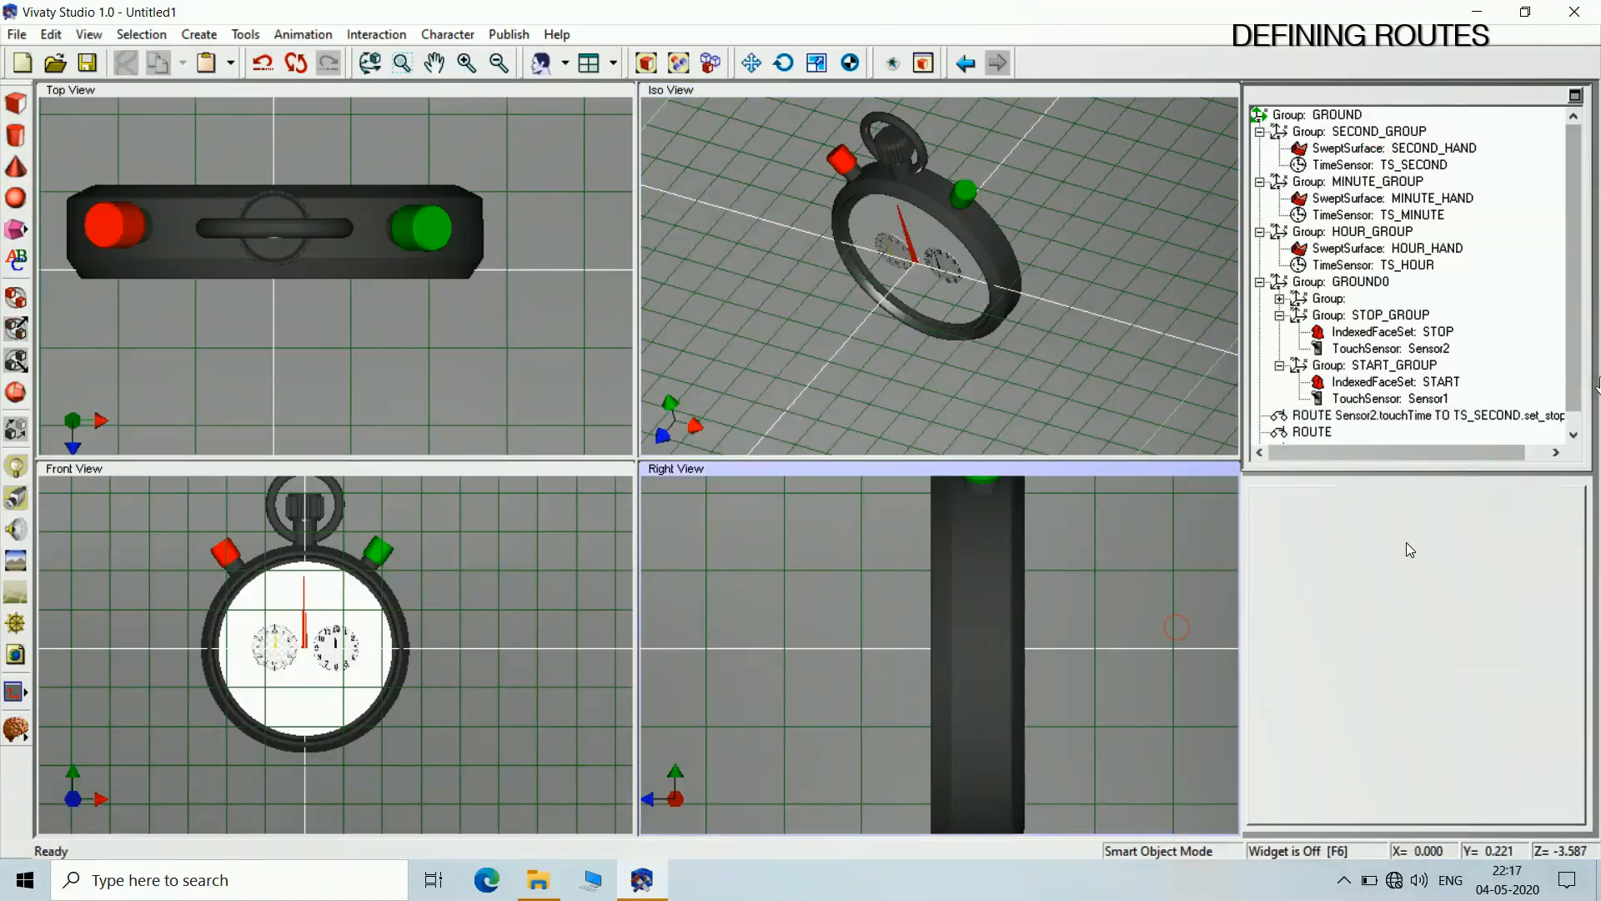
Set the source of the second route to touch sensor Sensor2 with the touchTime field
left_click(1579, 407)
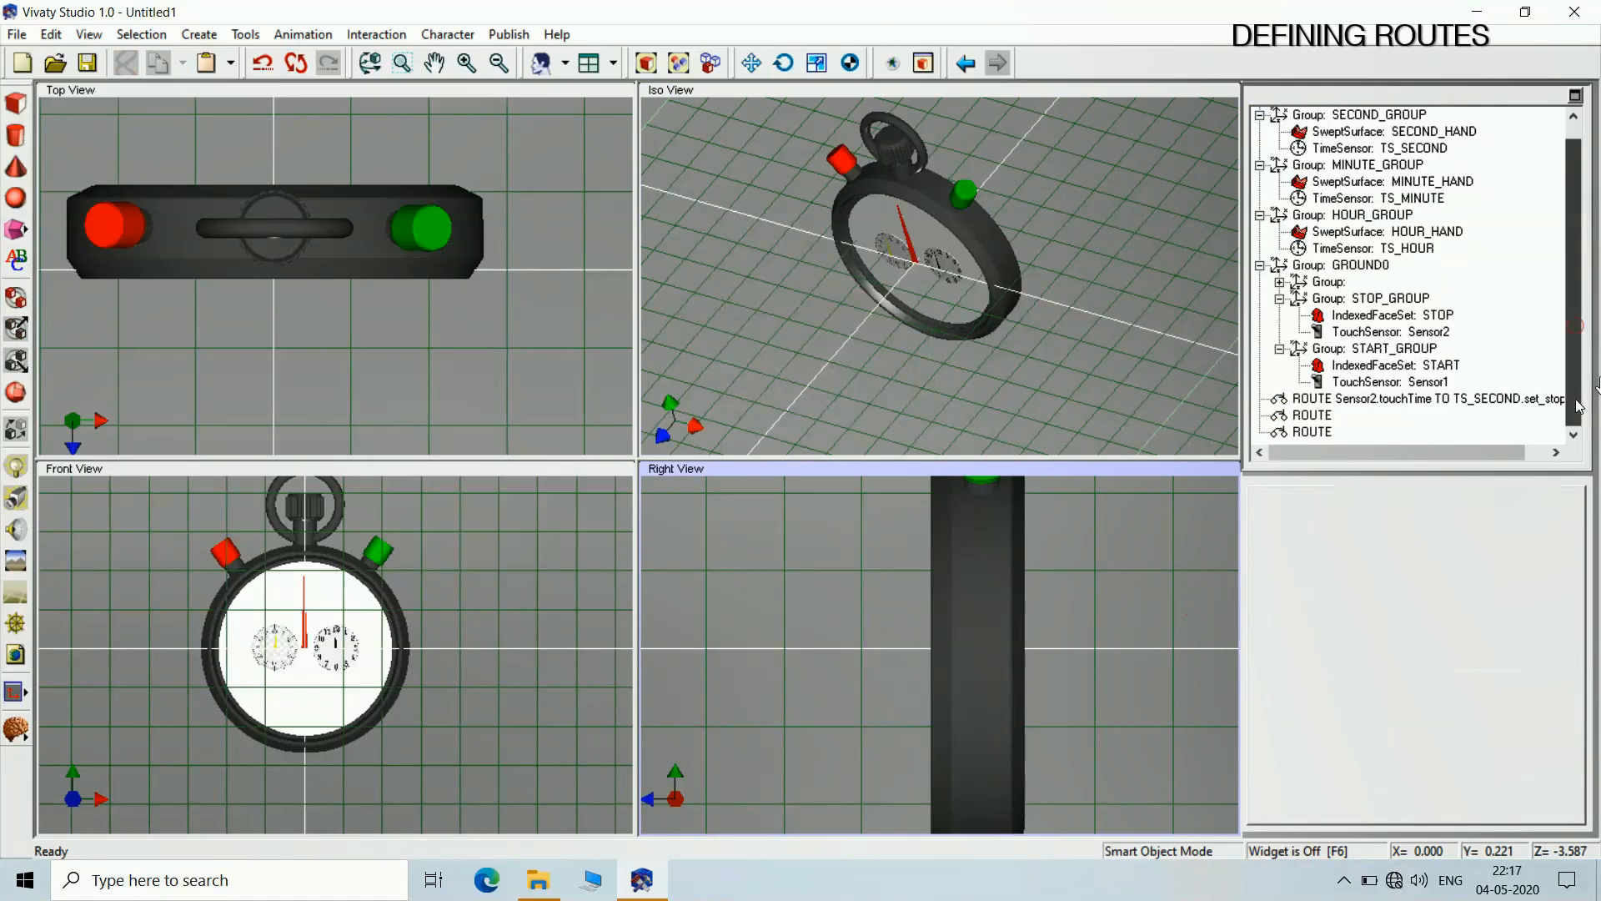
left_click(1316, 416)
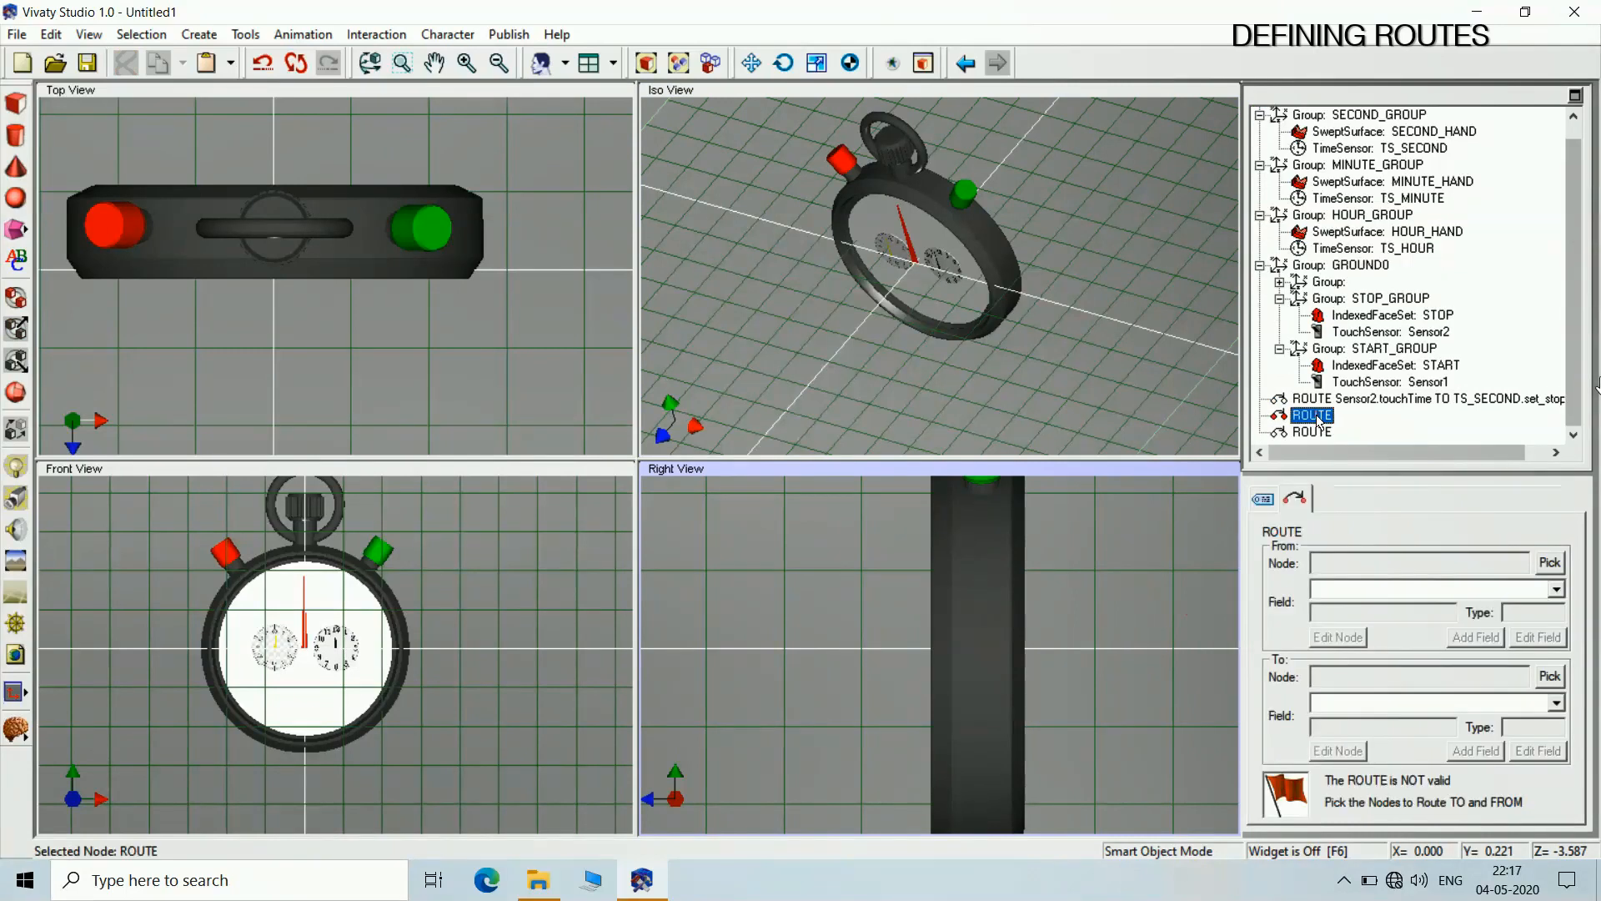
left_click(1548, 564)
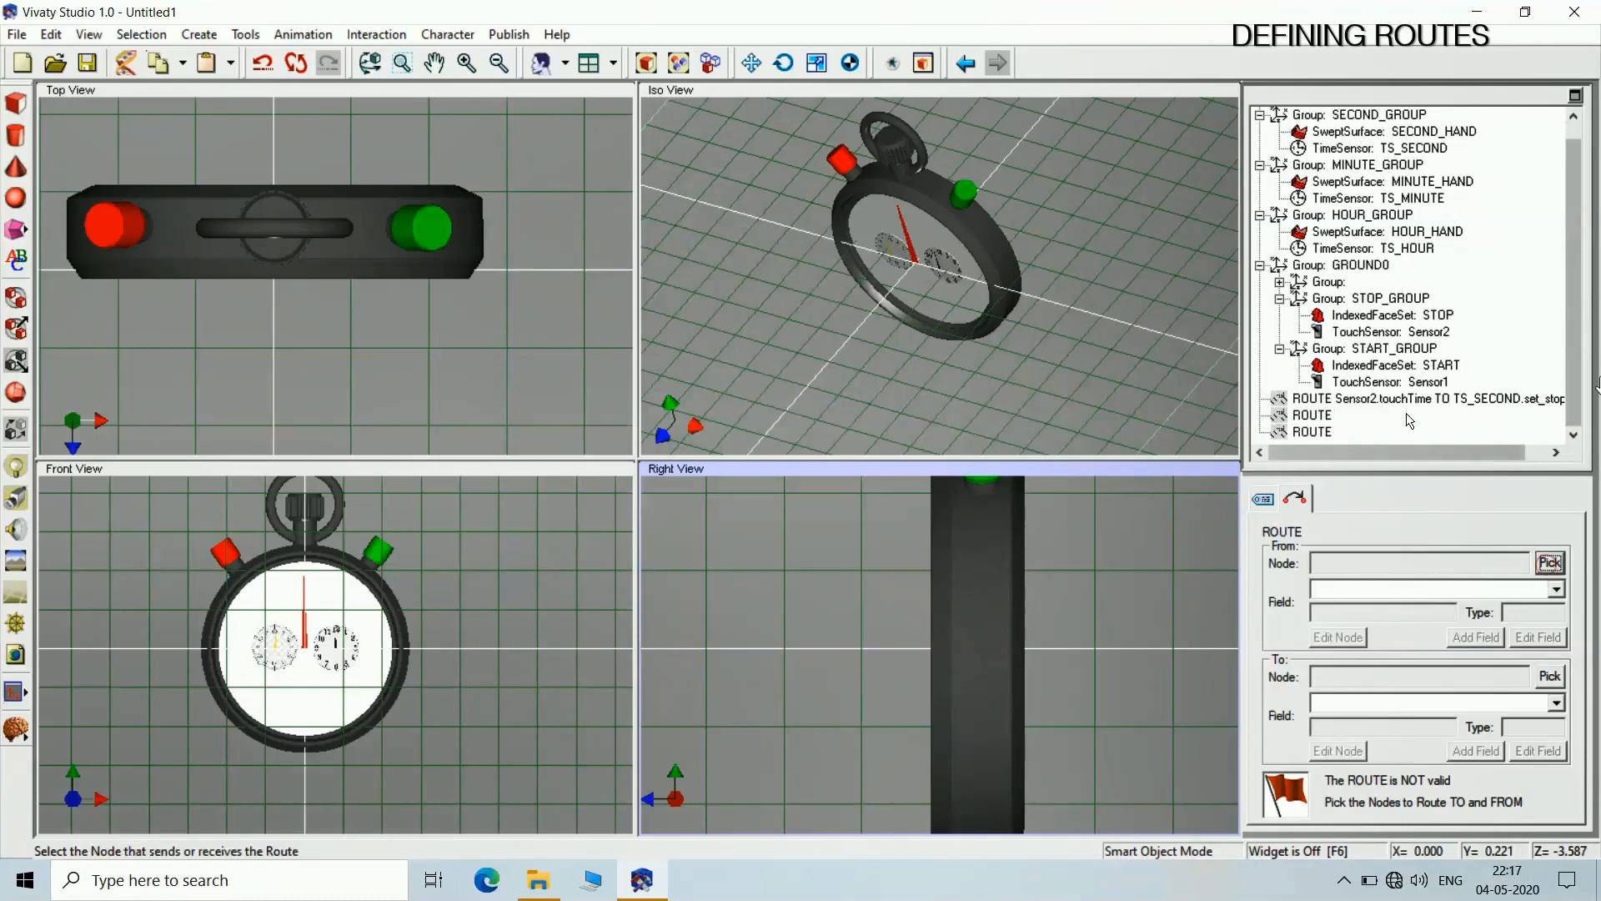
left_click(1375, 339)
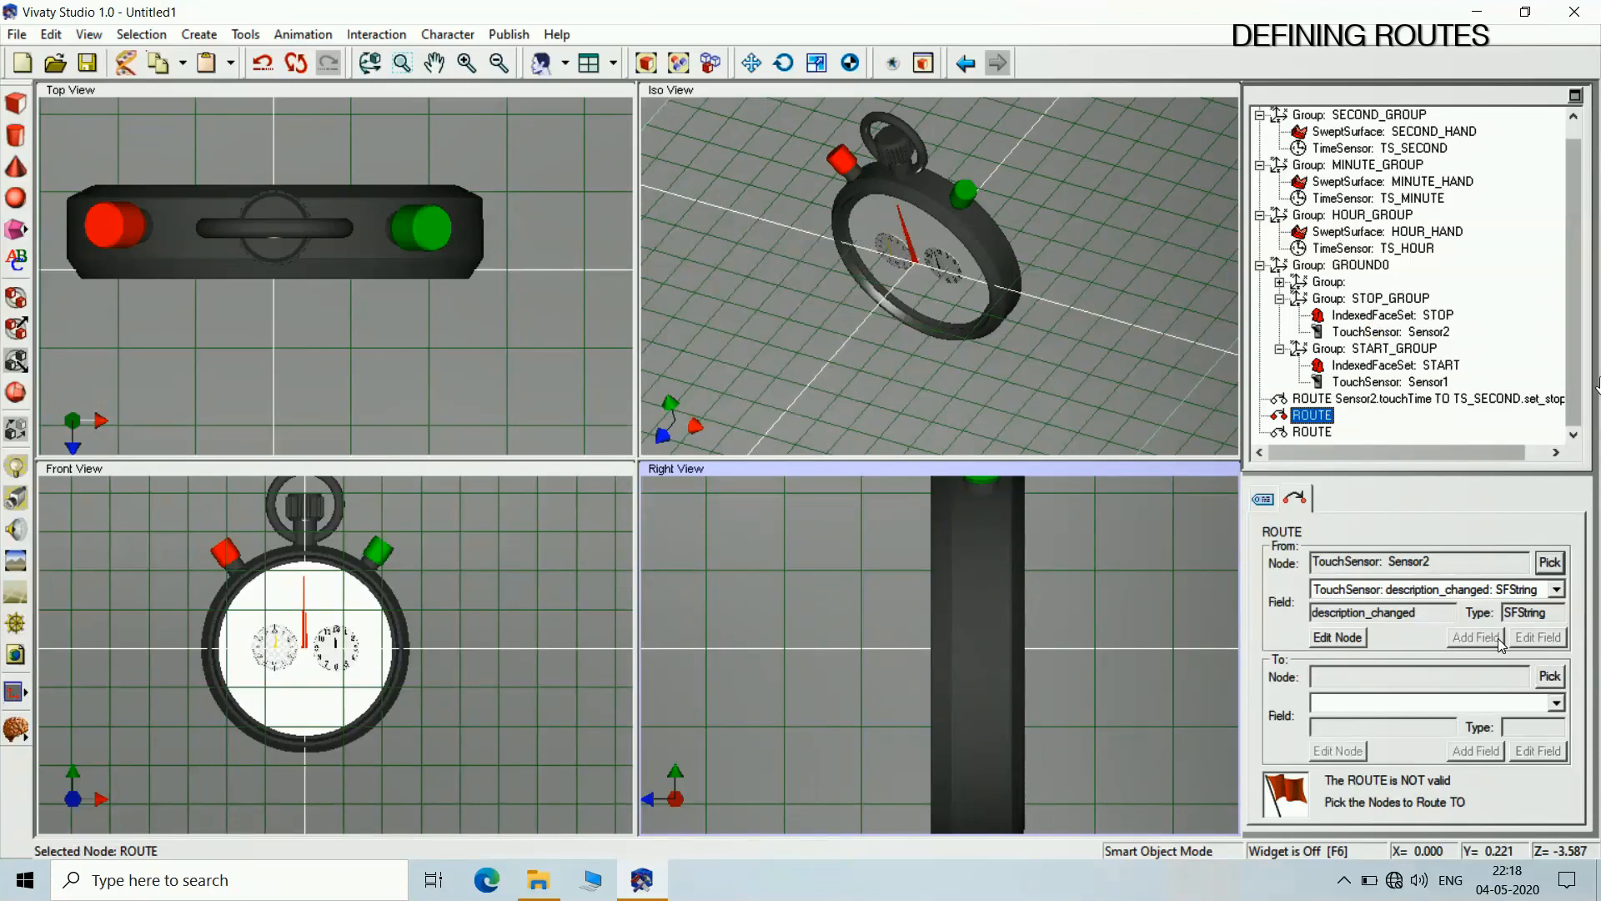
left_click(1556, 589)
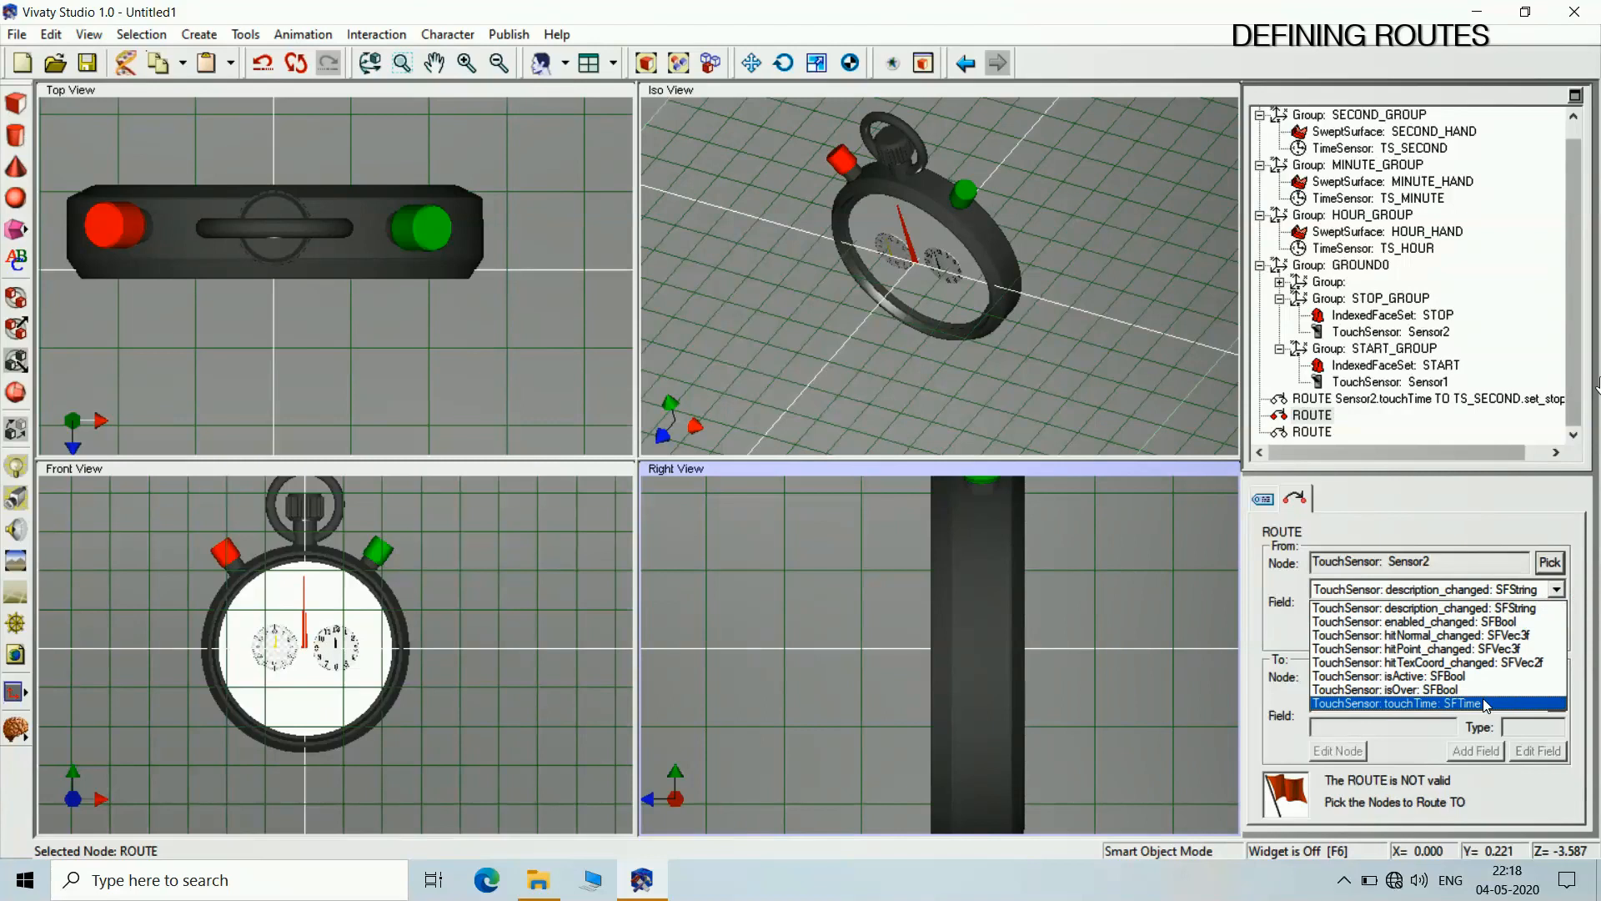
left_click(1486, 704)
Set the second route's target to time sensor TS_MINUTE with the set_stopTime field, and deselect the route
left_click(1549, 677)
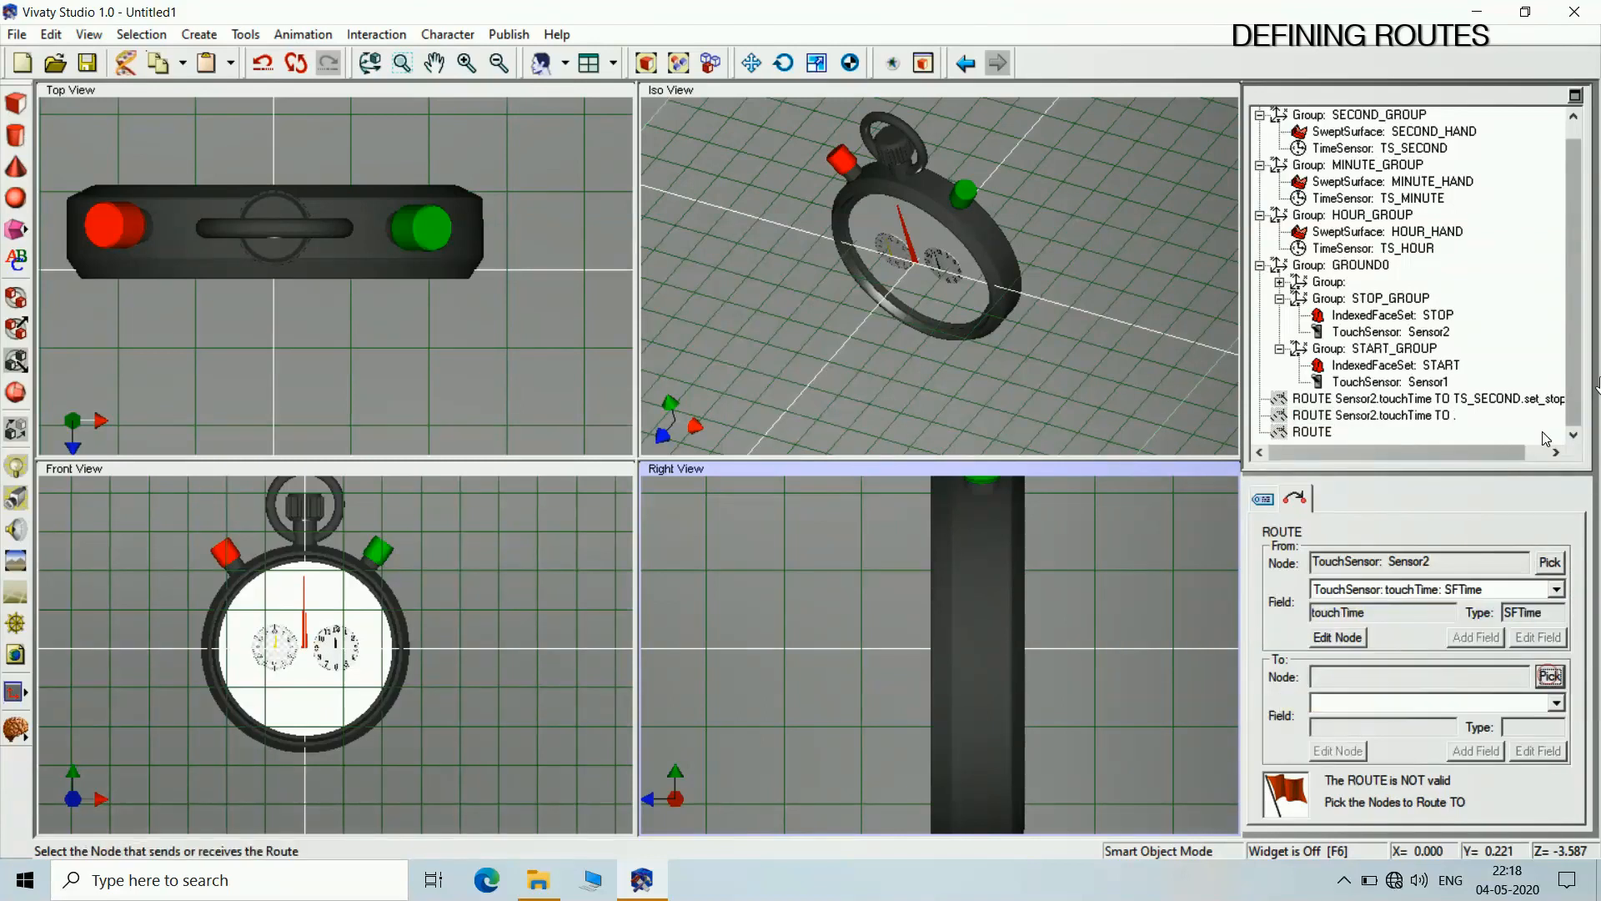
left_click(1417, 207)
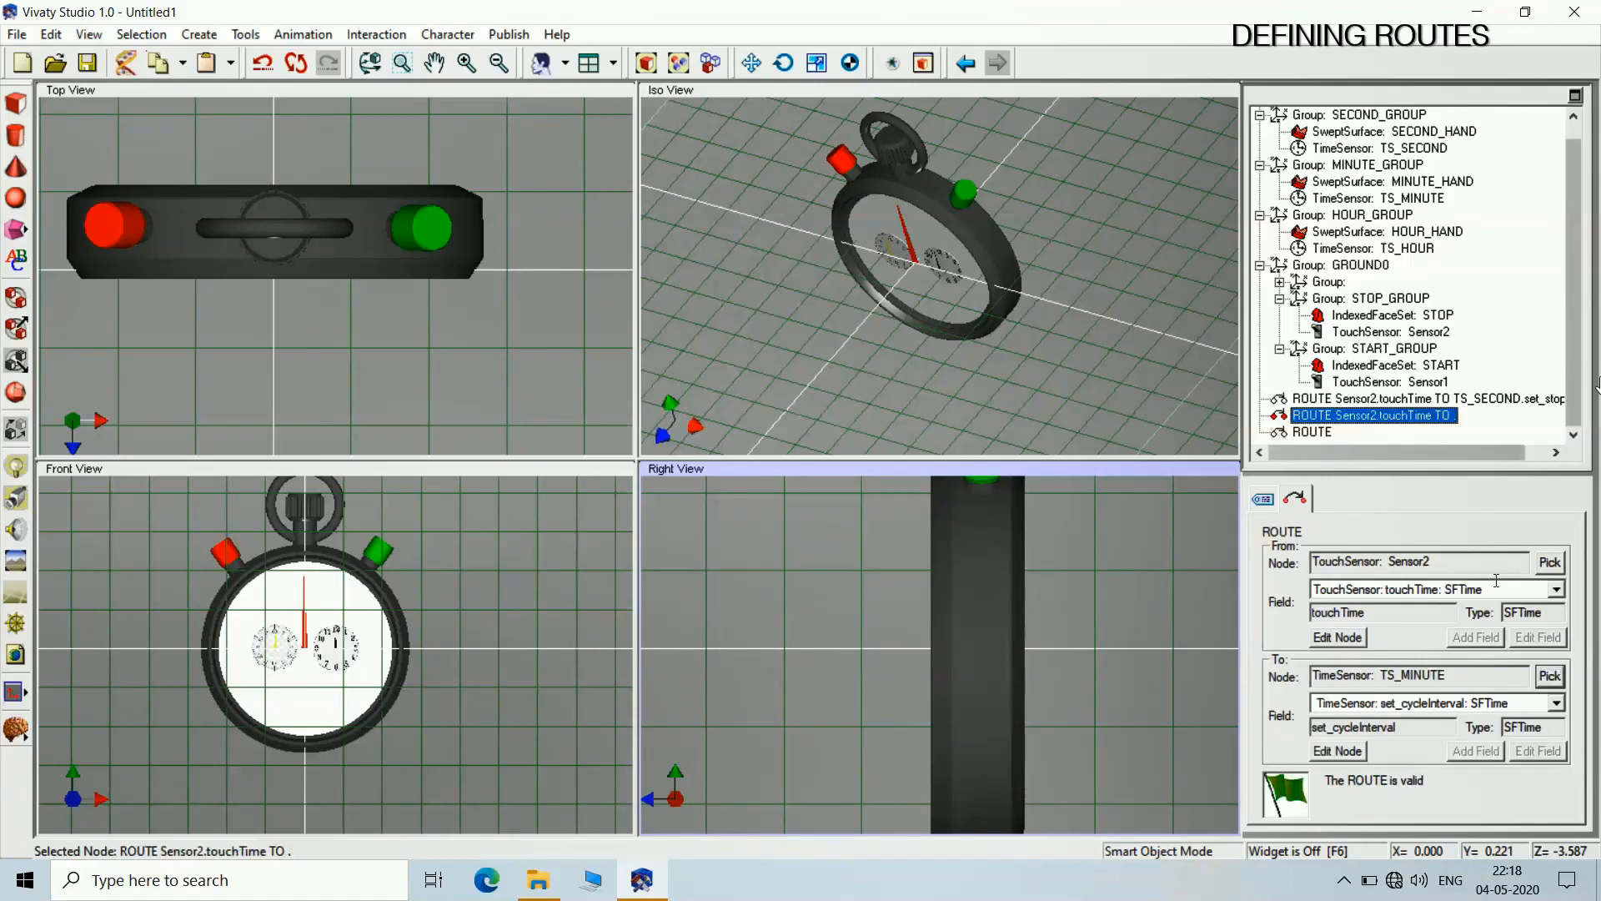
left_click(1556, 702)
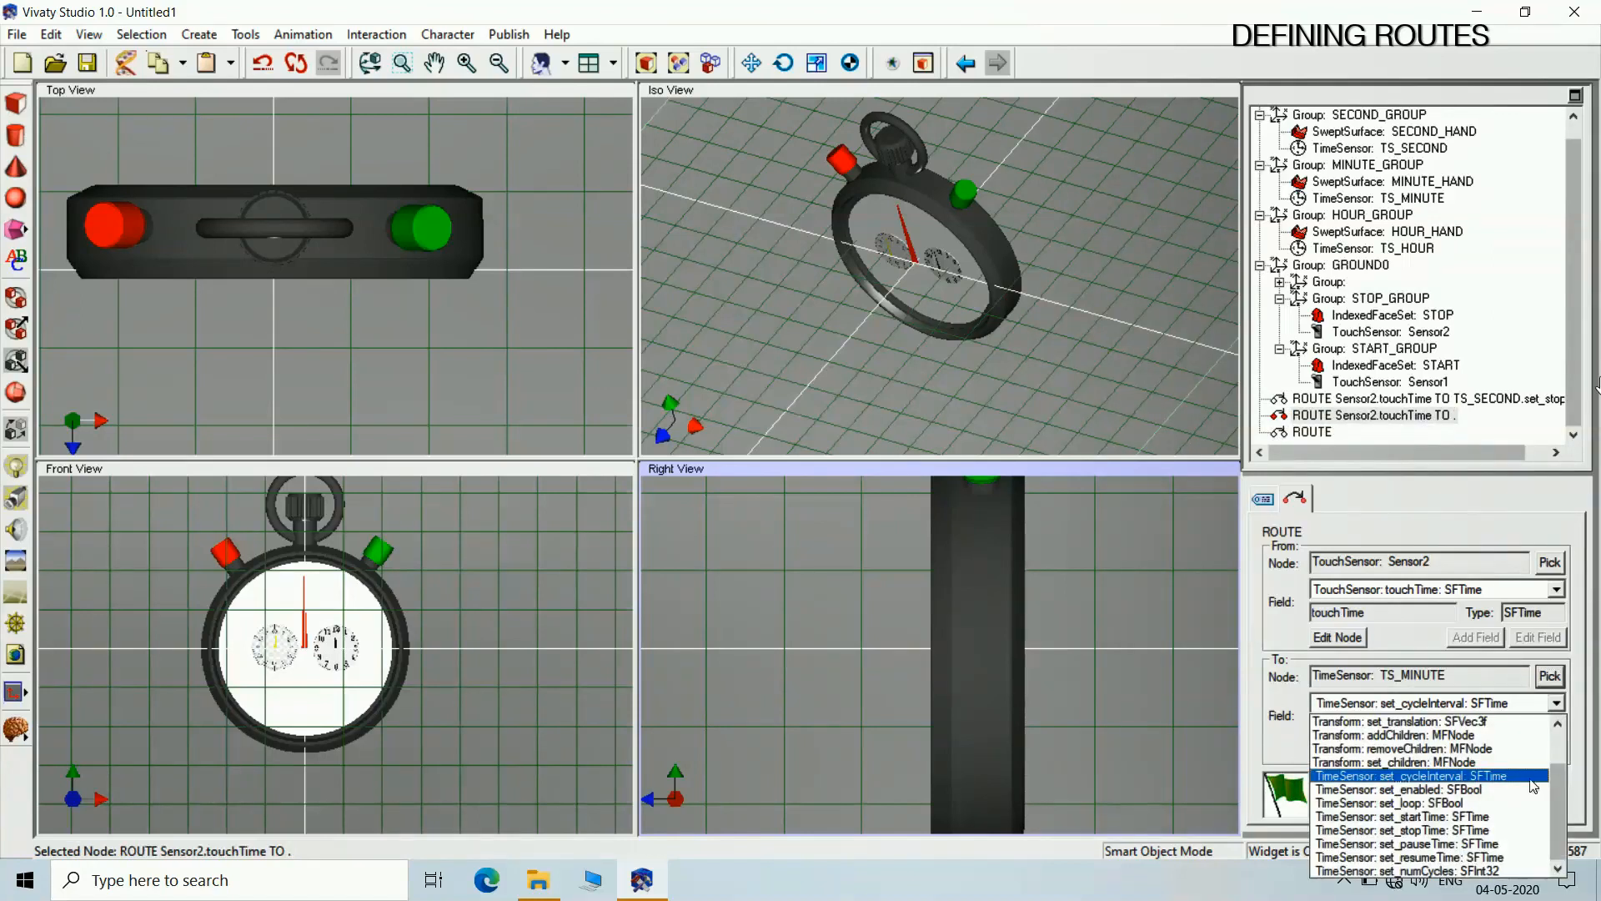
left_click(1488, 830)
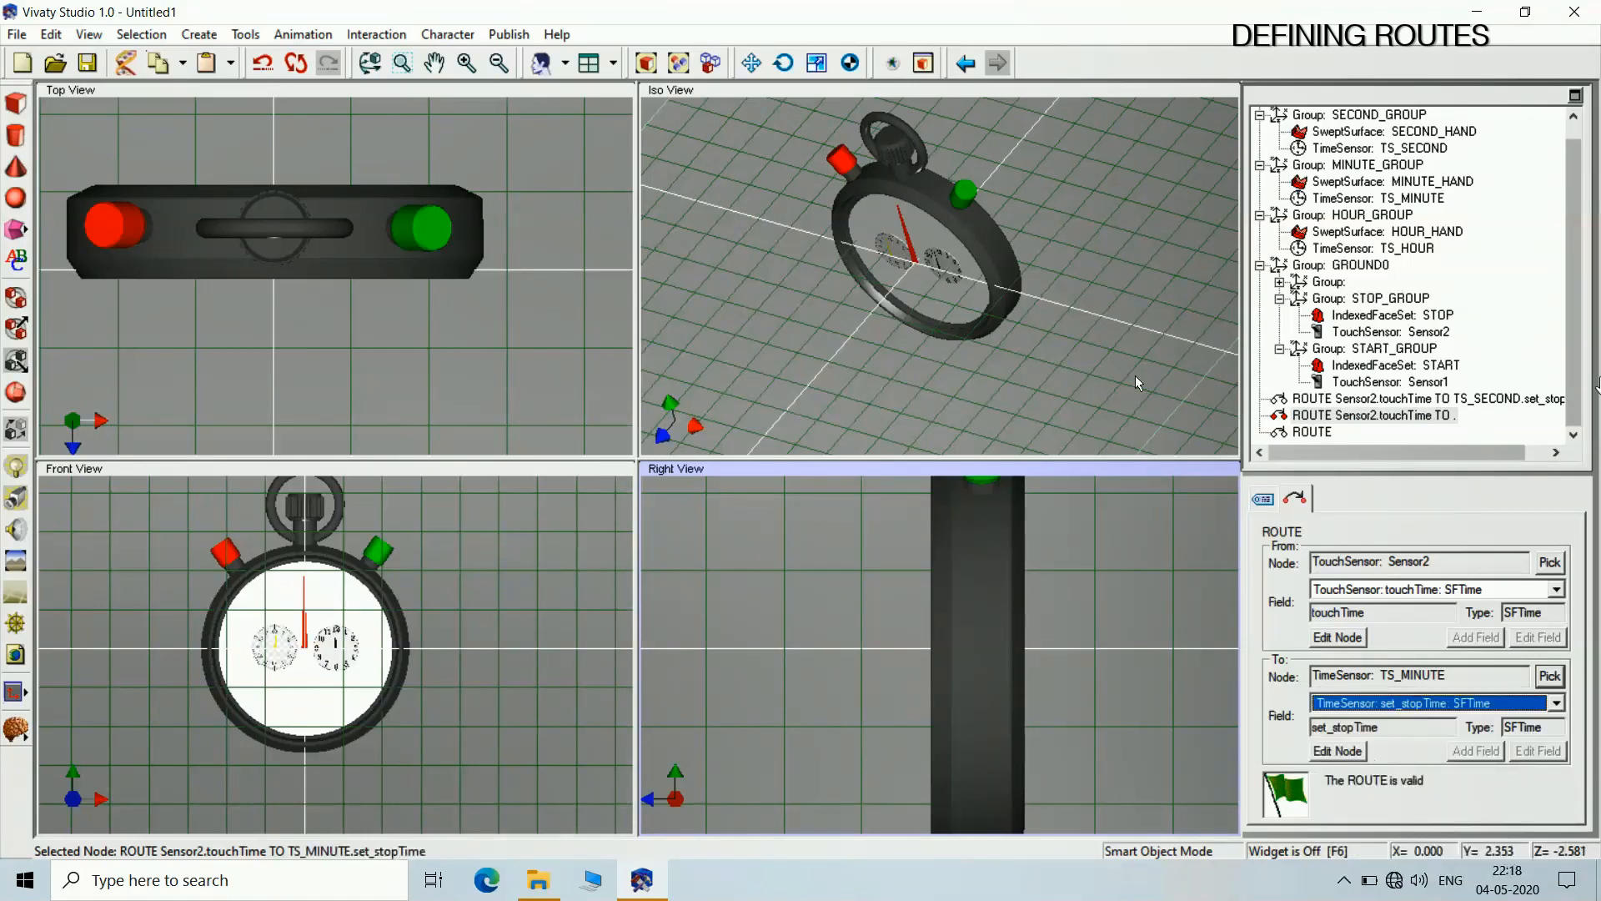
left_click(1136, 382)
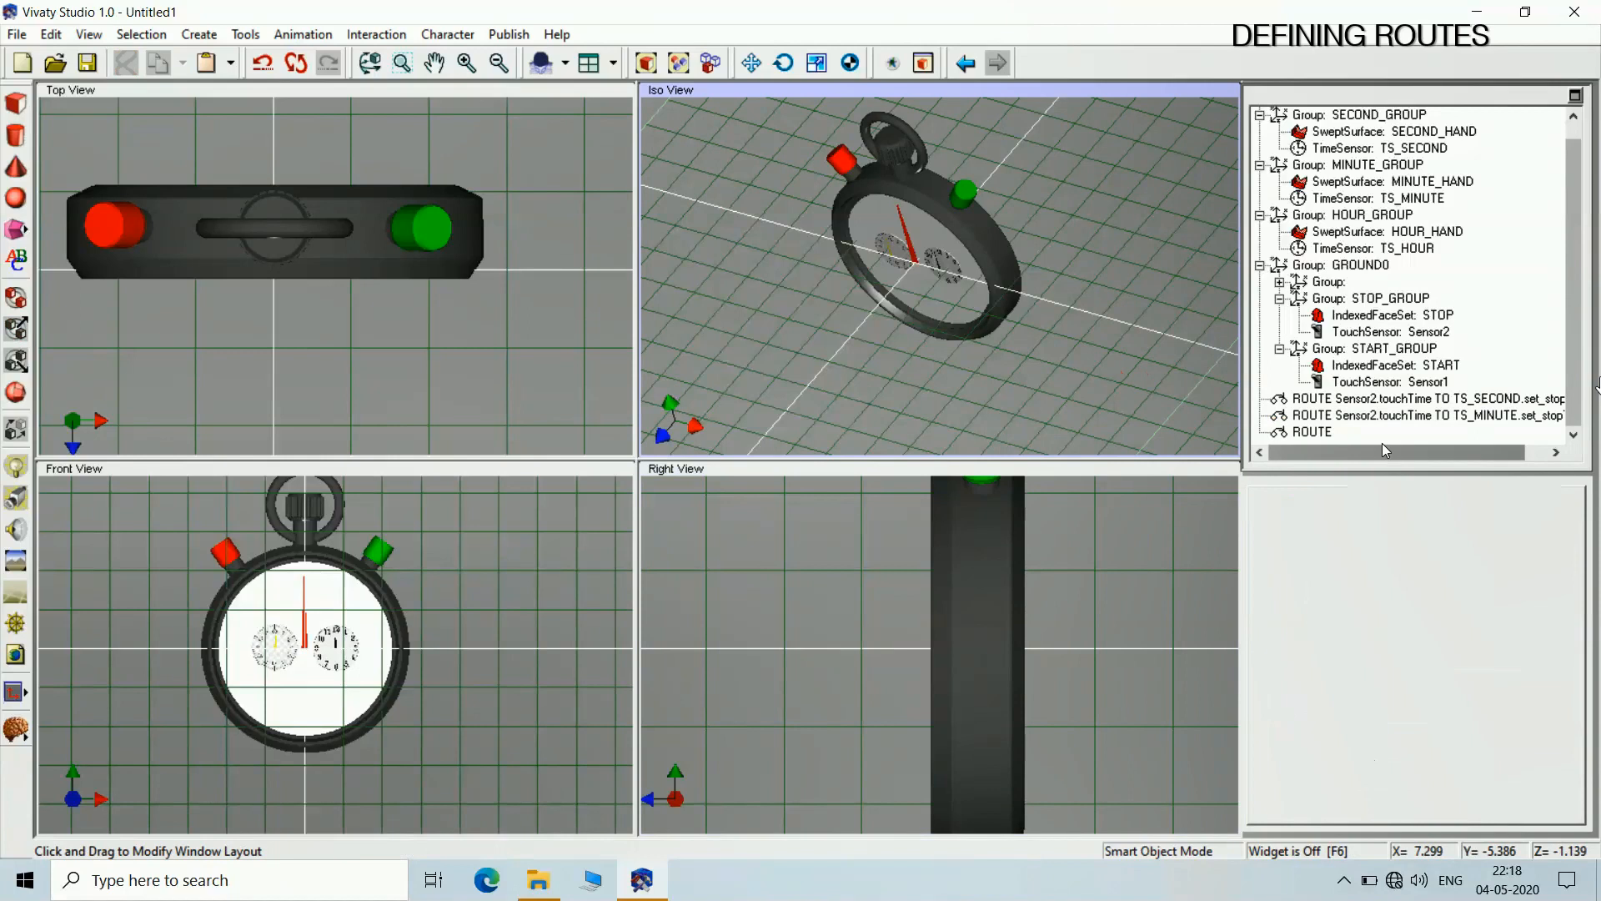
Assign touch sensor Sensor2 as the third route's source node and time sensor TS_HOUR as its target node
left_click(1313, 433)
left_click(1549, 569)
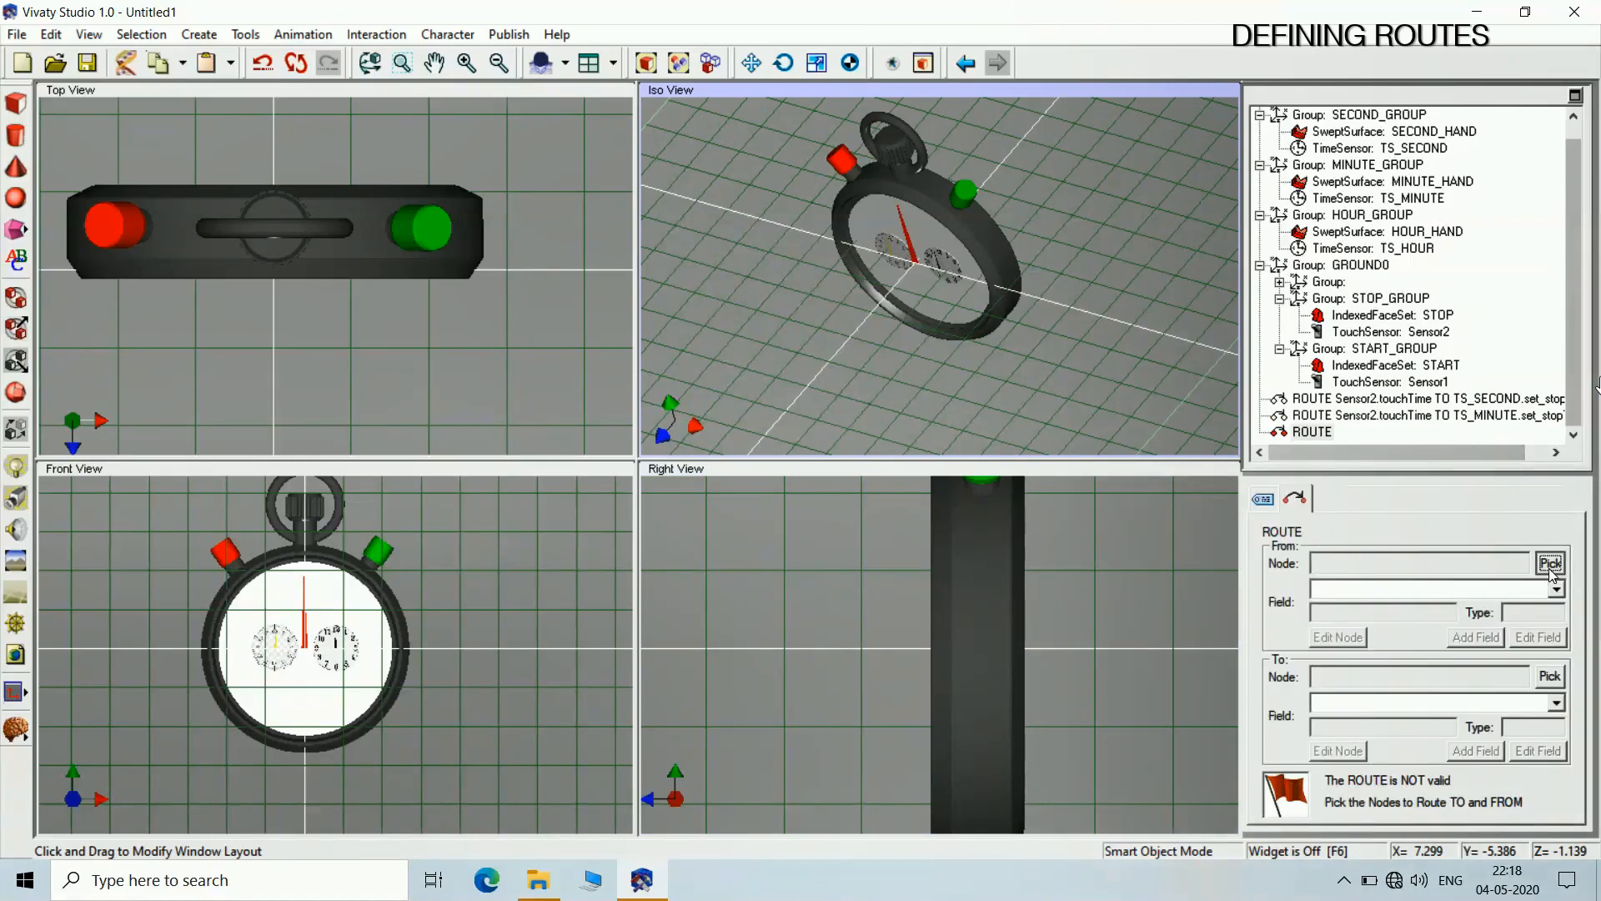
left_click(1550, 567)
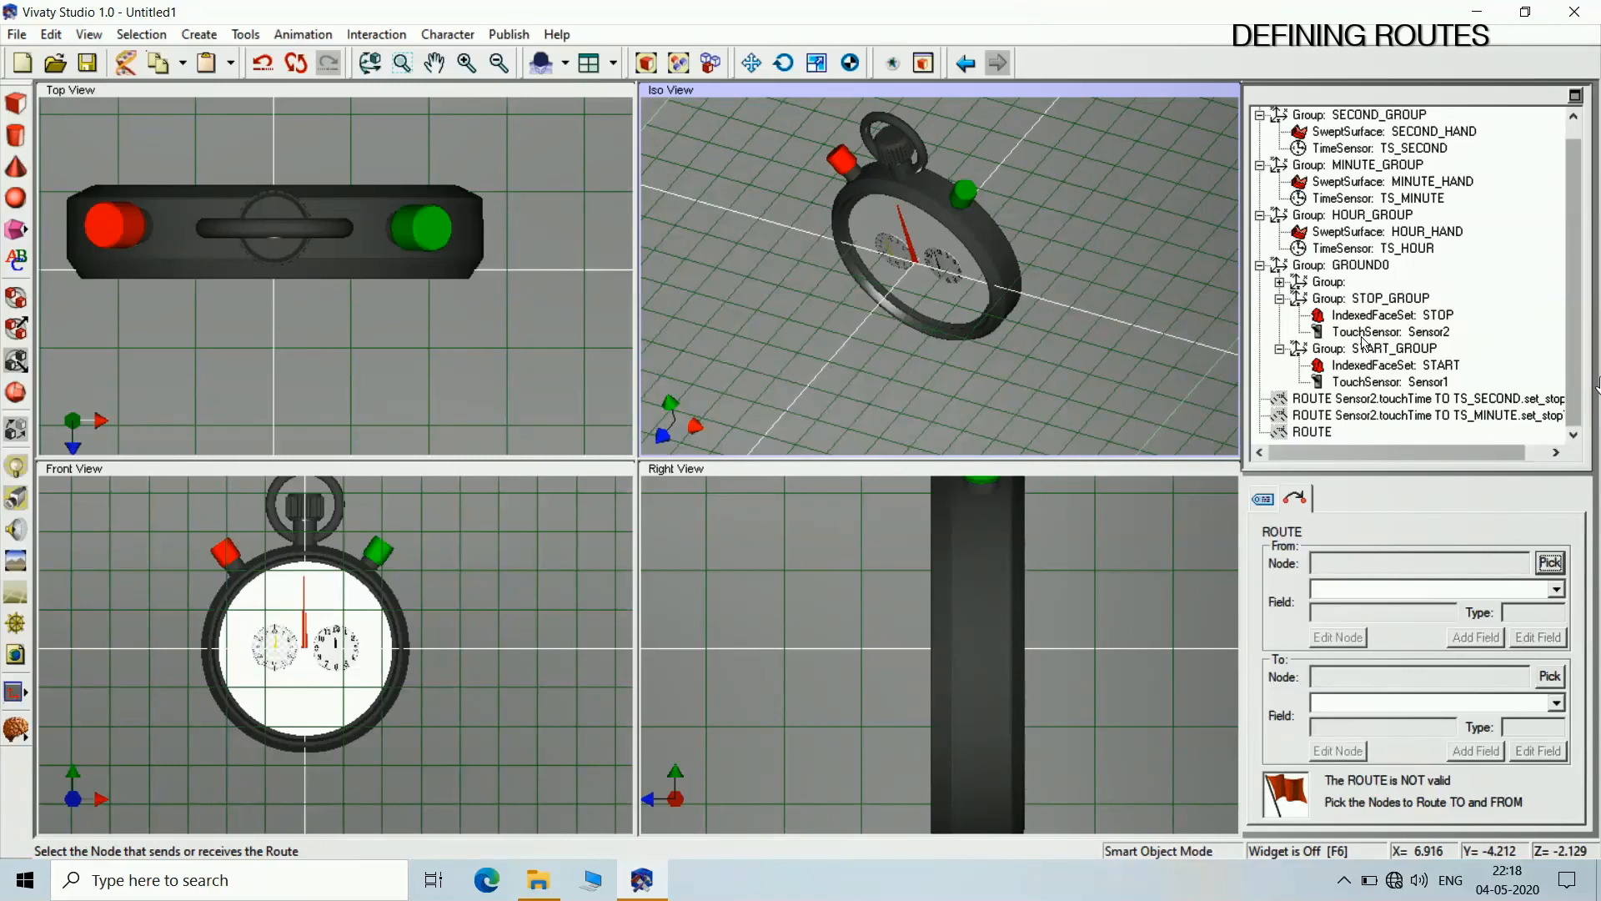
left_click(1362, 336)
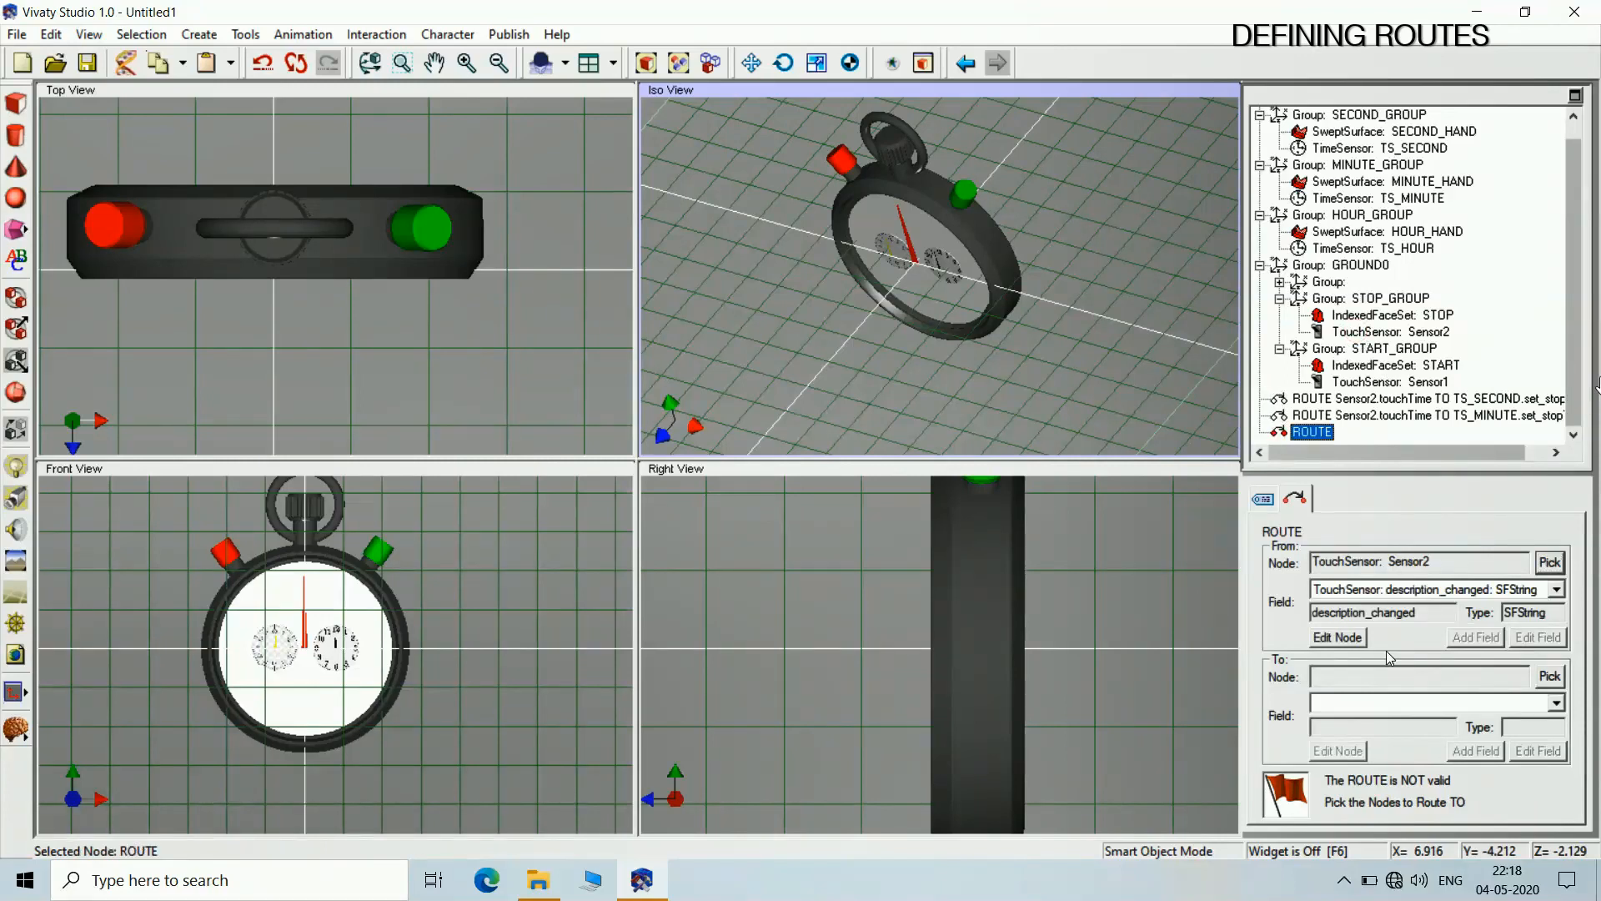
left_click(1550, 675)
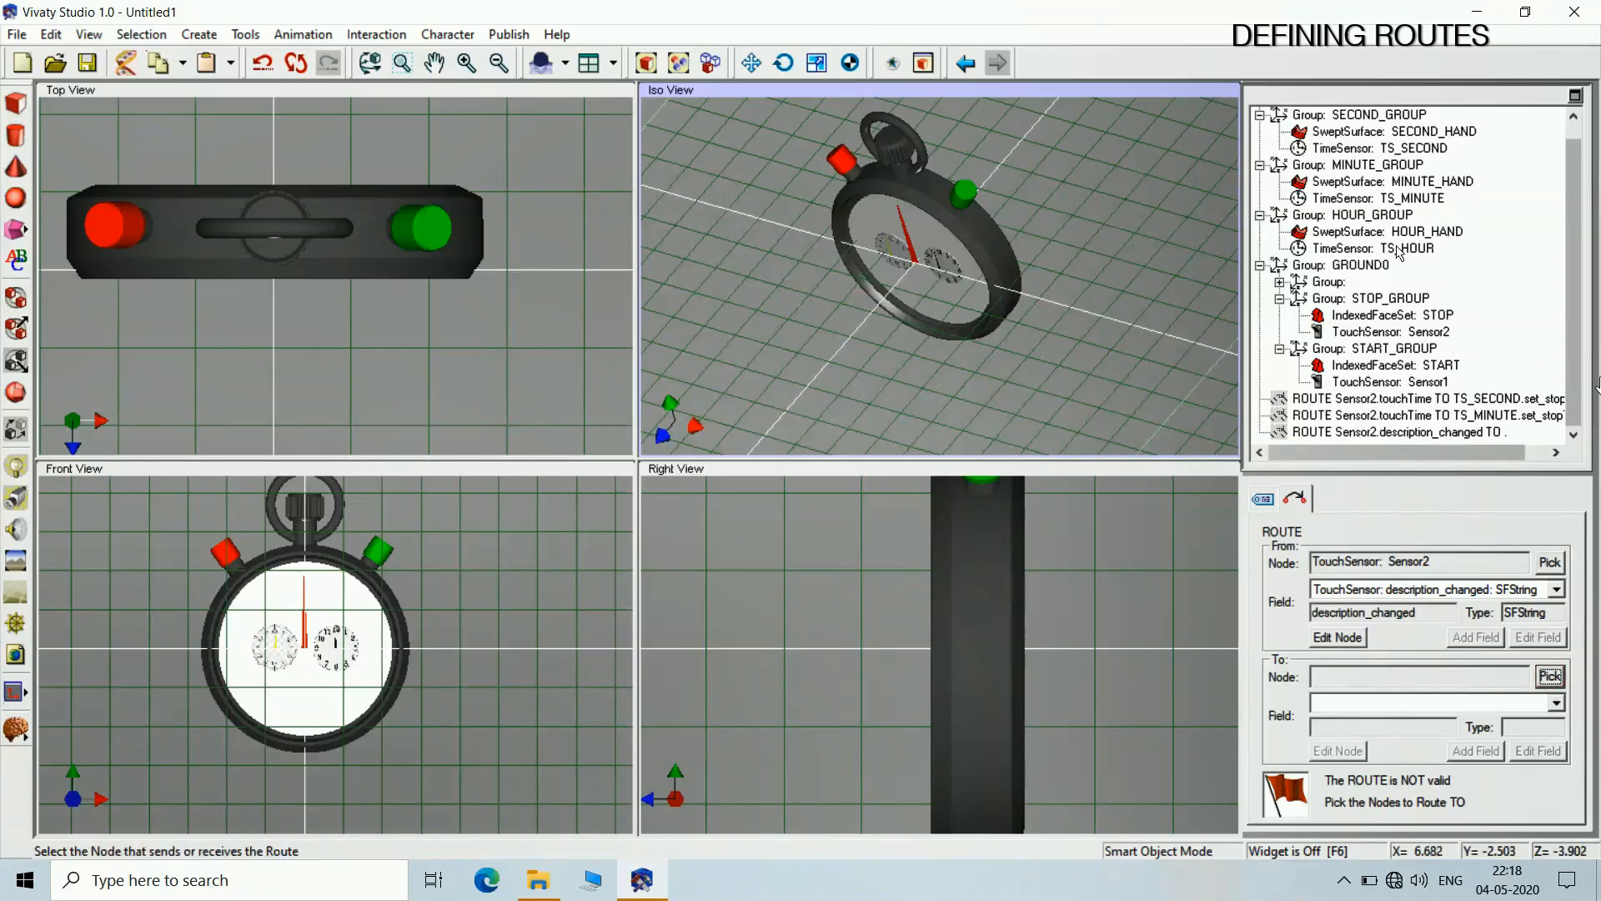
left_click(1400, 248)
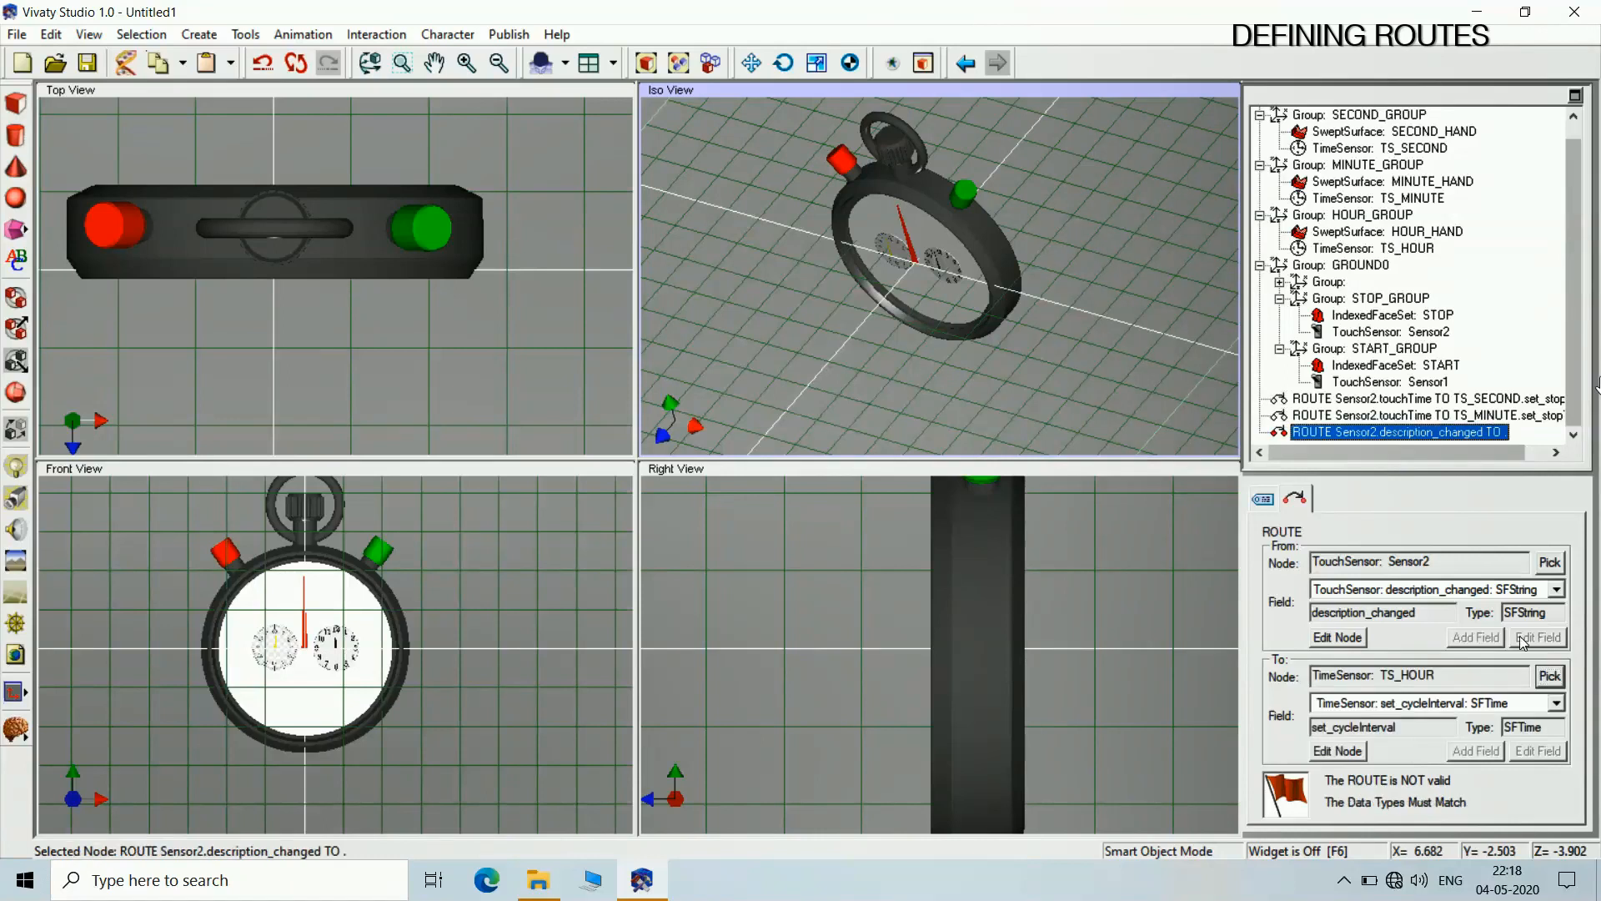
Set the third route's source field to touchTime and its target field to set_stopTime, and deselect the route
left_click(1555, 590)
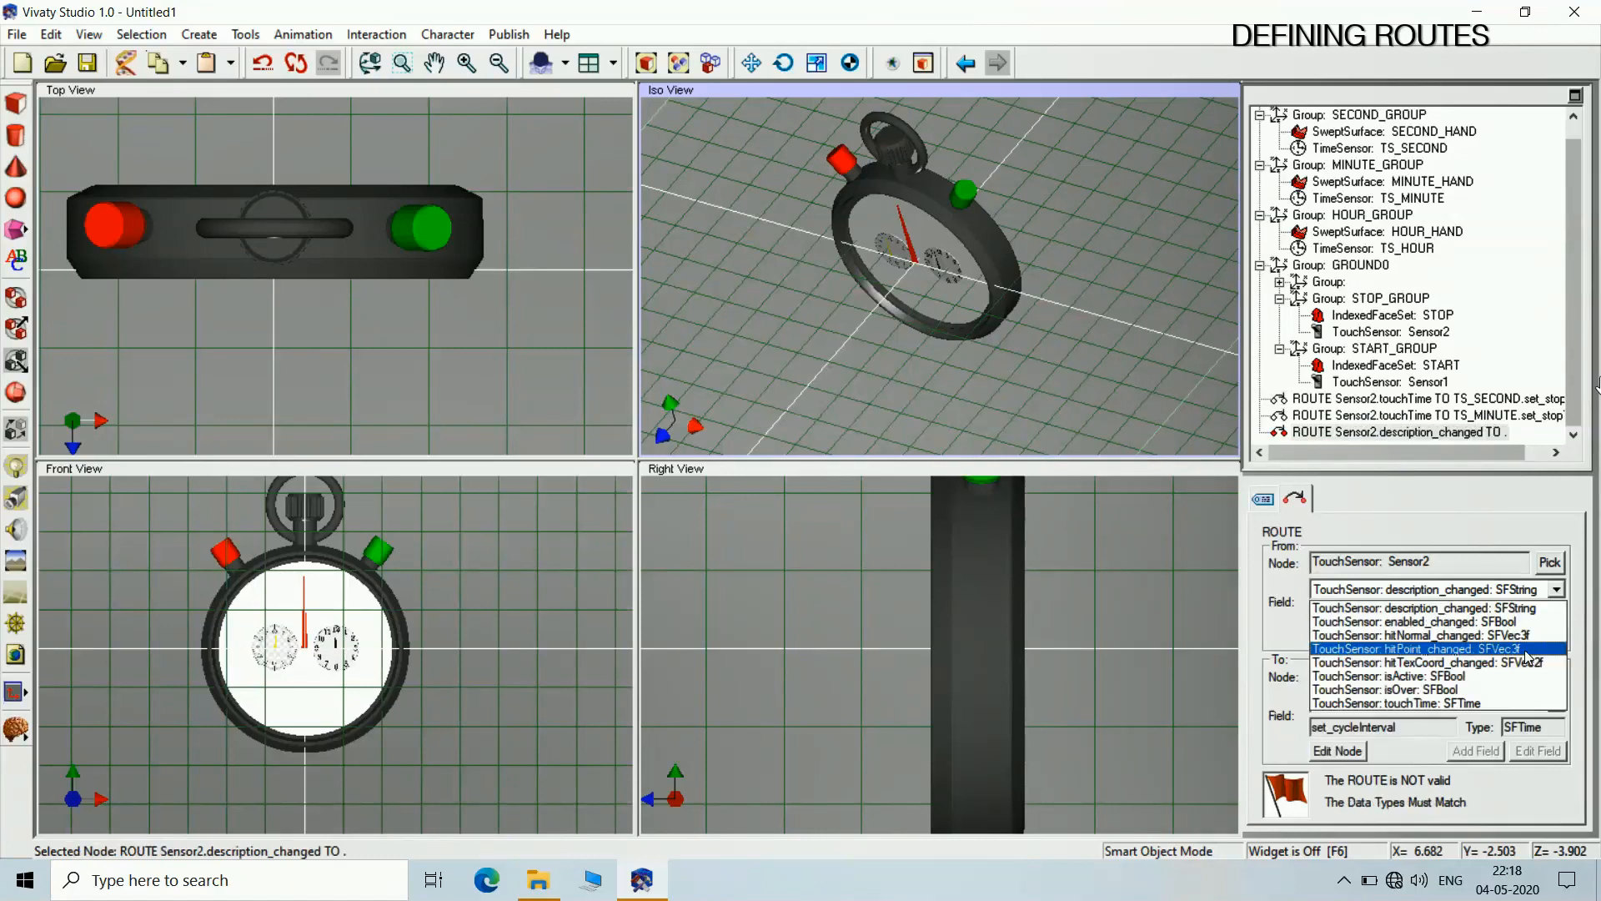
left_click(1551, 703)
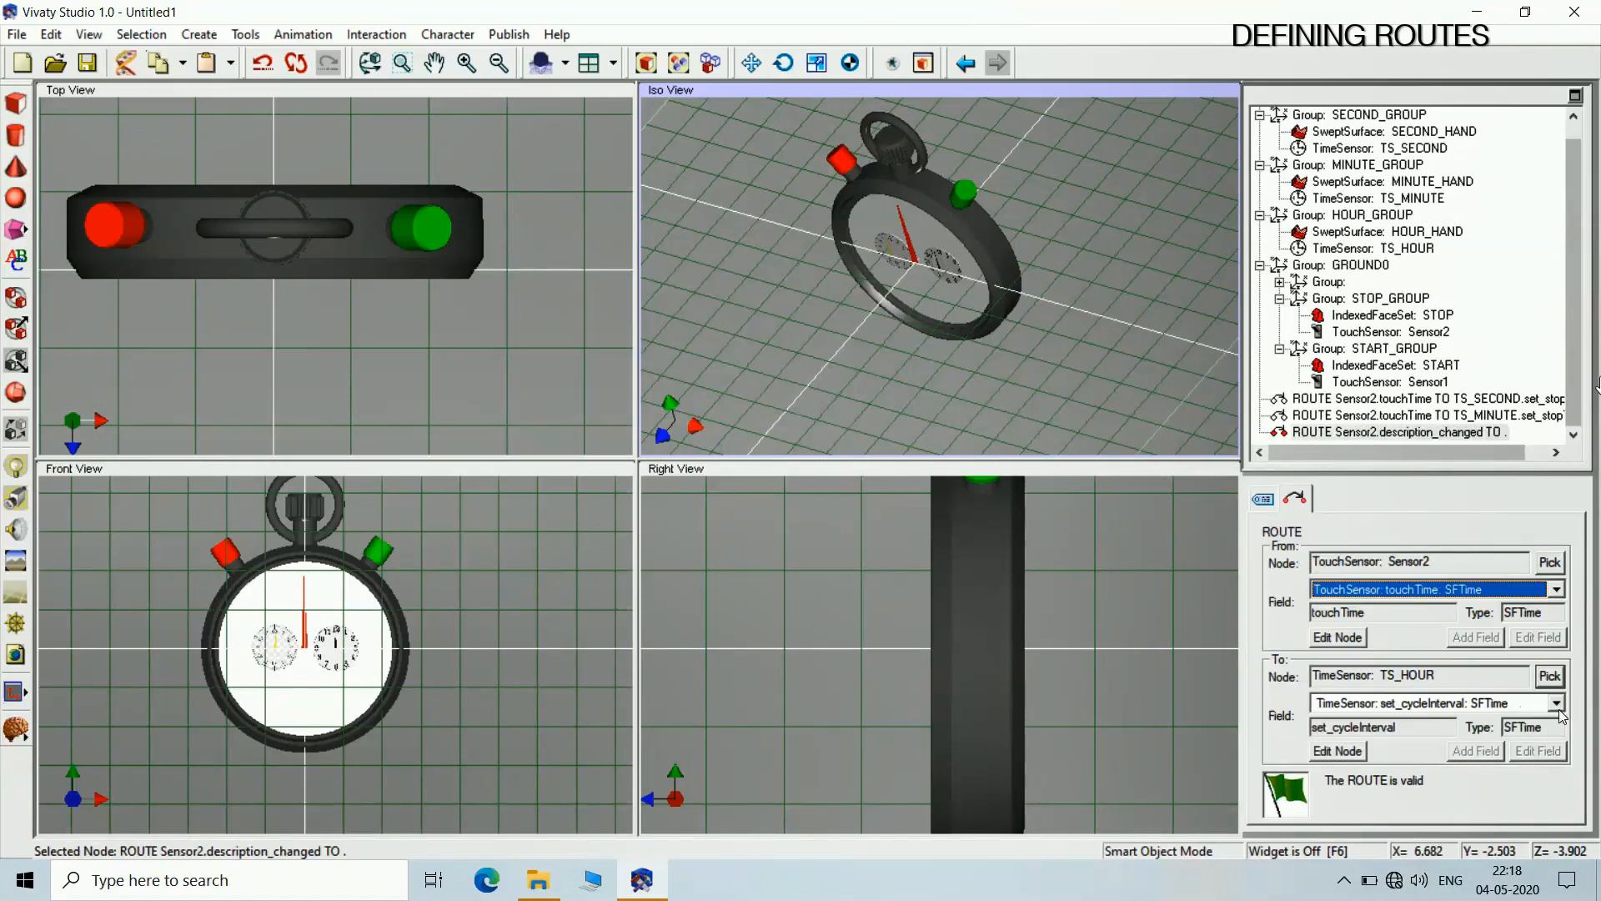
left_click(1556, 704)
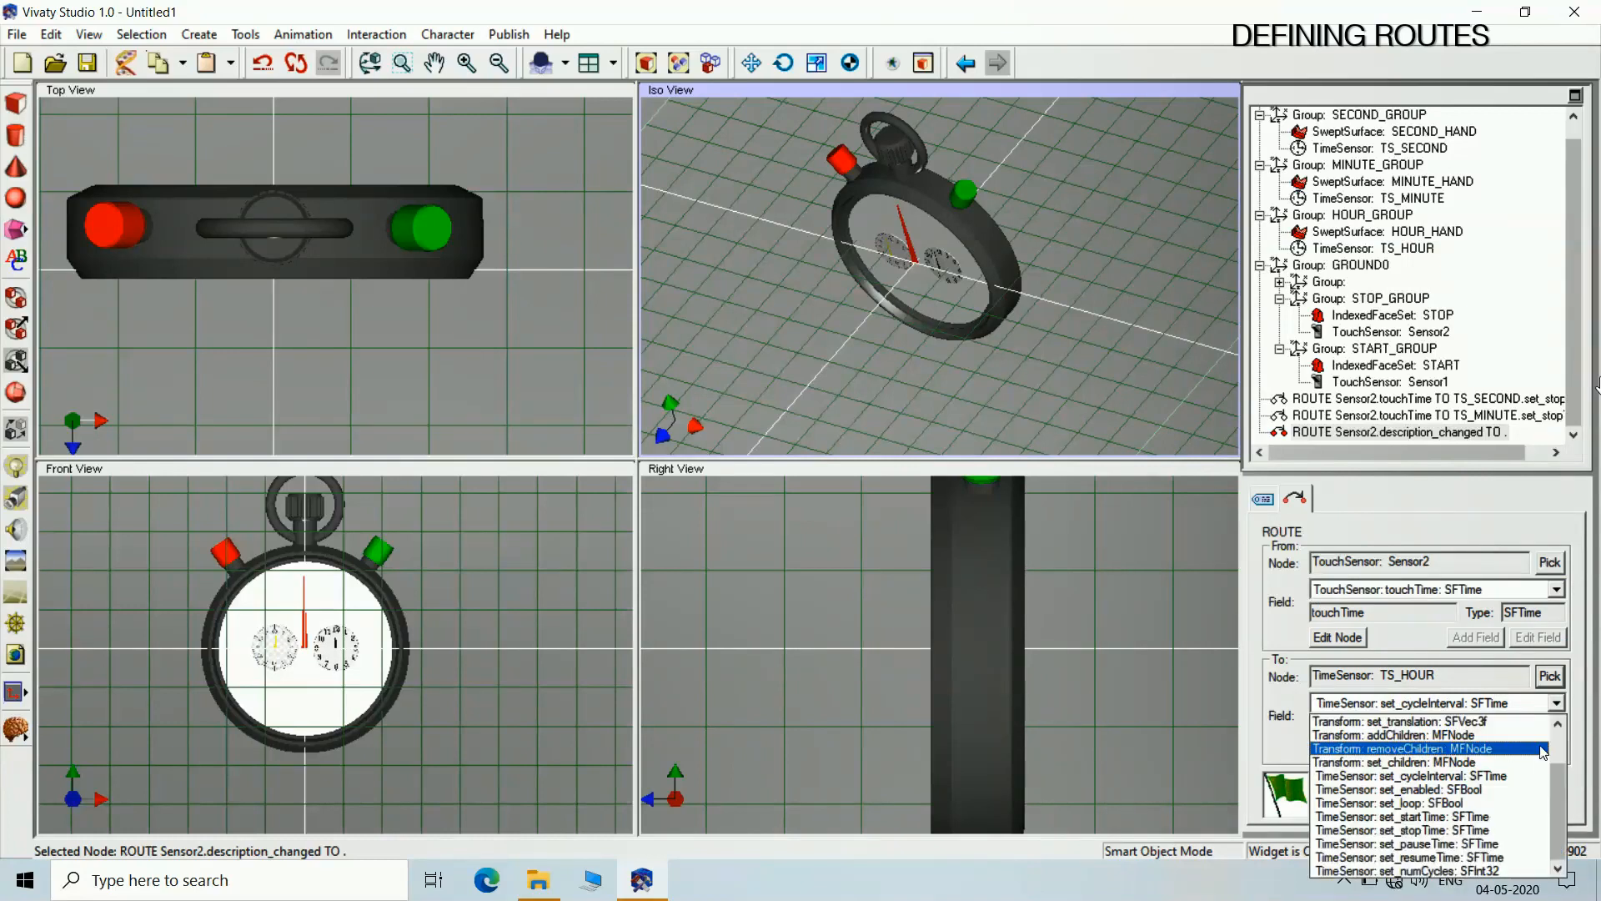
left_click(1512, 830)
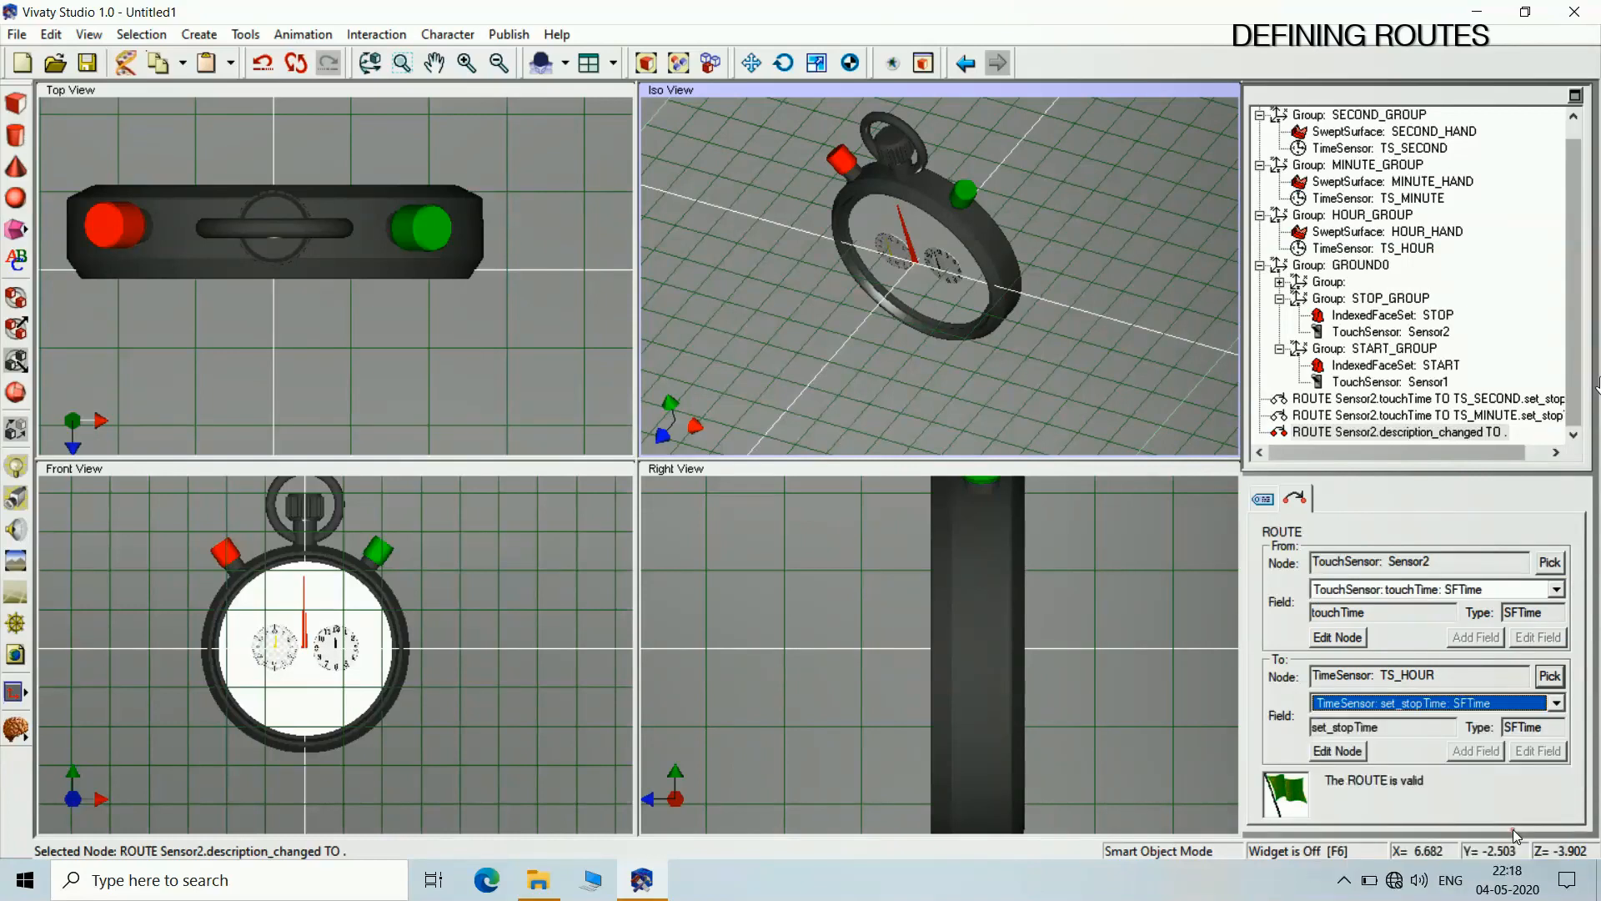
left_click(1223, 607)
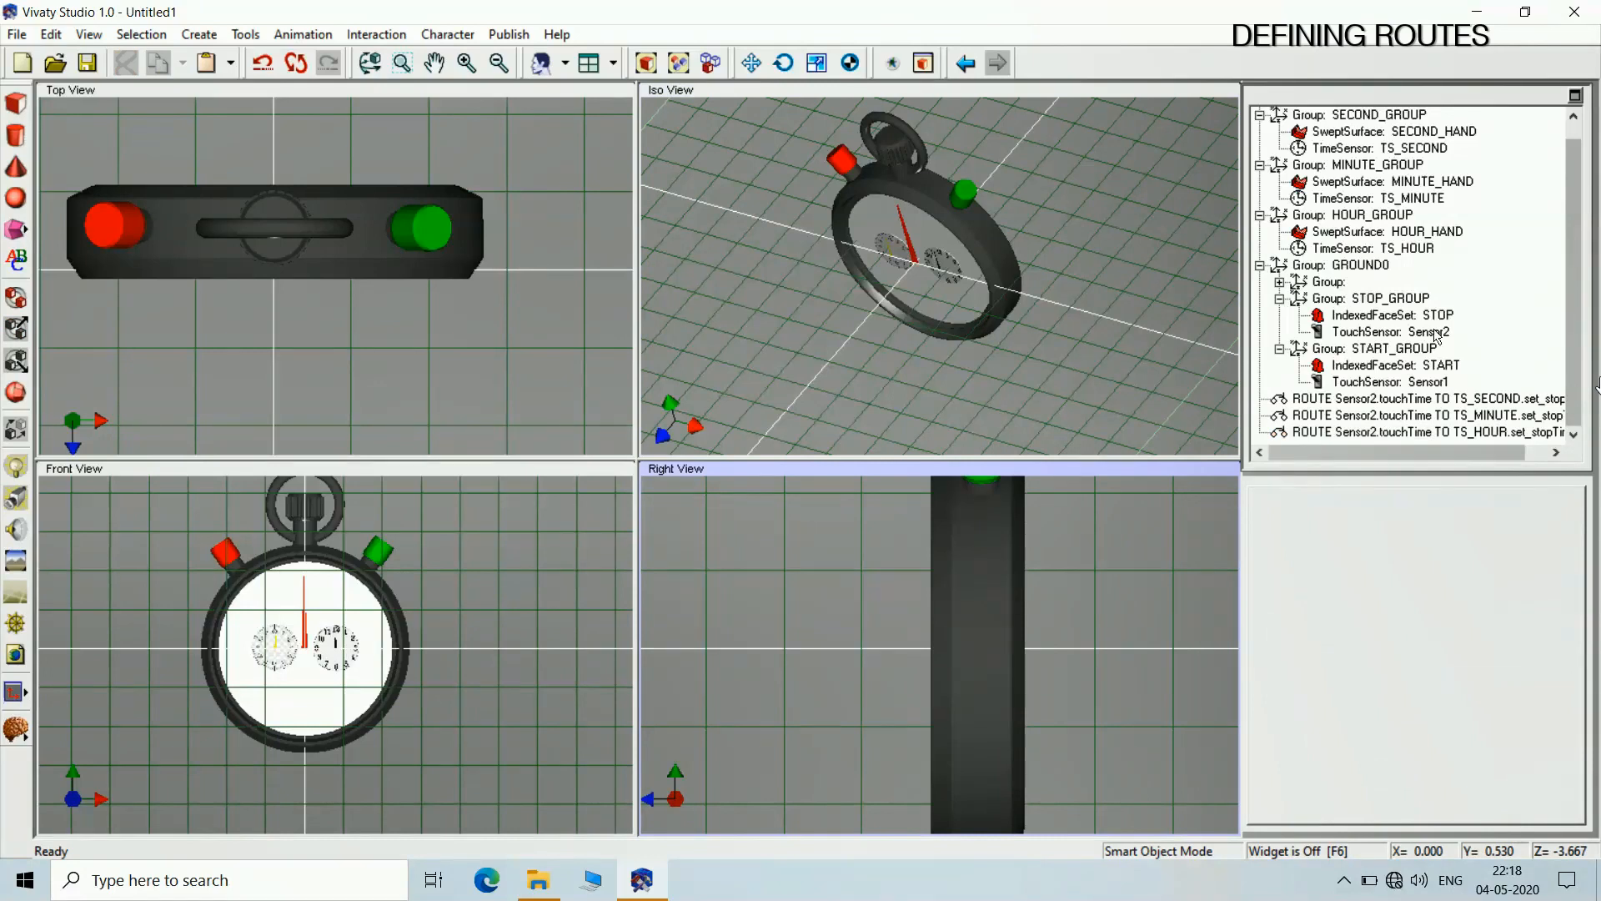
Rename the touch sensor in STOP_GROUP as STOP_SESNOR
left_click(1409, 332)
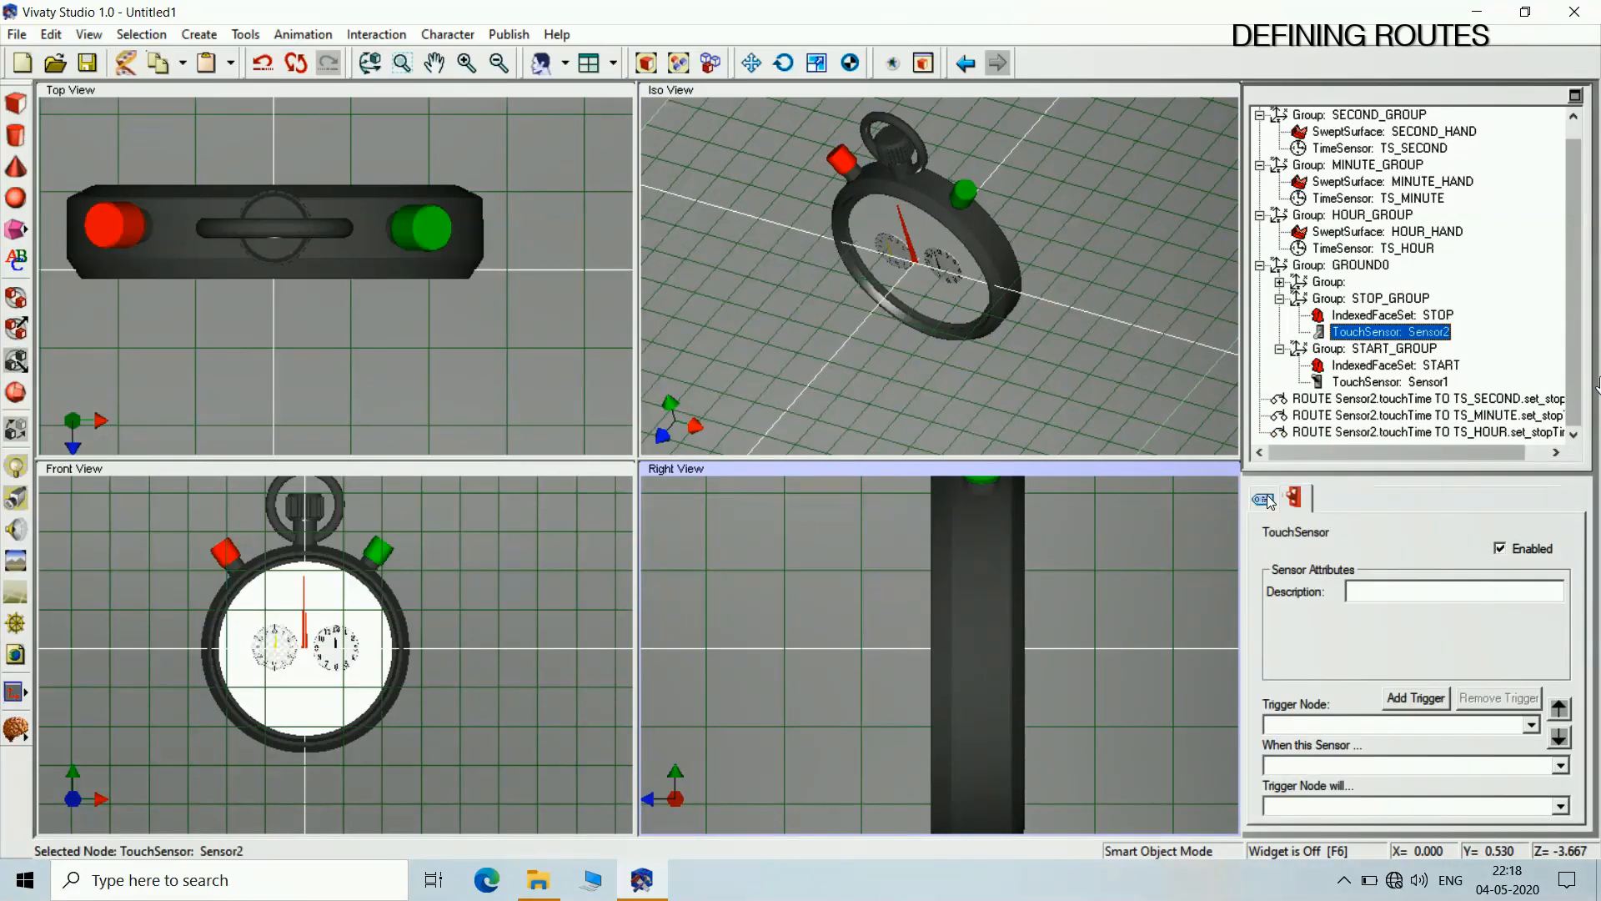
left_click(1263, 498)
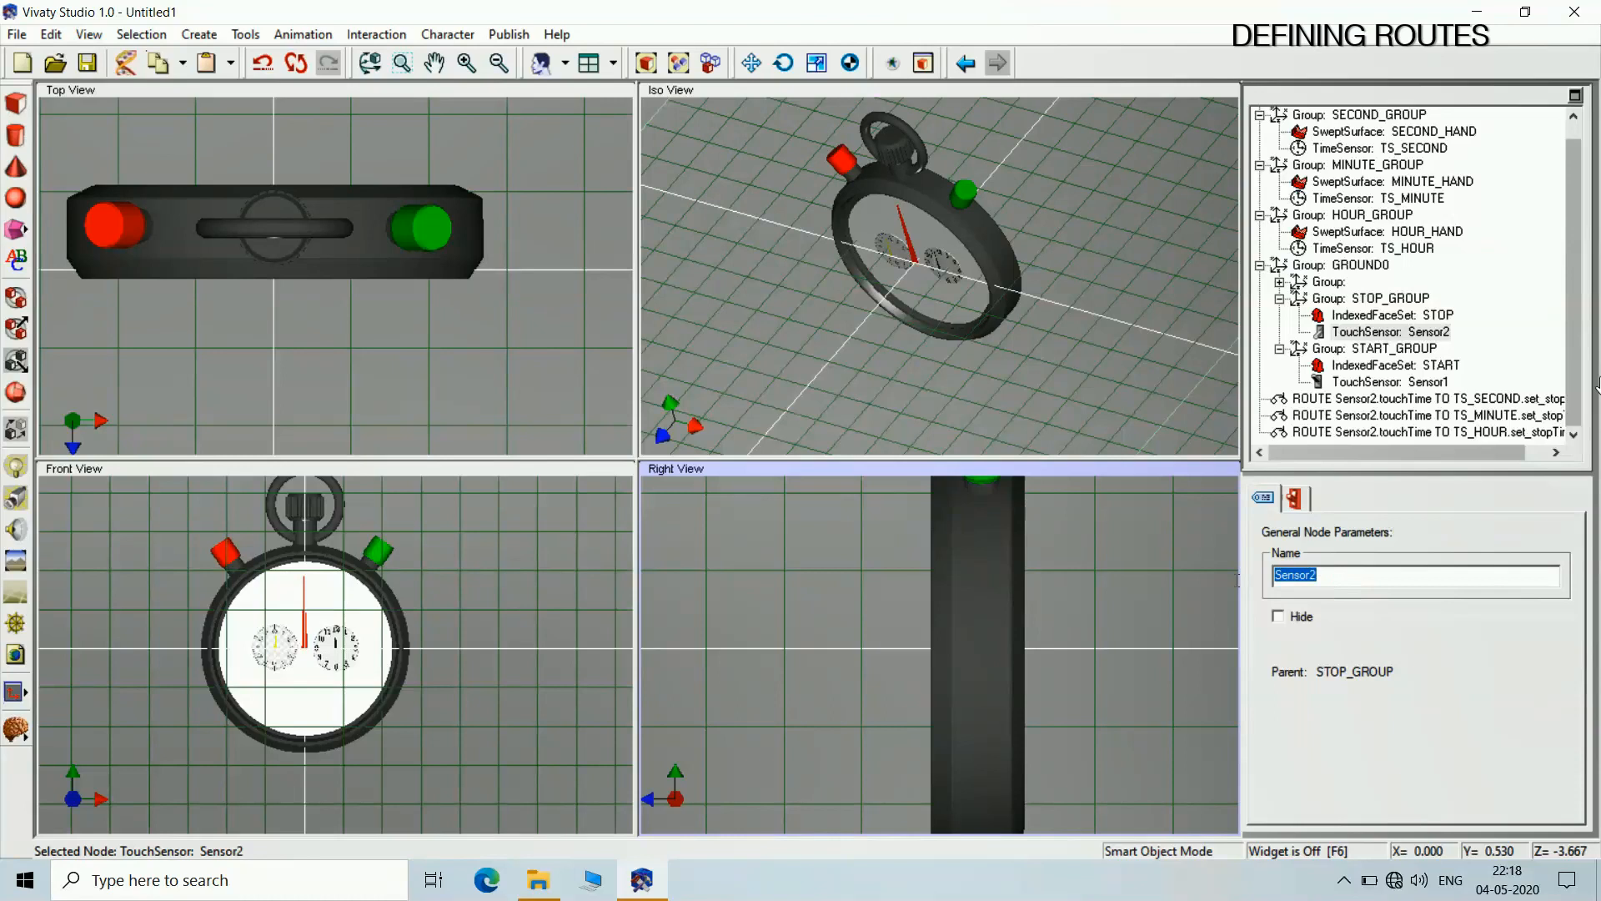
type("STOP_SESNOR")
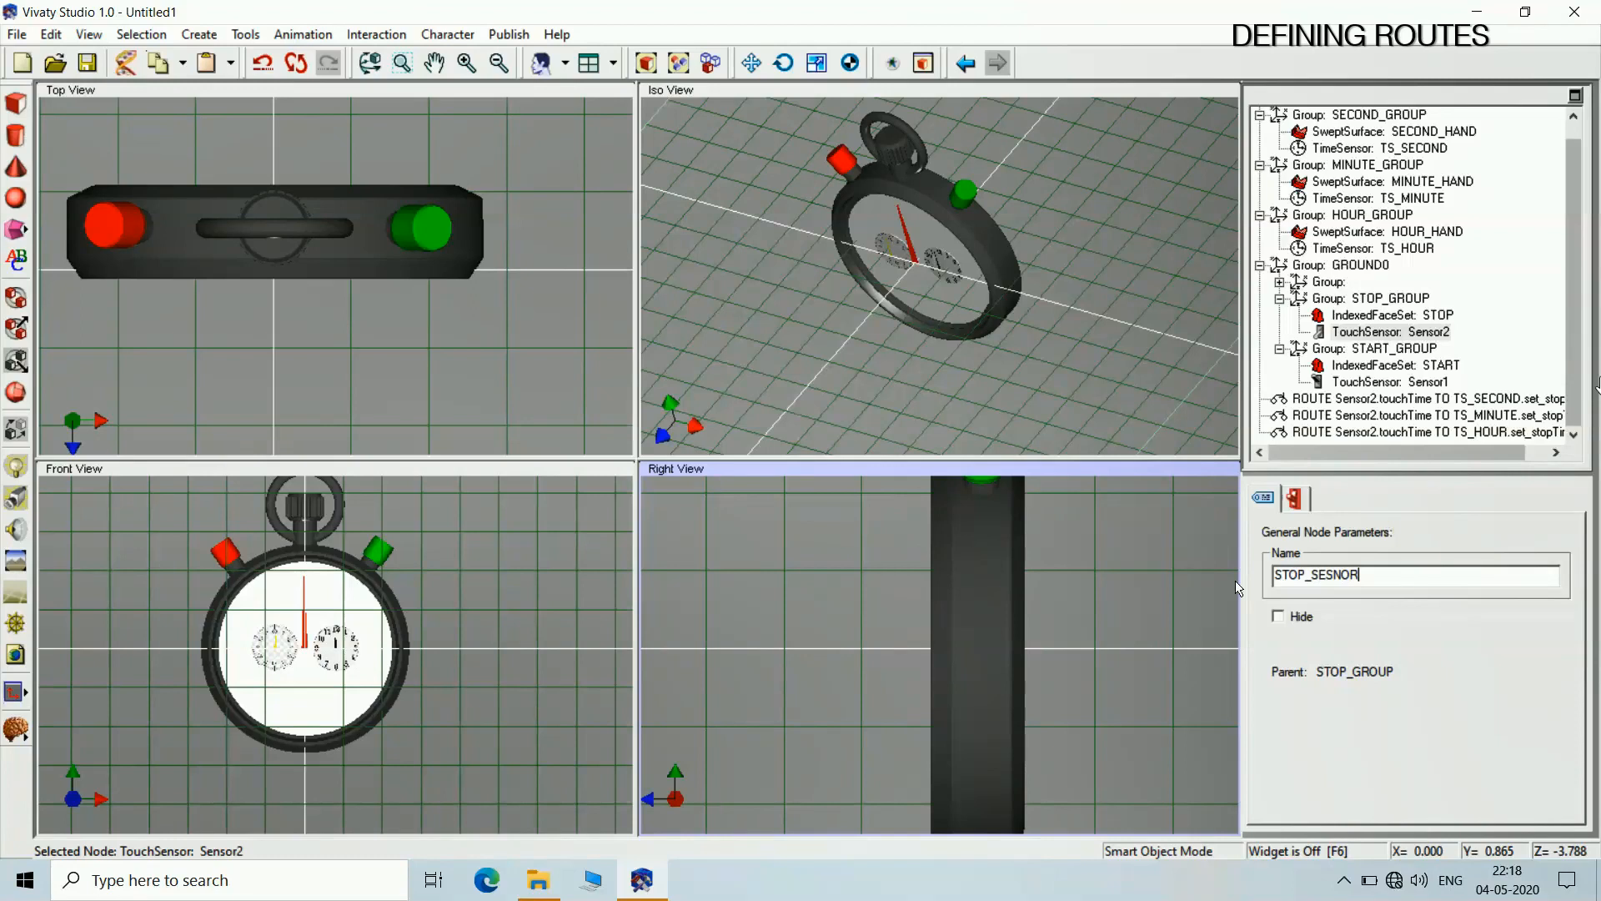
key("Return")
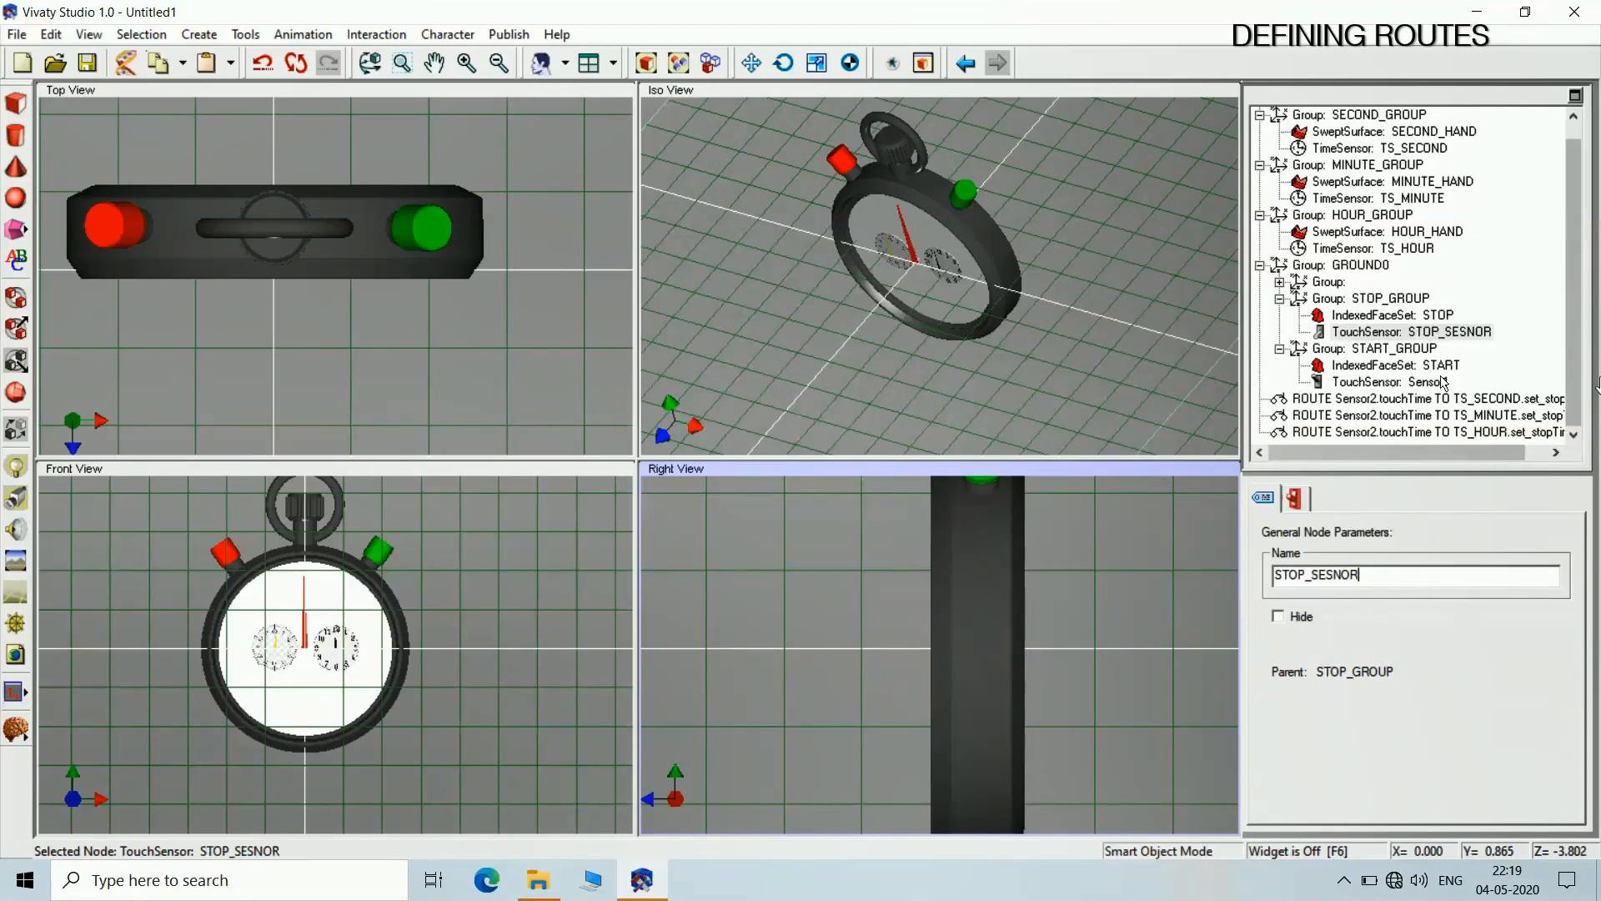
Rename the touch sensor in START_GROUP as START_SENSOR and deselect it
left_click(1443, 383)
left_click_drag(1333, 576, 1268, 576)
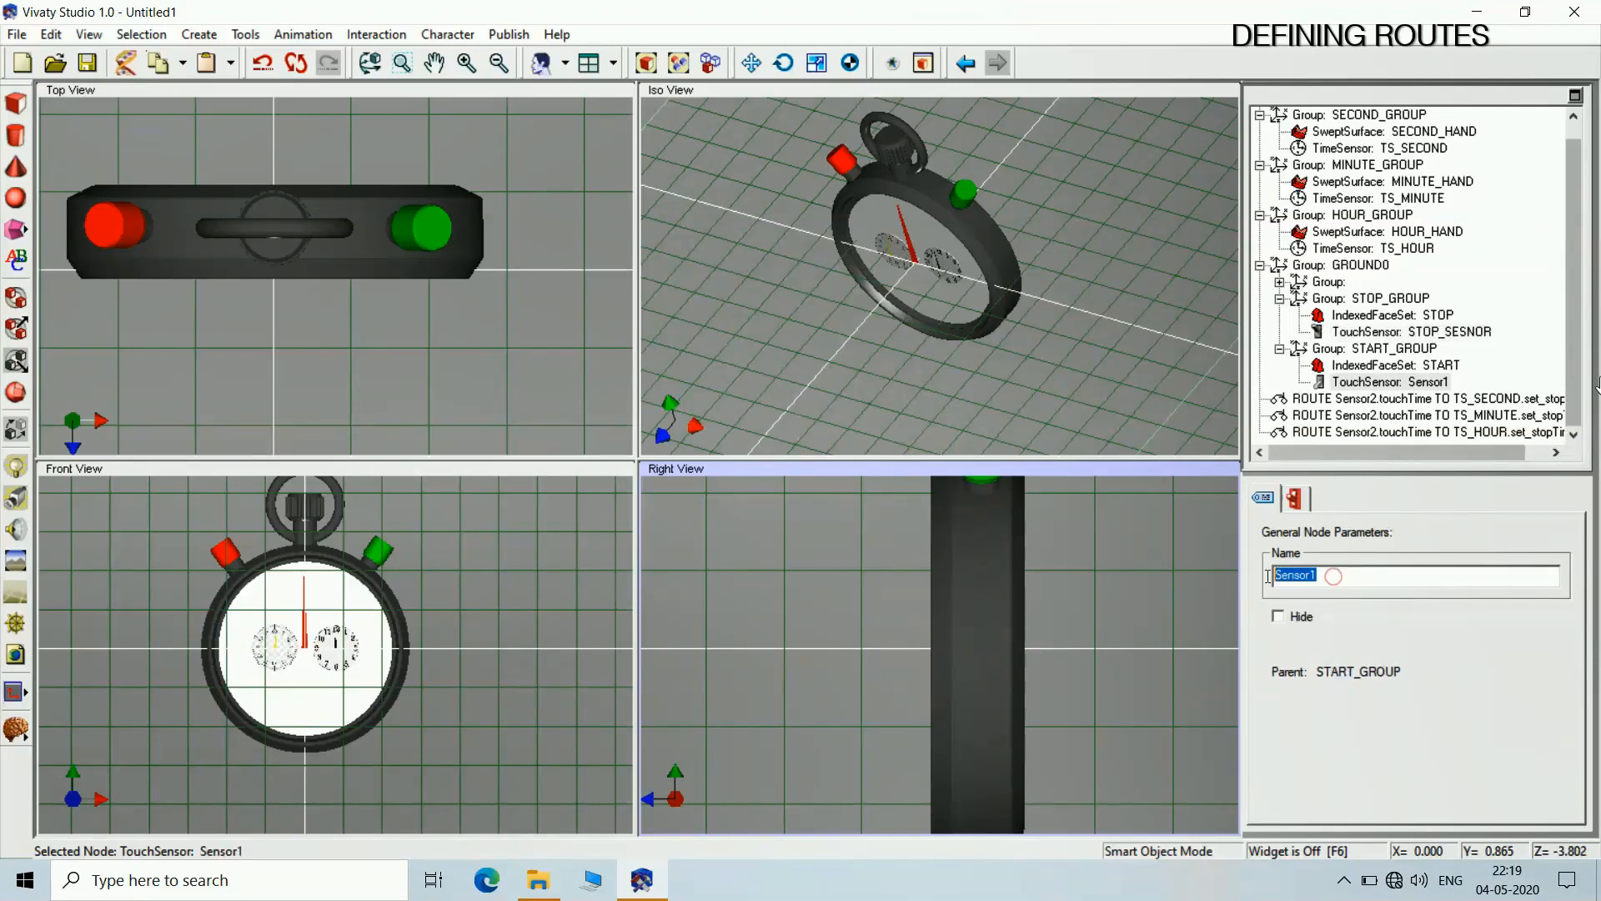
type("START_SENSO")
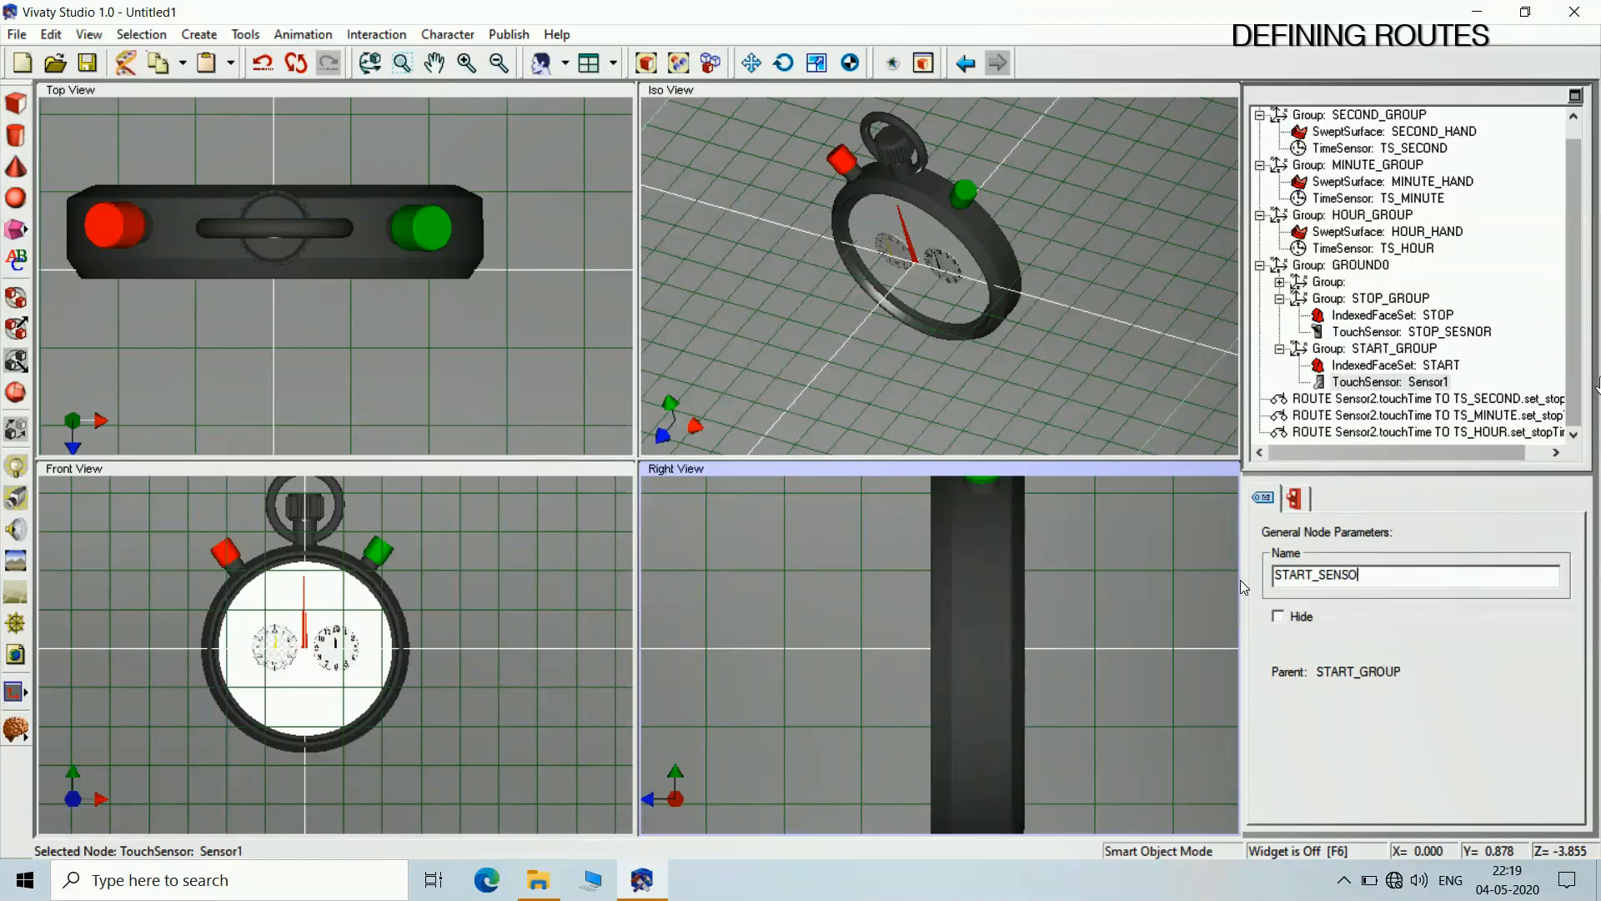
type("R")
key("Return")
left_click(1201, 400)
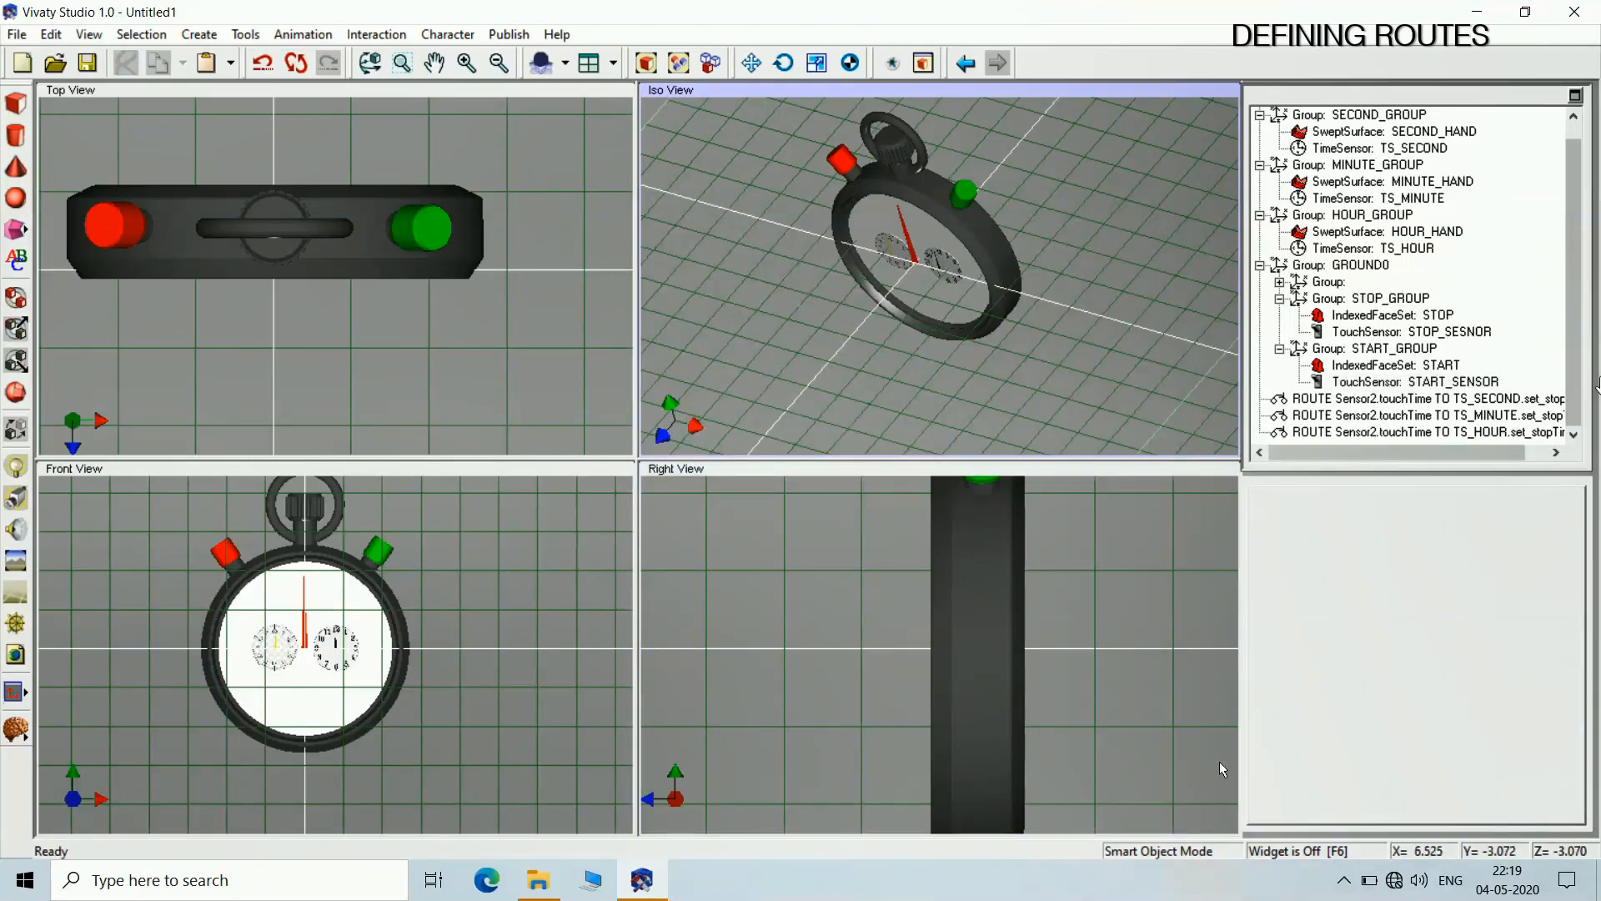
left_click(1343, 880)
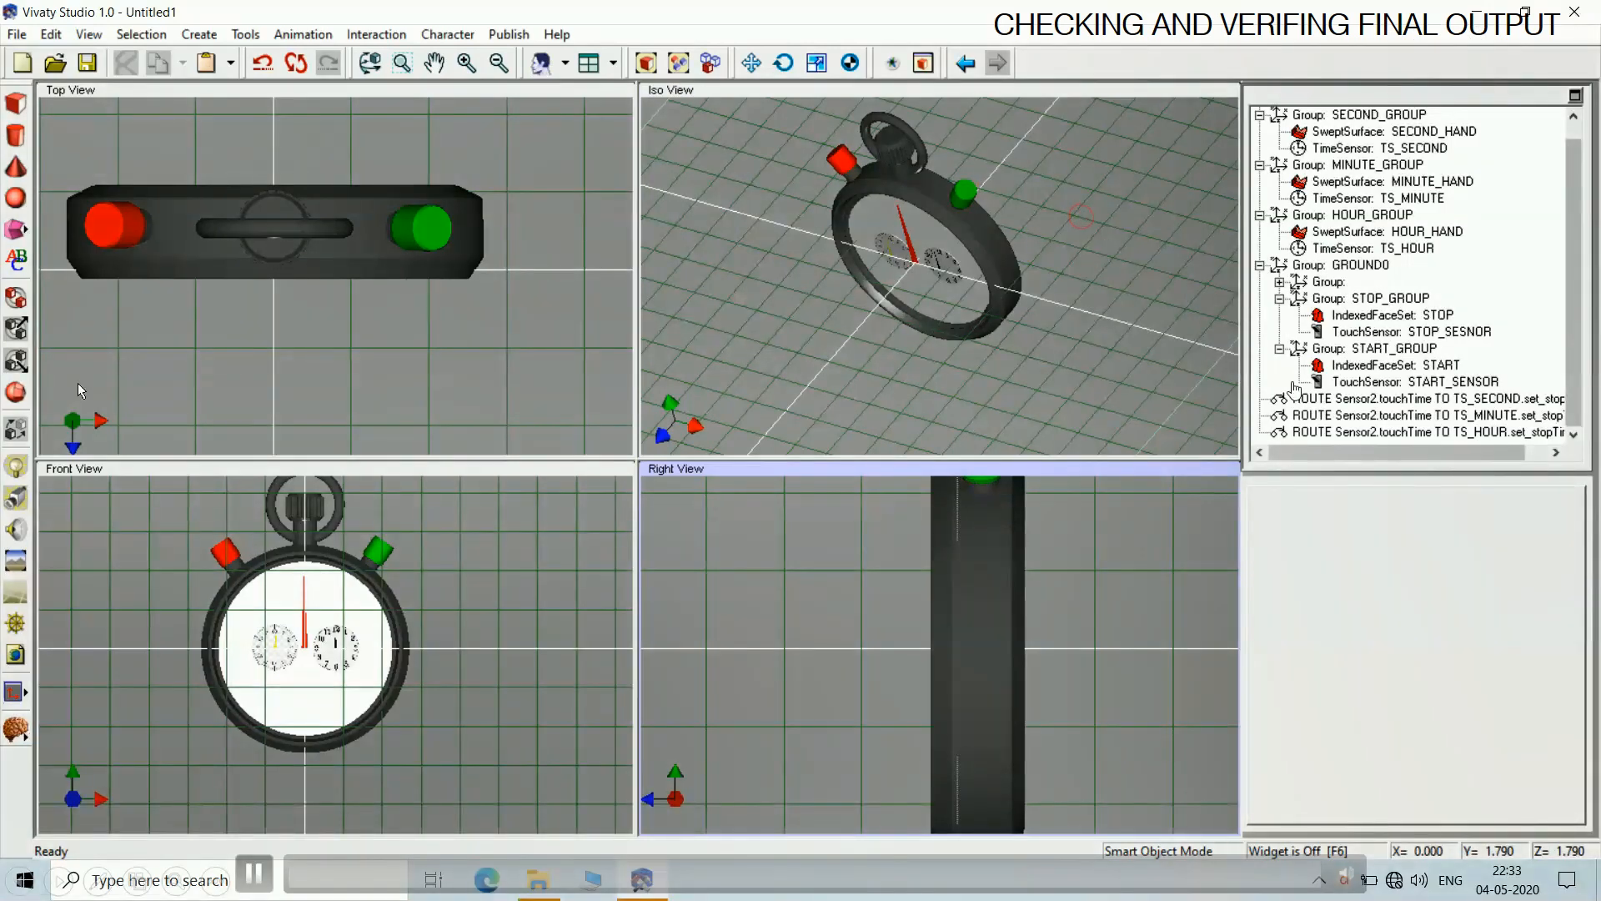
Save a copy of the scene as STOP_WATCH_COMPLETE in the STOP_WATCH_DVS folder
left_click(16, 35)
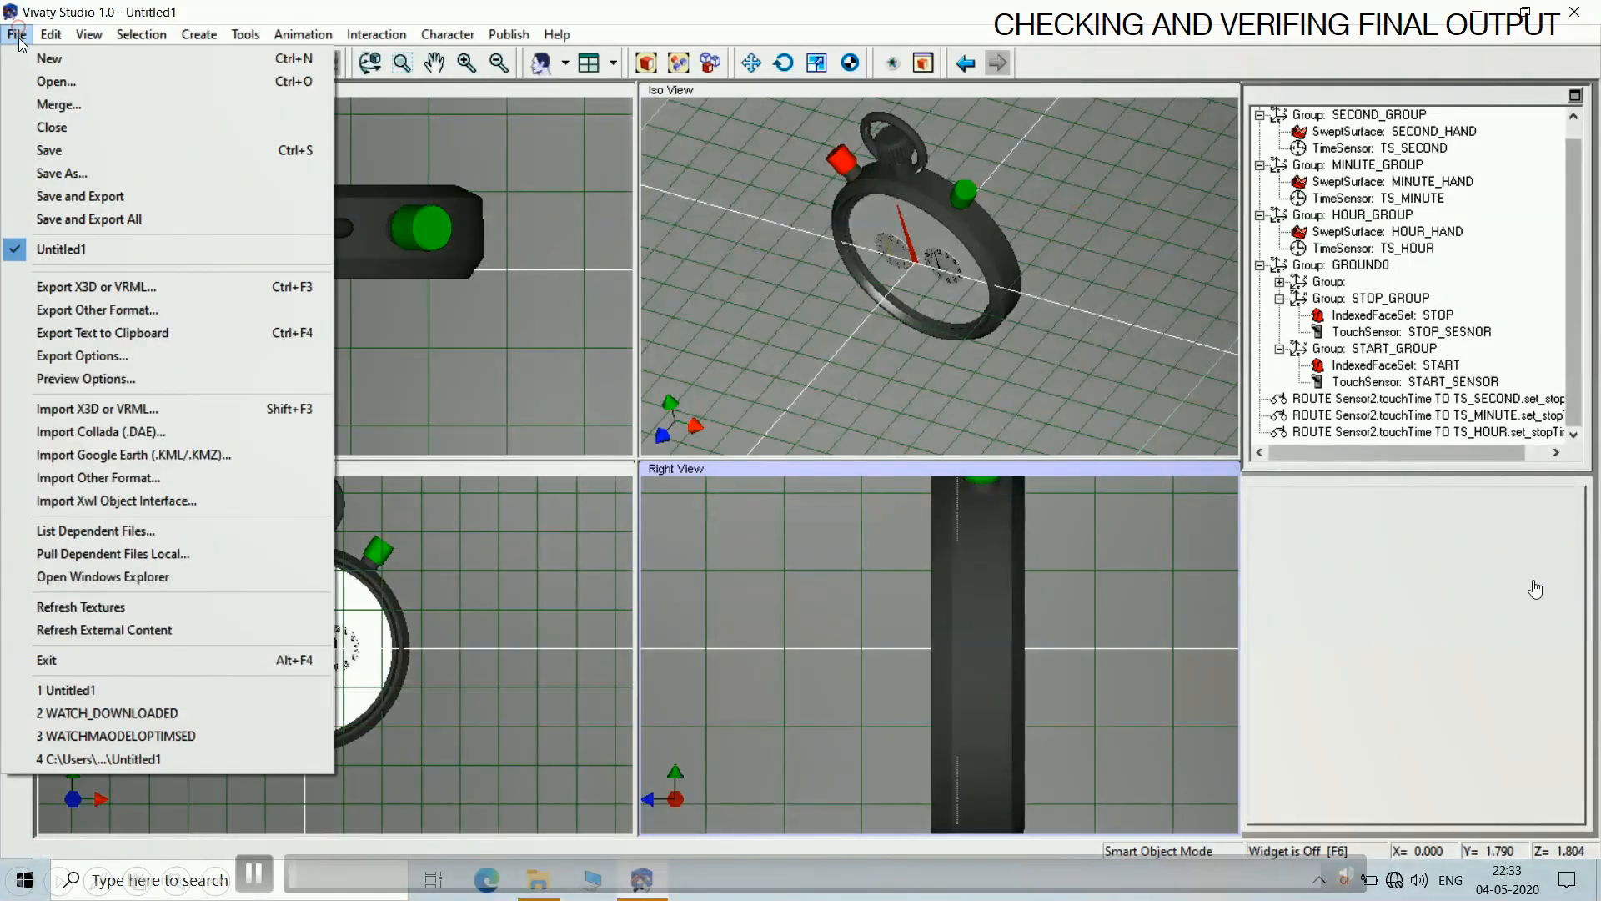
left_click(67, 173)
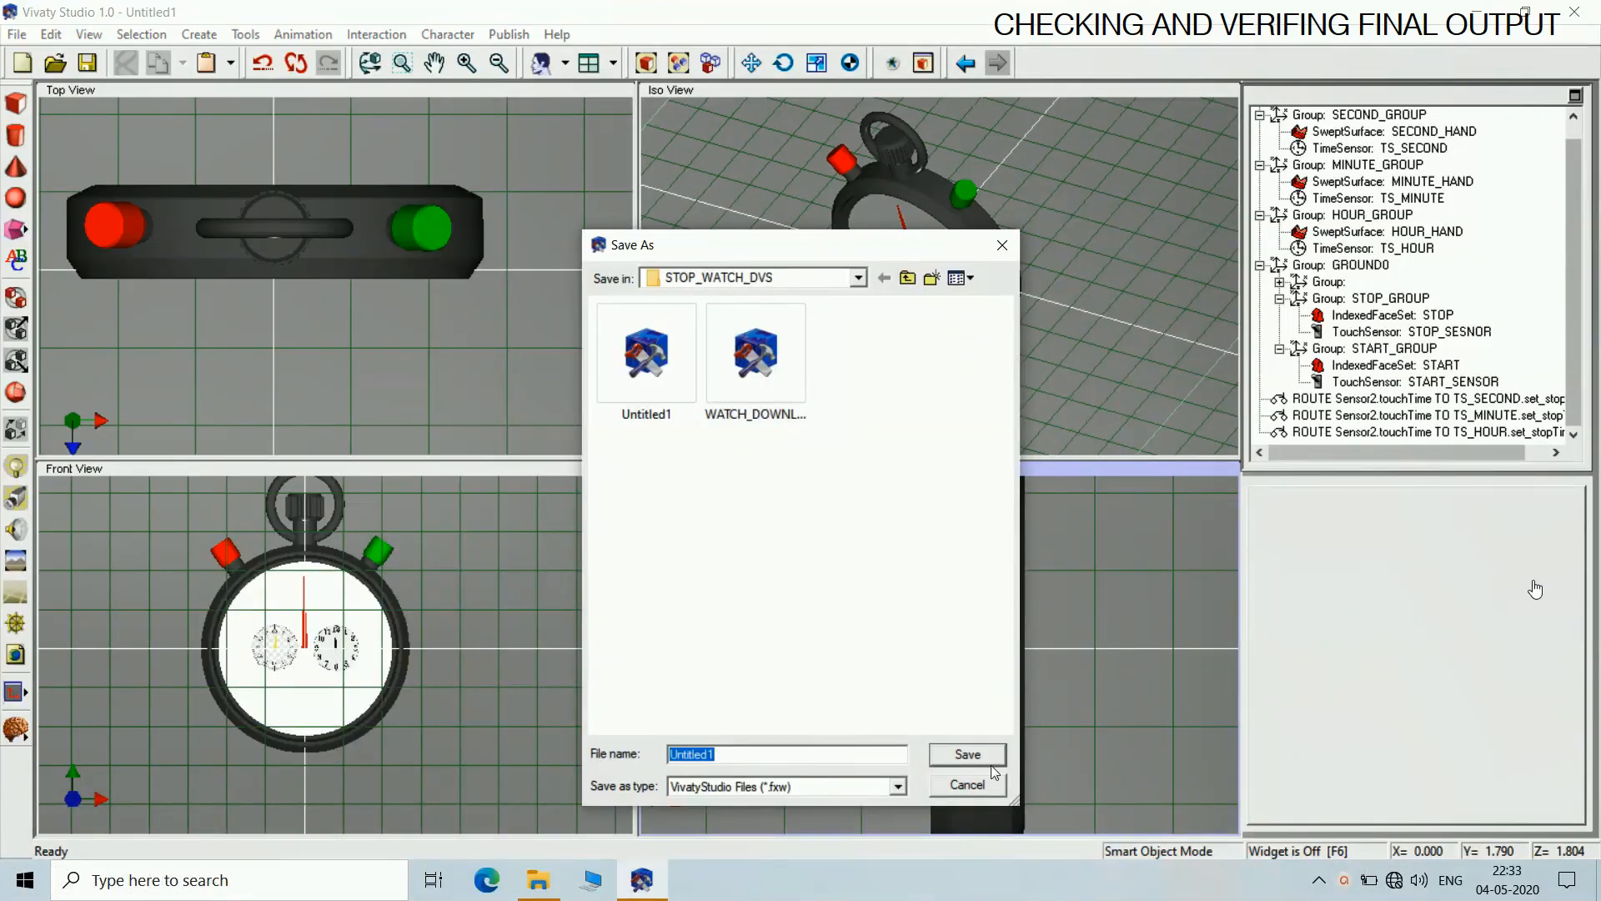
left_click(725, 755)
double_click(744, 754)
type("STOP_WATCH_COMPLE")
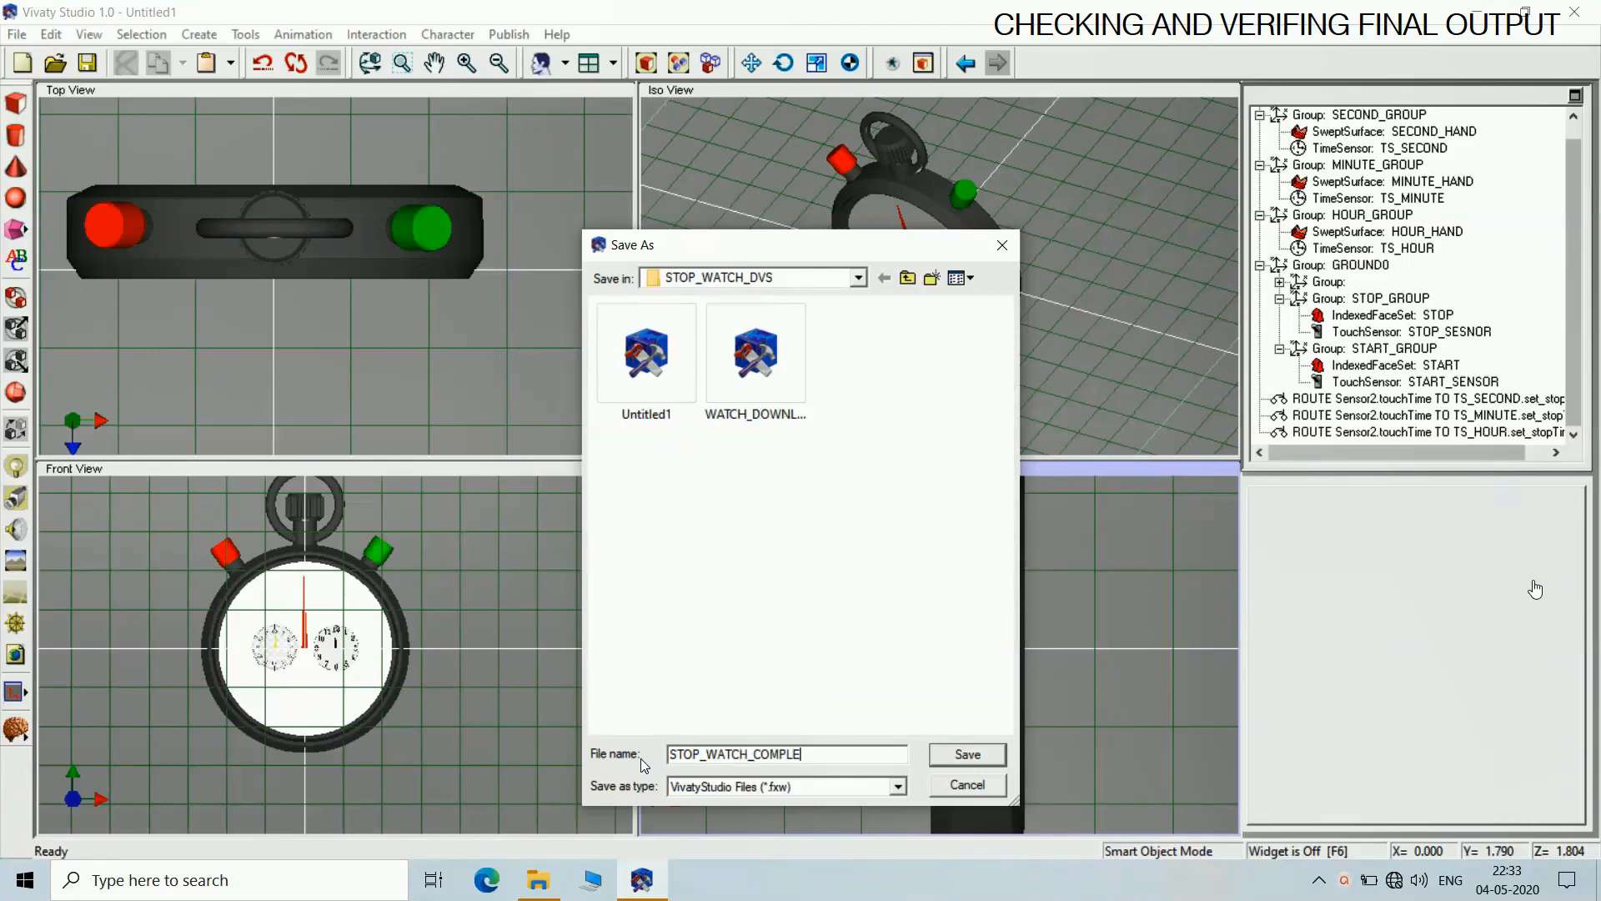
type("TE")
left_click(967, 753)
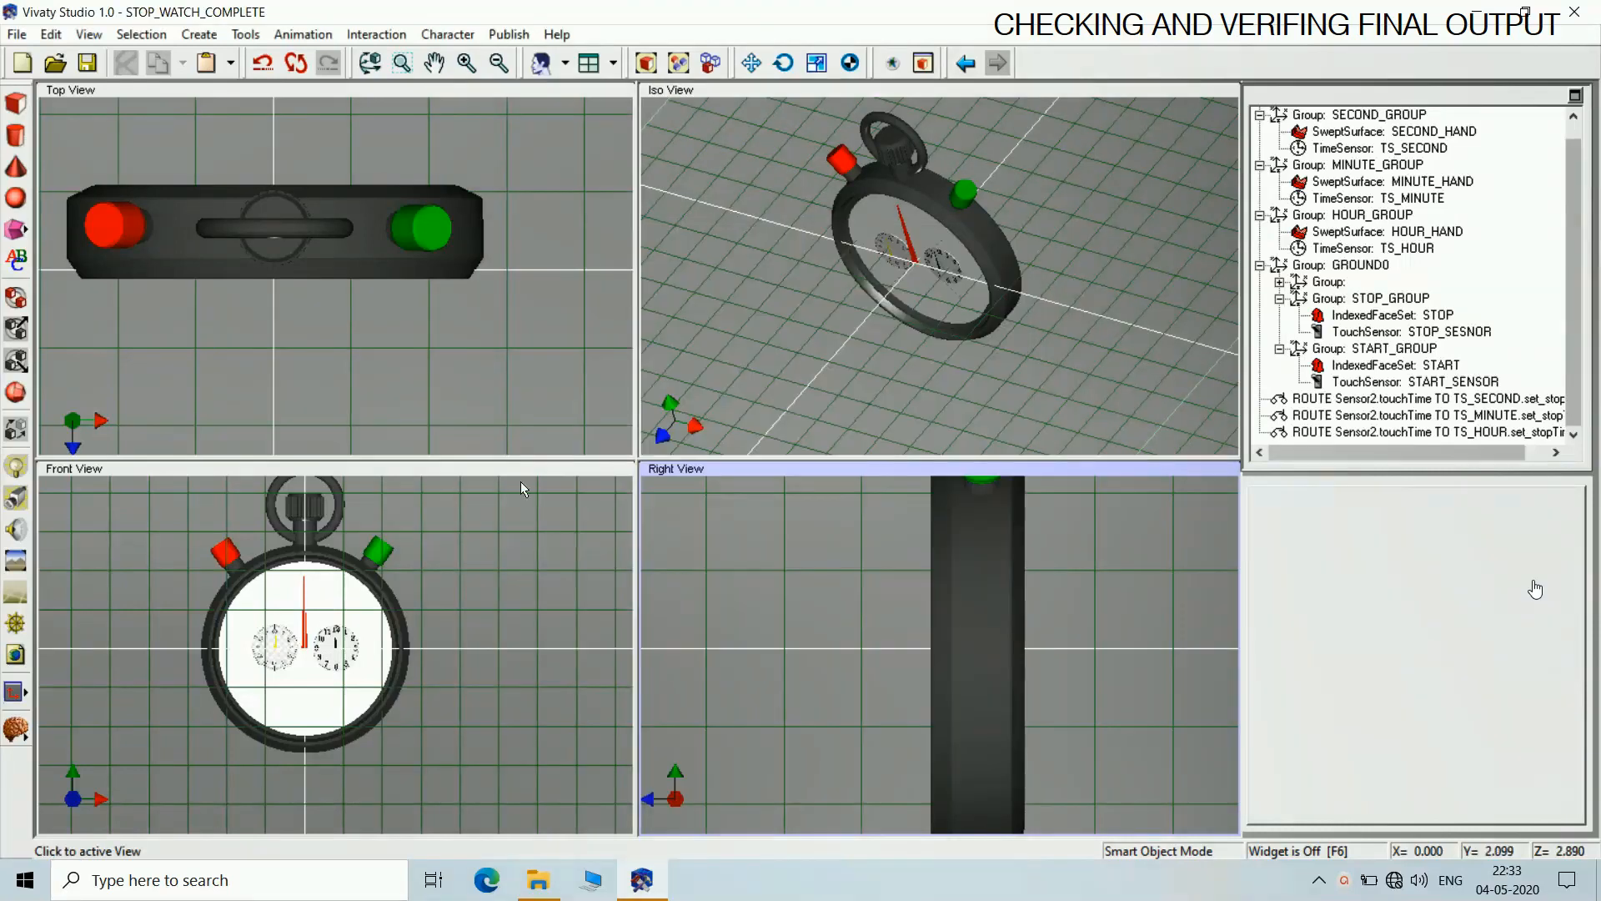
Save and export all open scenes, writing the stopwatch as the uncompressed VRML file STOP_WATCH_COMPLETE in the STOP_WATCH_DVS folder
left_click(17, 34)
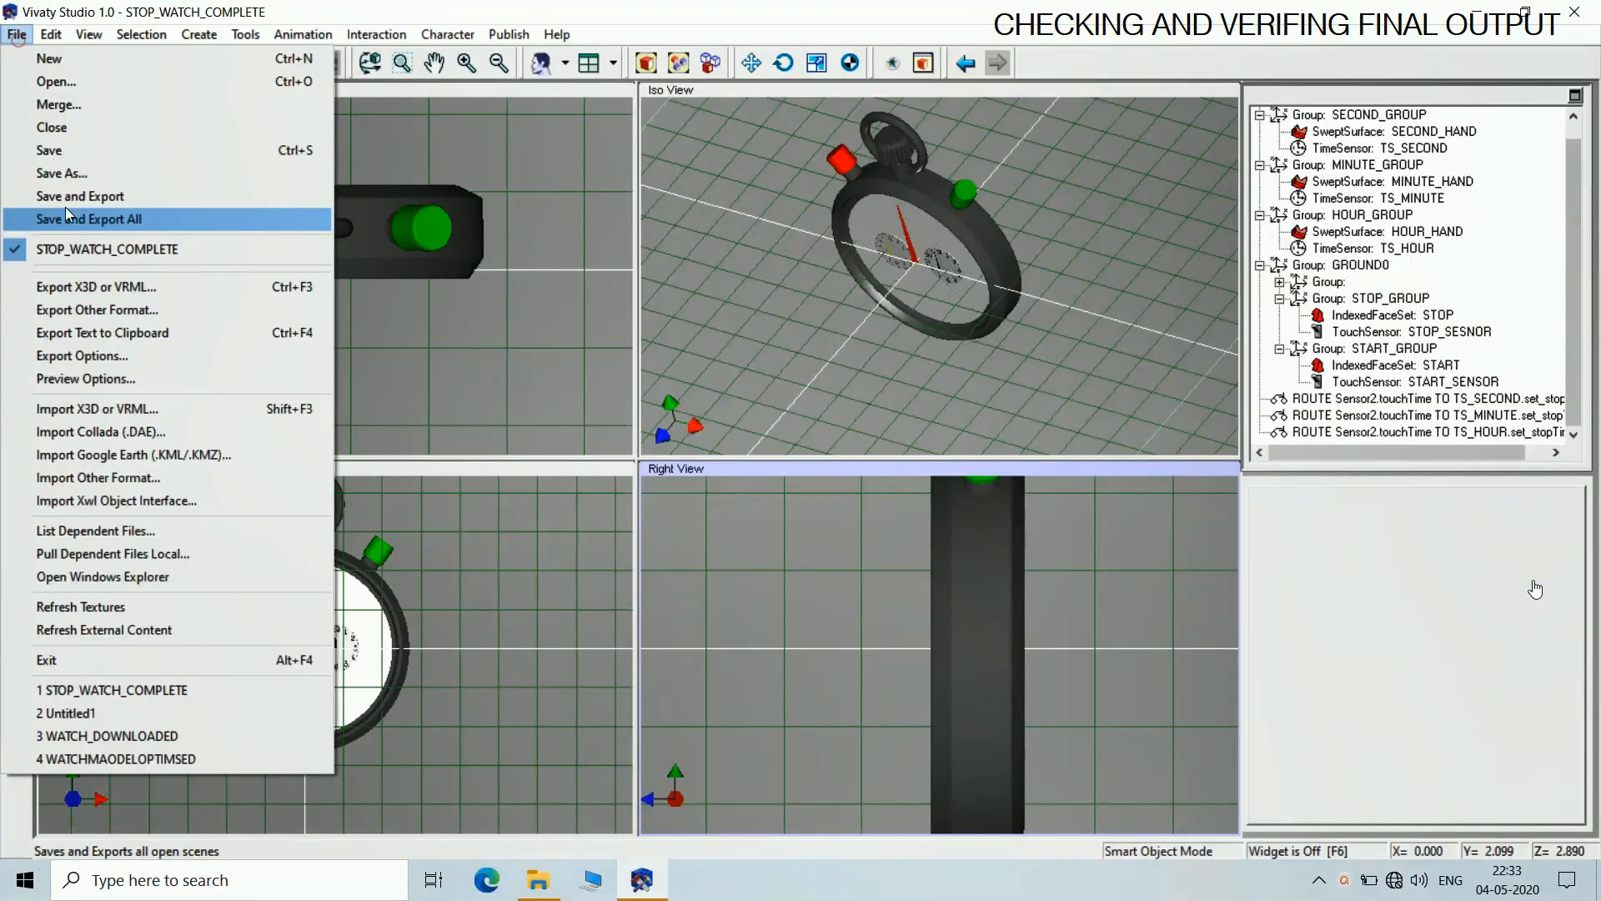
left_click(66, 217)
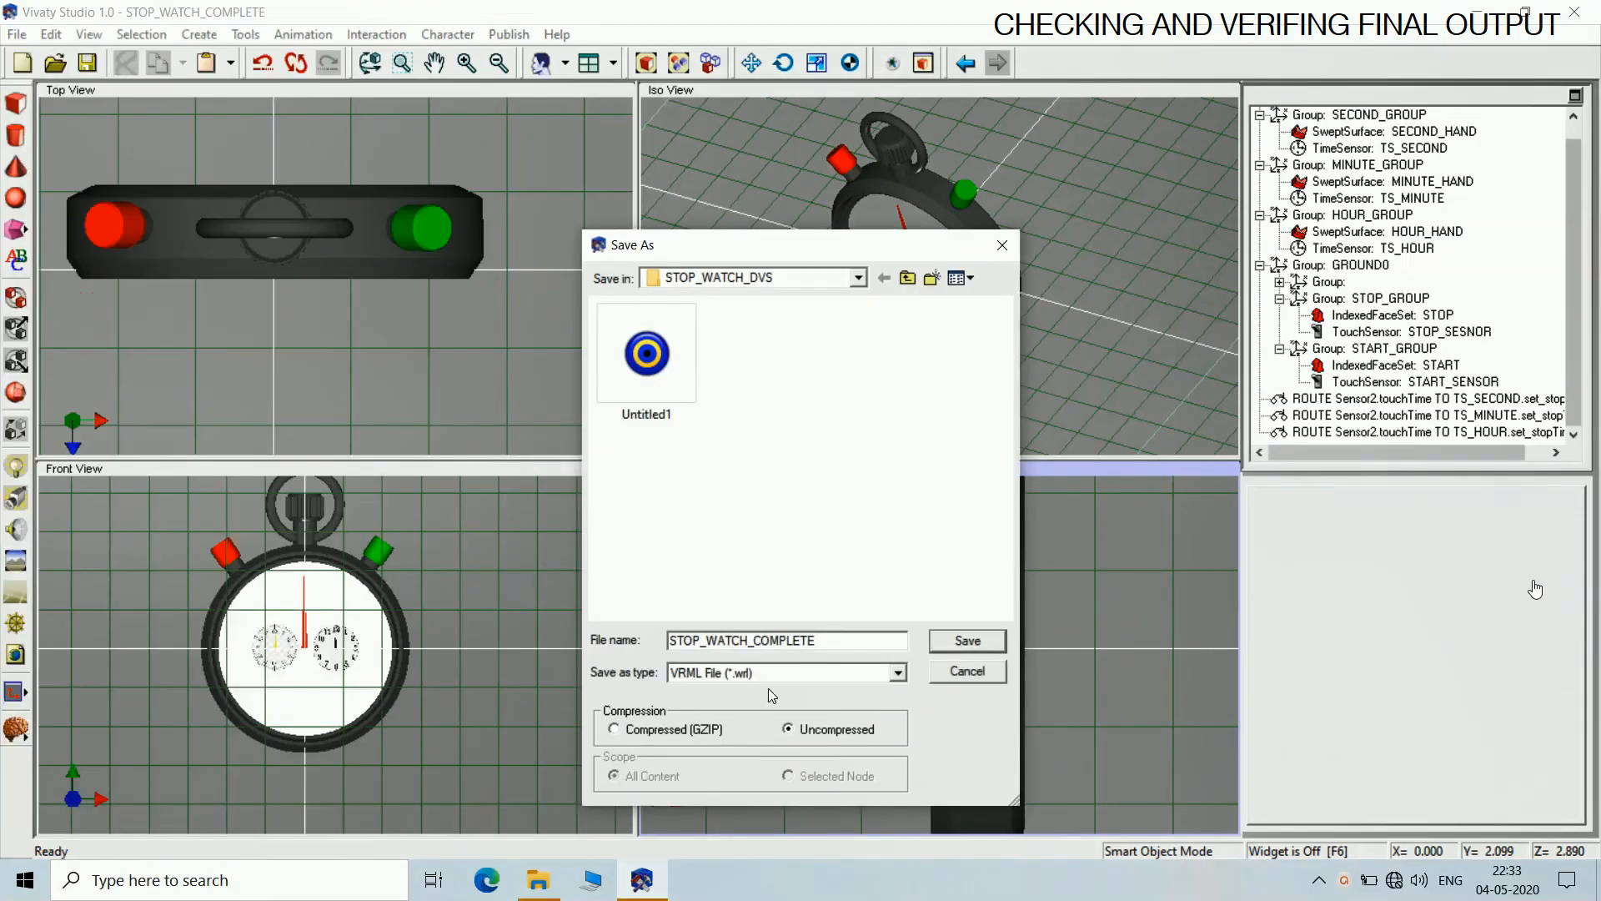
left_click(963, 644)
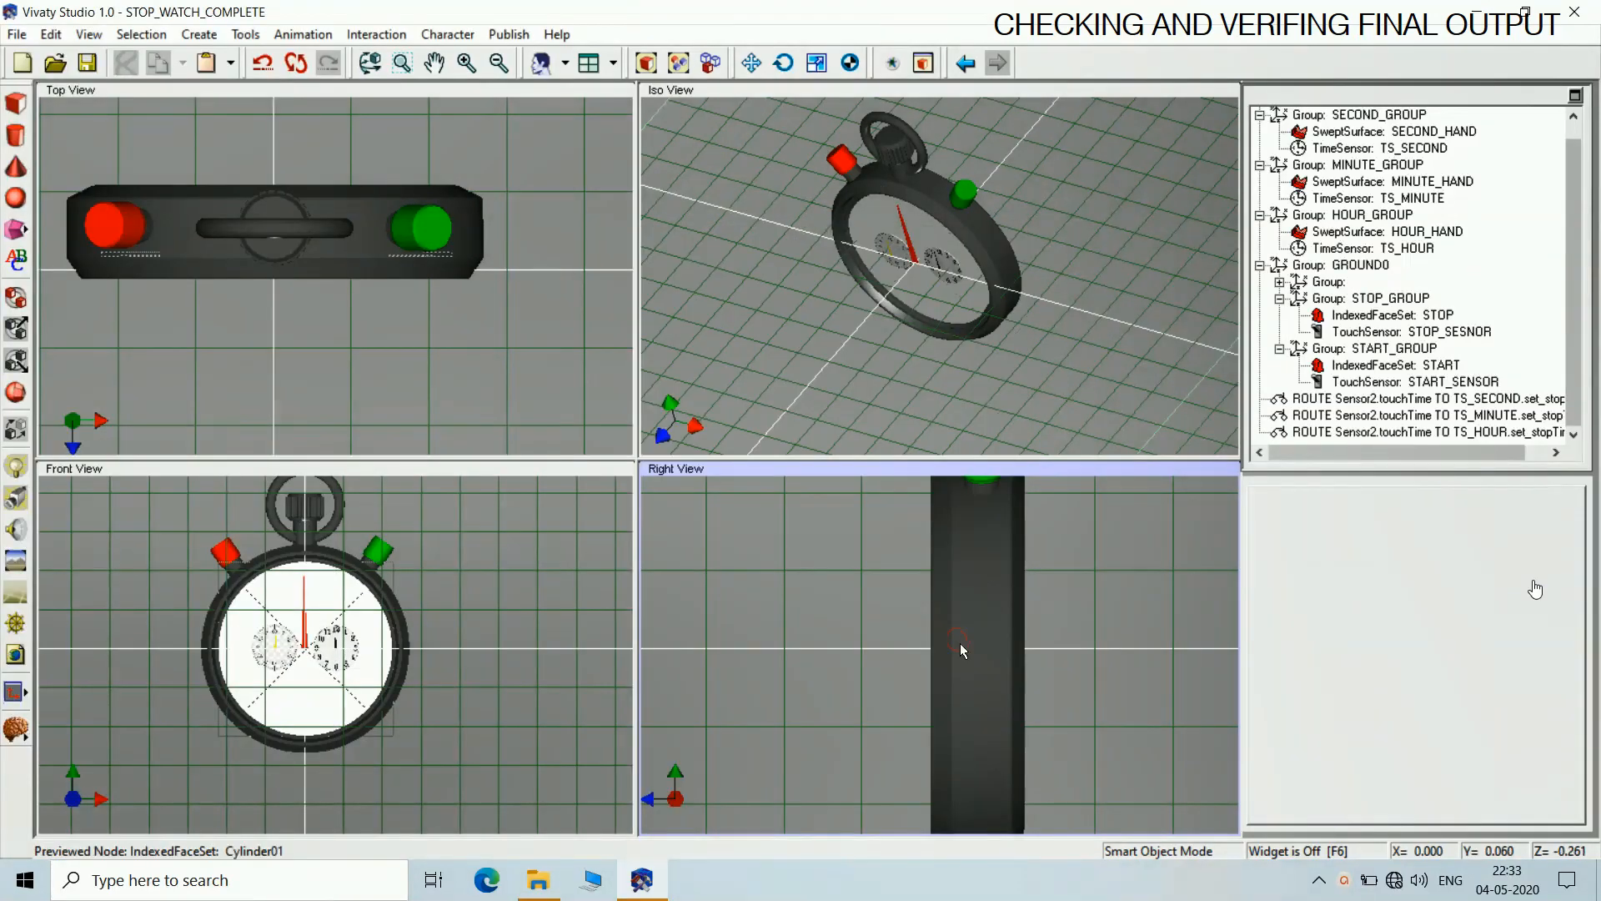
Close Vivaty Studio and open the exported STOP_WATCH_COMPLETE file from the desktop's STOP_WATCH_DVS folder in BS Contact
left_click(1582, 12)
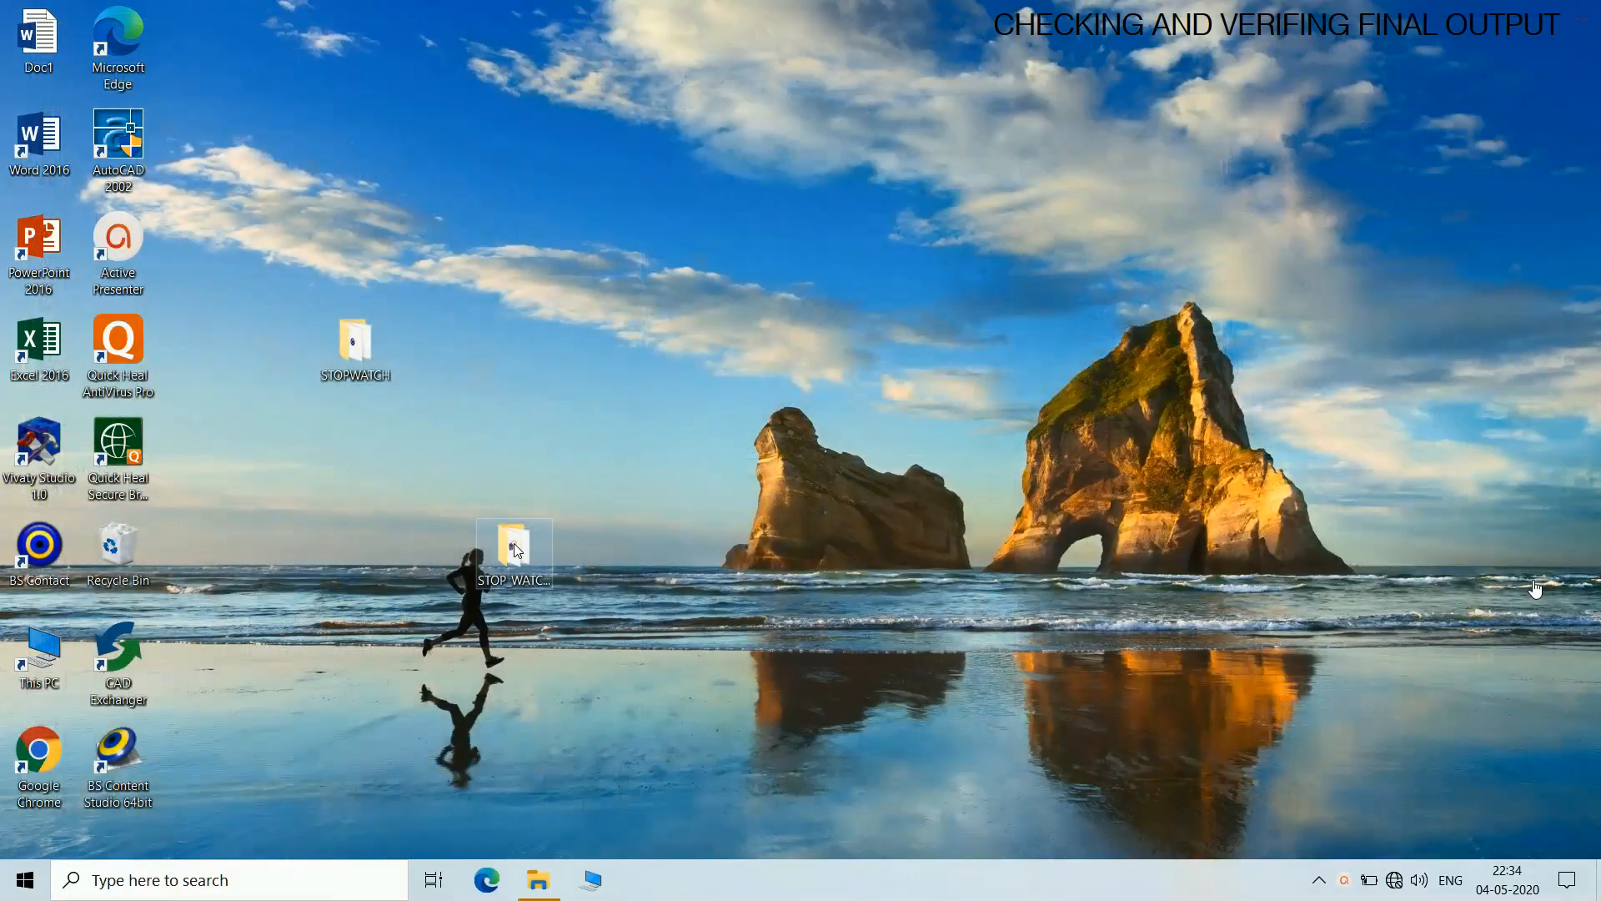
double_click(515, 547)
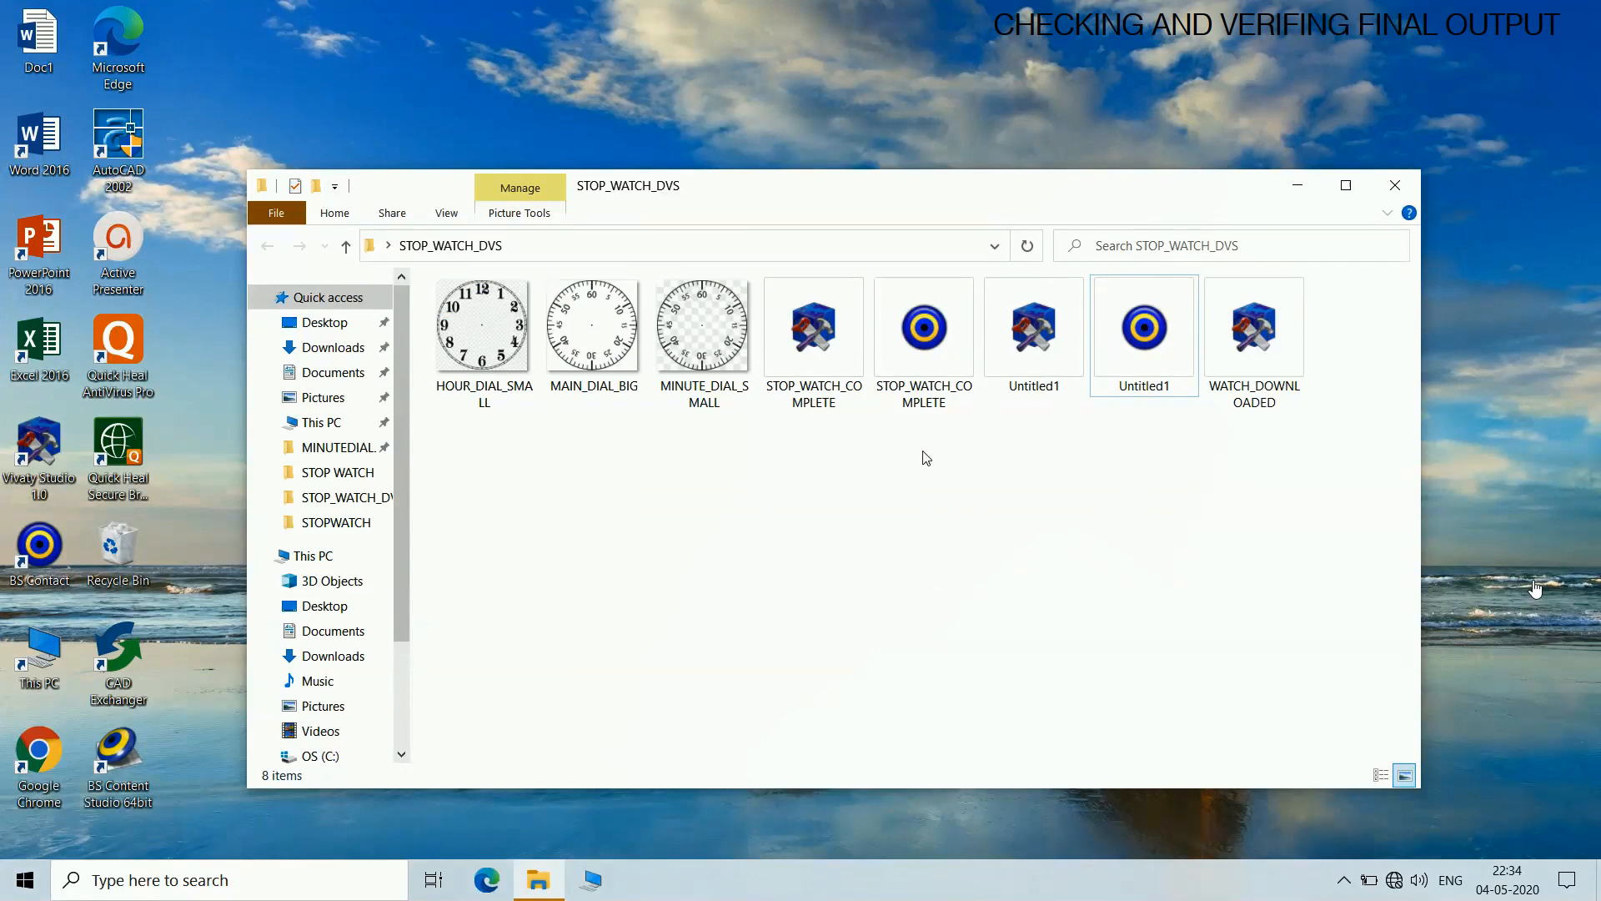
double_click(920, 392)
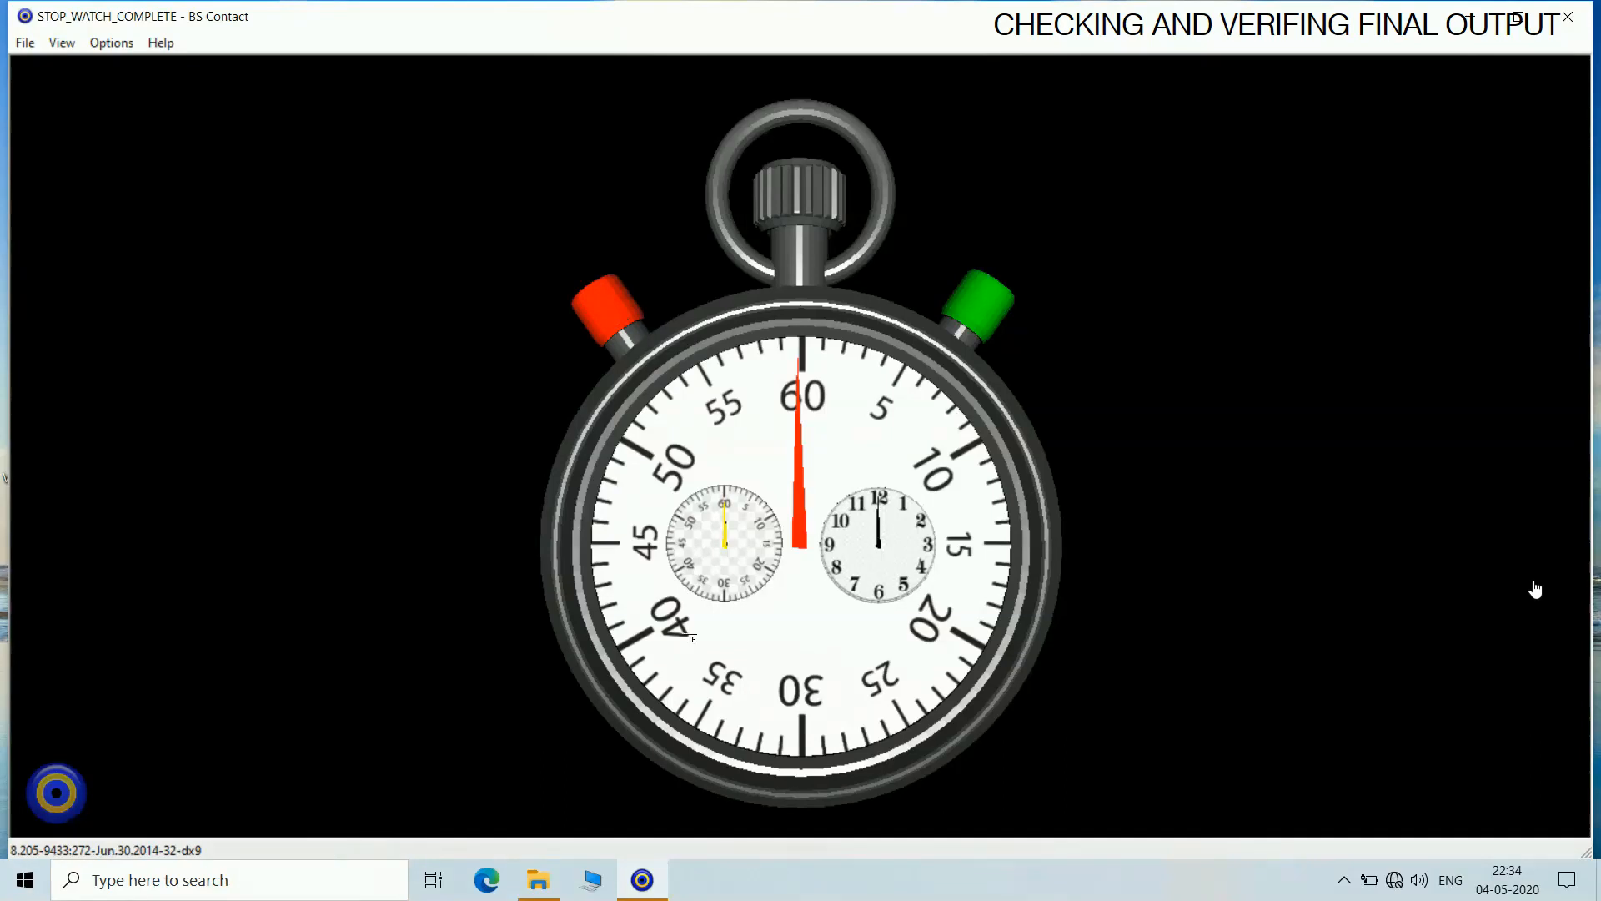
Start the stopwatch with its green button and use the Jump movement mode to move in close to the small minute dial
left_click(991, 324)
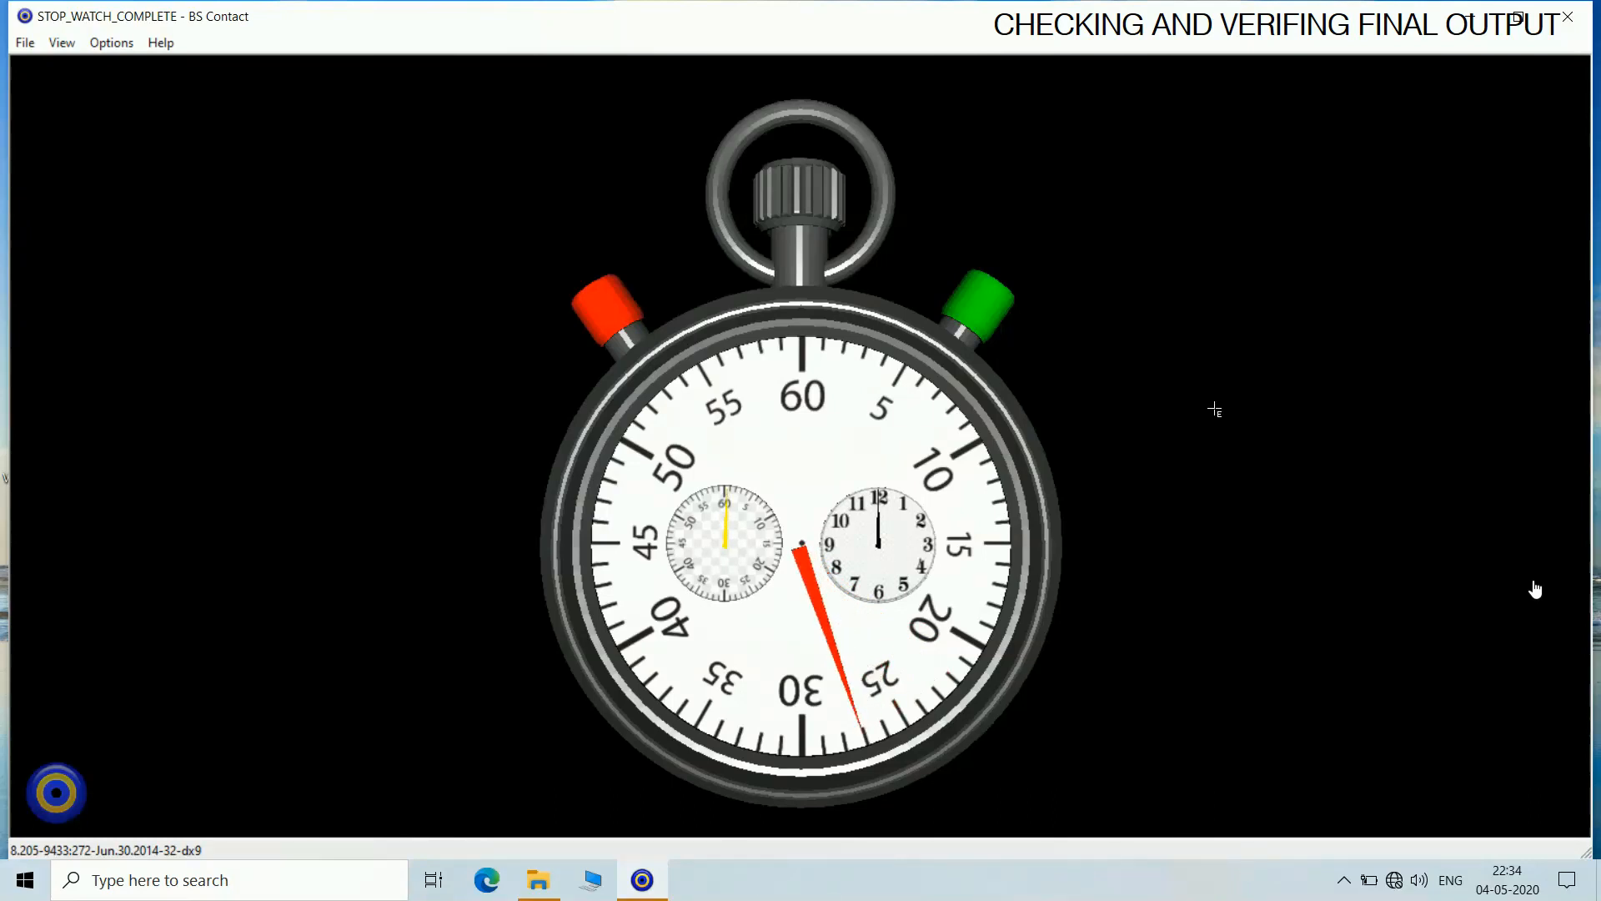
right_click(1220, 441)
mouse_move(1279, 553)
left_click(1077, 713)
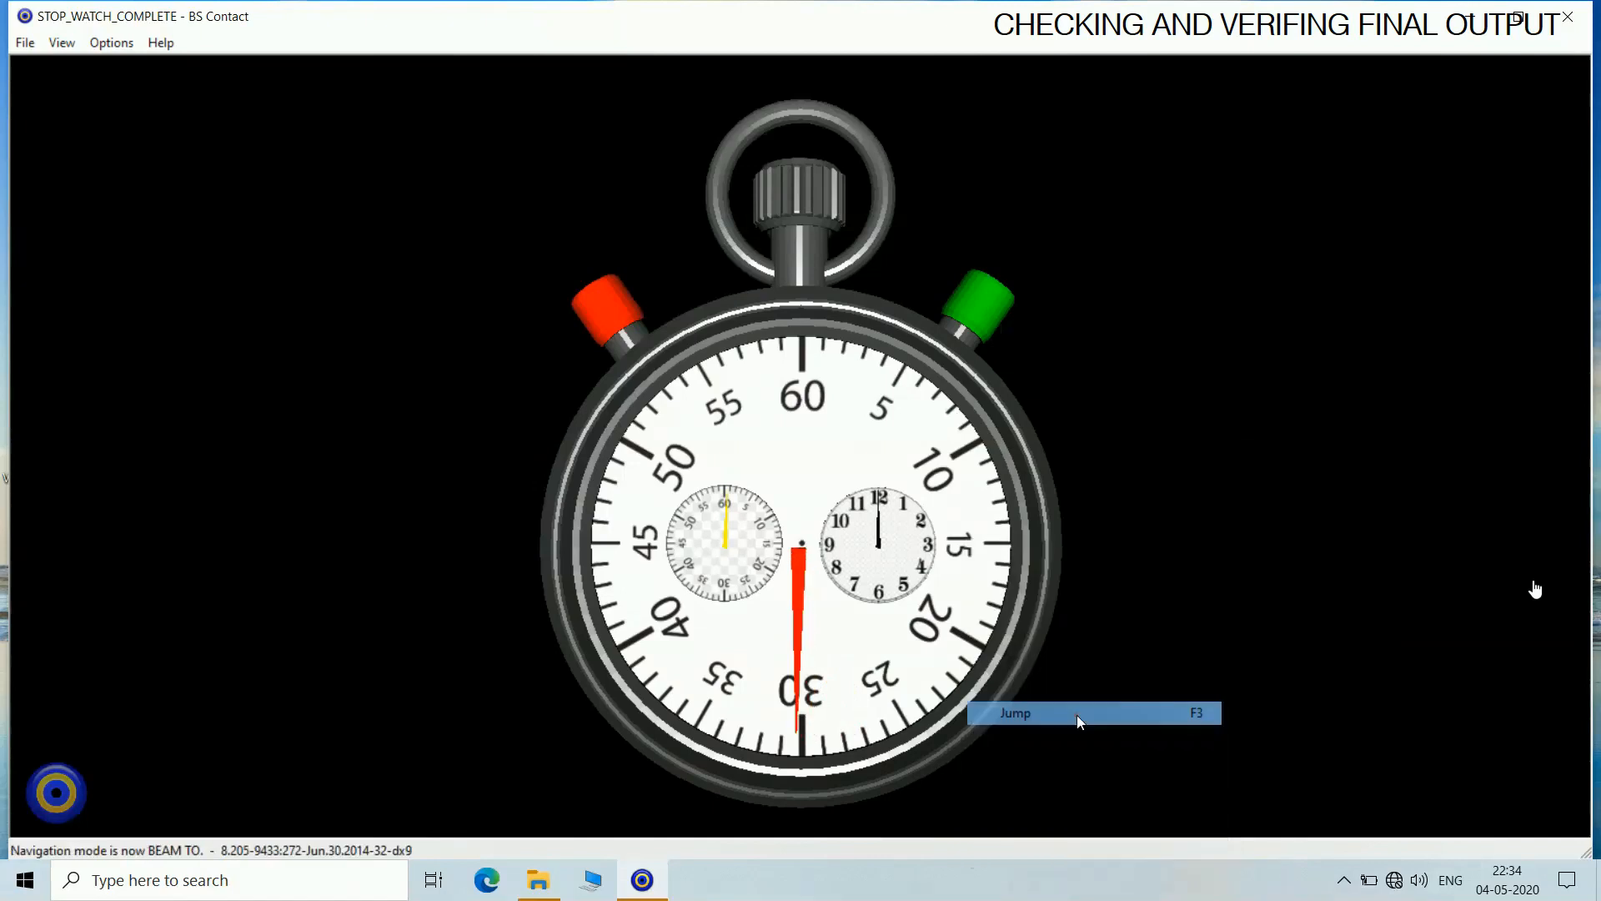
left_click(725, 500)
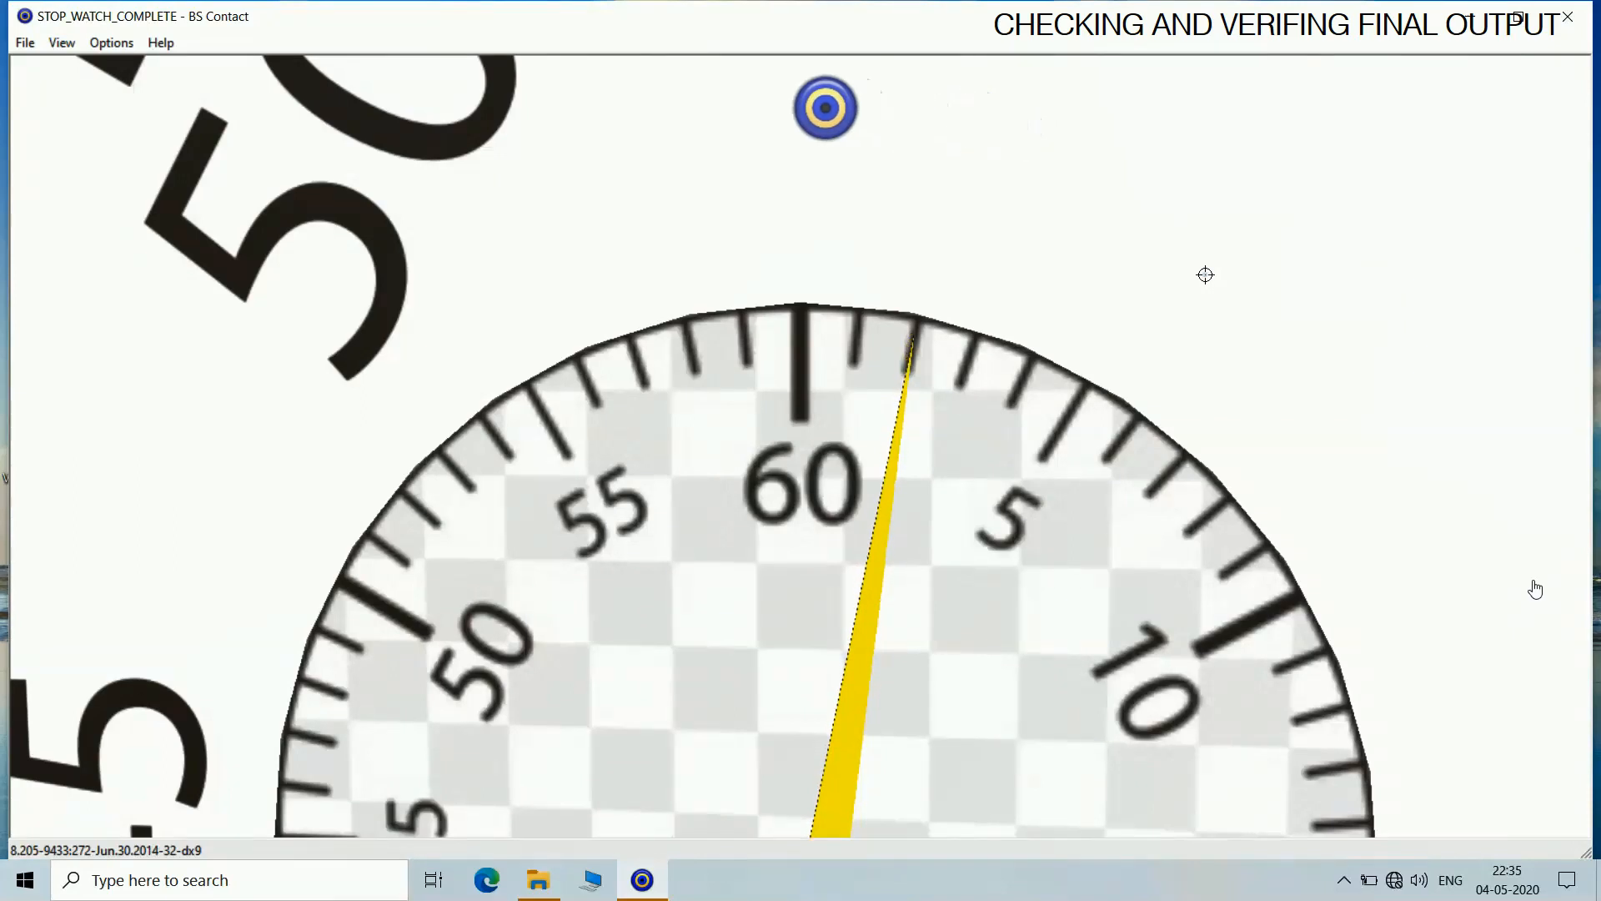
Switch from the minute dial close-up back to the Front view of the stopwatch
right_click(1204, 274)
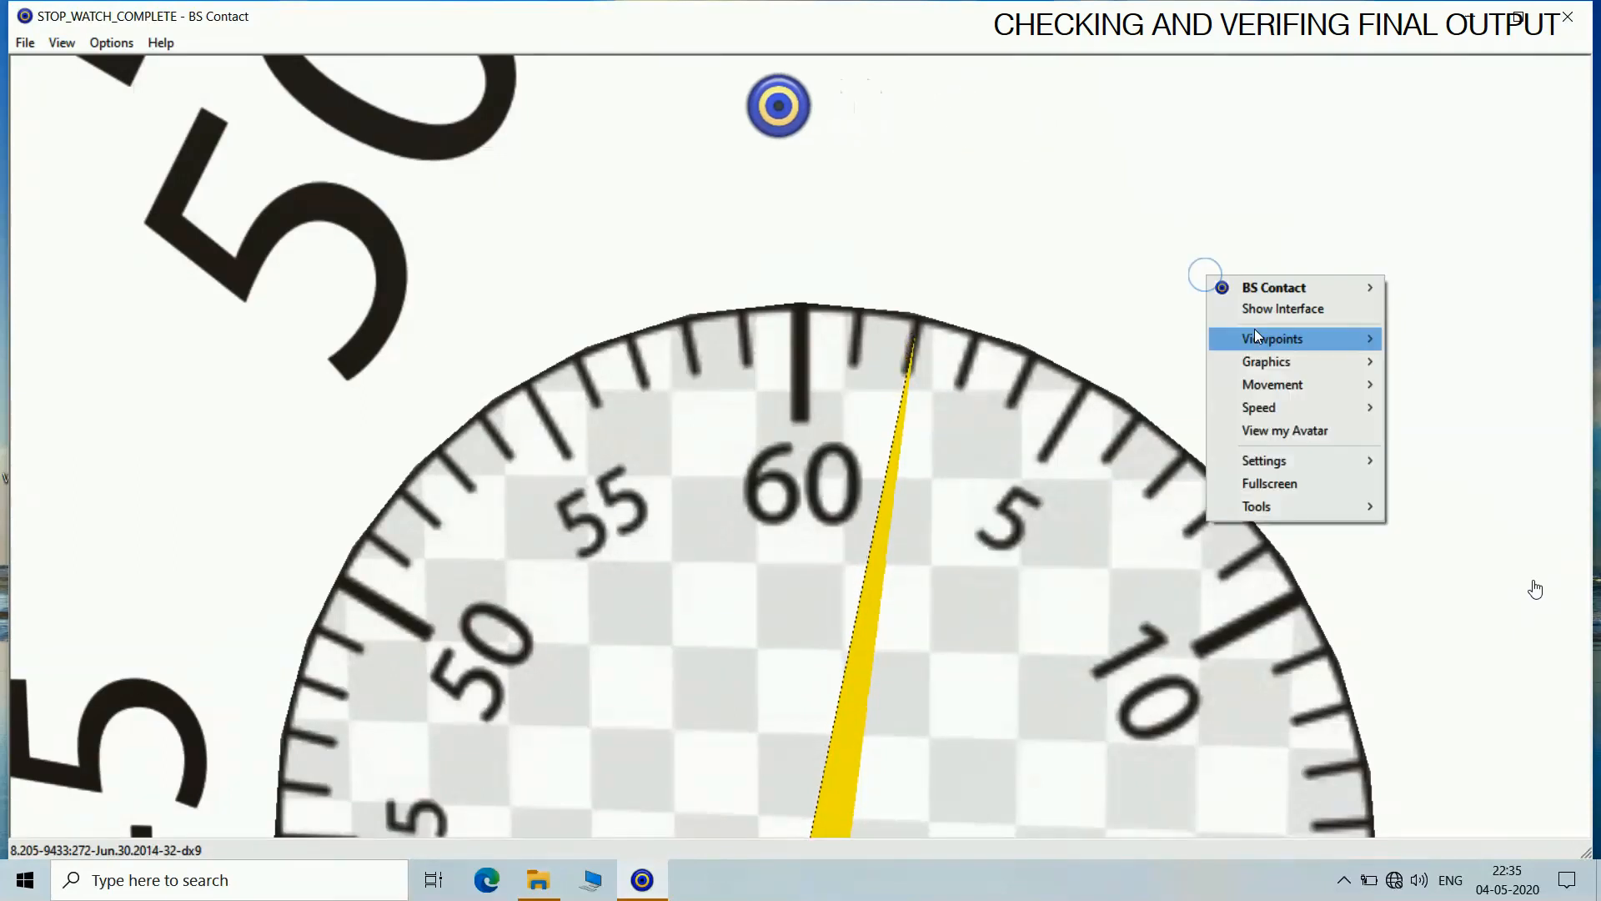
mouse_move(1254, 328)
mouse_move(1179, 405)
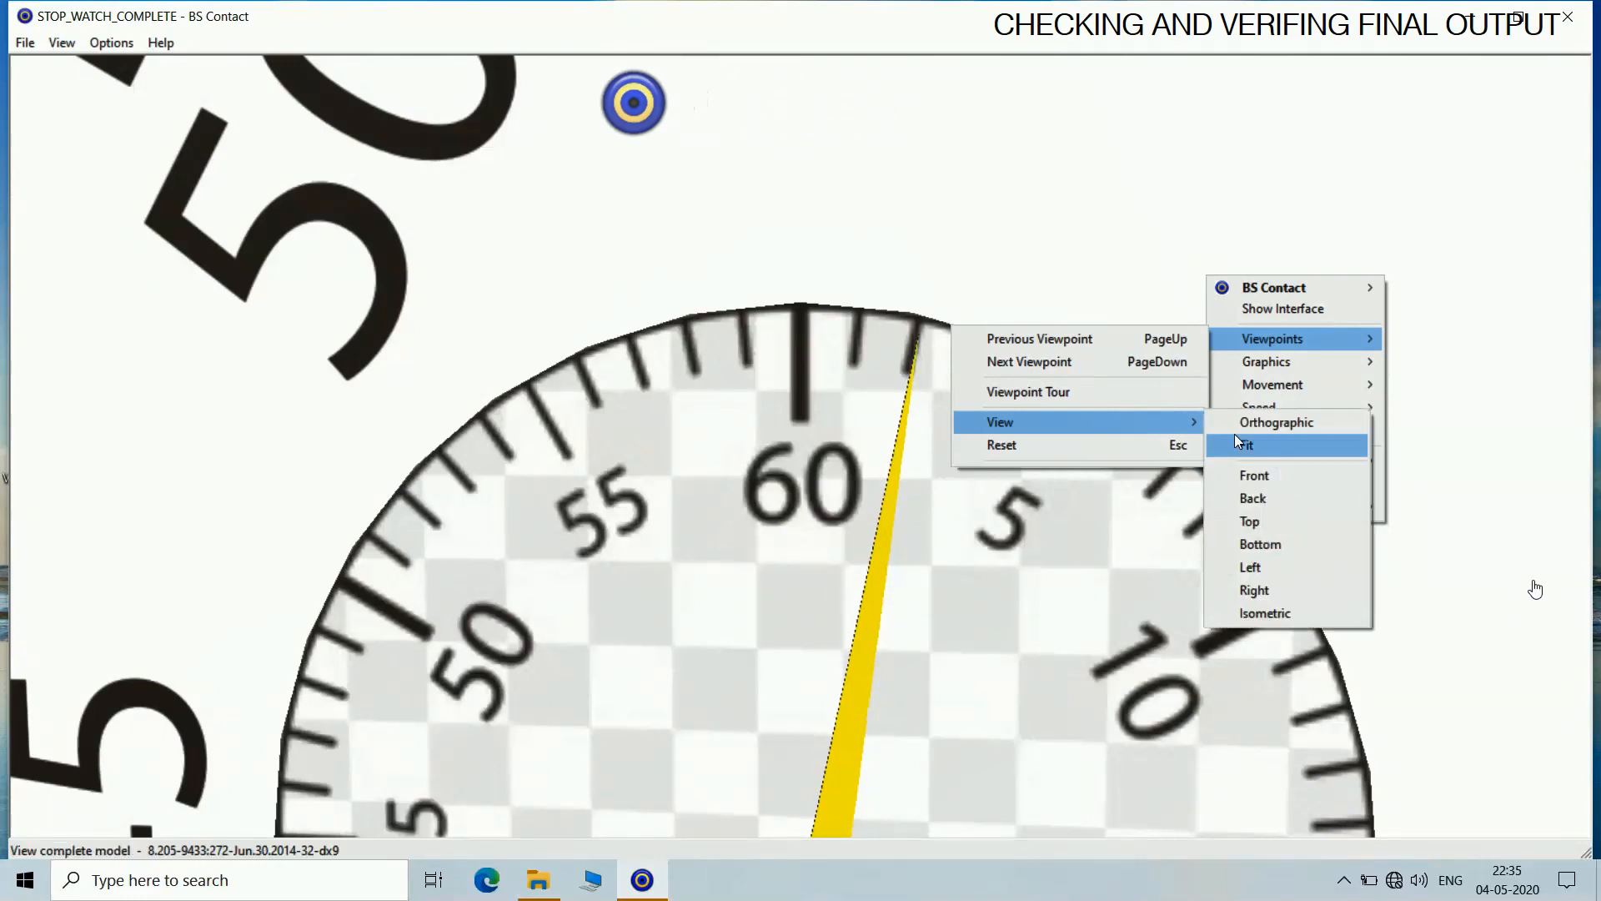
left_click(1281, 475)
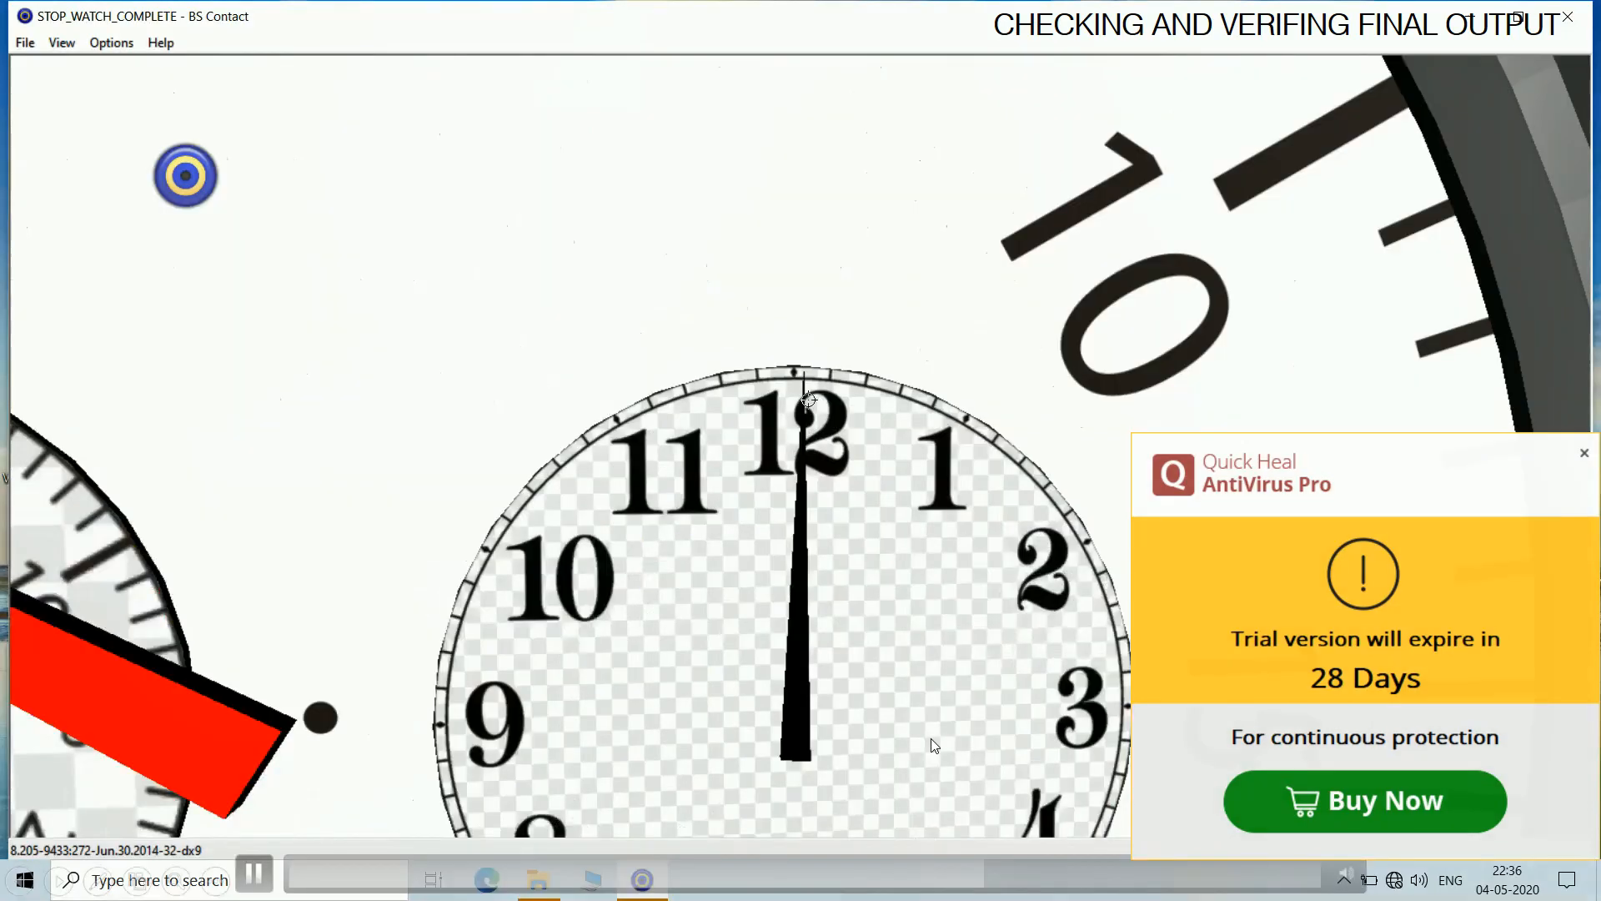
Dismiss the antivirus notification, examine the hour dial's hand movement, and restore the Front view of the whole stopwatch
left_click(1584, 454)
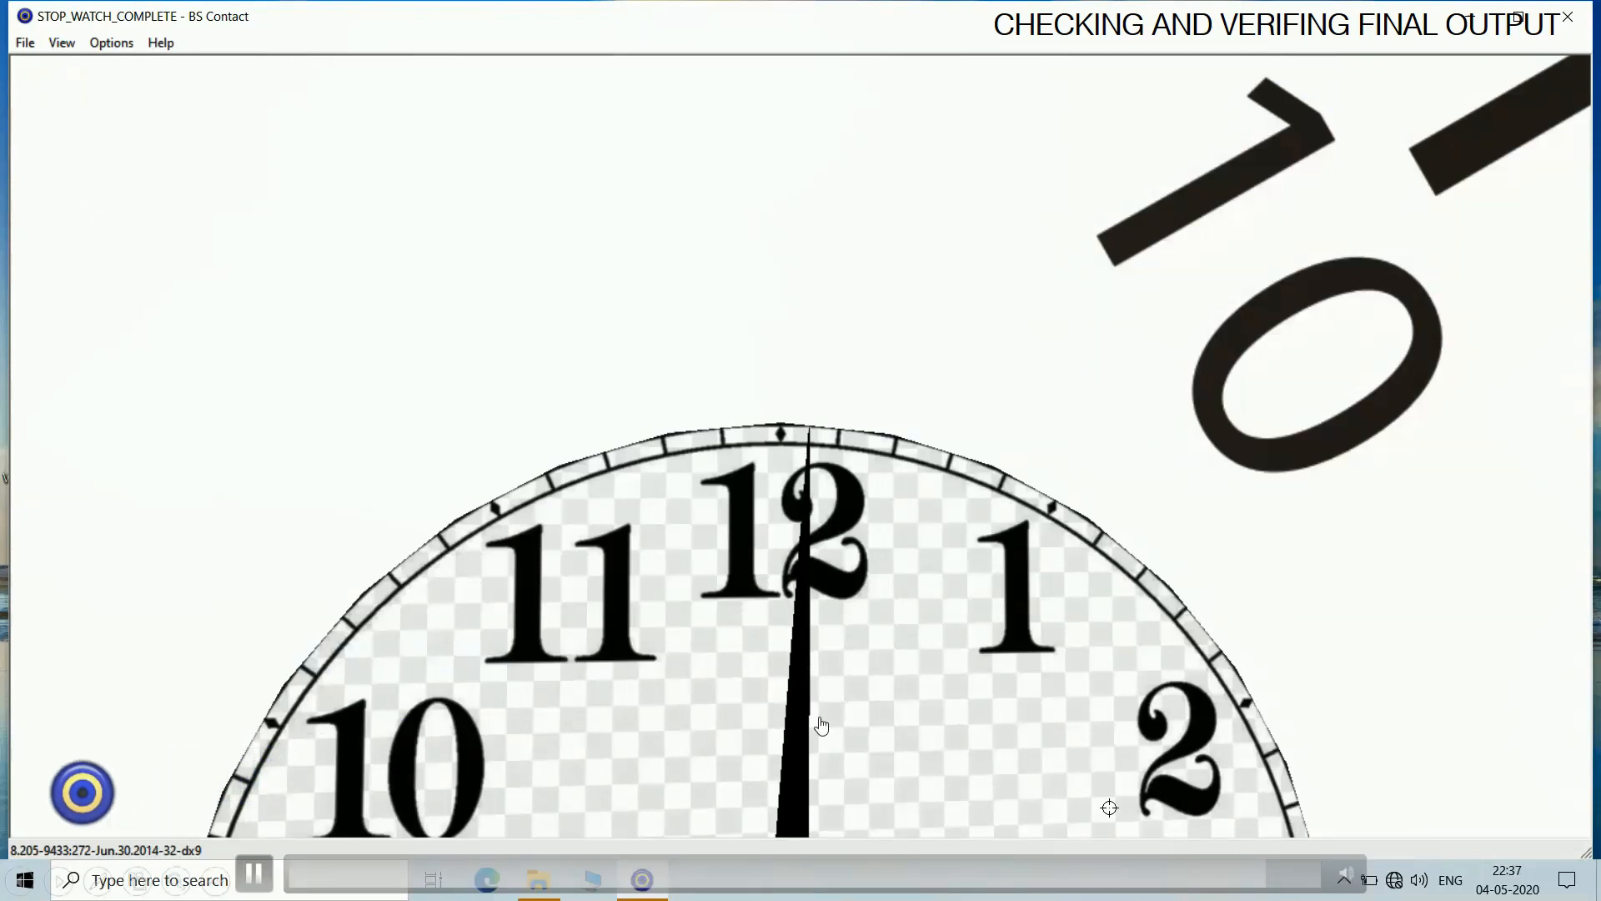
right_click(1082, 731)
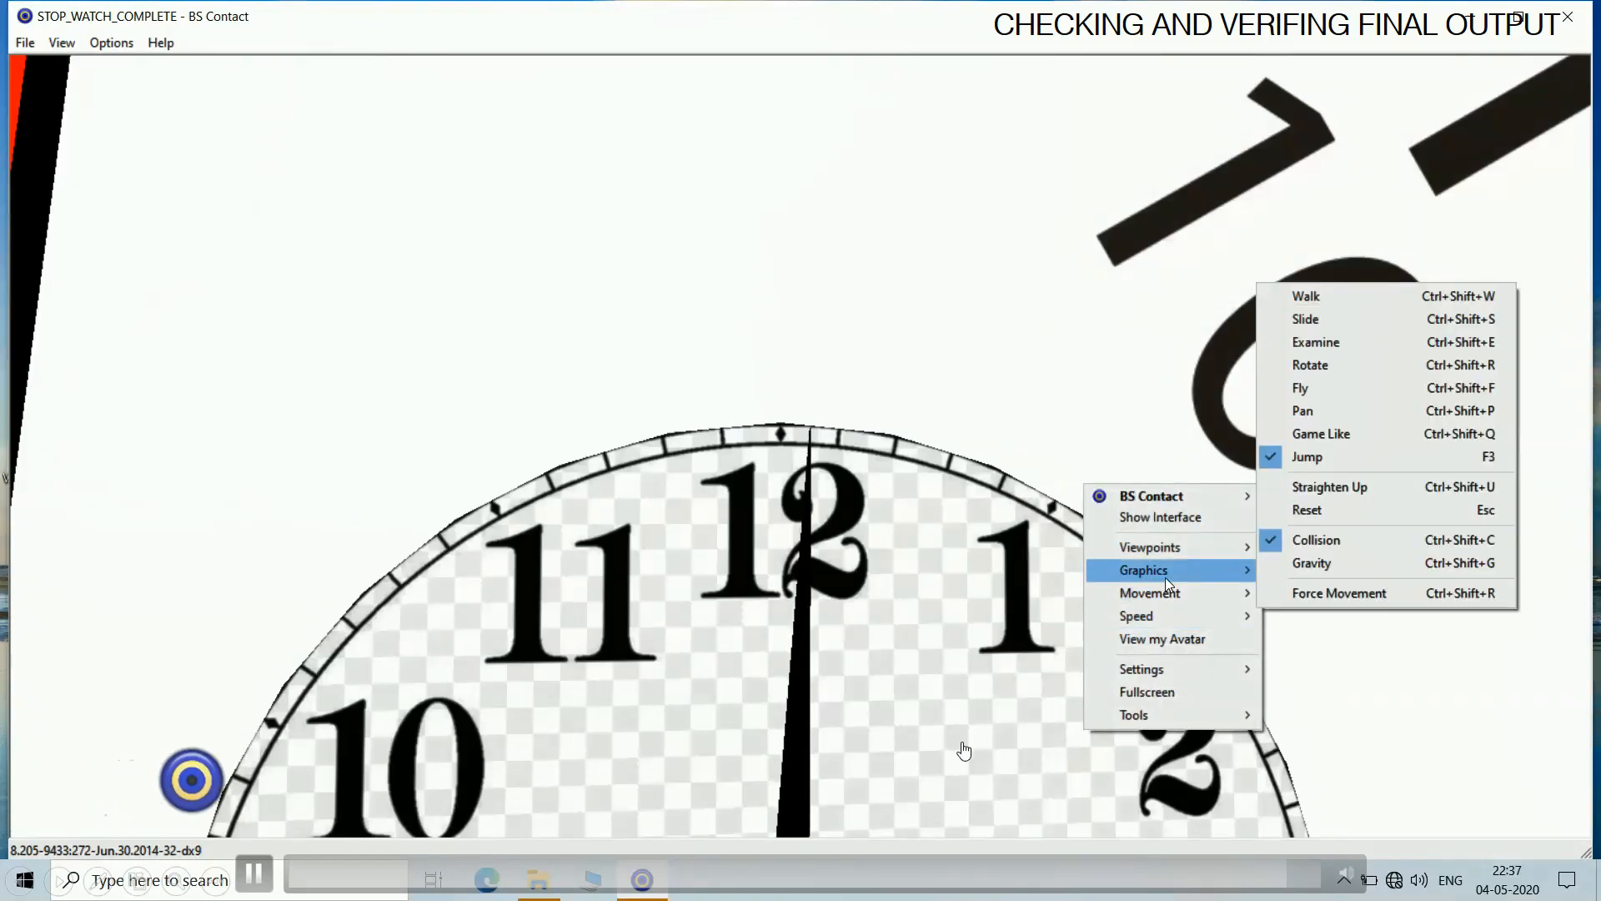
mouse_move(1172, 547)
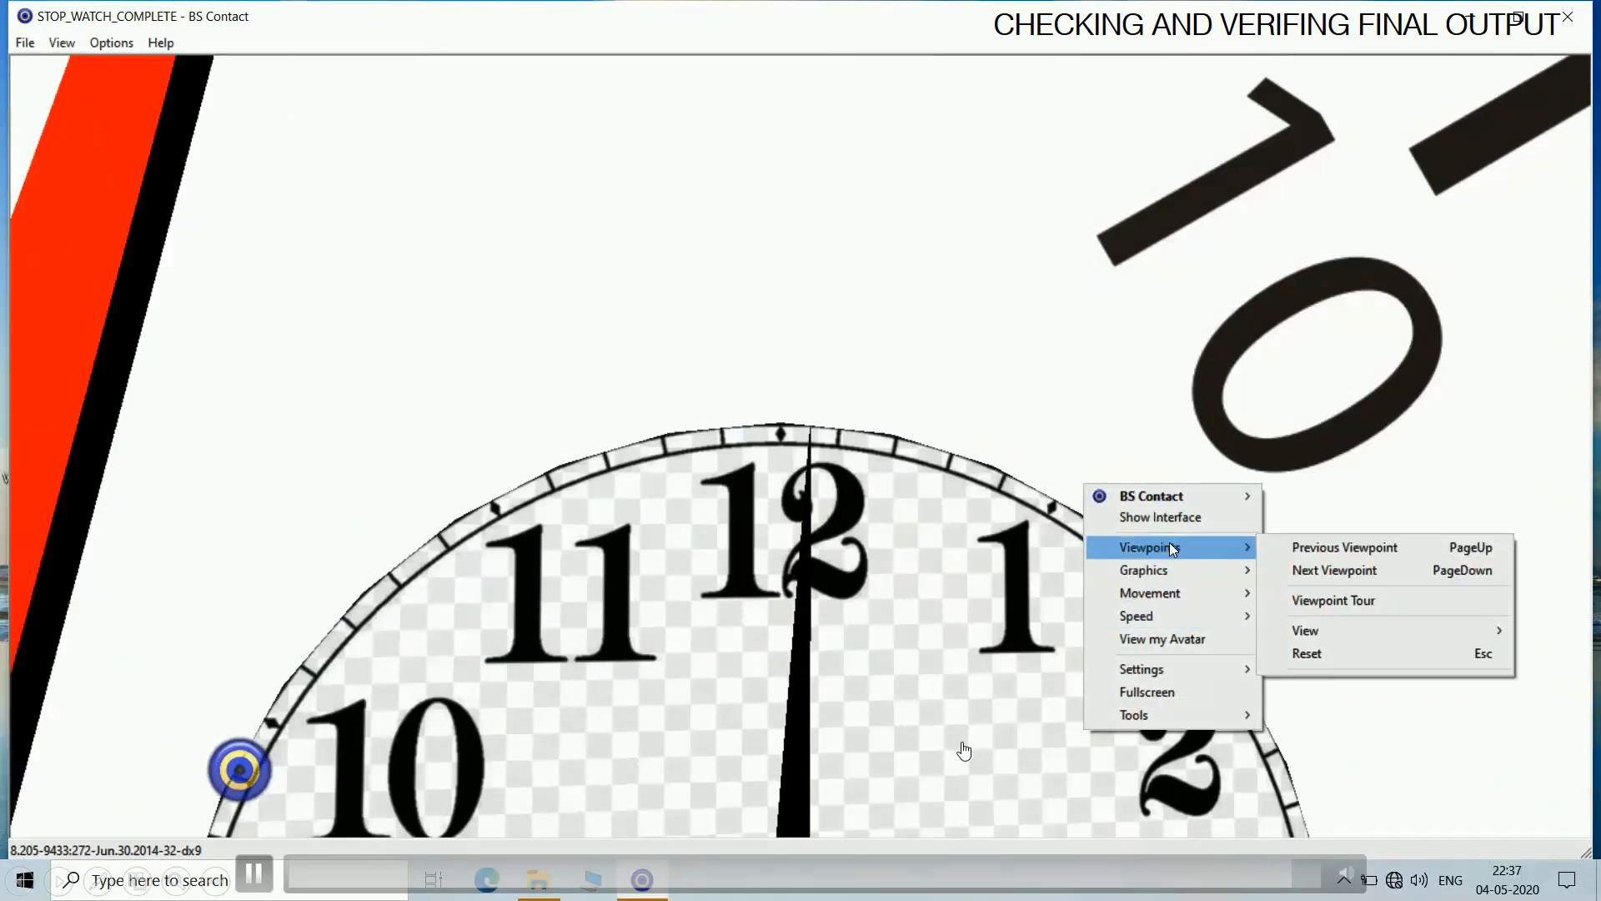
mouse_move(1318, 634)
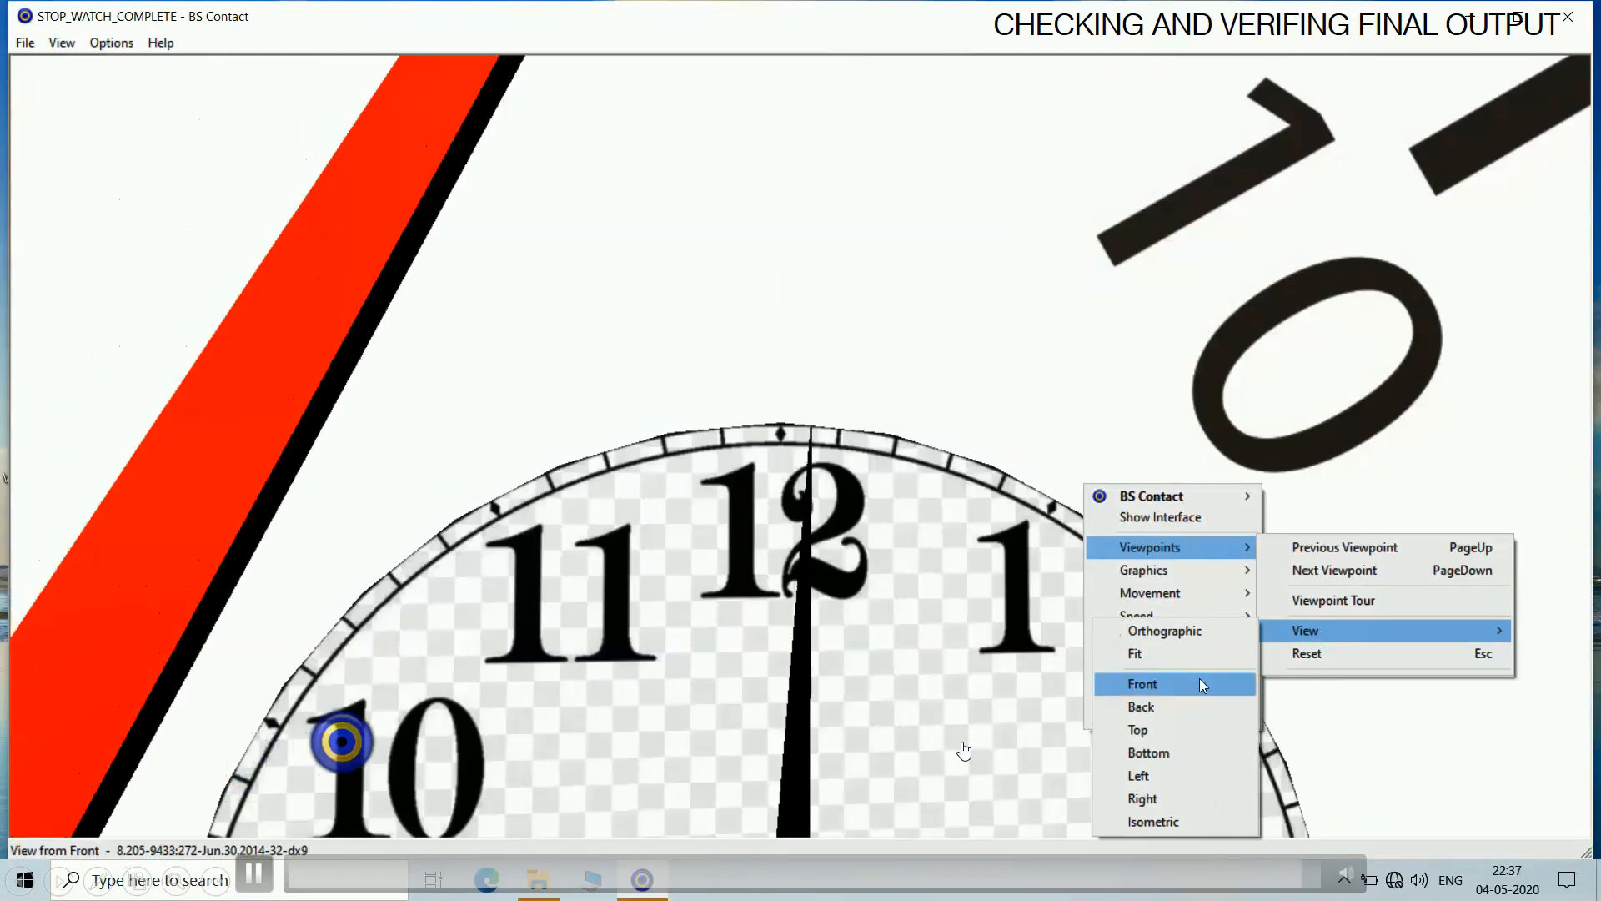
left_click(1200, 681)
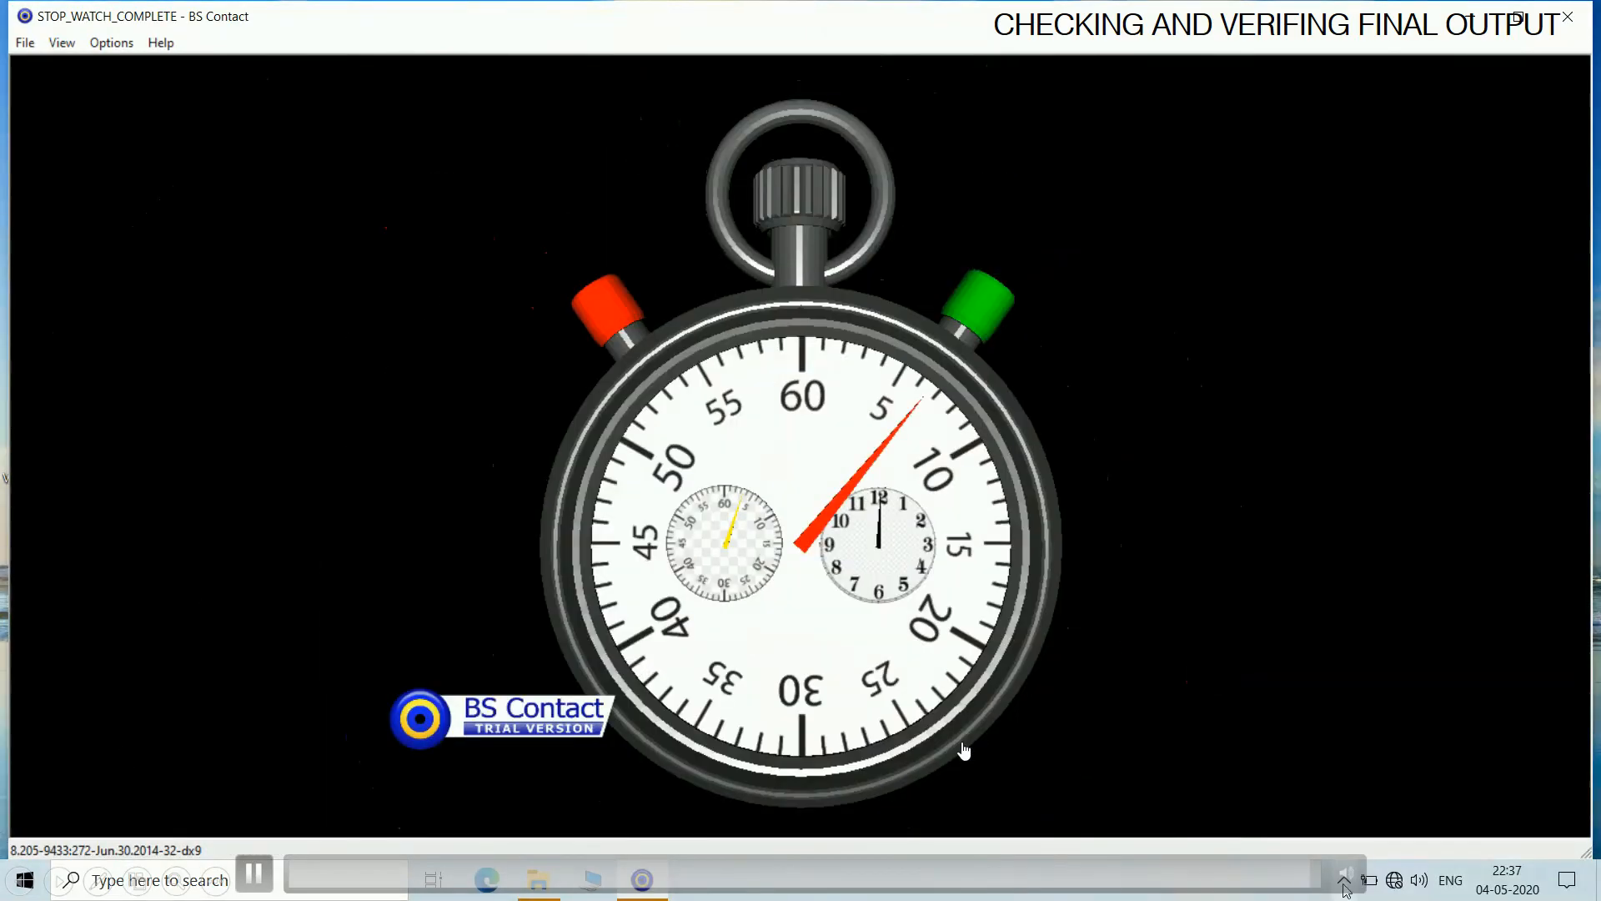
left_click(1344, 883)
left_click(1346, 840)
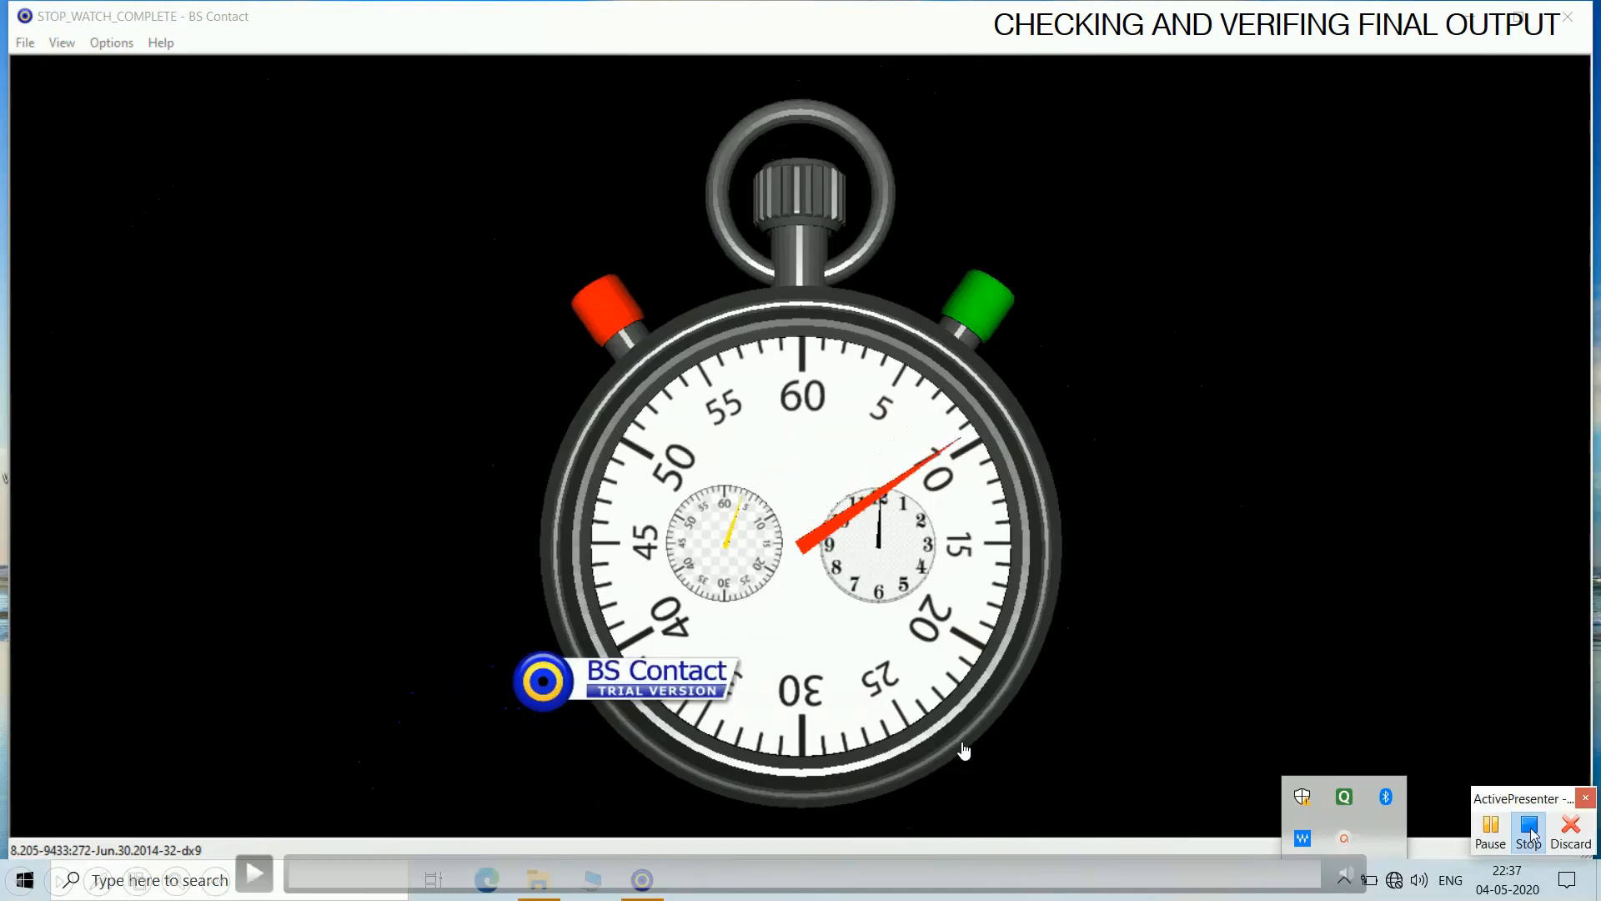